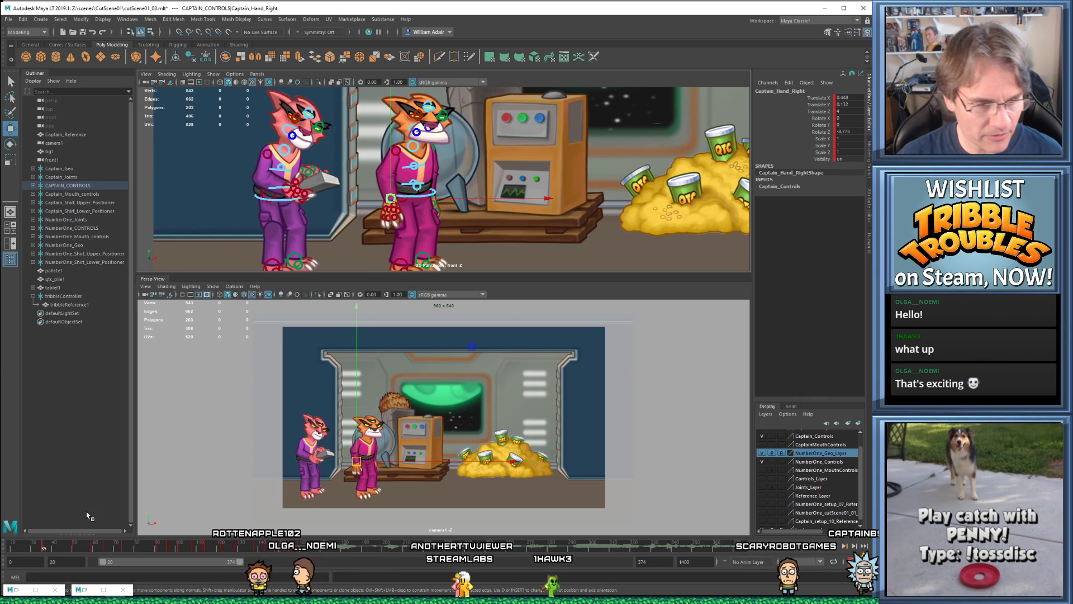
- Play back the animation briefly, check the captain's COG control, and select his right hand control at frame 40
key("alt+v")
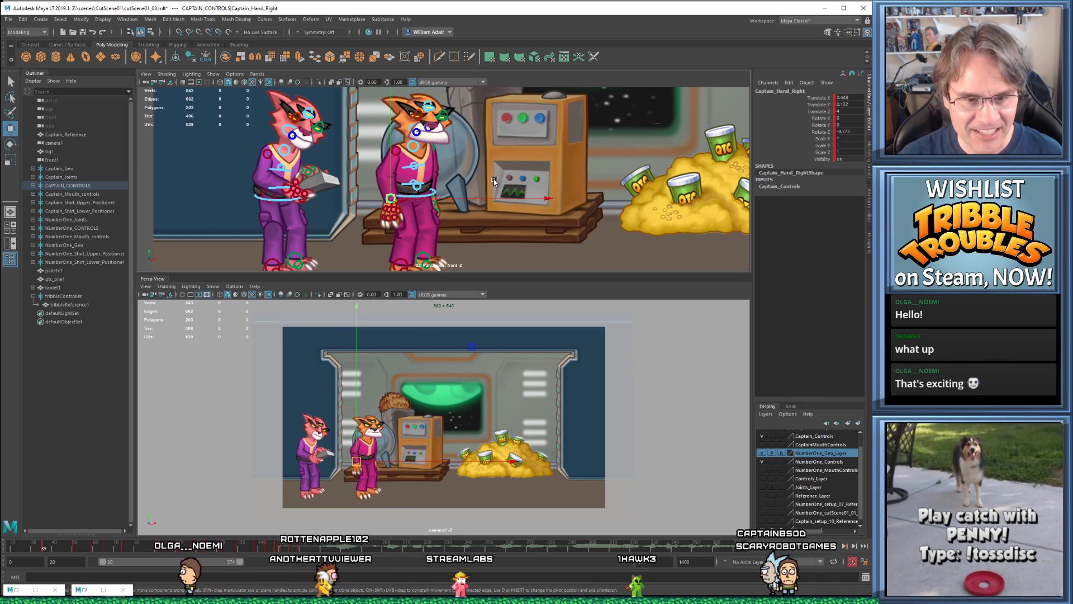
key("Escape")
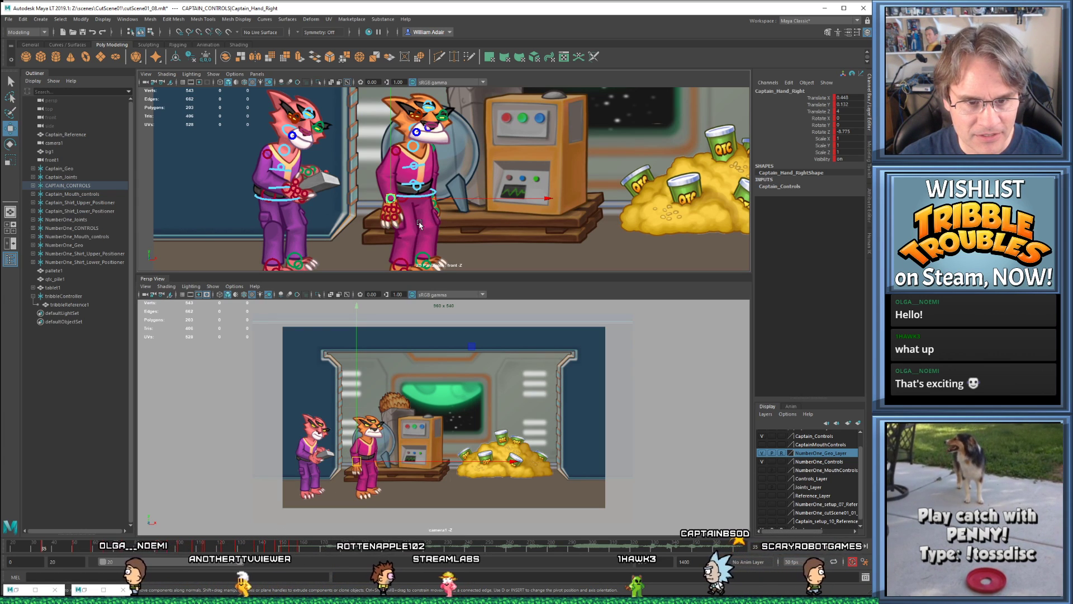
scroll(412, 221, "up", 2)
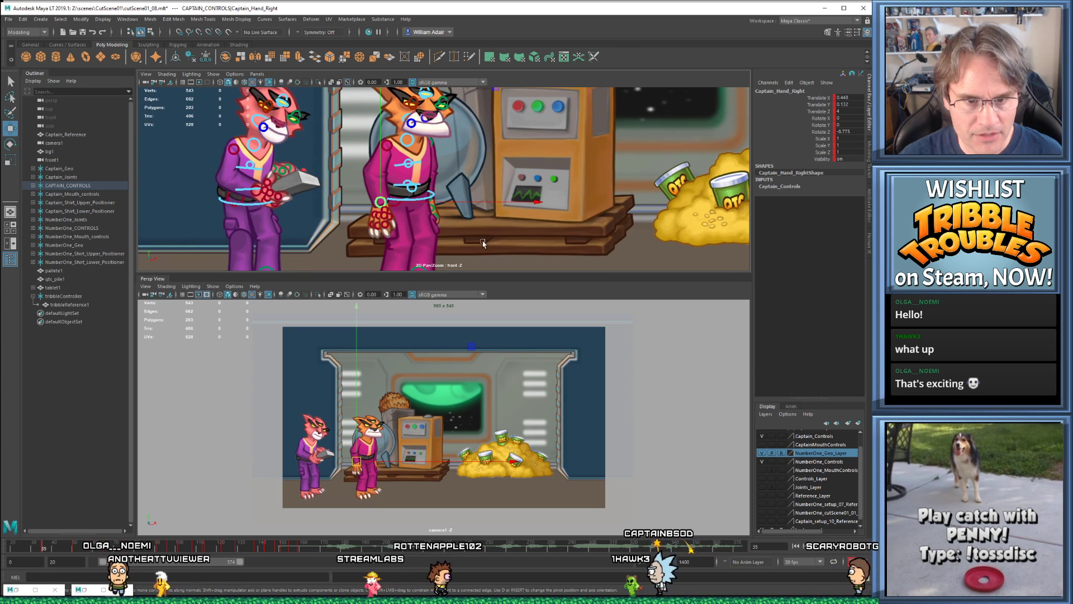
left_click(411, 225)
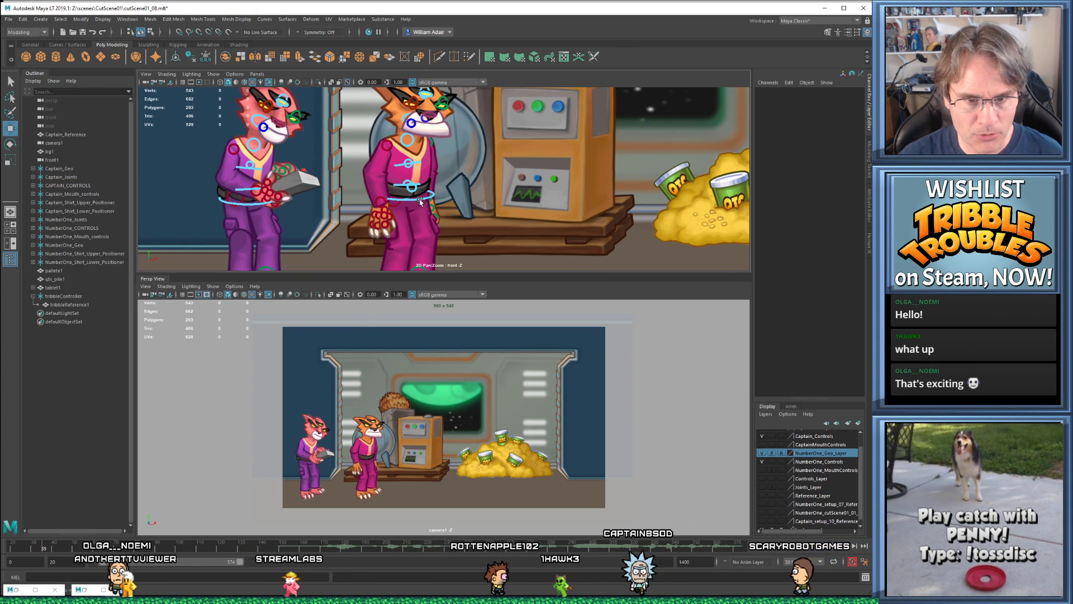
left_click(420, 200)
left_click_drag(420, 200, 380, 200)
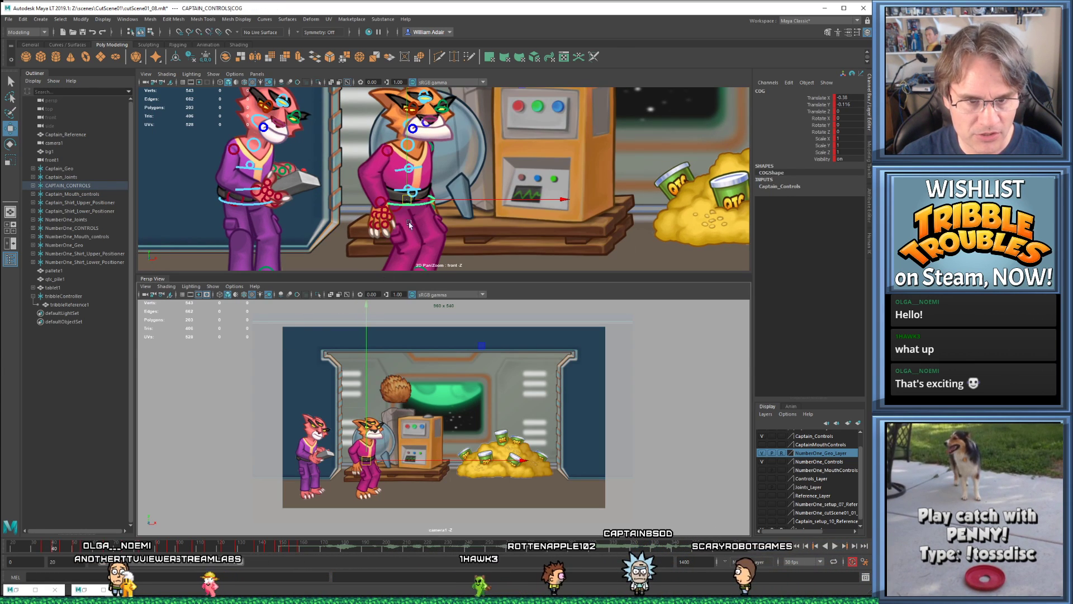
left_click(380, 201)
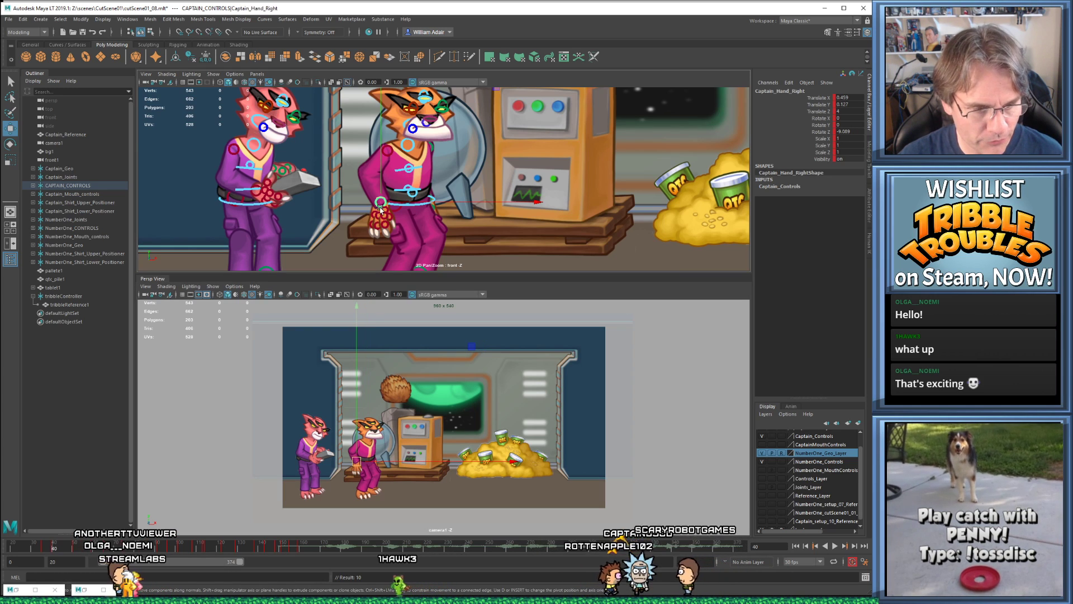
- Try rotating the captain's right hand at frame 40 while comparing it with the adjacent keys, and undo the rotation
key("e")
key("comma")
key("period")
key("w")
key("comma")
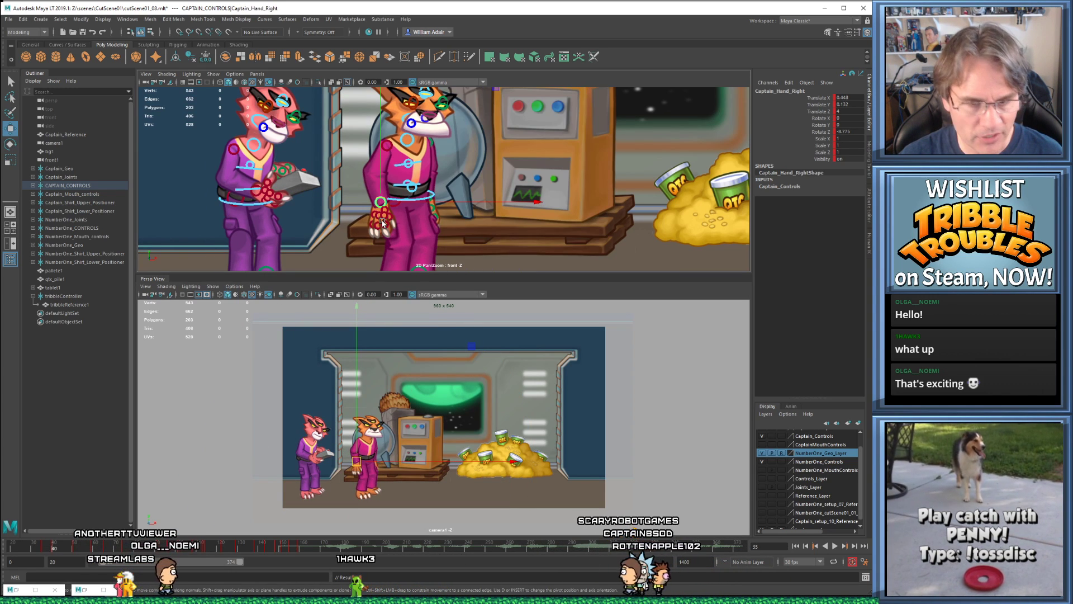
key("period")
key("e")
key("ctrl+z")
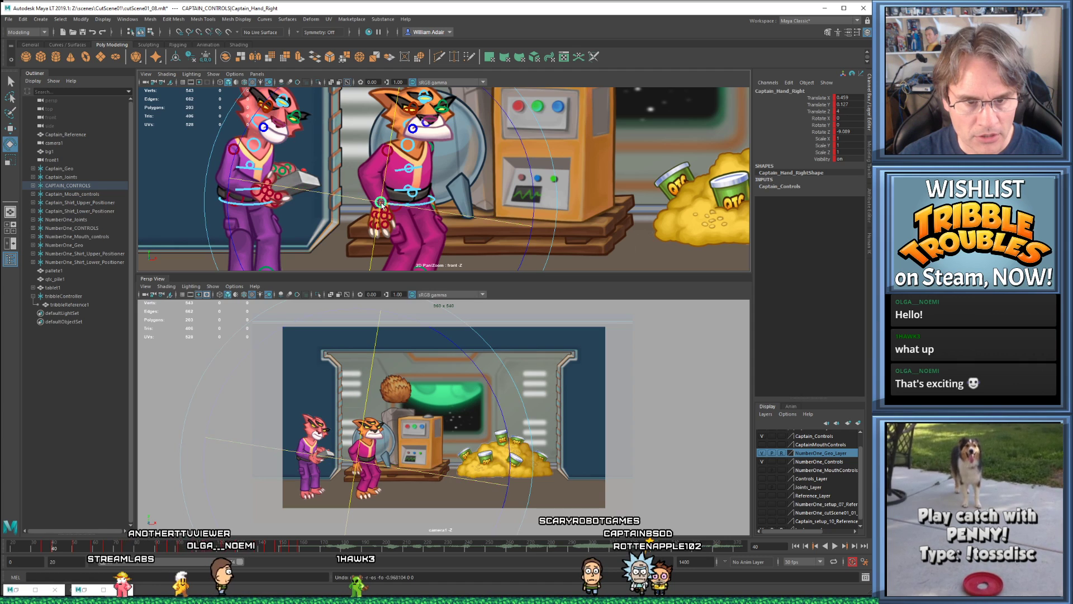
- Raise the captain's right hand slightly at frame 40 and rotate it to about -1.8 degrees in Z
key("w")
left_click_drag(381, 202, 382, 200)
key("e")
key("comma")
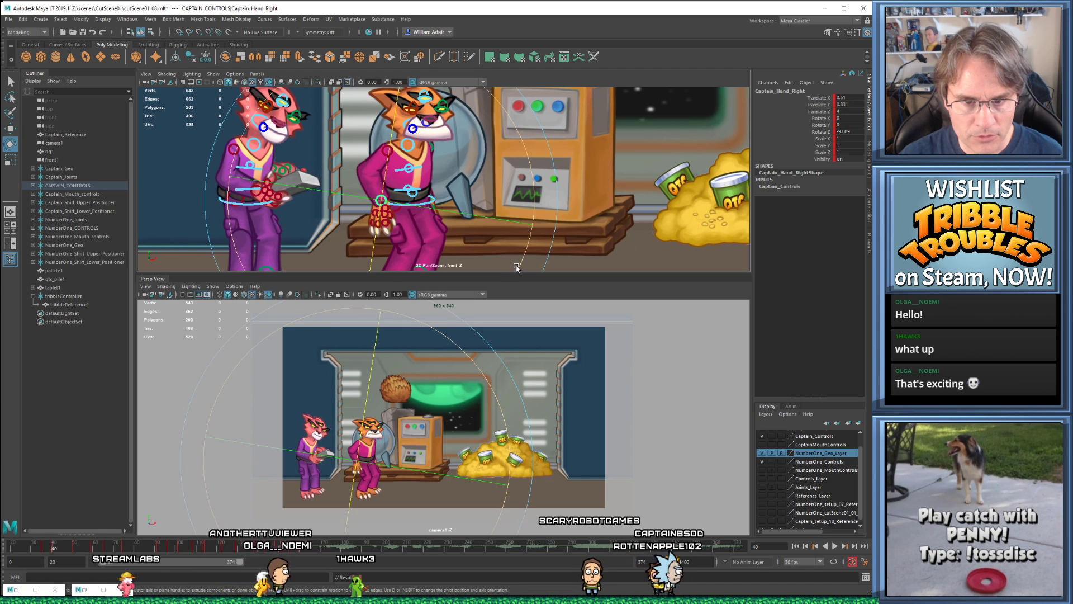
key("period")
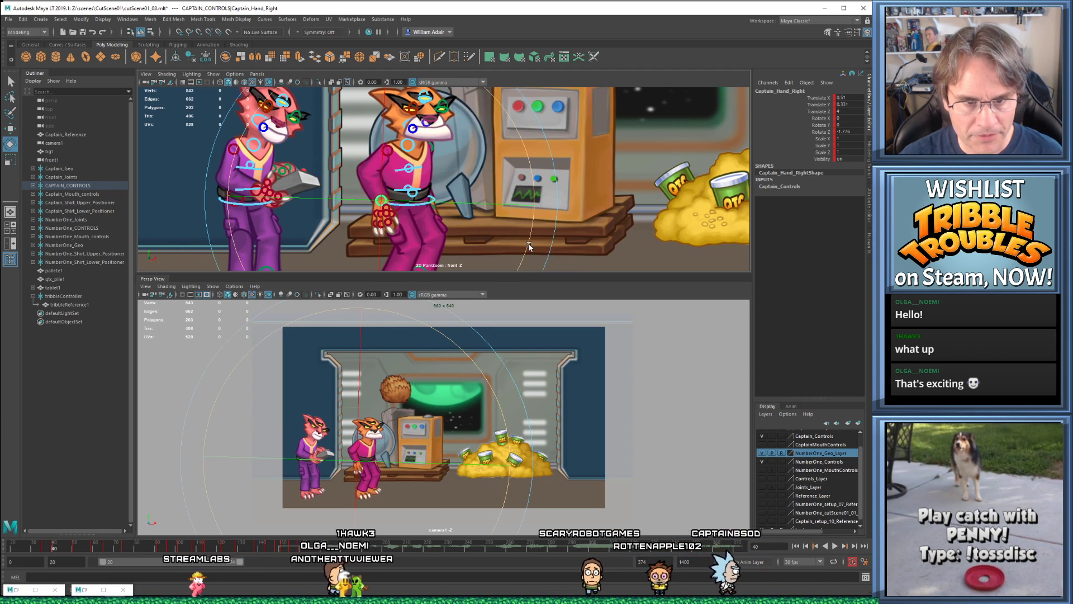
key("comma")
key("period")
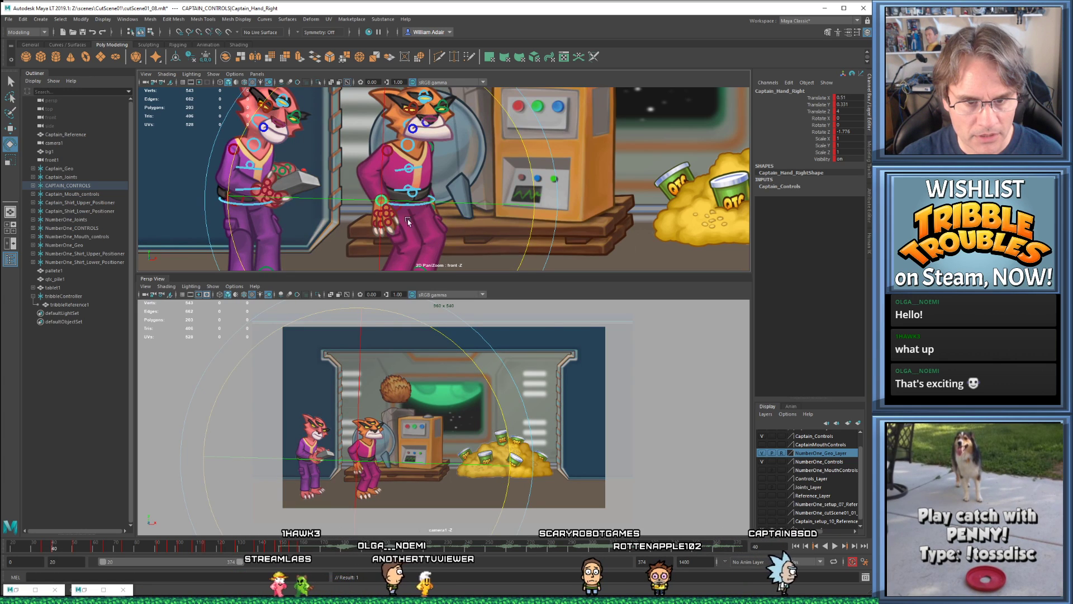
- Lower the captain's right hand at frame 44 and rotate it to about 4.8 degrees in Z
left_click(414, 204)
key("w")
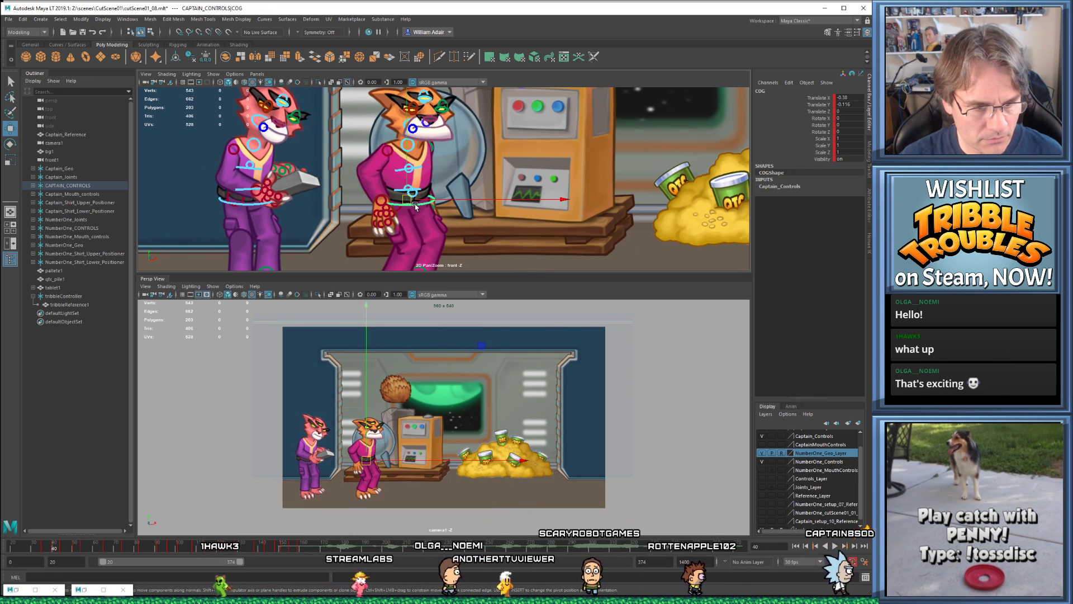
key("period")
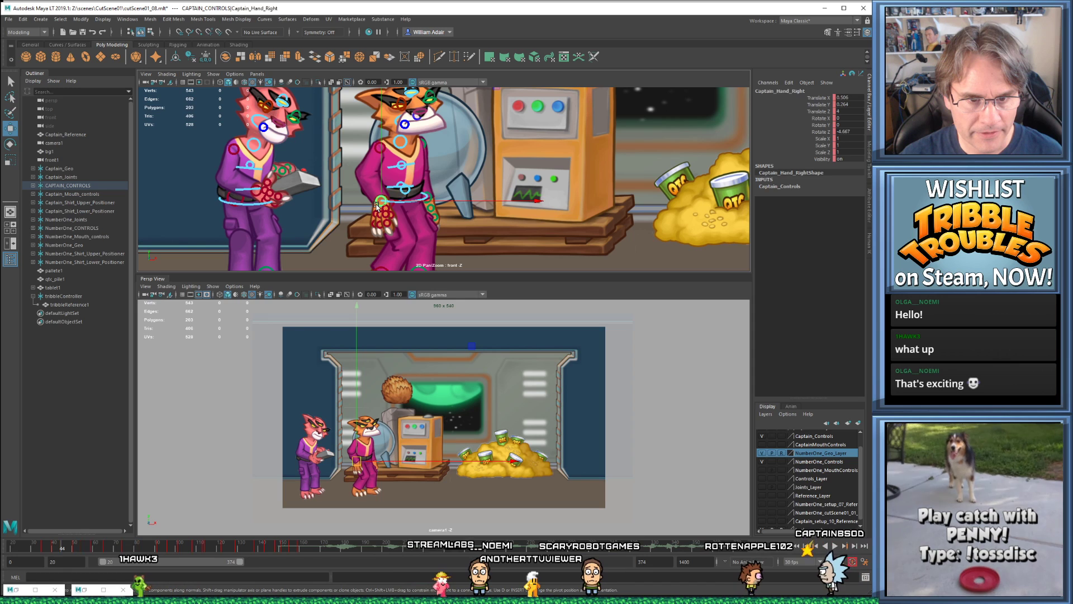
left_click(380, 204)
key("e")
key("comma")
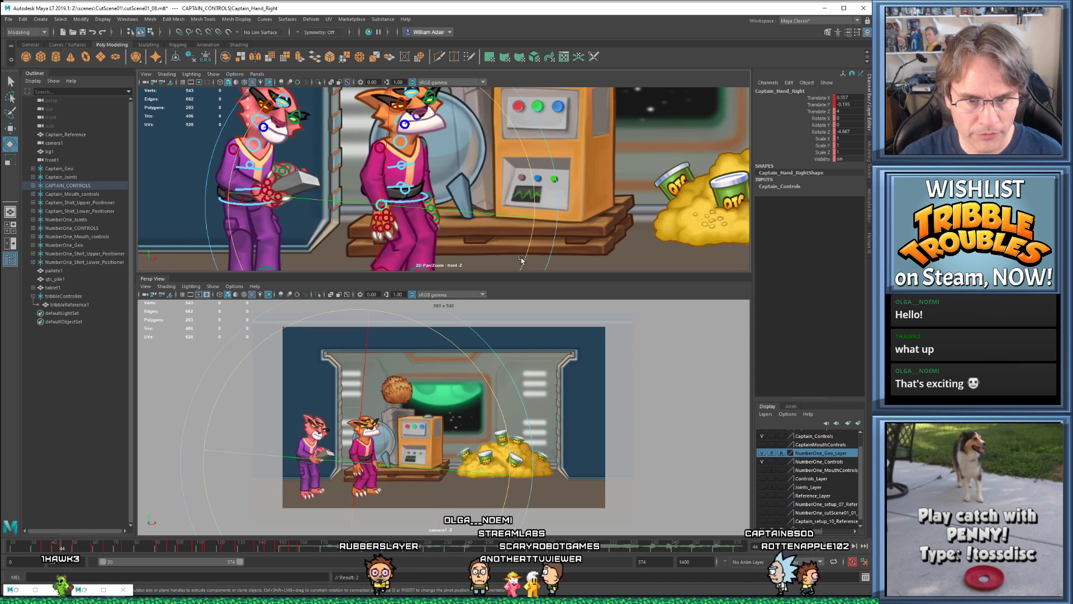
key("period")
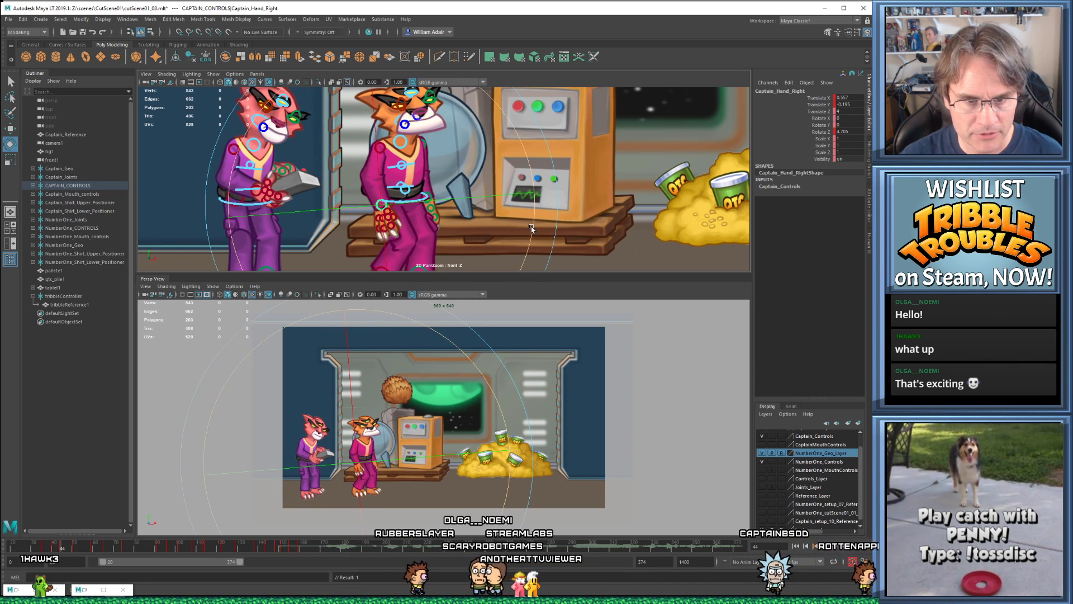
- Rotate the captain's right hand at frame 50 to about 6.4 degrees in Z, comparing it with the adjacent keys
key("comma")
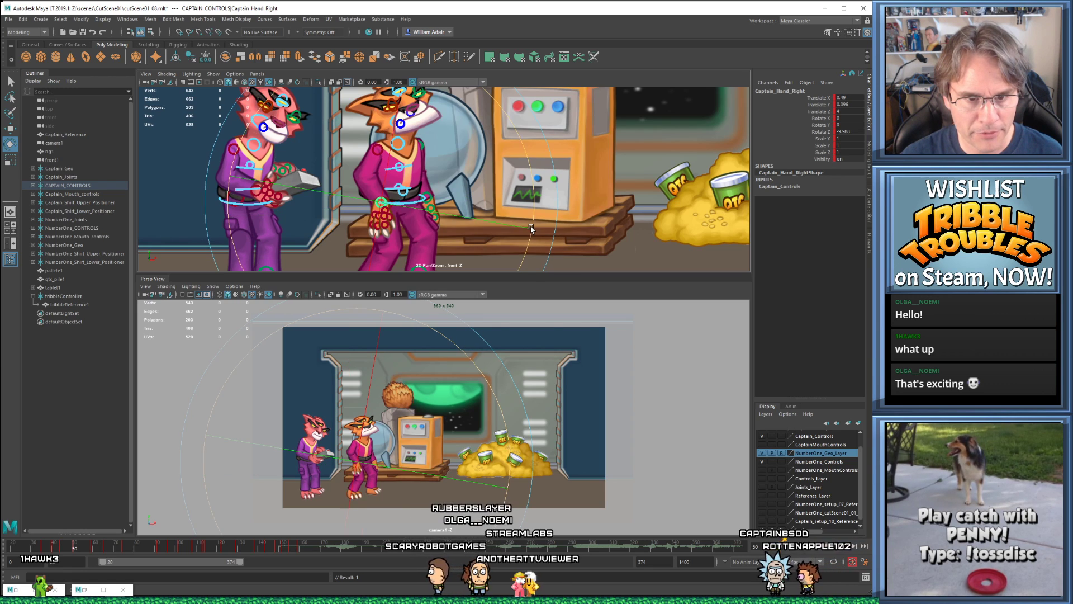
key("period")
key("period")
key("comma")
key("period")
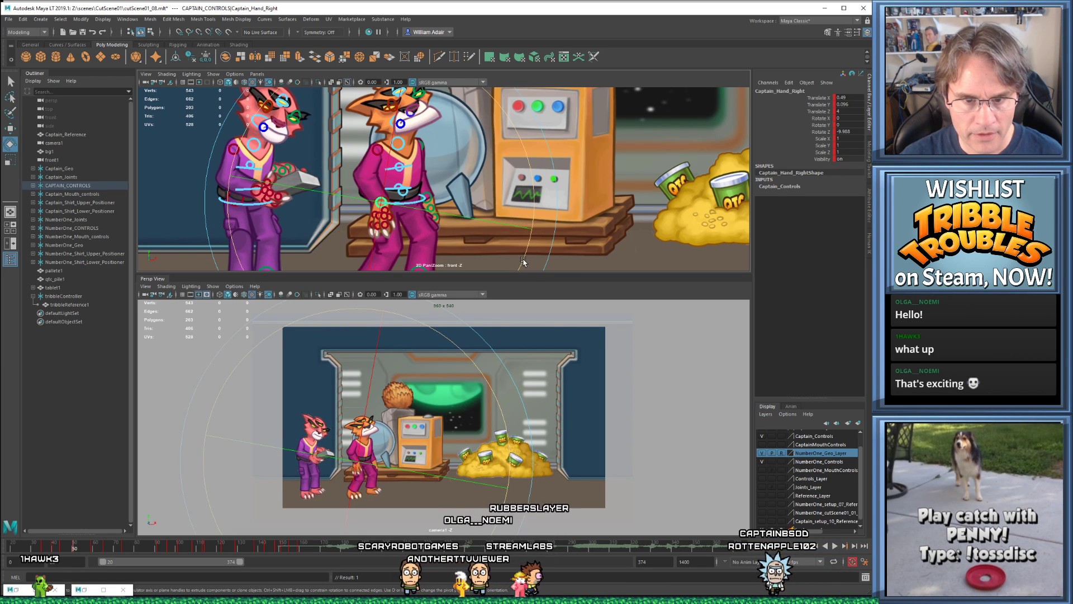
left_click_drag(524, 260, 538, 219)
key("comma")
key("period")
key("comma")
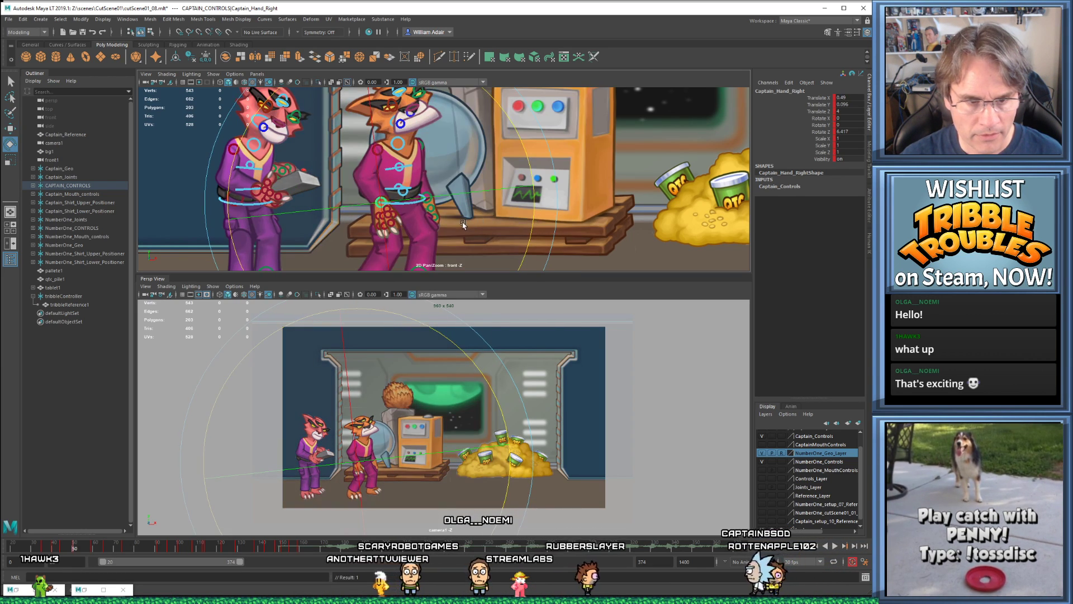
key("period")
- Rotate the captain's right hand at frame 59 to about 6.7 degrees in Z and shift it slightly away from the body
left_click(93, 547)
key("w")
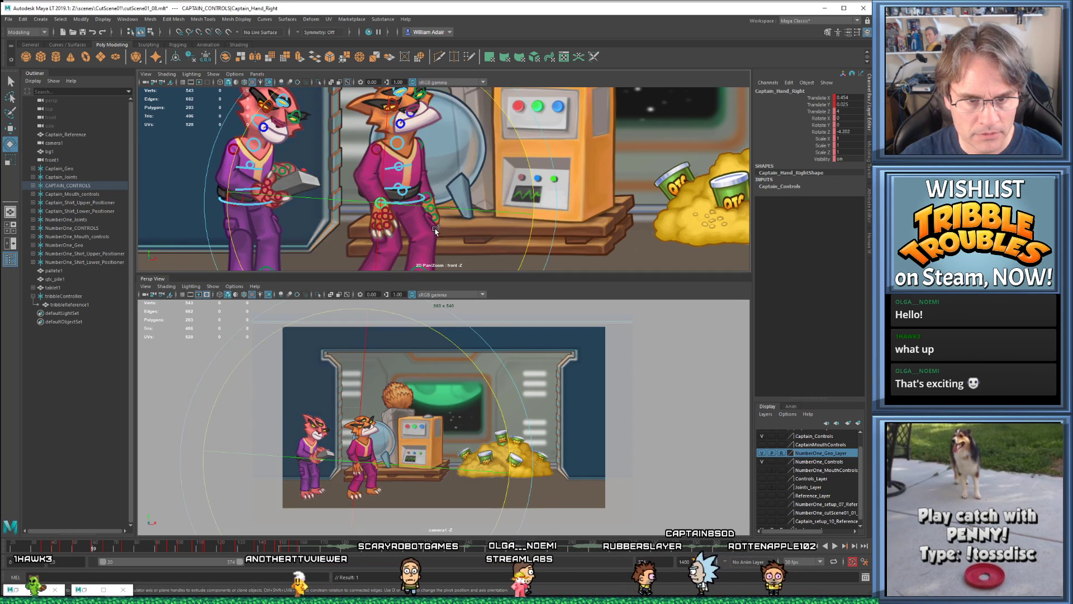
key("comma")
key("period")
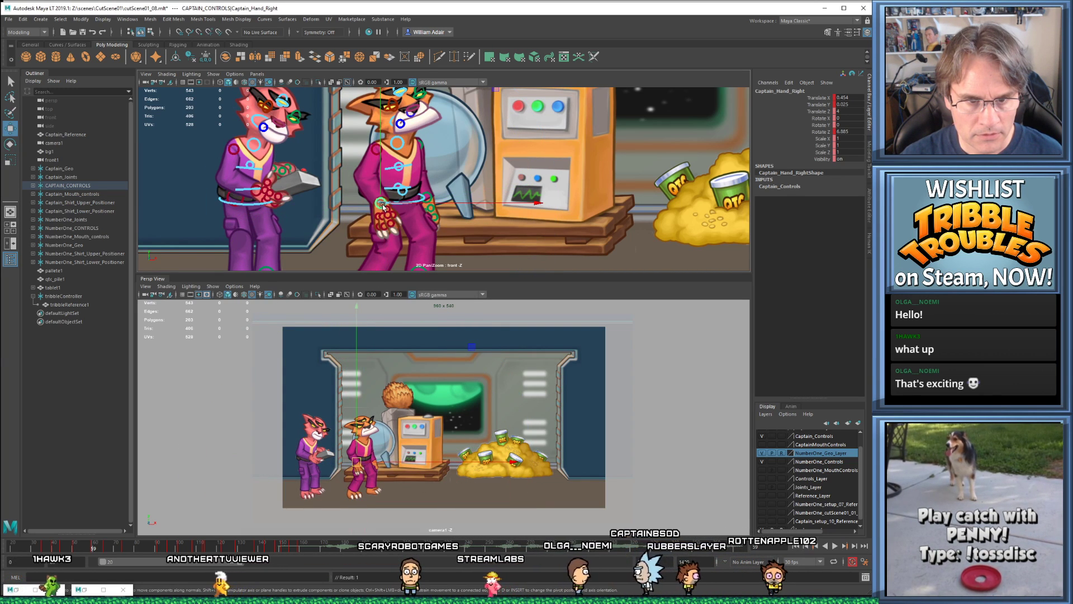
left_click_drag(381, 203, 373, 202)
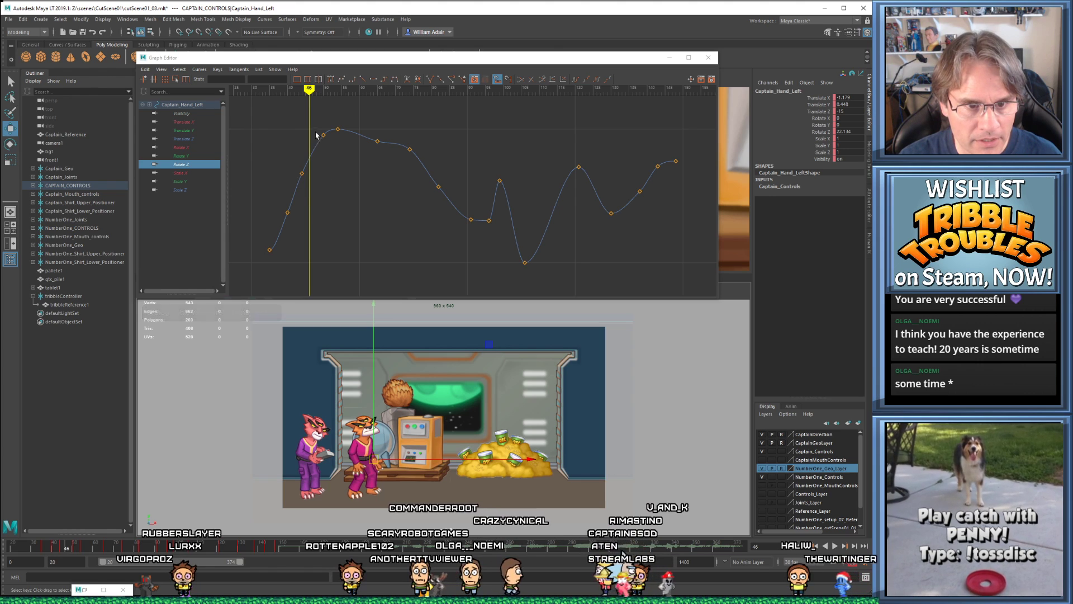
- Try pulling the left hand's Rotate Z key at frame 50 far down in the Graph Editor, and undo the change
key("comma")
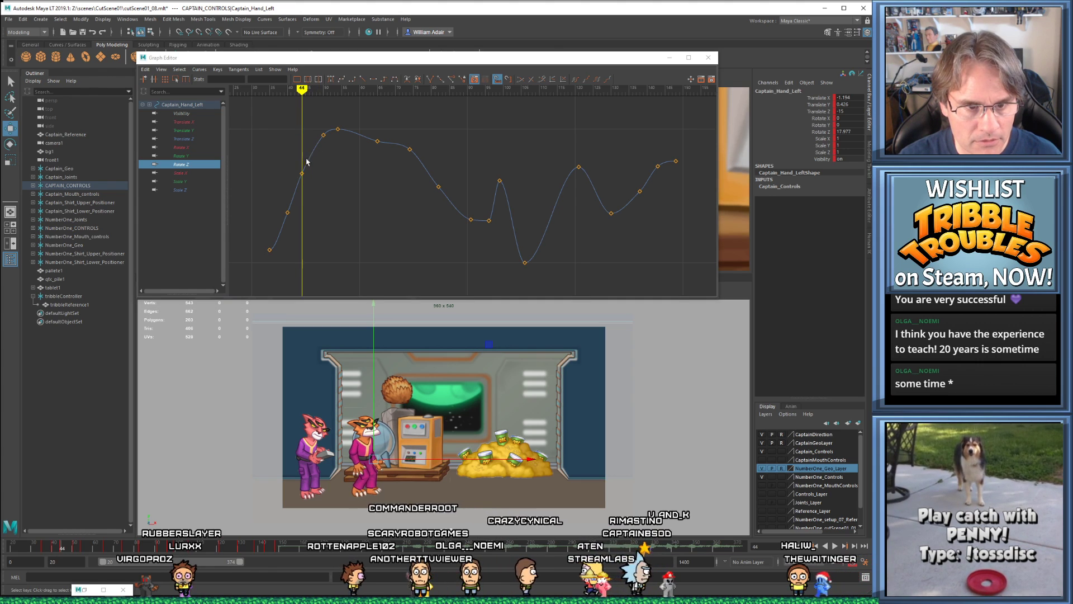
key("period")
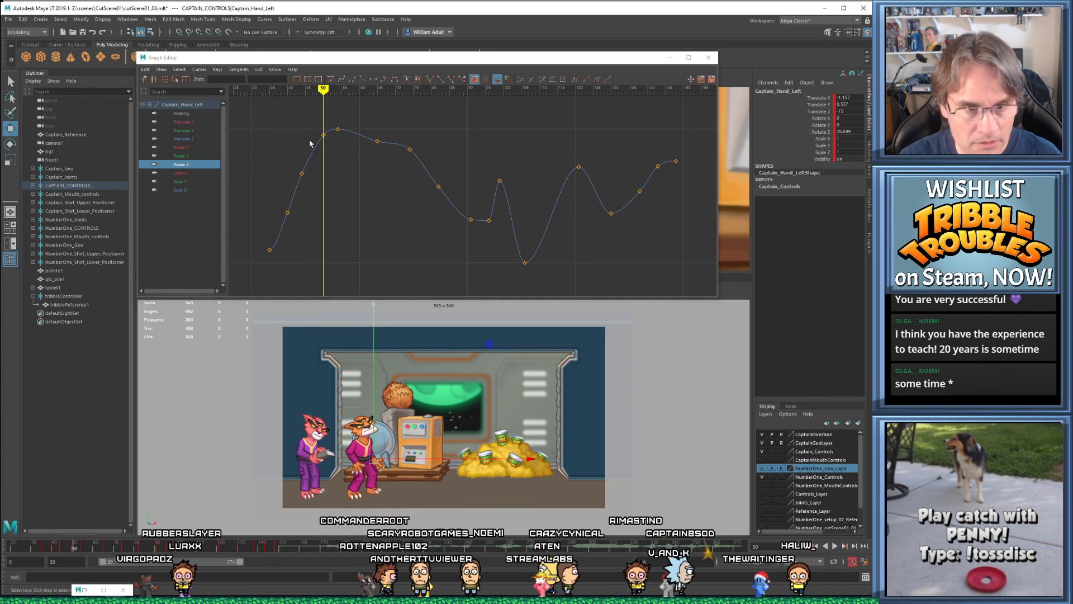
left_click_drag(311, 123, 332, 157)
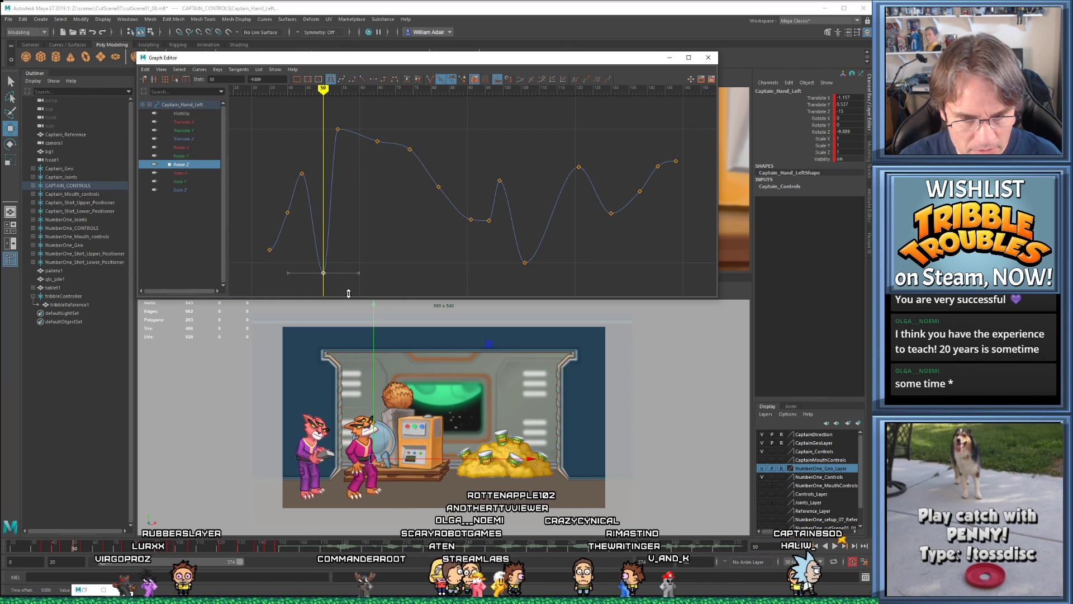
key("ctrl+z")
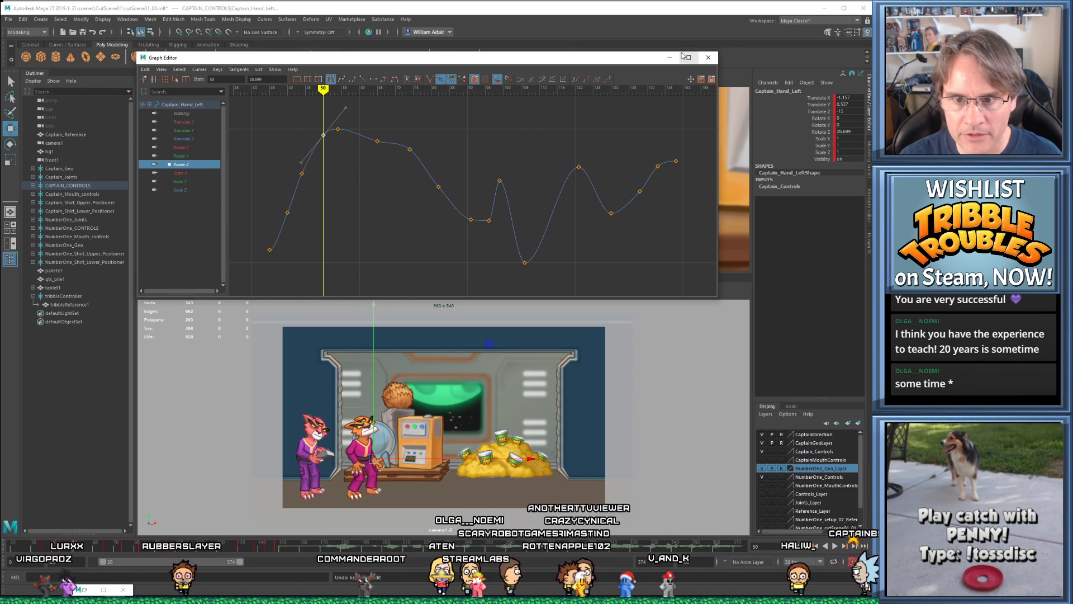
left_click(708, 57)
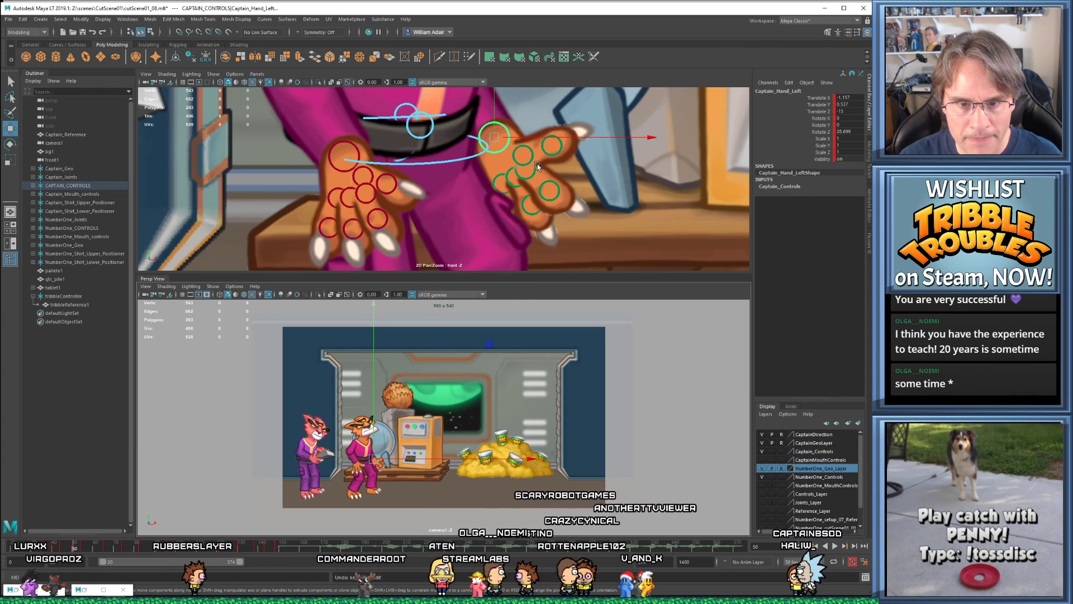
- Lower the left thumb base's Rotate Z keys from about frame 44 to 86 in the Graph Editor, reaching about -55.5 degrees
left_click(533, 159)
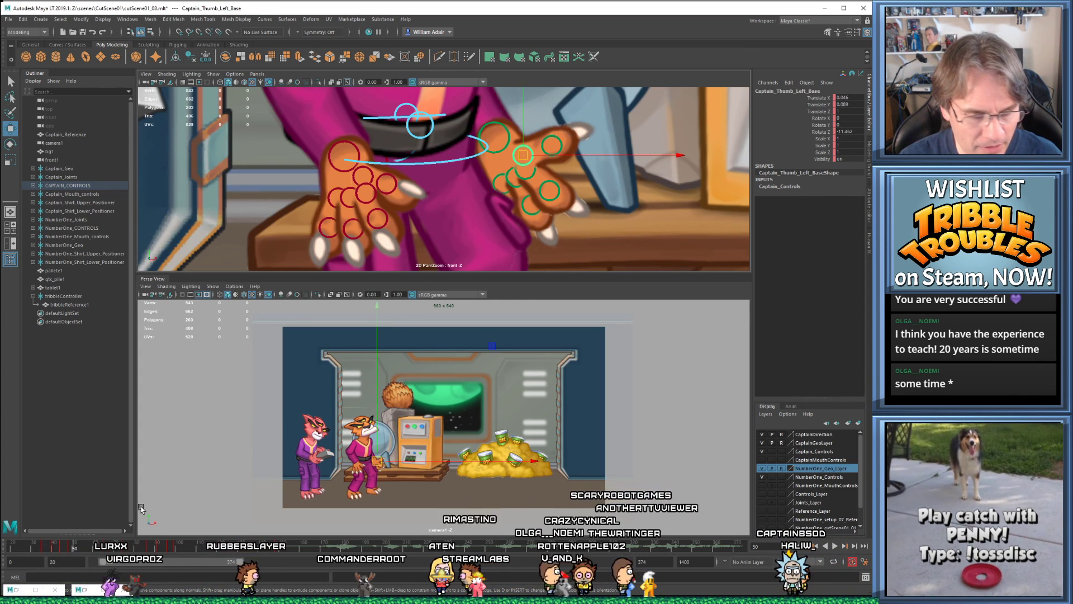
left_click(18, 590)
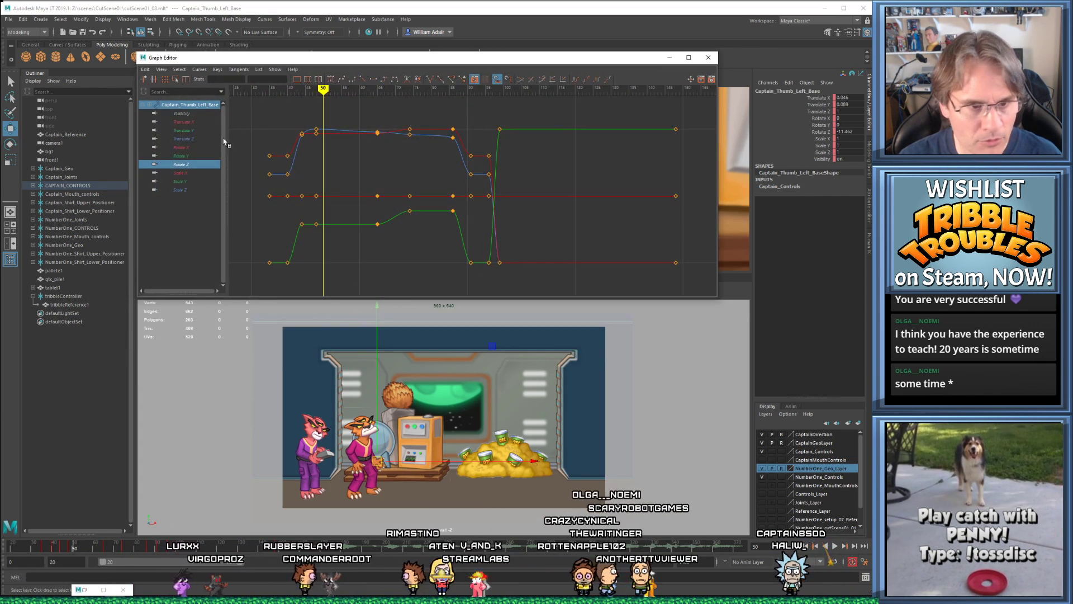
left_click(182, 165)
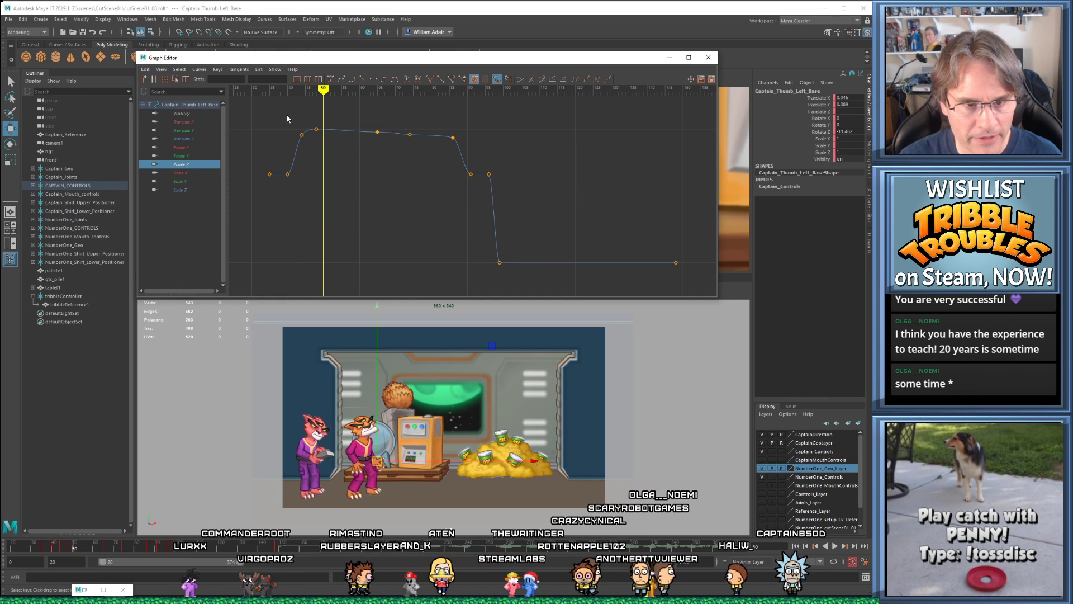
left_click_drag(288, 119, 463, 147)
middle_click_drag(344, 198, 343, 236)
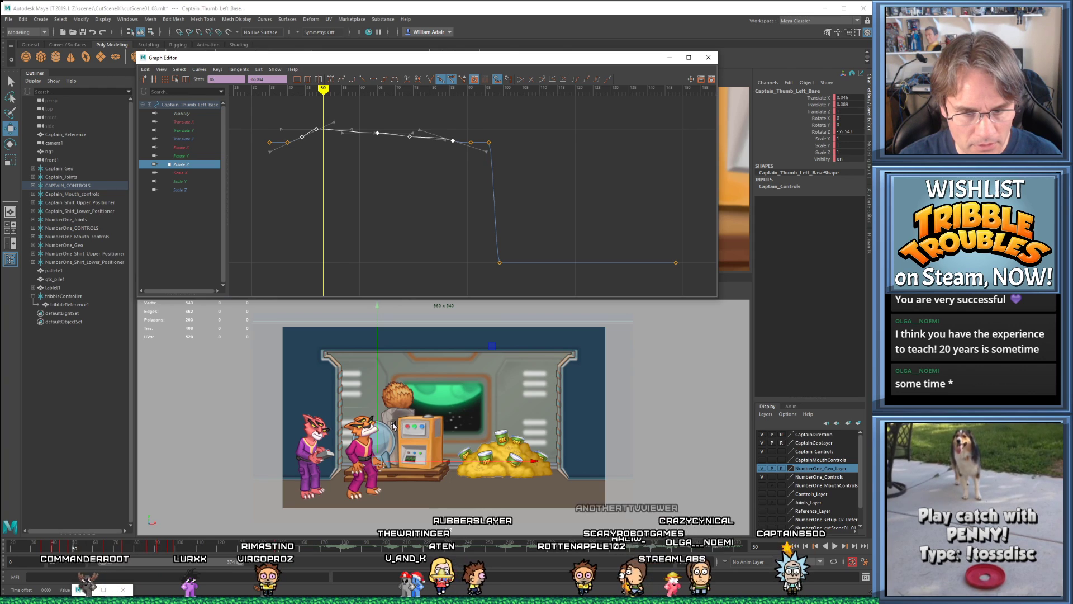
left_click(671, 58)
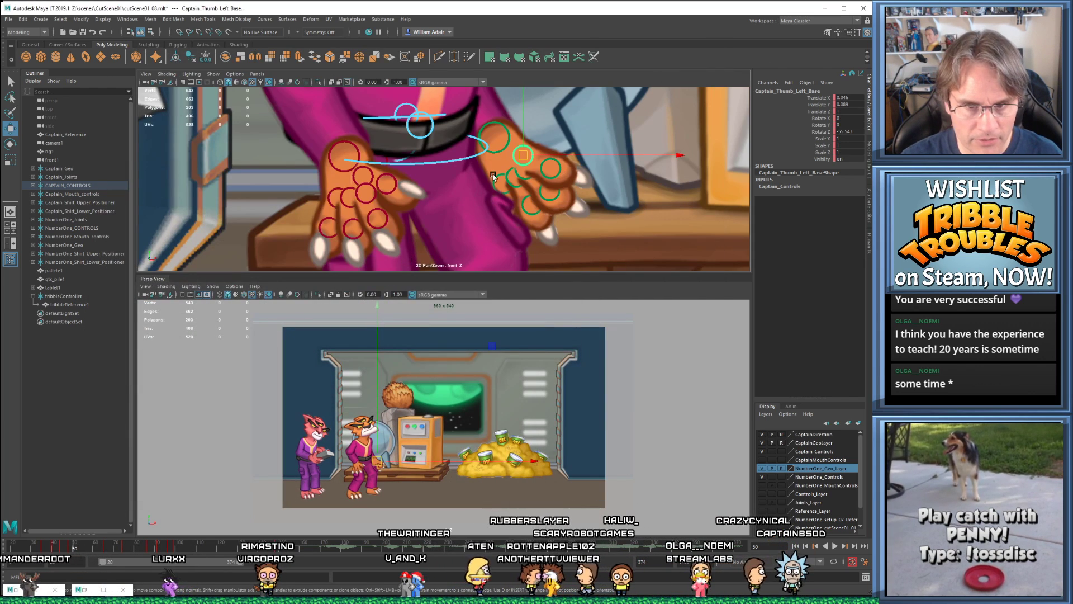
- Select the captain's left hand control, play back the animation, and bring up the larger Persp View window
left_click(499, 152)
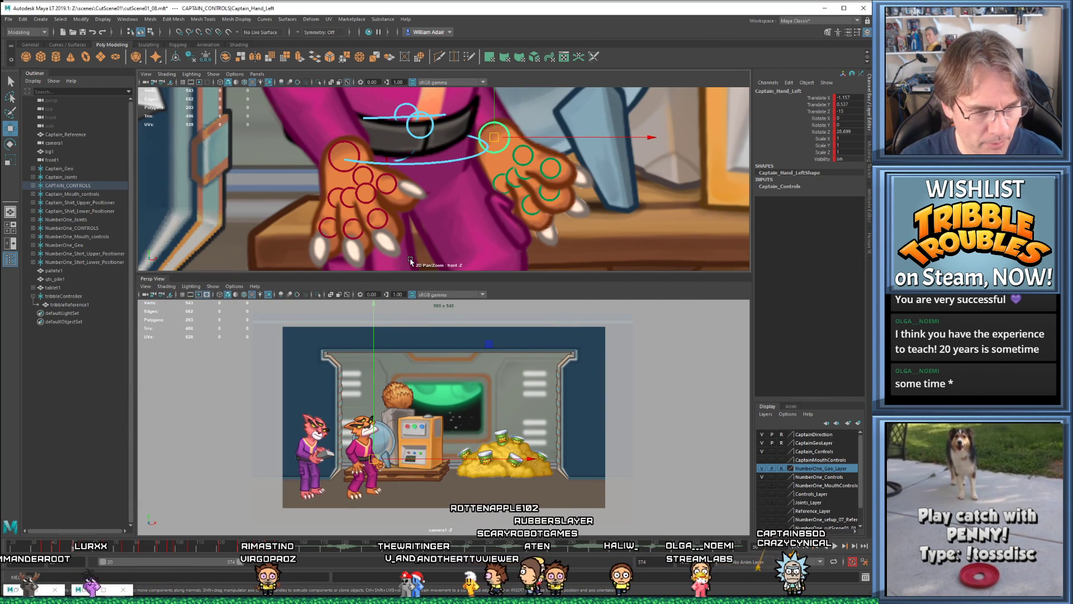
key("alt+v")
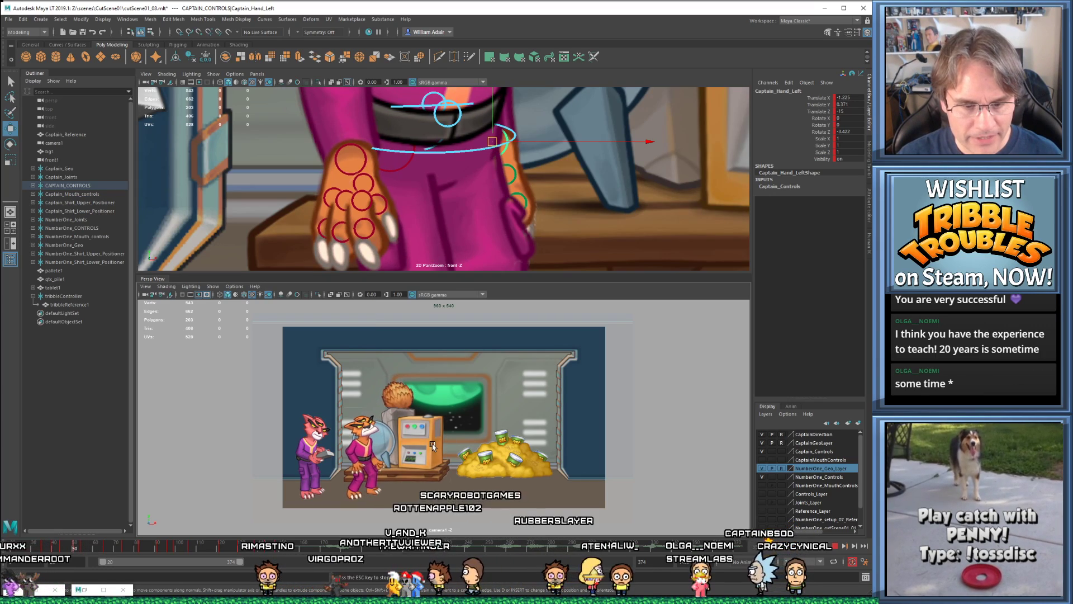
key("Escape")
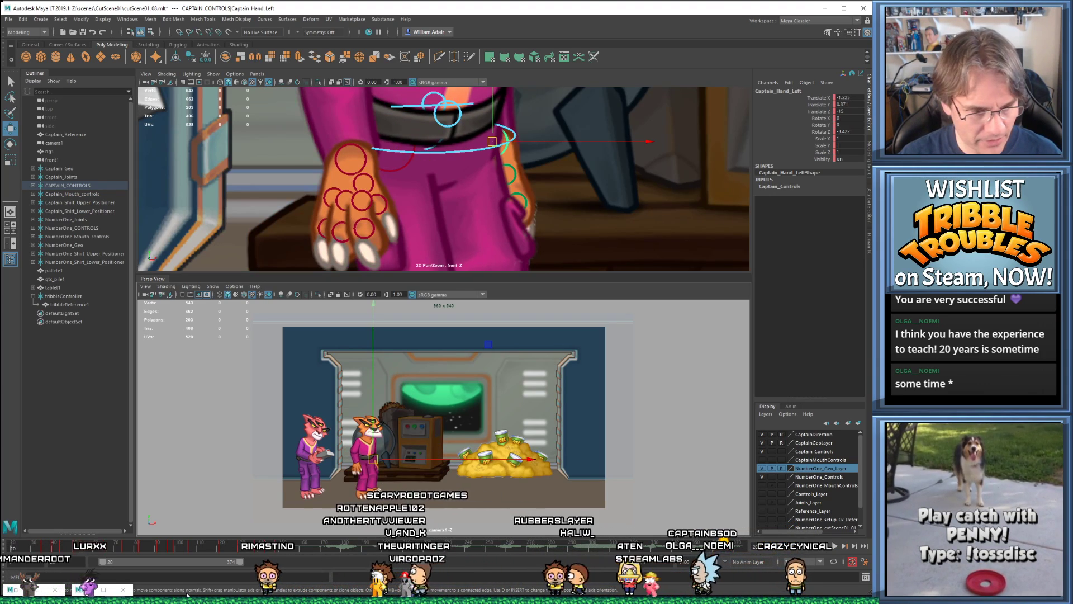
left_click(85, 589)
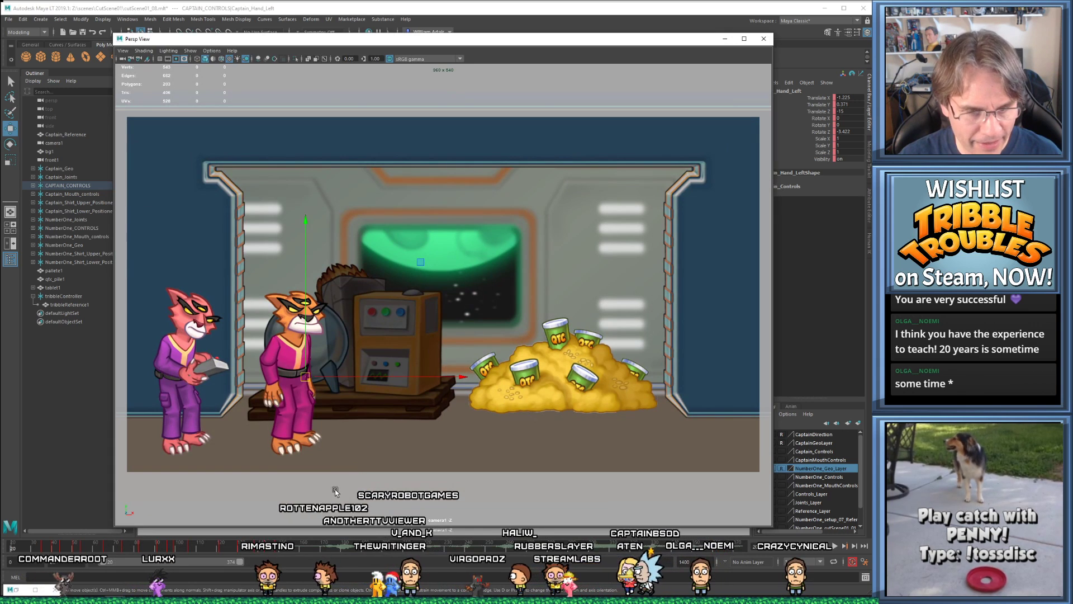
- Nudge the captain's left hand away from its current spot at frame 44, reaching a Translate X of about -1.97
key("period")
key("period")
key("period")
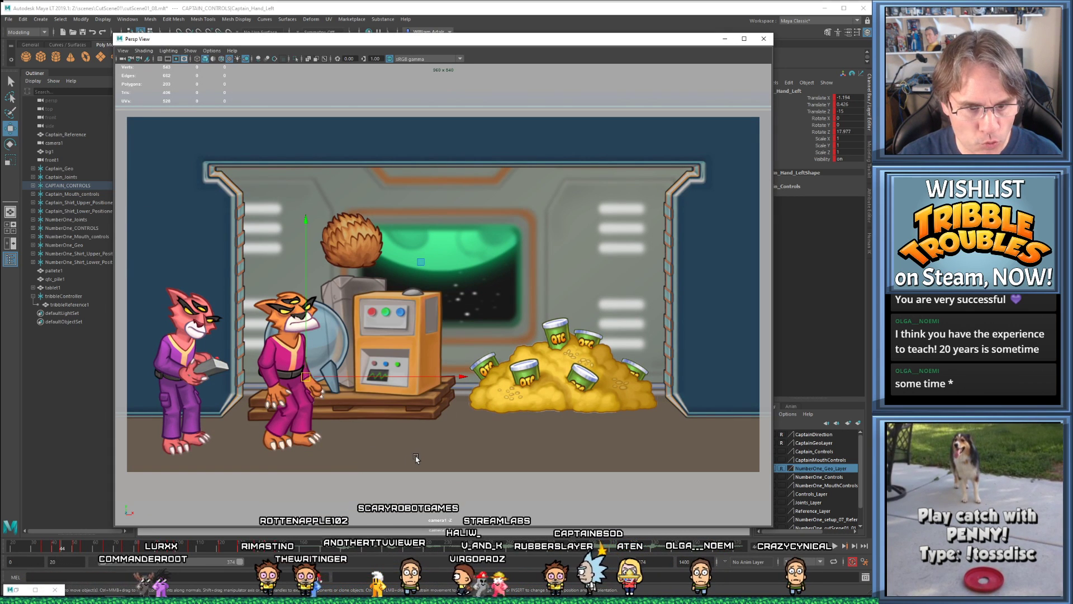
key("alt+Left")
key("alt+Left")
key("alt+Left")
key("alt+Left")
key("alt+Left")
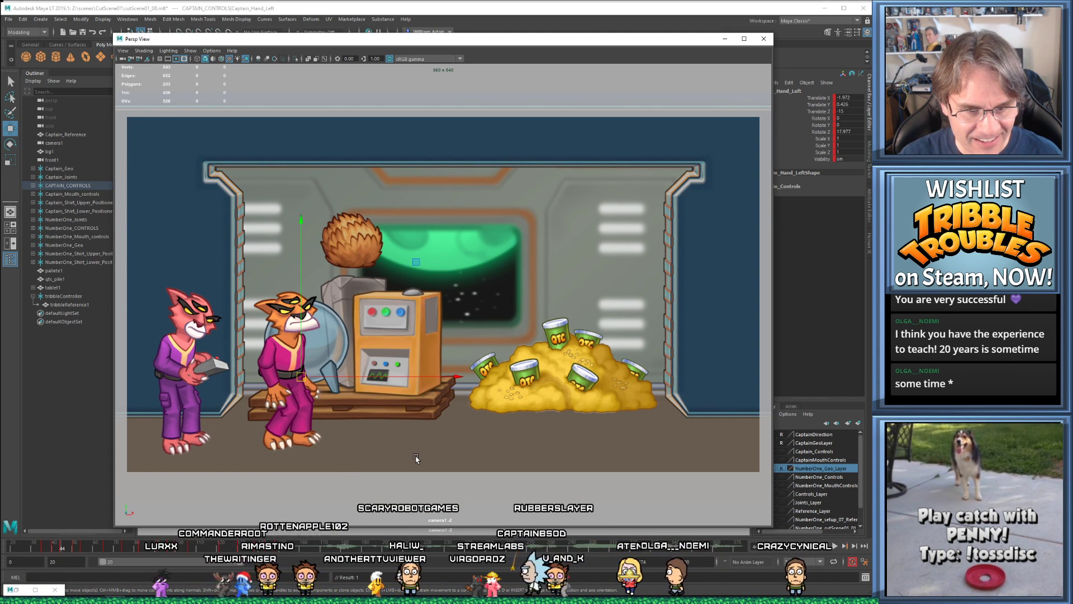
- Shift the left hand at frame 40 to a Translate X of about -1.69, comparing it with the neighbouring keys
key("comma")
key("comma")
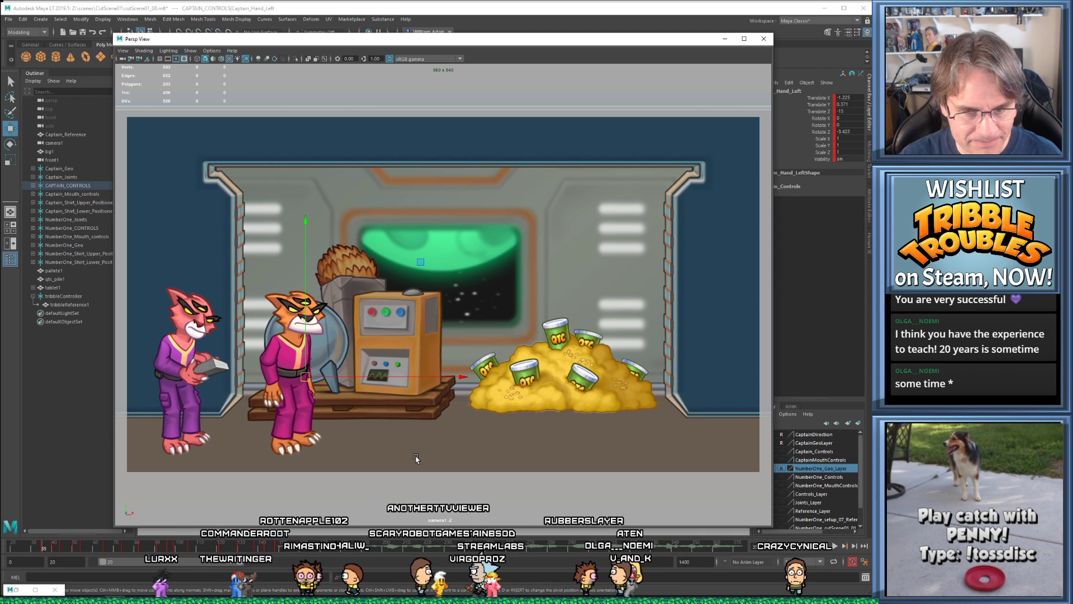
key("period")
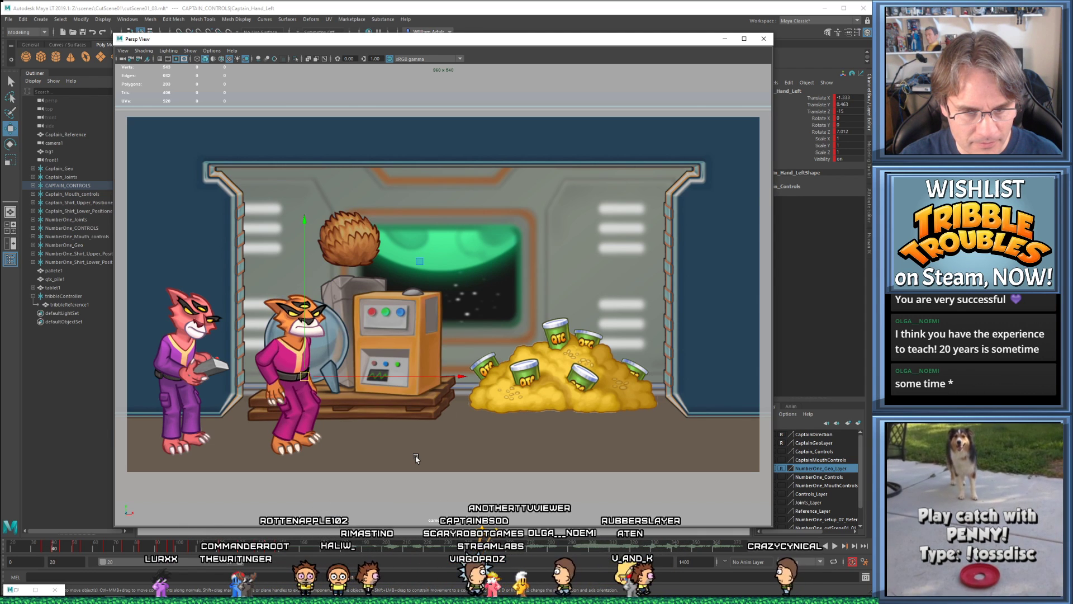
key("comma")
key("period")
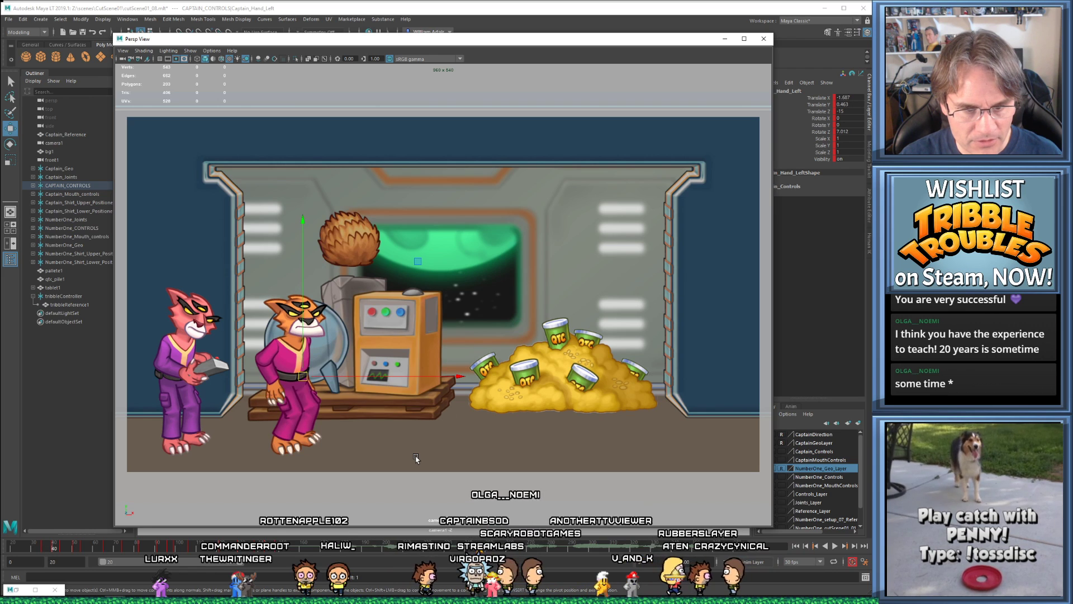
key("comma")
key("period")
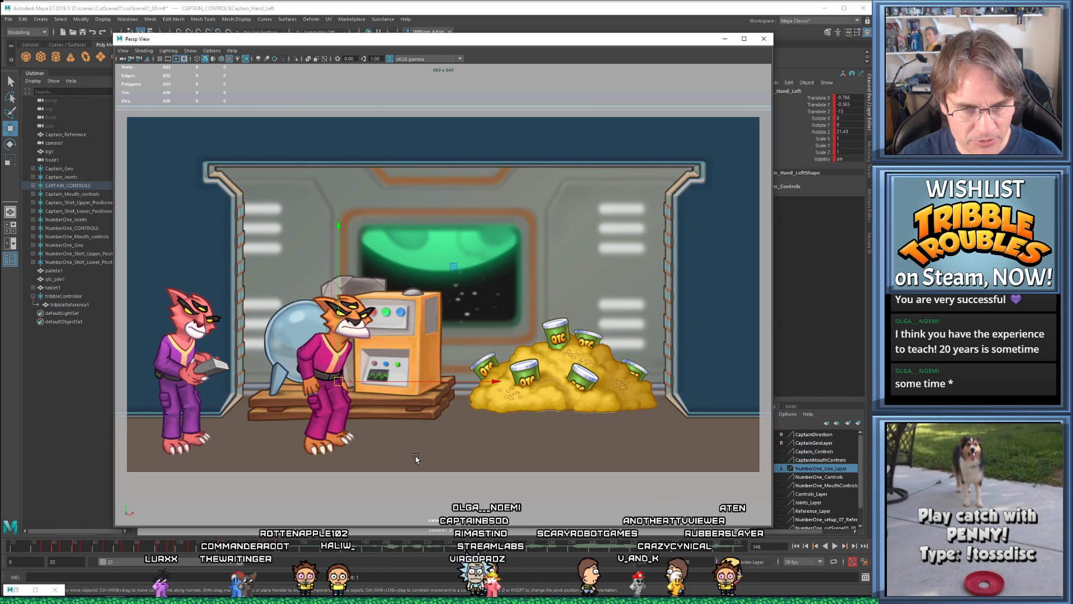
key("comma")
key("period")
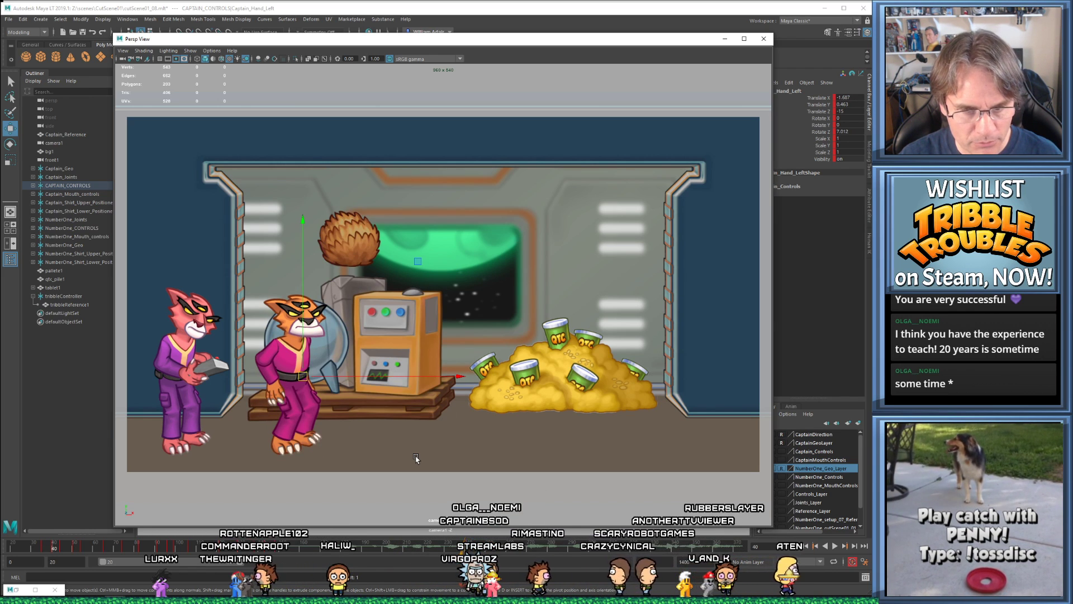
- Move the left hand at frame 44 further toward the captain's body, to a Translate X of about -2.6
key("period")
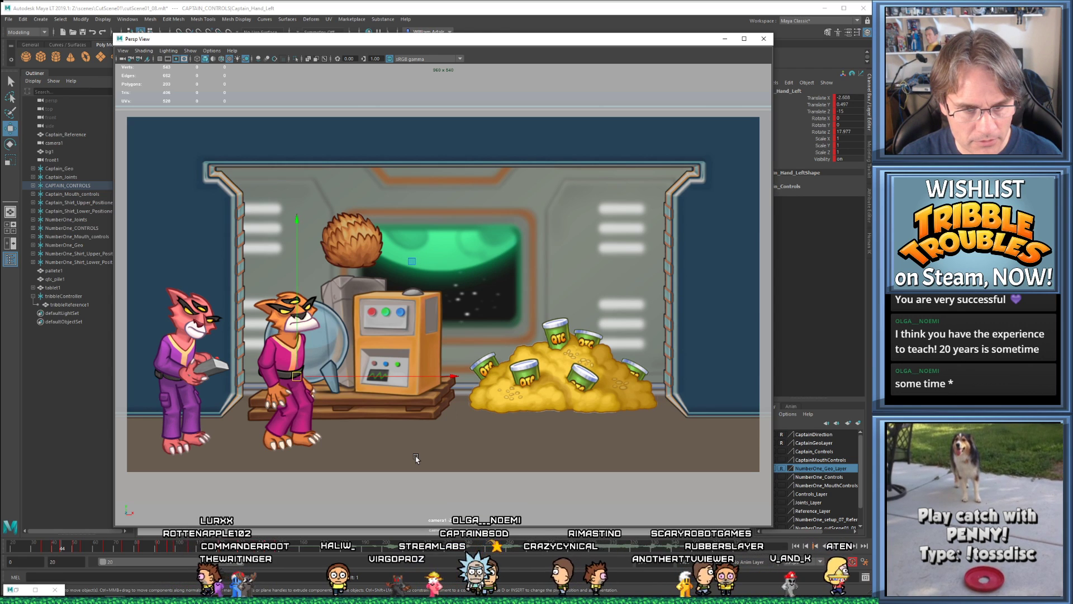
key("period")
key("period")
- Nudge the left hand at frame 50 toward the body until its Translate X is about -2.71
key("period")
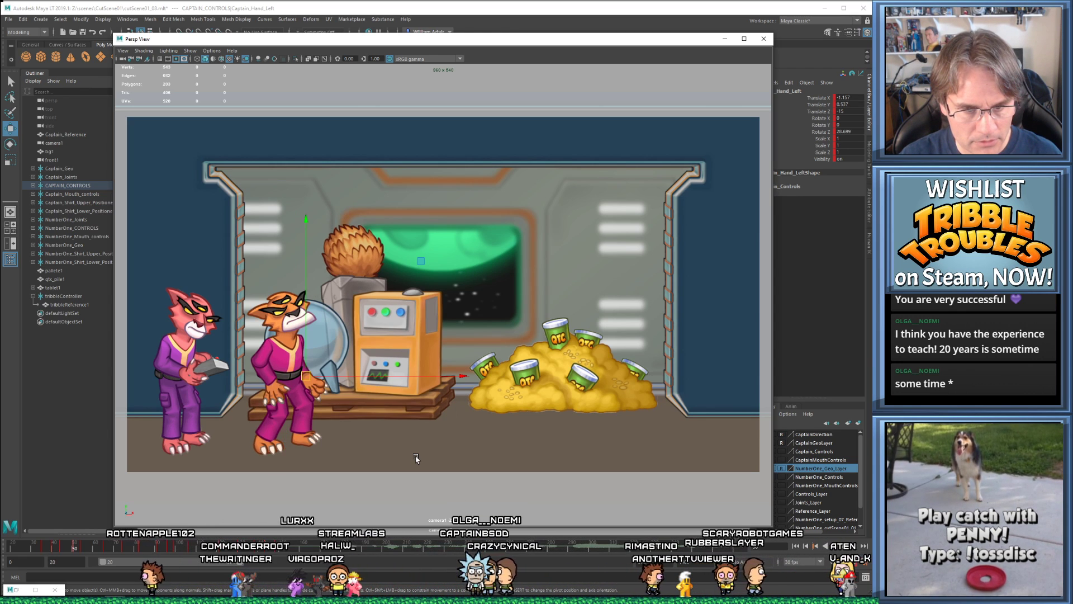
key("period")
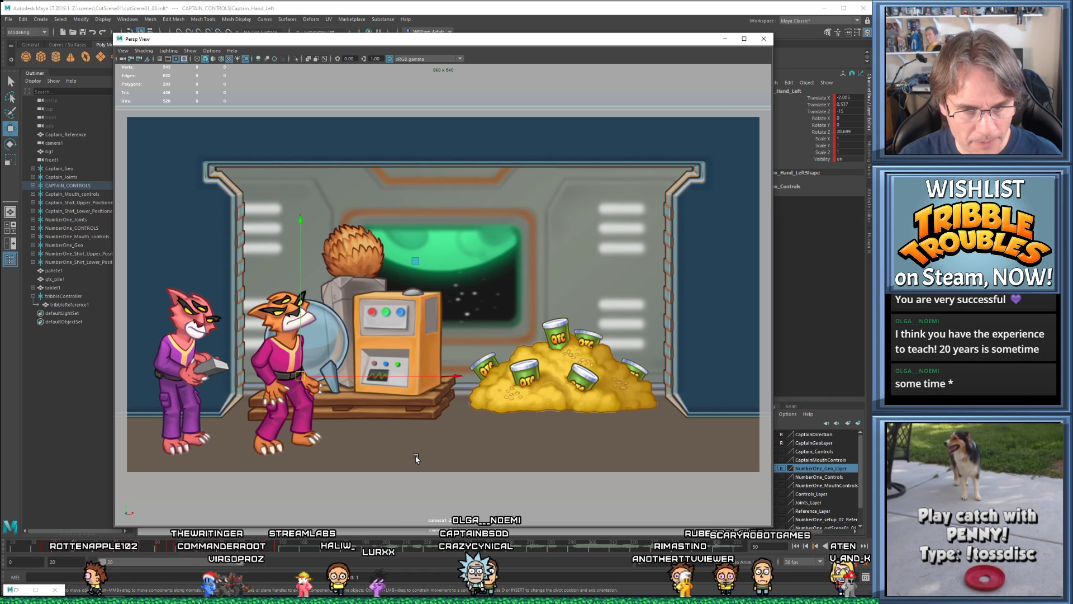
key("alt+Left")
key("alt+Left")
key("alt+Left")
key("alt+Left")
key("alt+Left")
key("alt+Left")
key("alt+Left")
key("alt+Left")
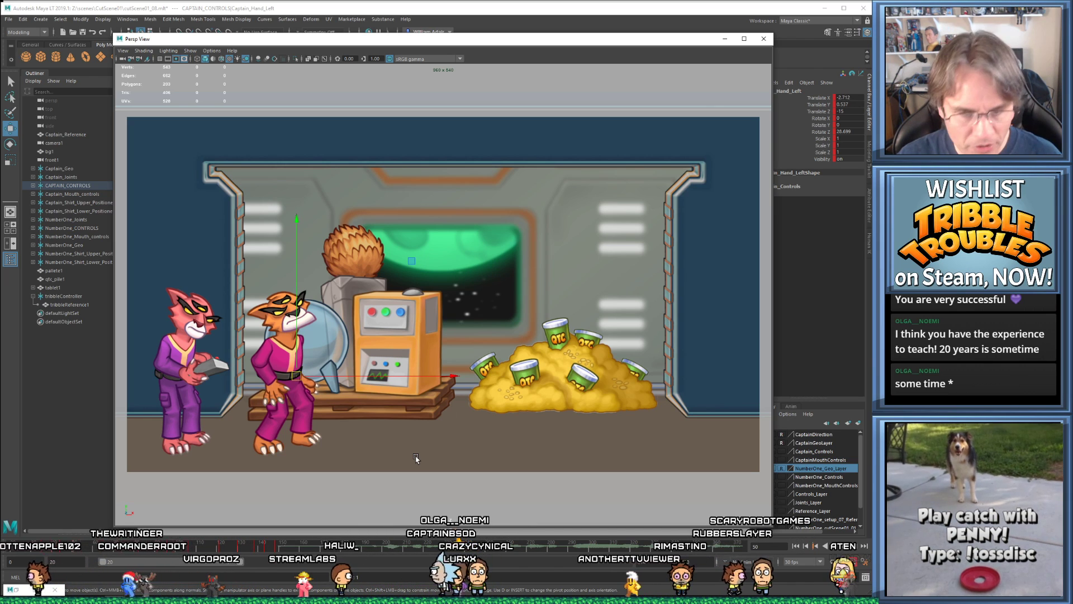
- Fine-tune the left hand's Translate X to -2.75 at frame 44 and about -2.92 at frame 50
key("alt+Left")
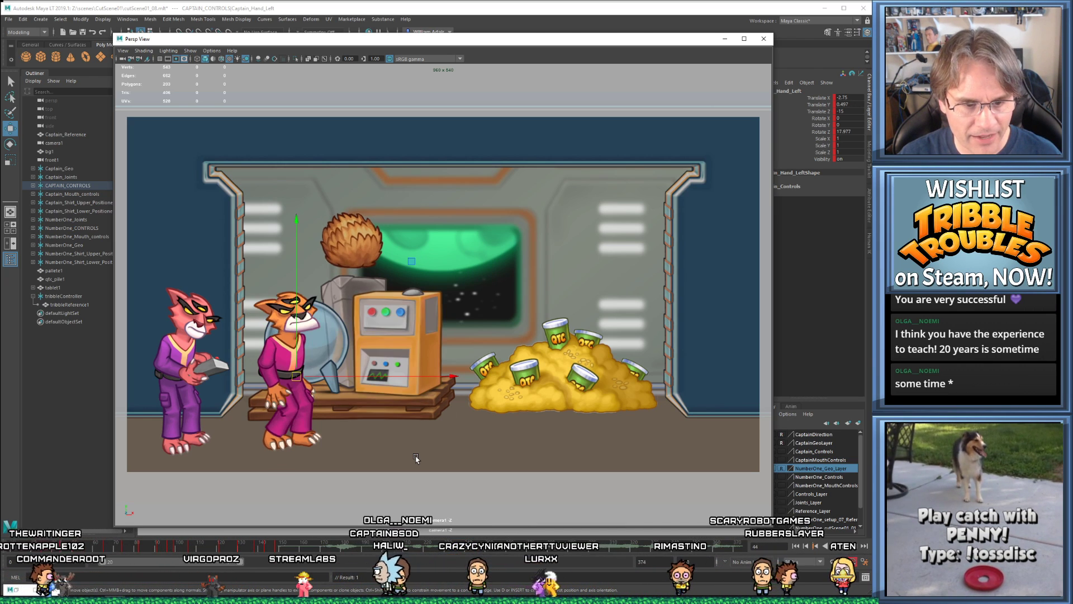
key("period")
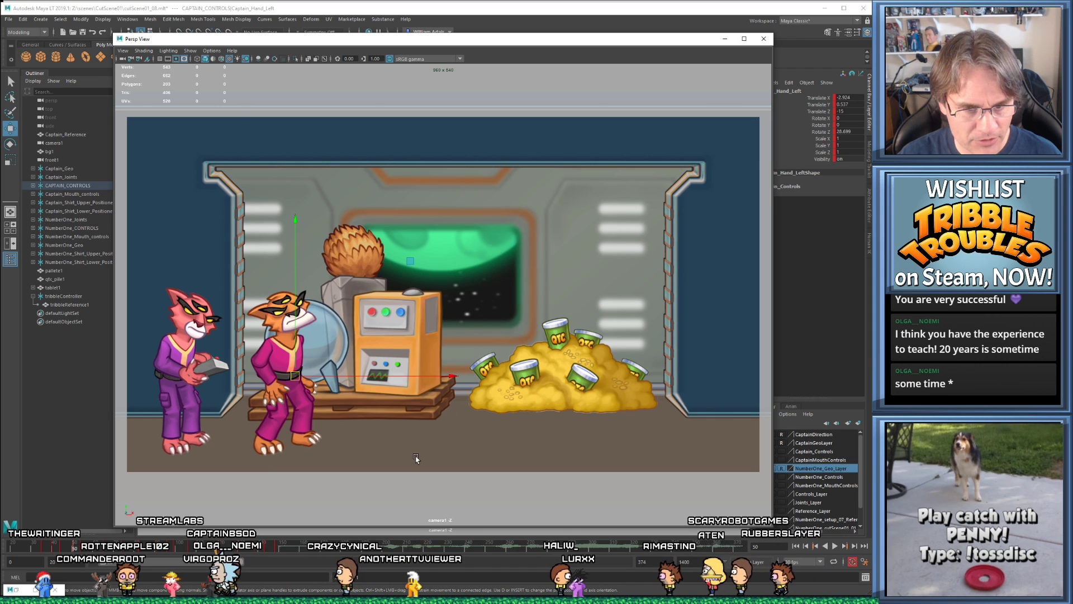
key("comma")
key("period")
key("period")
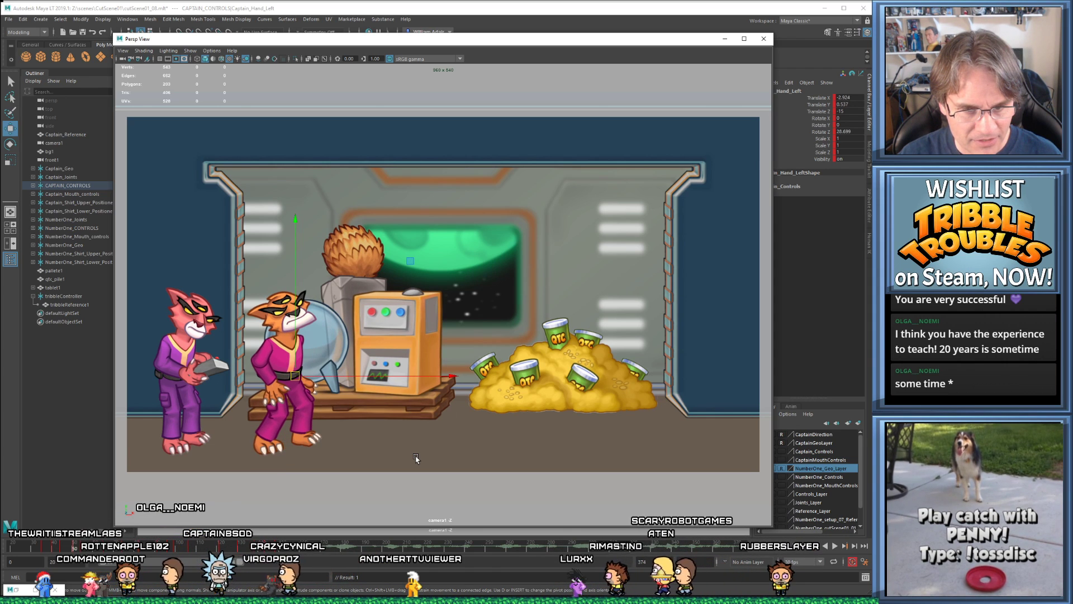
- Step back and forth through the left hand's keys around frames 40 to 50 to examine how the hand moves between poses
key("comma")
key("comma")
key("comma")
key("period")
key("period")
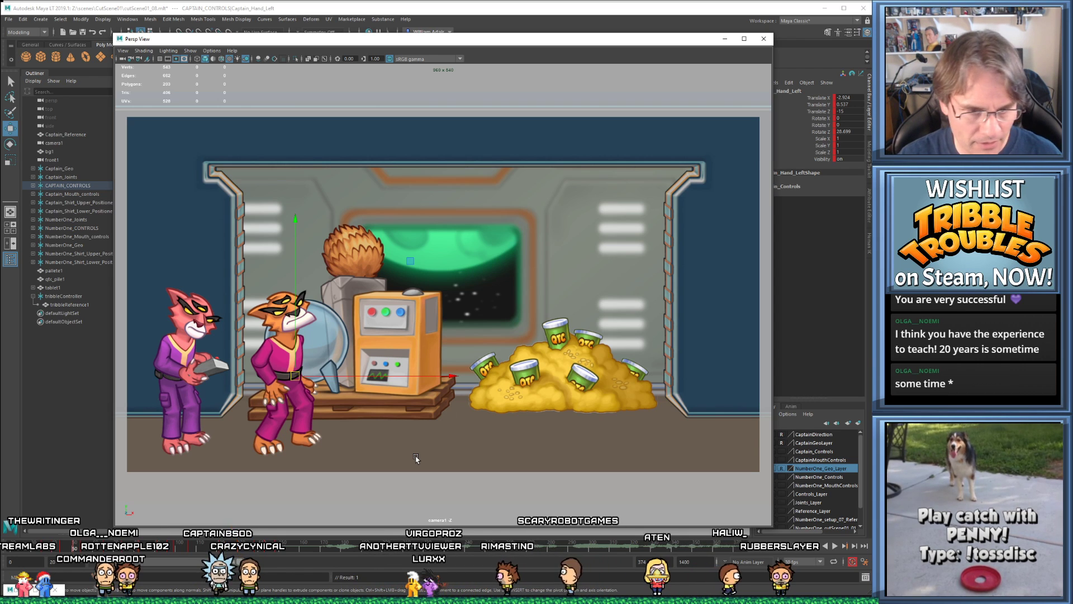
key("comma")
key("period")
key("period")
key("period")
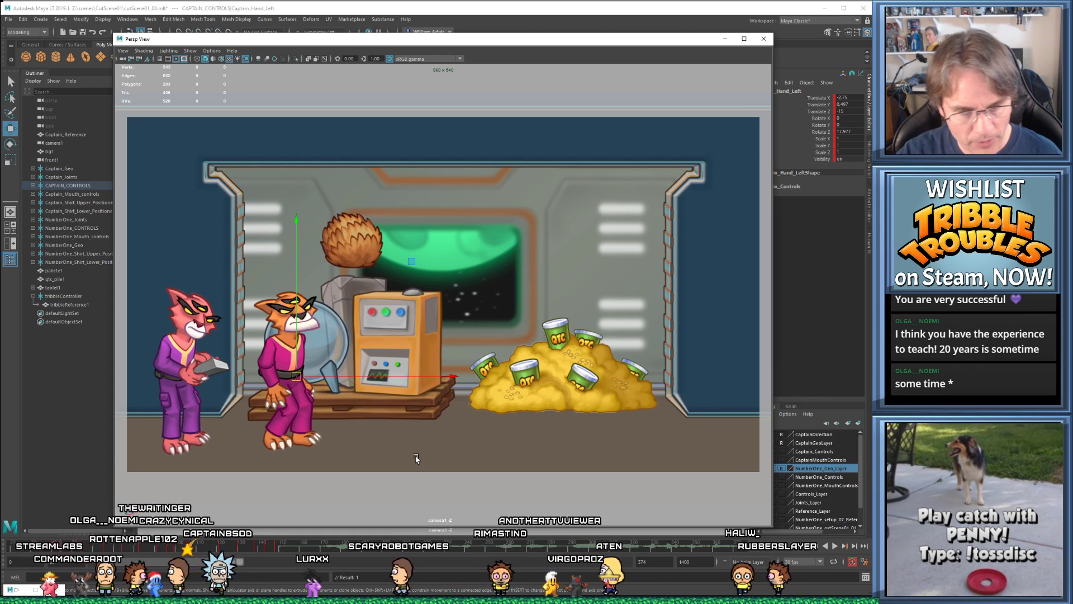
key("period")
key("period")
key("comma")
key("comma")
key("comma")
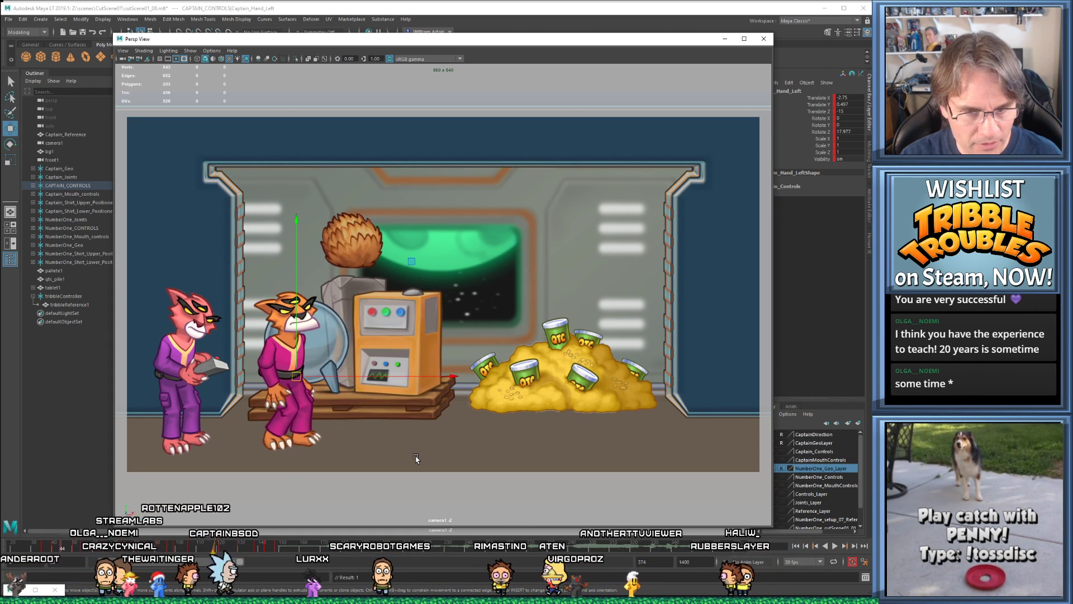
key("period")
key("period")
key("comma")
key("comma")
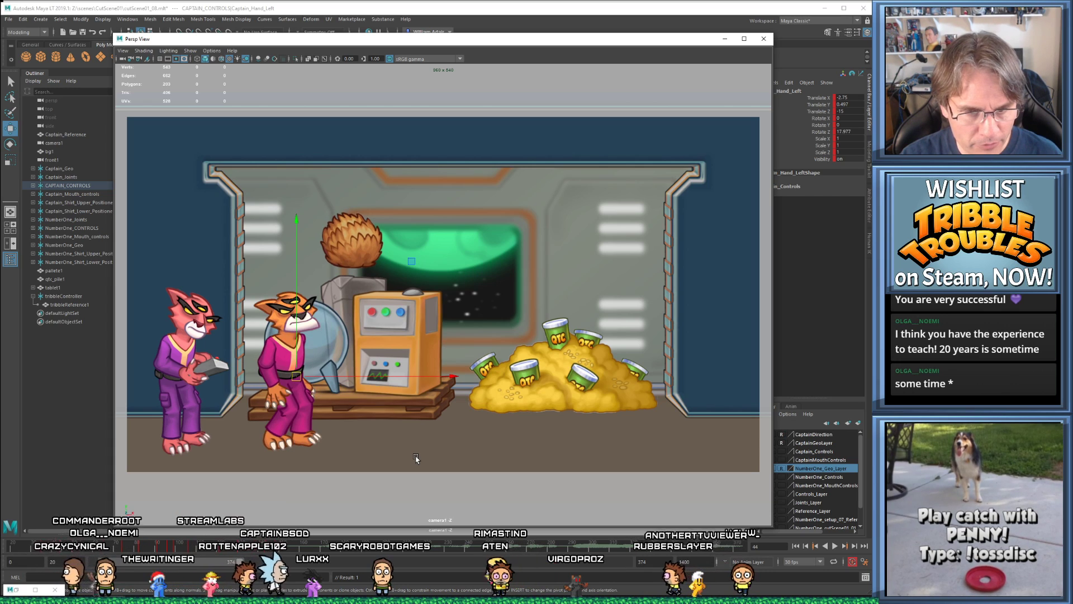
key("period")
key("period")
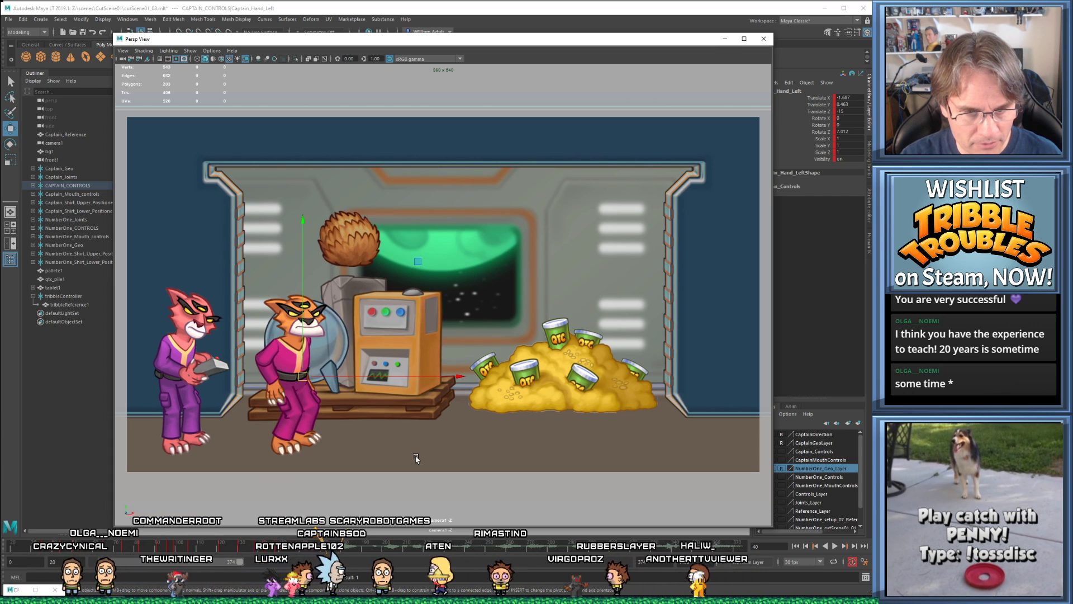
- Shift the left hand at frame 54 to a Translate X of about -3.16 and compare it with the earlier keys
key("comma")
key("comma")
key("period")
key("period")
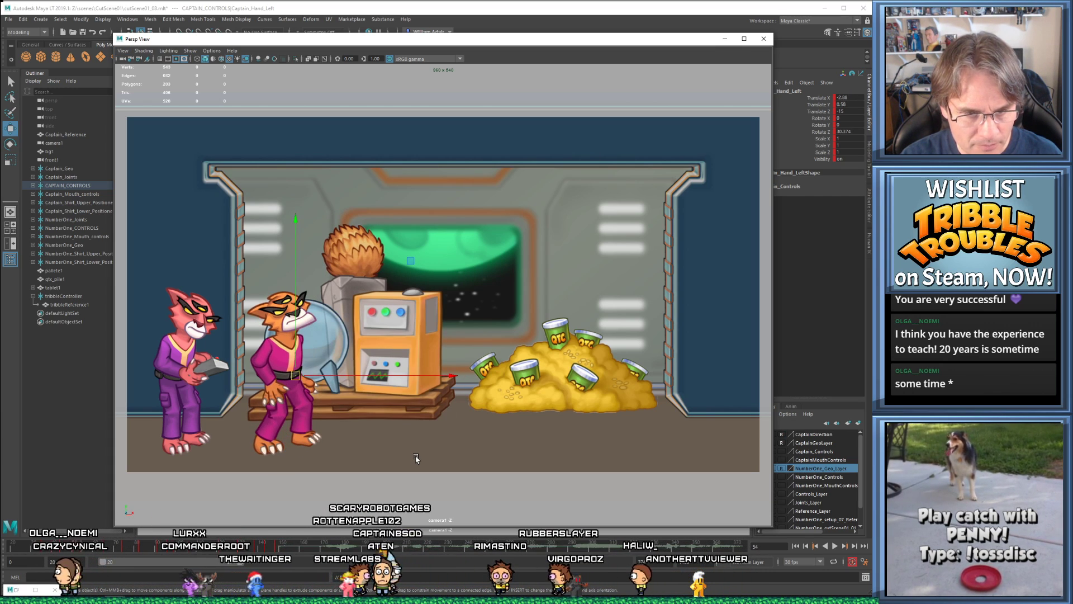
key("comma")
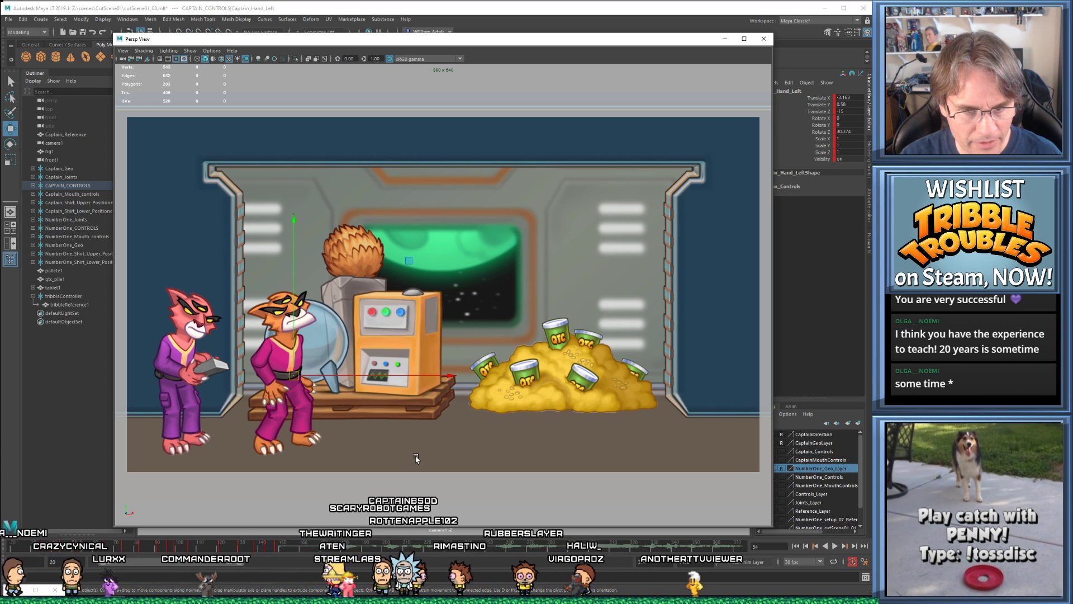
key("period")
key("period")
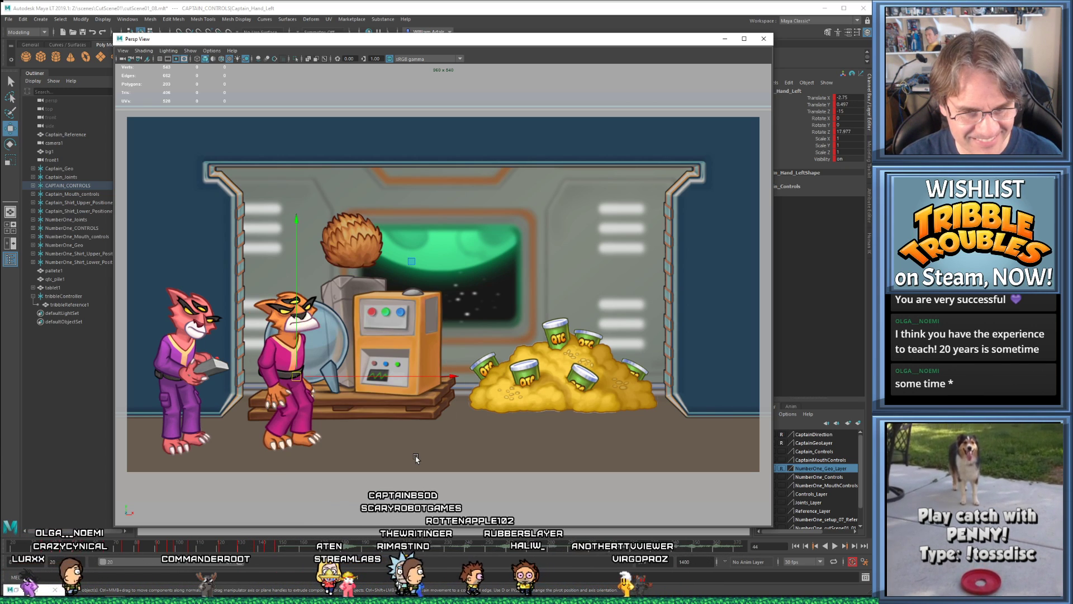
- Nudge the left hand slightly further inward, to a Translate X of about -3.0 at frame 50 and -3.23 at frame 54
key("comma")
key("comma")
key("comma")
key("comma")
key("comma")
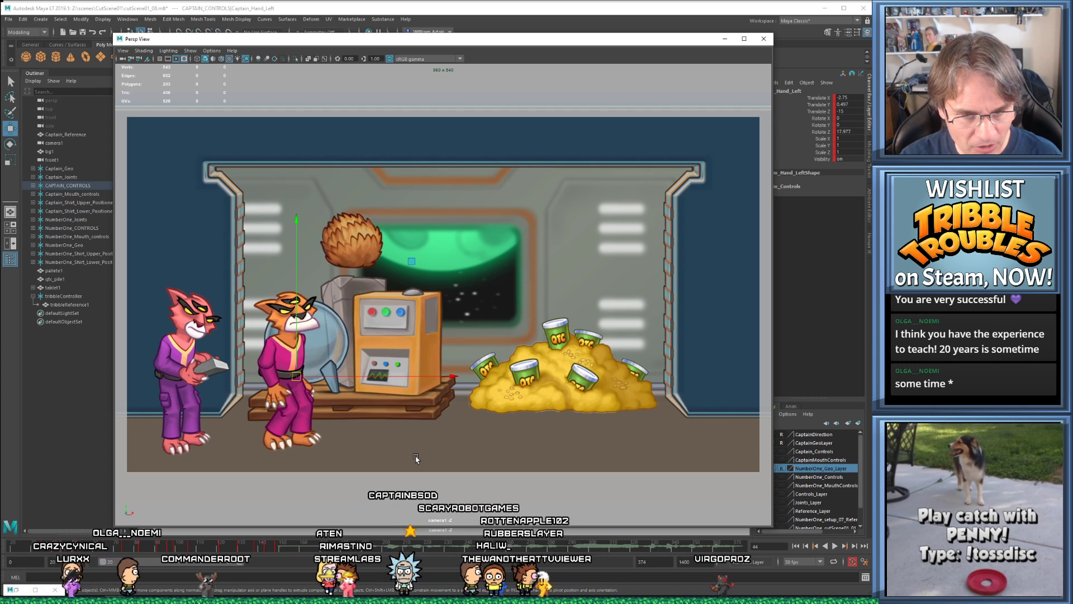
key("period")
key("period")
key("period")
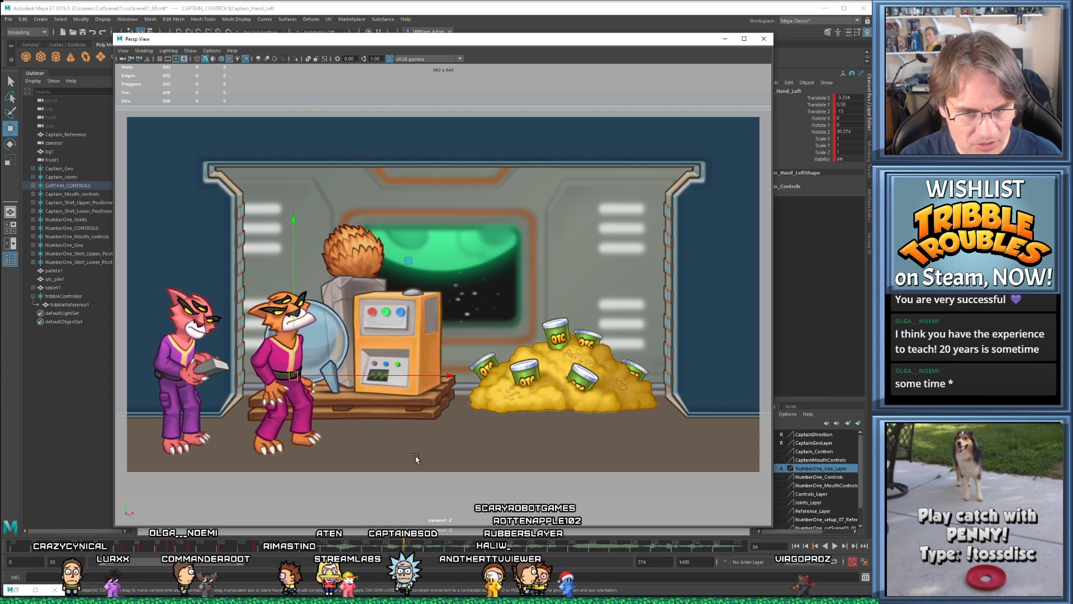
key("comma")
key("period")
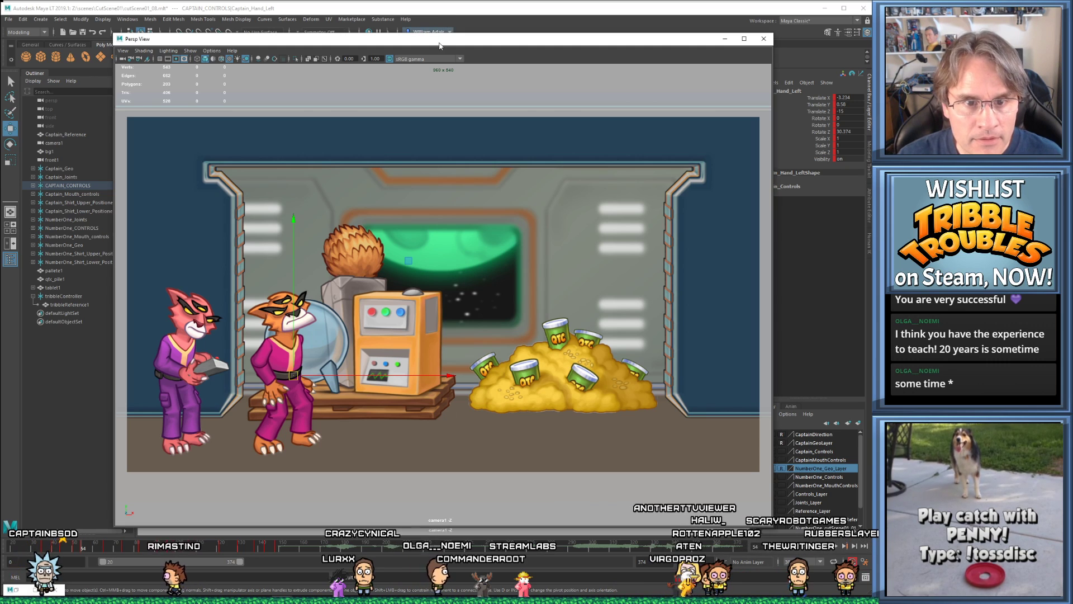
- Rotate the left hand at frame 44 to about 6.4 degrees in Z, checking it against the neighbouring keyed poses
key("comma")
key("comma")
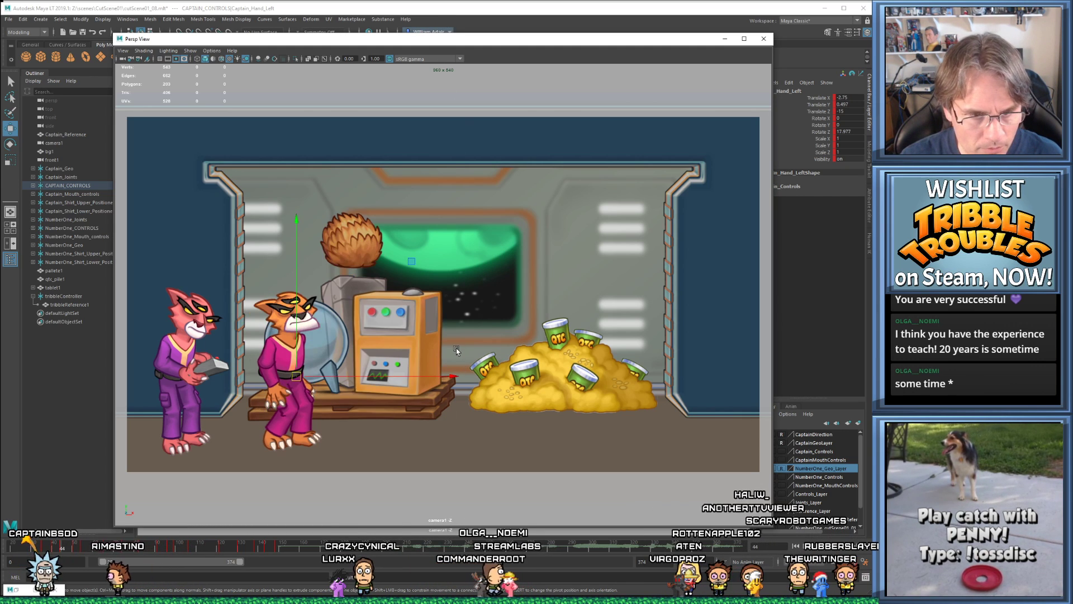
key("period")
key("comma")
key("e")
key("comma")
key("comma")
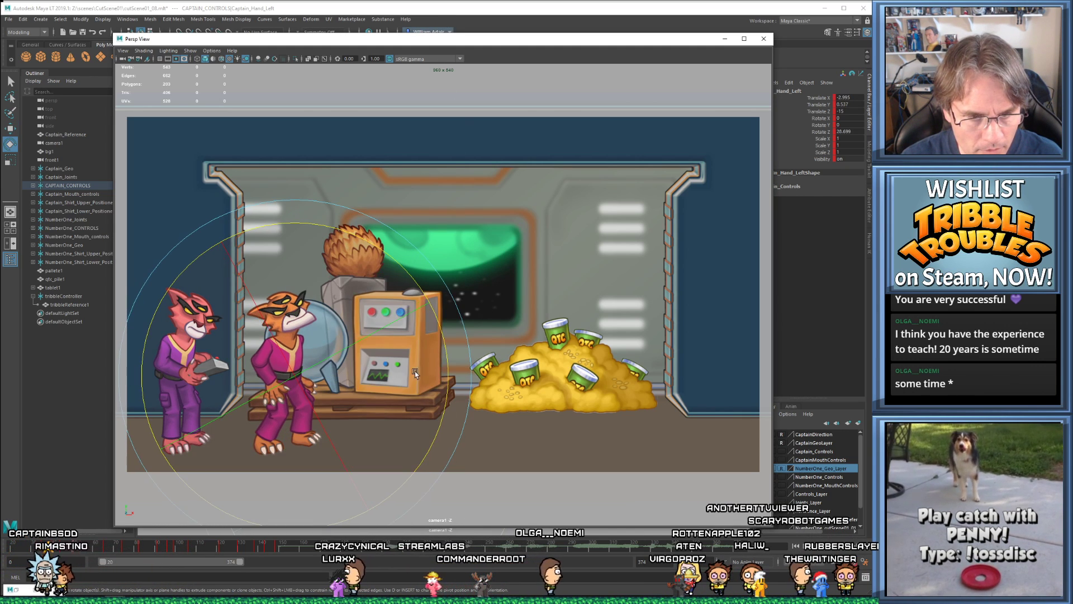
key("comma")
key("period")
key("period")
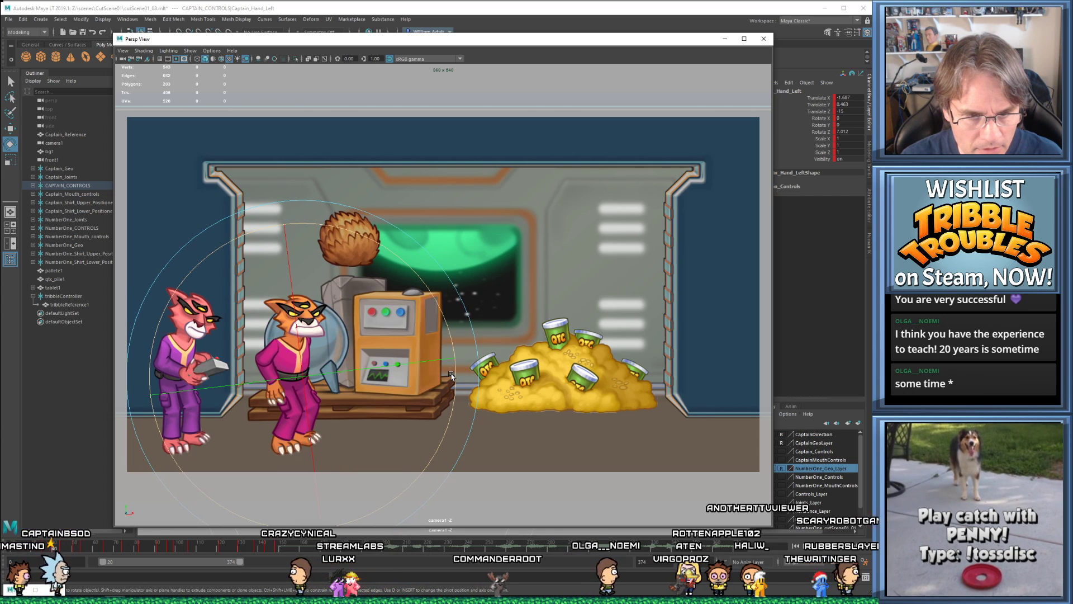
key("comma")
left_click_drag(451, 376, 439, 419)
key("comma")
key("period")
key("comma")
key("period")
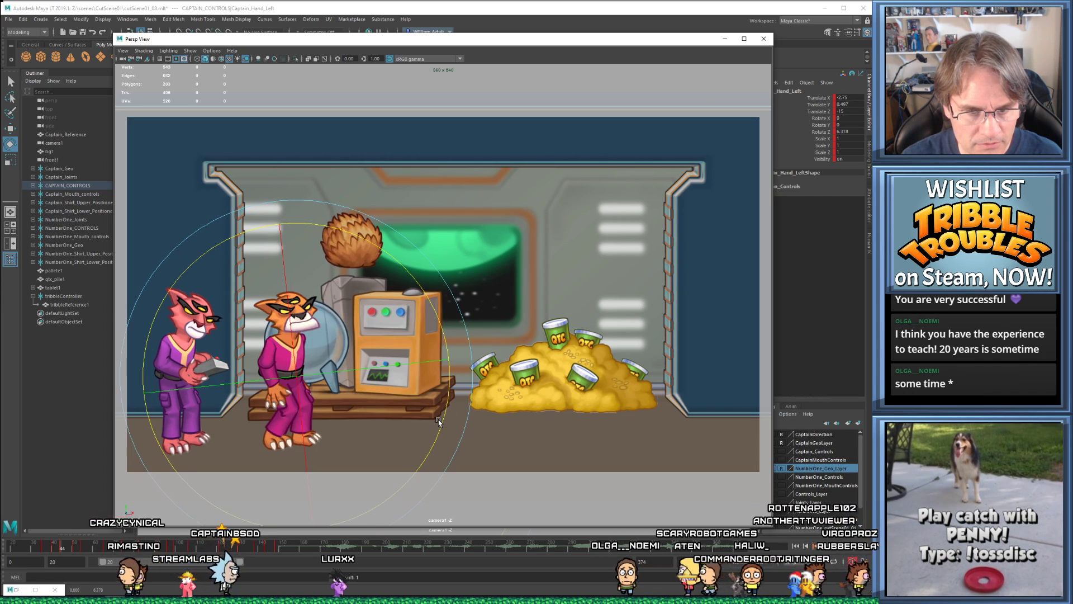
- Rotate the left hand at frame 50 to about 13.5 degrees in Z
key("period")
key("comma")
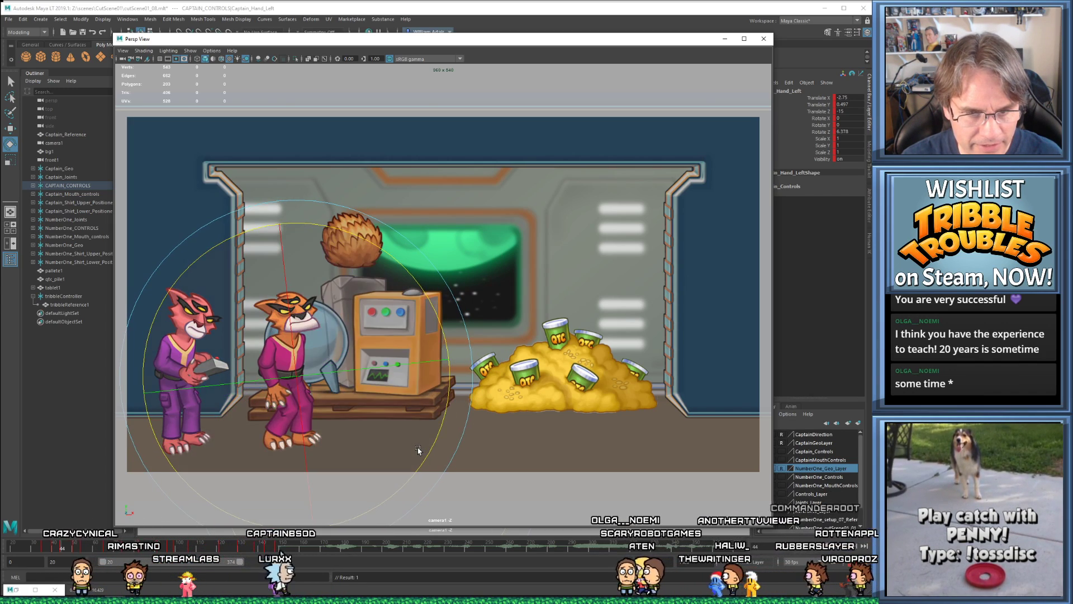
key("period")
key("period")
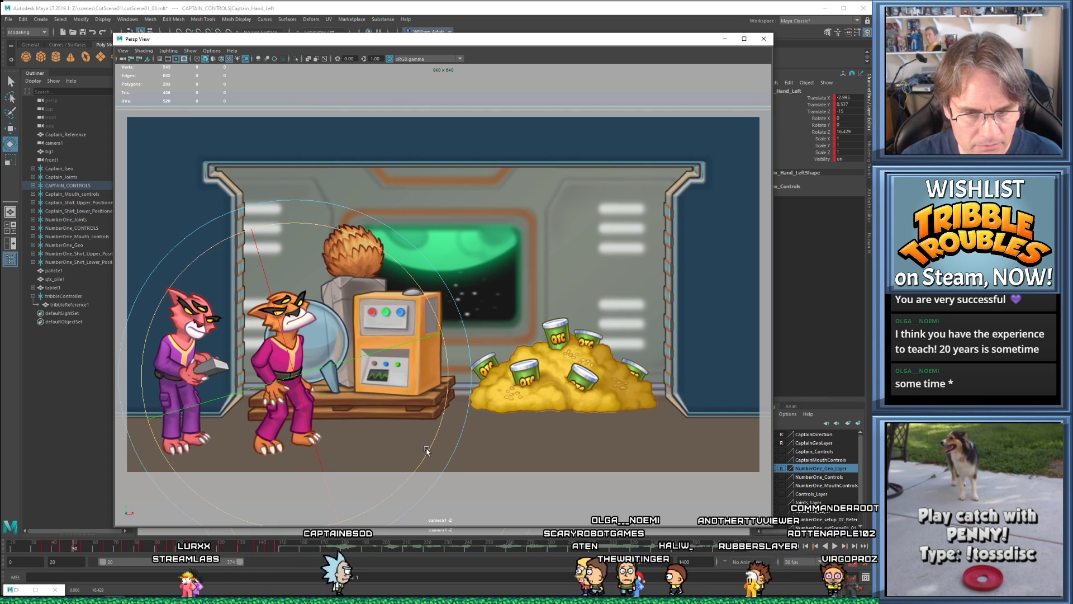
left_click_drag(428, 449, 424, 455)
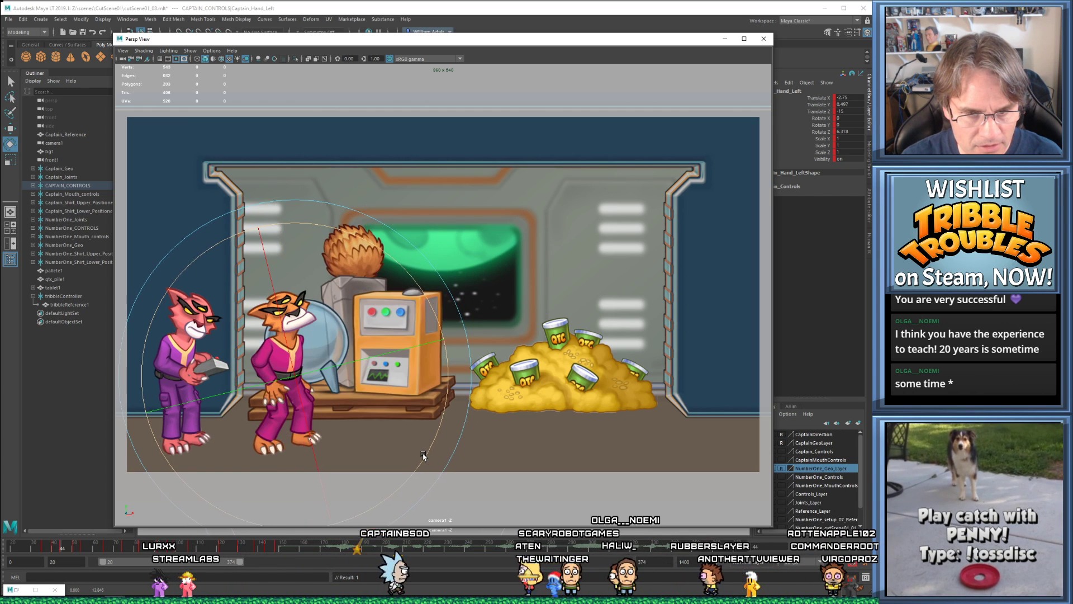
- Rotate the left hand at frame 54 to about 16.8 degrees in Z, check the following keys, and return to the Move tool
key("period")
key("comma")
key("comma")
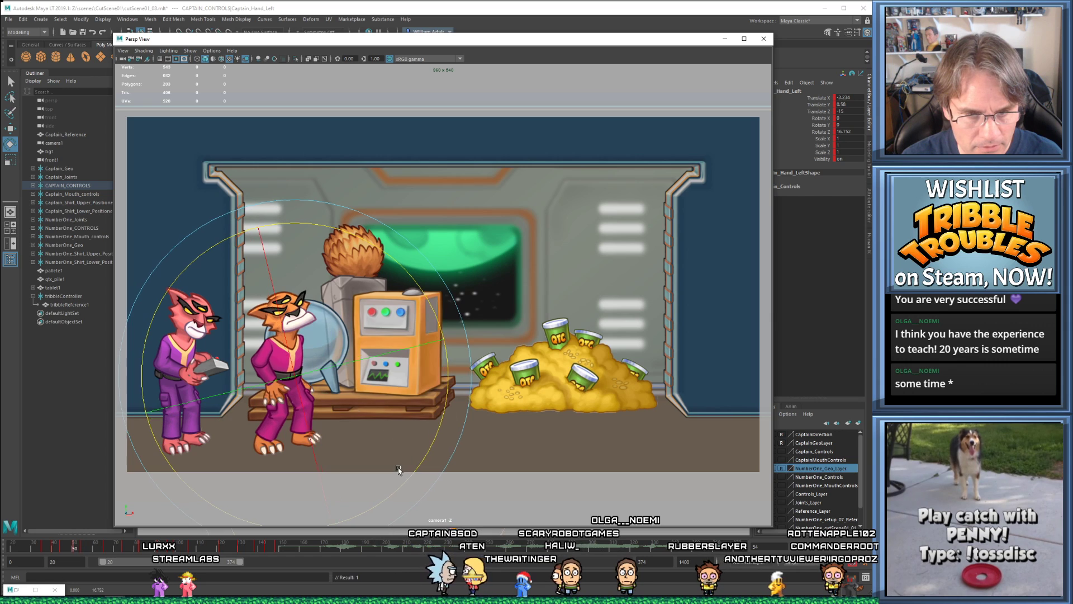
key("period")
key("period")
key("period")
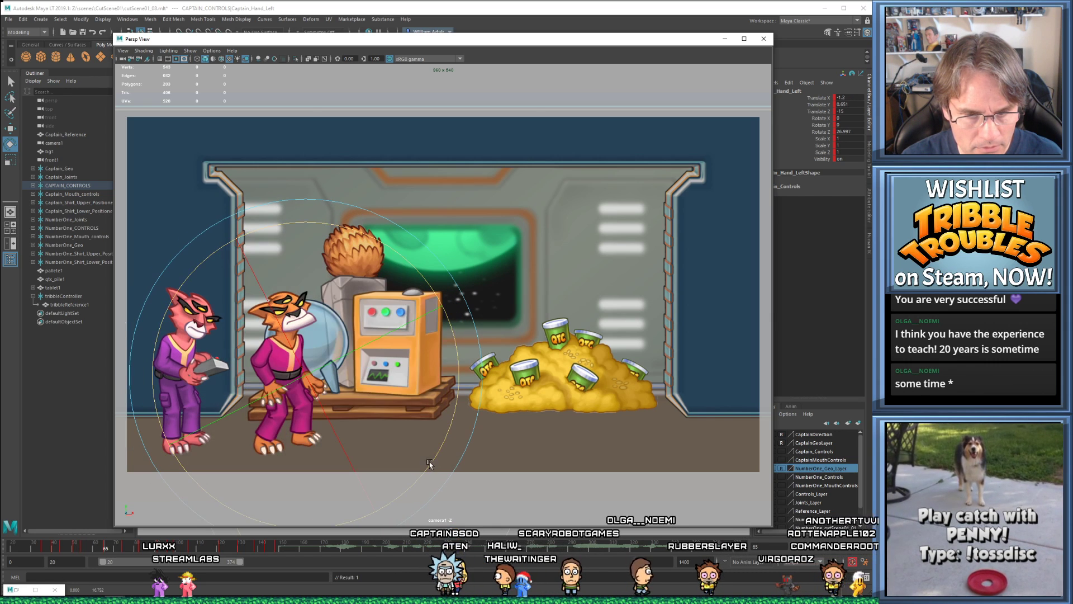
key("w")
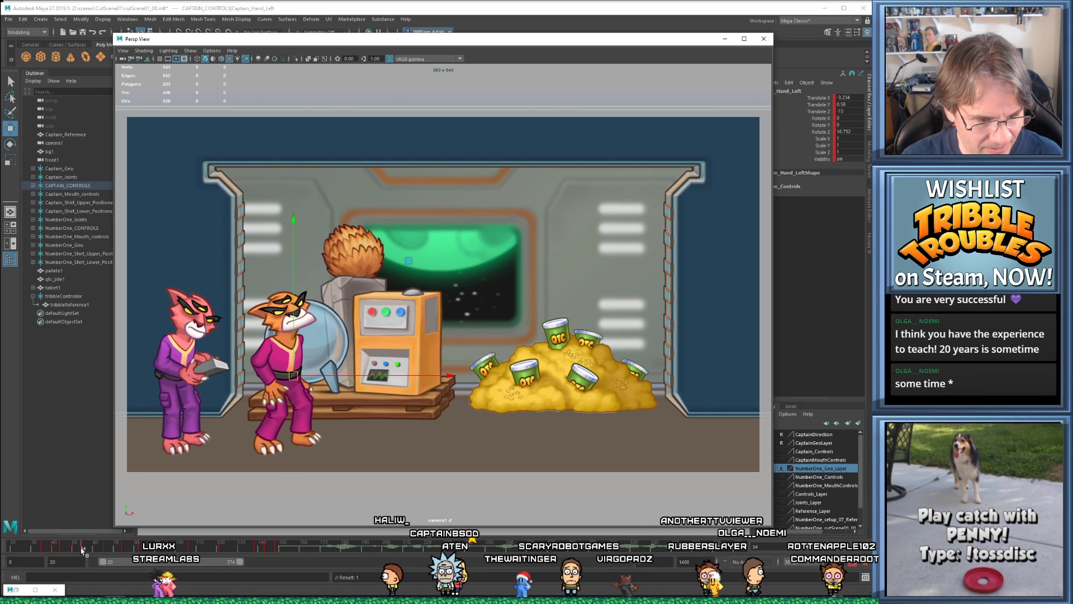
- Copy the left hand's frame 54 pose to frame 65 and rotate it there to about 20.2 degrees in Z
middle_click_drag(81, 548, 98, 549)
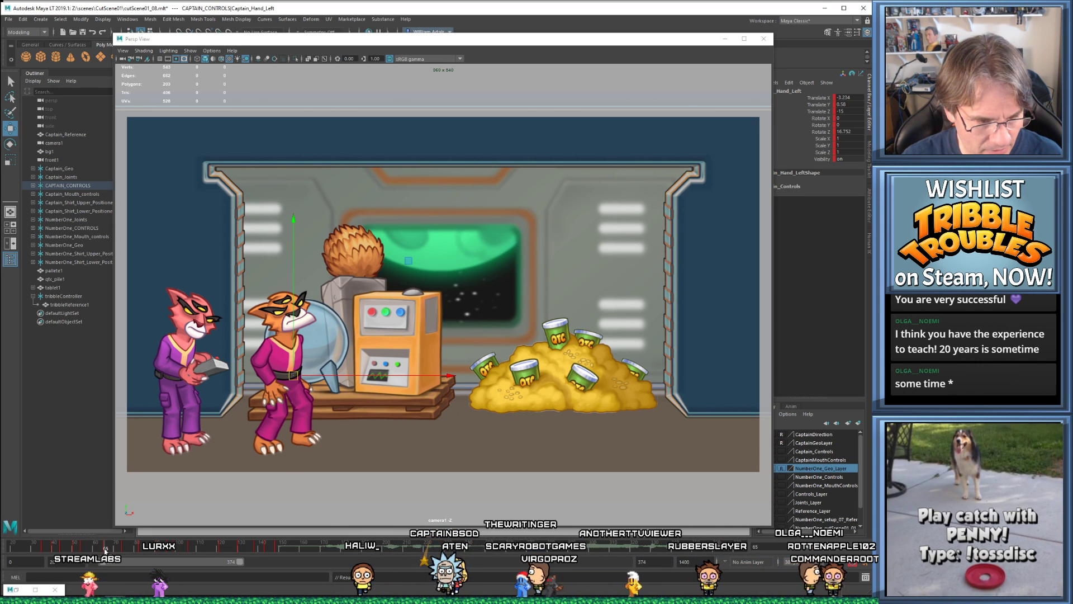
key("e")
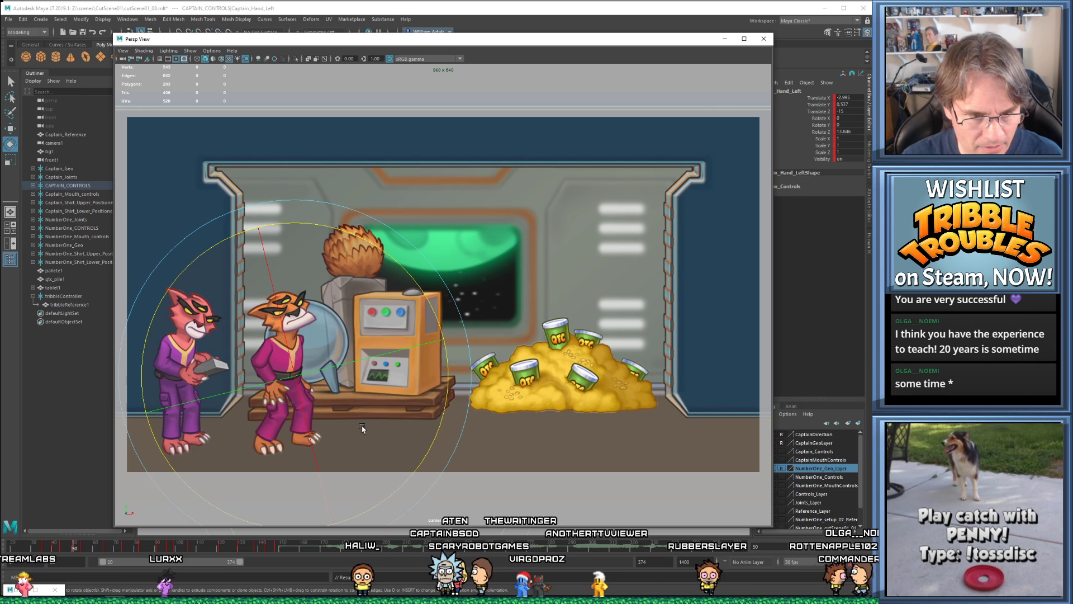
left_click_drag(428, 452, 431, 444)
key("comma")
key("period")
key("comma")
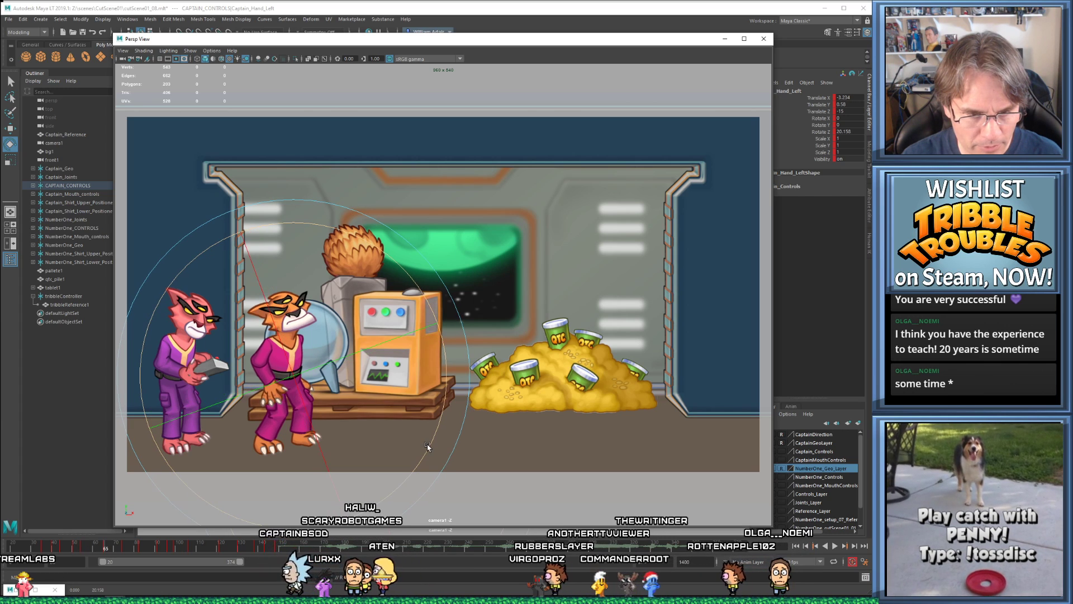
- Rotate the left hand at frame 54 to about 17.7 degrees in Z, checking it against the neighbouring keyed poses
left_click_drag(426, 454, 426, 454)
key("comma")
key("period")
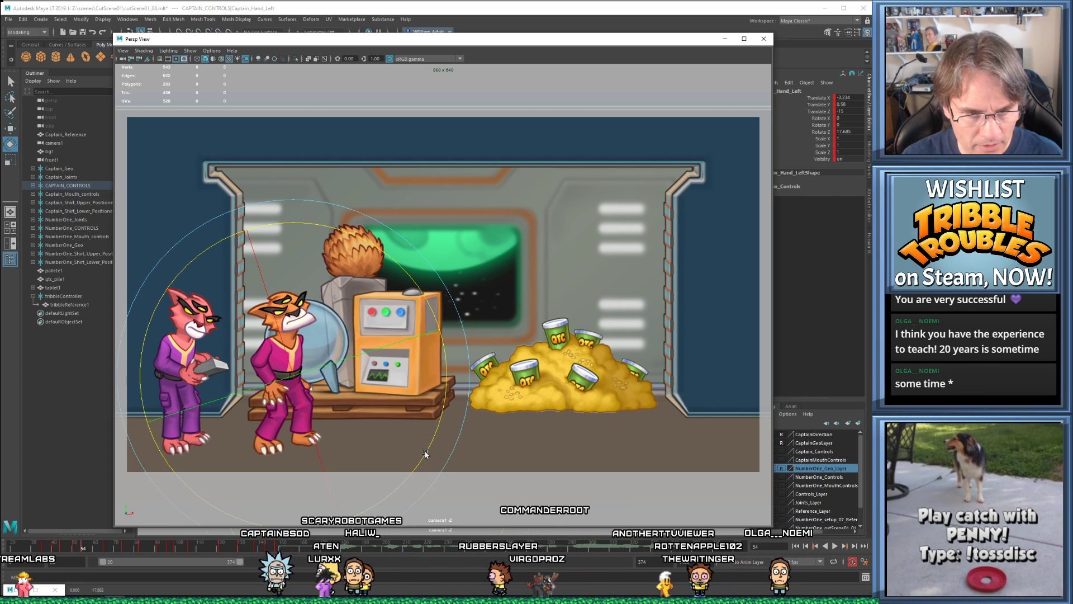
key("period")
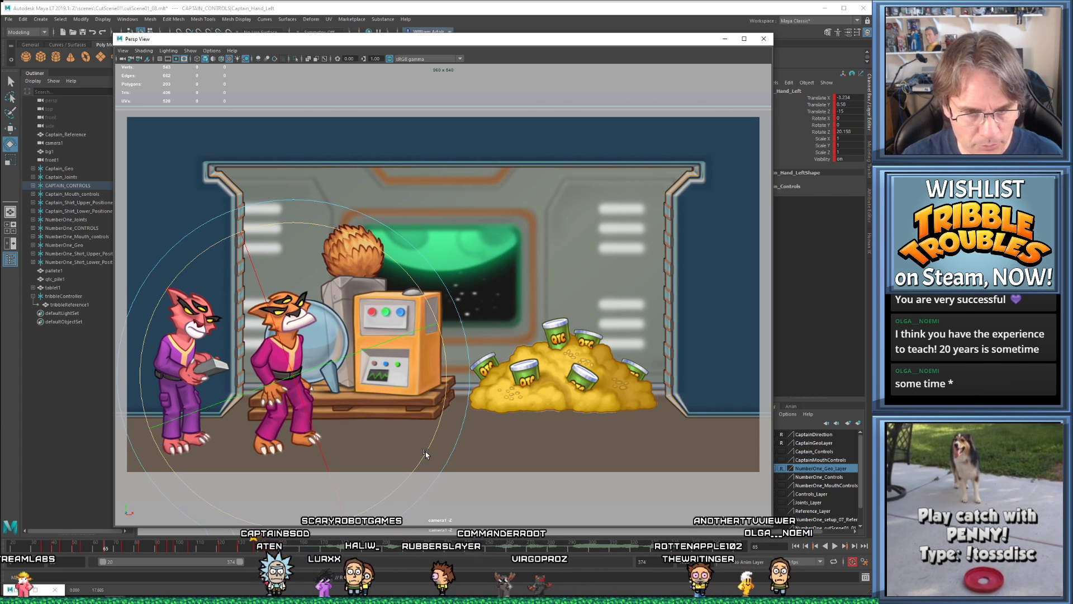
key("period")
key("comma")
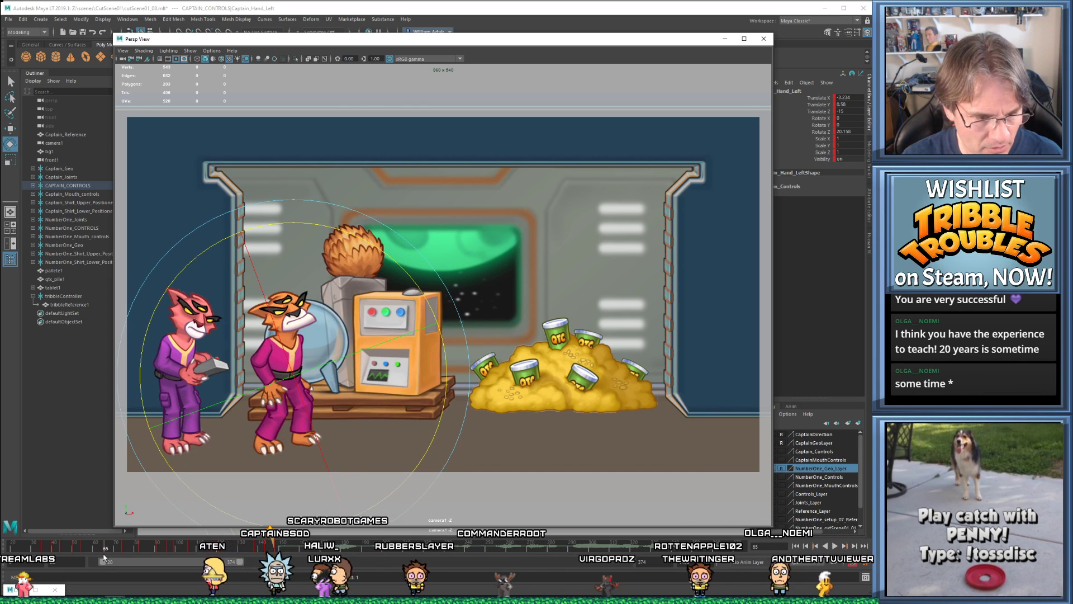
- Copy the left hand's frame 65 pose to frame 74 and compare it with the neighbouring keys
middle_click_drag(104, 551, 122, 551)
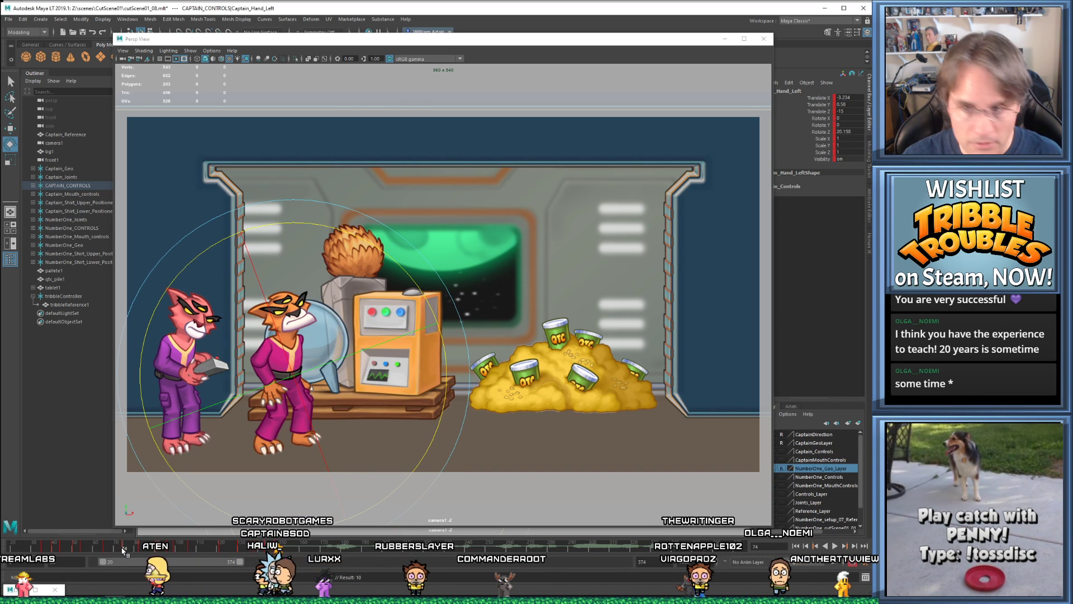
key("period")
key("comma")
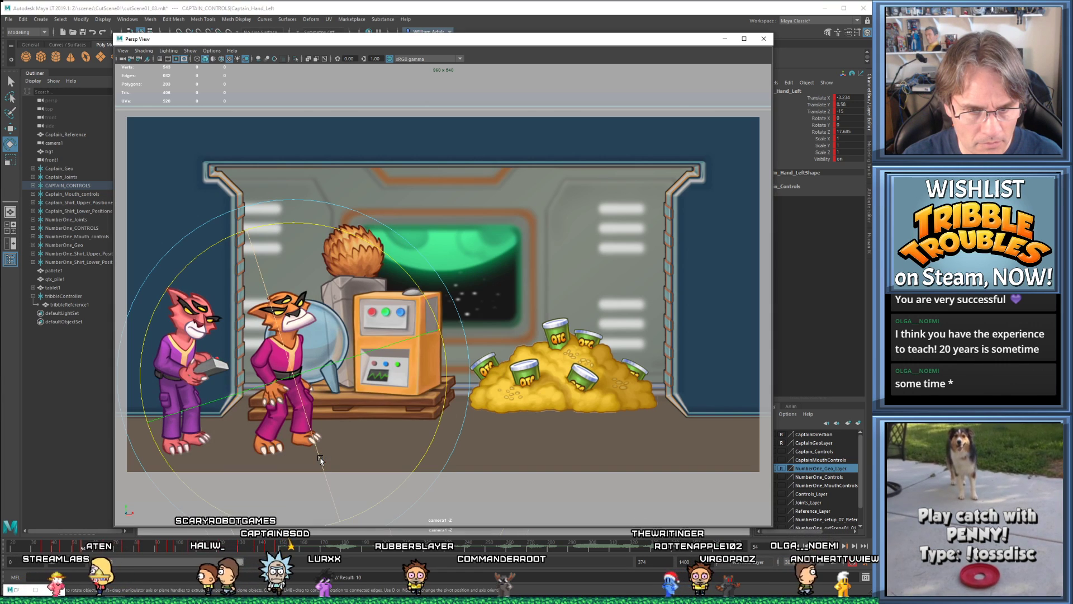
key("period")
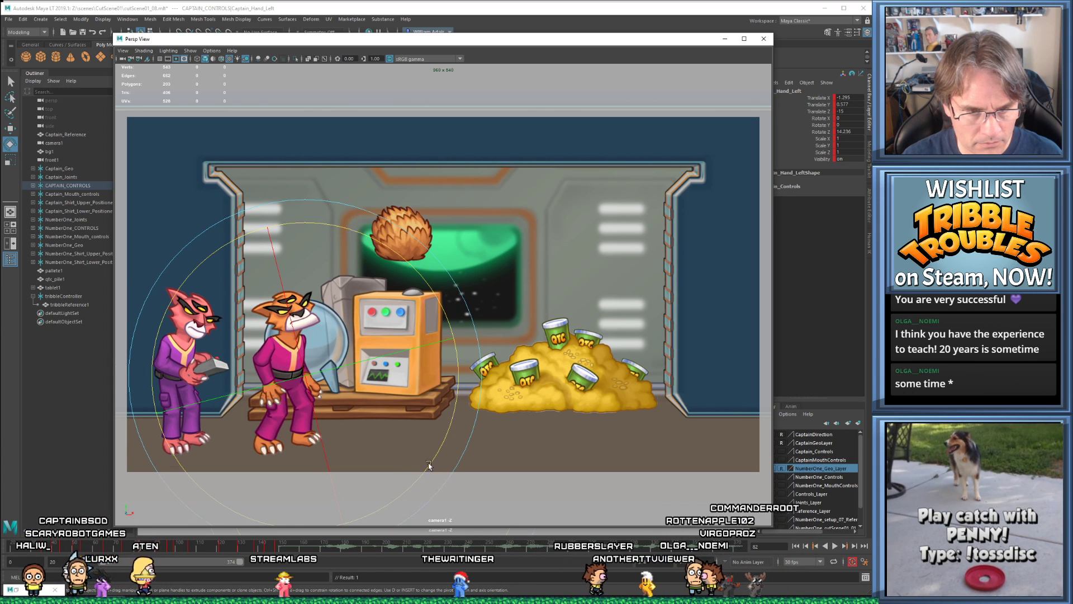
- Move the left hand to about X -2.29, Y 0.72 at frame 82 and about X -3.38, Y 0.72 at frame 74
key("w")
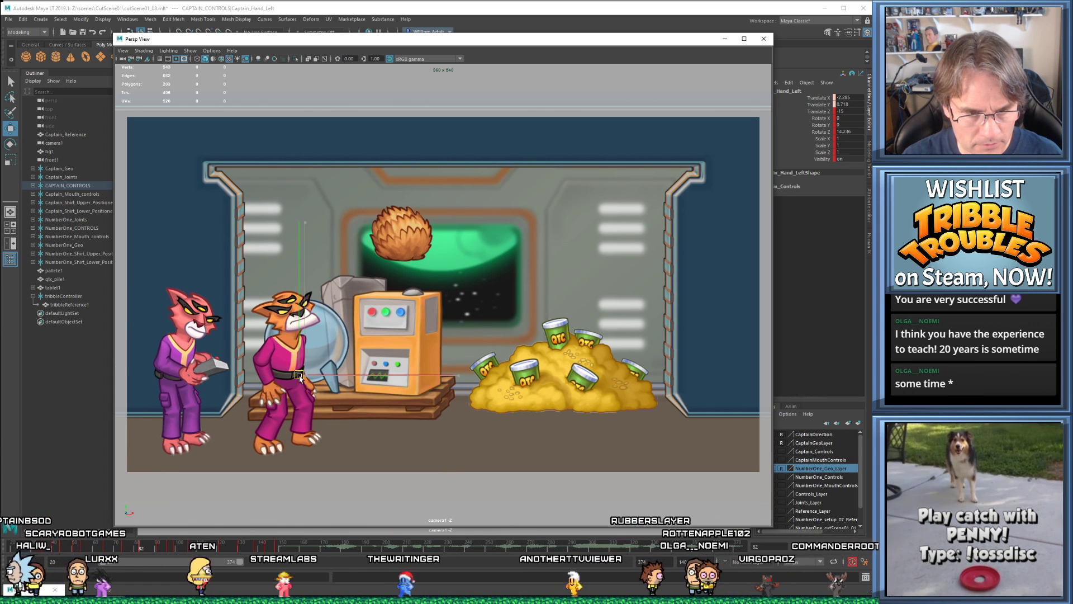
key("comma")
key("comma")
key("comma")
key("comma")
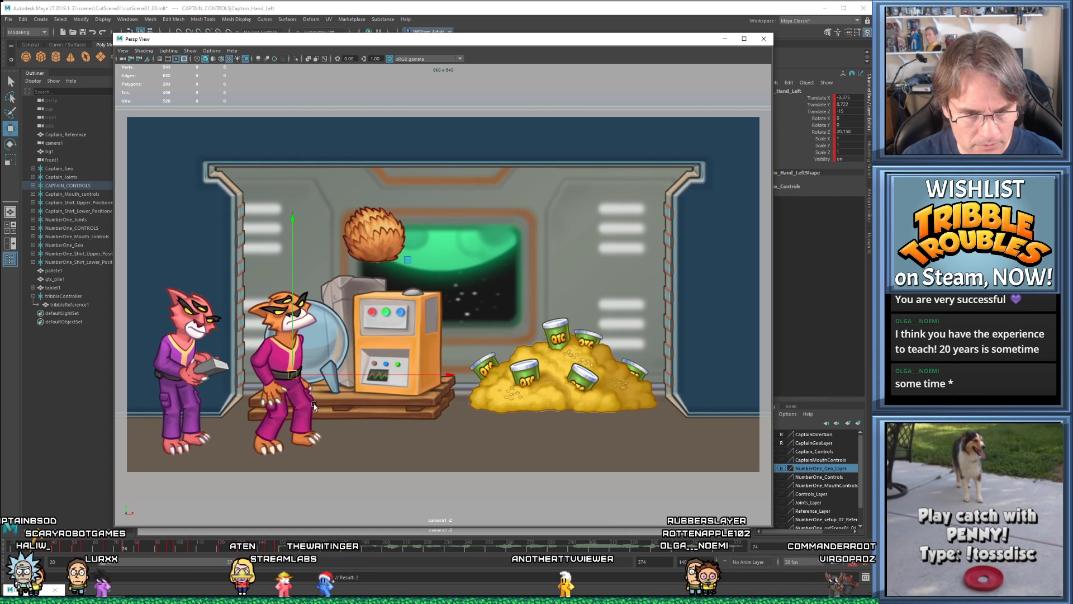
- Step back and forth through the left hand's keys from frame 74 onward to examine the transitions between poses
key("period")
key("period")
key("period")
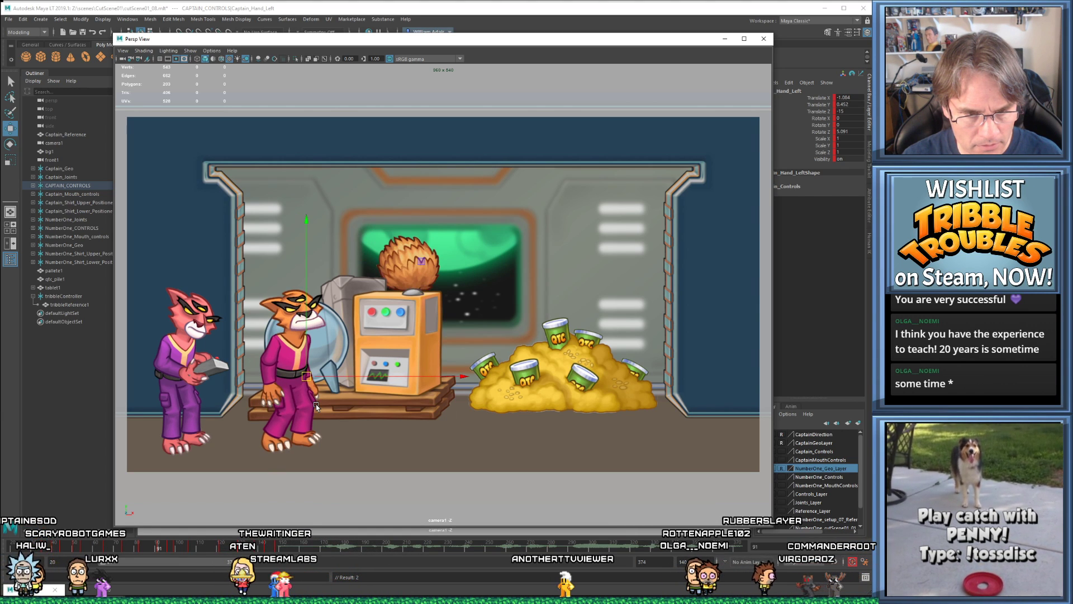
key("comma")
key("comma")
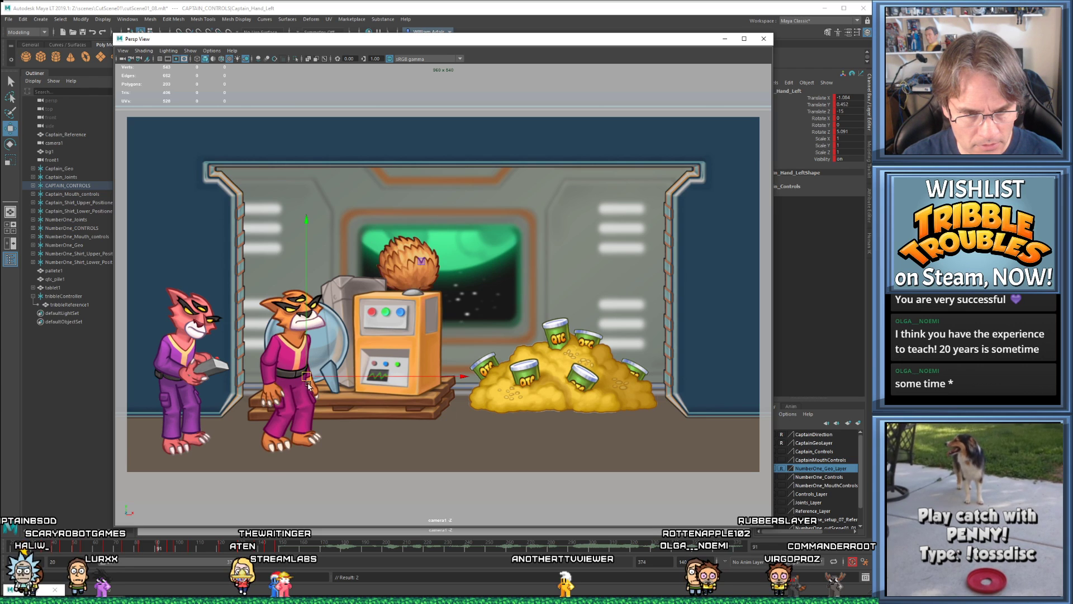
key("comma")
key("comma")
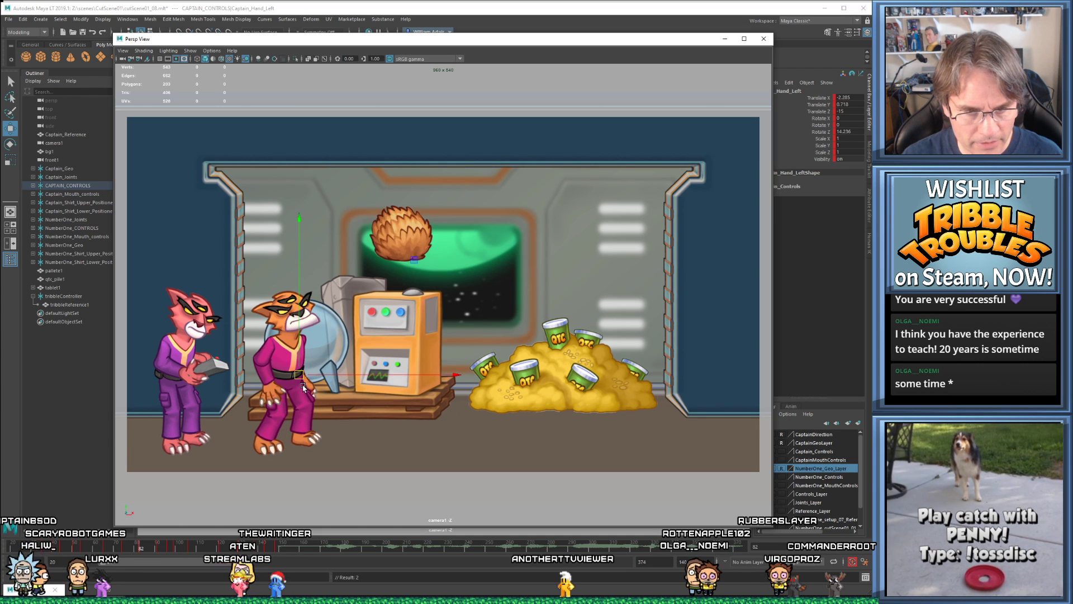
key("period")
key("period")
key("period")
key("period")
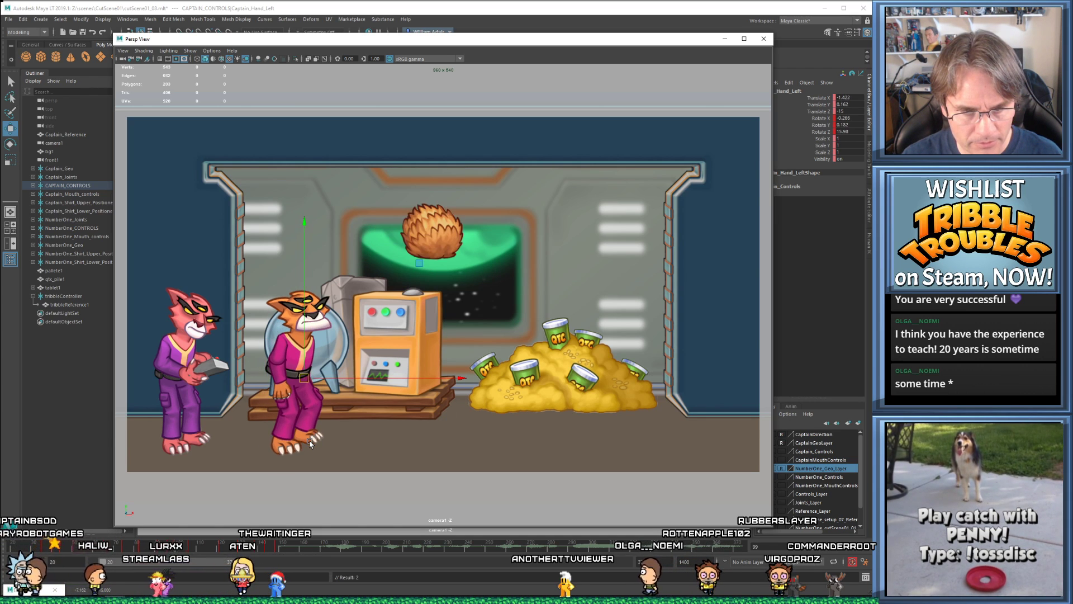
- Play back the cutscene to review the left hand's motion, and save the scene
key("alt+shift+v")
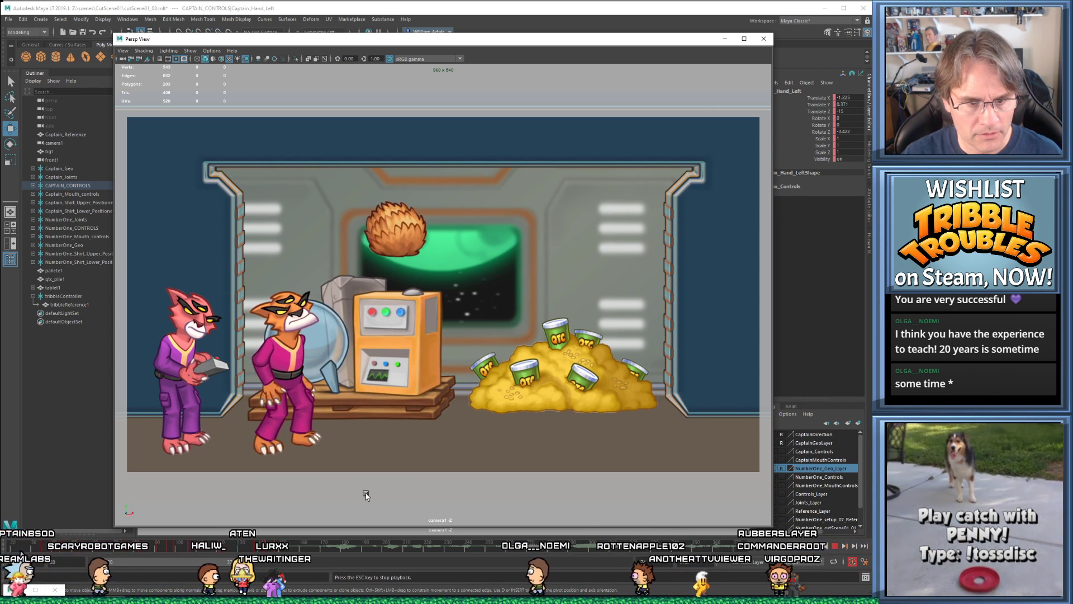
key("alt+shift+v")
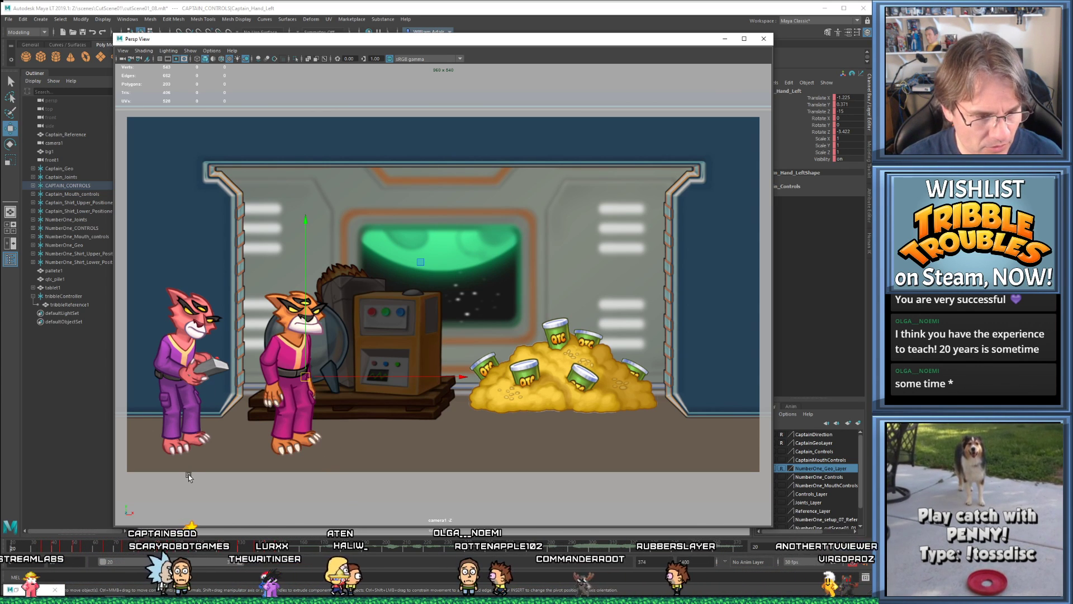
key("period")
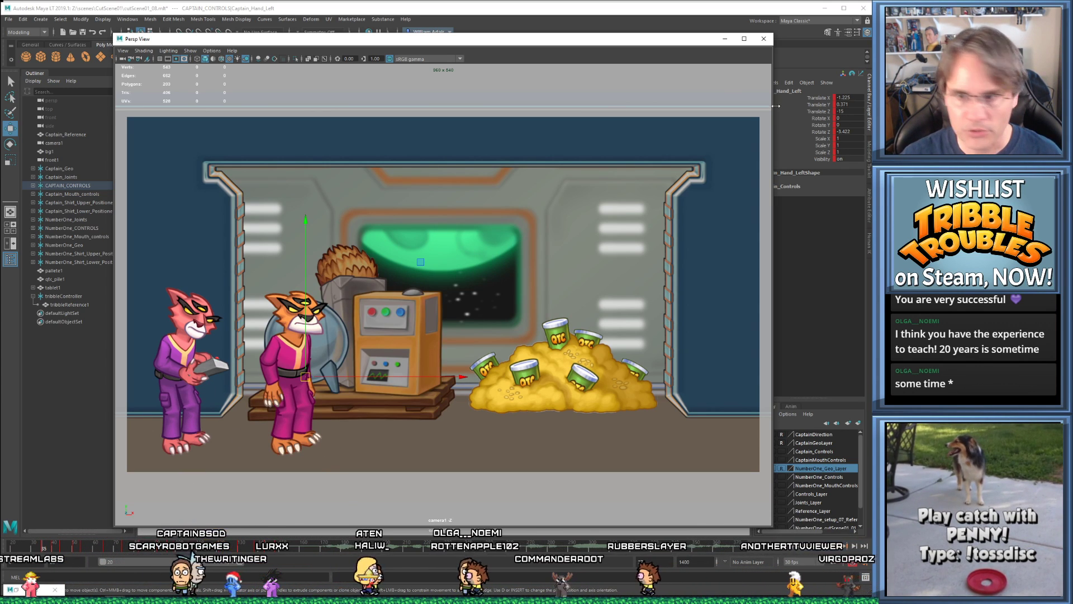
key("ctrl+s")
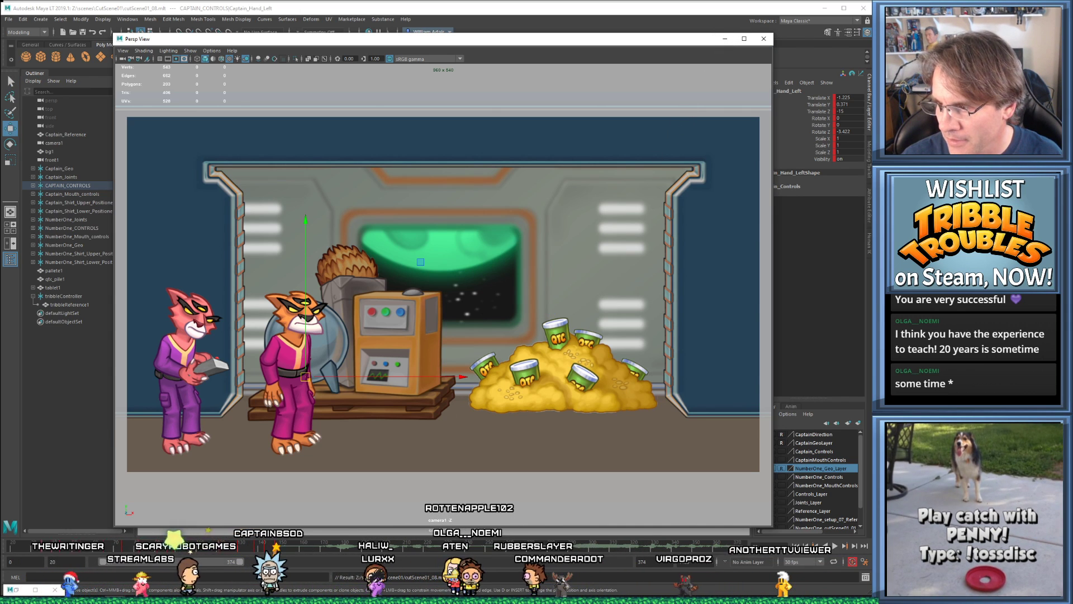
- Select the captain's right shoulder control and show NURBS curves in the Persp View window
left_click(745, 39)
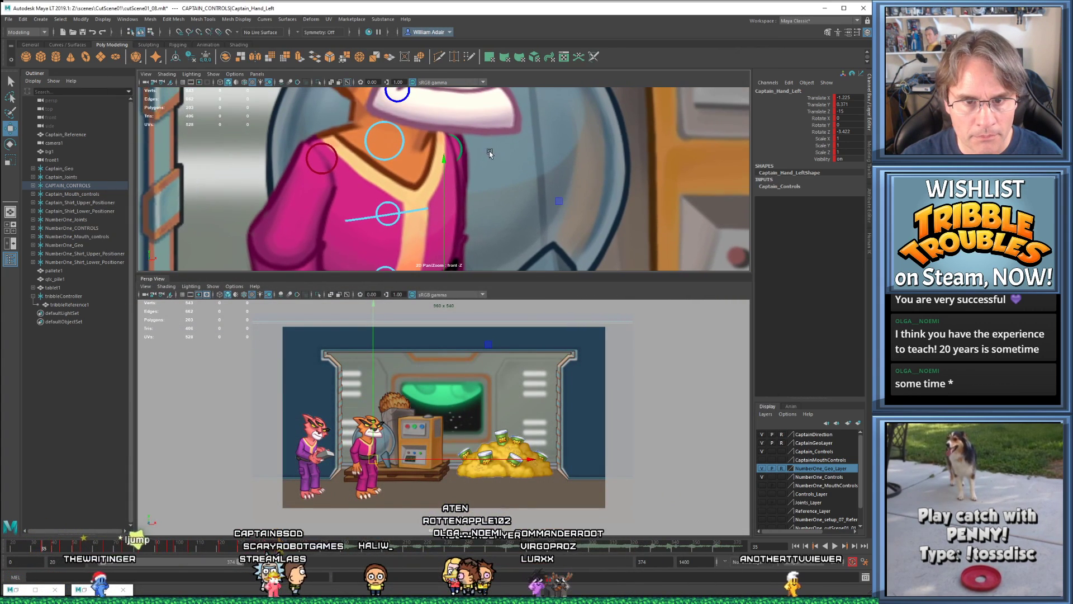
left_click(460, 149)
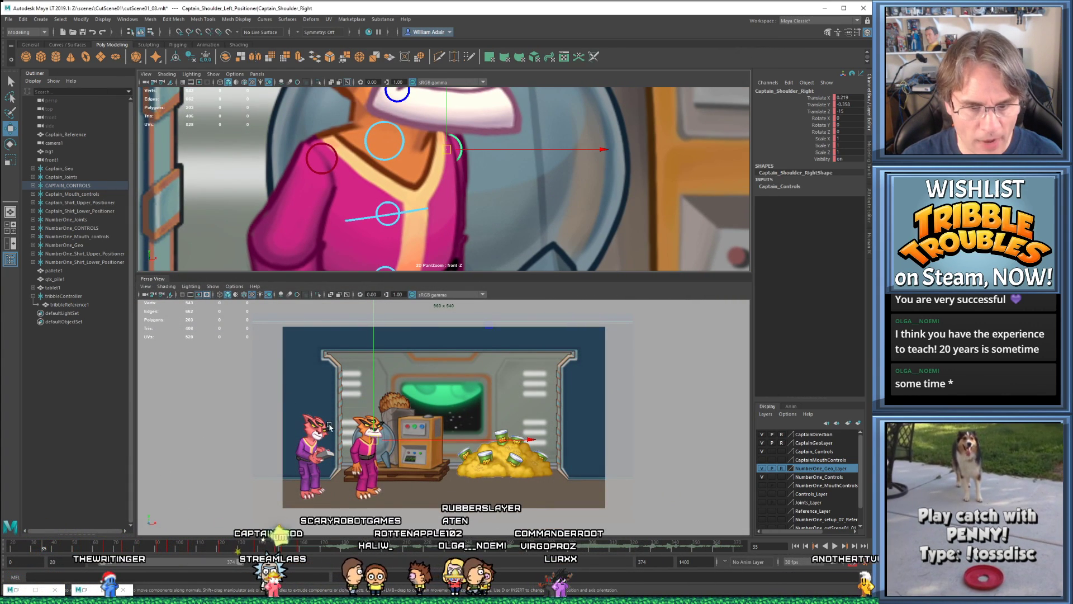
left_click(84, 591)
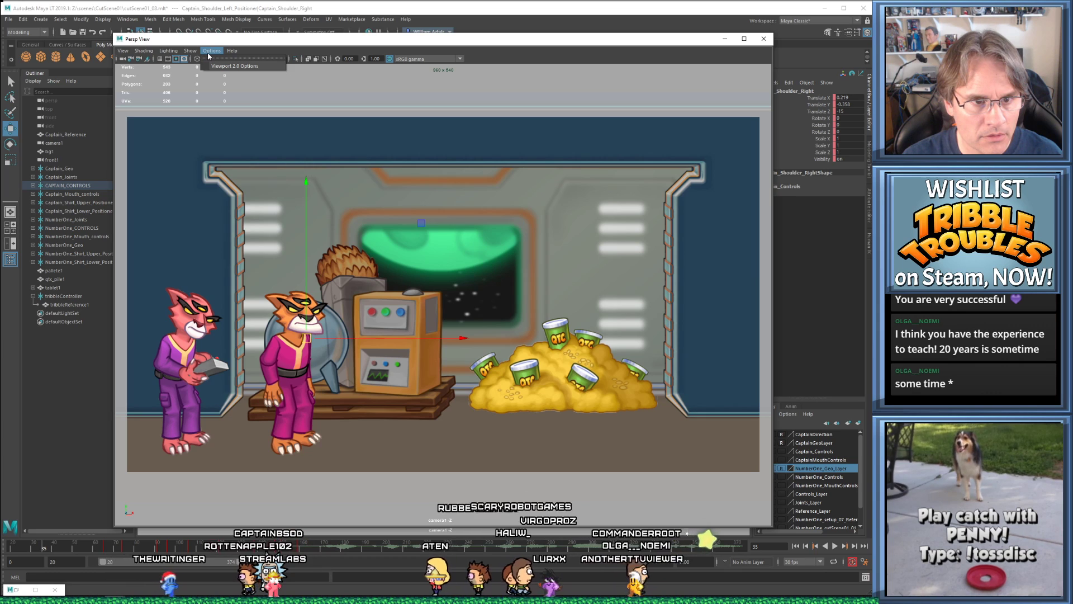
left_click(189, 51)
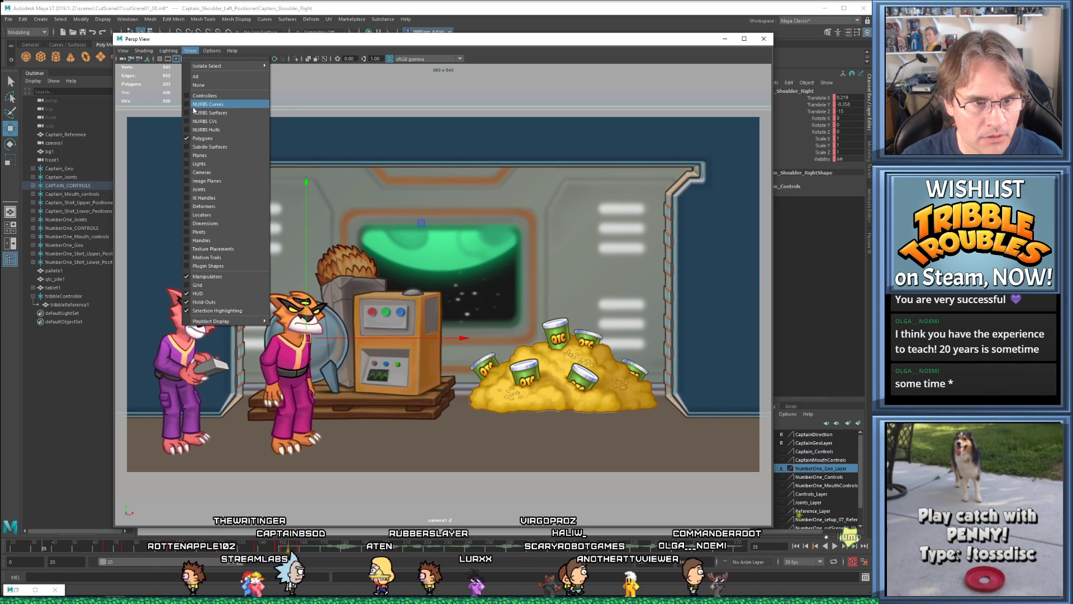
left_click(190, 106)
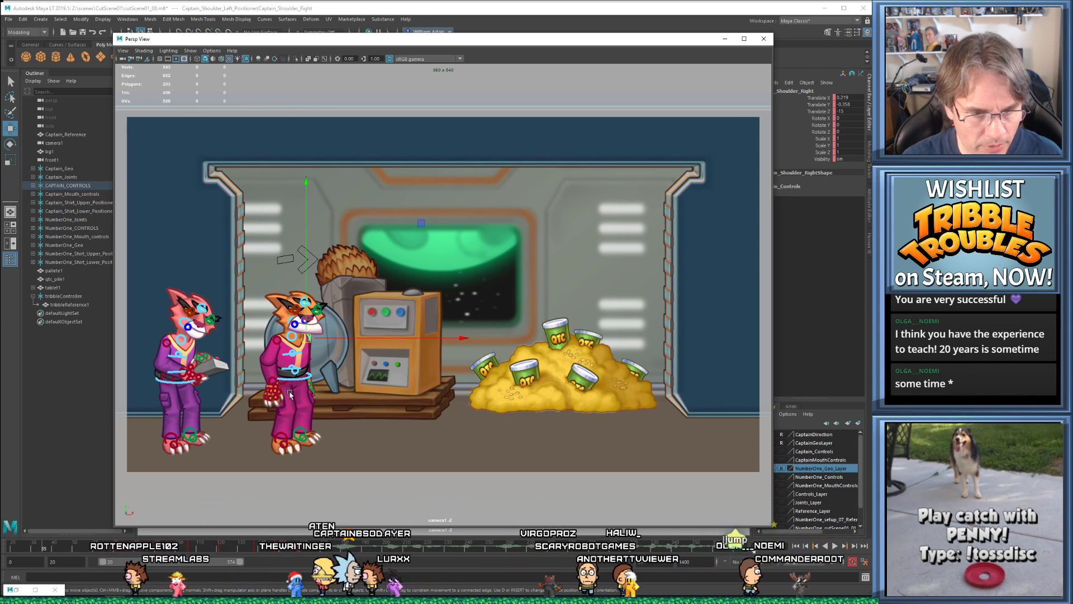
- Examine the captain's body poses on the shoulder and COG controls' keys, and play the animation from the start
key("period")
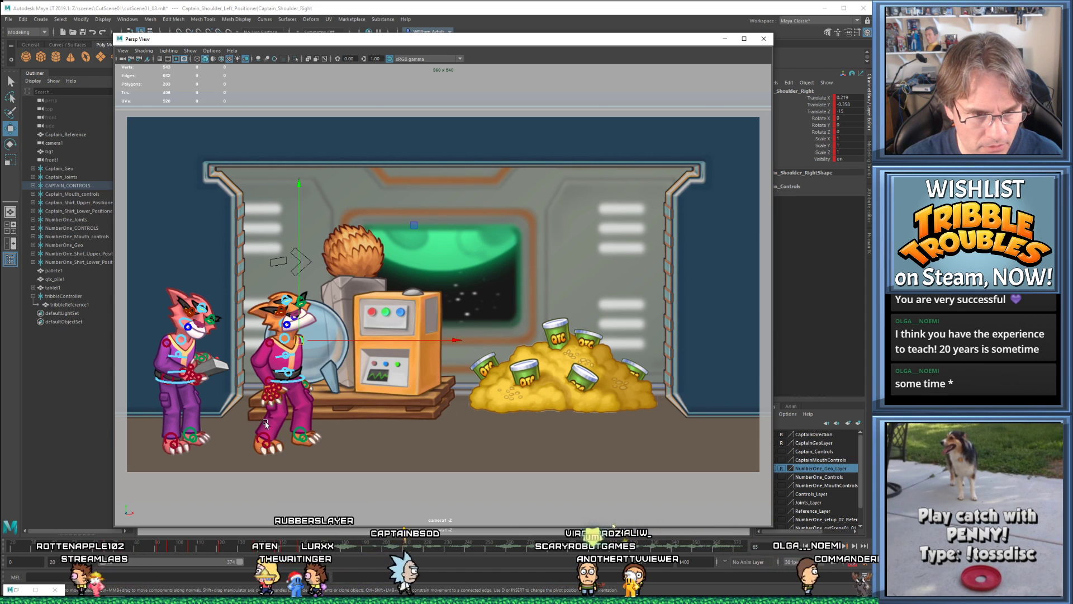
key("period")
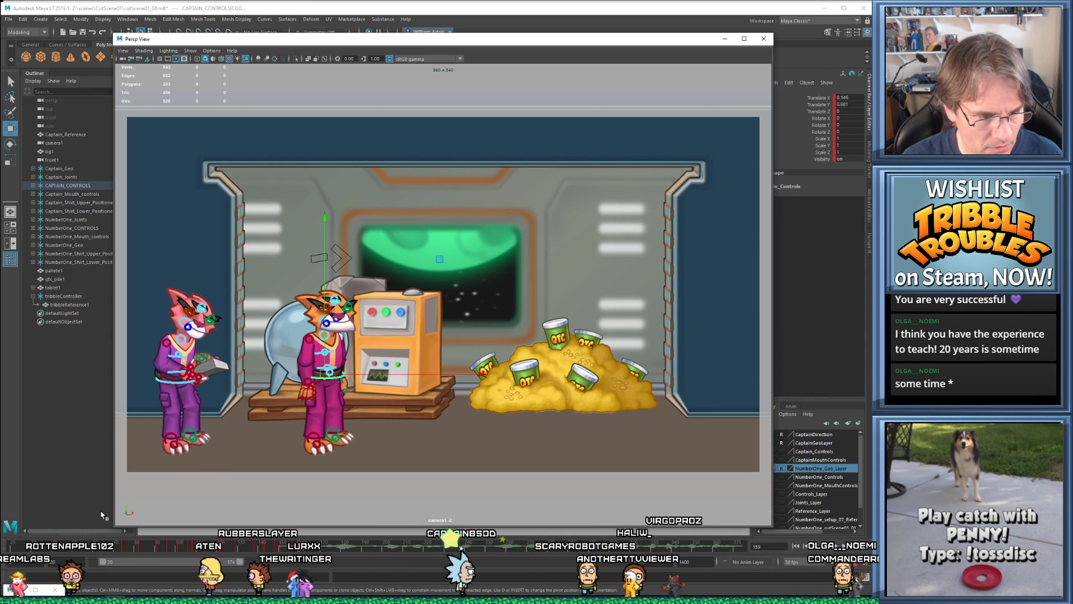
left_click(44, 542)
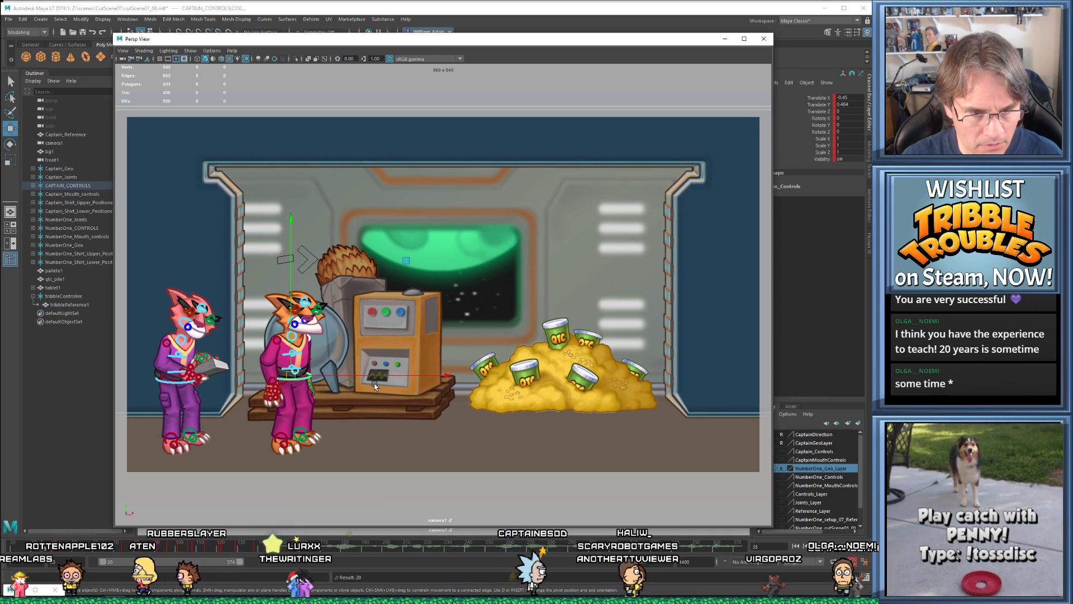
key("alt+shift+v")
key("alt+v")
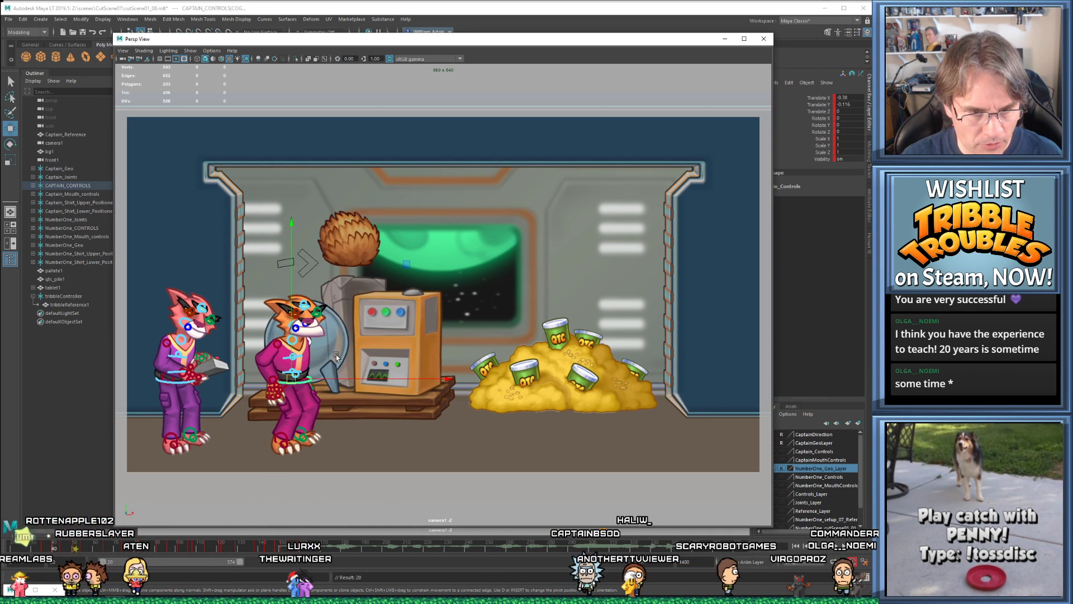
- Select the captain's right shoulder control at frame 40 and hide the Captain_Controls layer
left_click(314, 344)
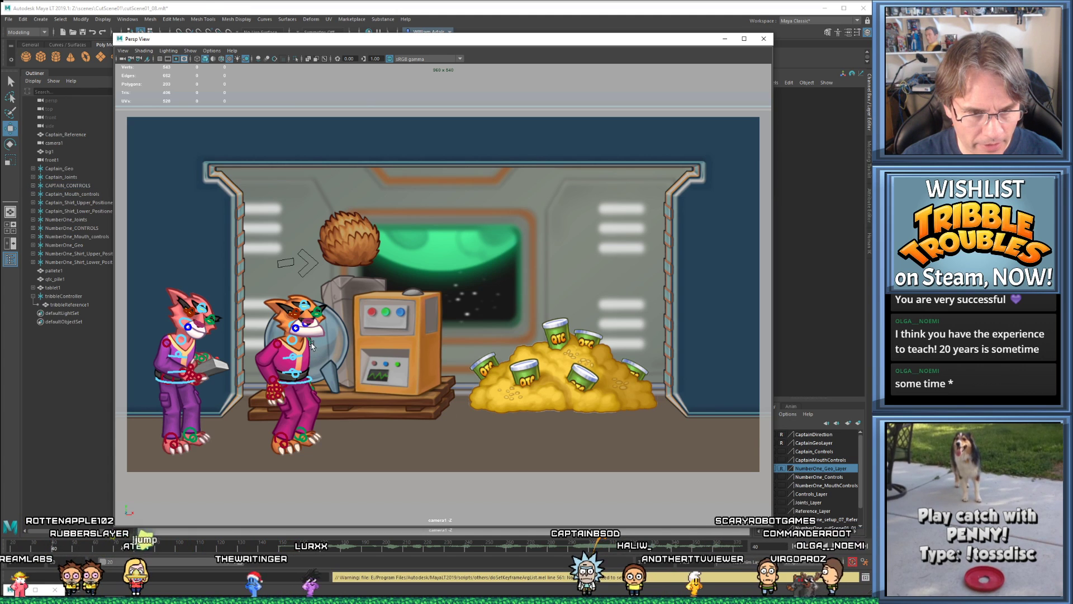
left_click(313, 346)
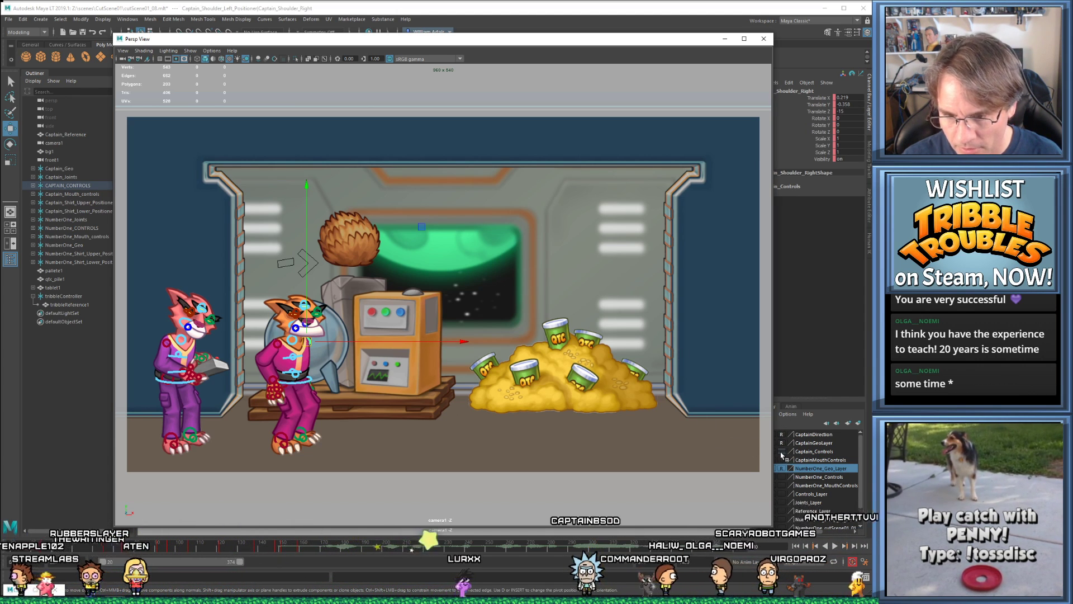
left_click_drag(775, 527, 749, 530)
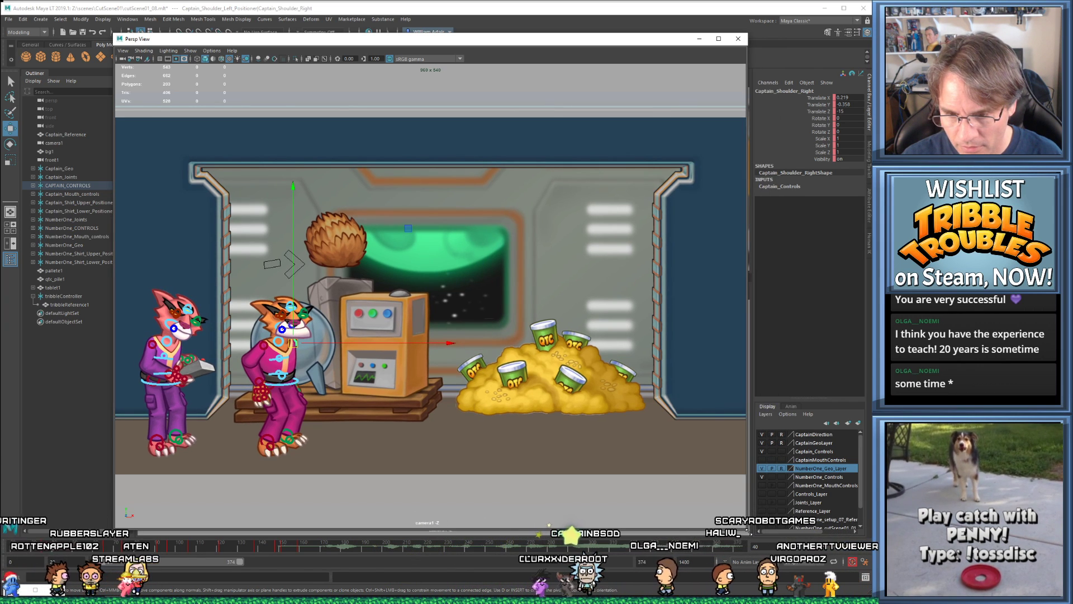
left_click(763, 451)
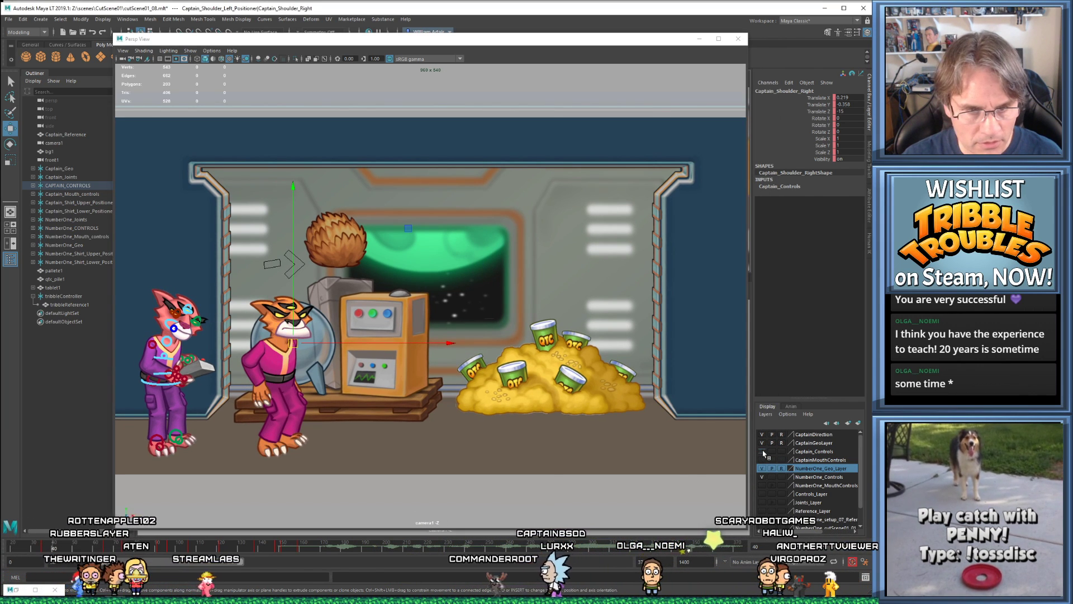
- Move the right shoulder to about X -0.06, Y -0.31 at frame 40 and about X -0.81, Y -0.64 at frame 65
left_click_drag(294, 343, 290, 346)
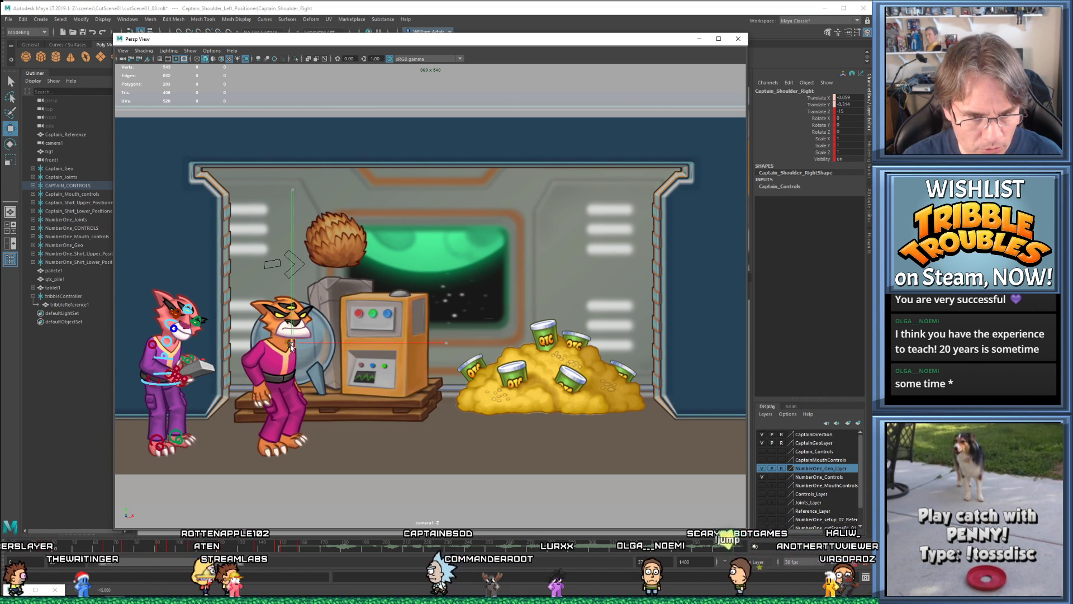
key("comma")
key("period")
key("comma")
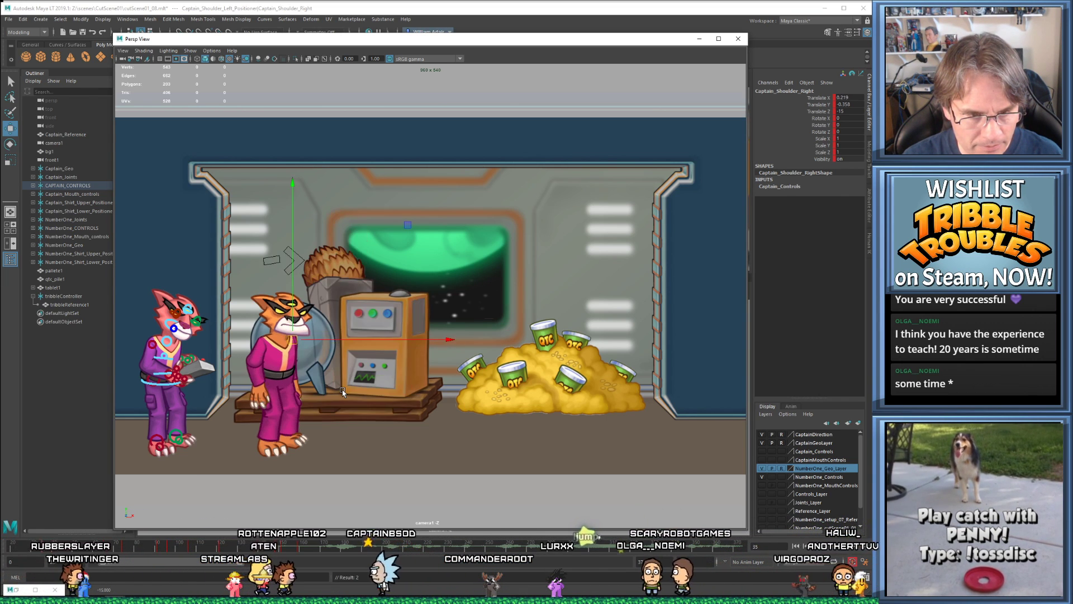
key("period")
key("comma")
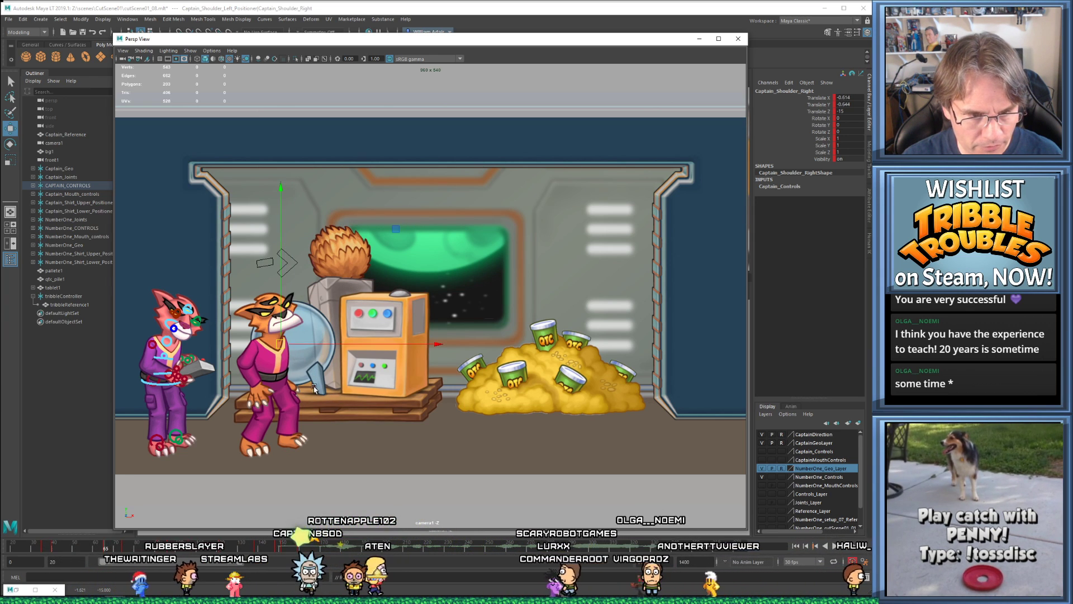
- Play the animation, and copy the captain's right shoulder key from frame 65 to frame 74
key("alt+v")
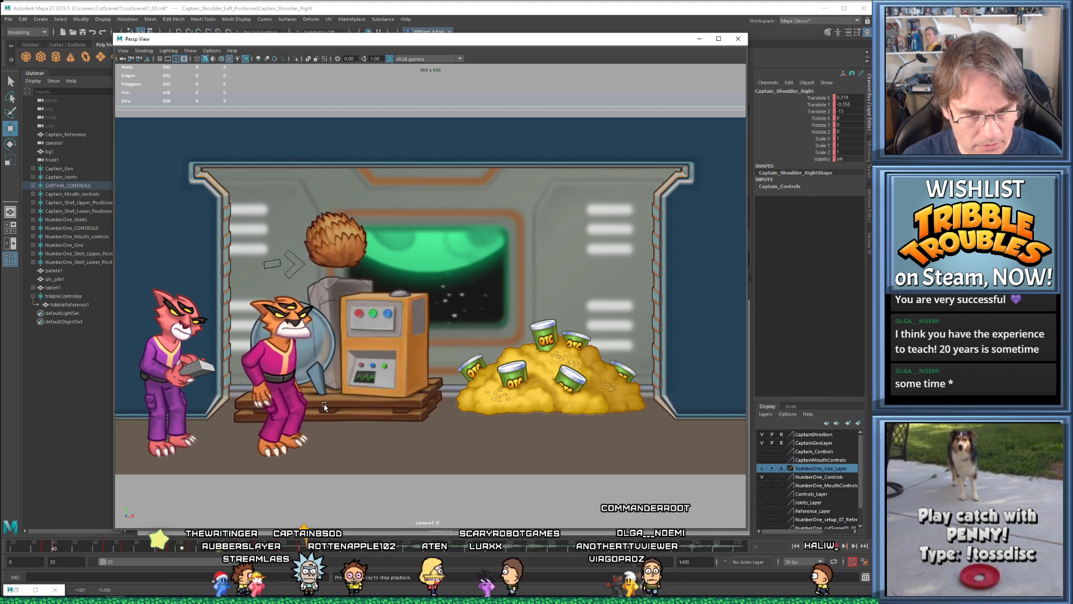
key("alt+v")
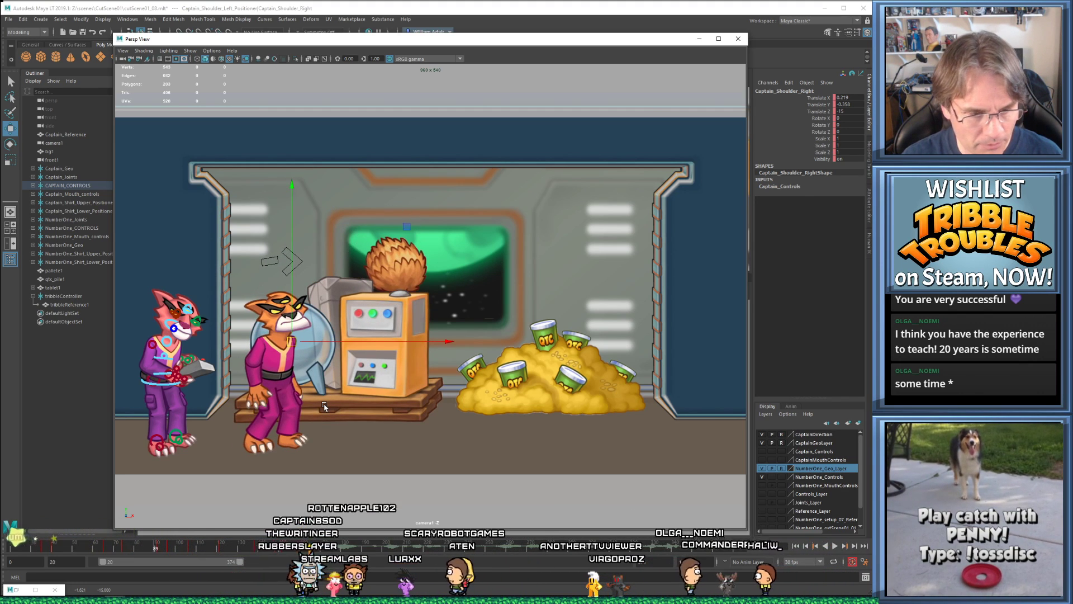
key("comma")
key("comma")
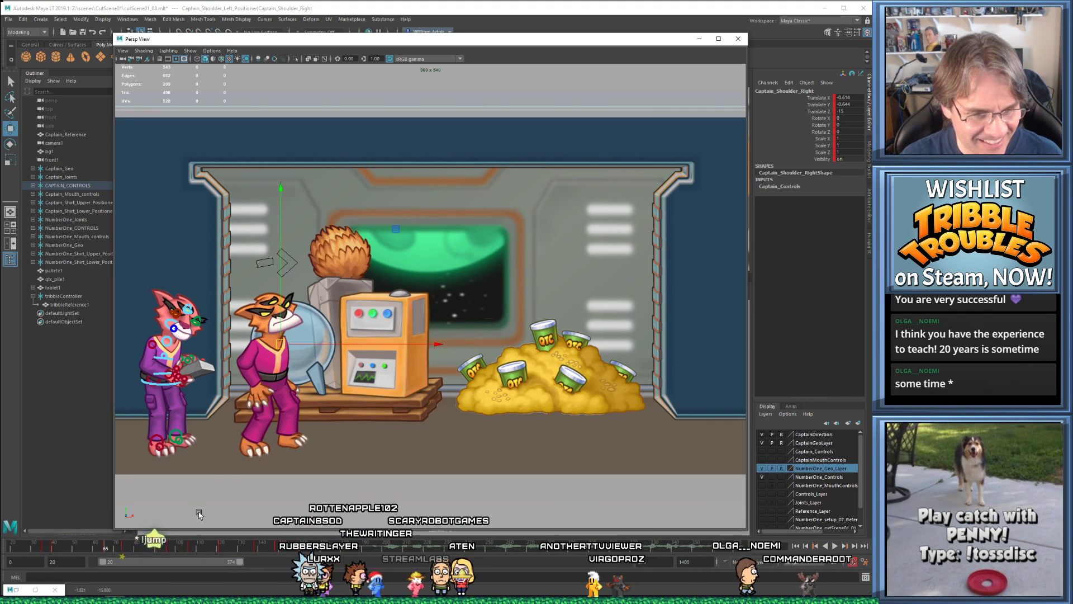
left_click(97, 542)
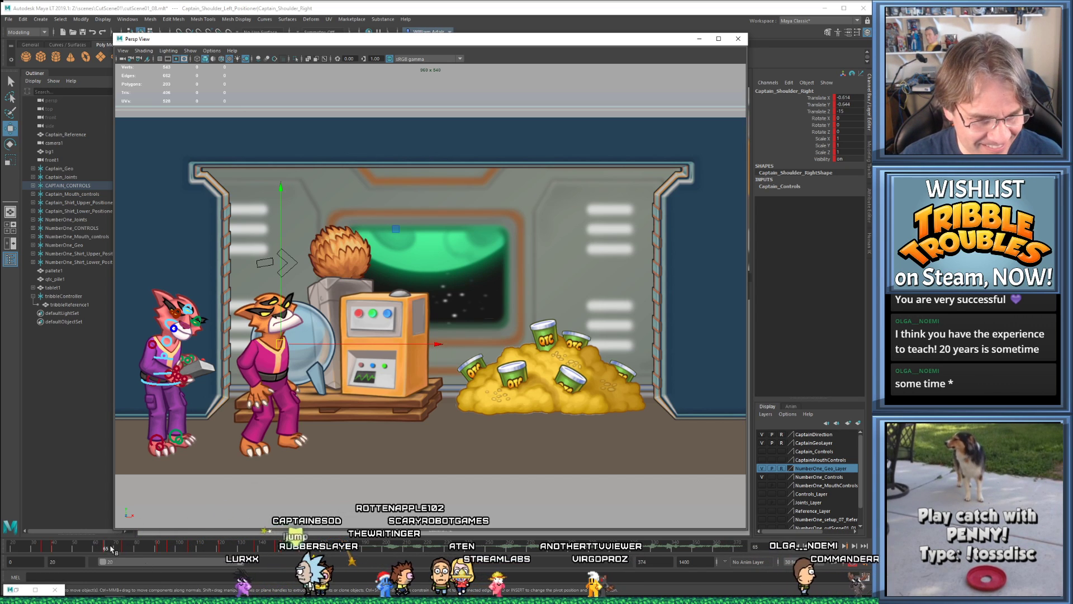
right_click(111, 549)
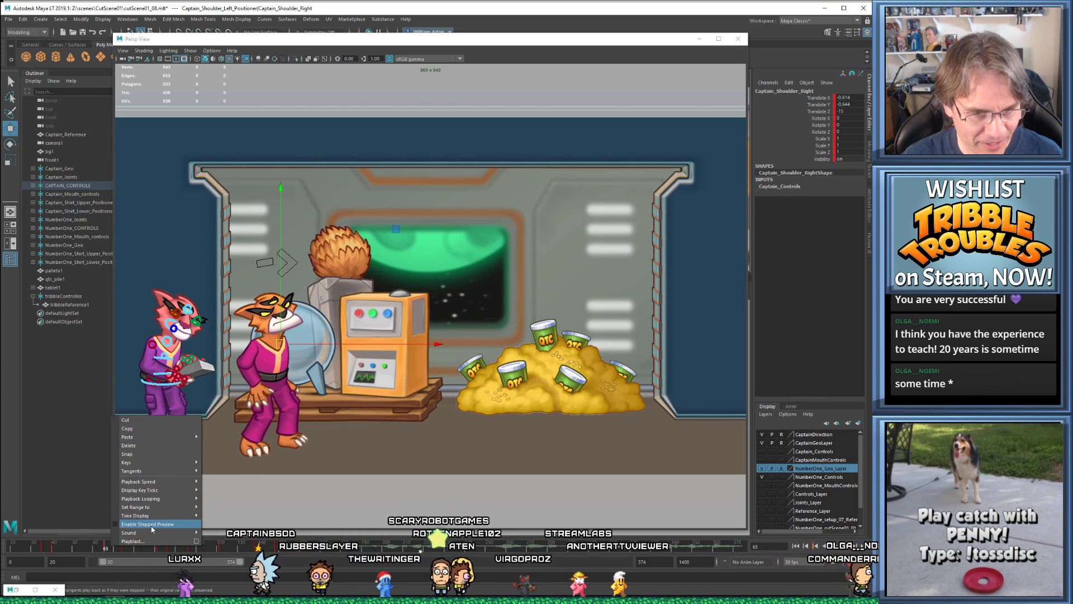
left_click(124, 543)
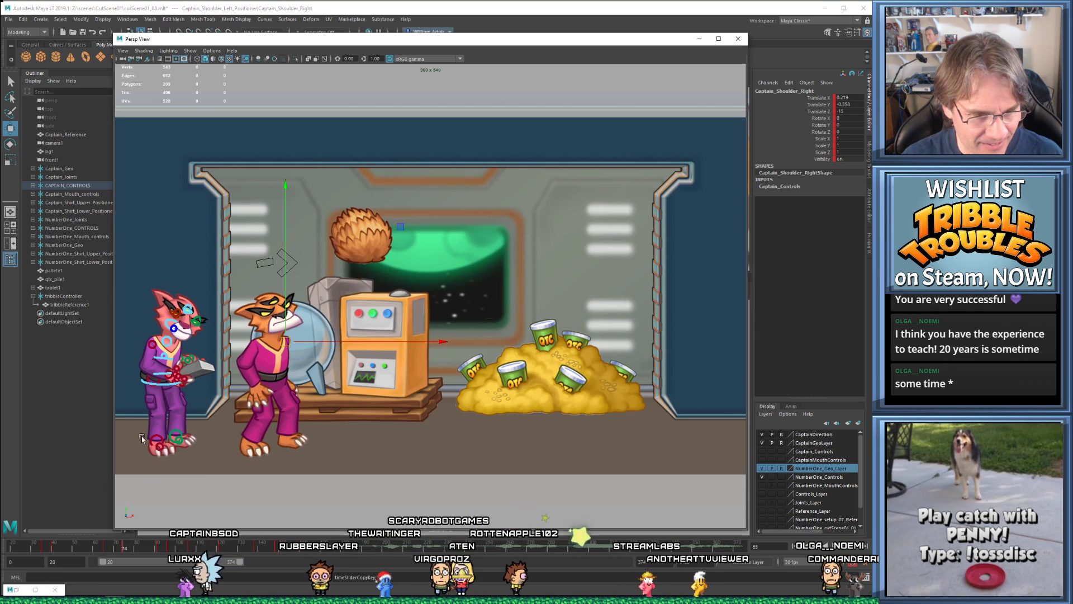
right_click(135, 544)
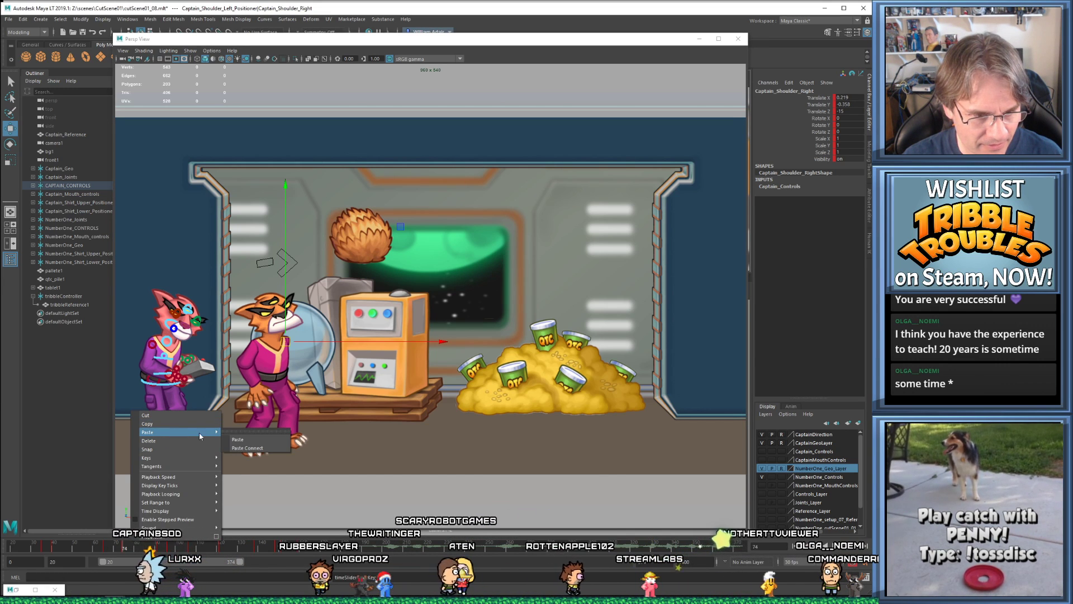
mouse_move(185, 433)
left_click(241, 434)
- Move the right shoulder to about X 0.00, Y -0.41 at frame 91 and about X -0.08, Y -0.48 at frame 96
key("period")
key("period")
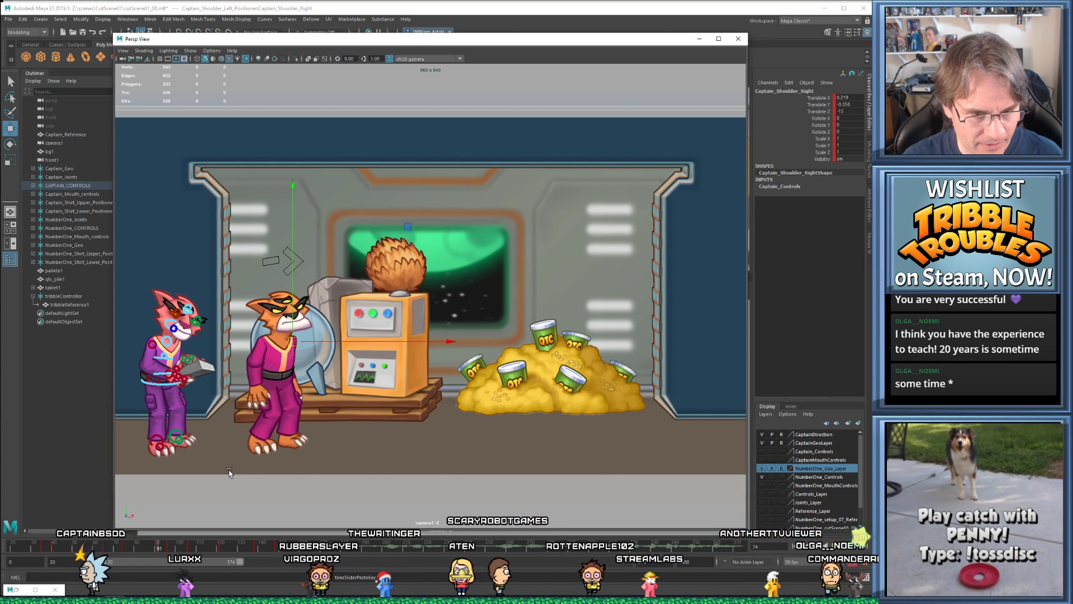
key("comma")
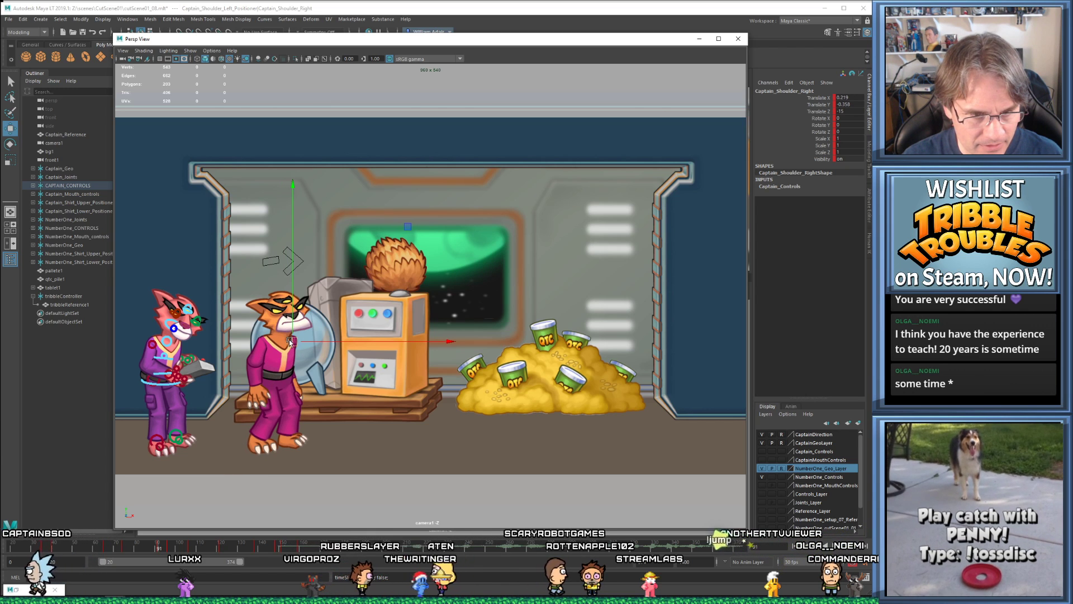
key("comma")
key("period")
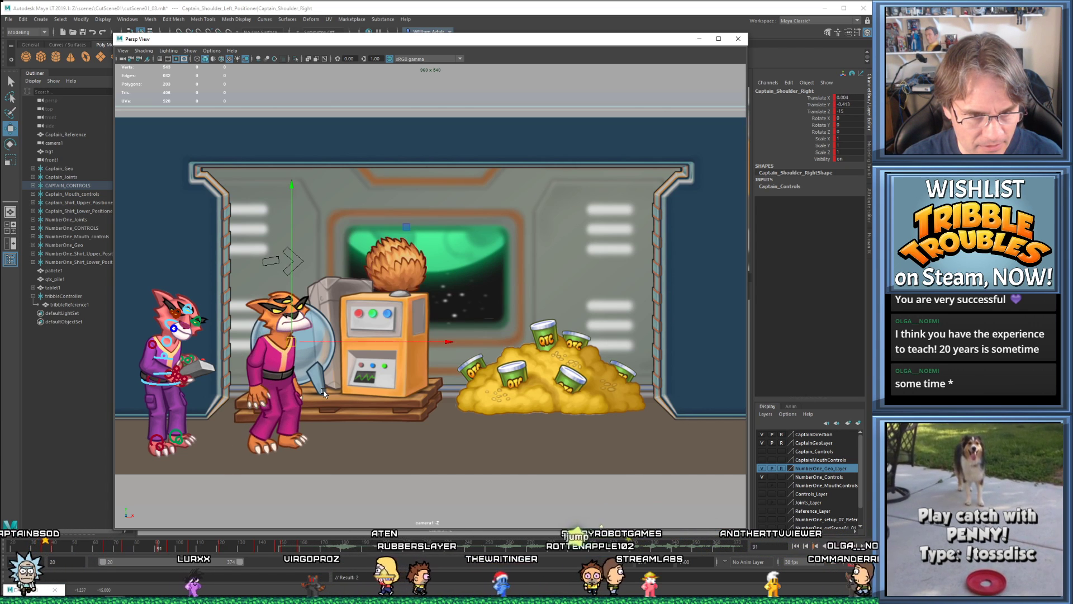
key("period")
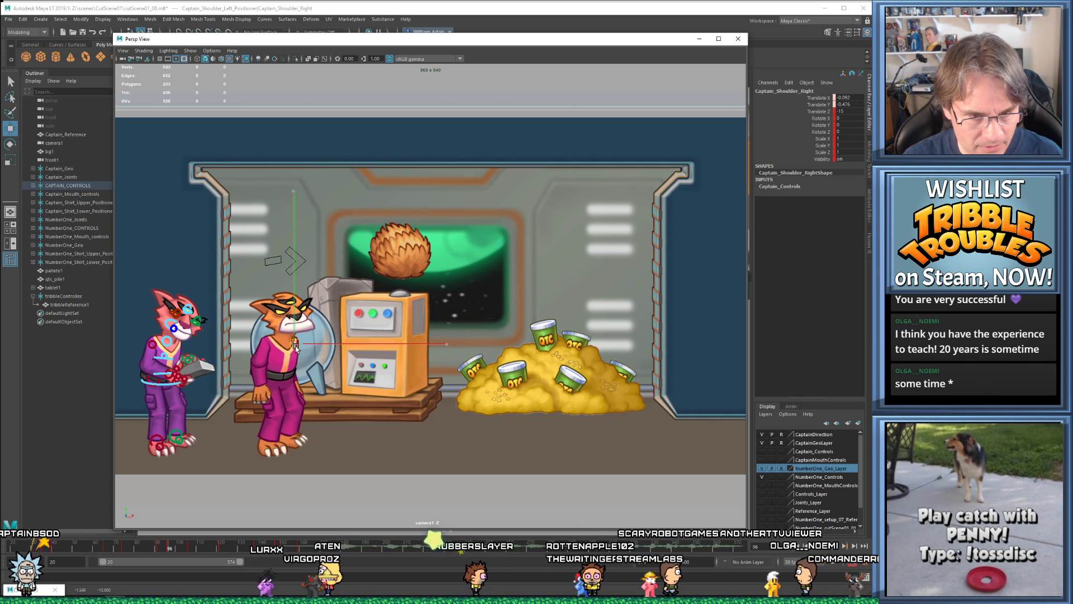
- Move the right shoulder to about X -0.38, Y -0.46 at frame 106 and about X 0.1, Y -0.4 at frame 121
key("period")
key("period")
key("period")
key("period")
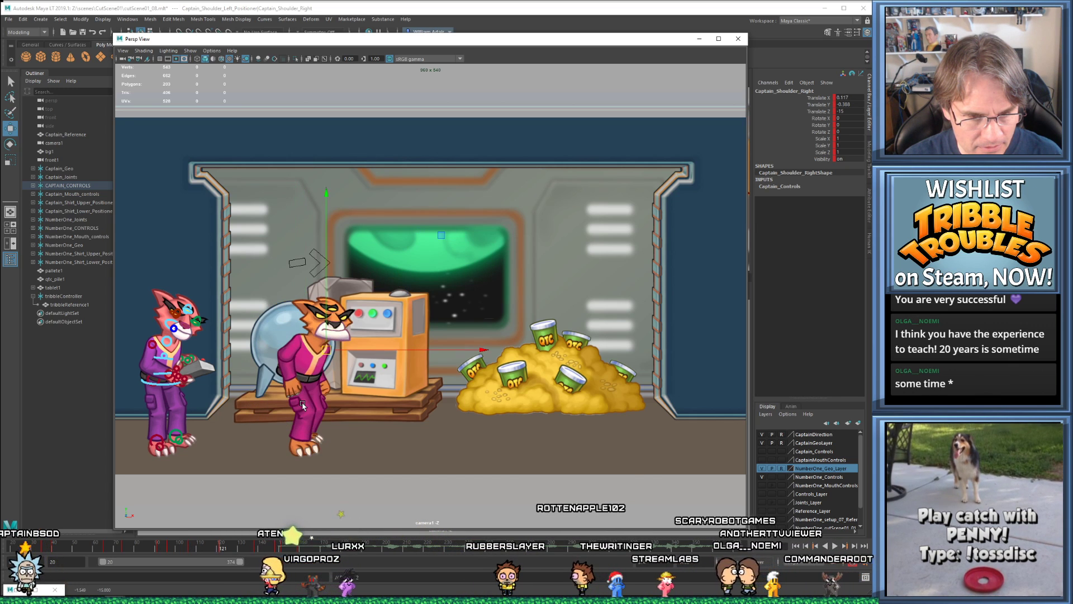
key("comma")
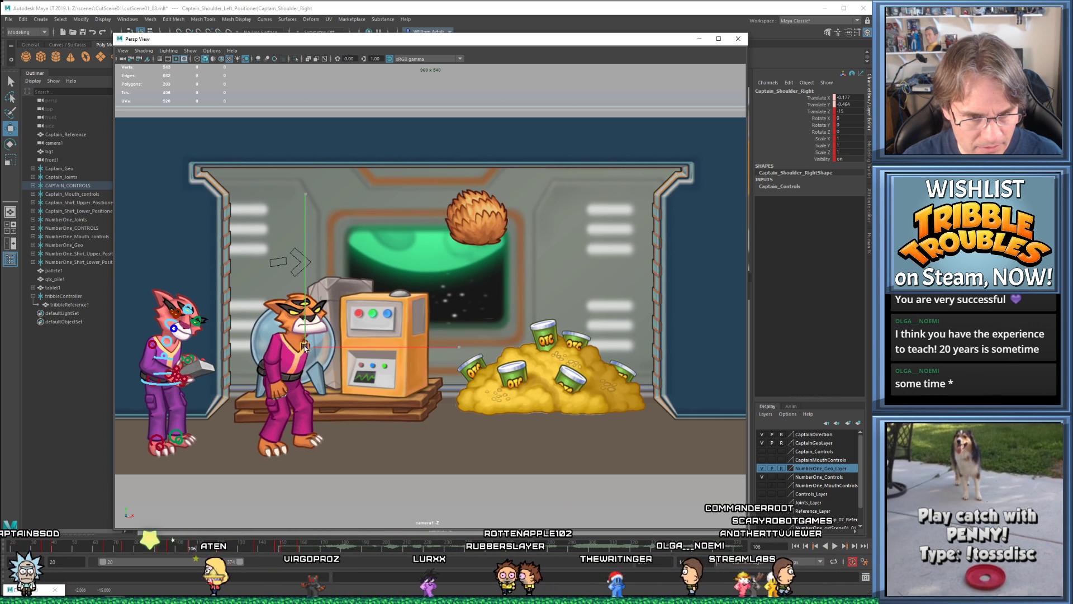
key("period")
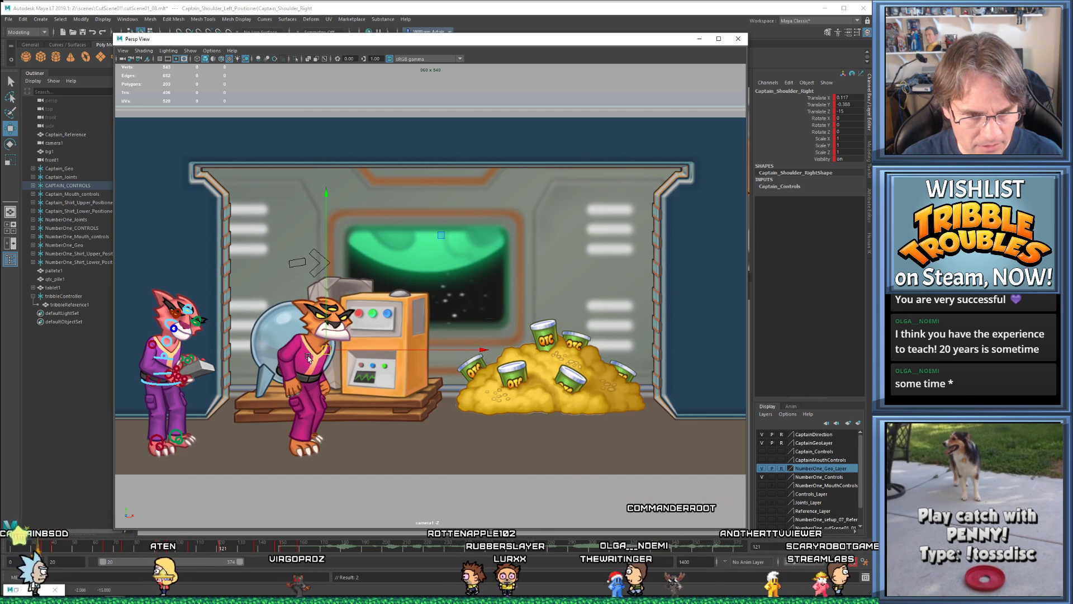
- Play the animation repeatedly and examine the captain's arm and body poses between frames 151 and 159
key("alt+v")
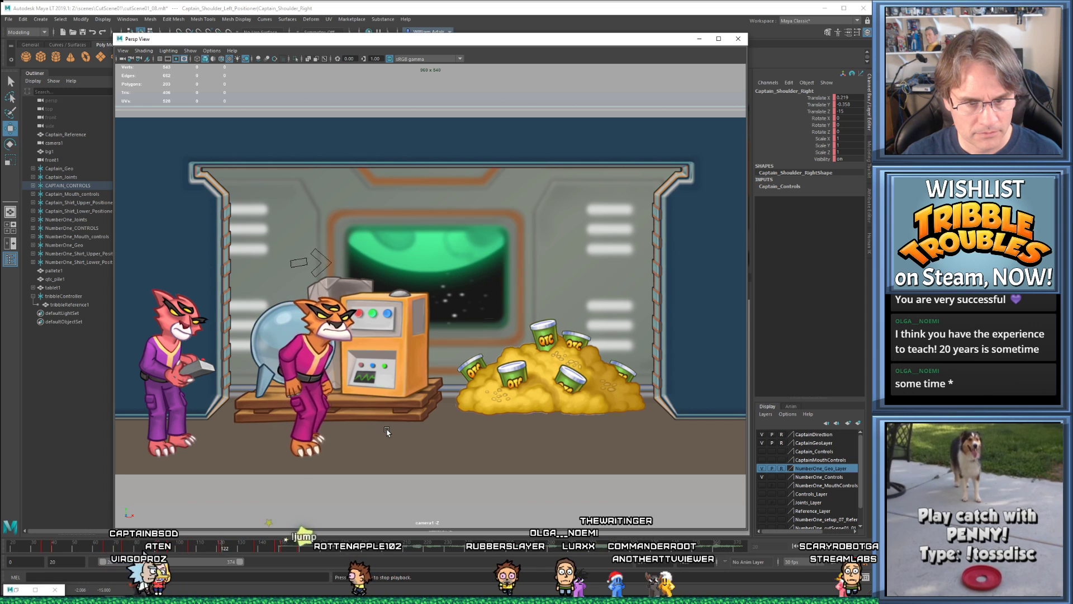
key("Escape")
key("alt+v")
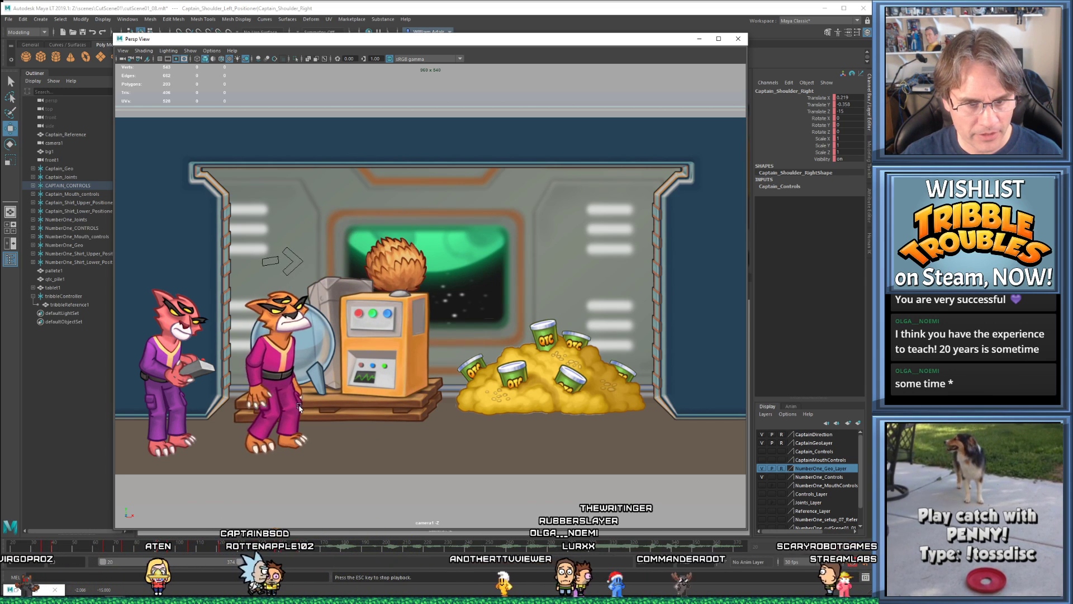
key("Escape")
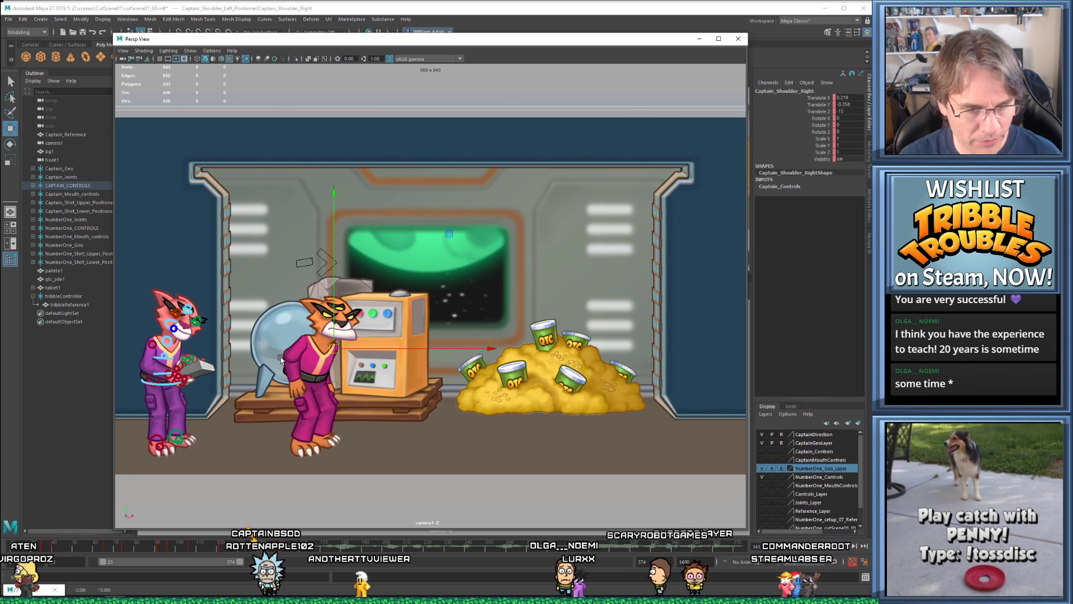
key("alt+v")
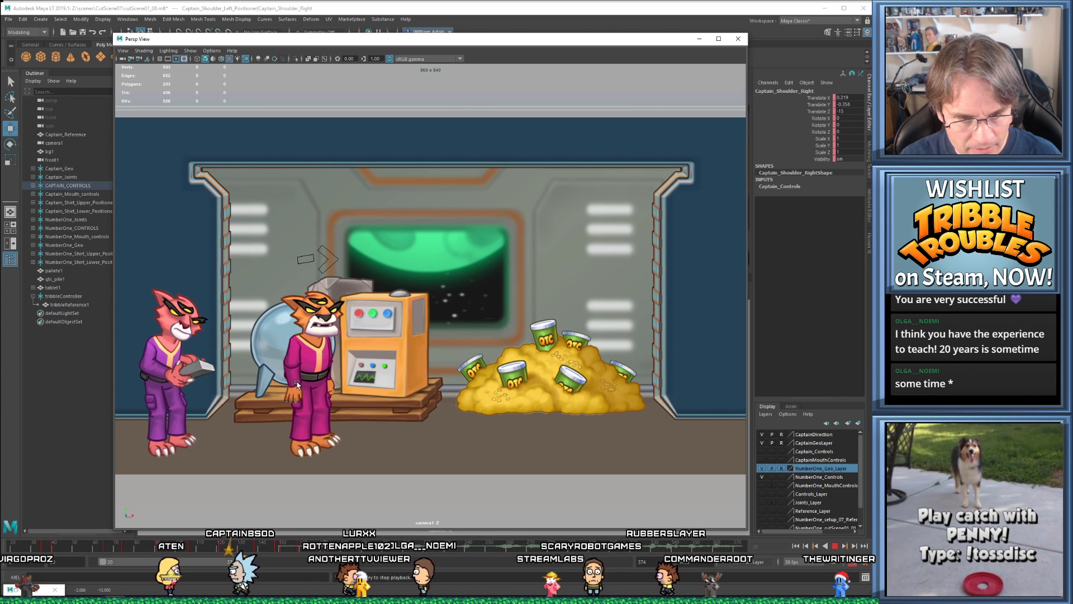
key("Escape")
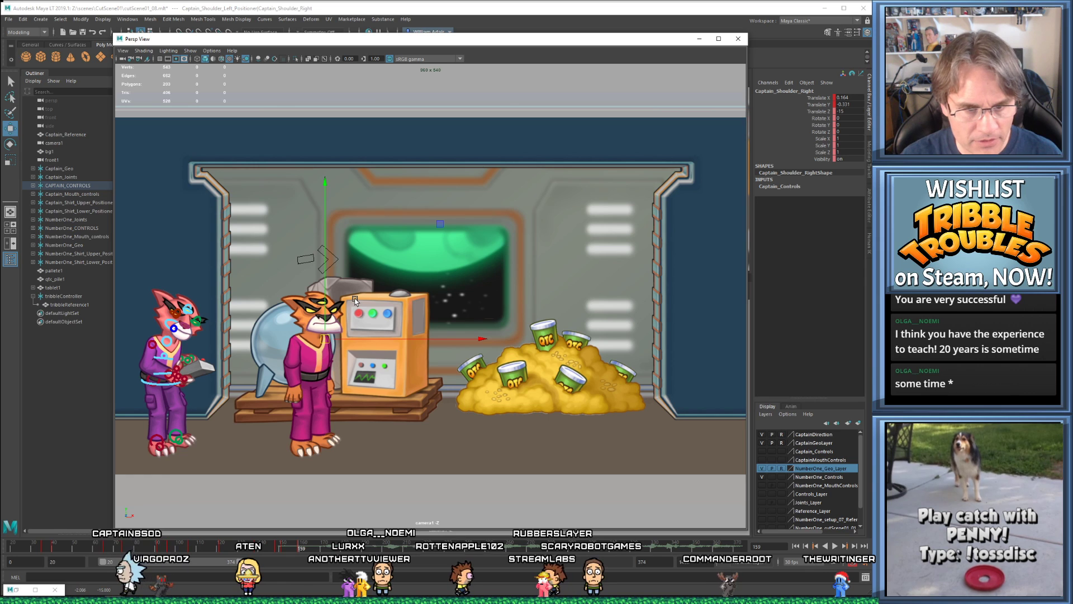
key("alt")
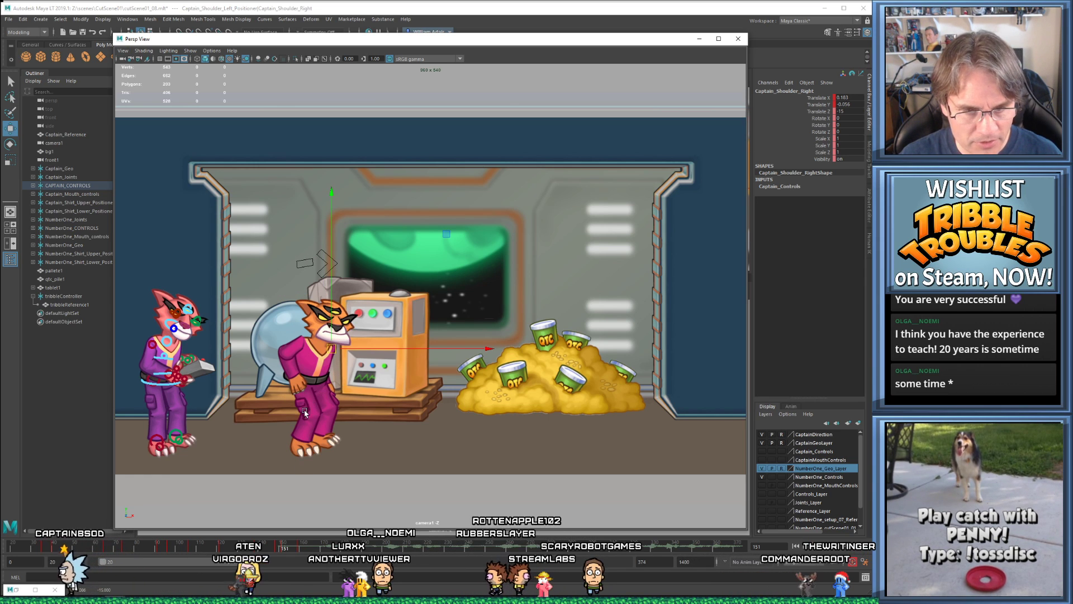
left_click(305, 413, "alt")
left_click_drag(296, 548, 284, 548)
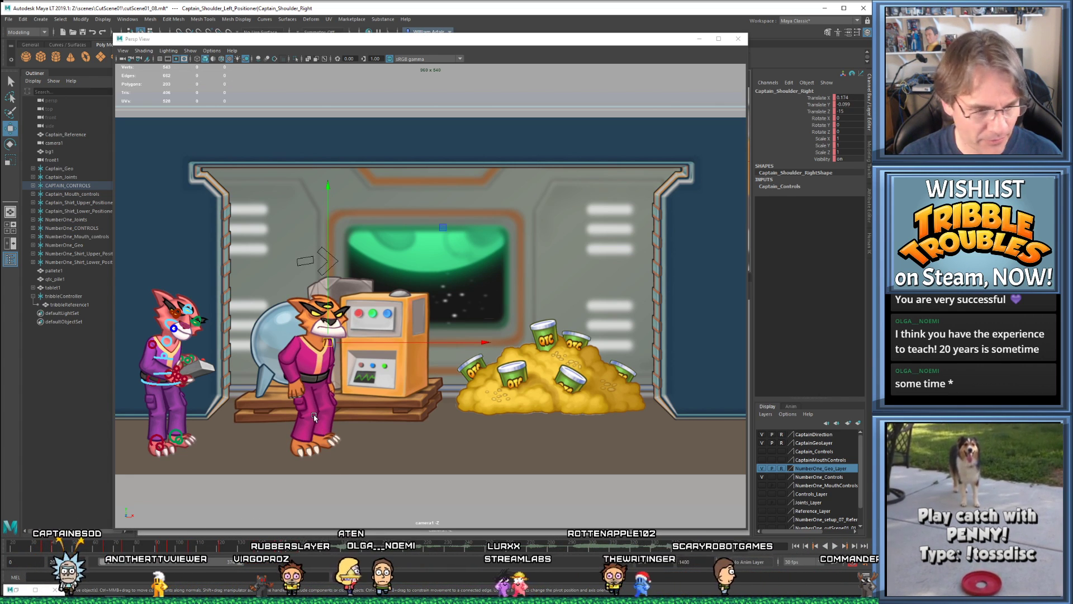
- Minimize the floating Persp View window, show the Captain_Controls layer, and raise the captain's left hand control to about Y -0.07 at frame 153
left_click(699, 39)
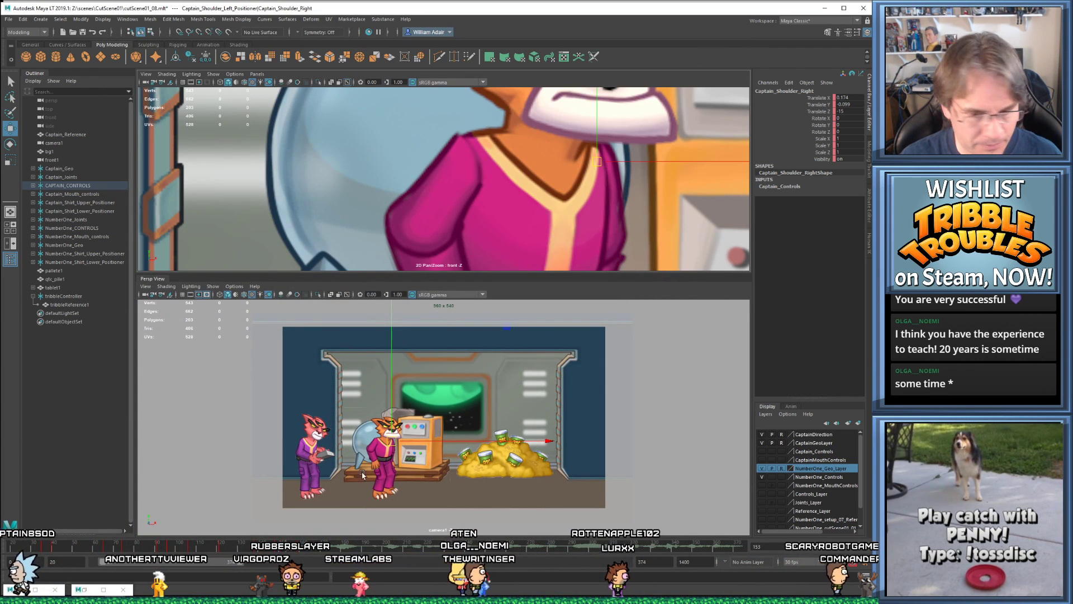
left_click(763, 451)
middle_click_drag(614, 253, 518, 142, "alt")
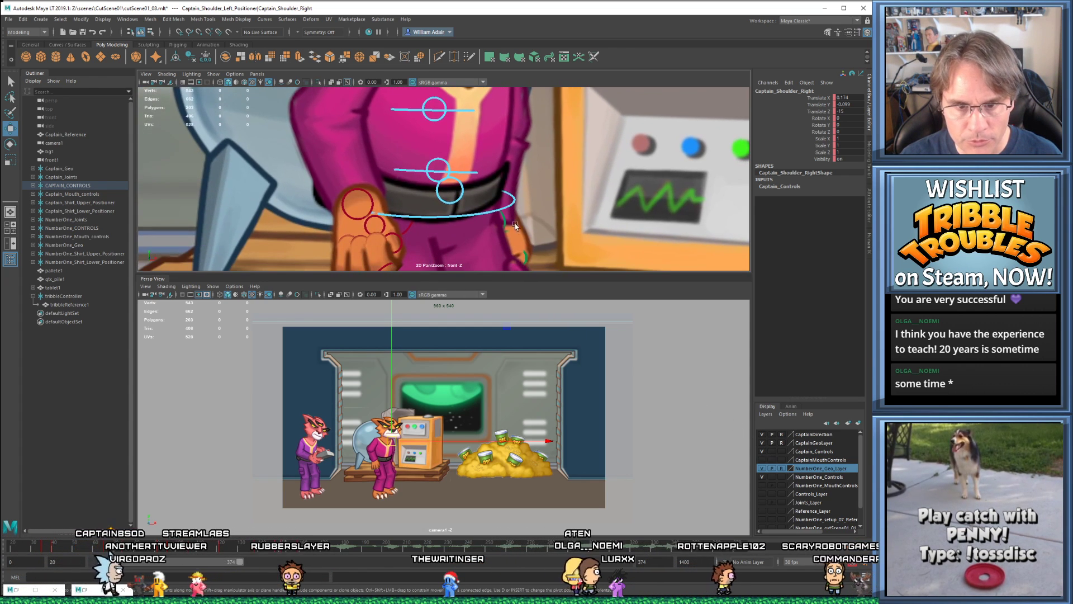
left_click(504, 219)
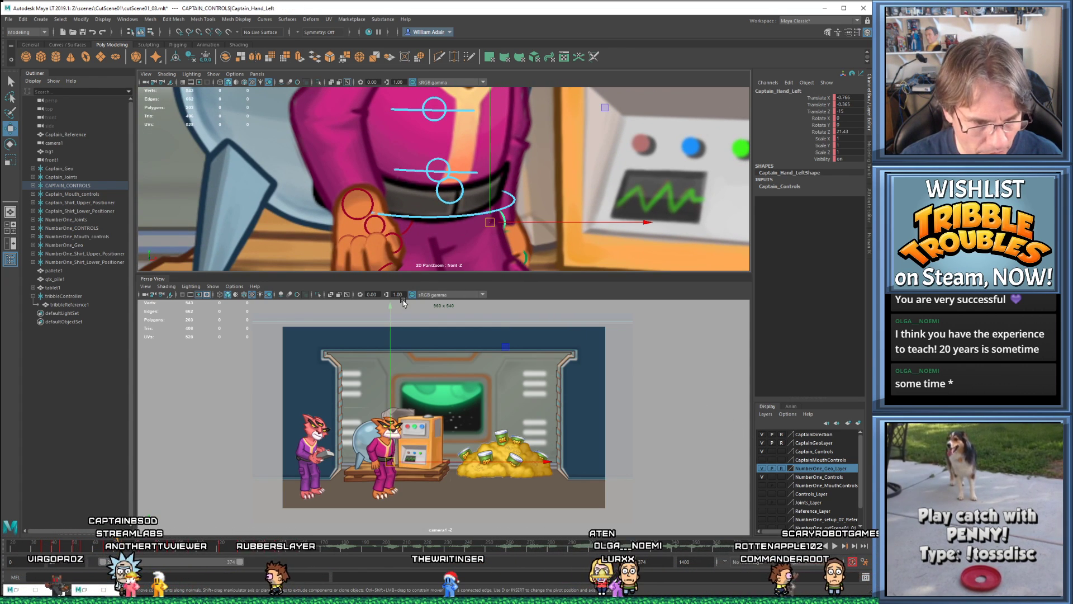
key("comma")
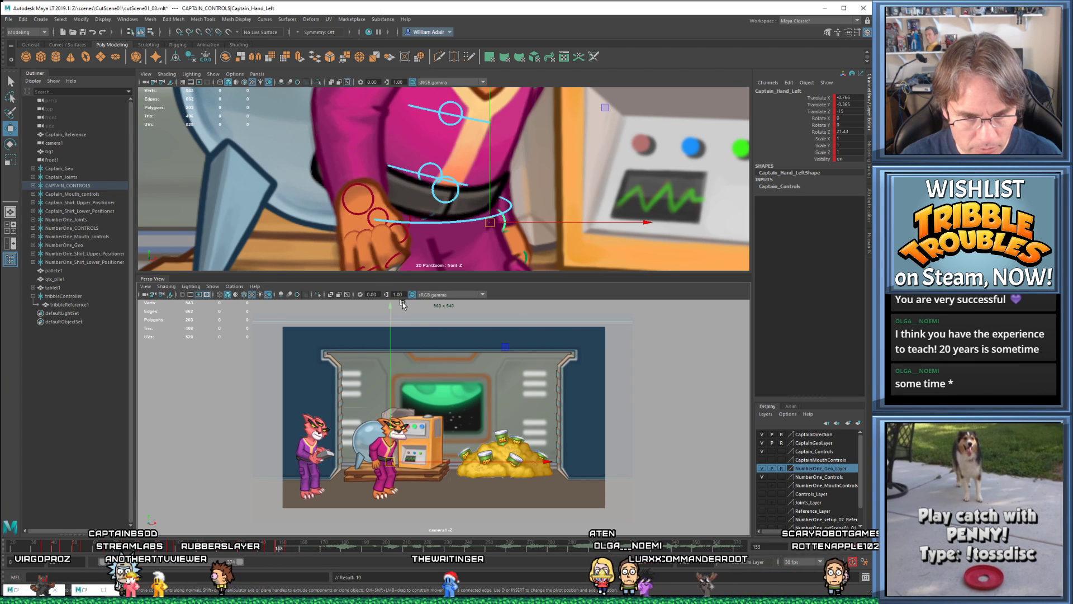
key("period")
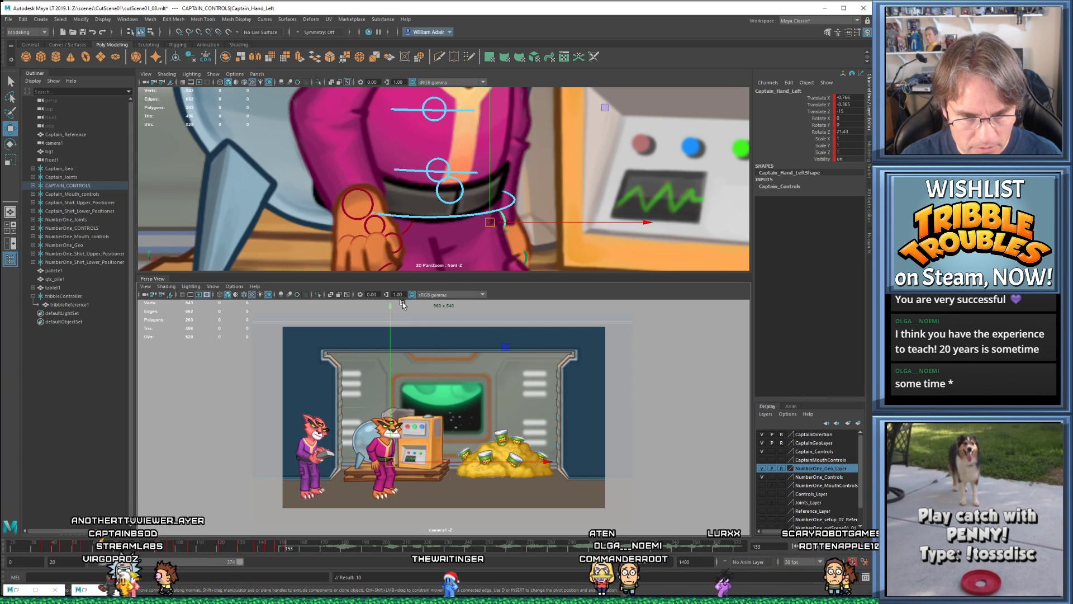
key("alt+Up")
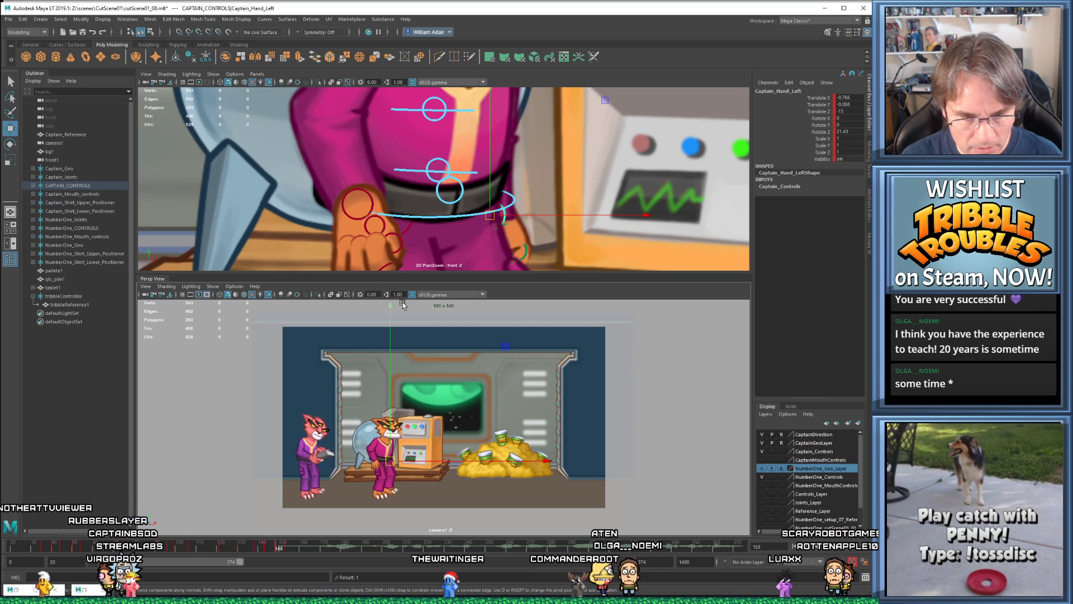
- Raise the captain's left hand control to about Y 0.60 at frame 155
key("comma")
key("period")
key("alt+period")
key("alt+period")
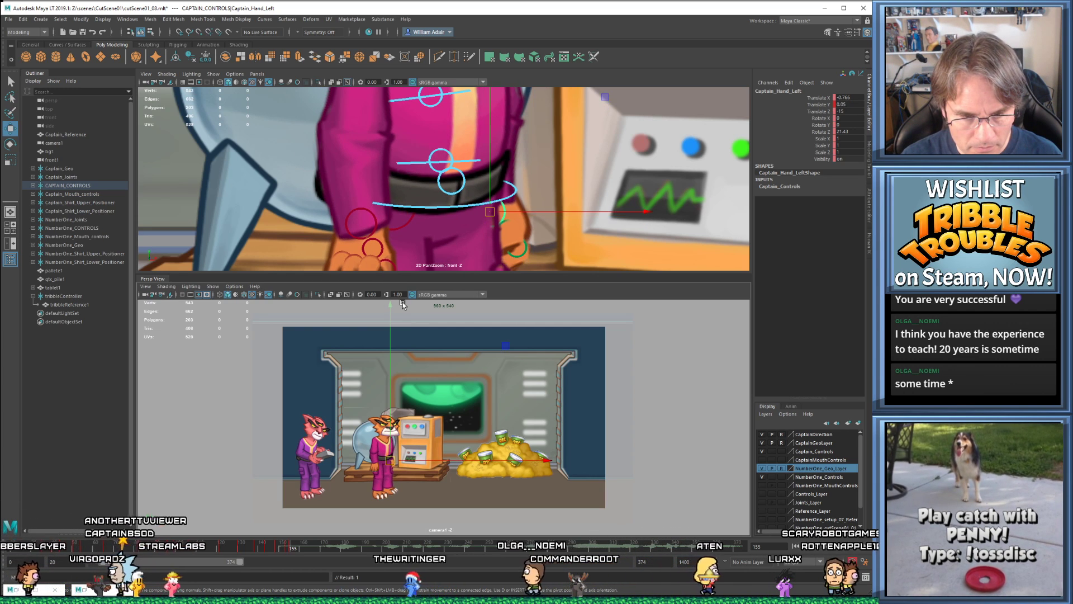
key("alt+Up")
key("alt+Up")
key("alt+Up")
key("alt+Up")
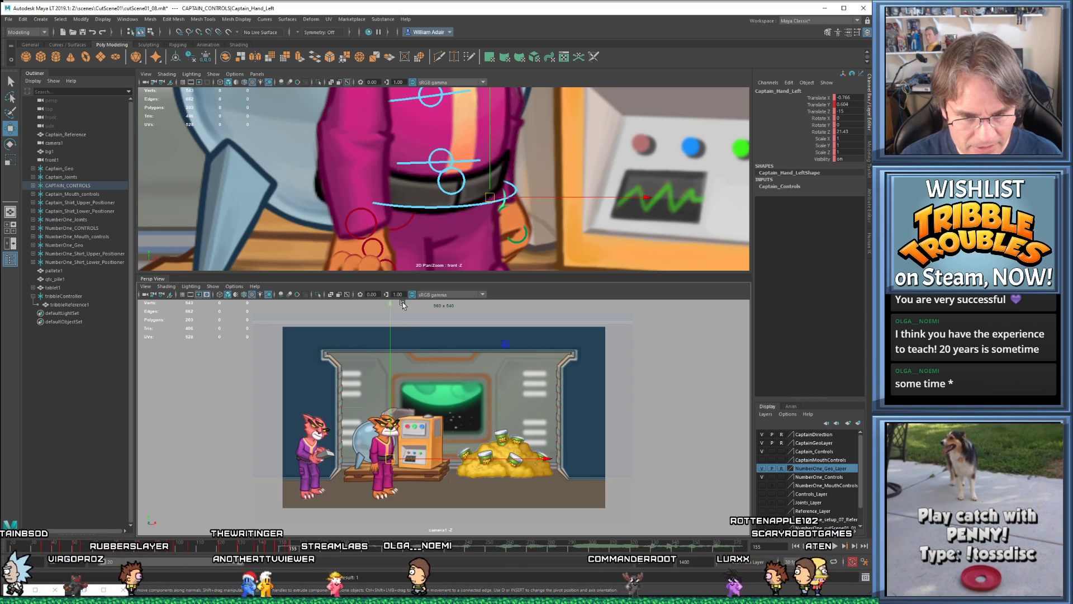
- Step through the left hand's neighbouring keys and the frames following frame 153 to check the hand's motion
key("alt+comma")
key("alt+comma")
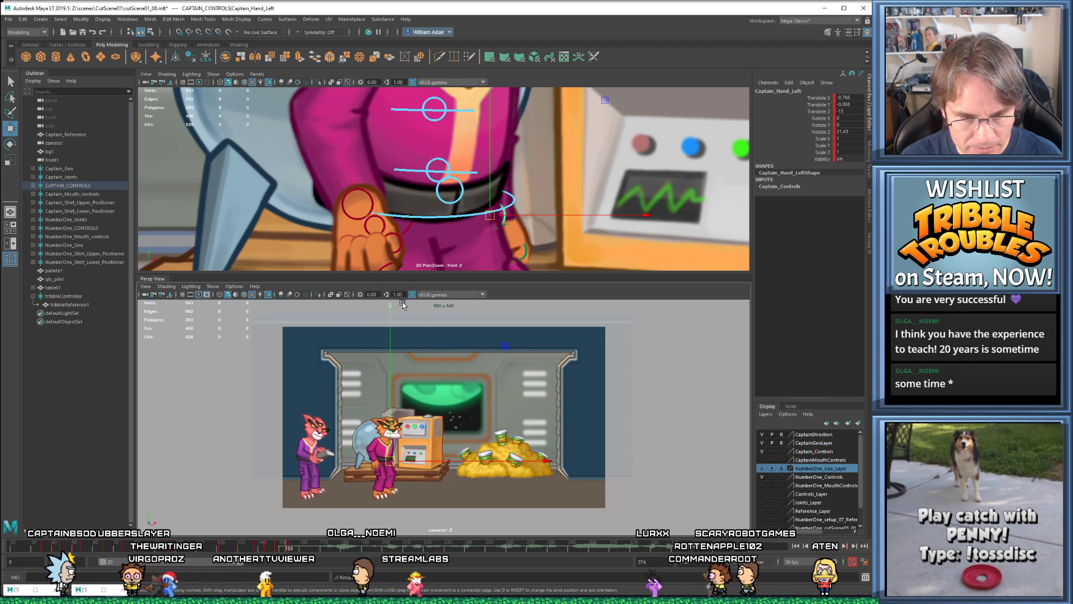
key("comma")
key("period")
key("period")
key("comma")
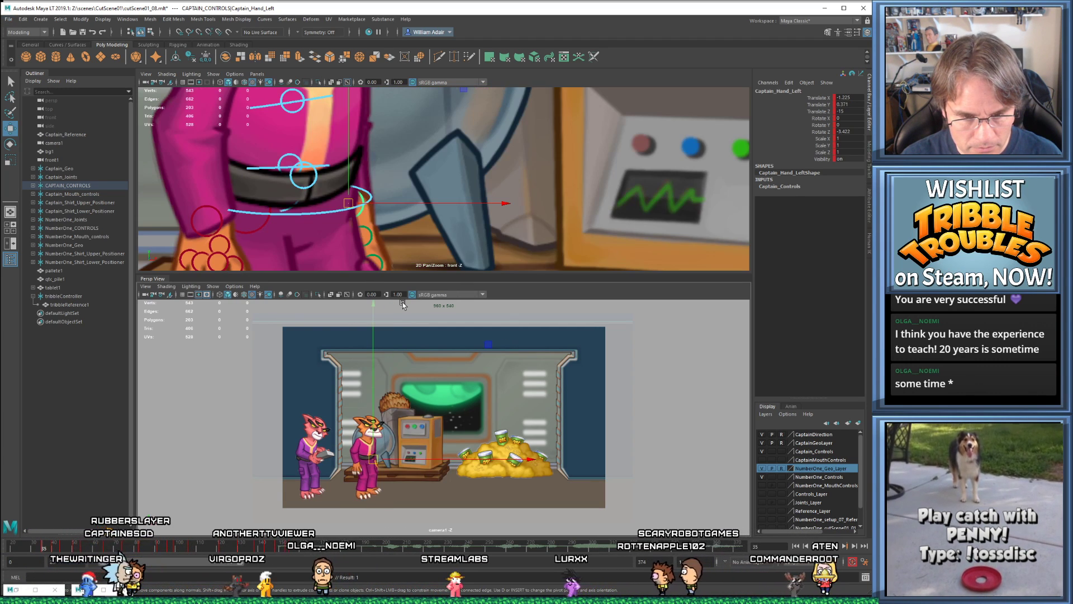
key("period")
key("alt+period")
key("alt+period")
key("alt+period")
key("alt+period")
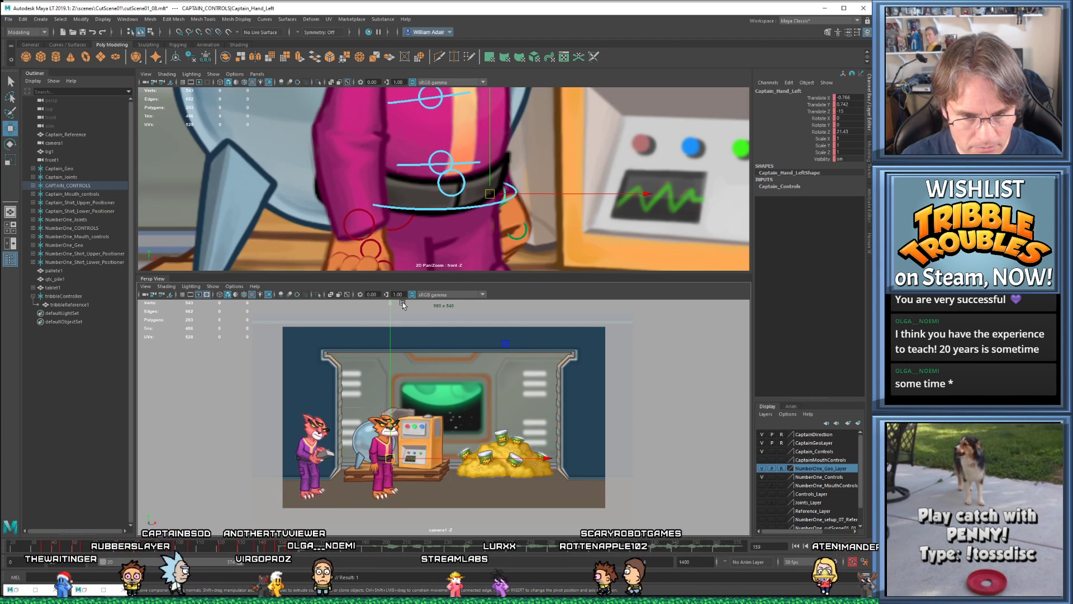
- Restore the floating Persp View window, play the animation from the start, and inspect the captain's pose at frame 154
key("alt+shift+v")
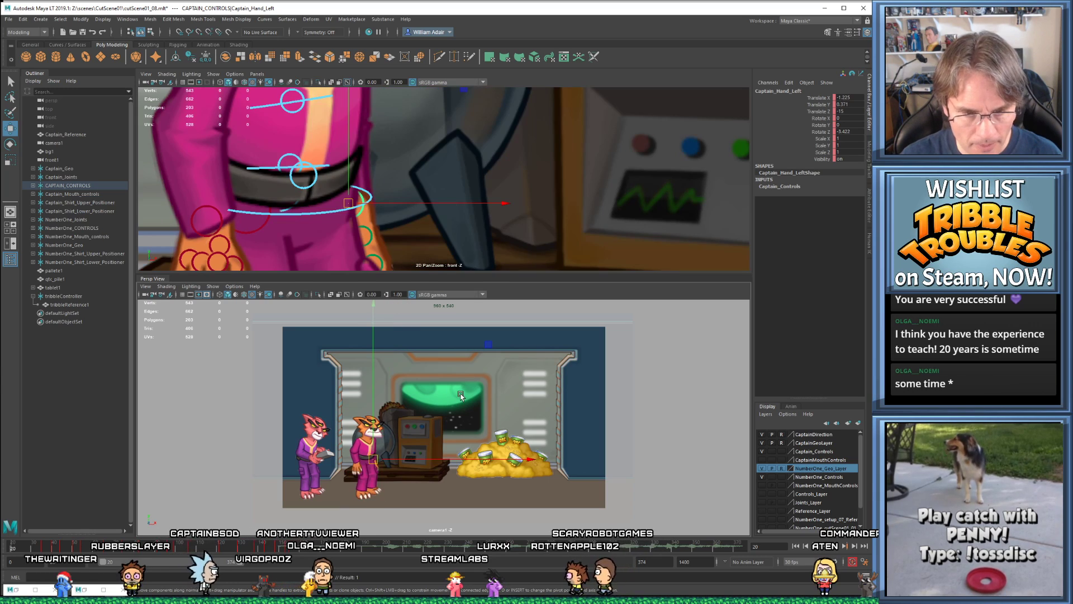
left_click(87, 589)
key("alt+v")
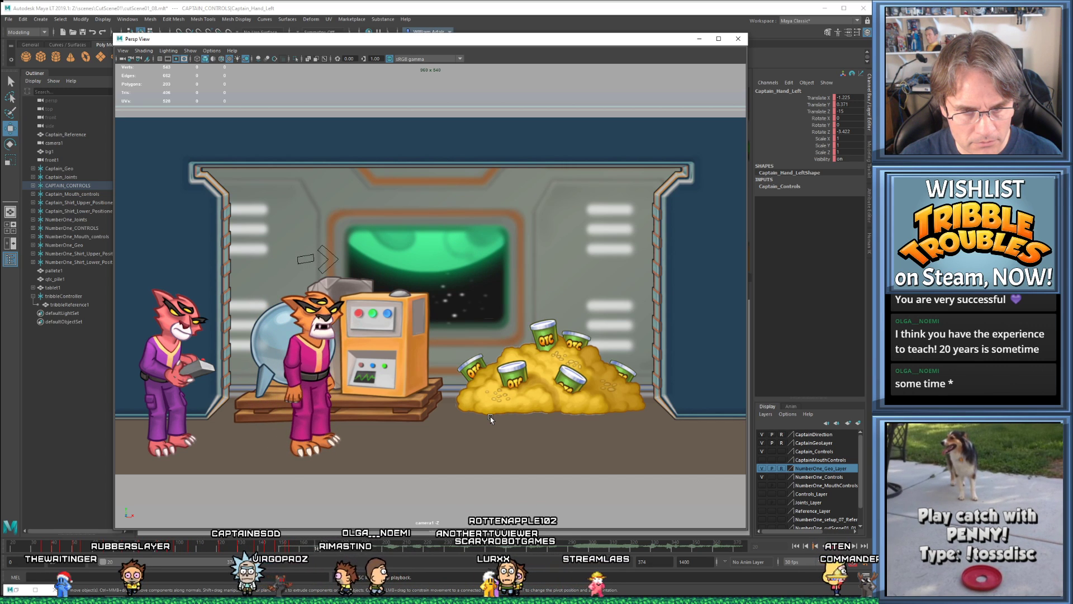
key("alt+v")
left_click_drag(282, 547, 293, 547)
key("alt+comma")
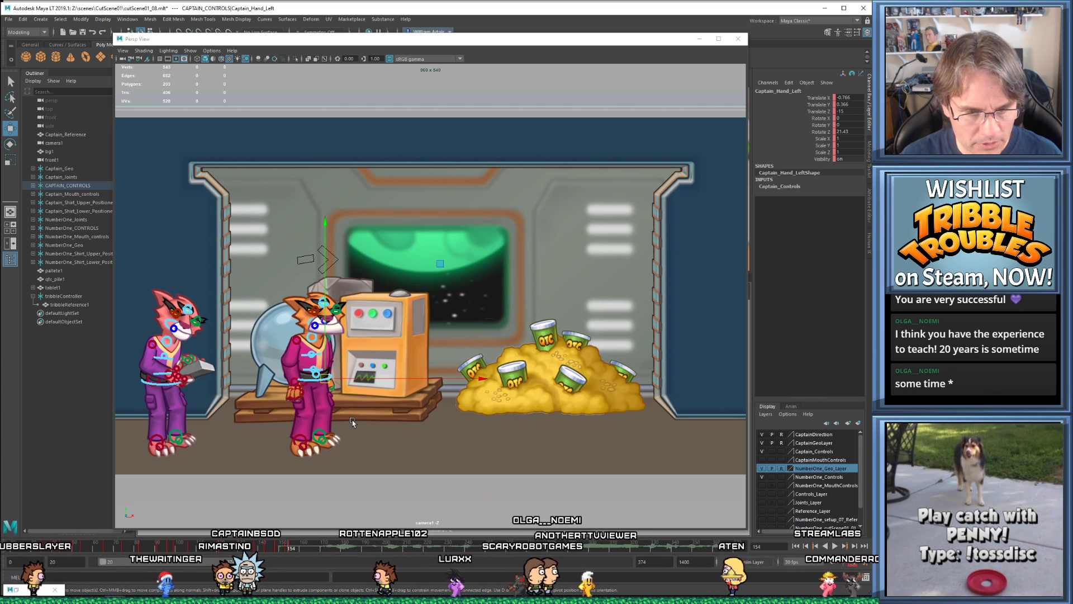
- Raise the captain's left hand control to about Y 0.51 at frame 154 and play the animation to check it
key("alt+comma")
key("alt+period")
key("alt+period")
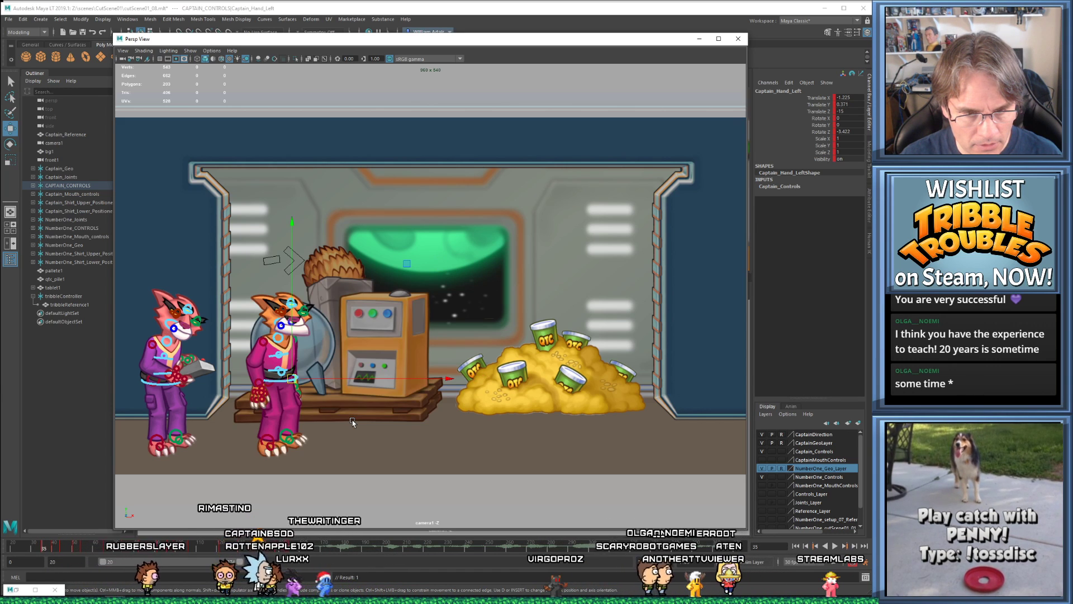
key("alt+comma")
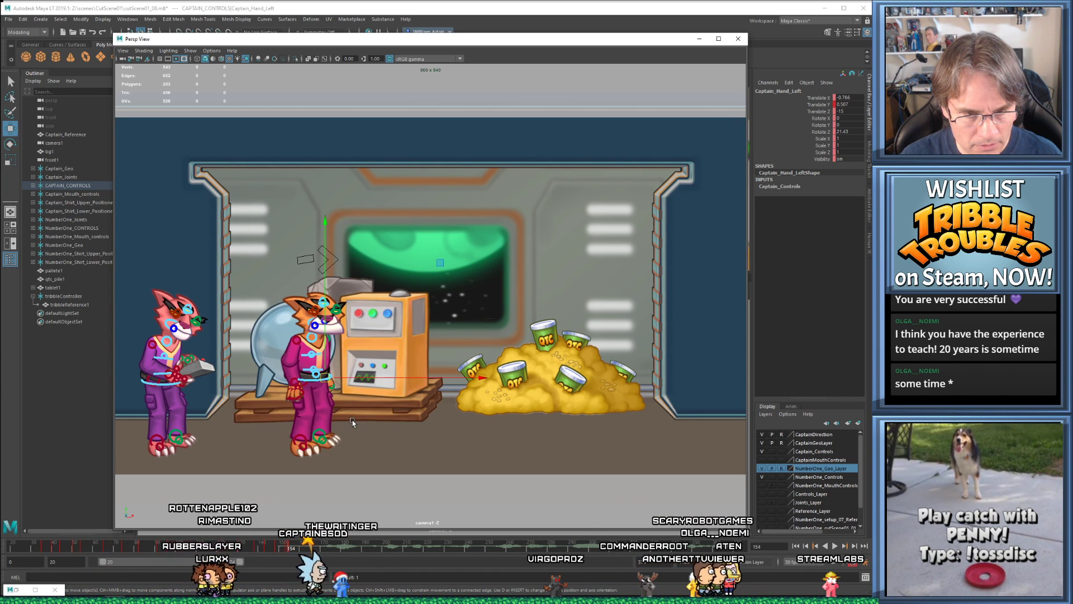
key("alt+period")
key("alt+v")
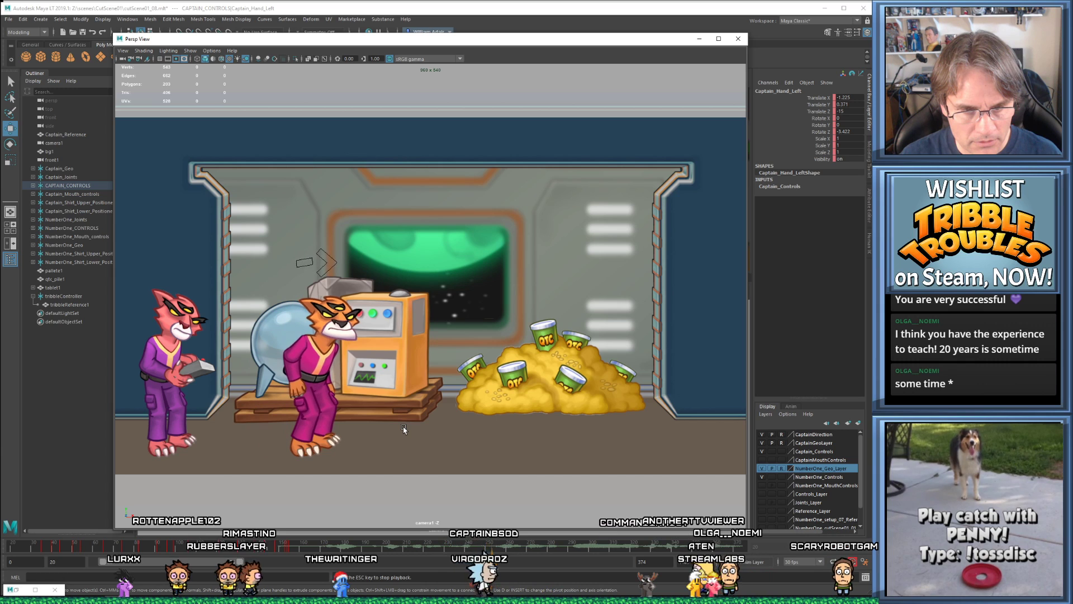
key("Escape")
key("comma")
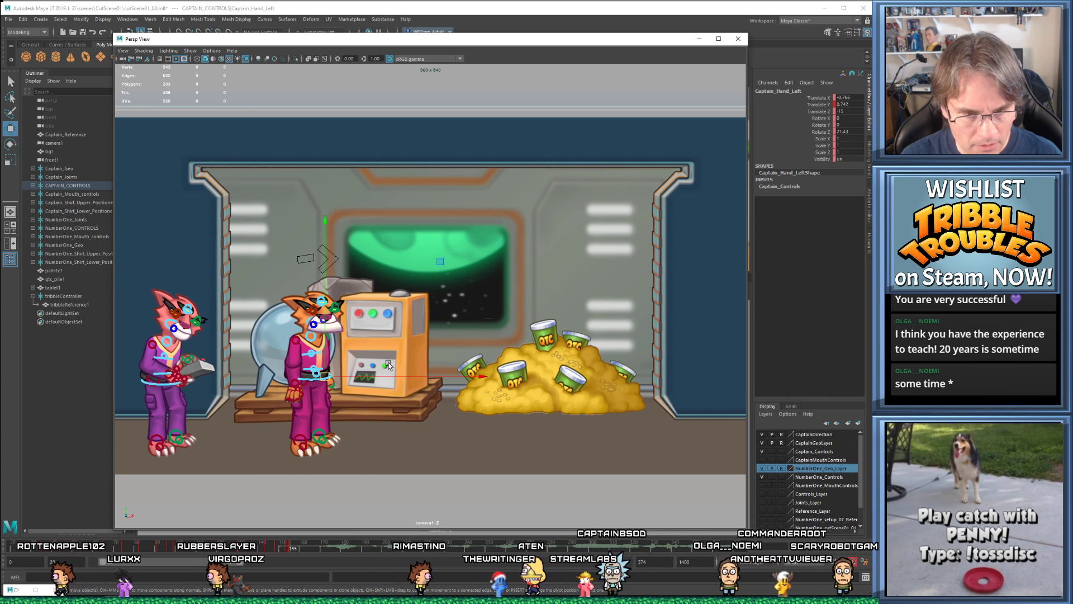
- Lower the captain's left hand control to about Y 0.60 at frame 155 and delete its key at frame 154
key("alt+Down")
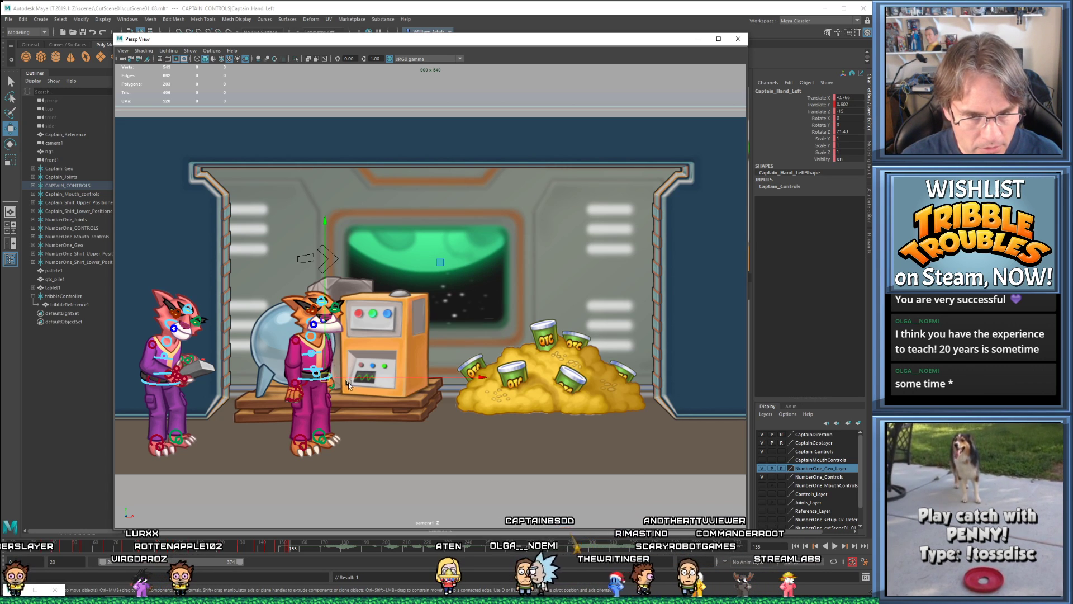
key("alt+comma")
right_click(303, 550)
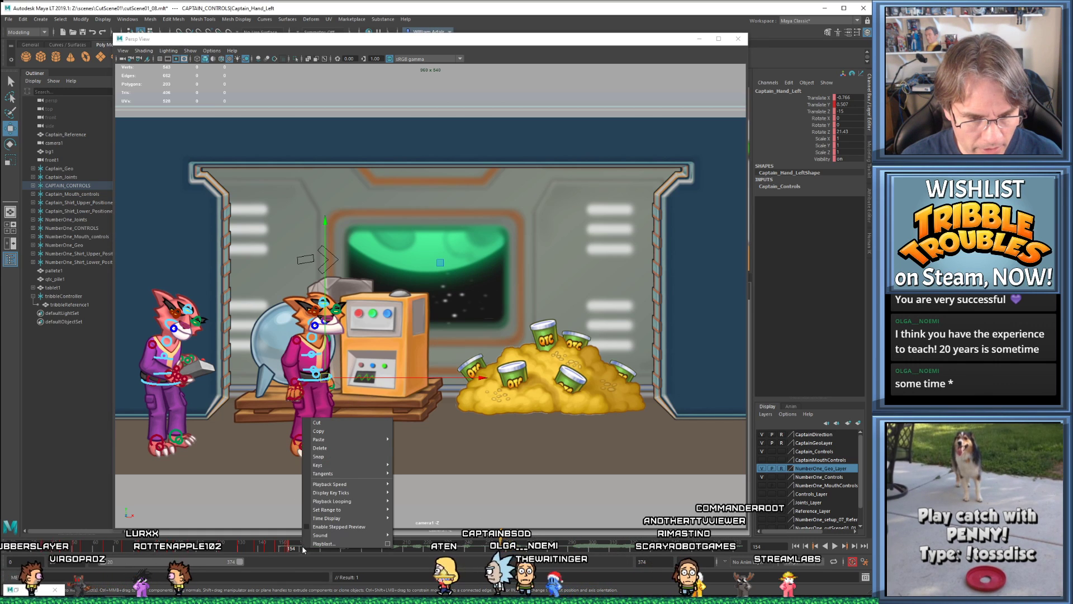
left_click(338, 448)
key("alt+comma")
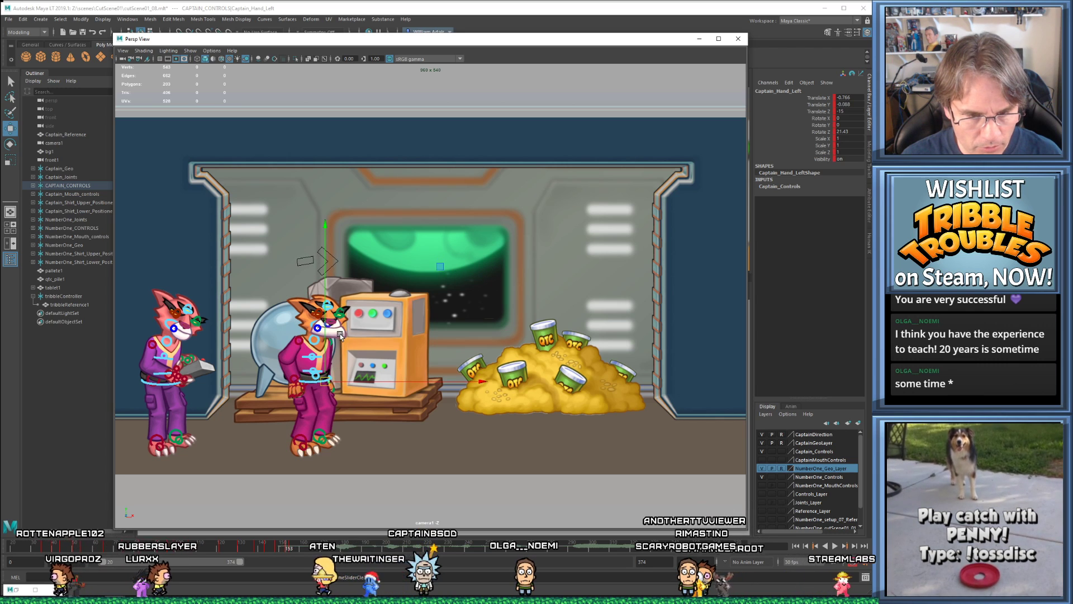
- Select the captain's right shoulder control and set a key on it at frame 153
left_click(360, 368)
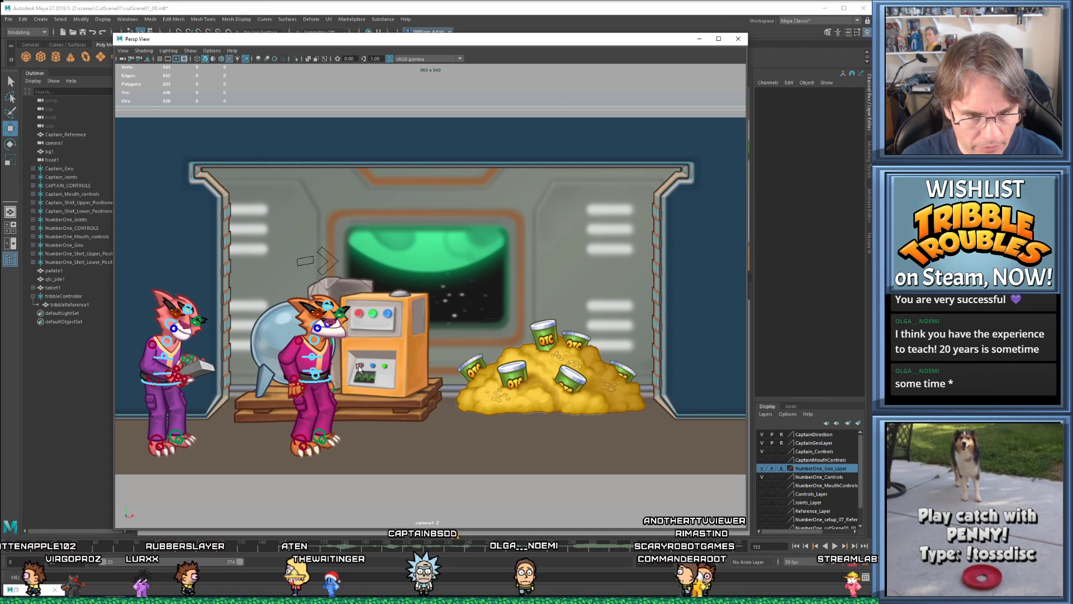
left_click(330, 341)
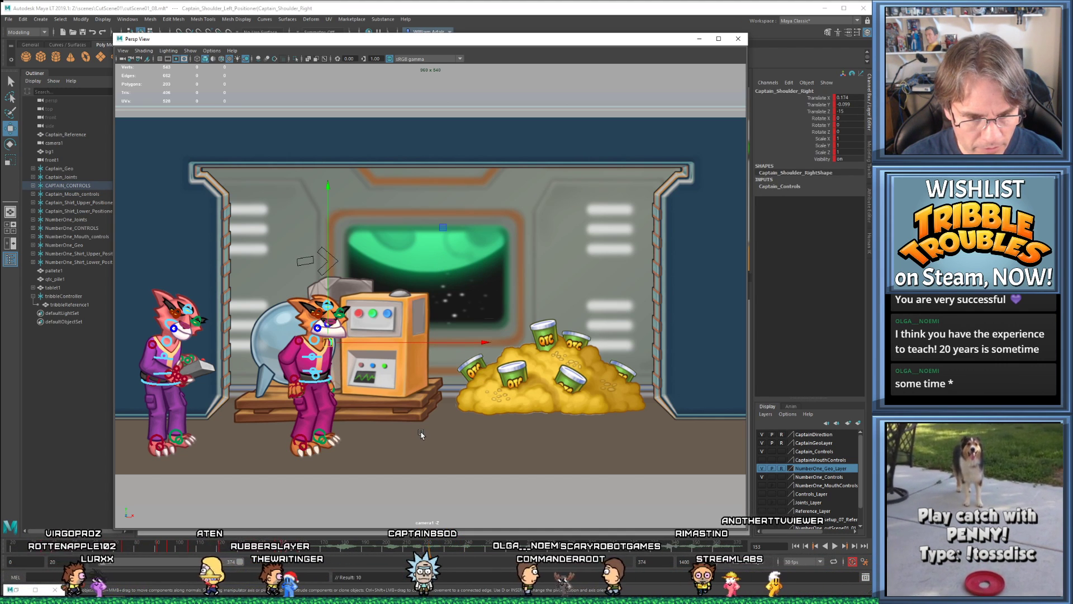
key("s")
key("comma")
key("period")
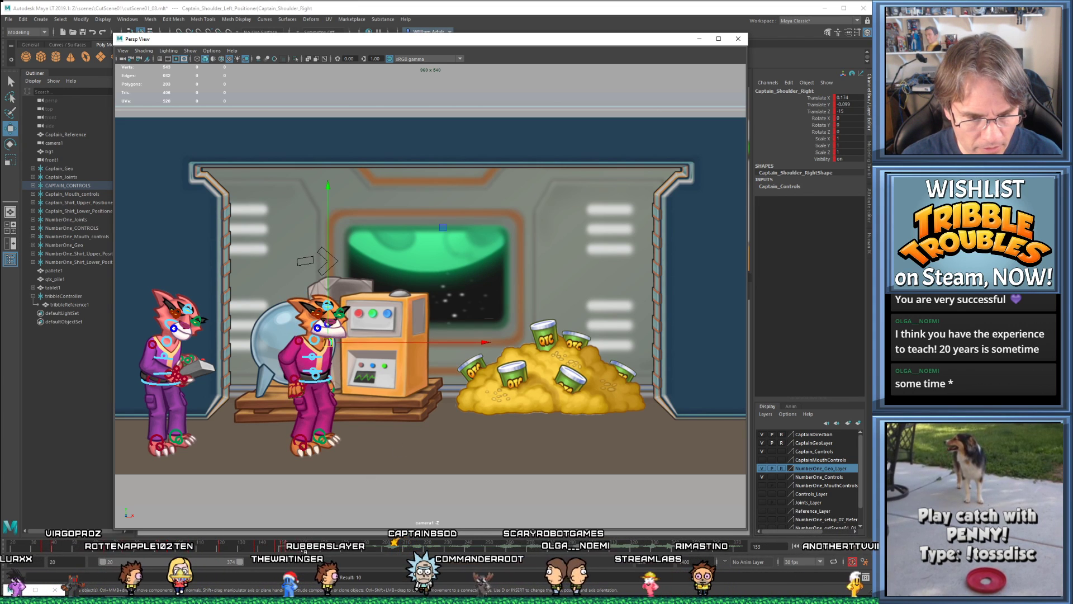
- Step the right shoulder control through frames 153 to 159 and back to frame 138 to check its motion
left_click_drag(290, 550, 306, 552)
key("alt+comma")
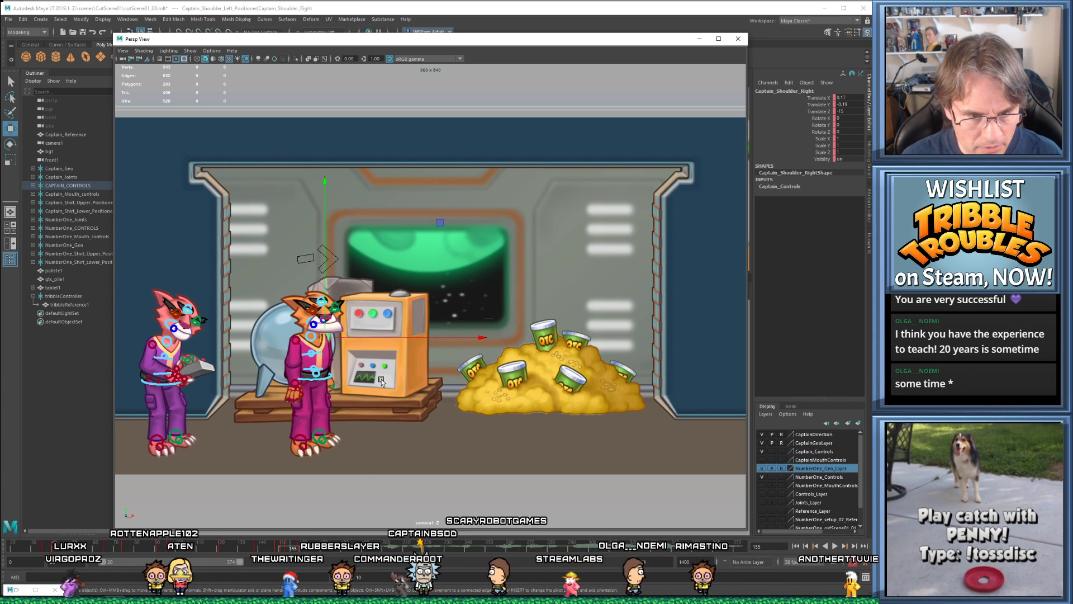
key("alt+Down")
key("alt+Down")
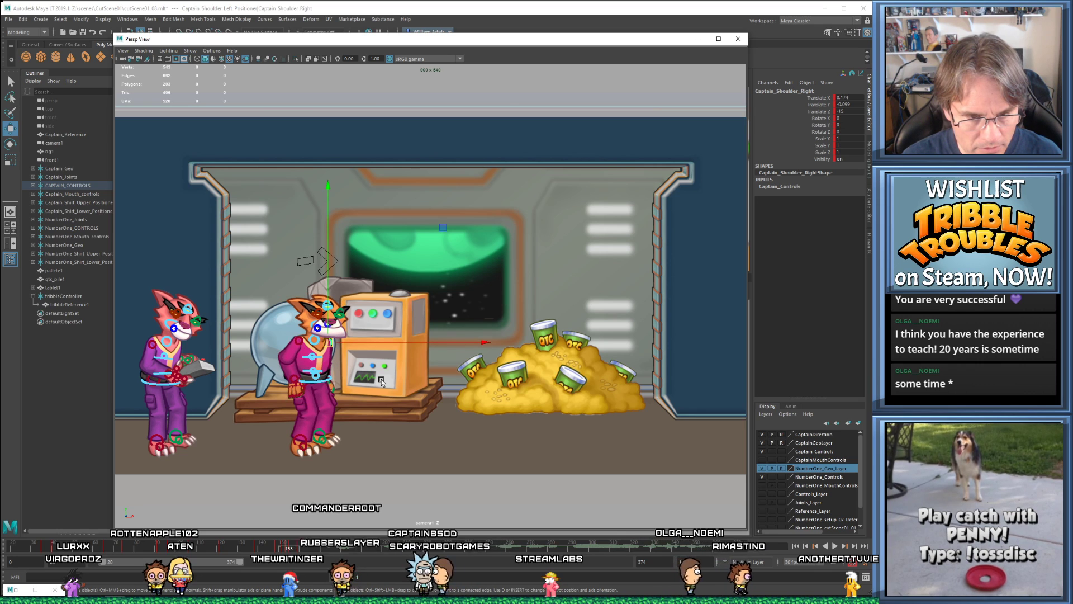
key("alt+period")
key("alt+period")
key("alt+period")
key("alt+period")
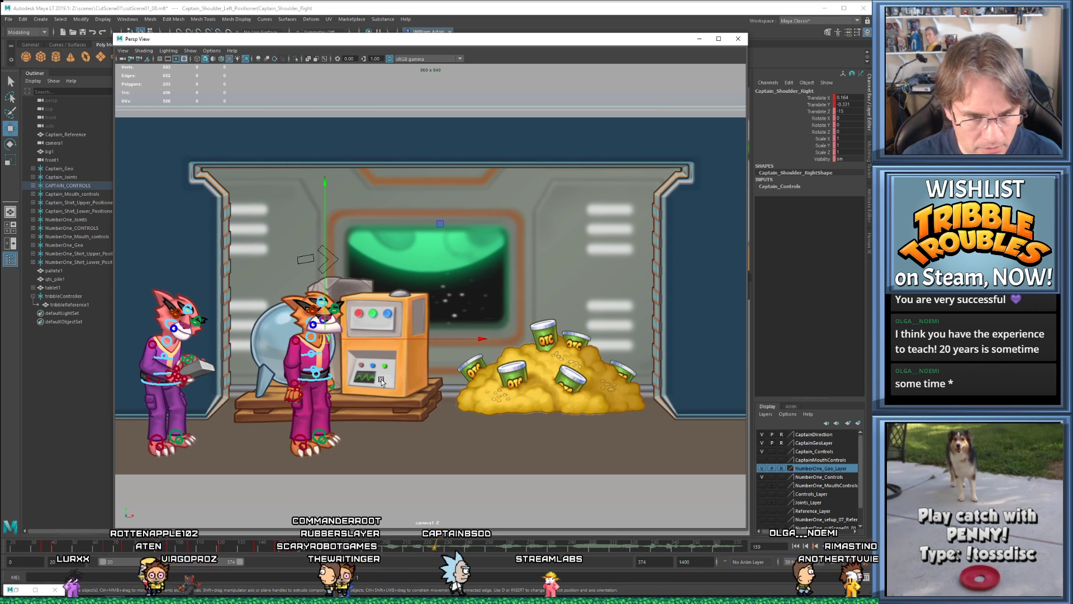
key("comma")
key("comma")
key("comma")
key("comma")
key("comma")
key("comma")
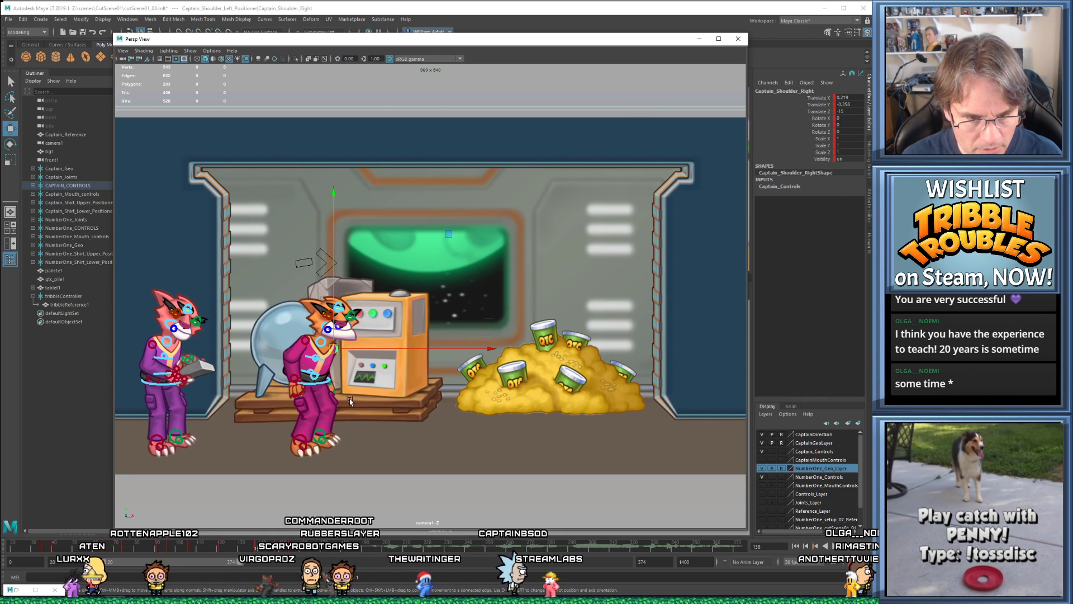
- Select the captain's left hand control and compare the hand's position at frames 133, 148 and 155
left_click(325, 384)
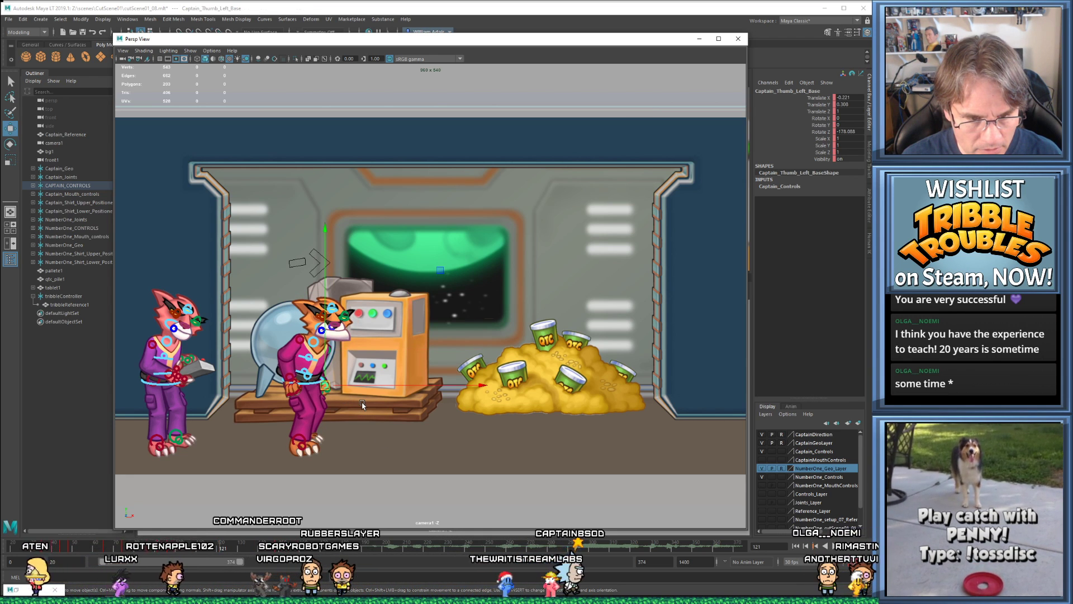
left_click_drag(128, 547, 246, 564)
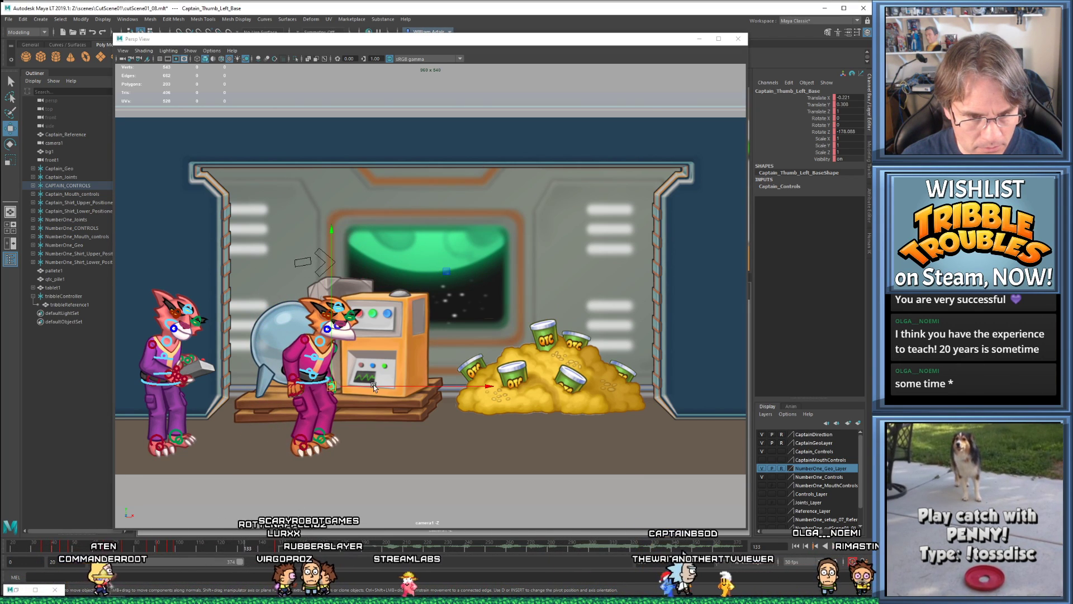
left_click(338, 375)
left_click(332, 380)
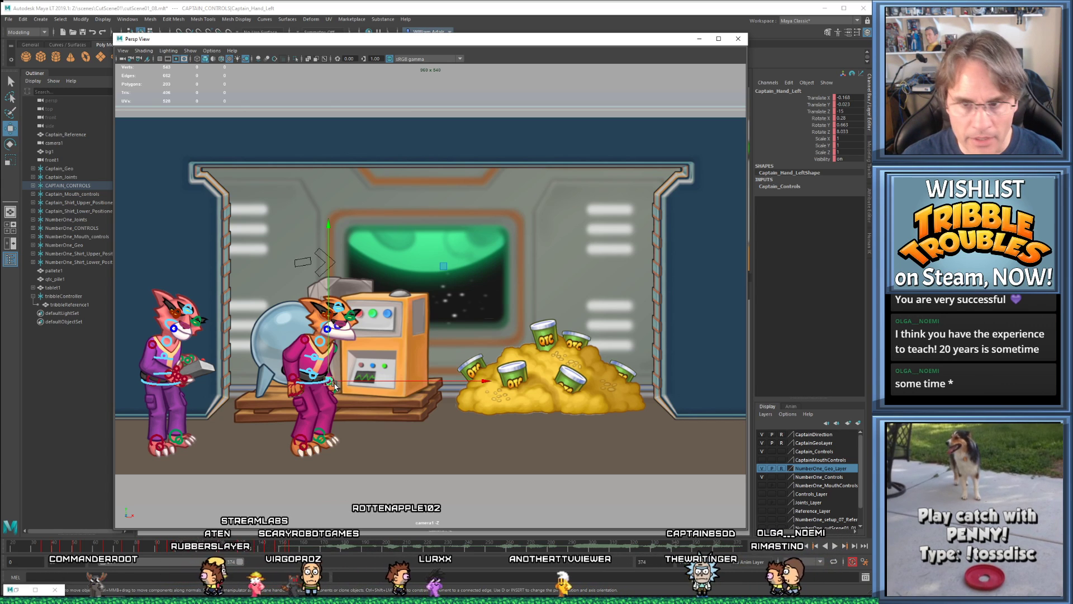
key("period")
key("period")
key("period")
key("period")
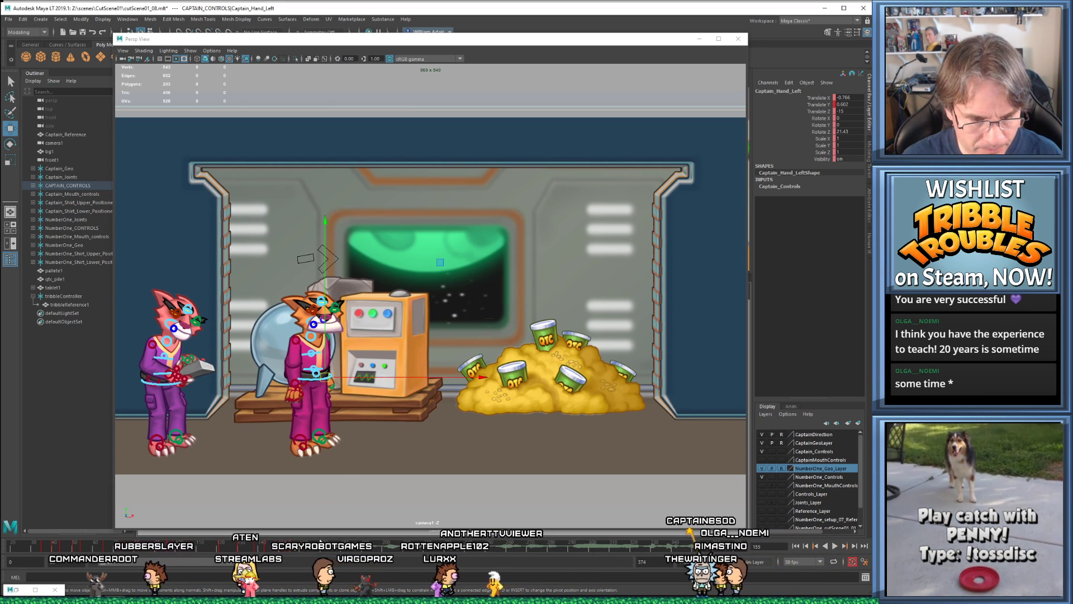
key("period")
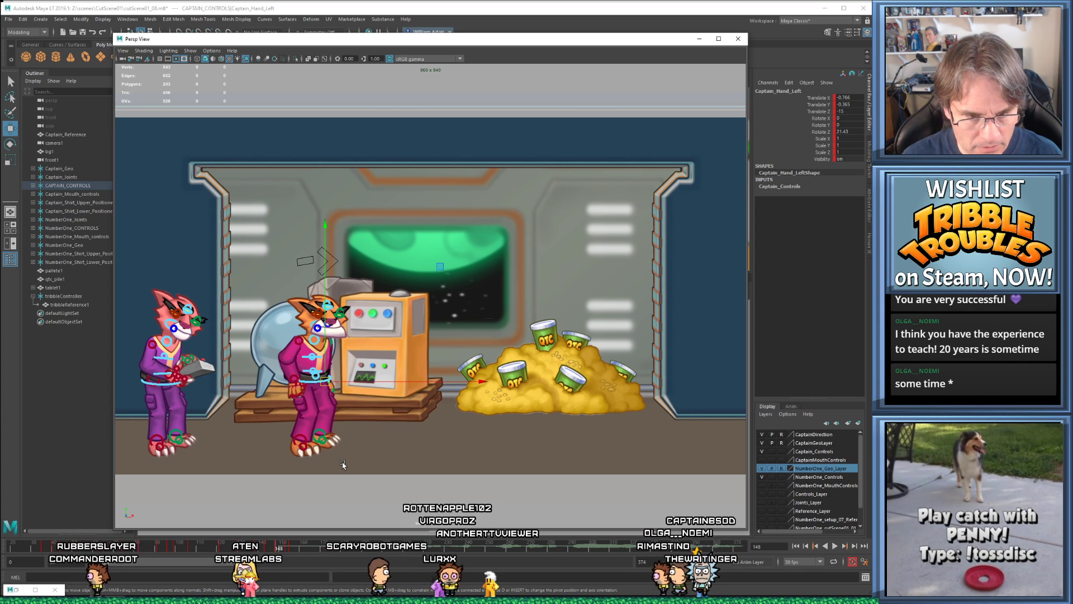
- Lower the captain's left hand control to about Y -0.17 at frame 155
key("period")
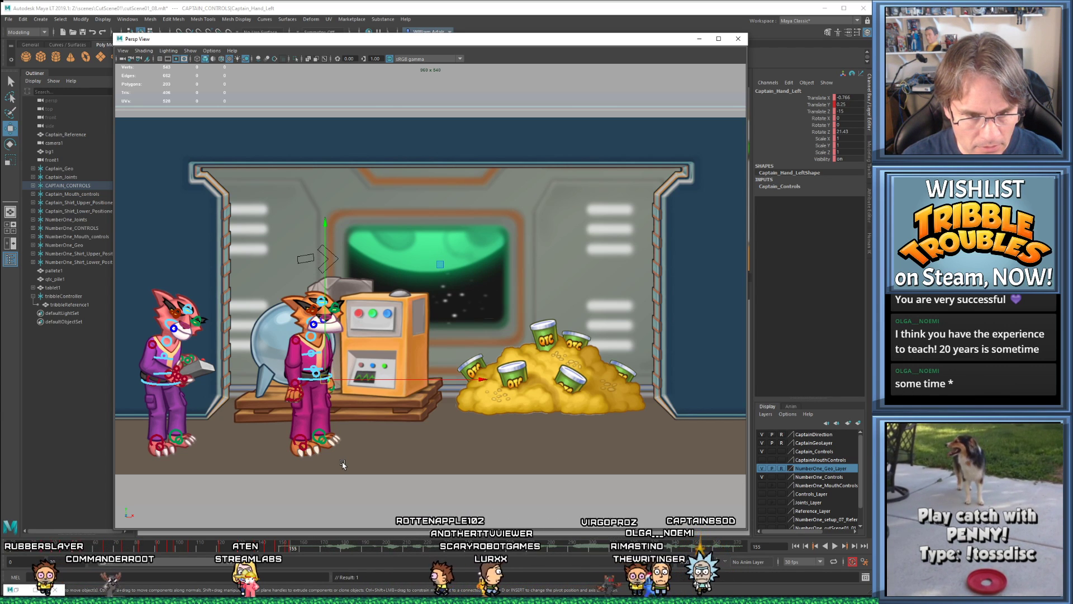
key("comma")
key("period")
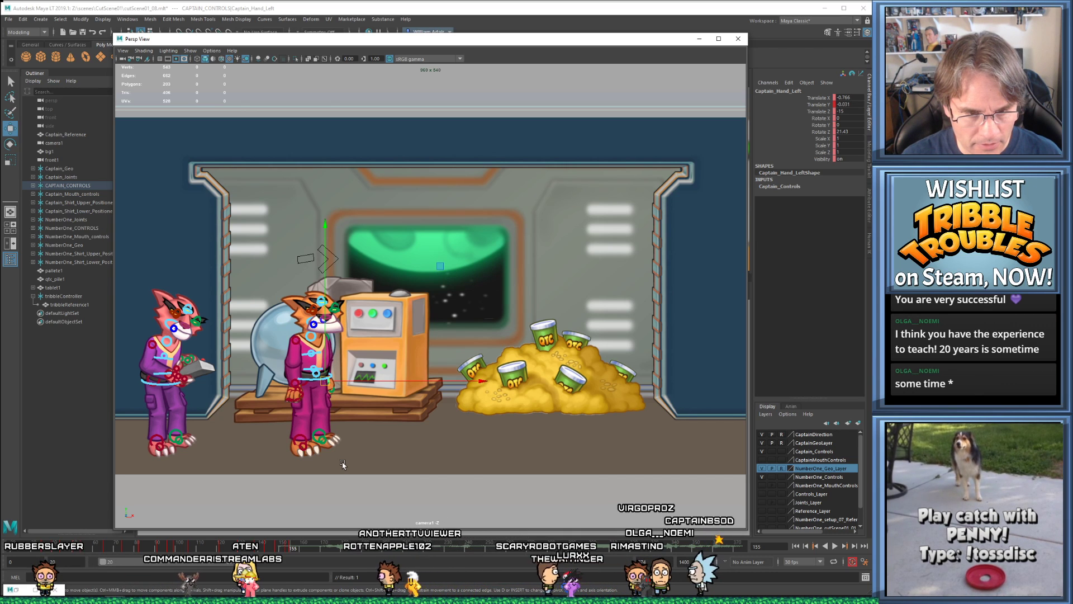
key("comma")
key("period")
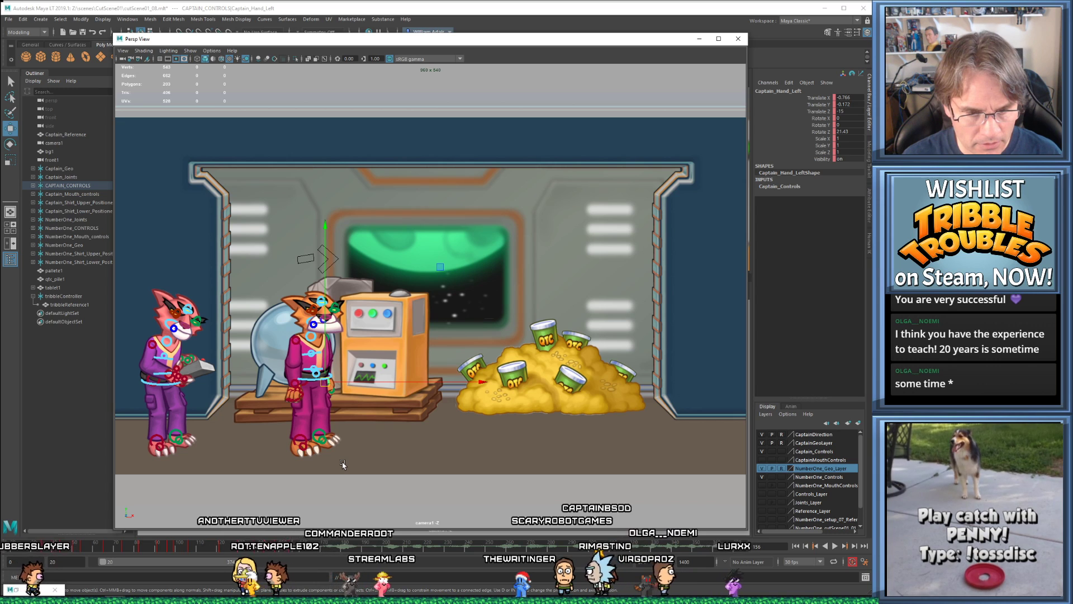
- Step back and forth between frames 155 and 159 to compare the captain's left hand pose
key("alt+period")
key("alt+period")
key("alt+period")
key("alt+period")
key("alt+comma")
key("alt+comma")
key("alt+comma")
key("alt+comma")
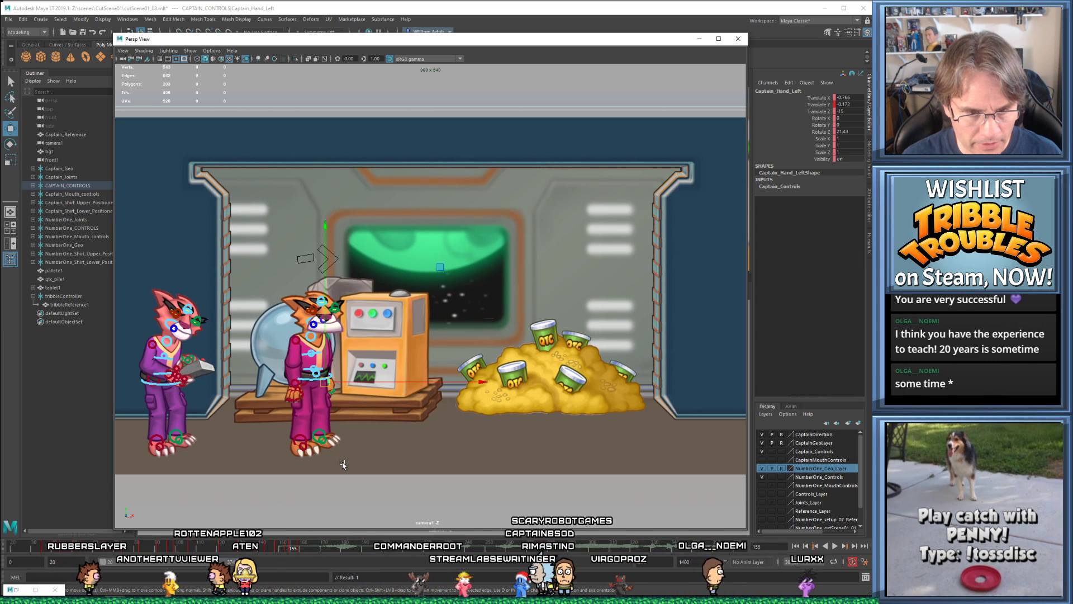
key("period")
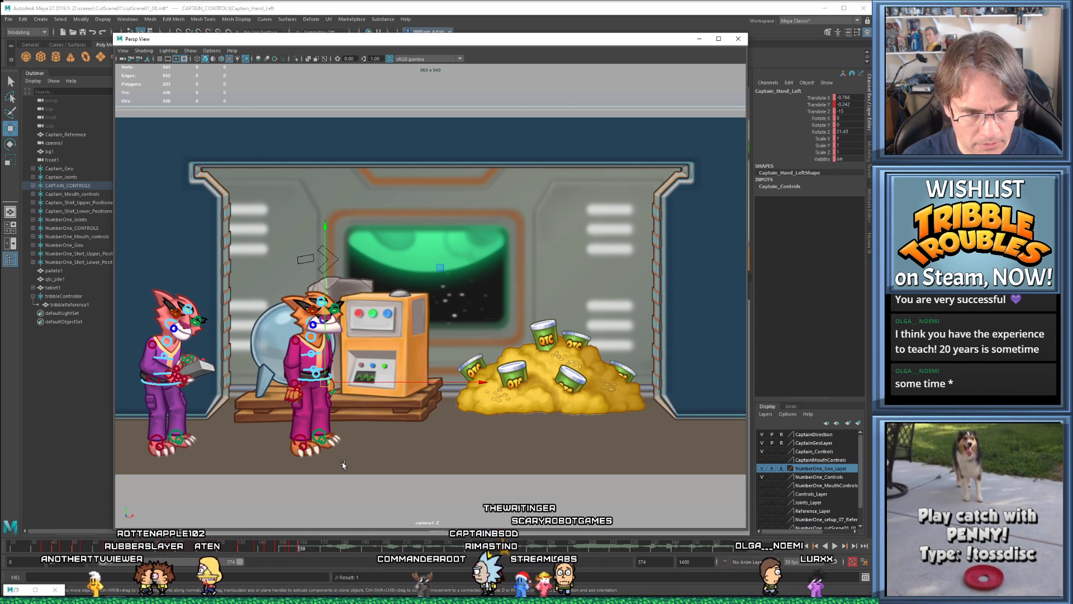
- Set the captain's left hand control to about Y -0.17 at frame 159, matching its pose at frame 155
key("alt+comma")
key("alt+comma")
key("alt+comma")
key("alt+comma")
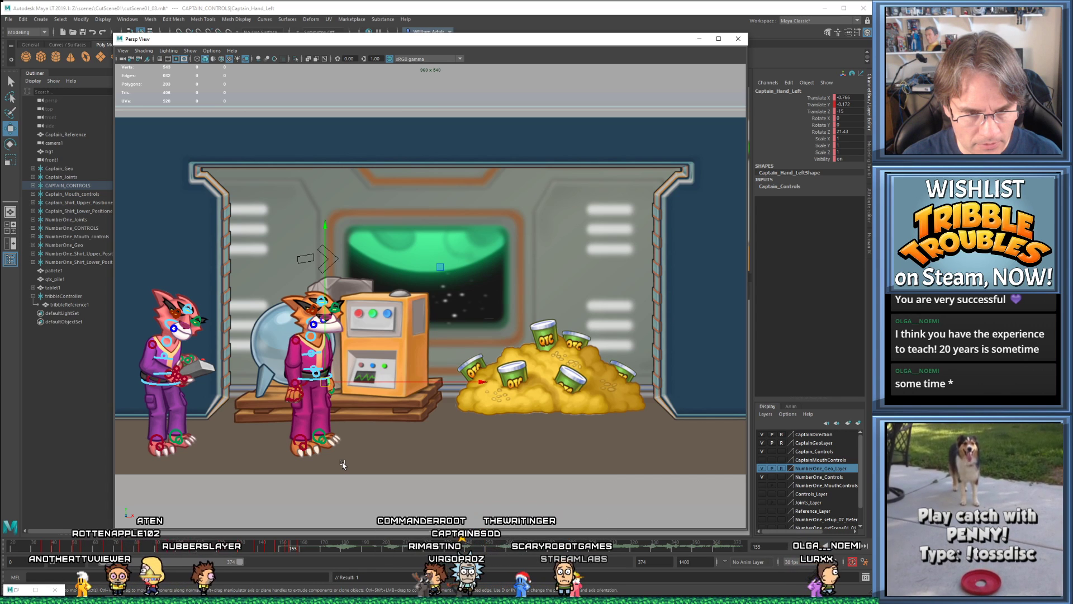
key("period")
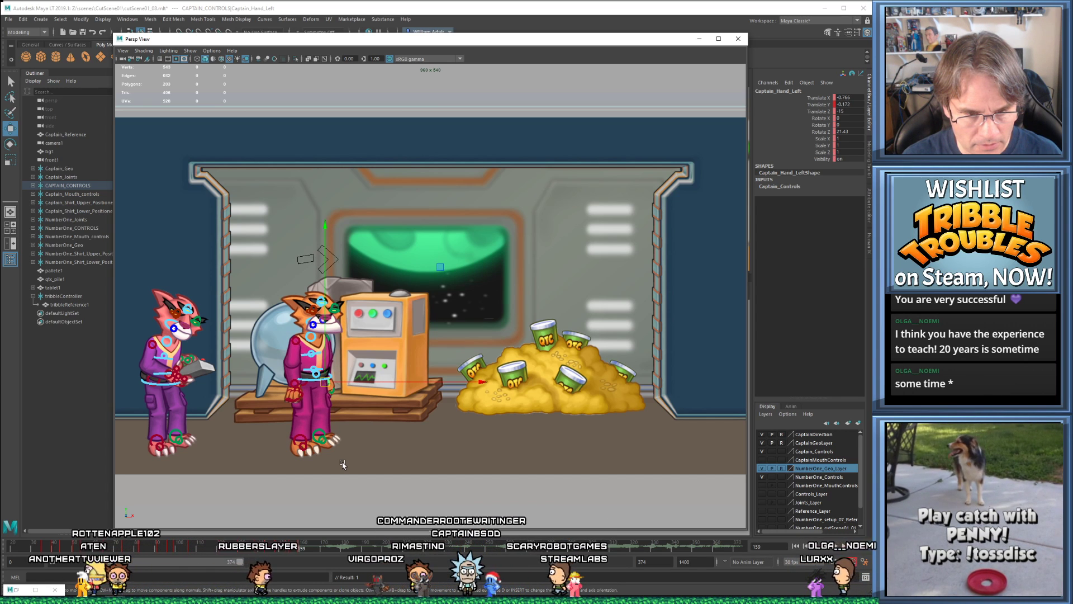
key("comma")
key("alt+period")
key("alt+period")
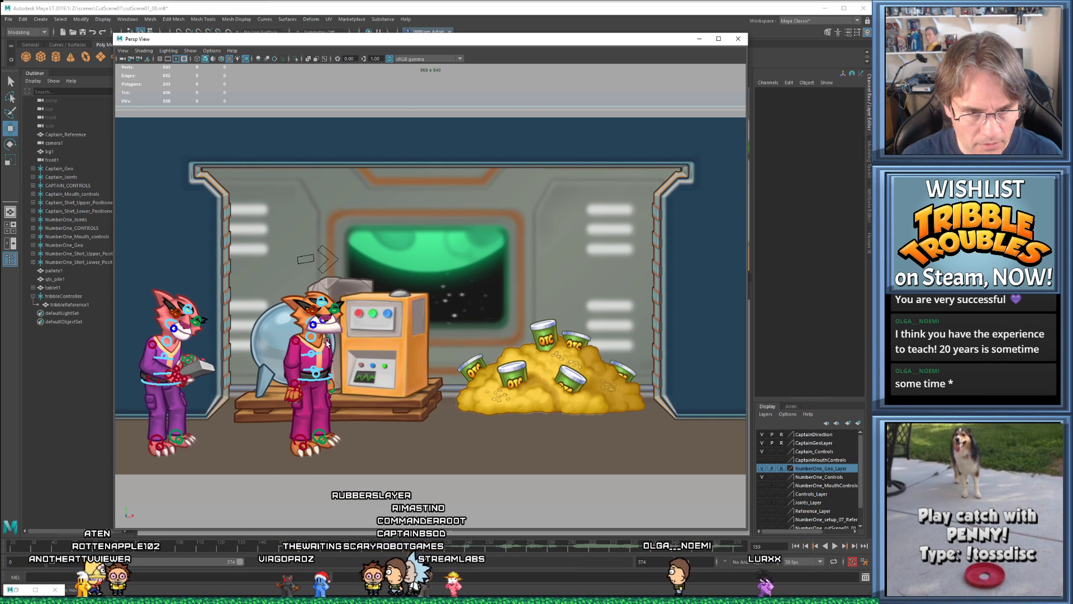
- Lower the captain's right shoulder control to about Y -0.89 at frame 159
left_click(329, 339)
left_click_drag(329, 339, 329, 340)
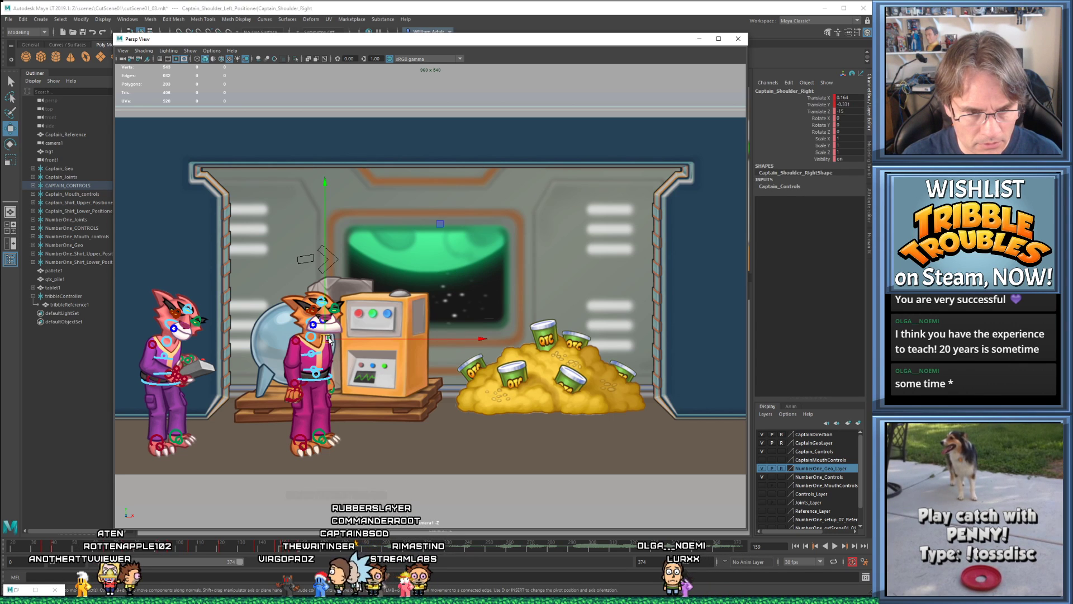
key("alt+Down")
key("alt+Down")
key("alt+Down")
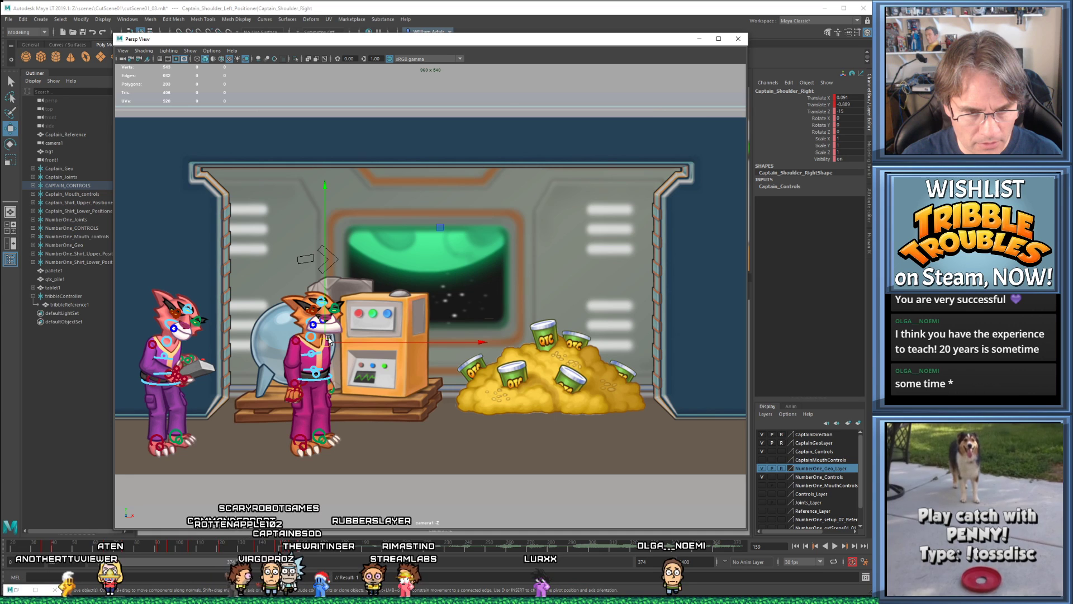
- Lower the captain's right shoulder control at frame 155 and compare the pose with frame 153
key("alt+Up")
key("alt+Up")
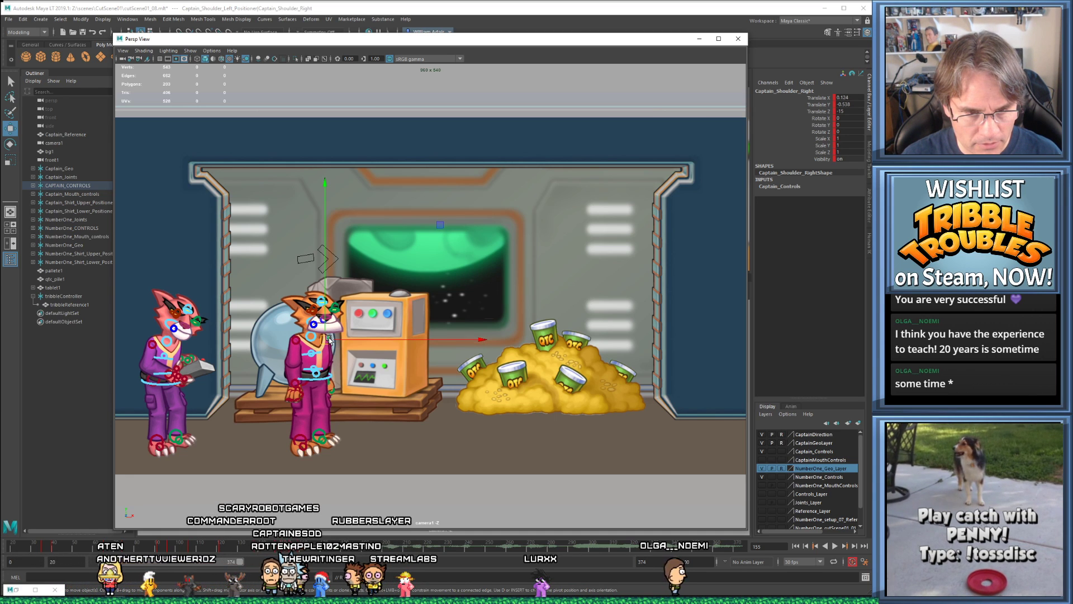
key("alt+Down")
key("alt+Down")
key("alt+Down")
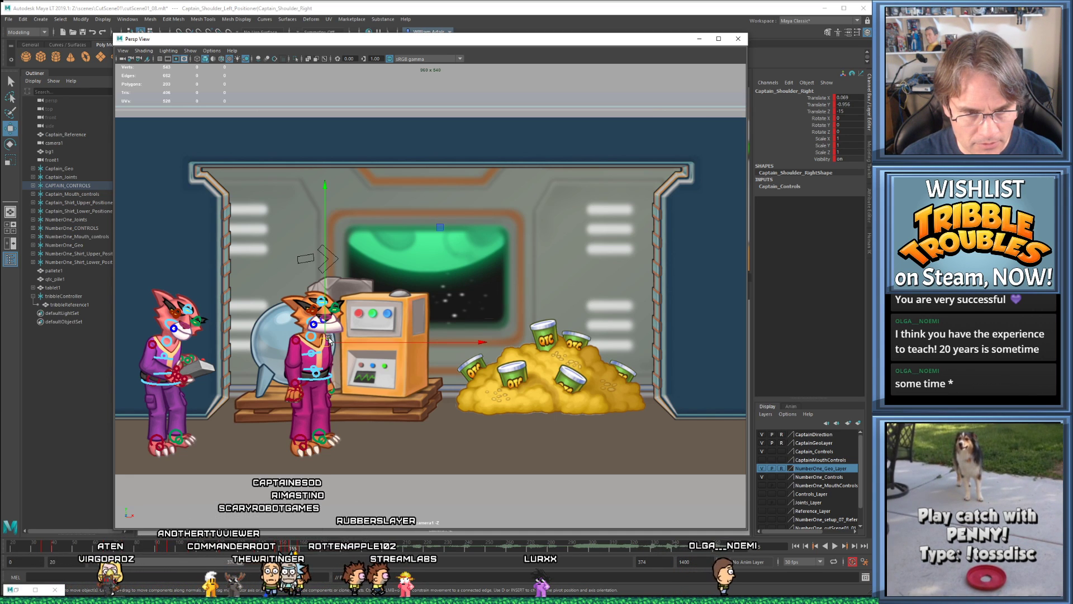
key("comma")
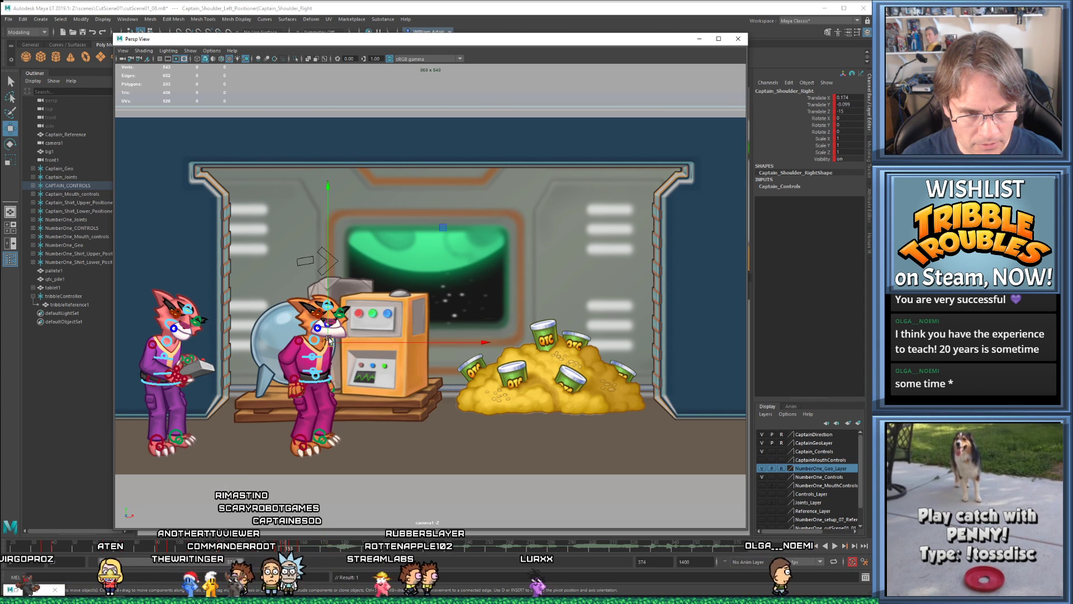
- Play the animation to check the shoulder, and lower the right shoulder control to about Y -0.65 at frame 154
key("alt+v")
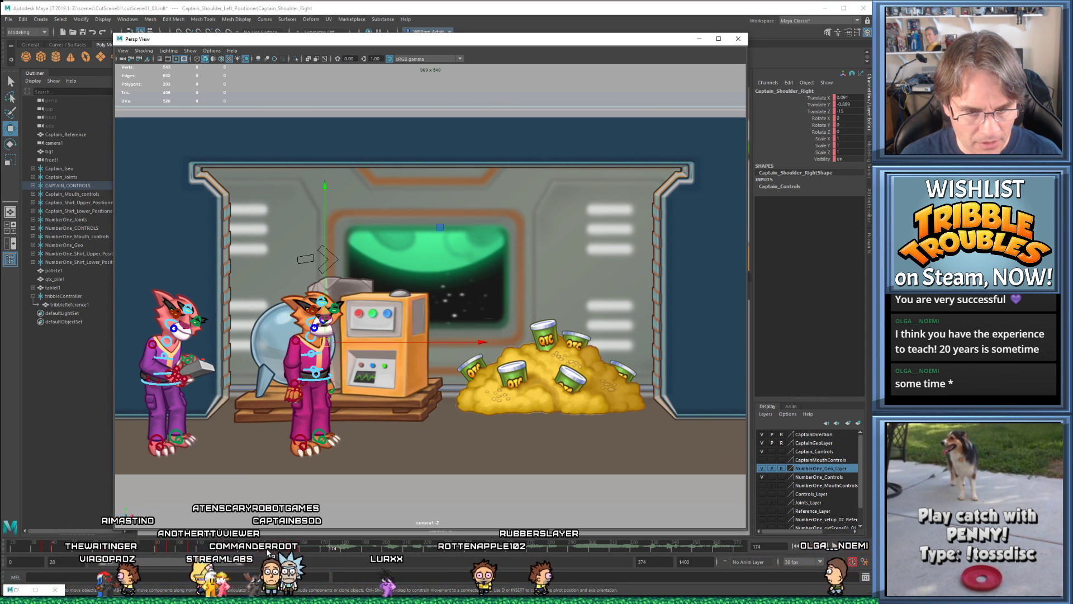
key("Escape")
key("alt+period")
key("alt+period")
key("alt+period")
key("alt+period")
key("alt+period")
key("alt+period")
key("alt+period")
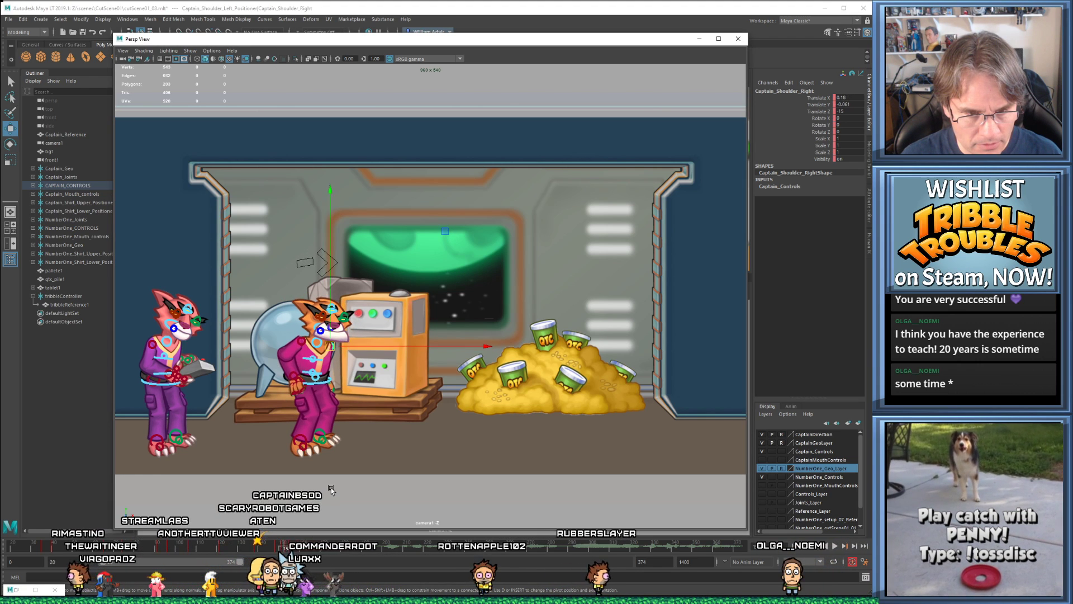
key("alt+Down")
key("alt+Down")
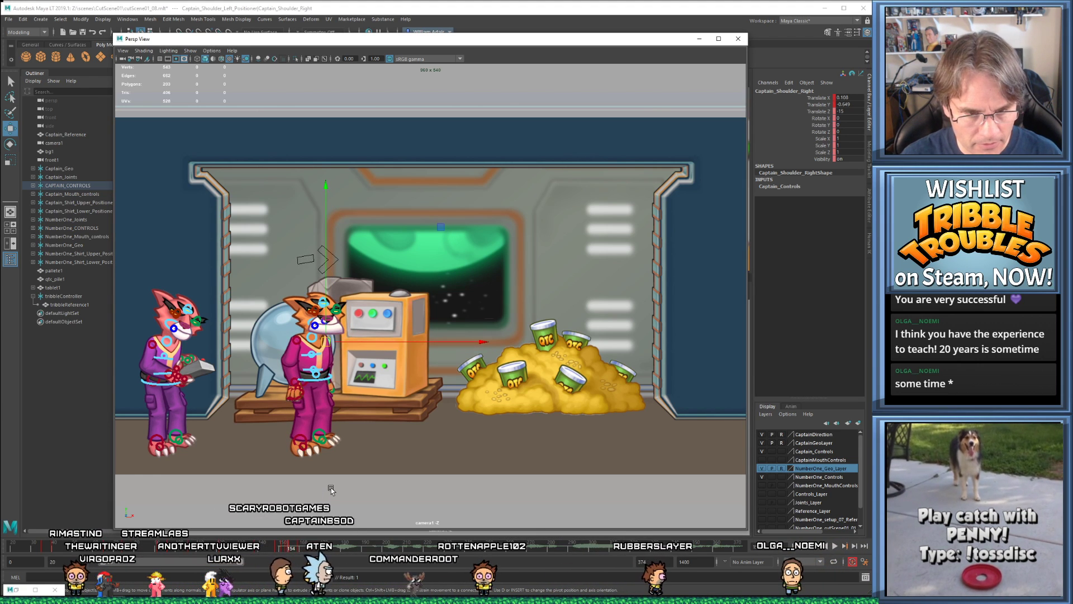
- Compare the right shoulder's pose around frame 154 with its neighbouring keys and play the cutscene to check the motion
key("comma")
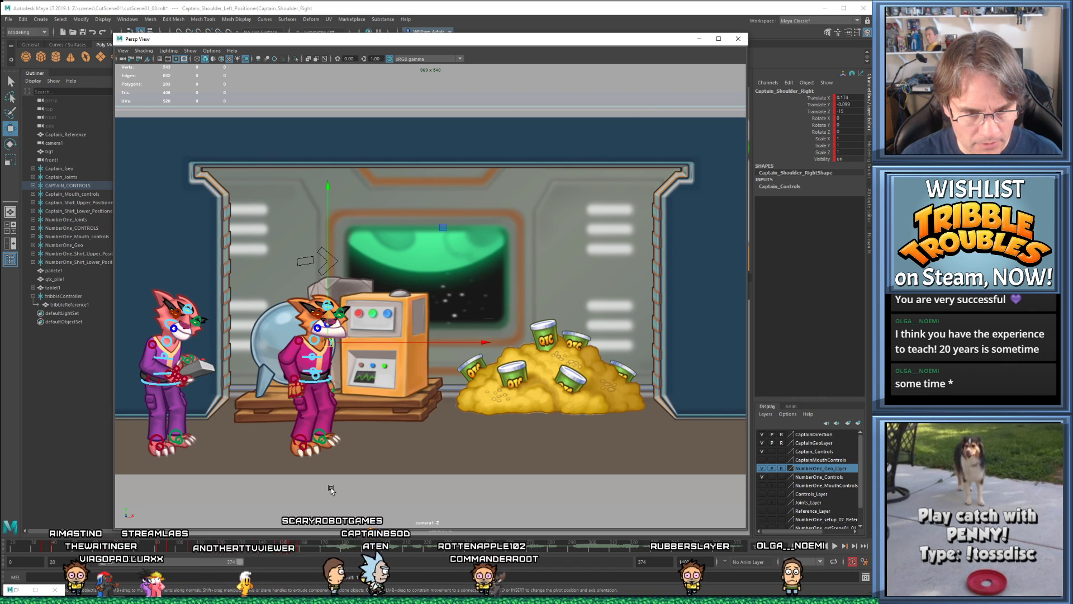
key("alt+period")
key("alt+period")
key("alt+v")
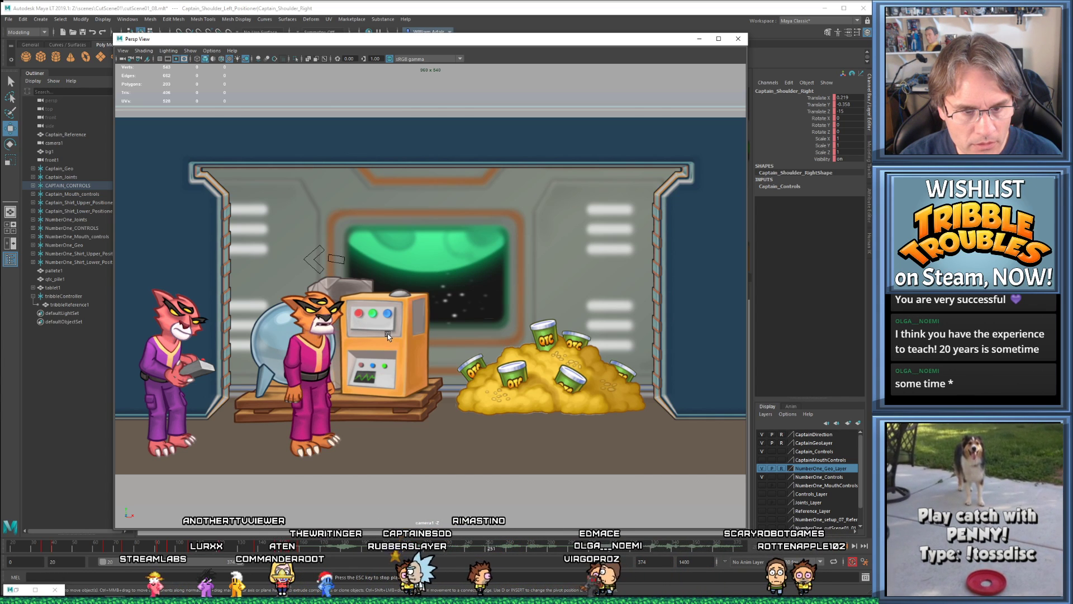
key("Escape")
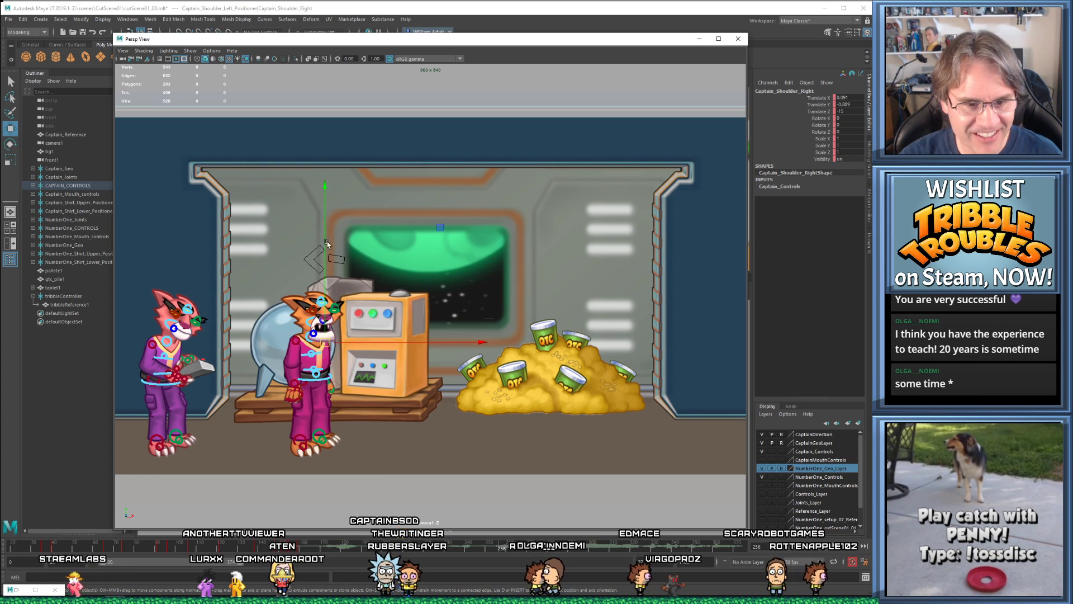
- Rewind and replay the cutscene several times in sections to review the captain's forward lean and turn
key("alt+shift+v")
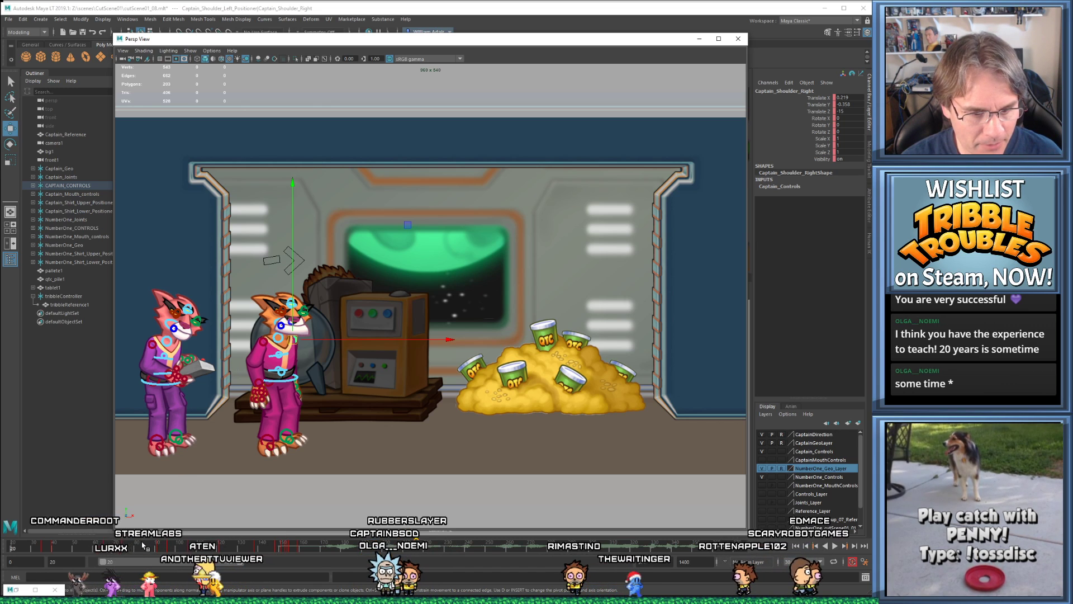
left_click_drag(166, 547, 178, 547)
key("alt+v")
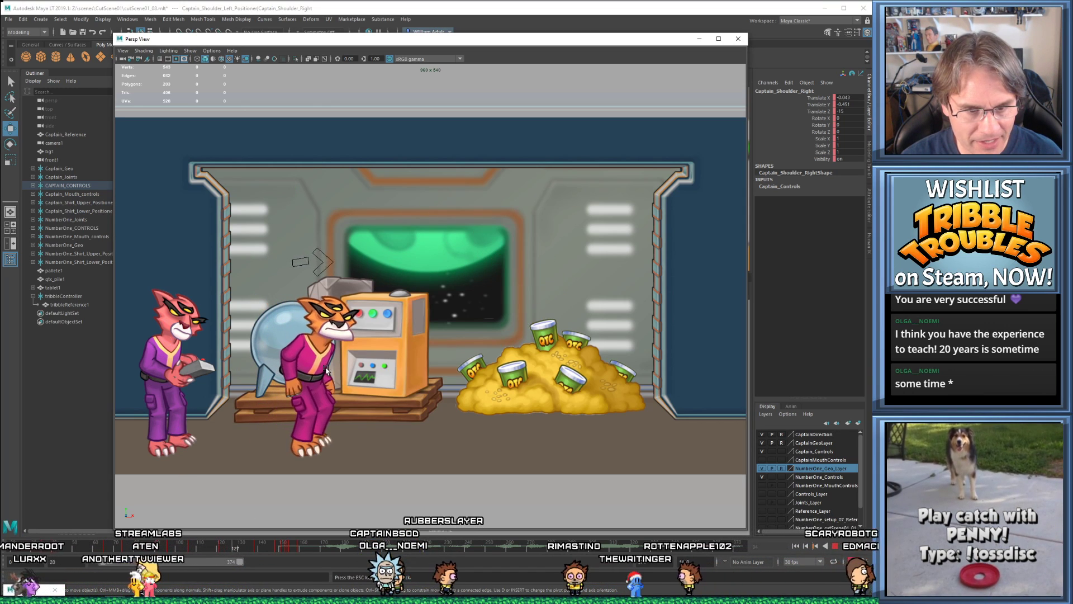
key("Escape")
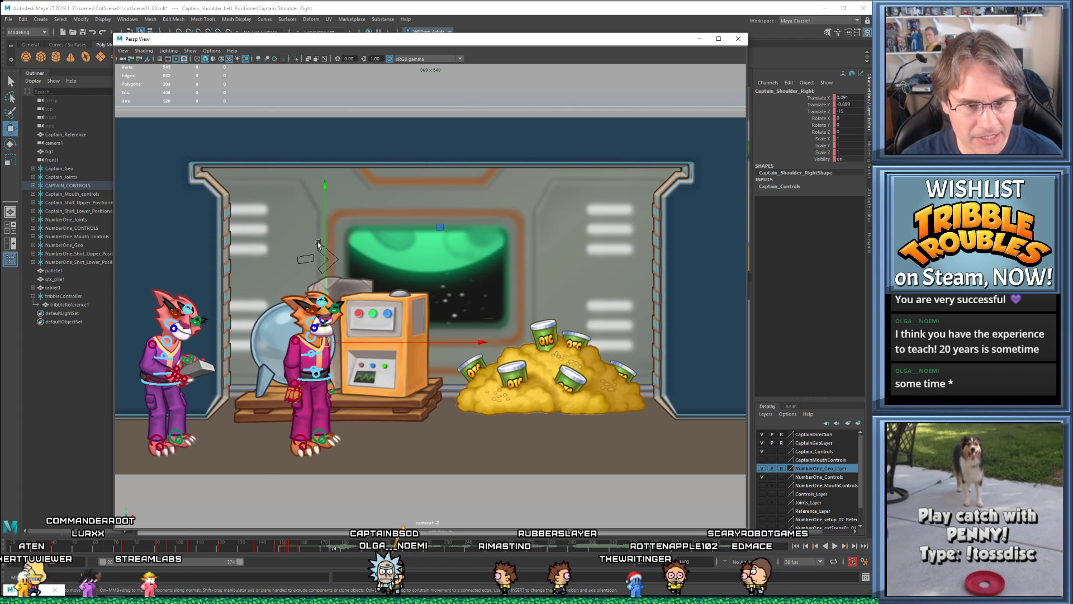
key("alt+v")
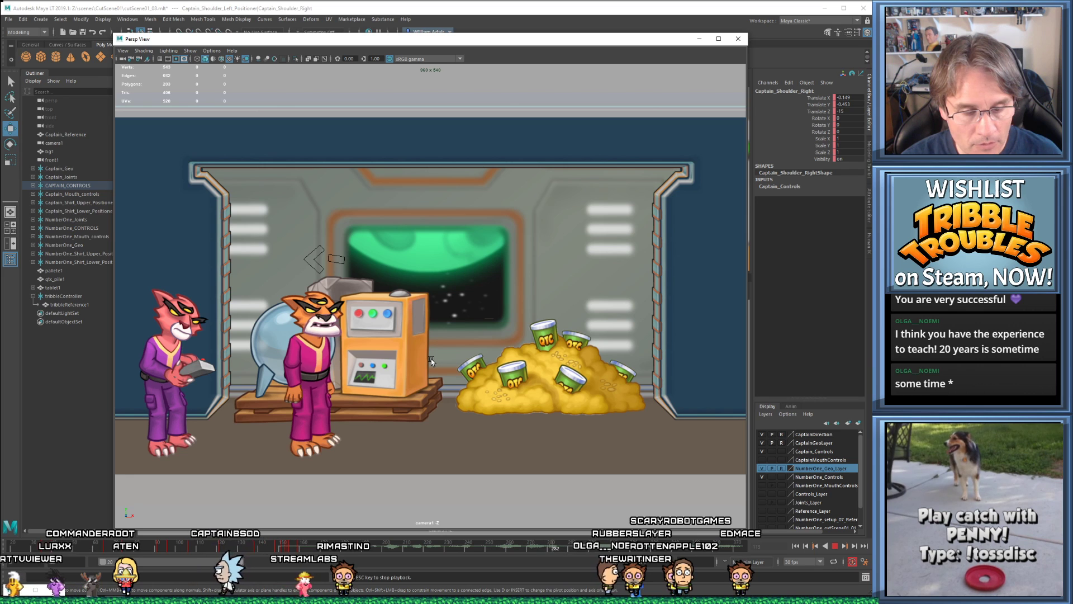
key("Escape")
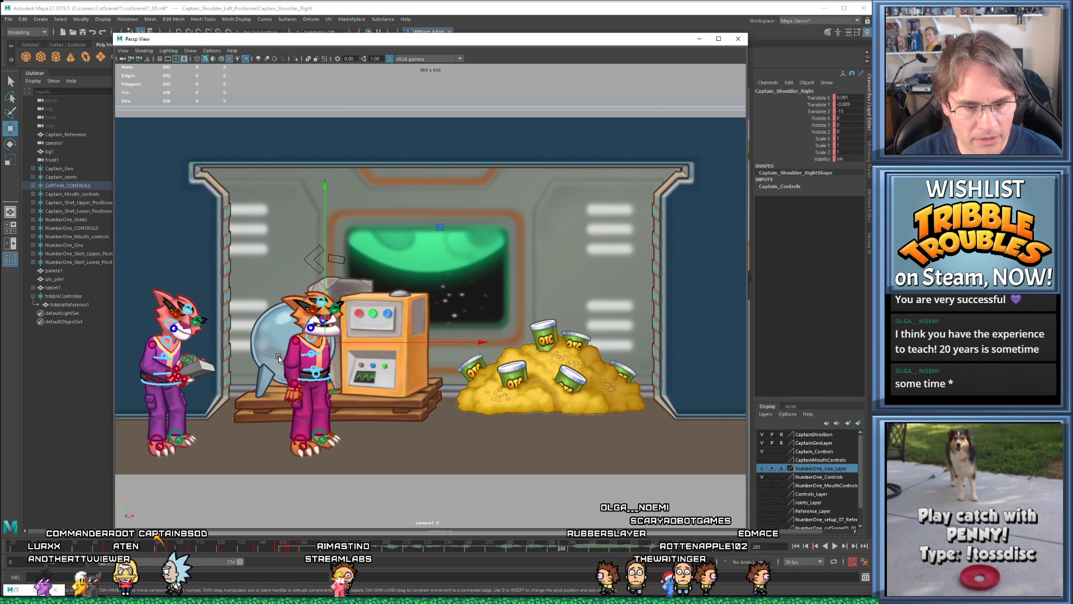
key("alt+v")
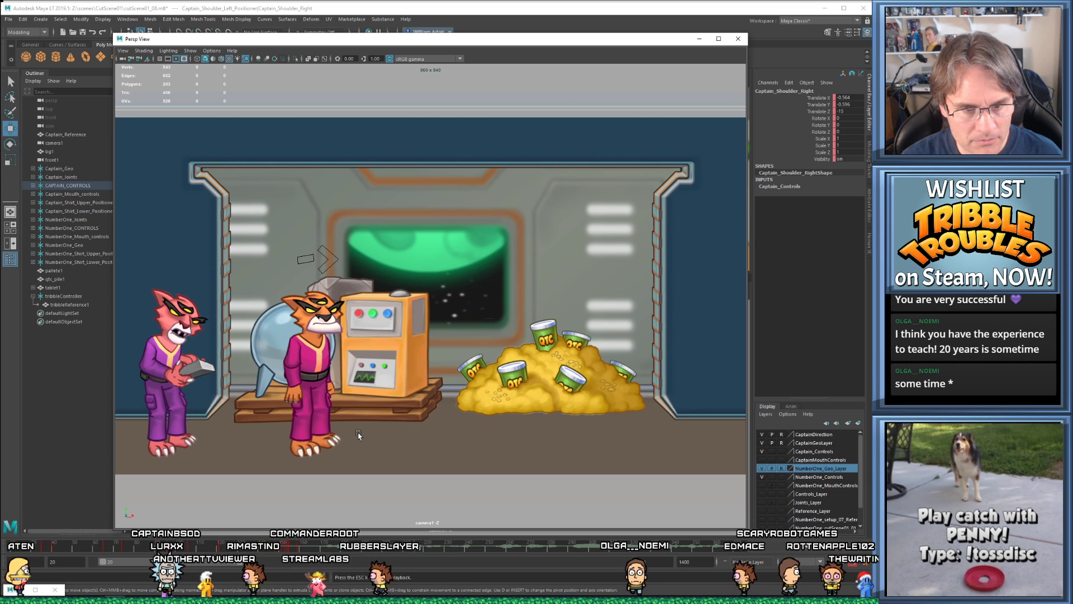
key("Escape")
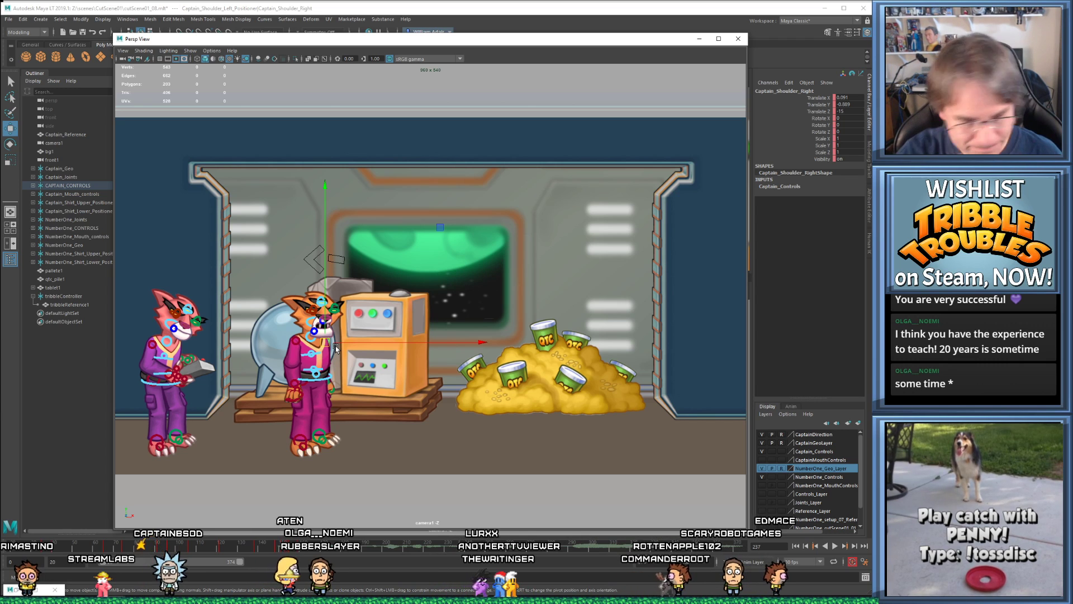
- Play the cutscene from the start, pausing to examine the captain's reaction to the flying tribble
key("comma")
key("alt+v")
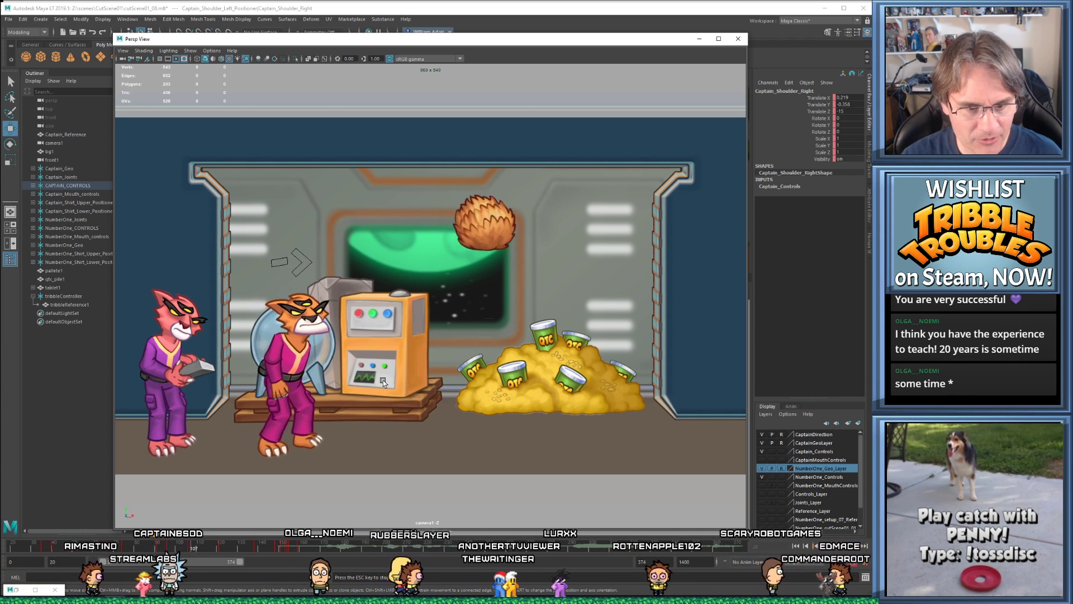
key("alt+v")
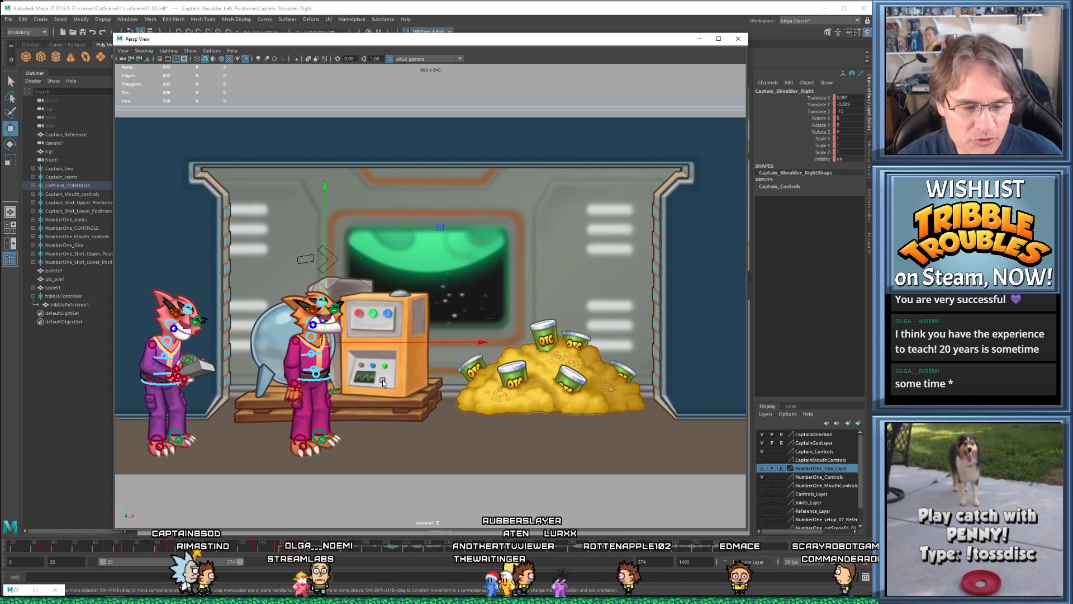
key("alt+shift+v")
key("alt+v")
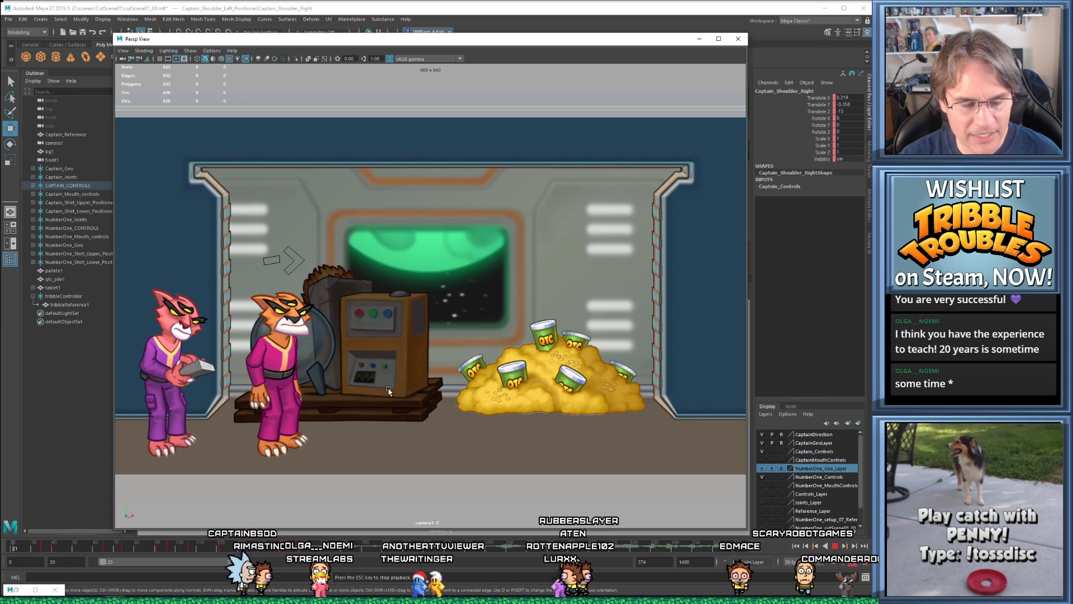
key("alt+v")
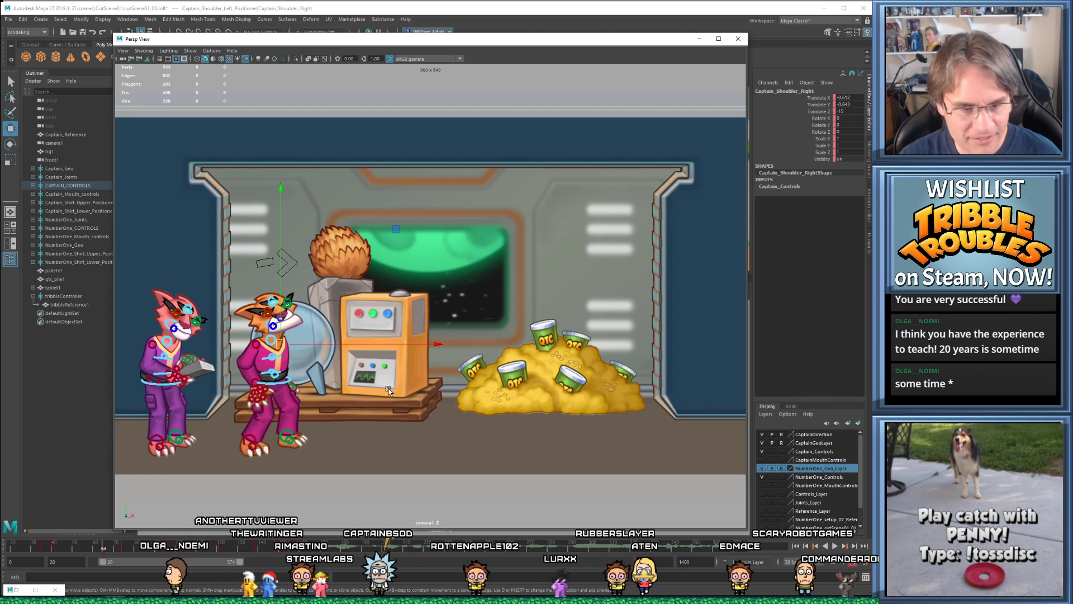
key("alt+v")
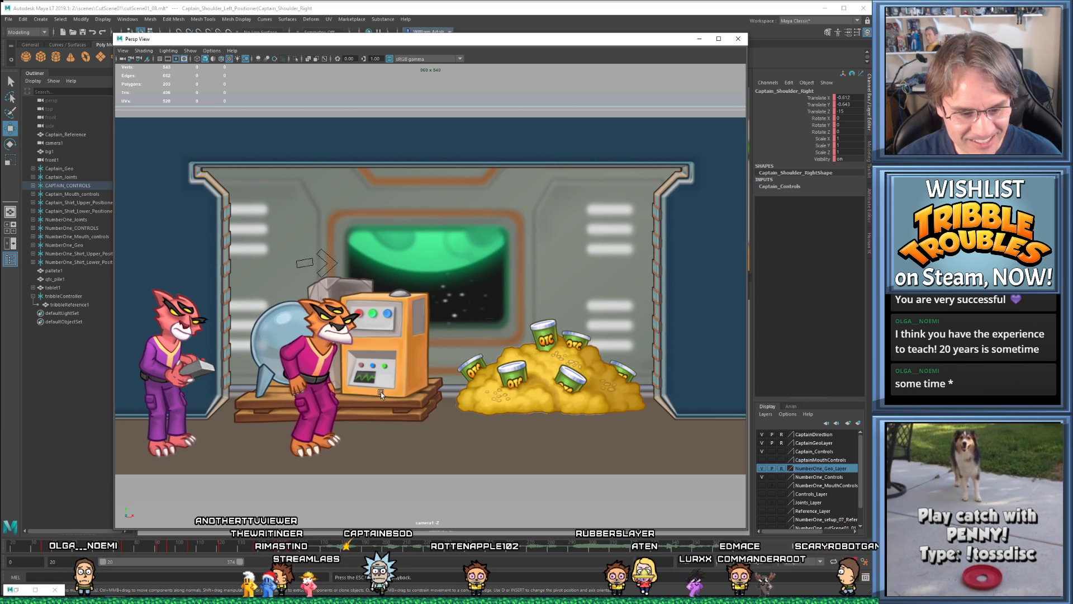
key("alt+v")
left_click(191, 542)
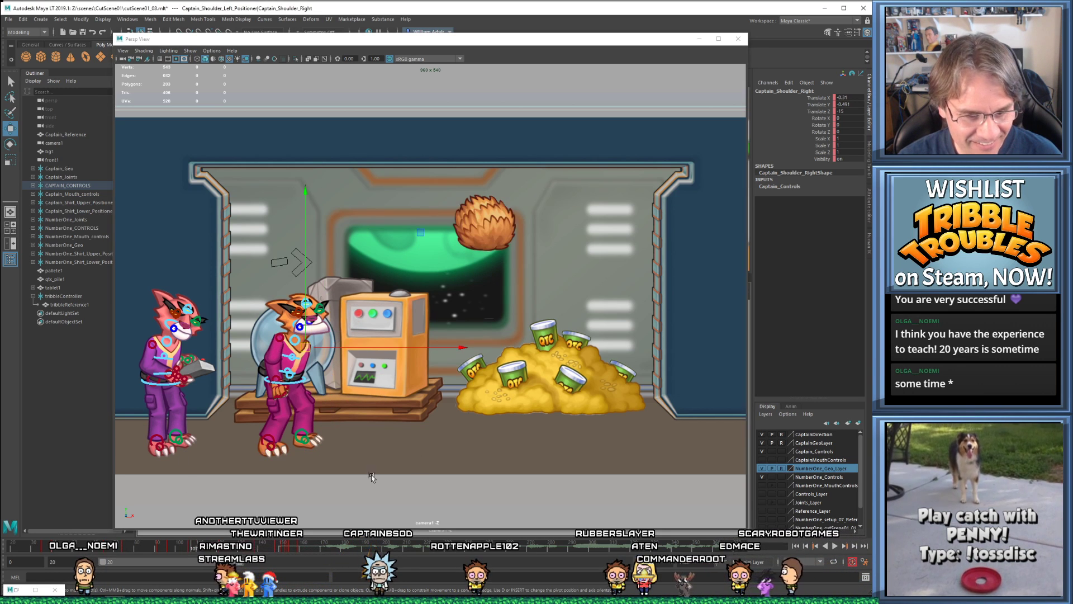
- Replay the captain's reaction to the tribble once more and save the scene
key("alt+v")
key("alt+v")
key("alt+v")
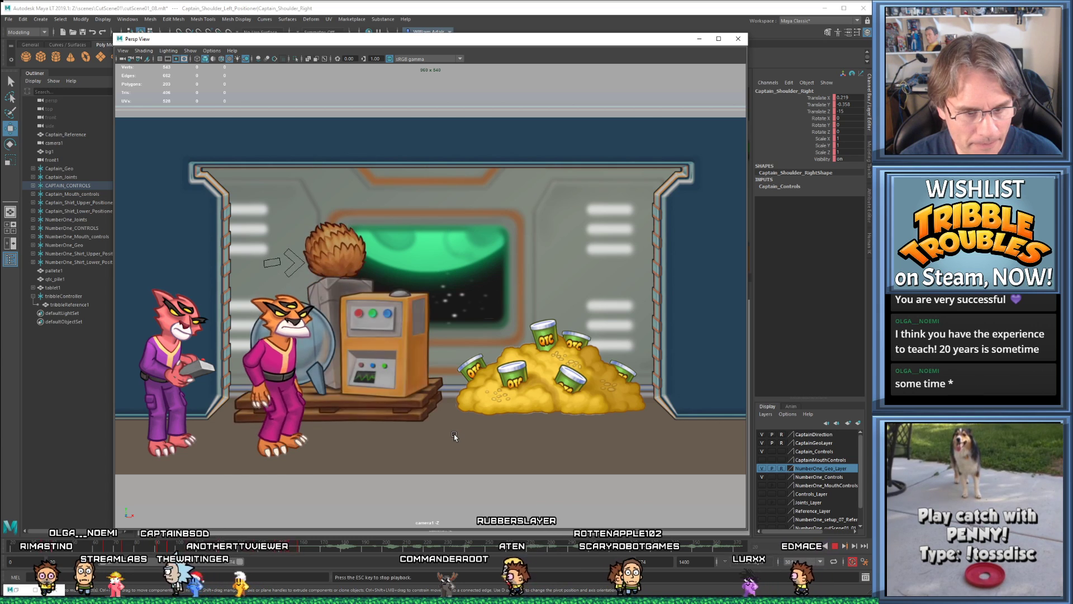
key("Escape")
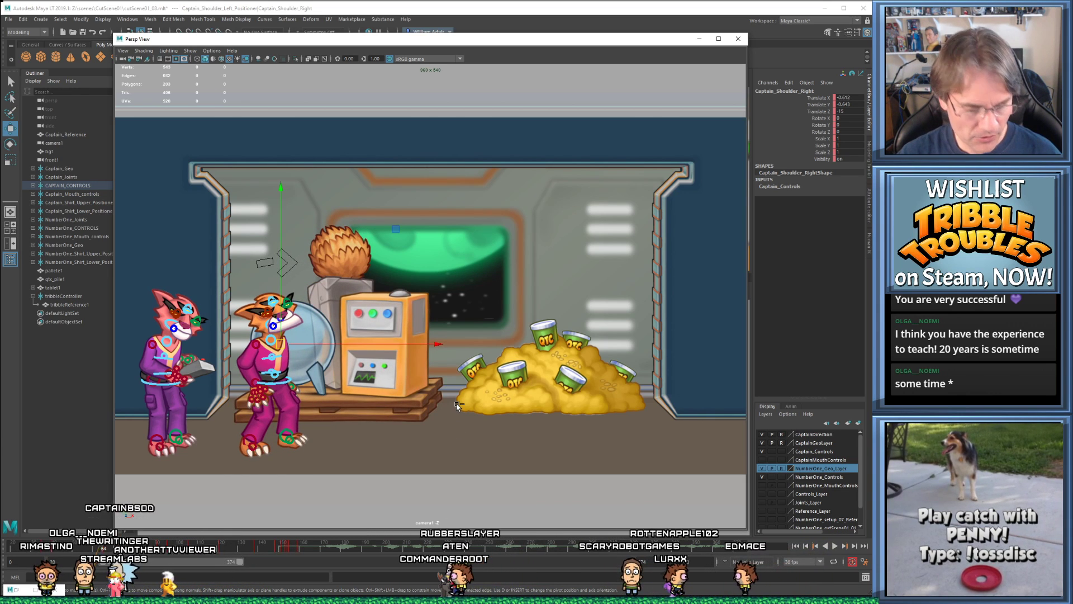
key("ctrl+s")
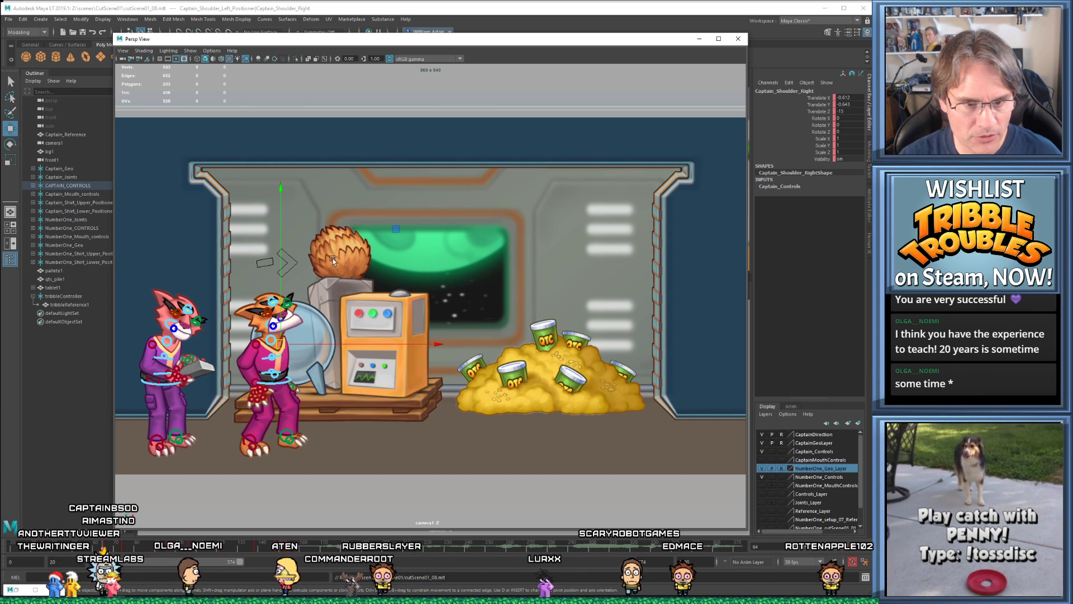
- Replay the tribble's bounce off the crates in short bursts to judge its timing against the captain's movement
key("alt+v")
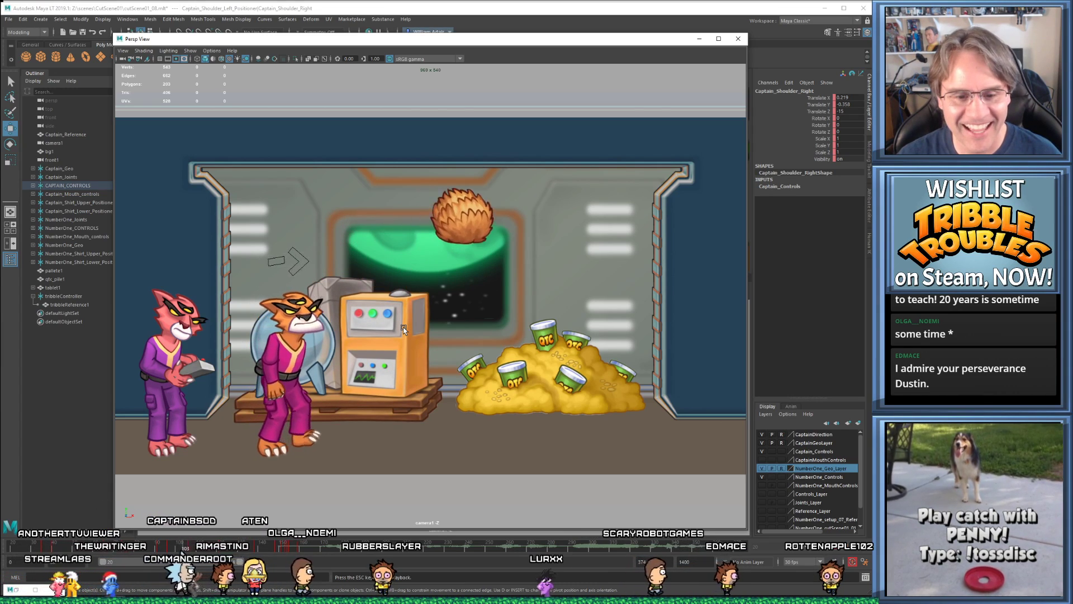
key("Escape")
key("alt+v")
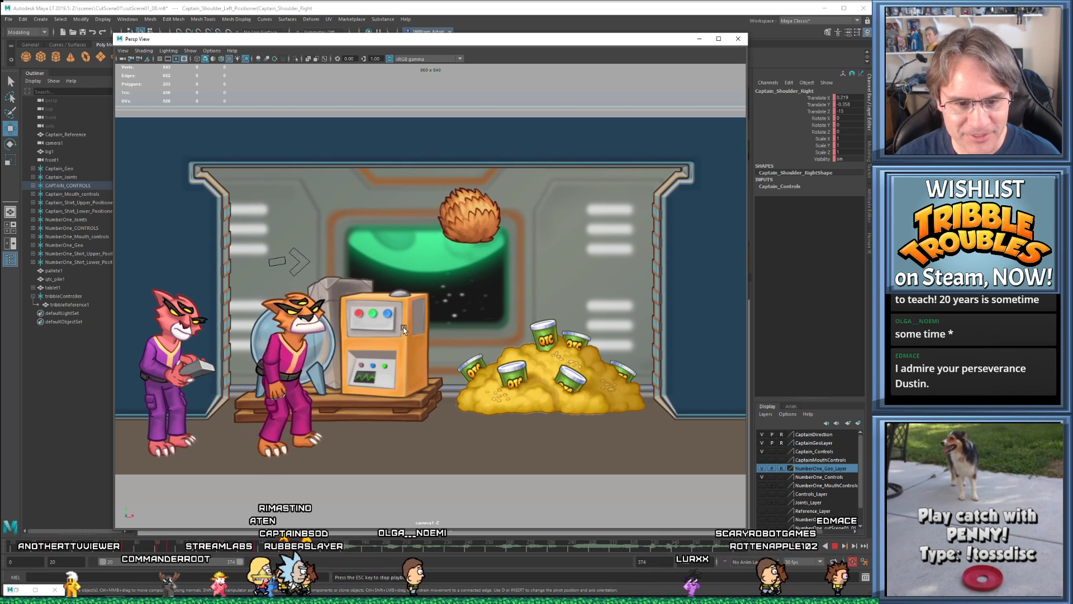
key("Escape")
key("alt+v")
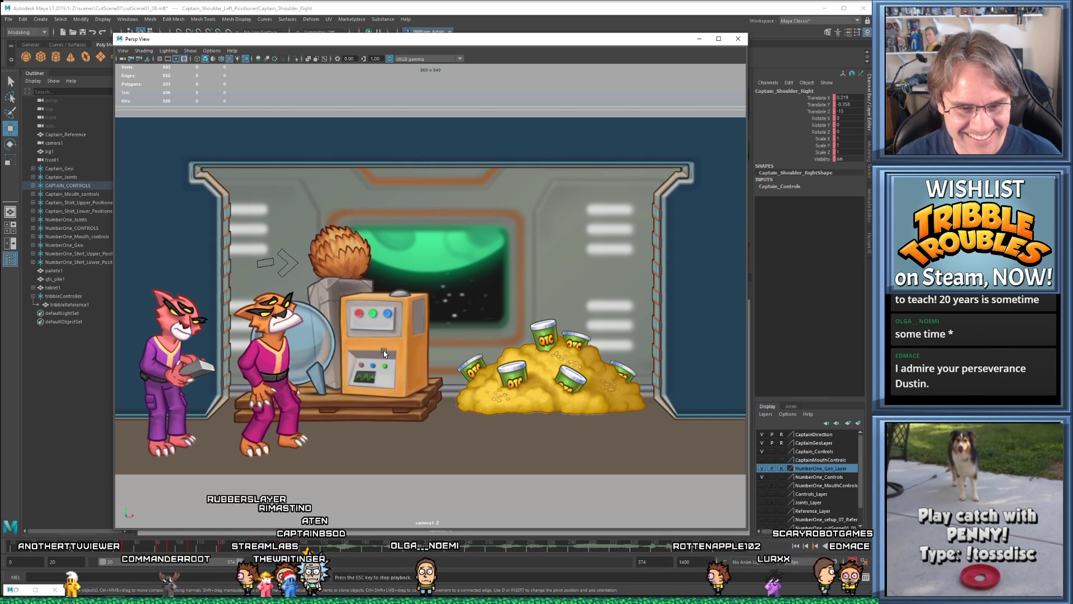
key("Escape")
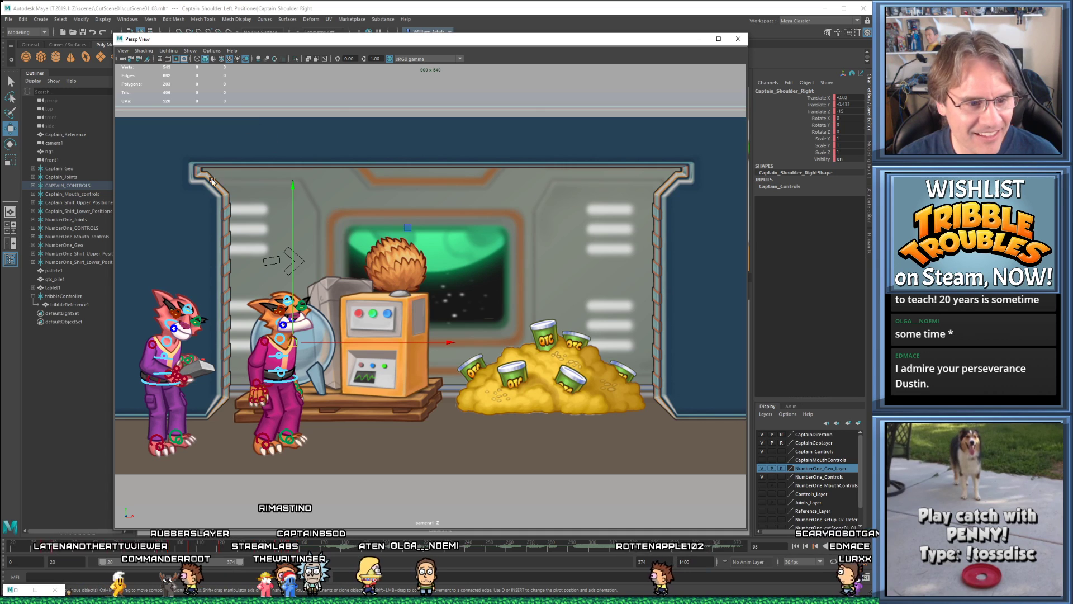
- Select tribbleController and step back and forth through its keys around frames 87–94 to examine the landing on the orange machine
left_click(63, 295)
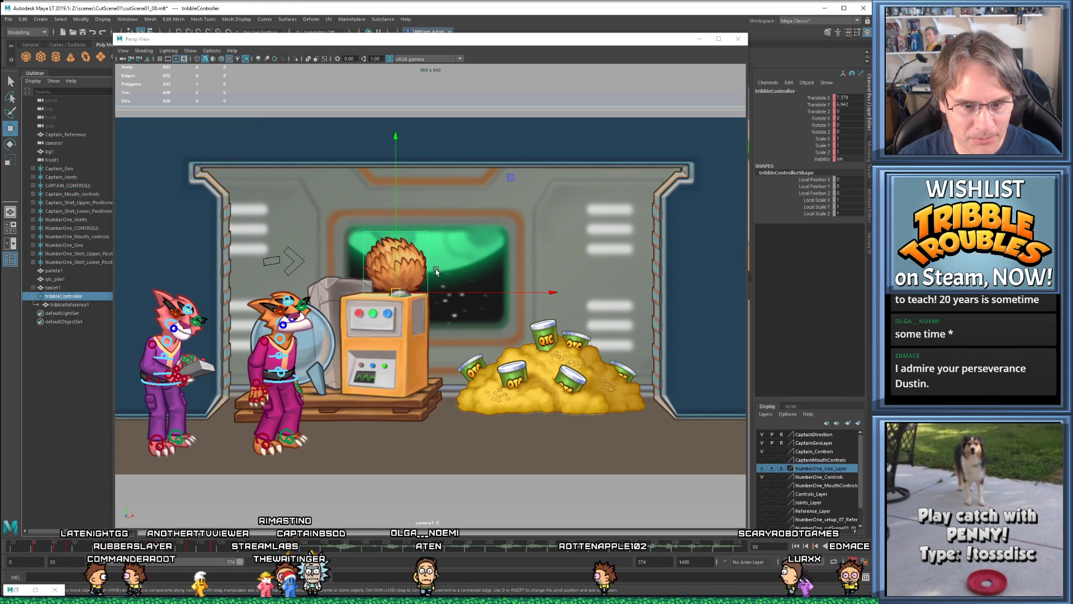
key("comma")
key("comma")
key("period")
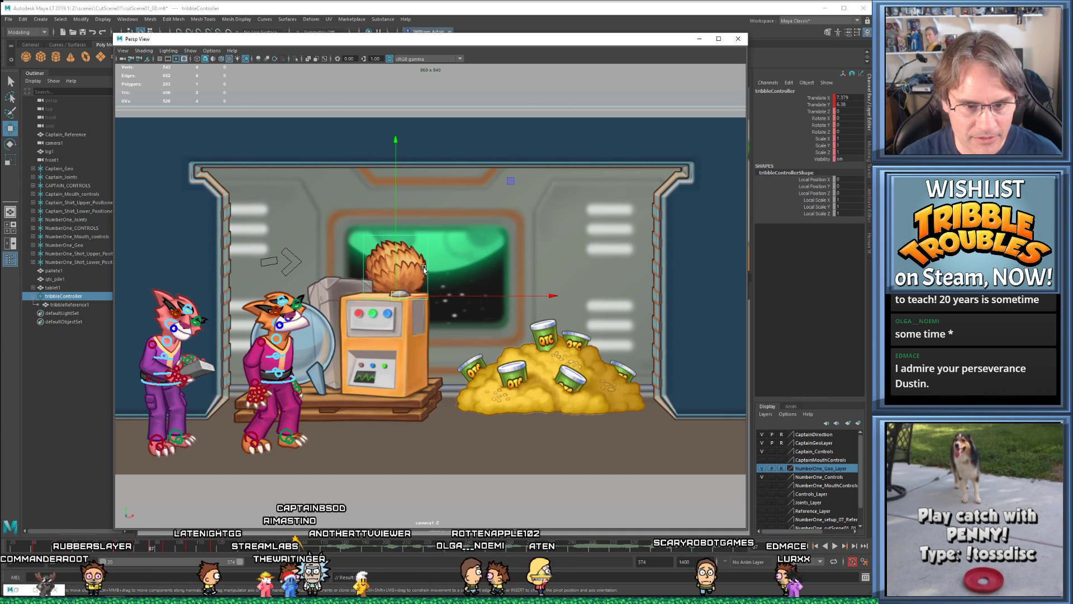
key("period")
key("comma")
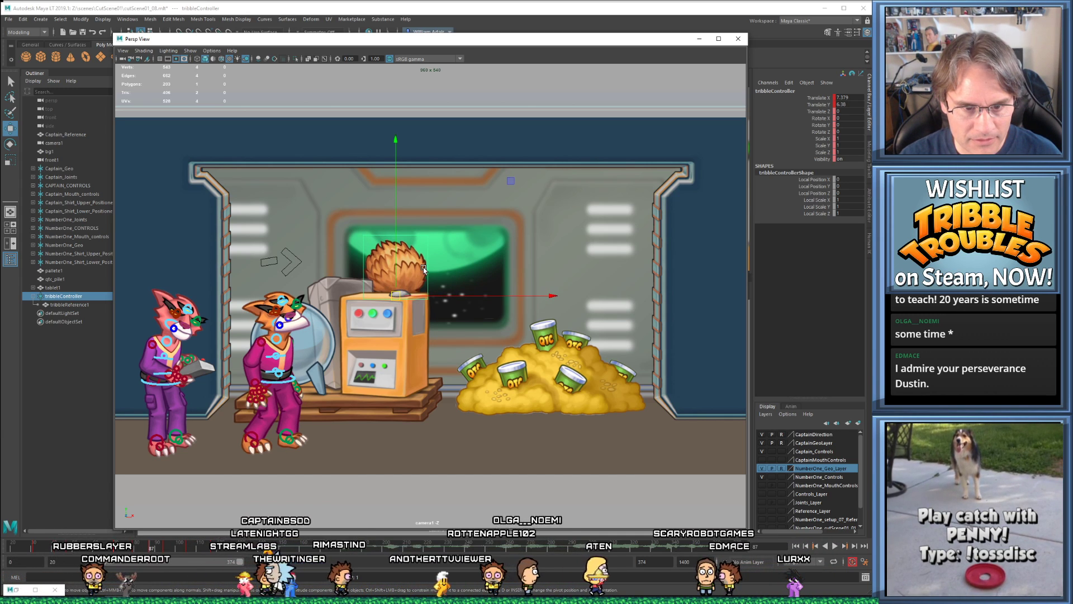
key("comma")
key("period")
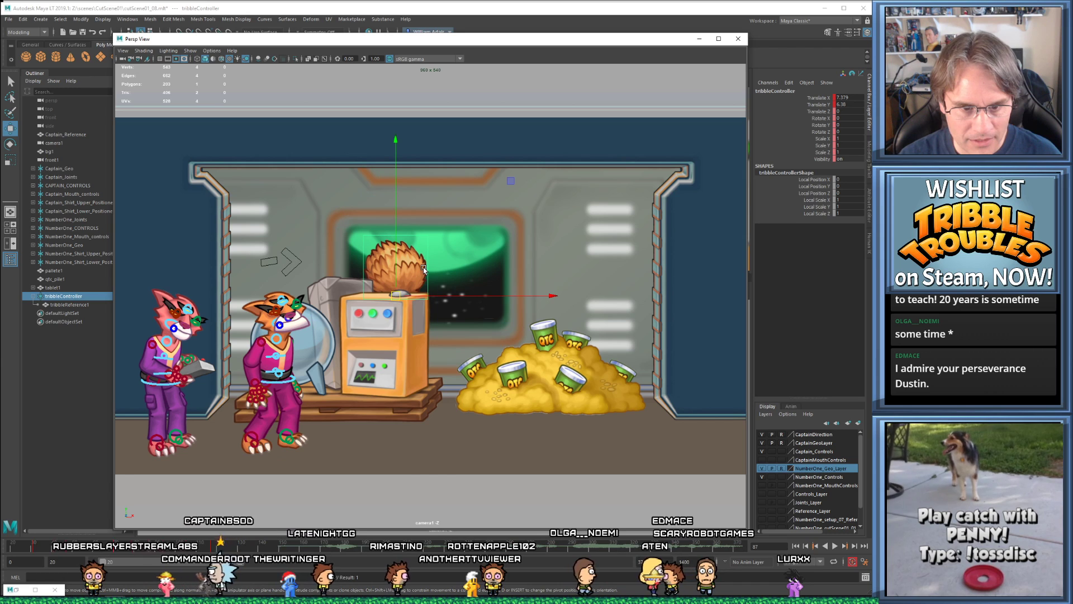
key("period")
key("comma")
key("period")
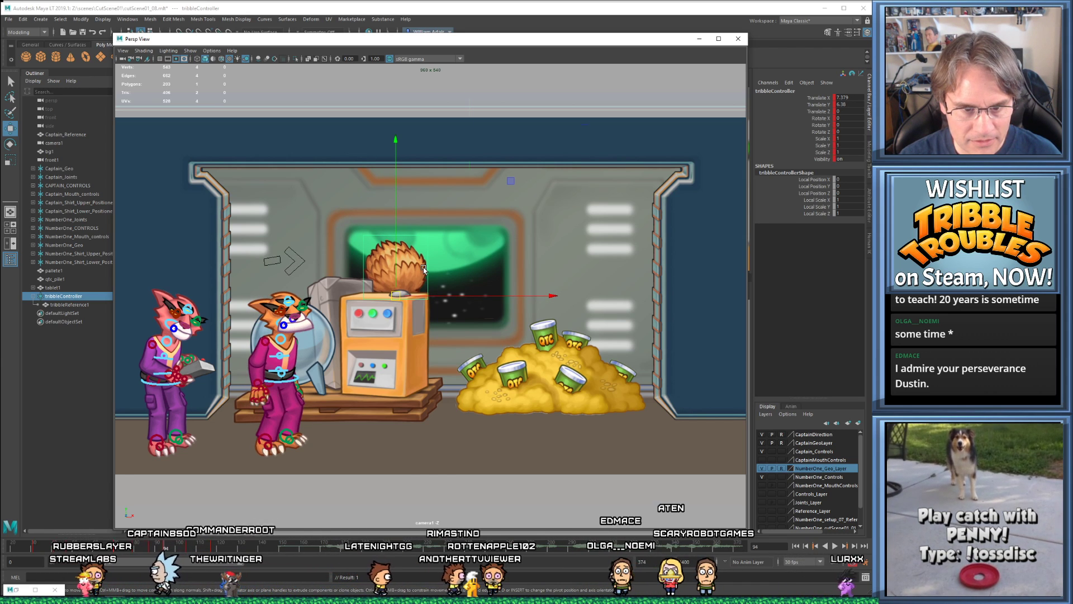
key("period")
- Play the cutscene from the start to review the tribble's jumps, rewind it and clear the selection
key("alt+shift+v")
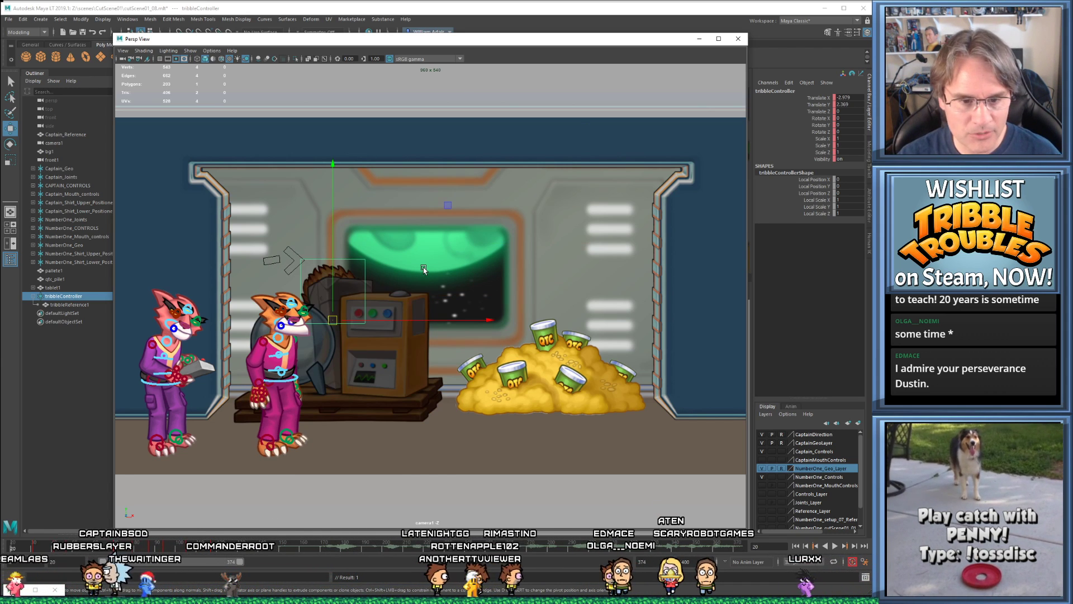
key("alt+v")
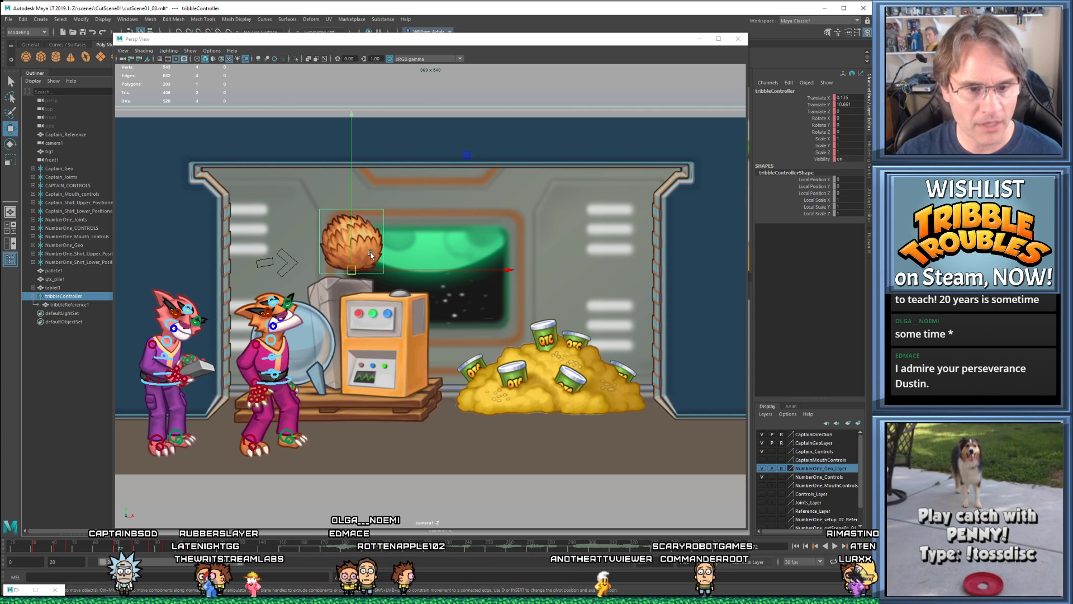
key("alt+v")
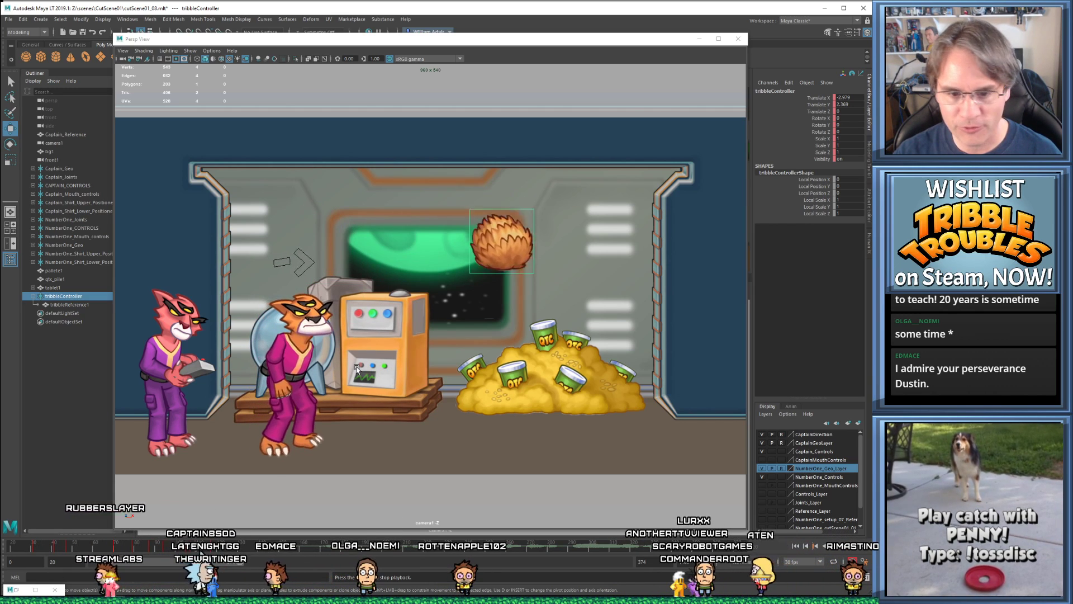
key("Escape")
key("alt+shift+v")
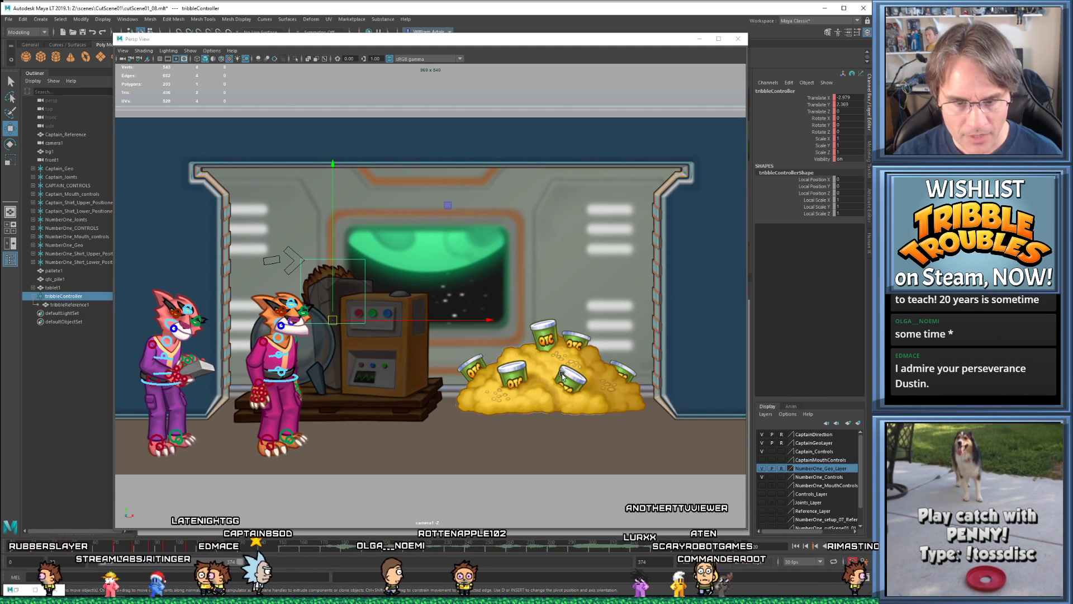
left_click(556, 381)
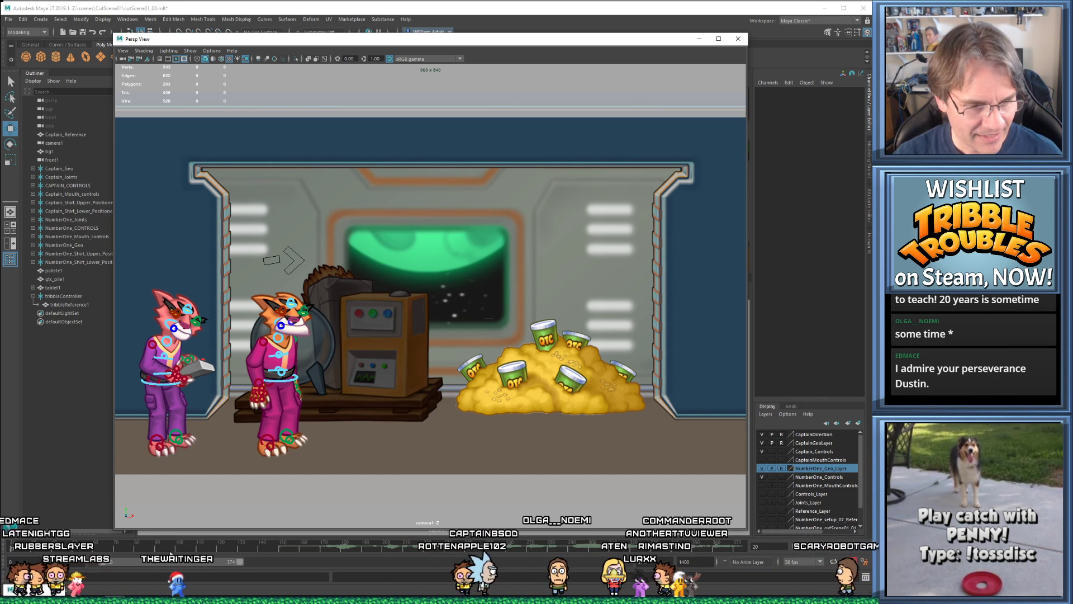
- Go to frame 90, create a new locator and parent it under tribbleController
left_click_drag(142, 549, 172, 550)
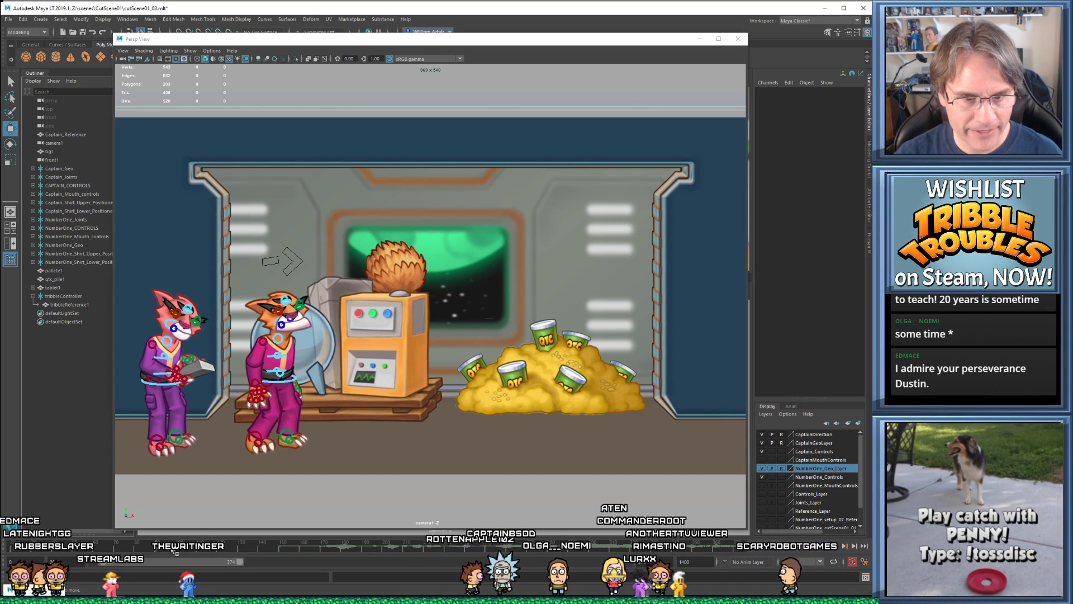
left_click(63, 297)
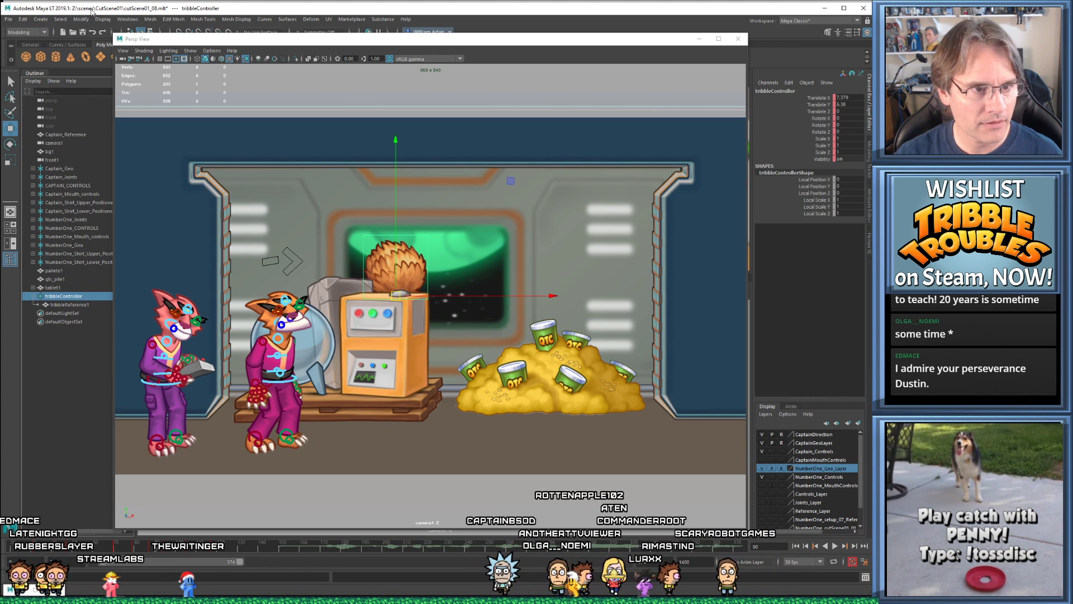
left_click(706, 38)
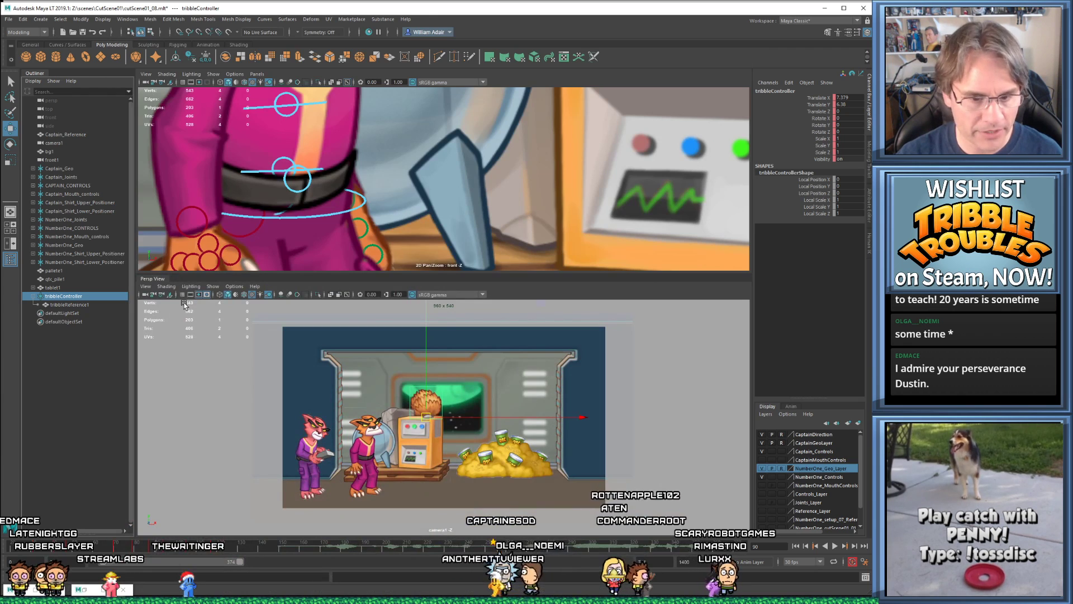
left_click(43, 19)
left_click(84, 134)
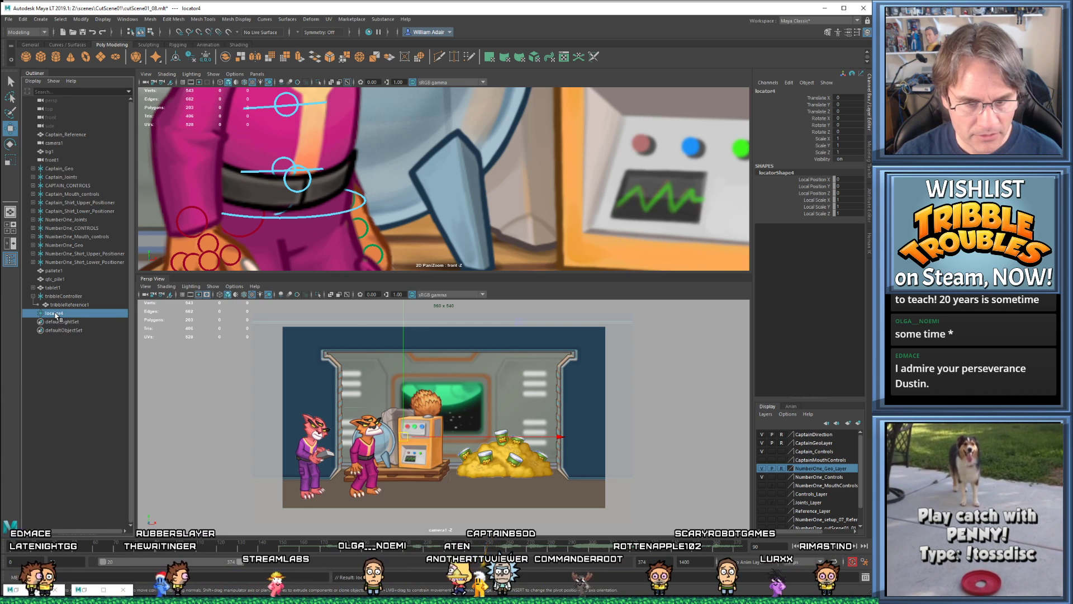
middle_click_drag(56, 313, 65, 296)
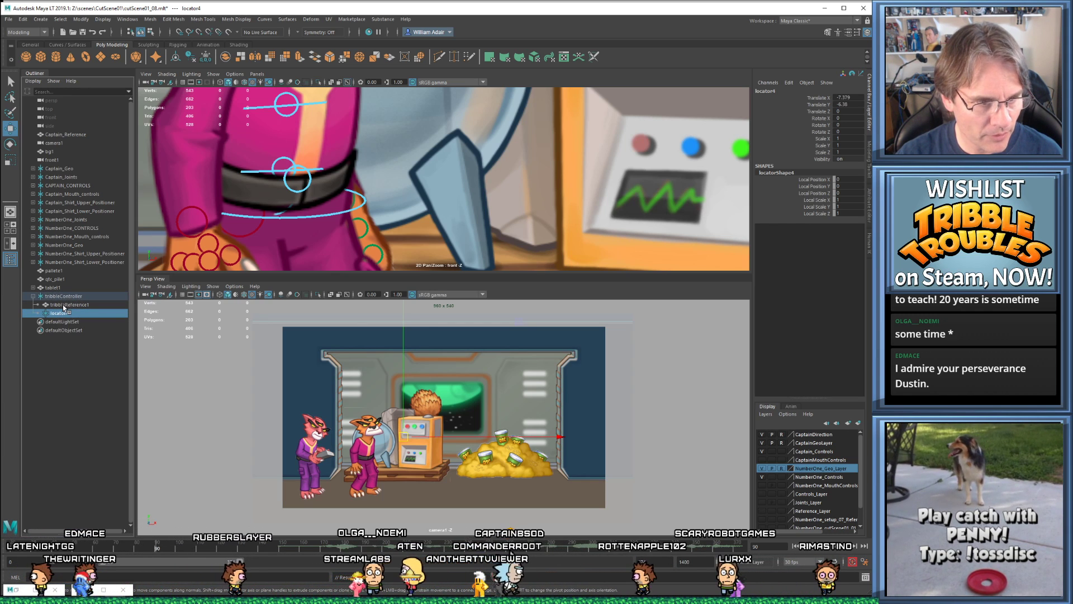
- Set the locator's Translate X and Translate Y to 0 so it sits on tribbleController's pivot
double_click(848, 97)
type("0")
key("Tab")
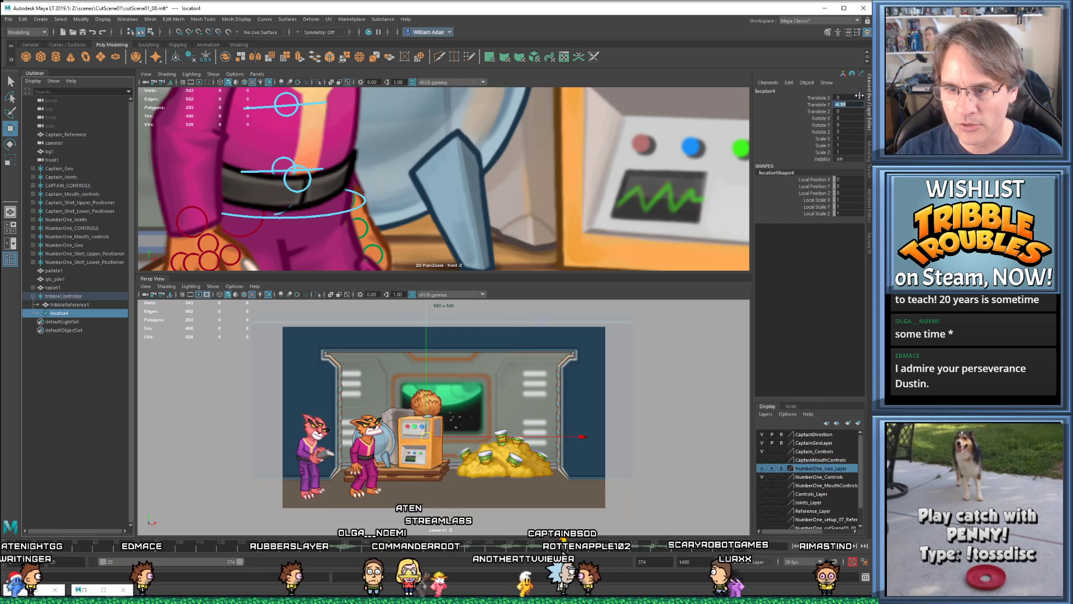
type("0")
key("Tab")
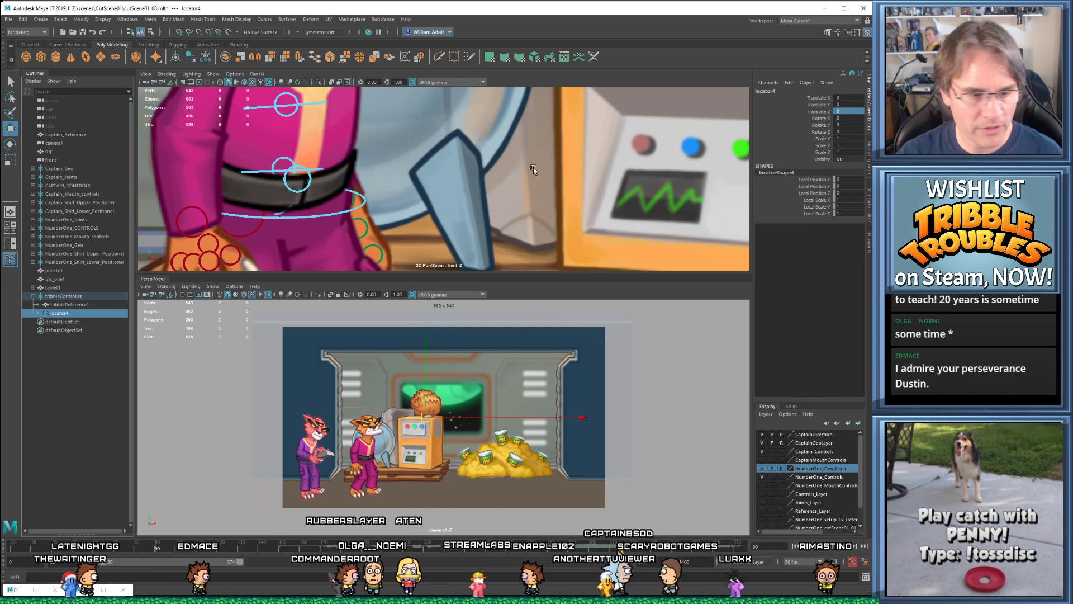
- Frame the locator beneath the tribble and rename it as tribbleScaler
key("f")
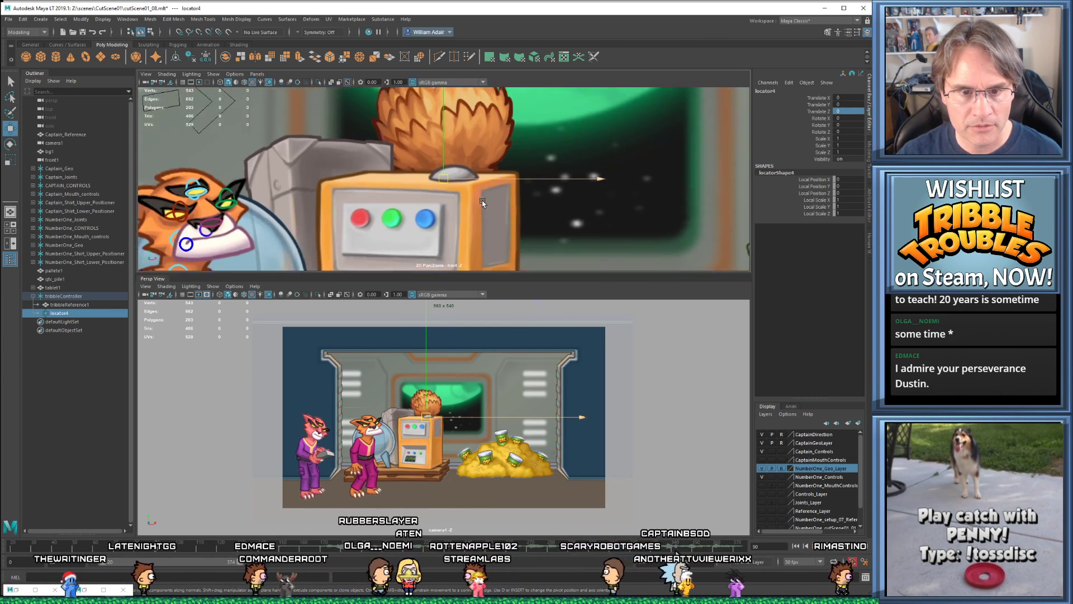
middle_click_drag(483, 200, 487, 204, "alt")
scroll(488, 203, "up", 3)
scroll(488, 211, "down", 2)
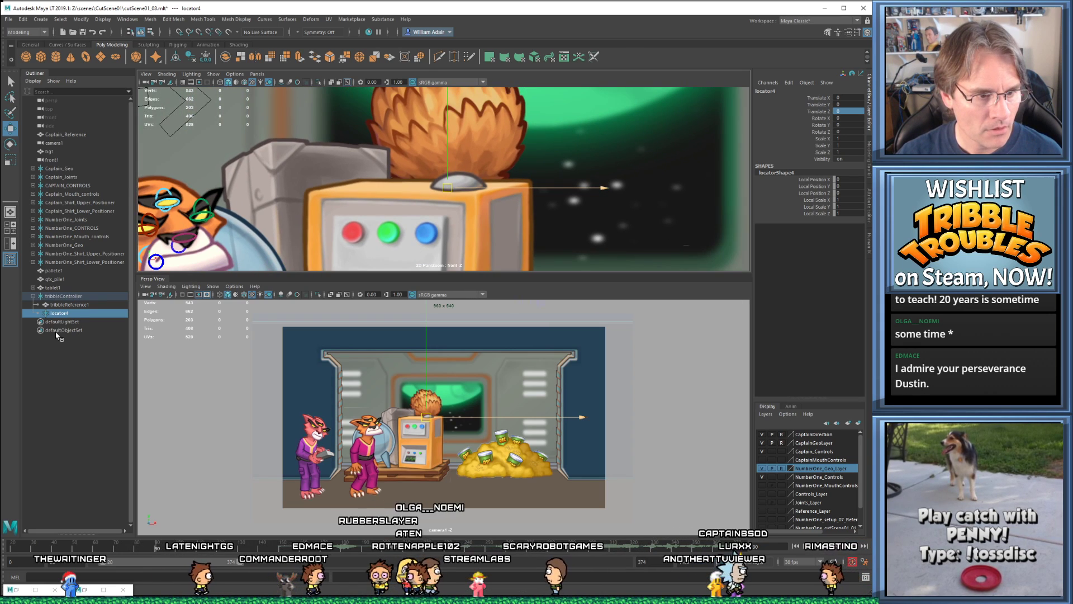
left_click(60, 314)
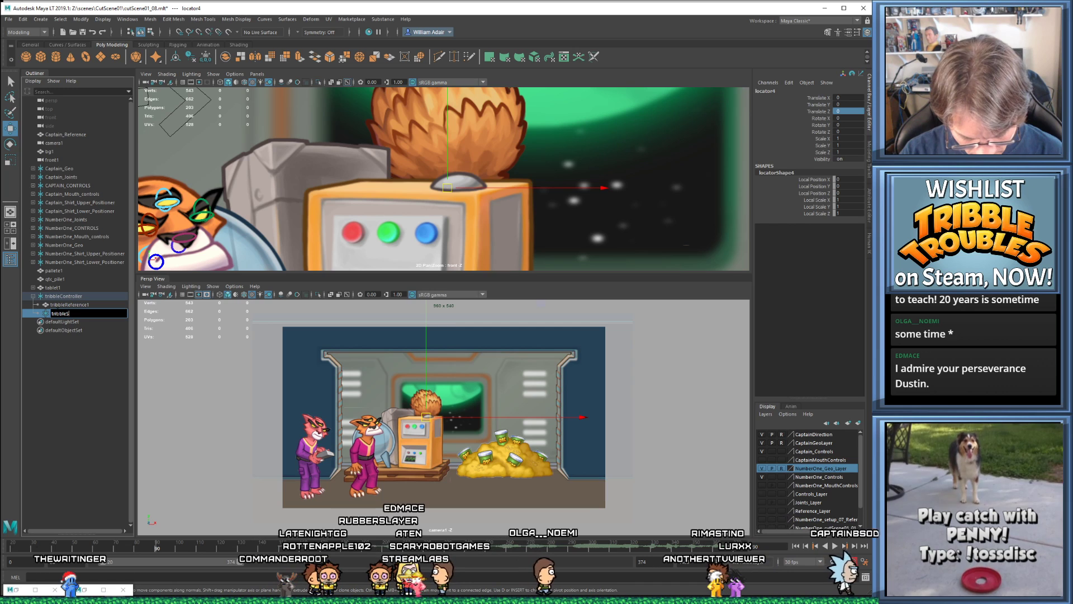
key("Return")
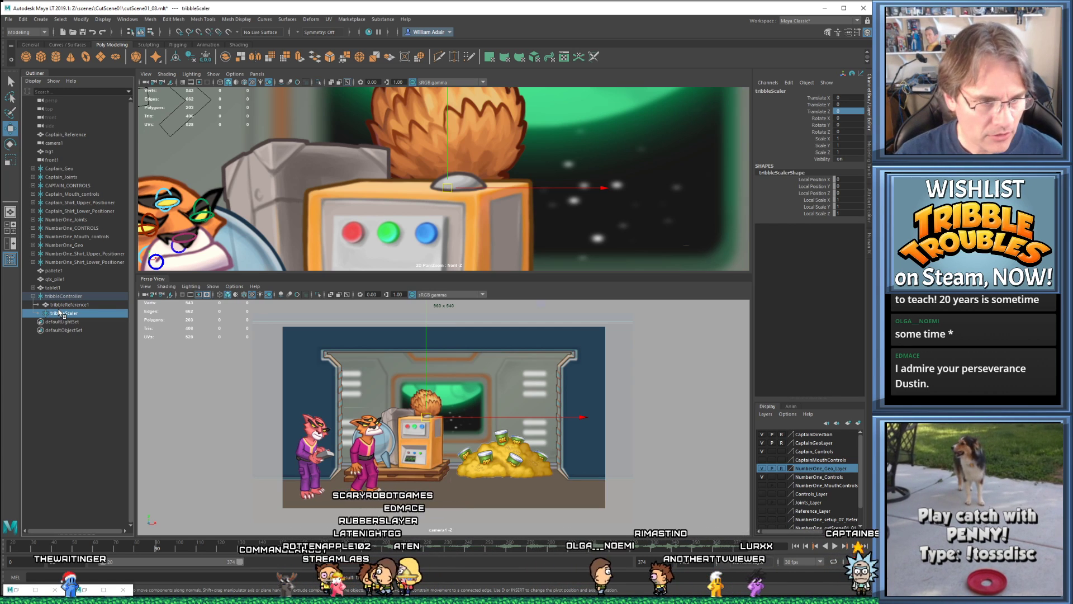
- Parent tribbleReference1 under tribbleScaler and select tribbleScaler in the hierarchy
middle_click_drag(61, 302, 68, 307)
left_click(64, 315)
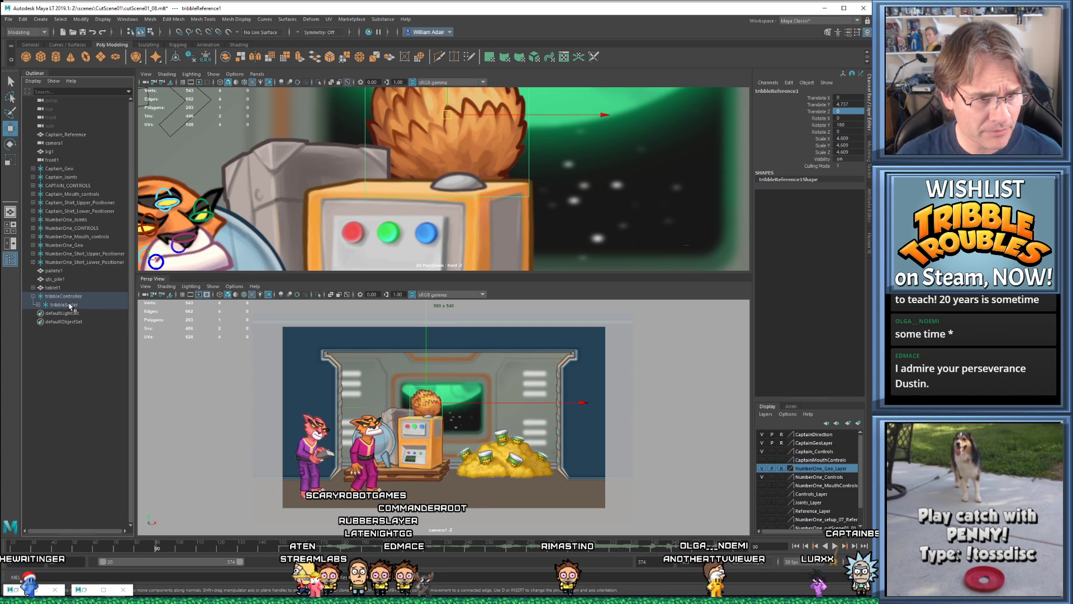
left_click(39, 305)
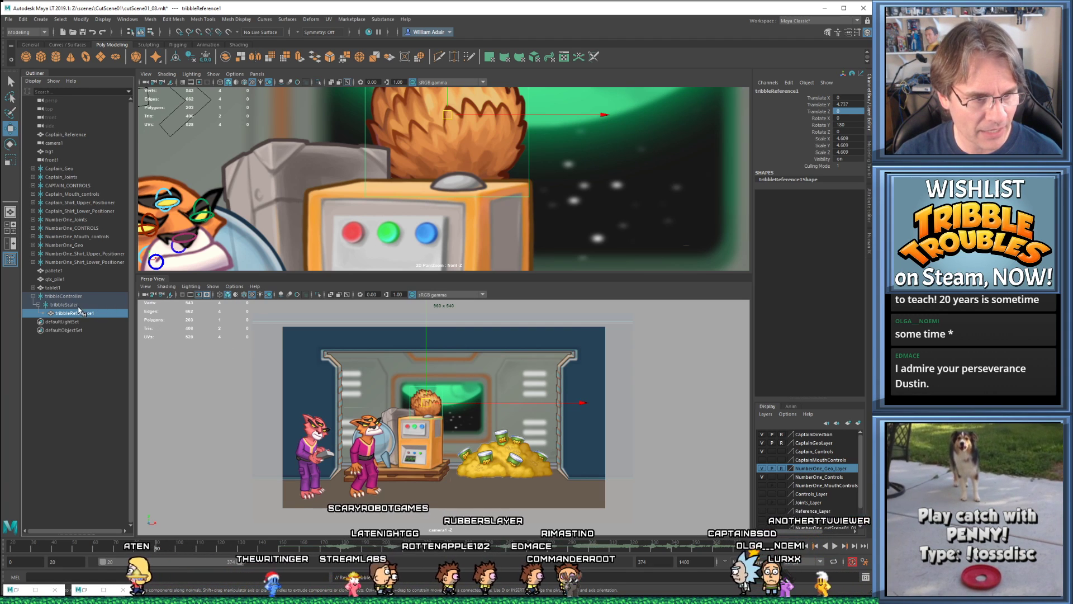
key("Up")
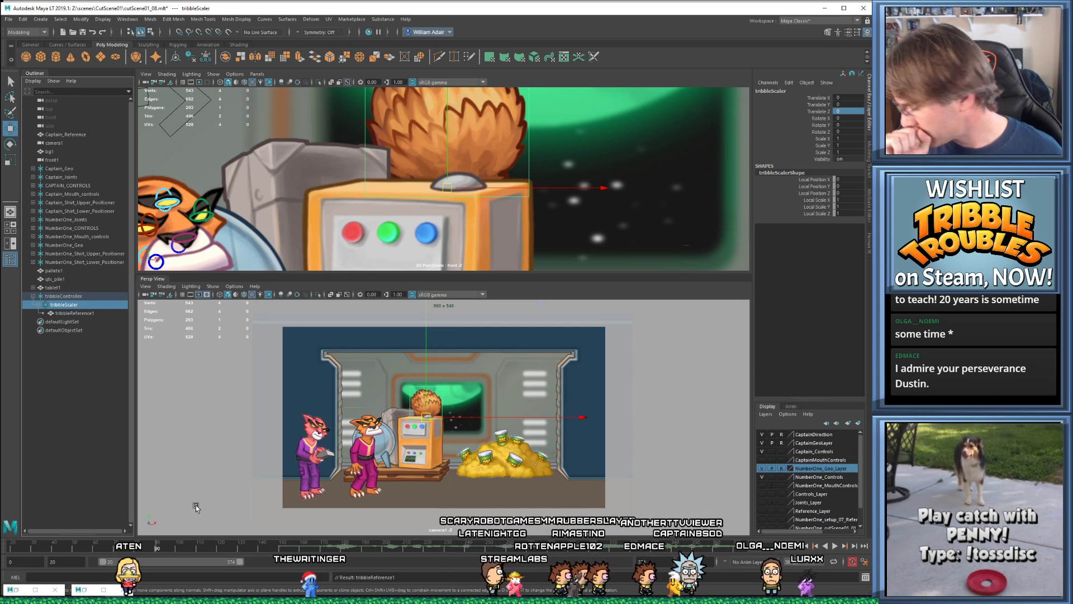
- Set keys on tribbleScaler together with tribbleController at the controller's existing keyframes, including frame 31
left_click(88, 297)
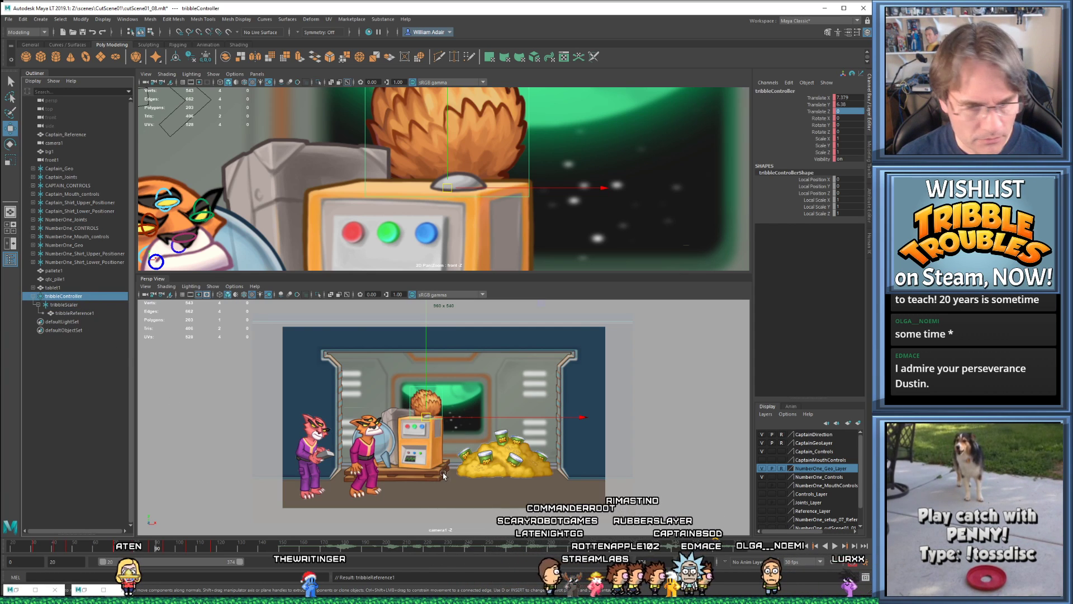
key("comma")
key("comma")
key("comma")
key("comma")
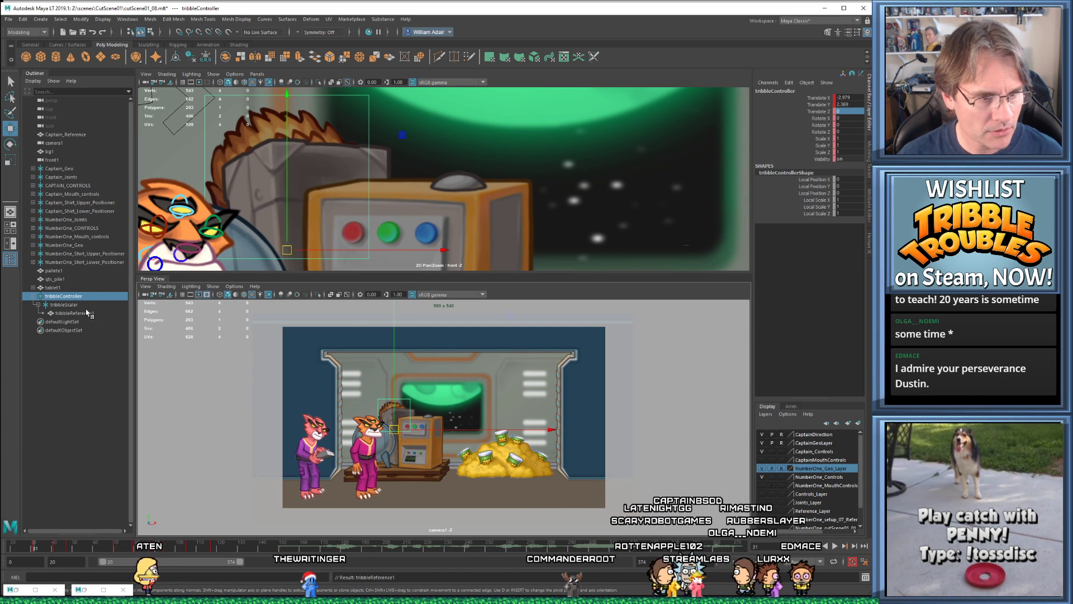
left_click(68, 306)
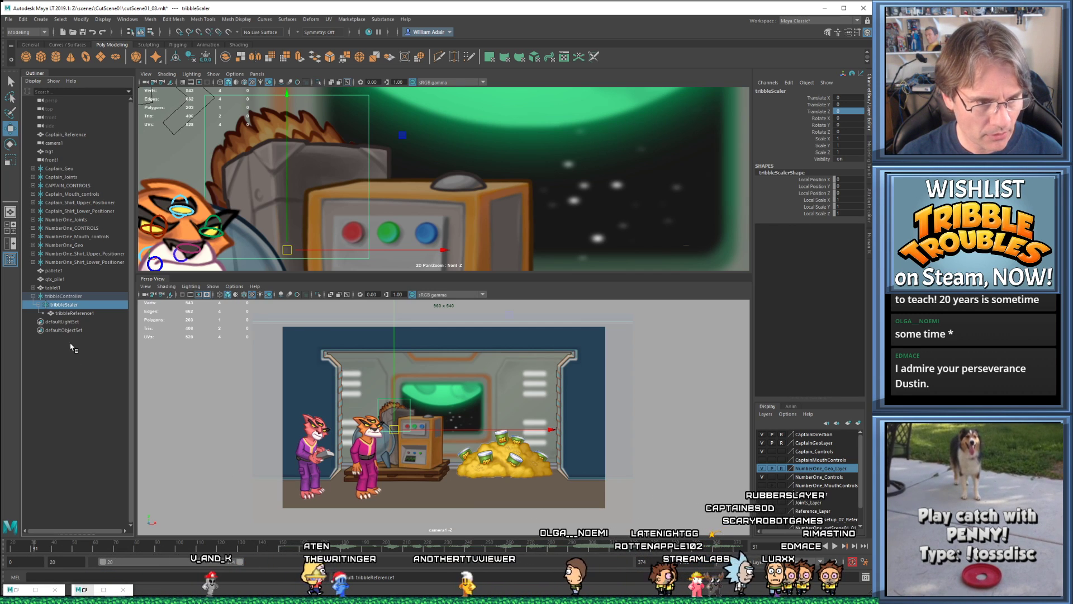
left_click(66, 296)
left_click(65, 307)
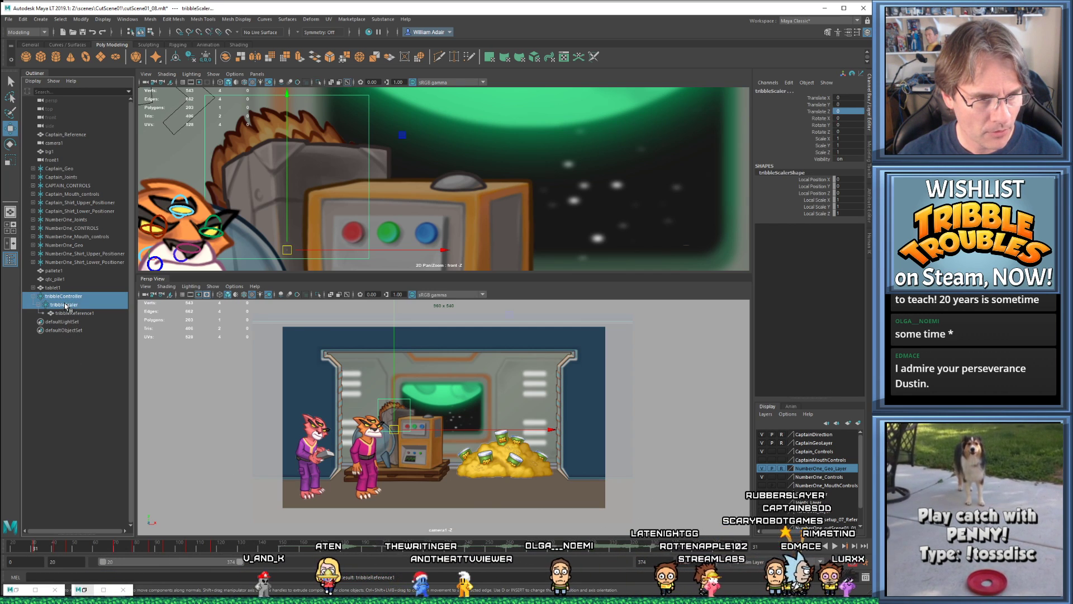
left_click(116, 545)
key("period")
key("period")
key("period")
key("period")
key("period")
key("period")
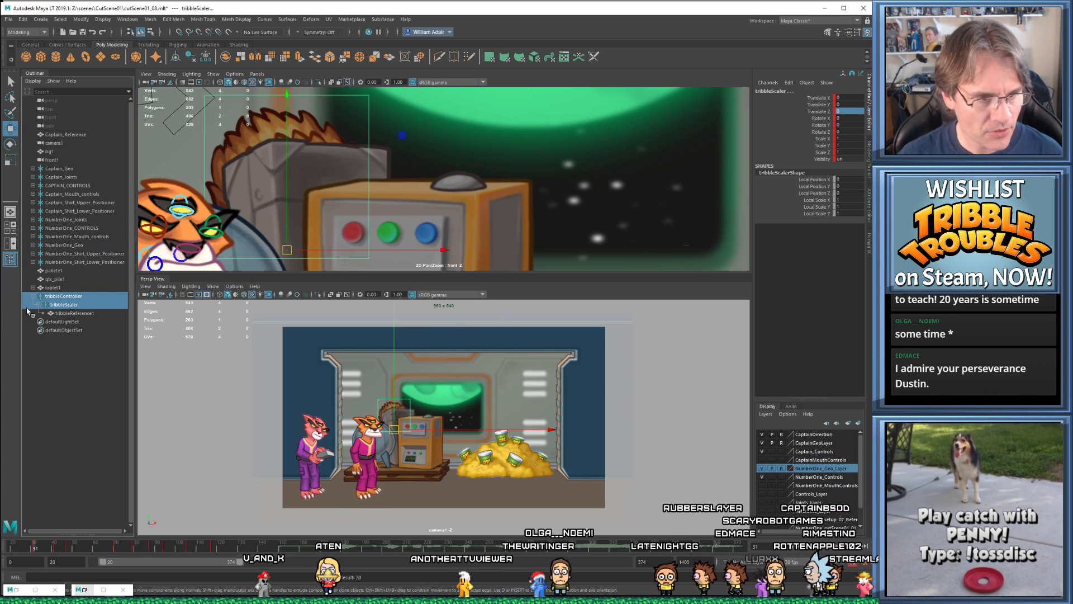
- Bring back the separate Persp View window and hide the characters' control curves in it
left_click(88, 590)
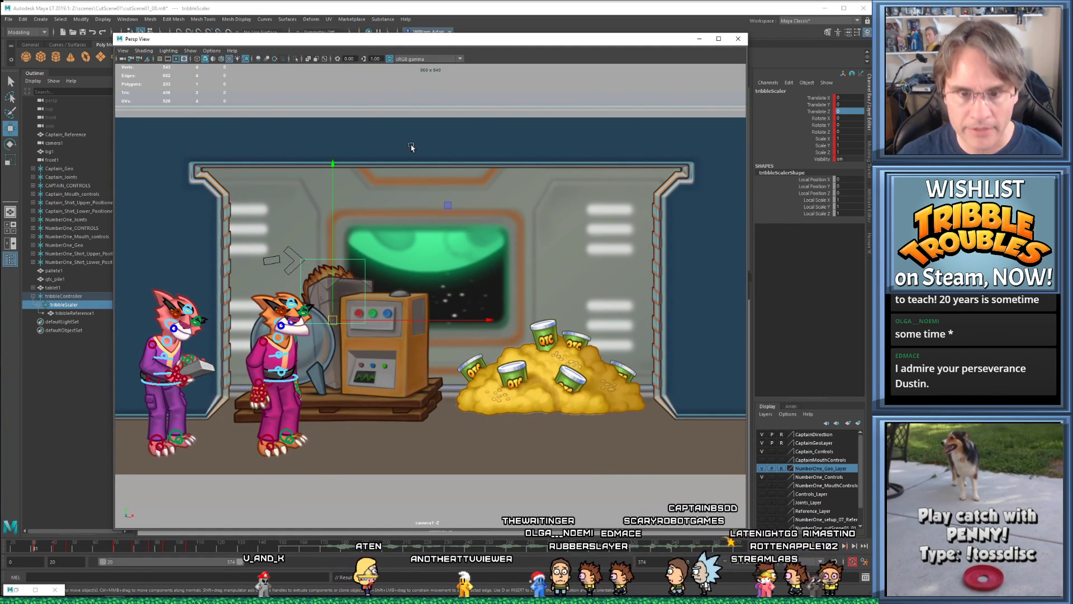
left_click(190, 50)
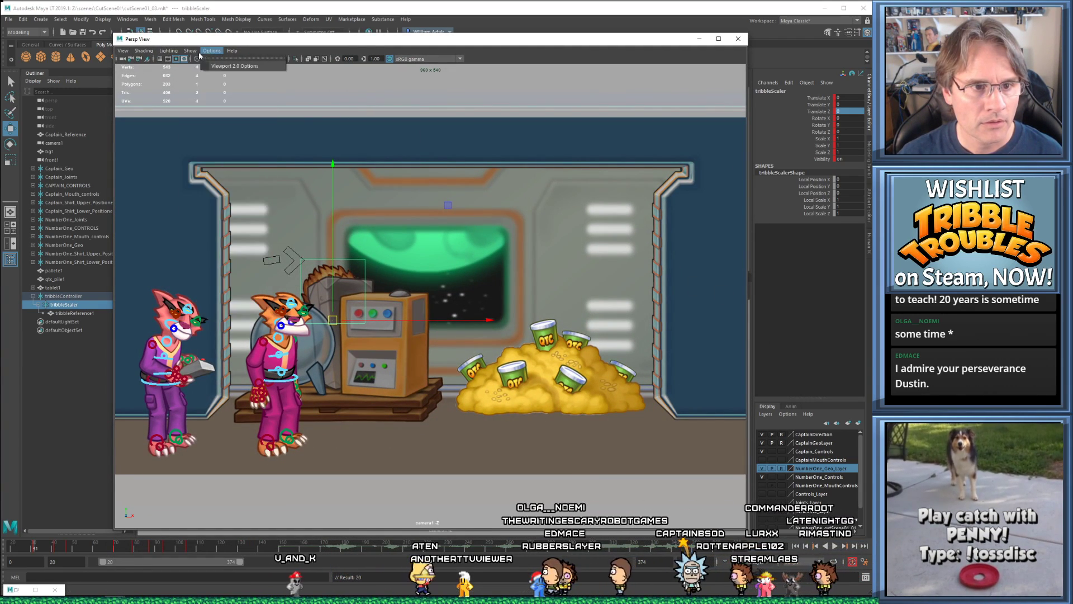
left_click(201, 106)
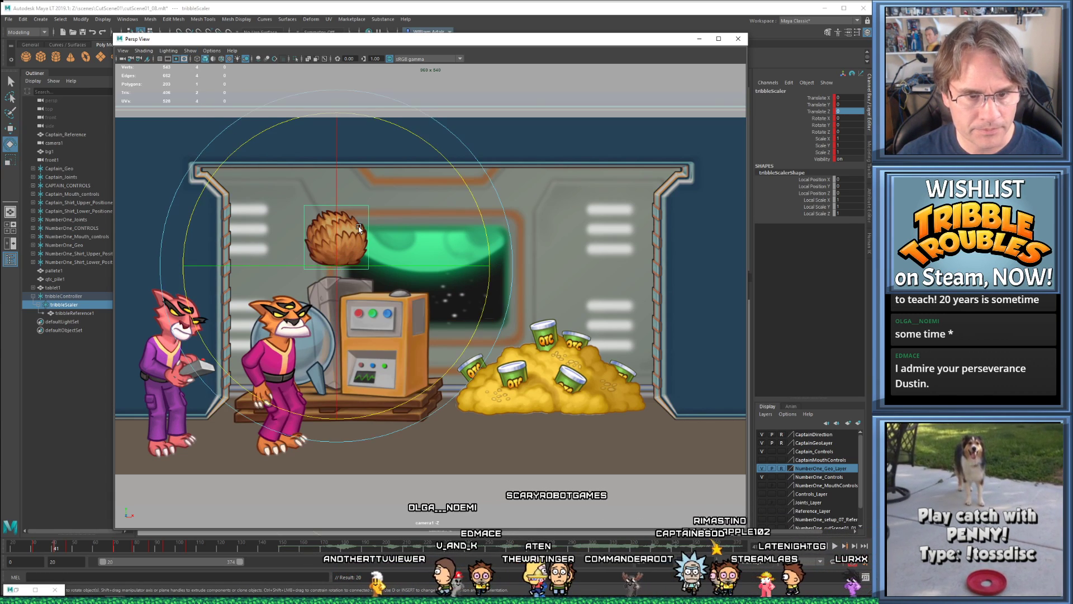
- At frame 31, squash tribbleScaler to about 1.122 in Scale X and 0.881 in Scale Y
key("e")
key("alt+comma")
key("alt+comma")
key("alt+comma")
key("alt+comma")
key("alt+comma")
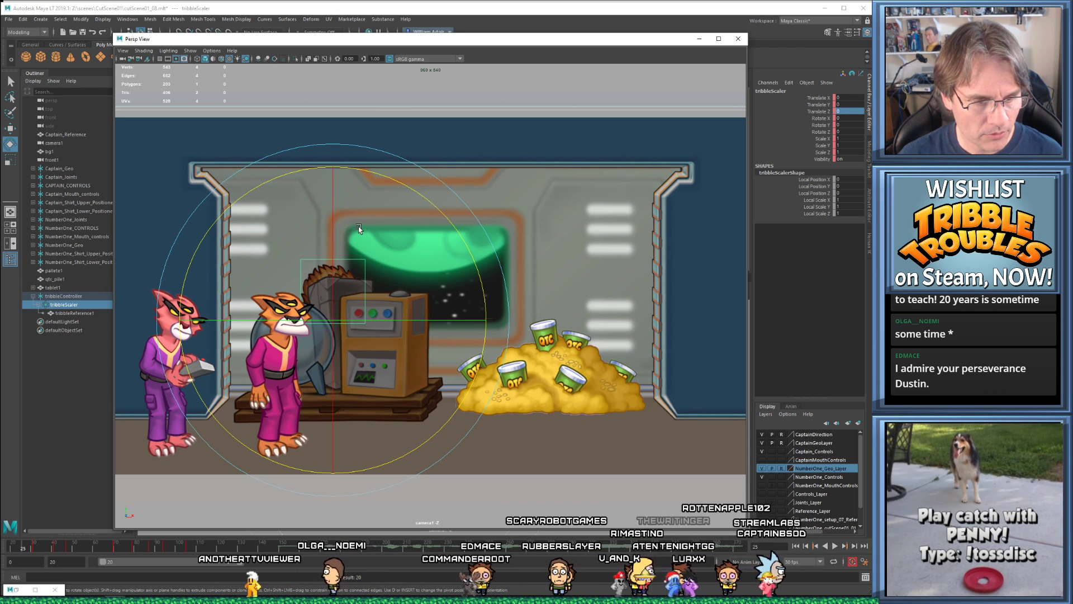
key("alt+period")
key("alt+period")
key("alt+period")
key("alt+period")
key("alt+period")
key("alt+period")
key("r")
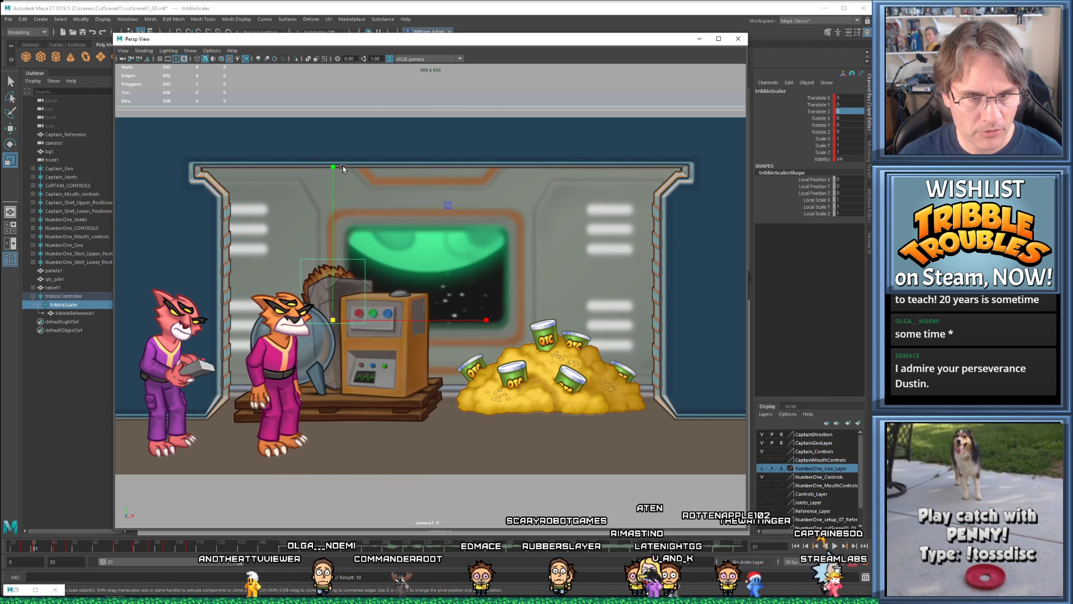
left_click_drag(333, 167, 334, 175)
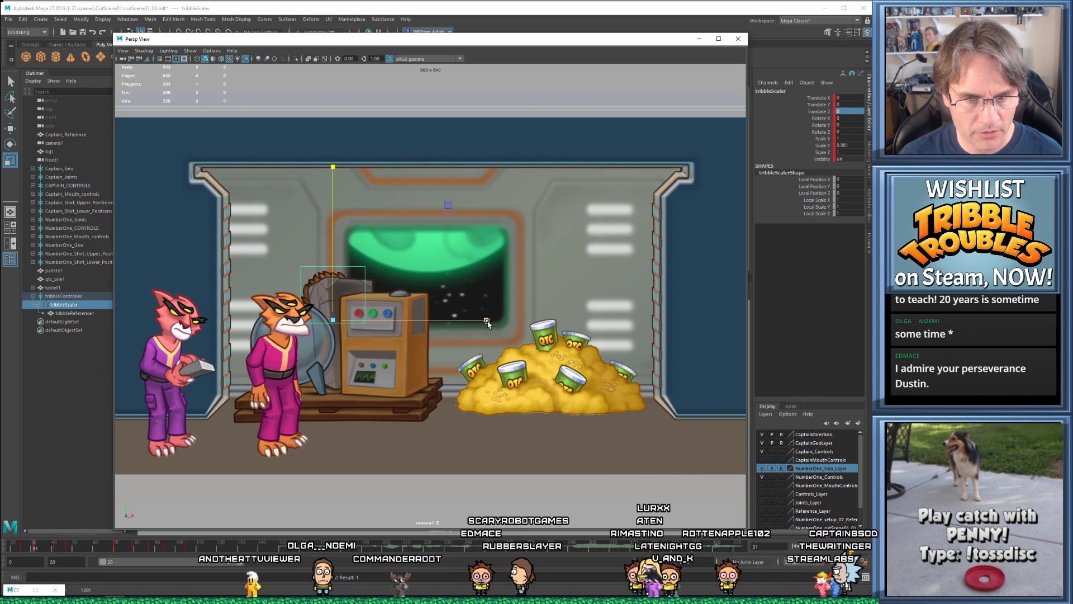
left_click_drag(487, 323, 505, 324)
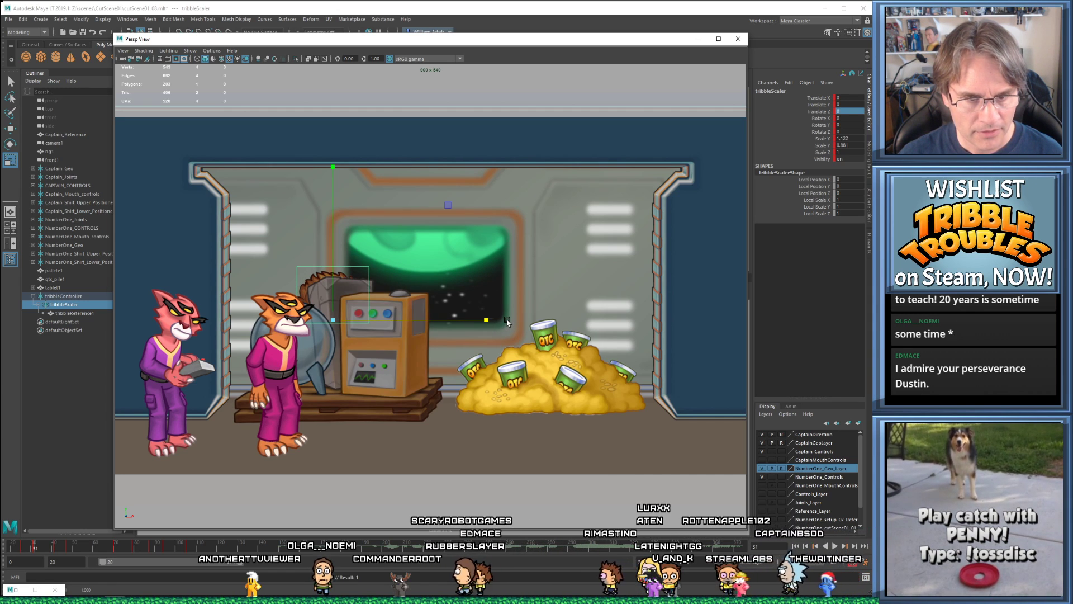
- At frame 41, stretch tribbleScaler to about 0.844 in Scale X and 1.061 in Scale Y, and rotate it about -12.24 in Z
key("period")
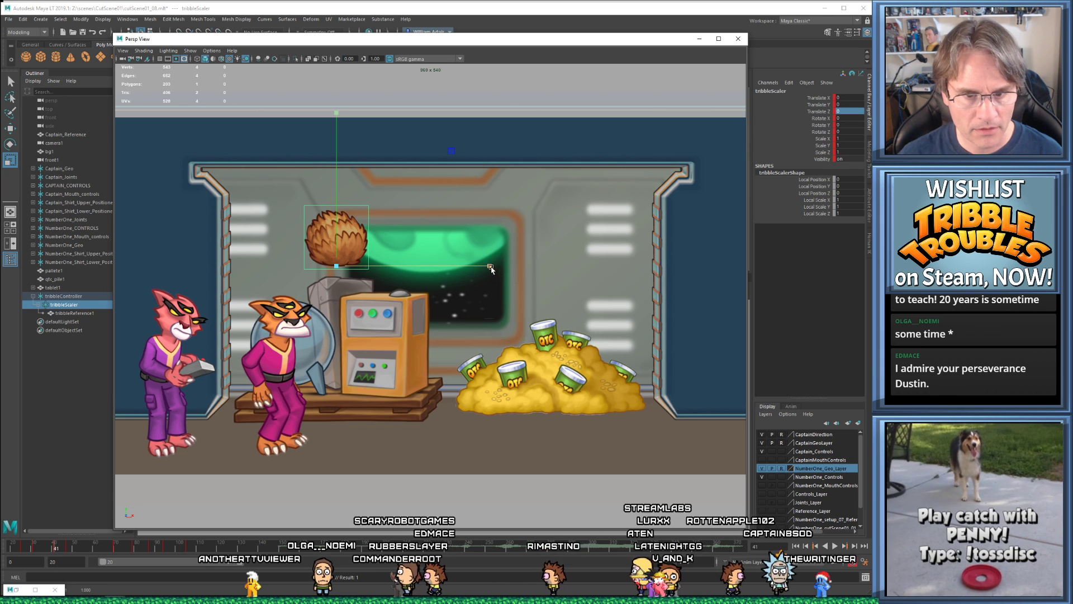
left_click_drag(490, 267, 468, 267)
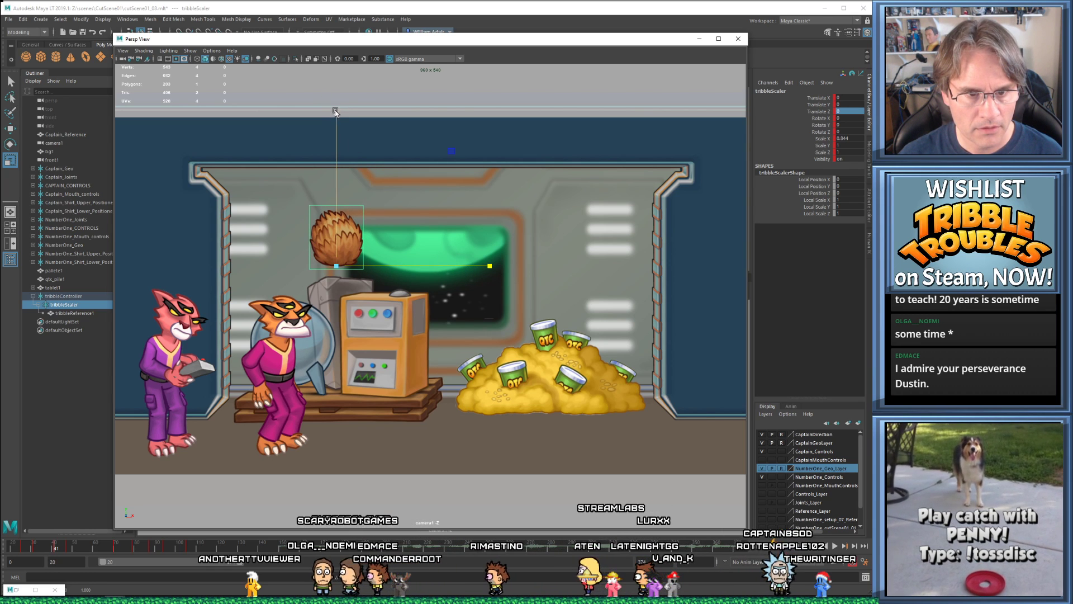
left_click_drag(336, 112, 336, 105)
key("e")
left_click_drag(472, 195, 485, 226)
- Tilt tribbleScaler to about -3.81 in Rotate Z at frame 31 and ease back its tilt at frame 41
key("comma")
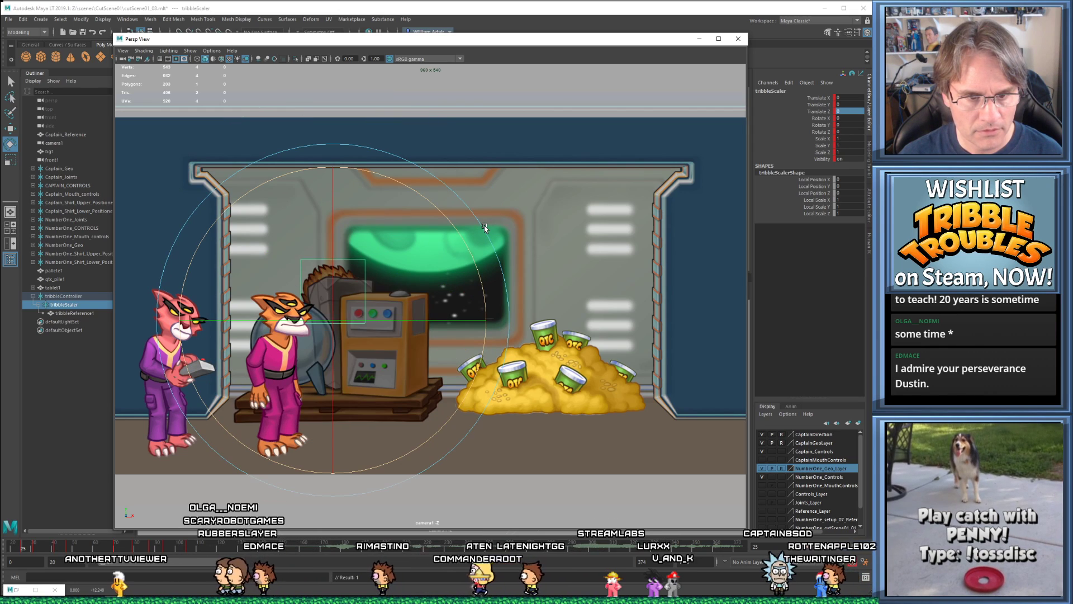
key("period")
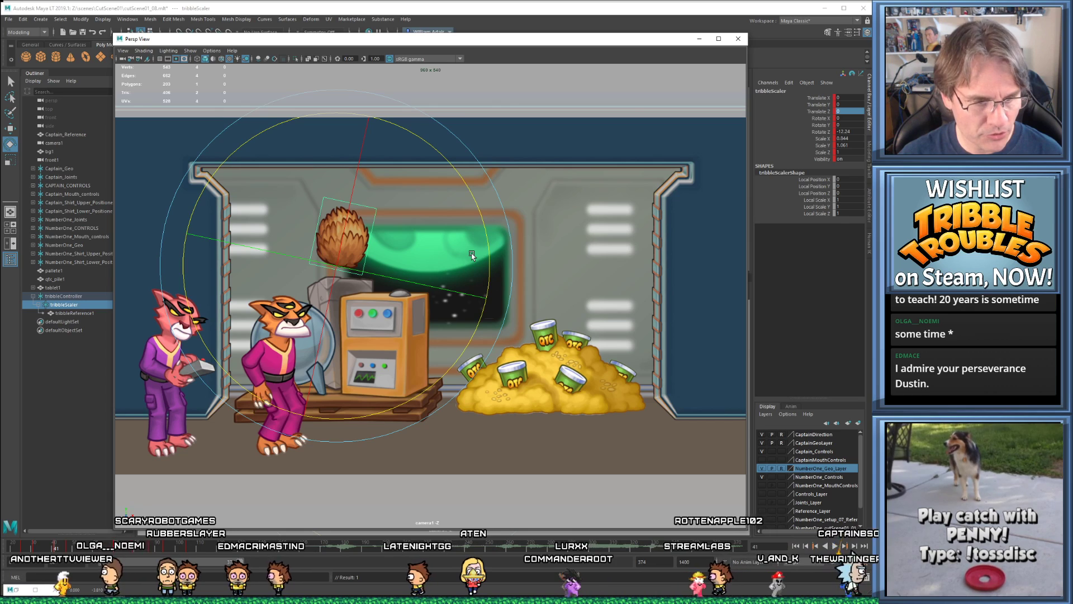
key("period")
key("comma")
key("comma")
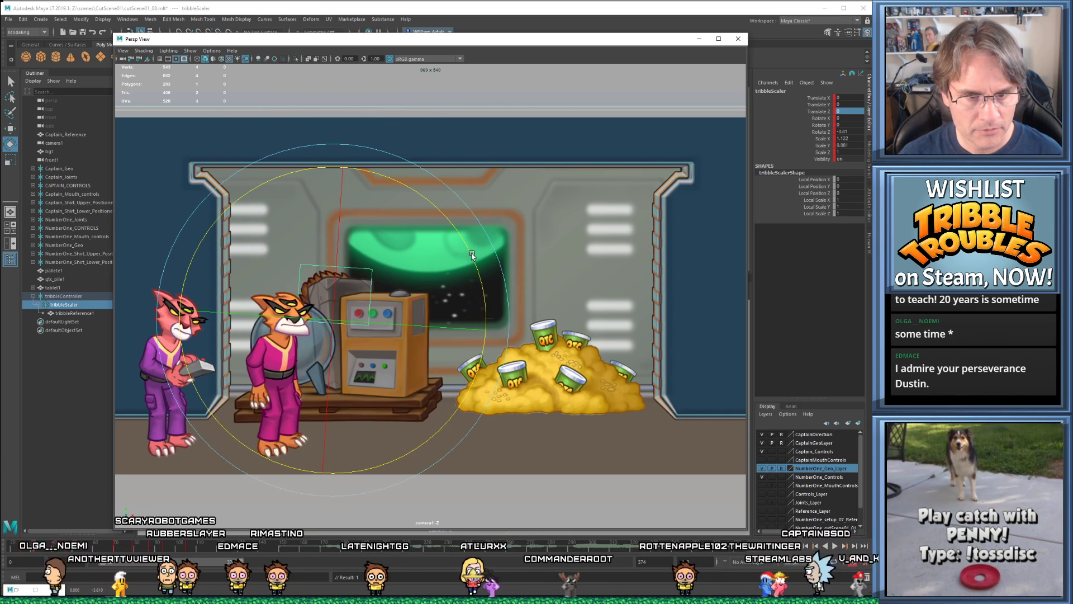
key("period")
left_click_drag(482, 211, 481, 195)
- At frame 47, squash tribbleScaler to about 1.122 in Scale X and 0.875 in Scale Y, and play back the bounce
key("period")
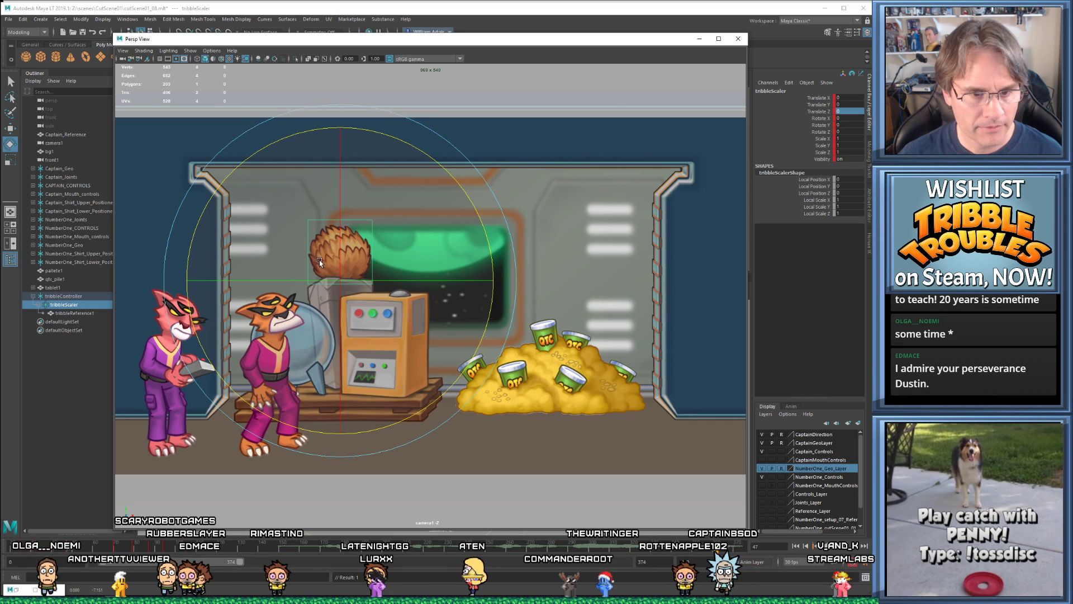
key("r")
left_click_drag(491, 281, 505, 281)
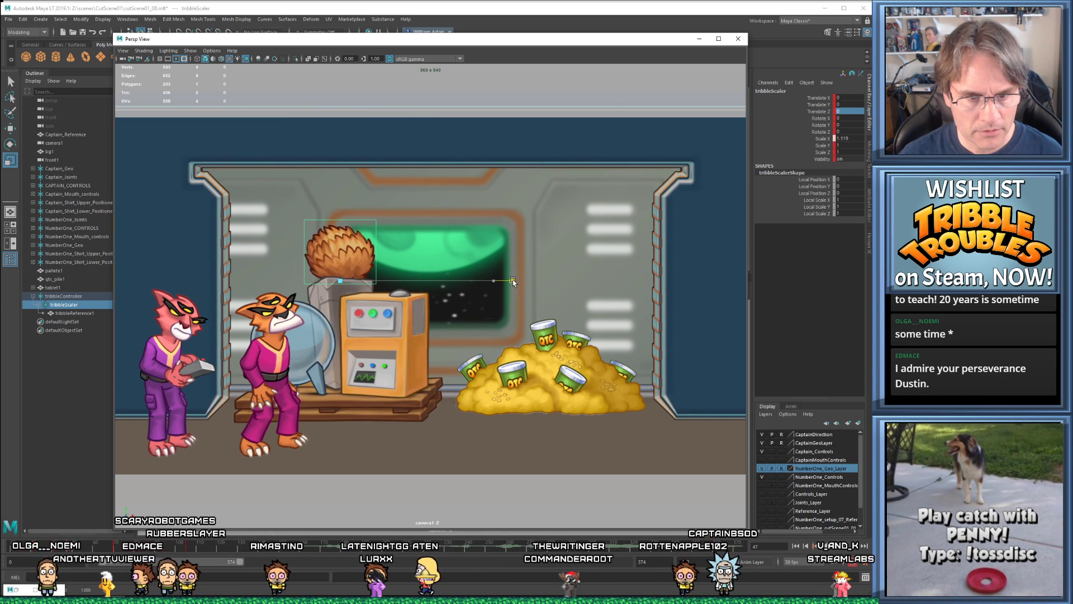
left_click_drag(342, 128, 341, 146)
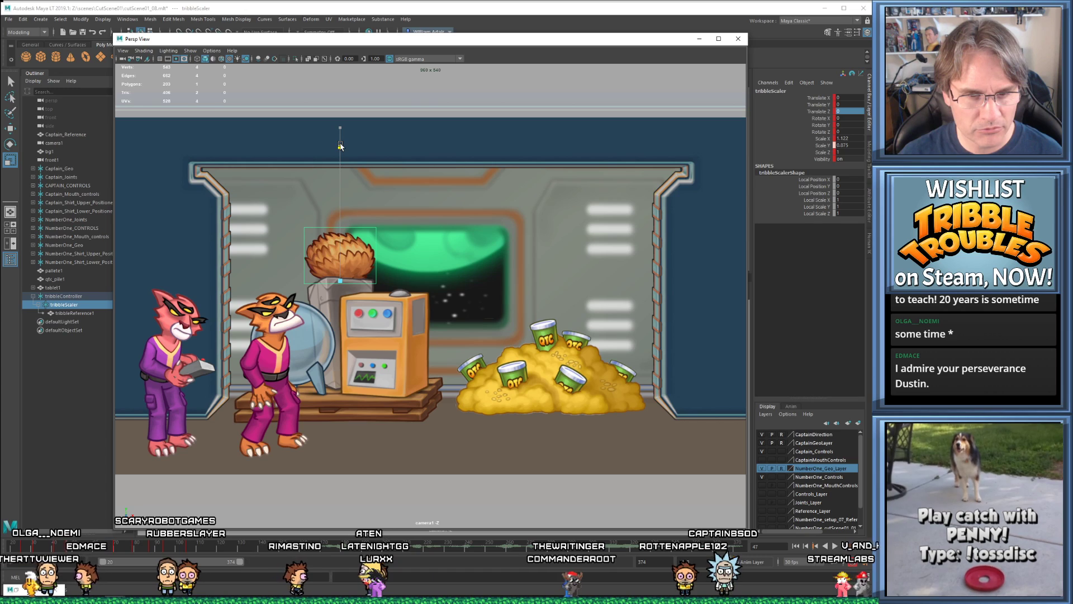
key("alt+v")
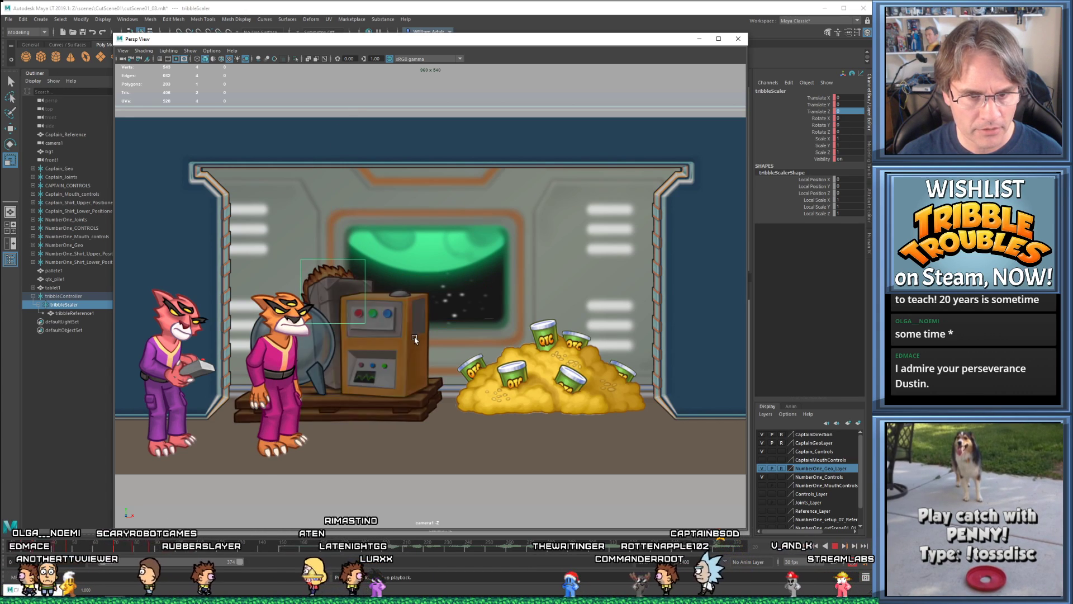
- Play back the bounce and, at frame 47, stretch tribbleScaler to about 0.954 in Scale X and 1.094 in Scale Y
key("alt+v")
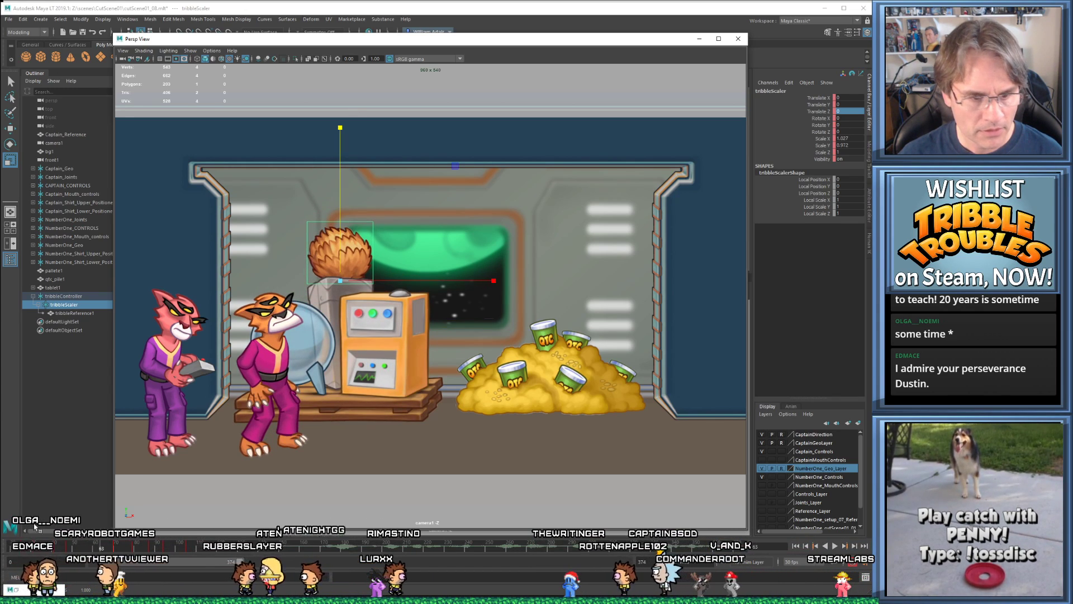
left_click(55, 550)
key("period")
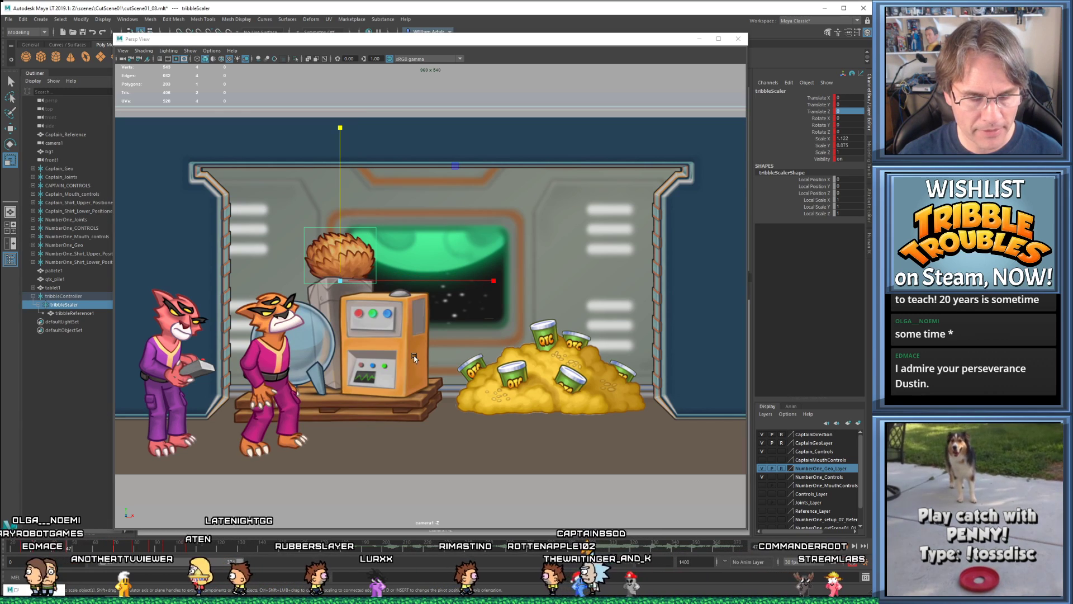
key("comma")
key("alt+period")
key("alt+period")
key("alt+period")
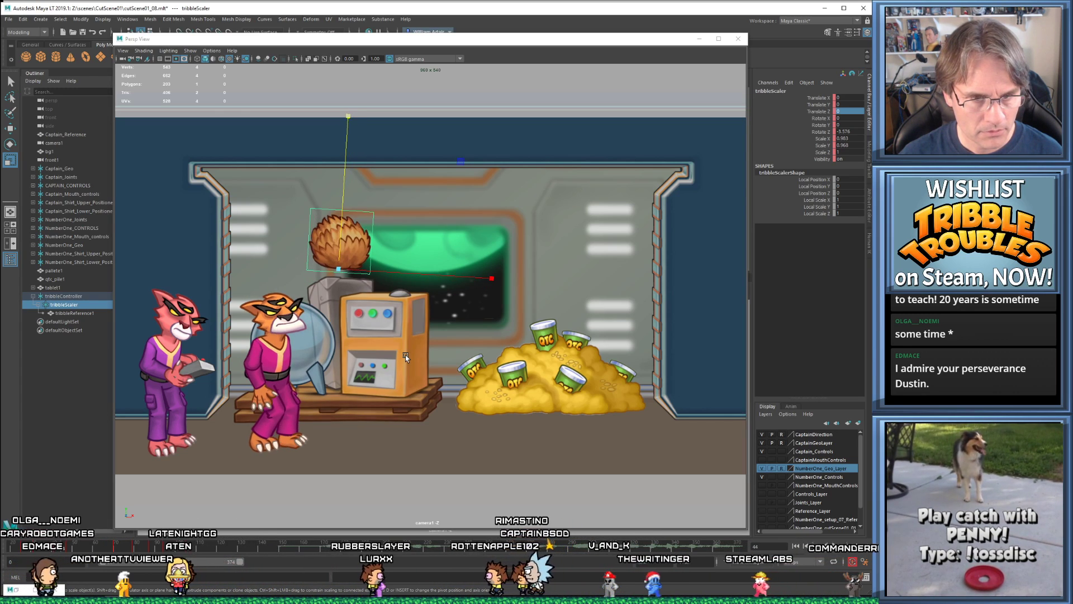
key("alt+period")
key("alt+period")
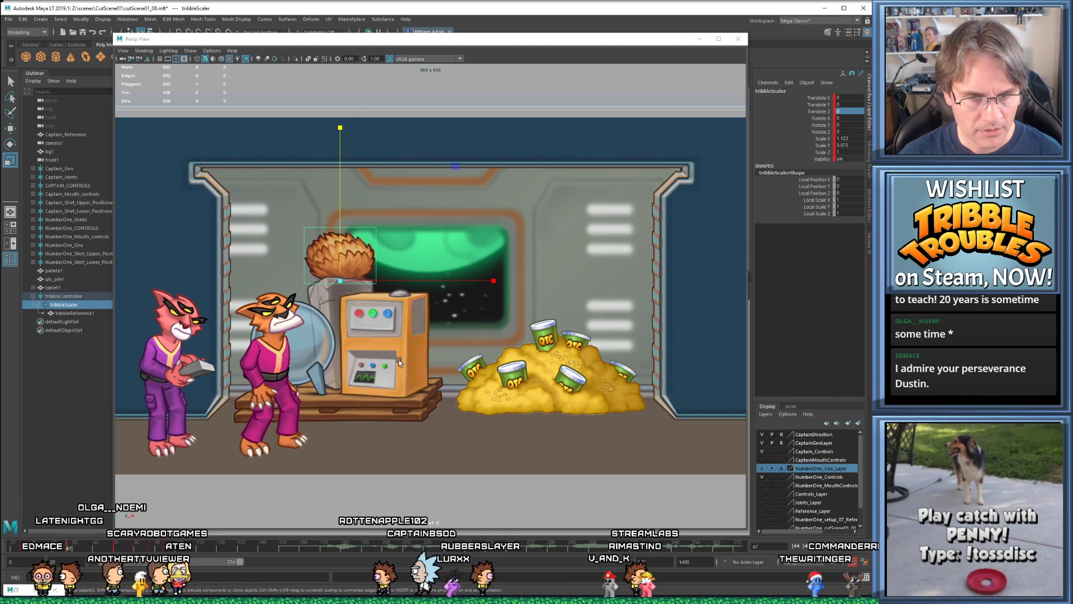
left_click_drag(339, 130, 342, 101)
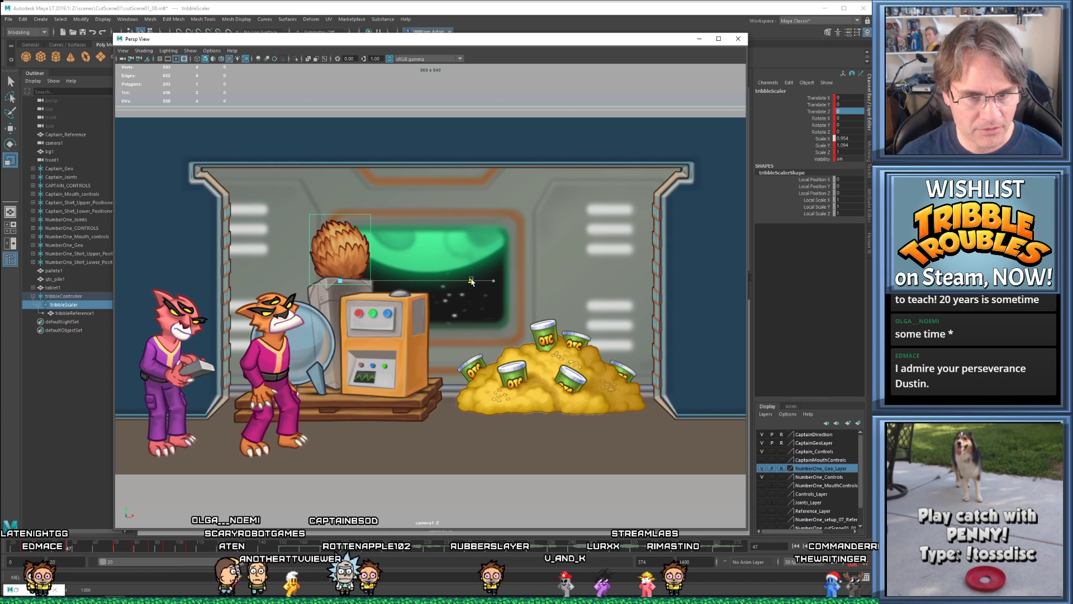
left_click_drag(472, 280, 472, 280)
- Ease back tribbleScaler's tilt at frame 41 and tilt it to about 3.243 in Rotate Z at frame 47
key("e")
key("comma")
key("comma")
key("period")
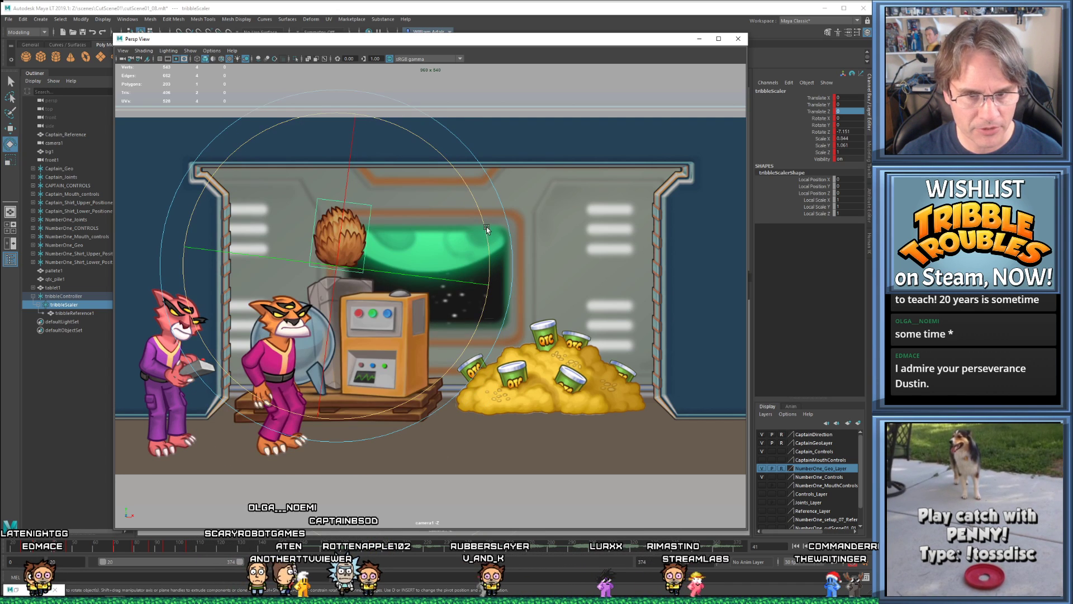
left_click_drag(487, 228, 477, 212)
key("period")
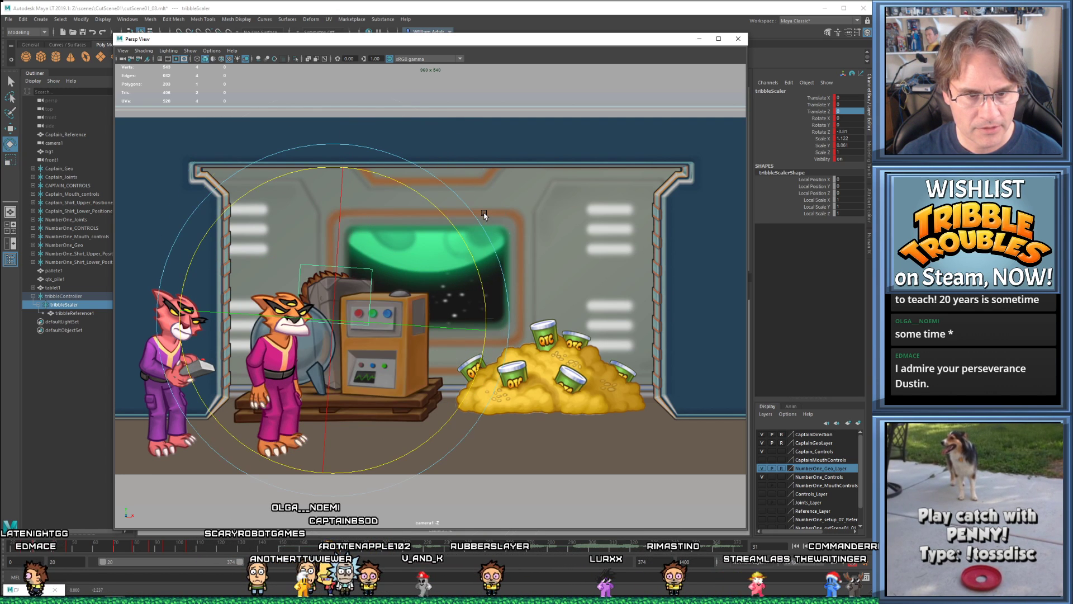
key("period")
key("period")
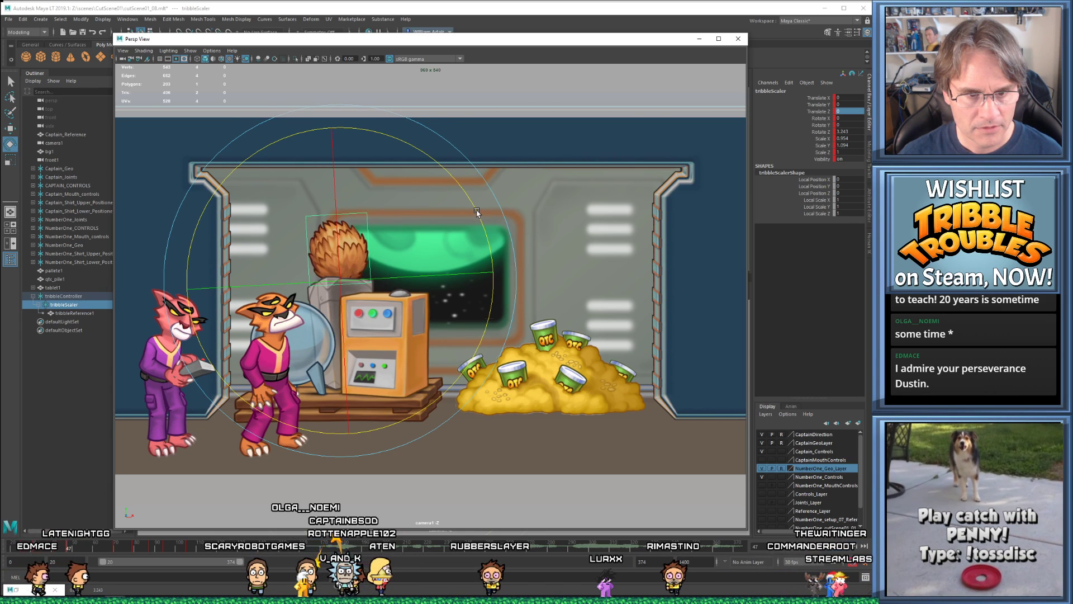
- At frame 51, squash tribbleScaler to about 1.111 in Scale X and 0.839 in Scale Y
key("comma")
key("comma")
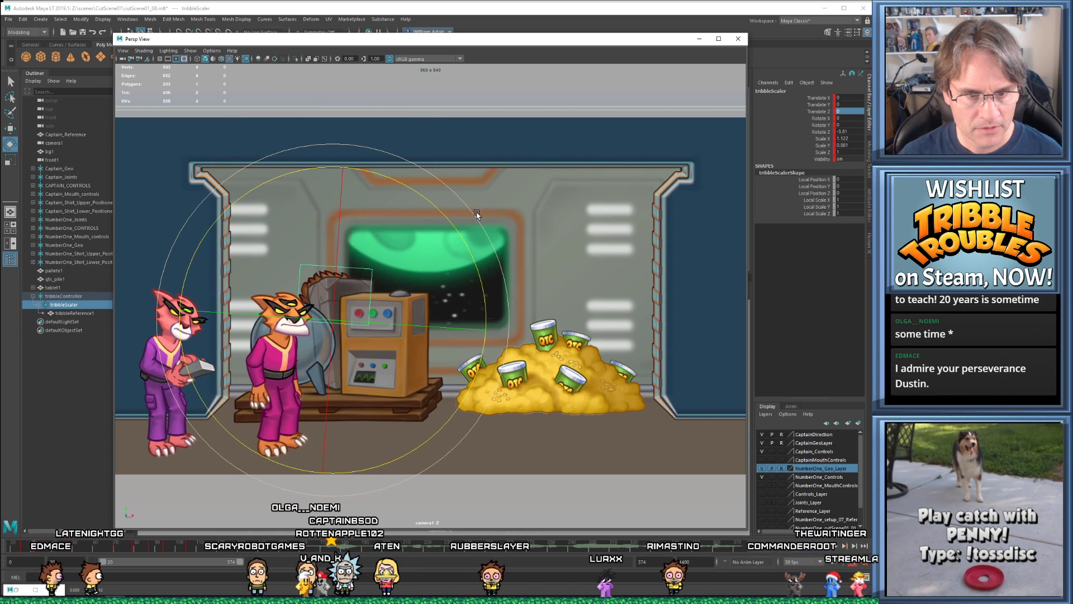
key("period")
key("period")
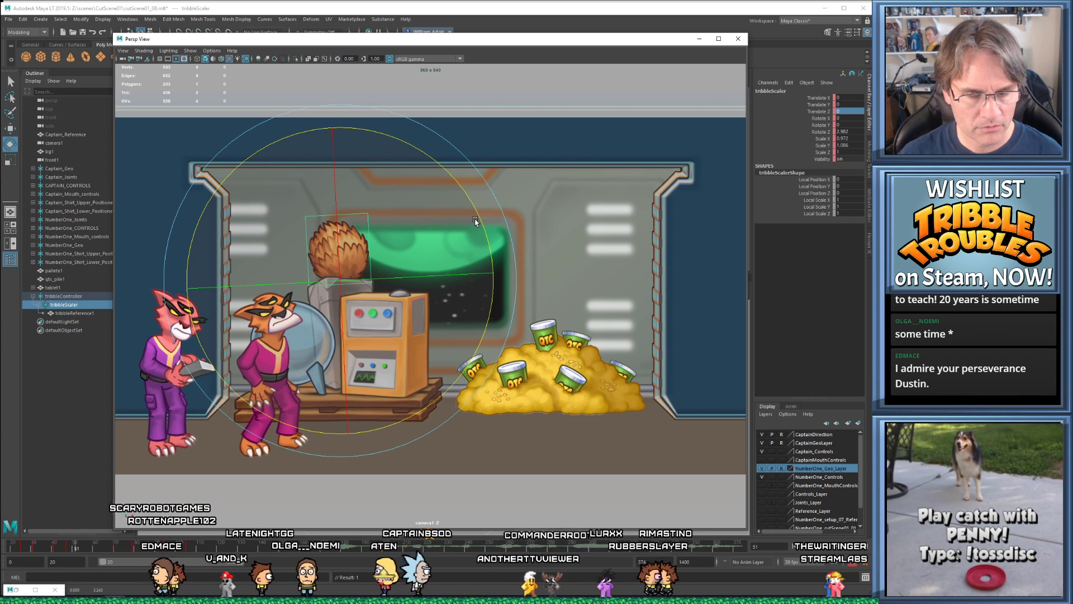
key("r")
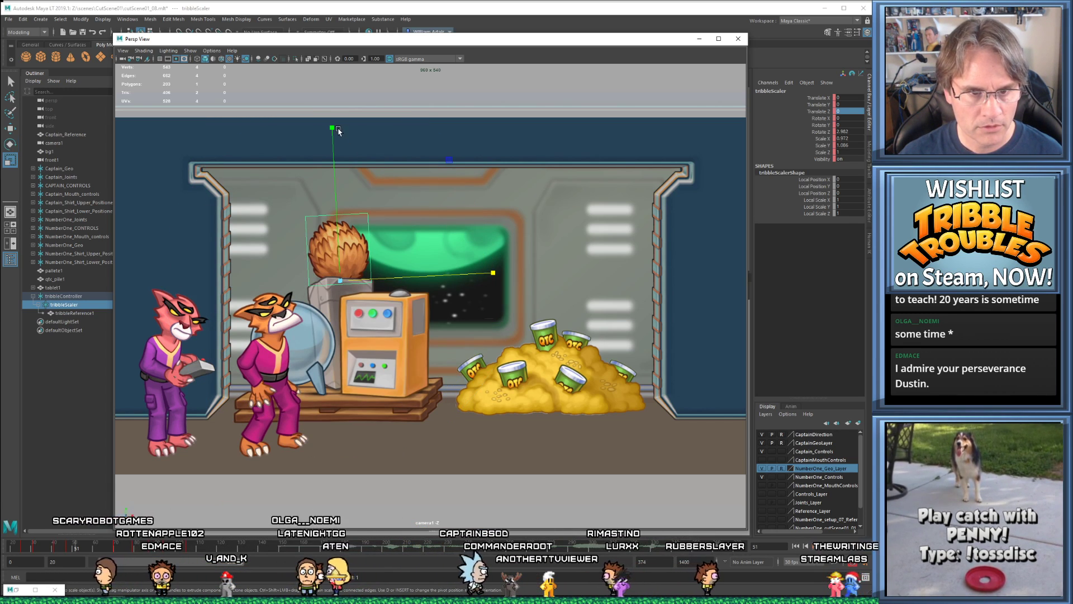
left_click_drag(338, 159, 332, 143)
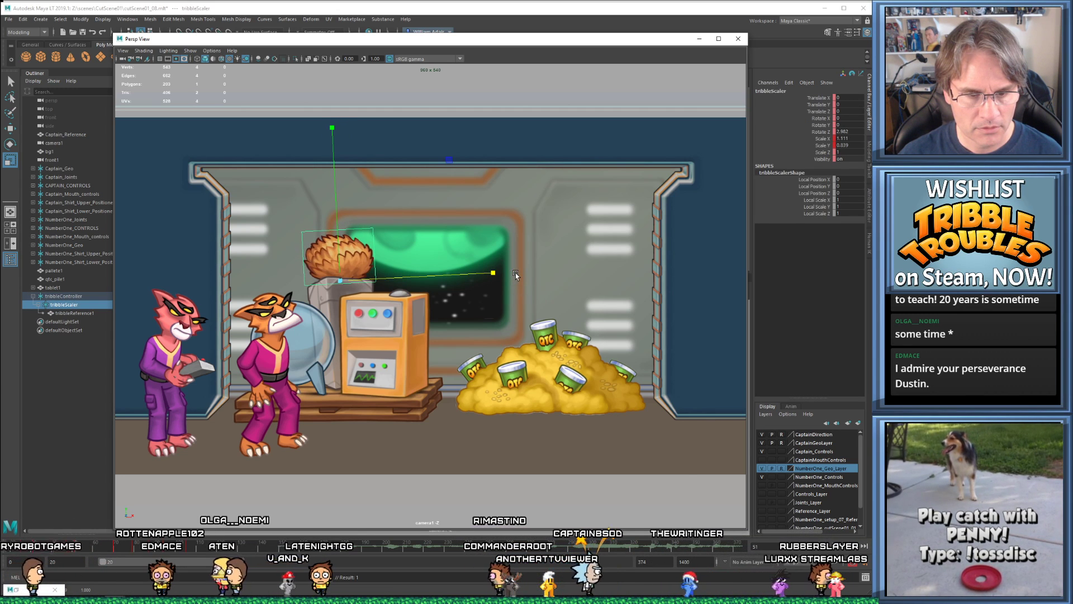
- Review the preceding bounce keys and rotate tribbleScaler nearly upright at frame 51, to about 0.053 in Rotate Z
key("alt+comma")
key("alt+comma")
key("alt+comma")
key("alt+comma")
key("comma")
key("period")
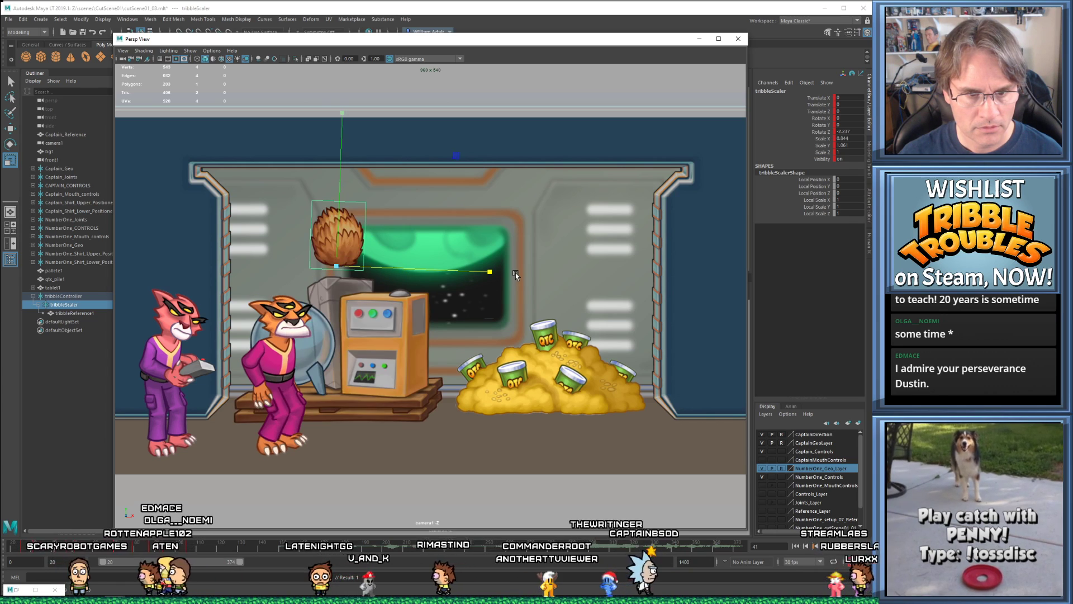
key("period")
key("period")
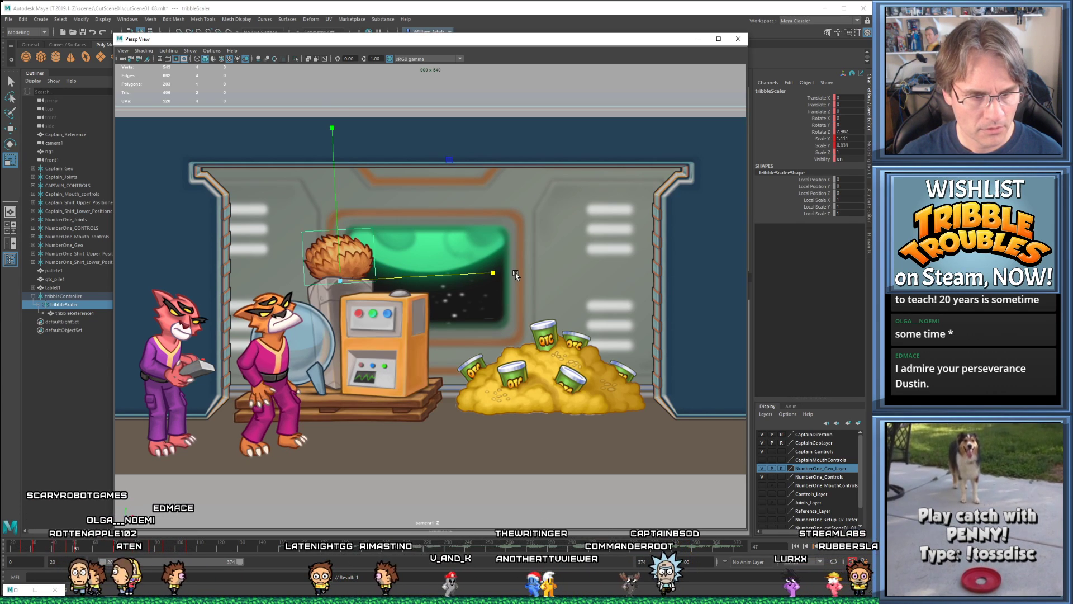
key("e")
left_click_drag(485, 235, 490, 244)
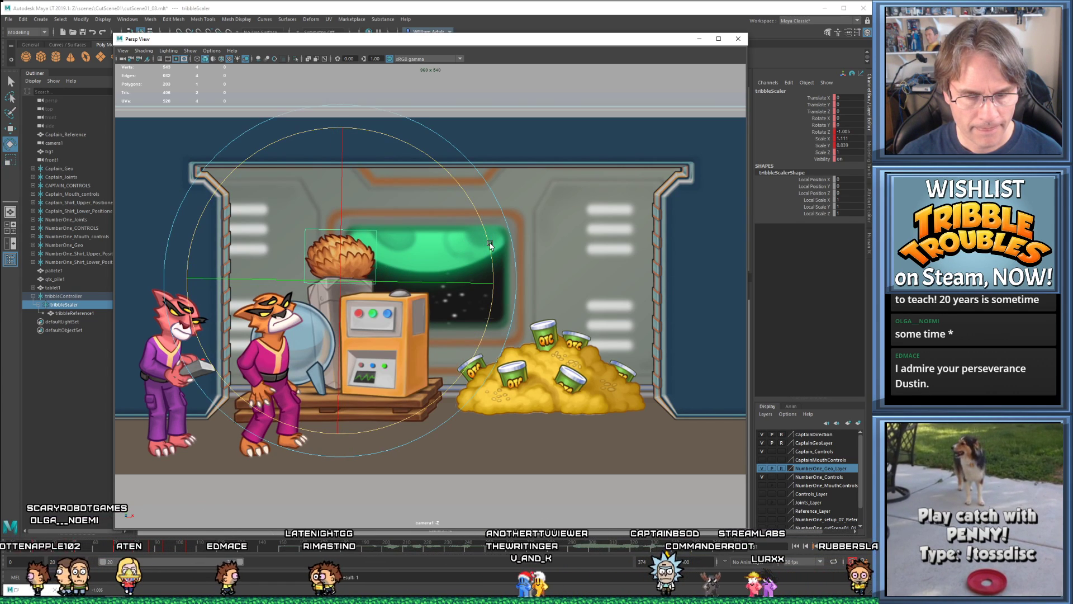
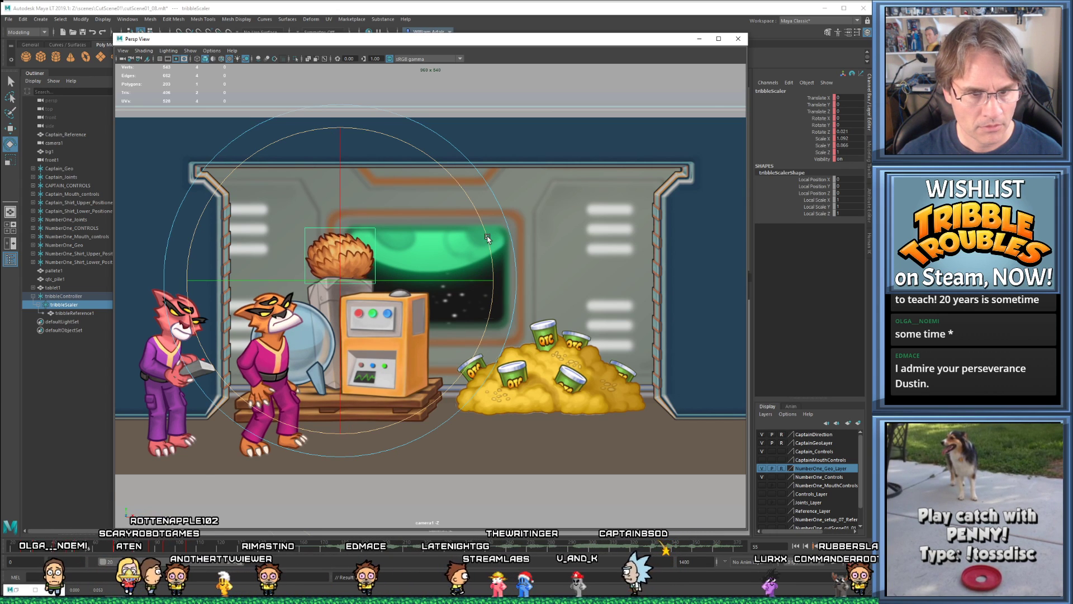
- After the frame 51 squash, stretch tribbleScaler to about 1.044 in Scale Y and narrow its Scale X, and reset both scales to 1 at frame 62
key("r")
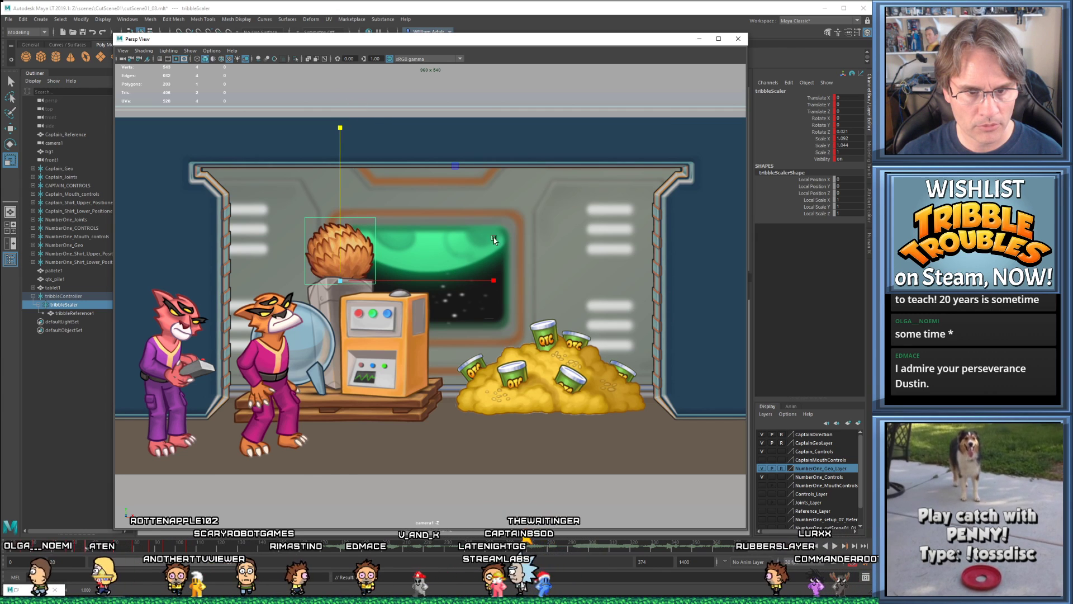
left_click_drag(499, 281, 474, 280)
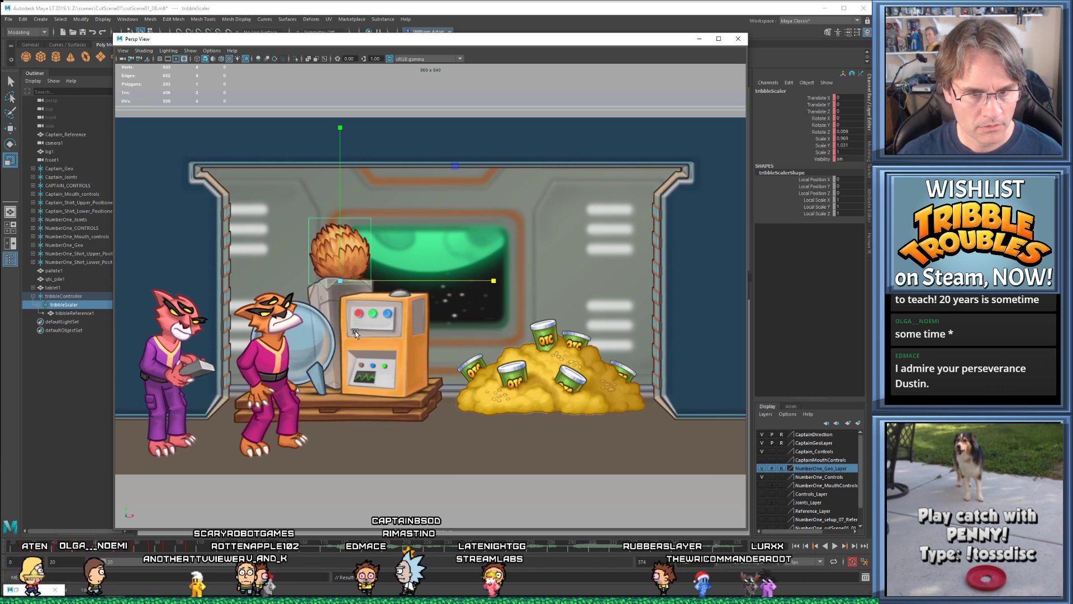
key("alt+period")
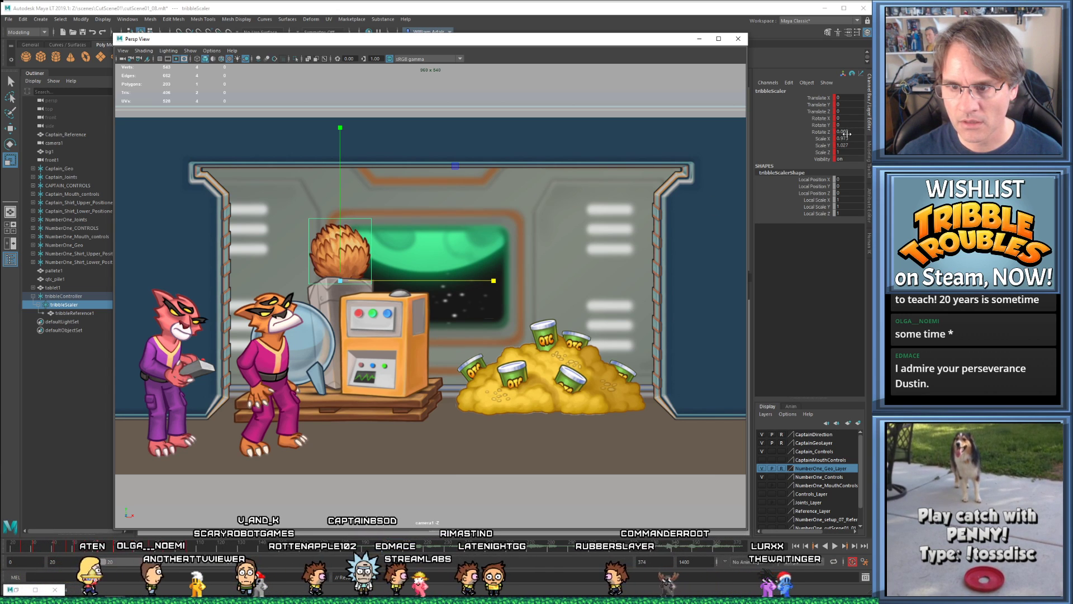
left_click_drag(847, 132, 848, 145)
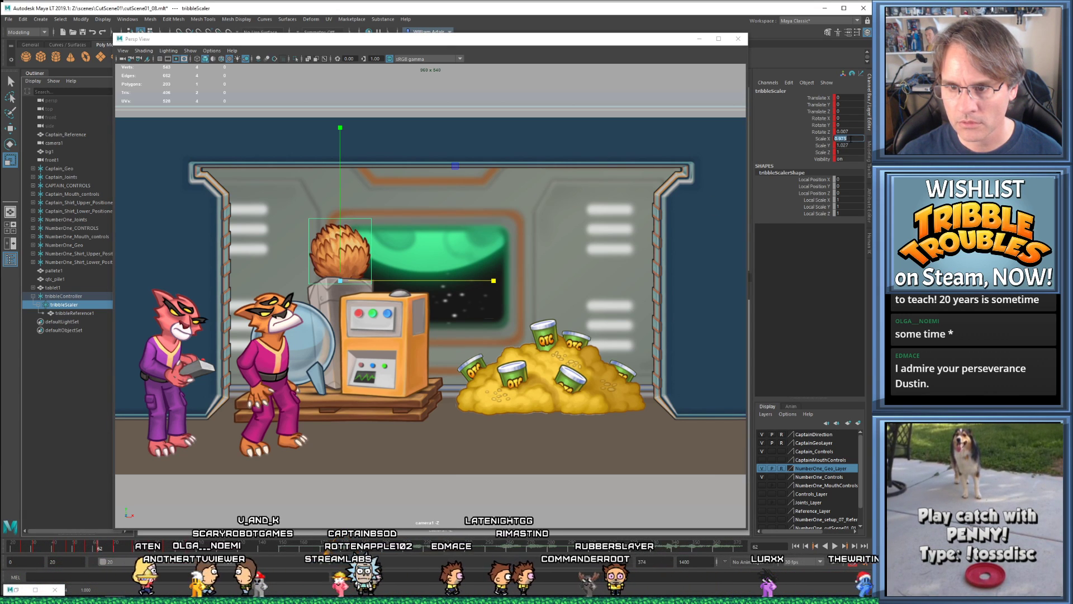
type("1")
key("Tab")
type("1")
key("Return")
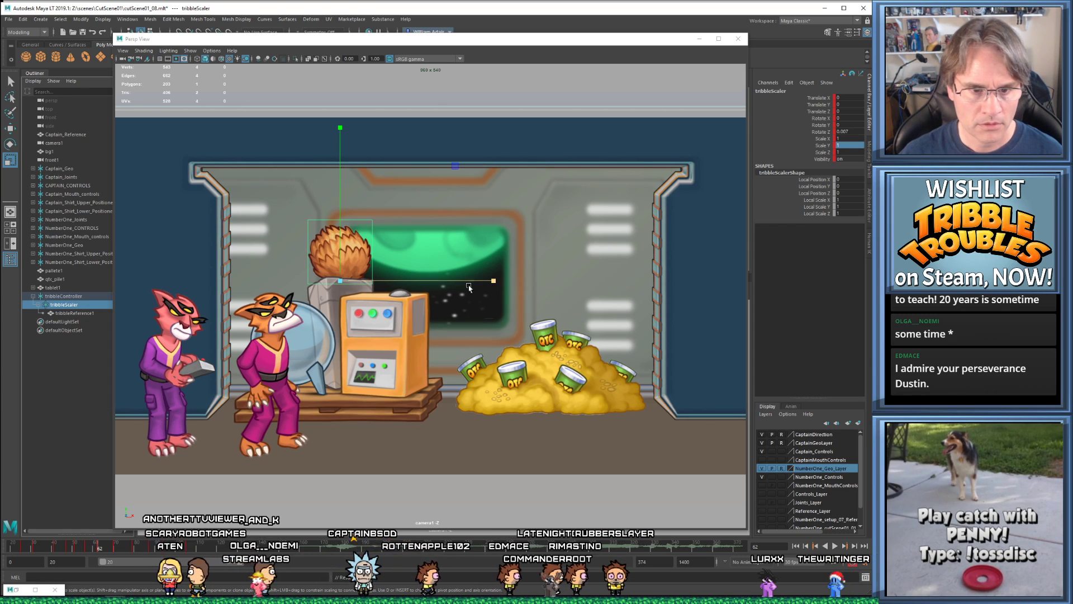
- Deselect the control and play back the cutscene to examine the tribble's bounces and settling
left_click(385, 502, "alt")
key("alt+v")
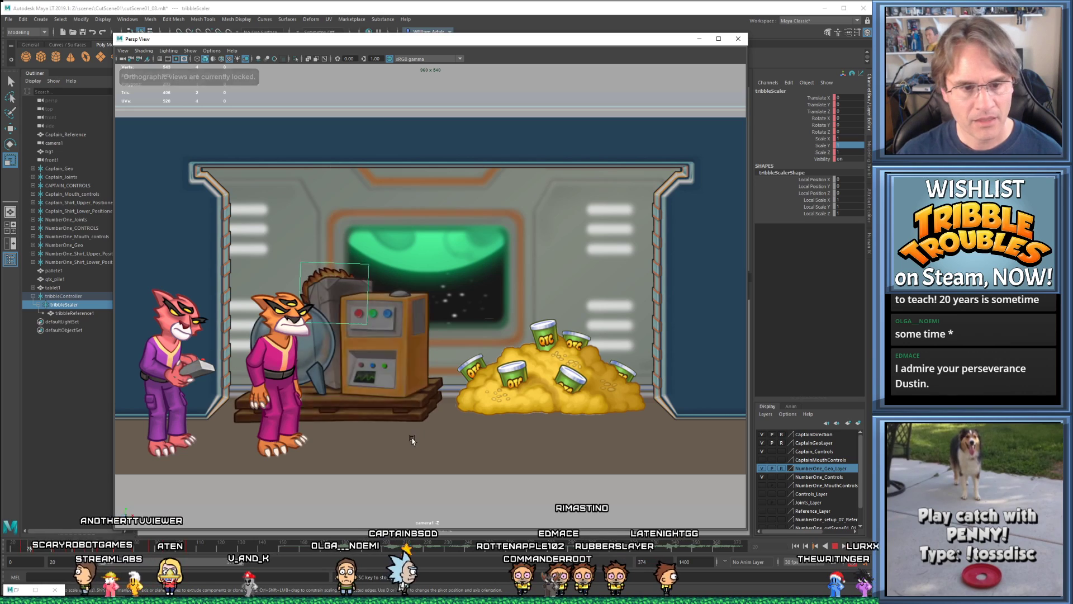
left_click(395, 491)
key("alt+v")
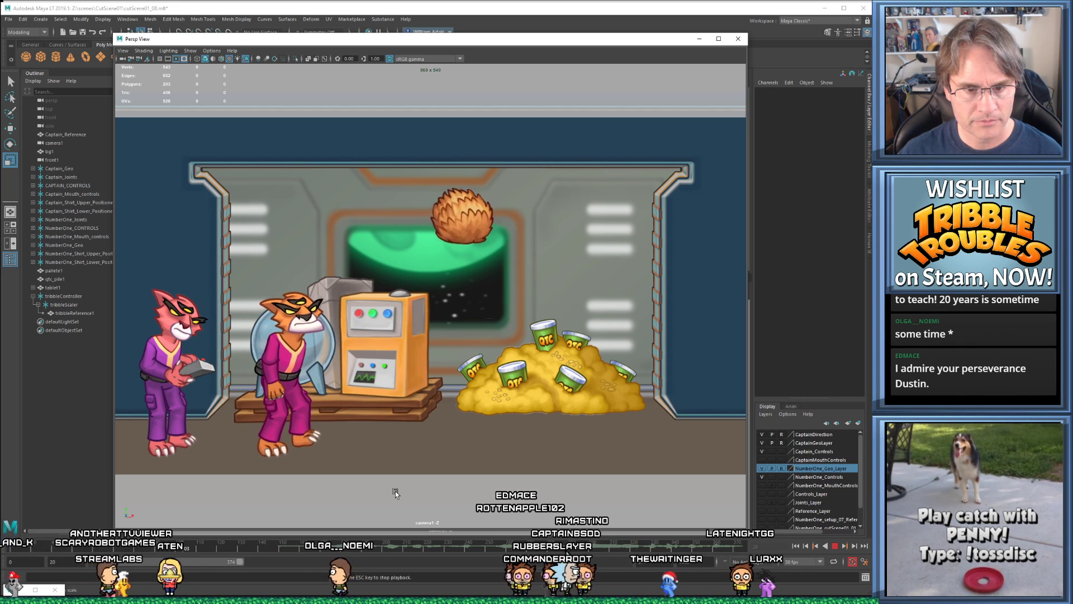
key("Escape")
key("alt+v")
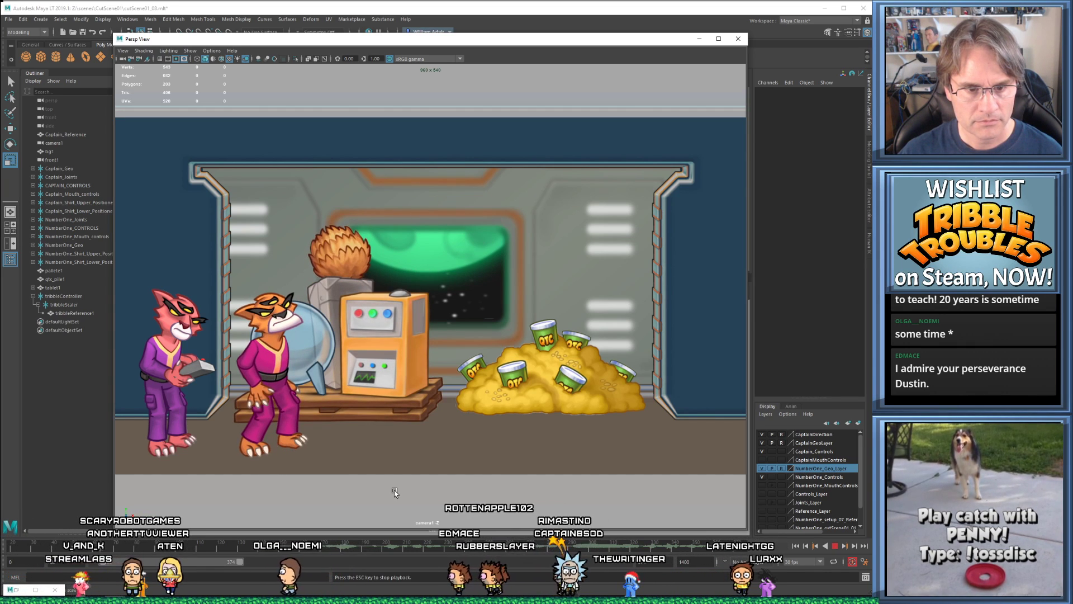
key("Escape")
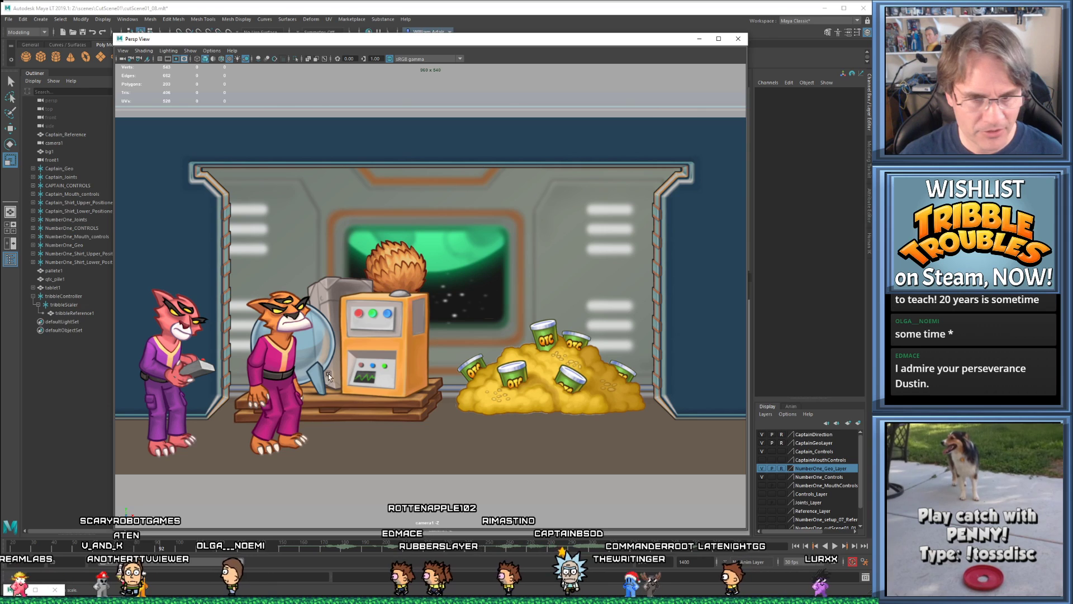
- Select tribbleScaler again, review its settling keys, and tilt it to about -5 in Rotate Z at frame 65
left_click(63, 304)
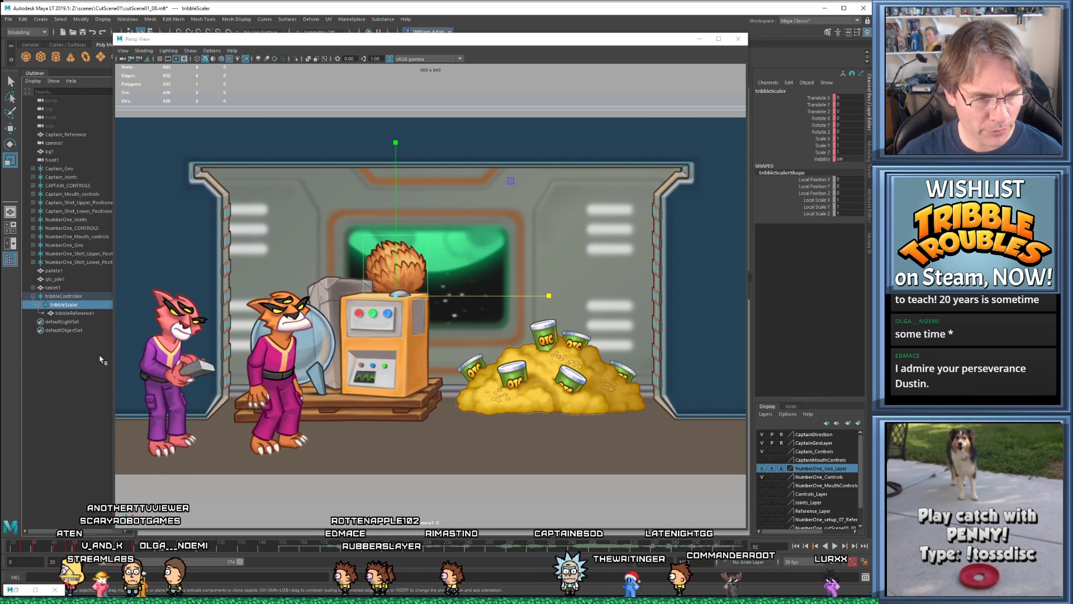
key("alt+v")
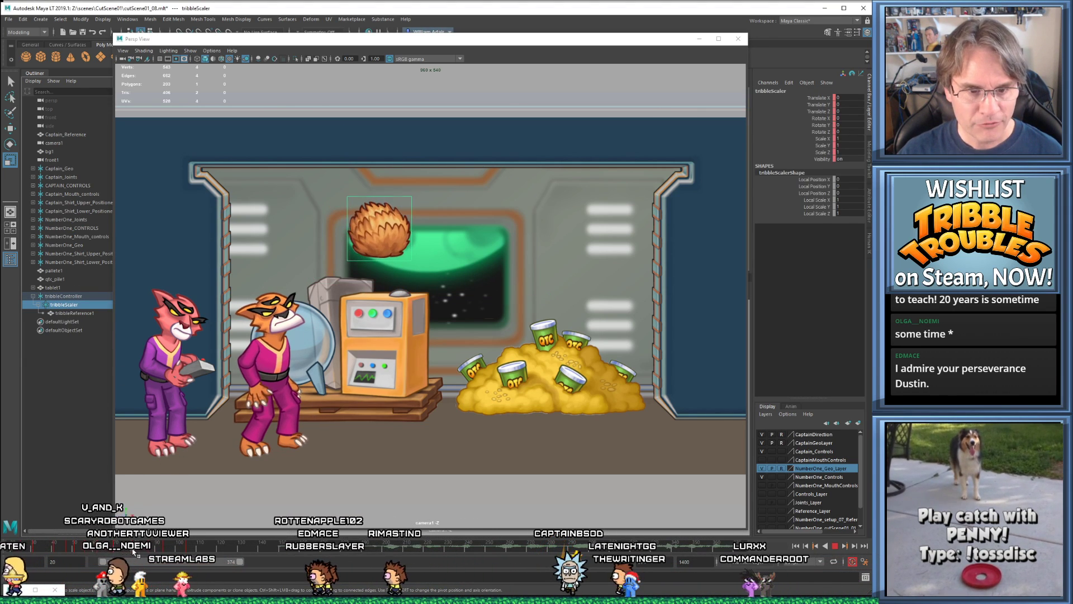
key("Escape")
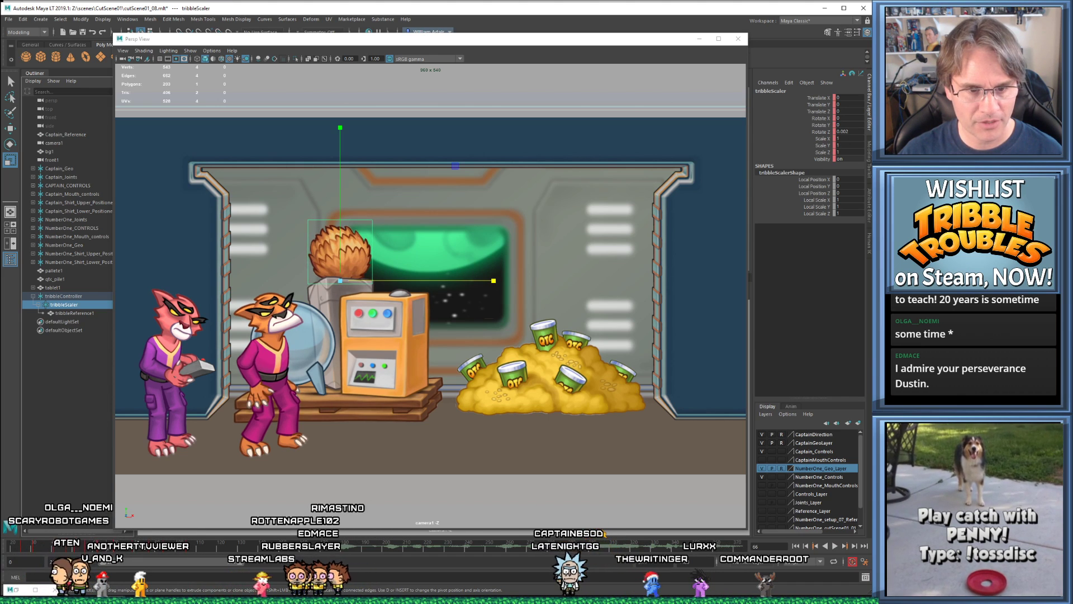
key("period")
key("period")
key("comma")
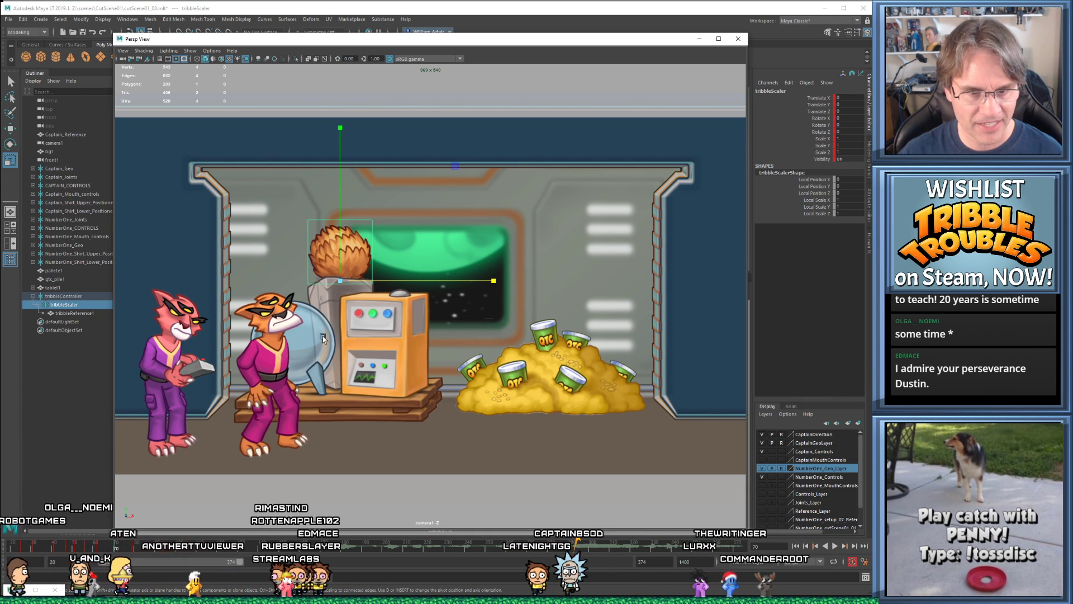
key("e")
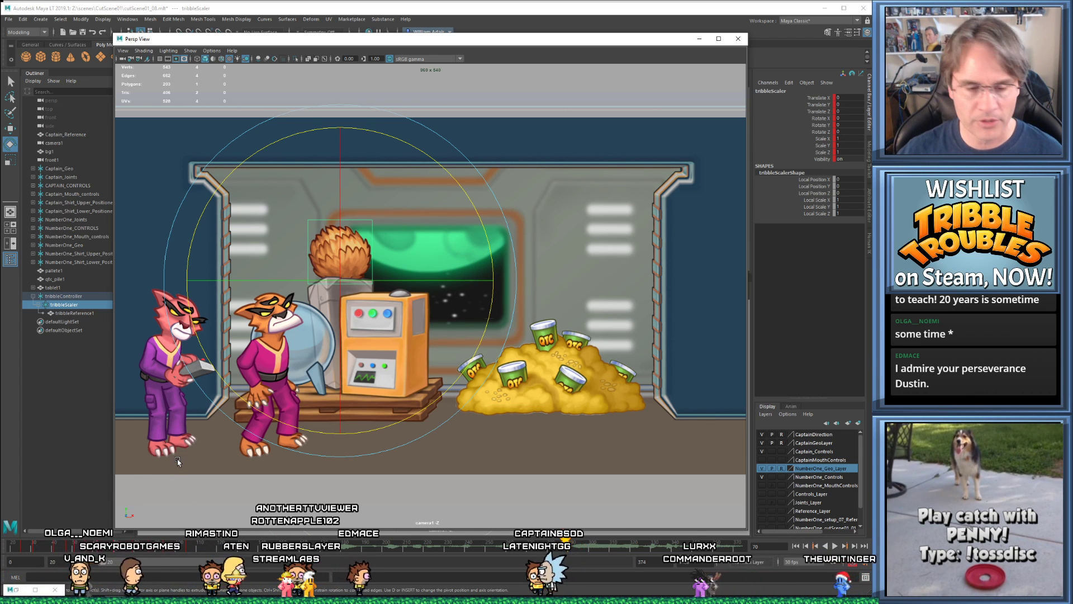
key("comma")
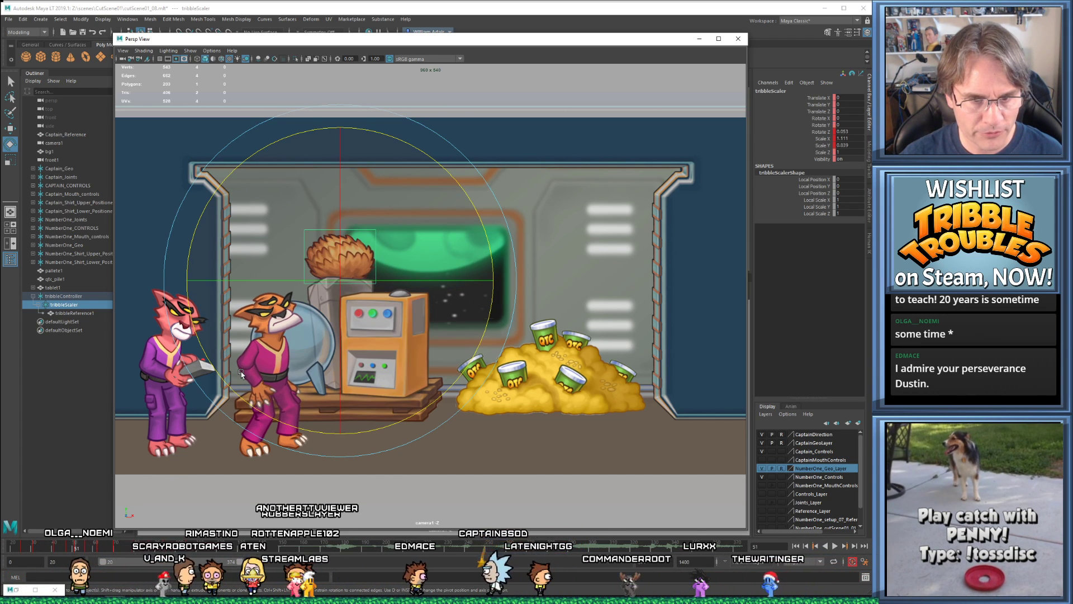
key("period")
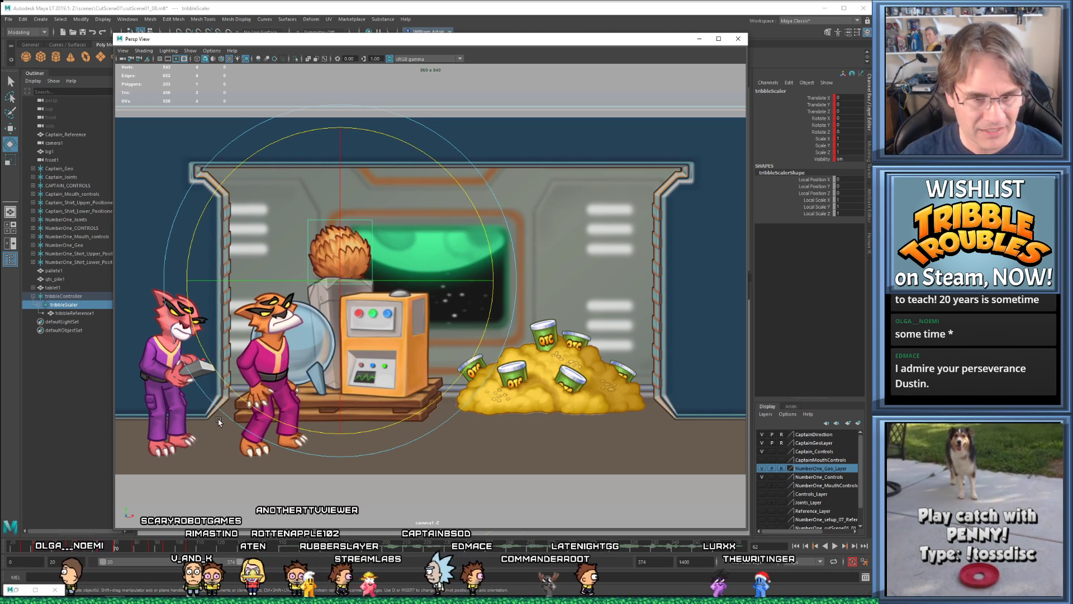
mouse_move(109, 551)
left_mouse_down()
mouse_move(132, 553)
mouse_move(122, 544)
left_mouse_up()
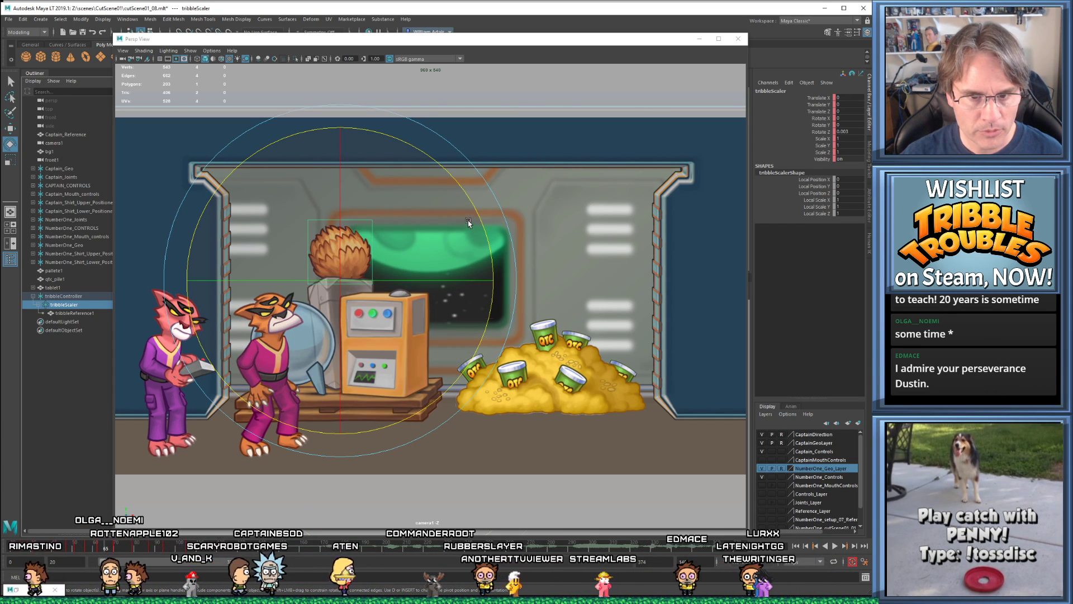
left_click_drag(476, 213, 482, 225)
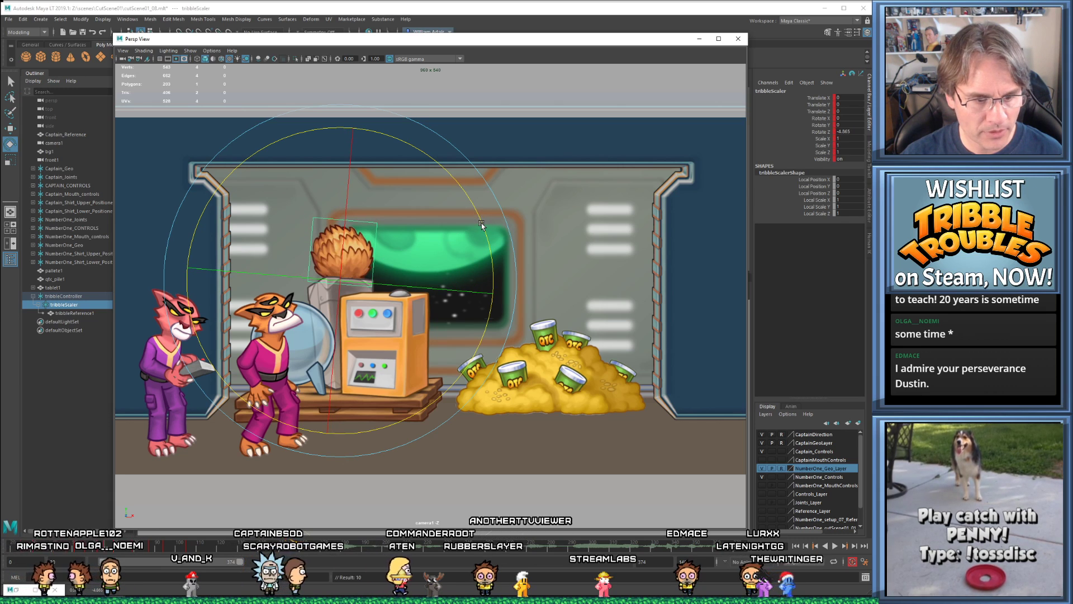
- Squash the tribble's landing pose on frame 65 to Scale X about 1.119 and Scale Y about 0.85
key("r")
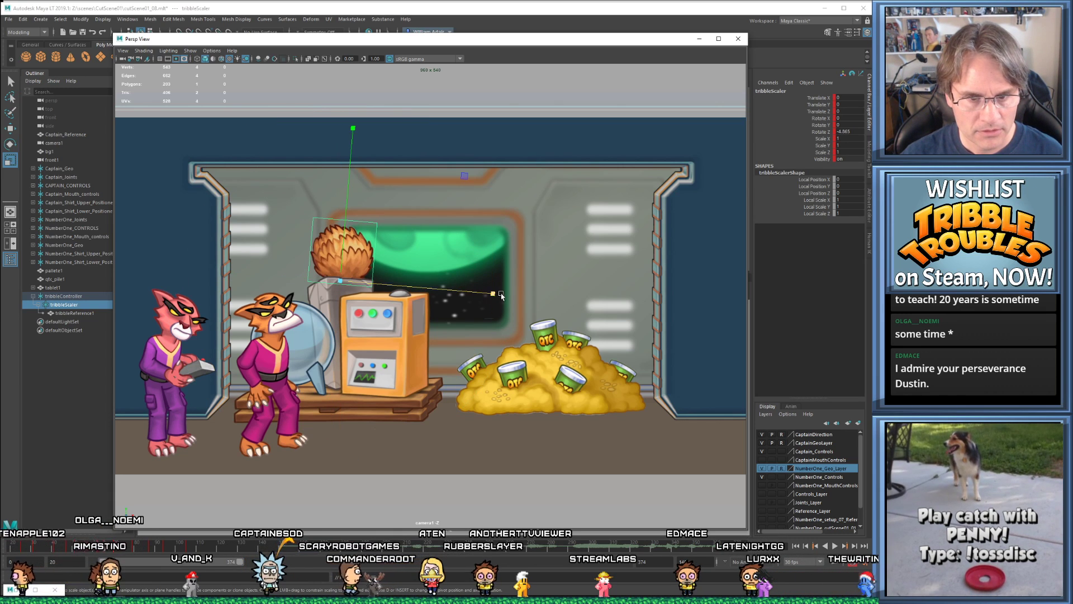
left_click_drag(496, 296, 507, 296)
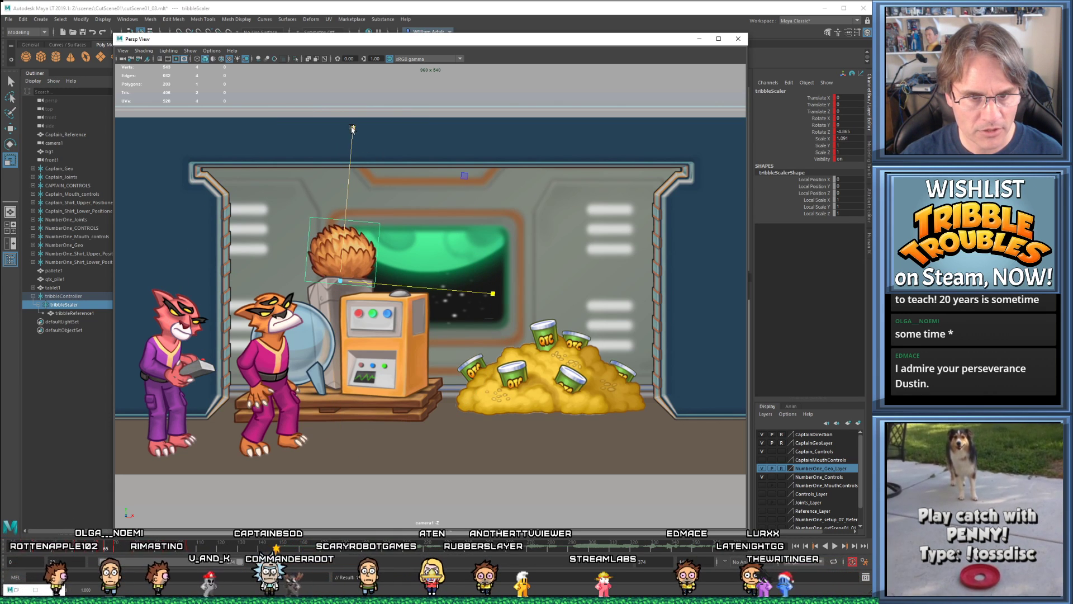
left_click_drag(352, 129, 345, 145)
key("comma")
key("period")
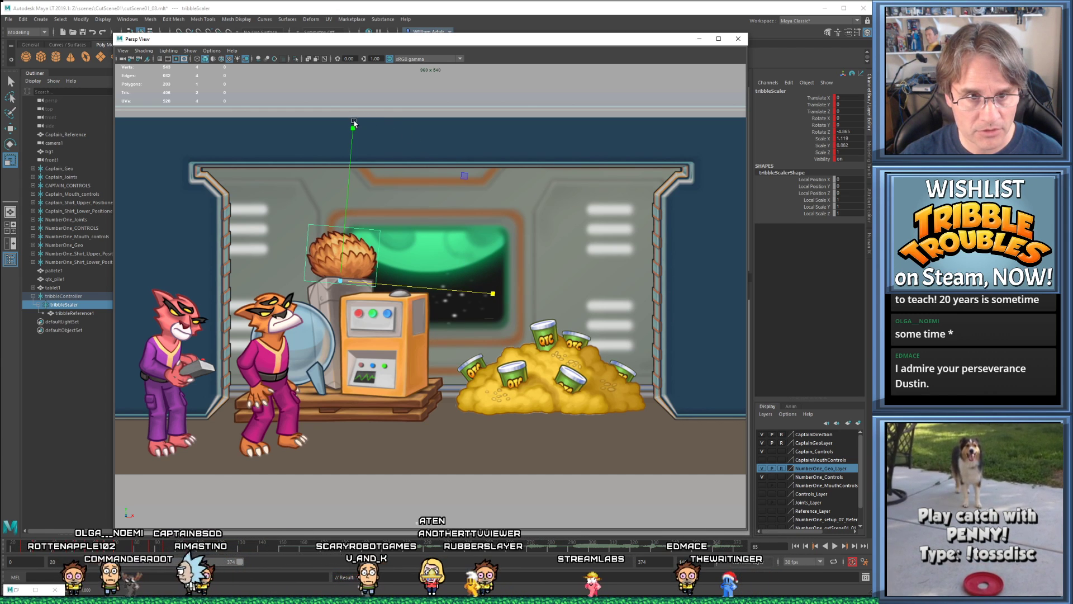
left_click_drag(354, 123, 352, 132)
key("period")
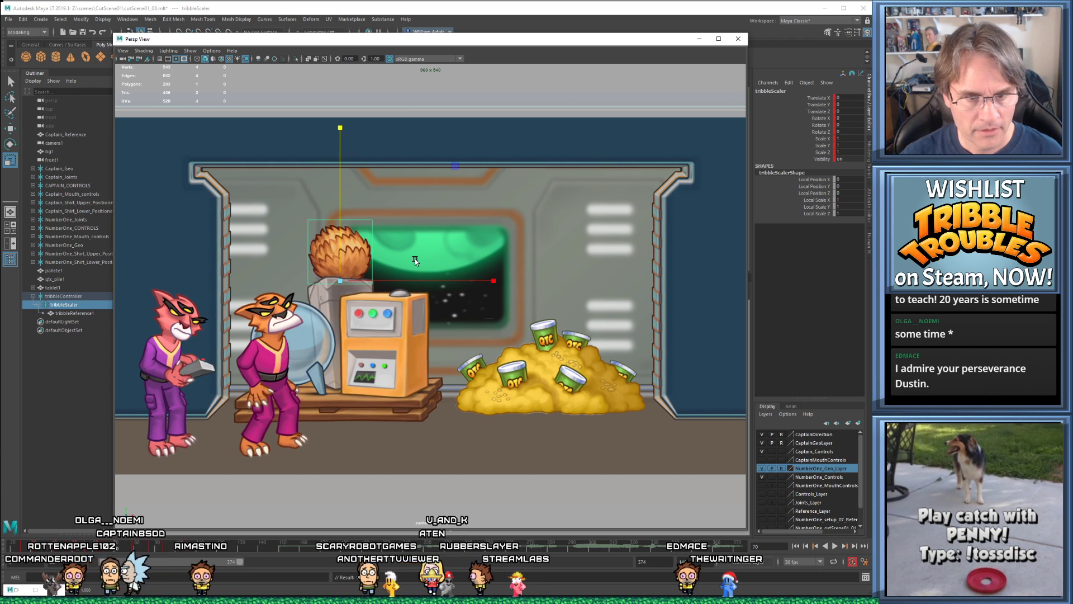
- Compare the tribble's landing pose on frame 65 with its neighbouring keyframes
key("comma")
key("period")
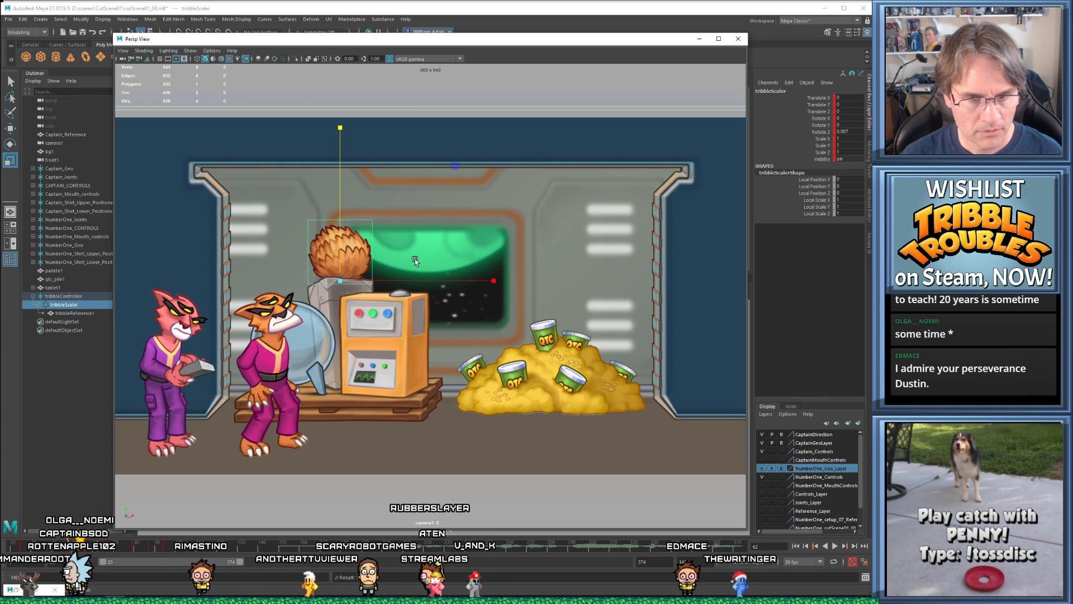
key("comma")
key("period")
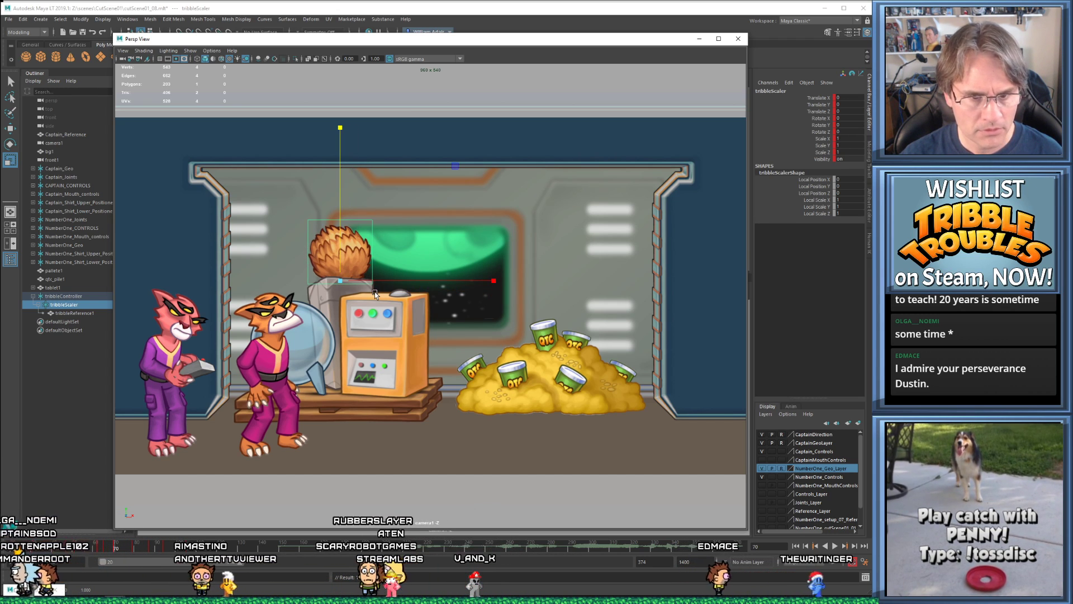
key("comma")
key("period")
key("comma")
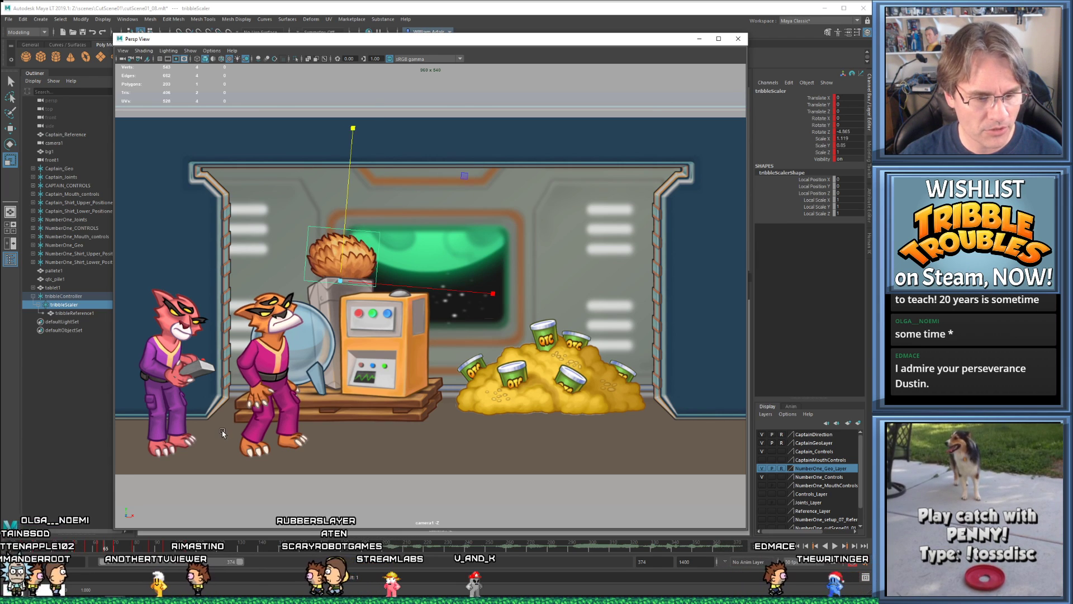
key("comma")
key("period")
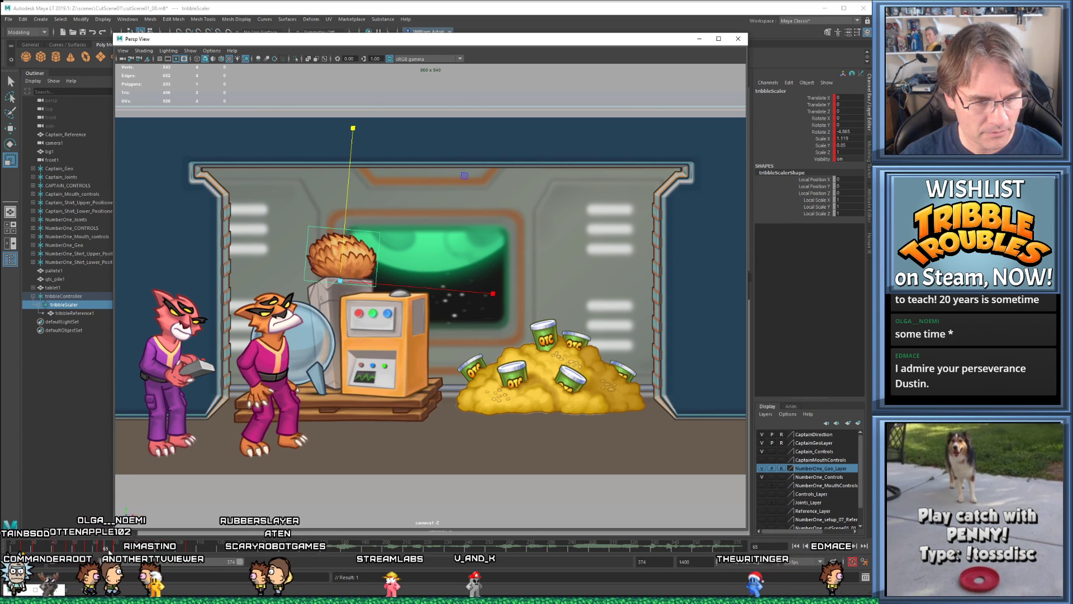
- Copy the squashed pose from frame 65 to frame 70, key it there, and play back the bounce
left_click(109, 551)
middle_click_drag(109, 551, 115, 551)
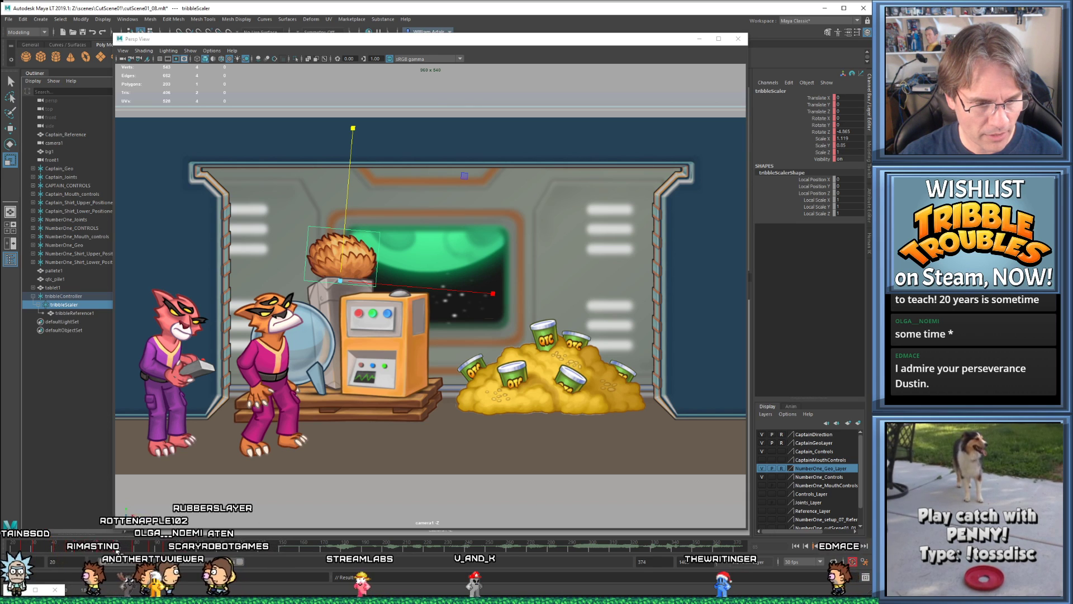
key("s")
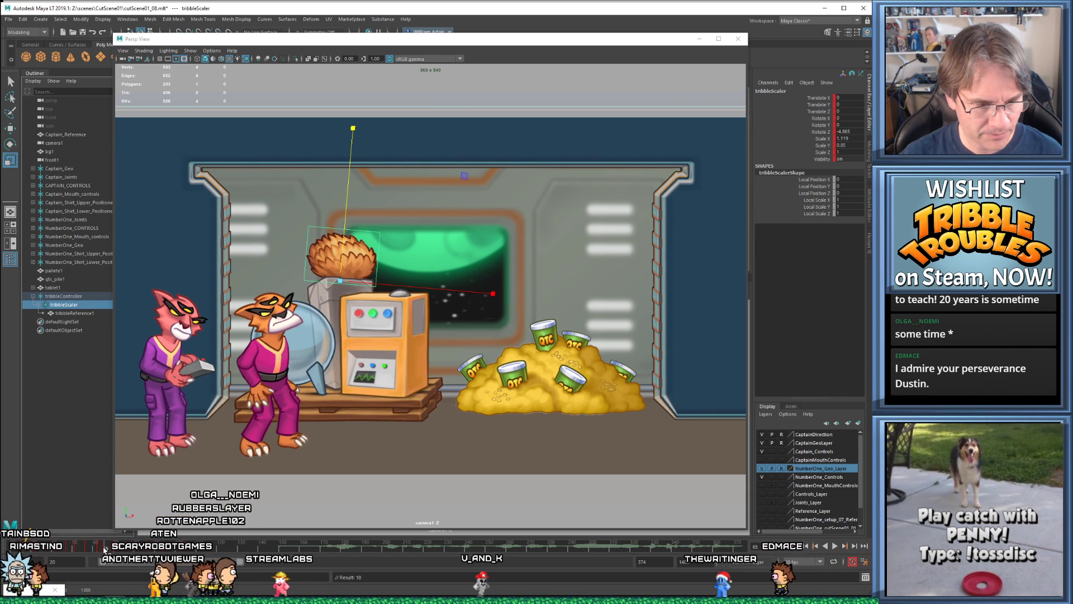
left_click(78, 549)
key("alt+v")
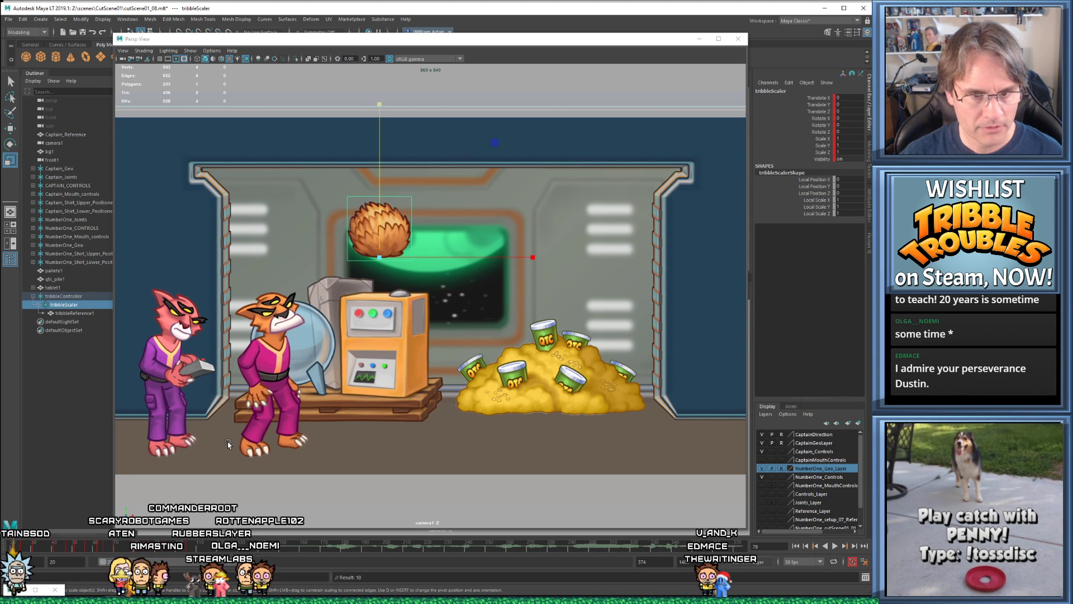
- On frame 79, tilt the airborne tribble to Rotate Z about -9.8 and stretch it to Scale Y about 1.2 and Scale X about 0.8
key("e")
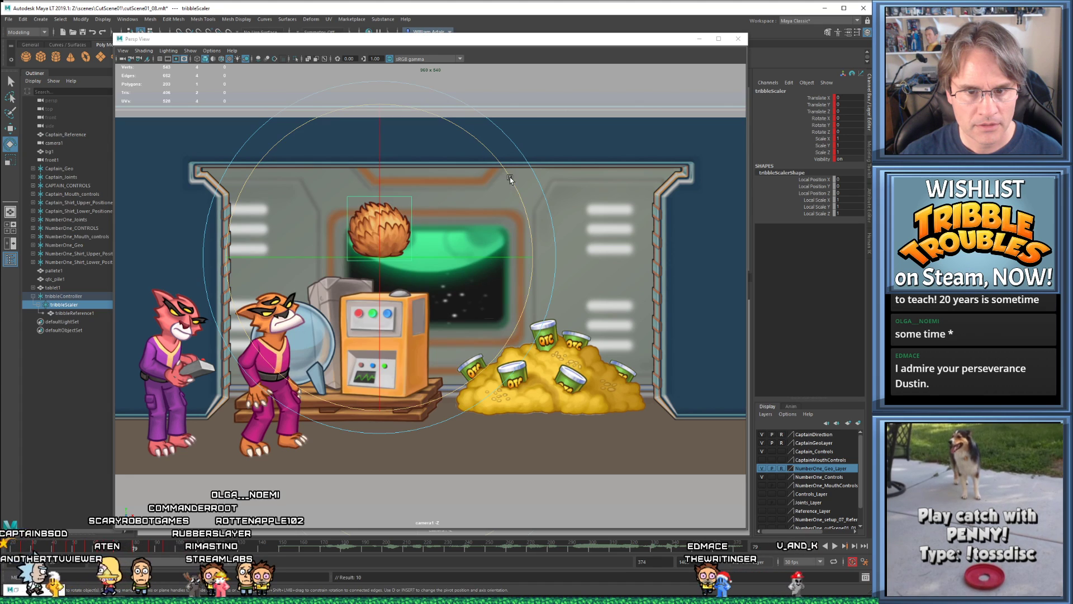
left_click_drag(510, 176, 528, 201)
key("r")
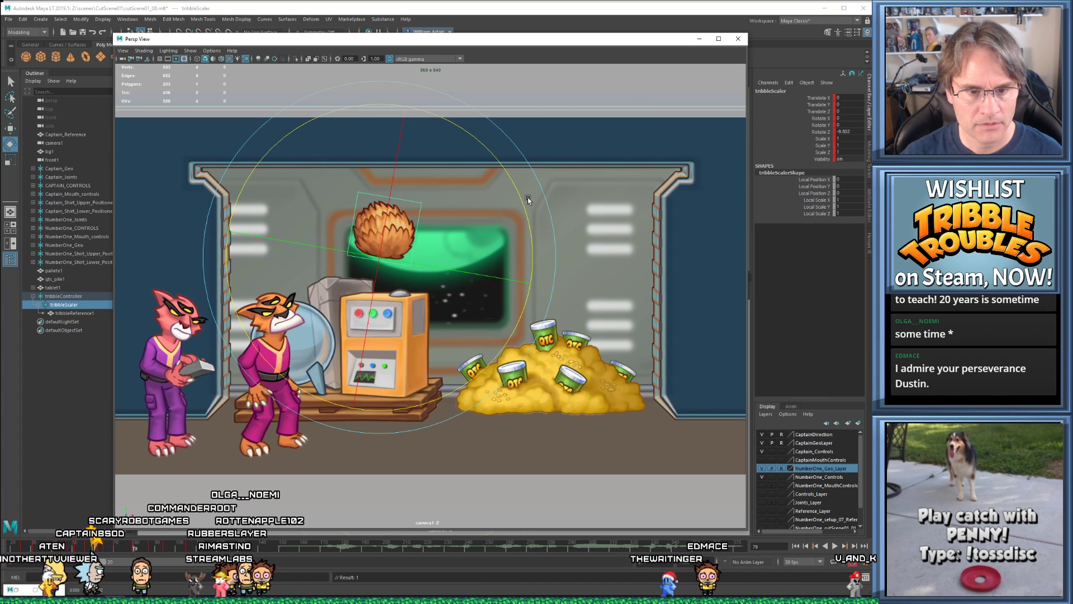
left_click_drag(405, 107, 414, 76)
left_click_drag(531, 284, 493, 270)
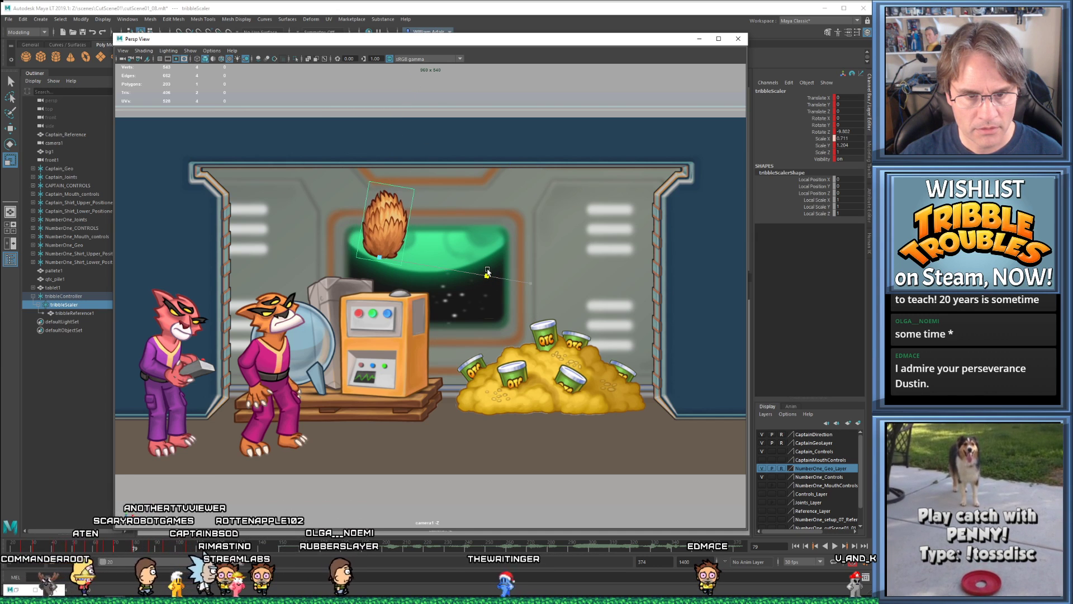
key("comma")
key("period")
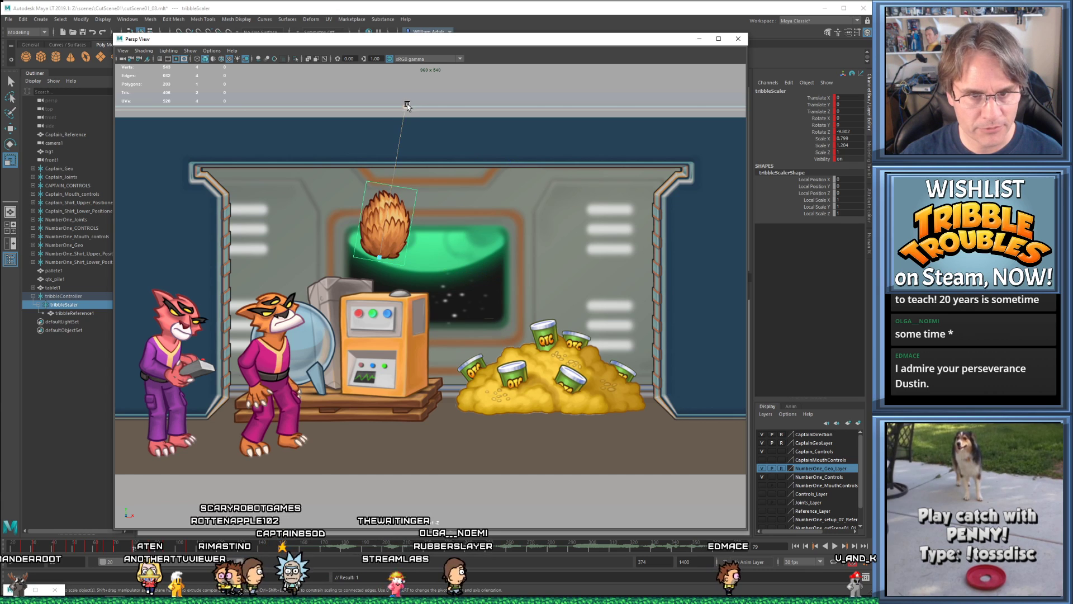
- Rework the tribble's scale on frame 79 to Scale Y 1 and Scale X about 0.803, checking the adjacent keyframes
key("comma")
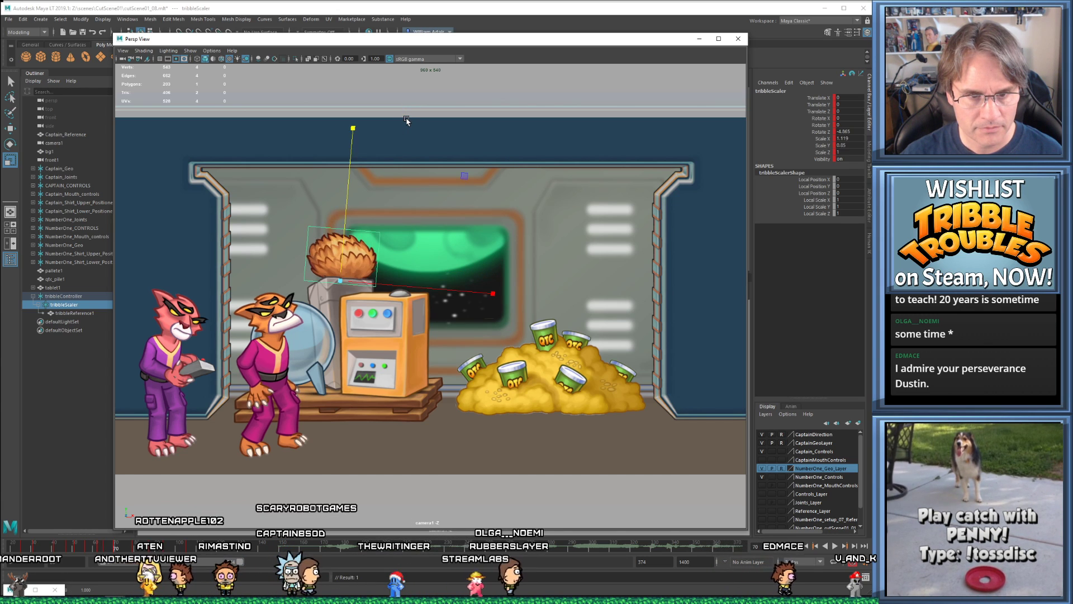
key("period")
key("period")
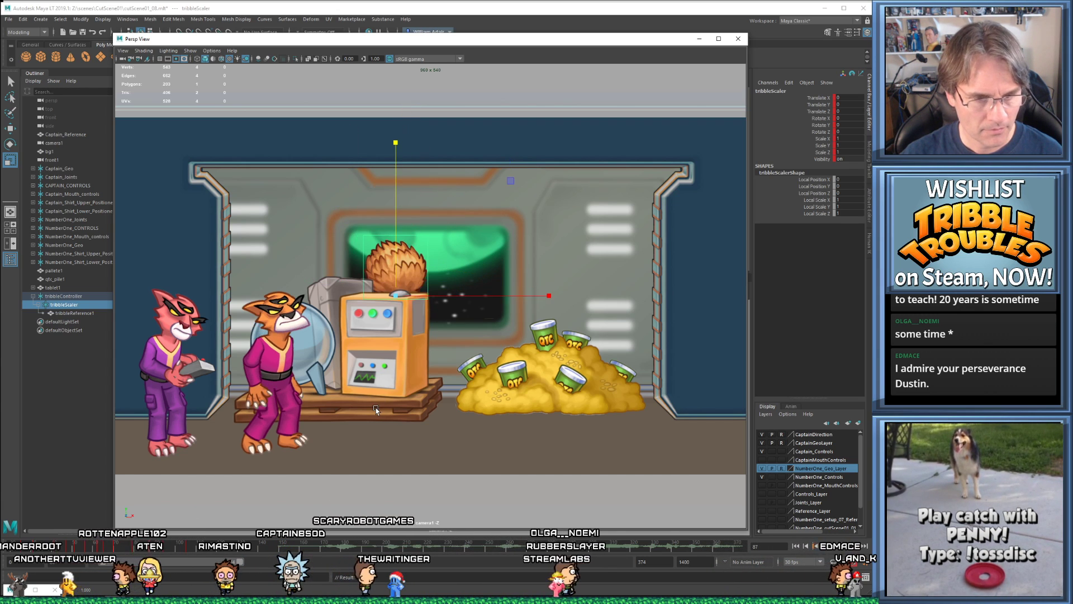
key("comma")
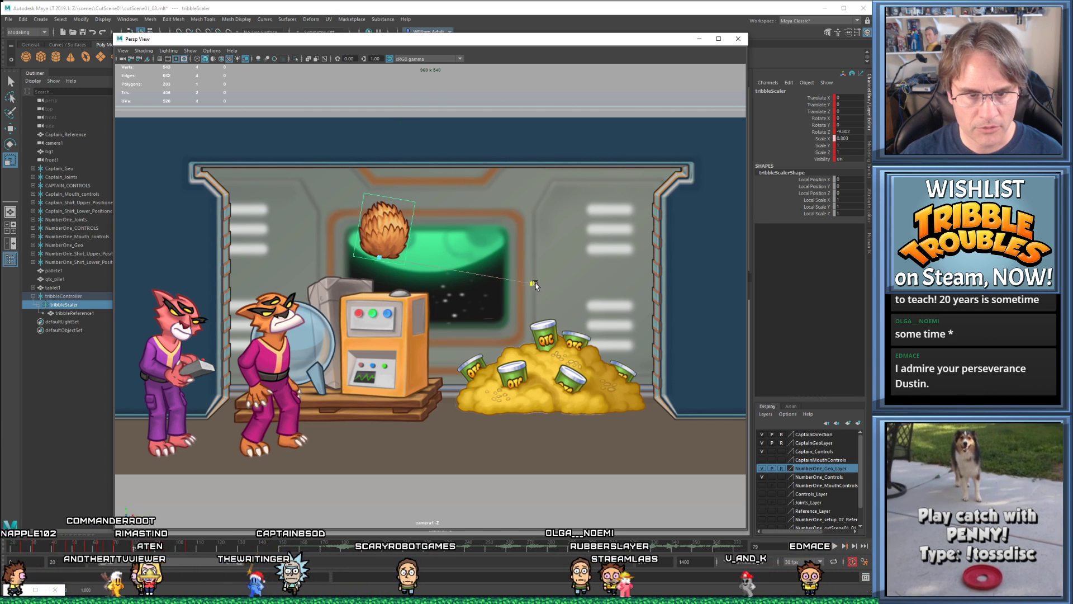
key("comma")
- Stretch the upright tribble on frame 87 to Scale X about 0.839 and Scale Y about 1.169
key("period")
key("period")
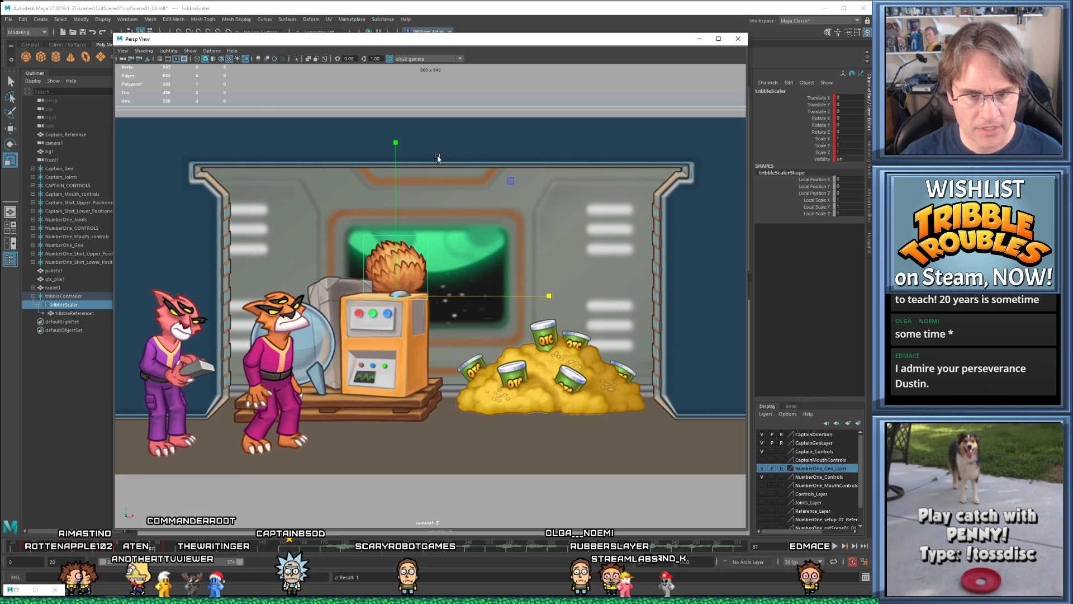
left_click_drag(394, 142, 393, 116)
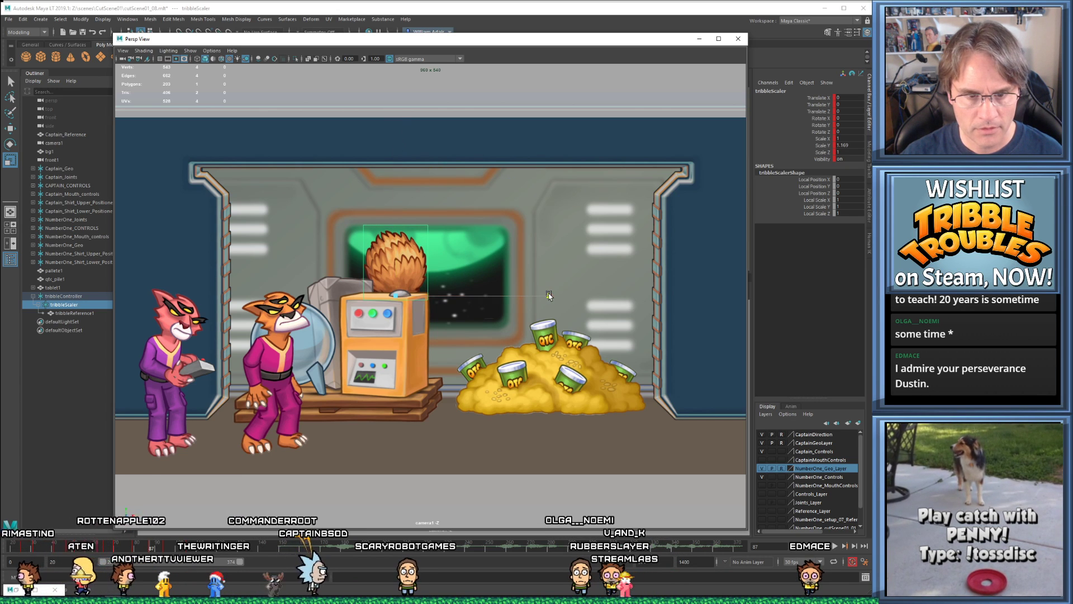
key("period")
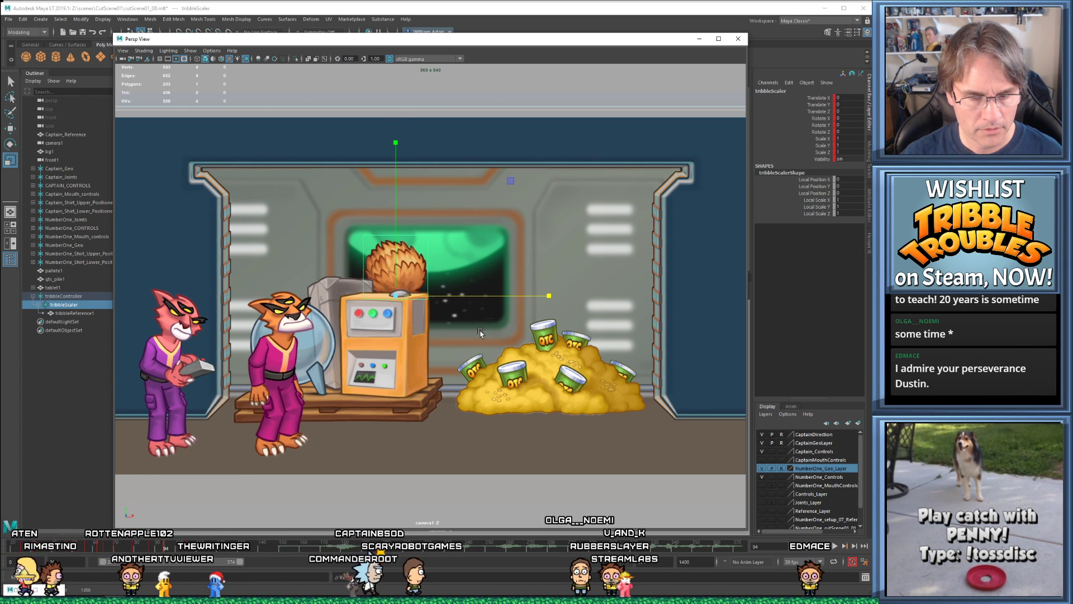
- Squash and key the tribble on top of the orange machine on frame 94, with Scale X about 1.219 and Scale Y about 0.862
left_click_drag(395, 144, 393, 159)
key("s")
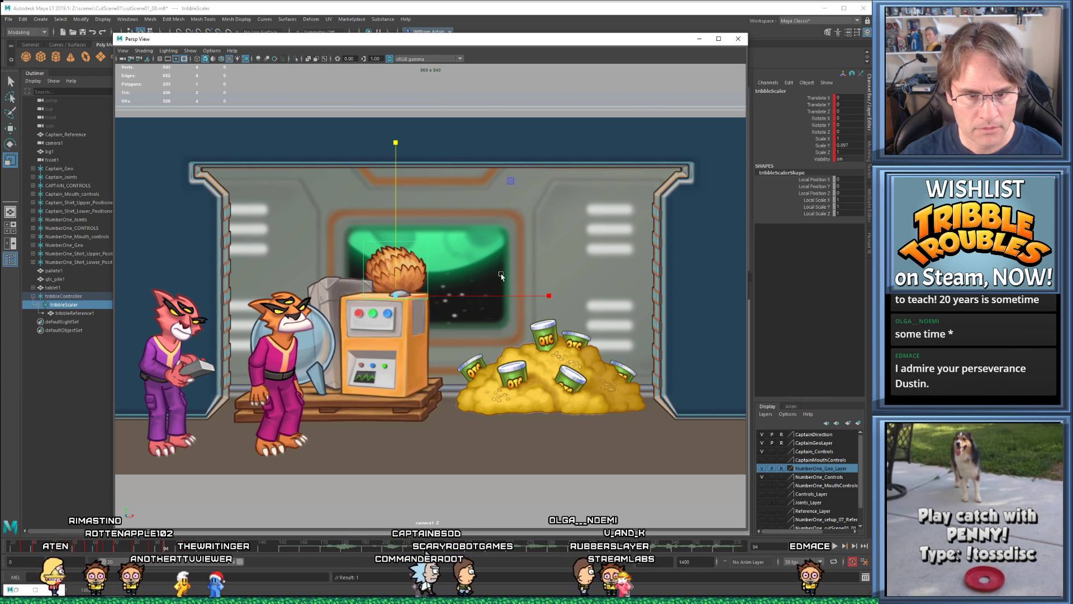
left_click_drag(554, 302, 587, 302)
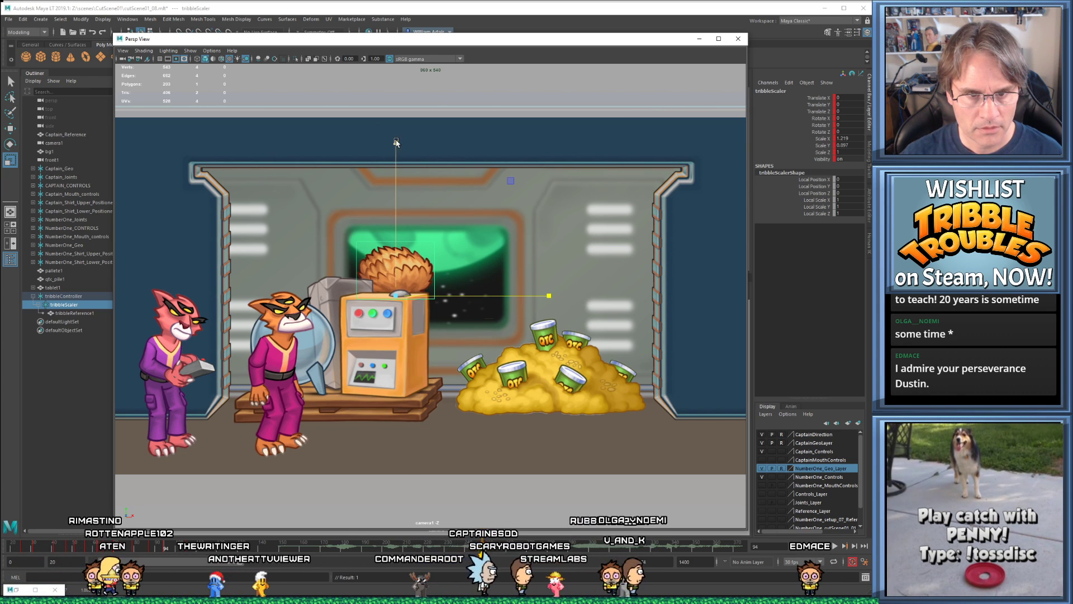
left_click_drag(395, 143, 395, 146)
key("period")
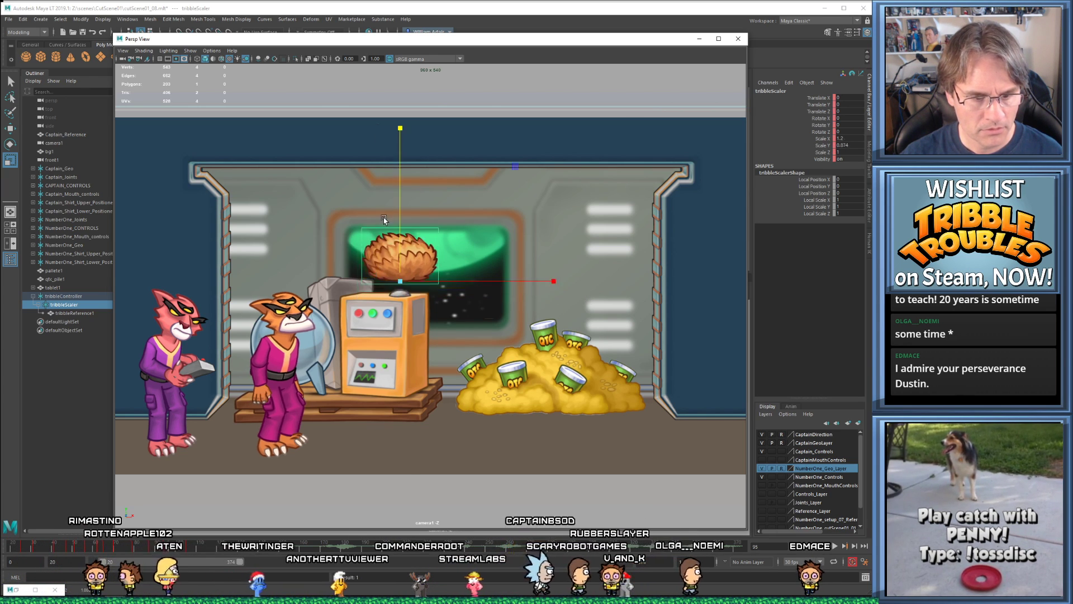
key("comma")
key("comma")
key("period")
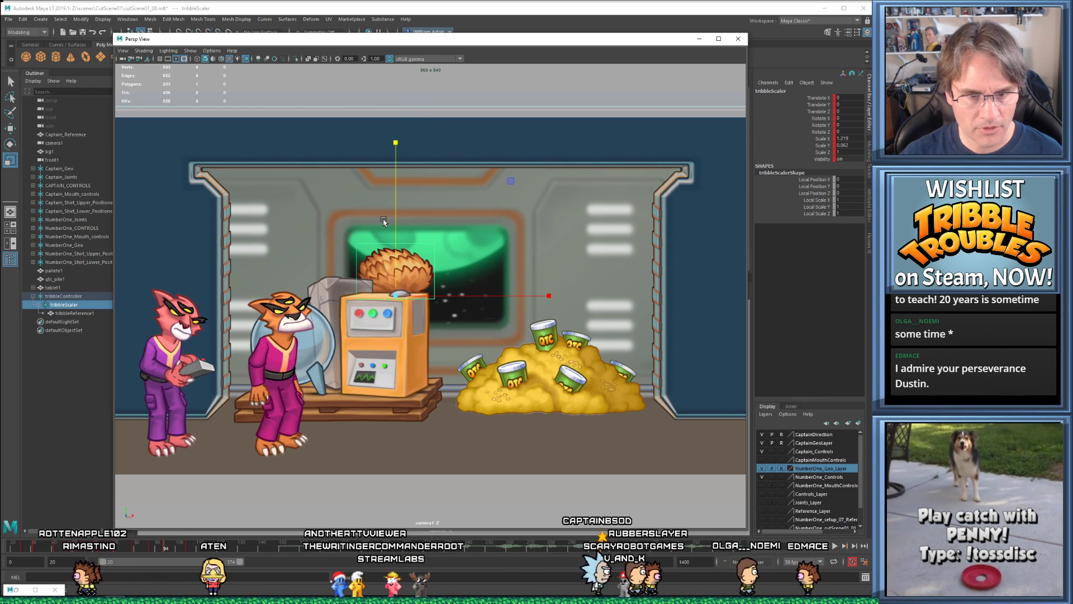
- Tilt the squashed tribble on frame 94 clockwise to Rotate Z about -6.4 and check it against the surrounding keyframes
key("e")
left_click_drag(522, 213, 530, 223)
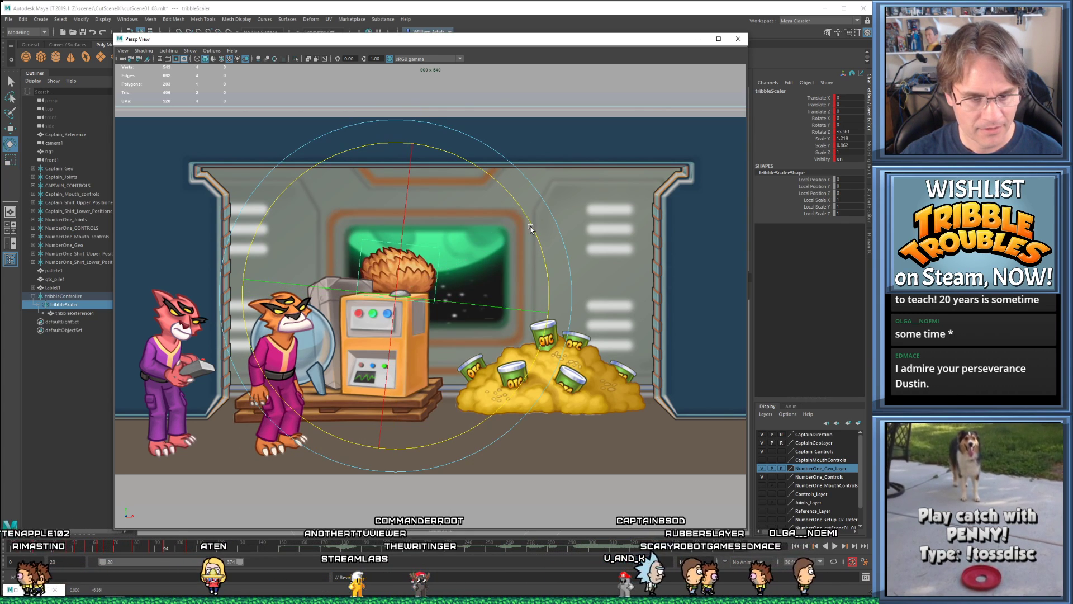
key("comma")
key("comma")
key("period")
key("period")
key("period")
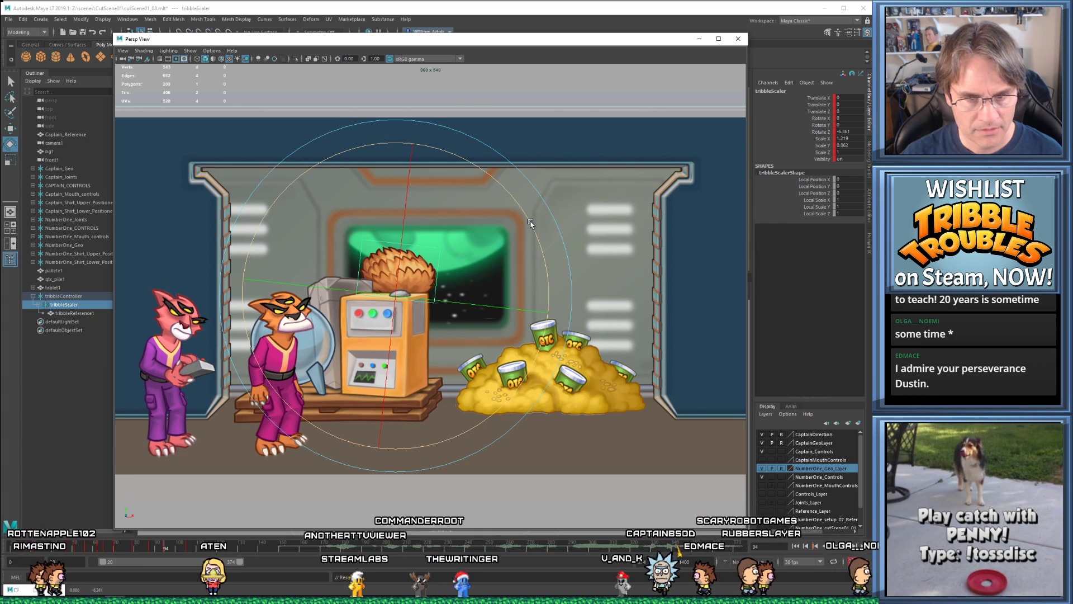
- Play back the bouncing animation and review the tribble's poses keyframe by keyframe, up to the squash on frame 94
key("alt+v")
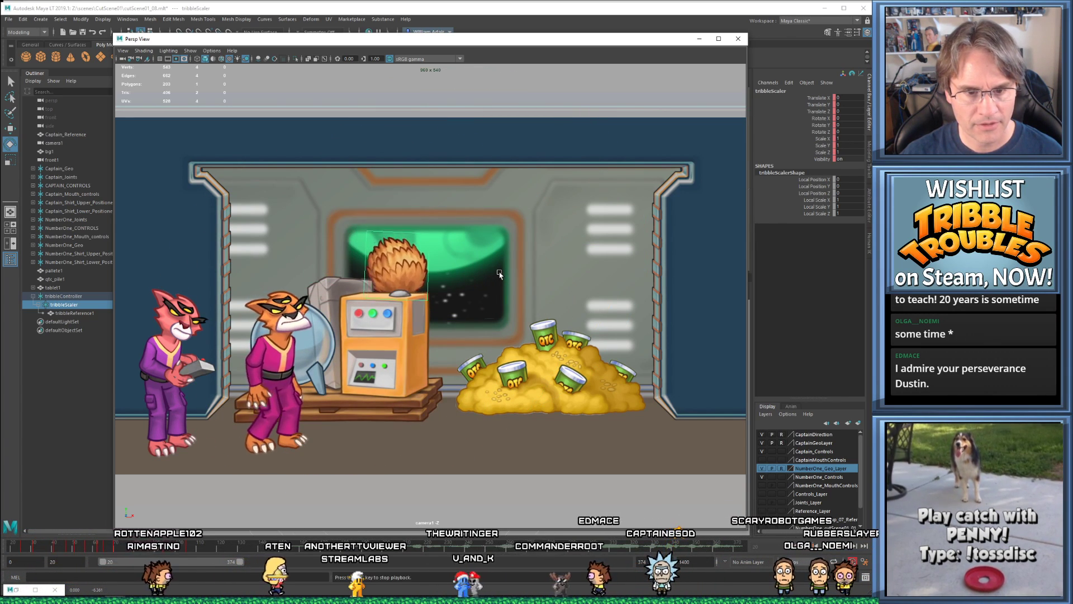
key("alt+v")
key("comma")
key("comma")
key("comma")
key("comma")
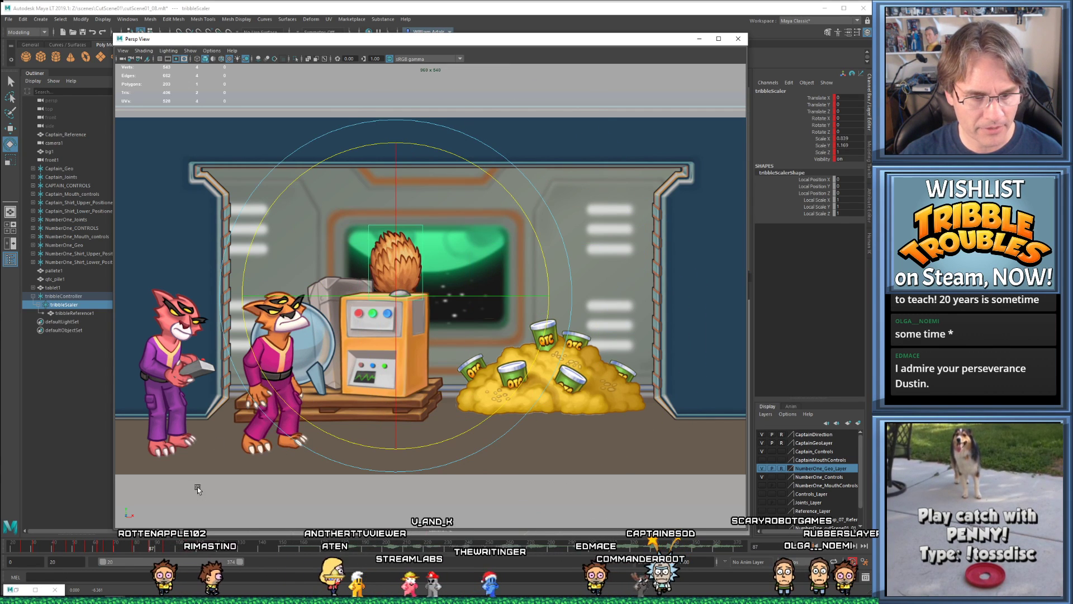
key("comma")
key("comma")
key("comma")
key("comma")
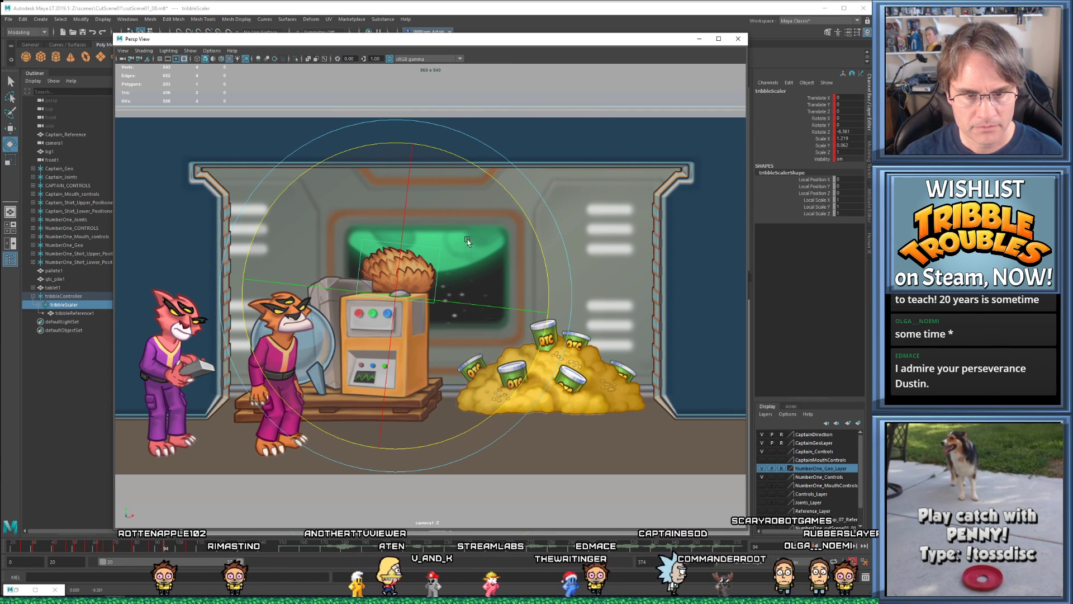
key("period")
key("period")
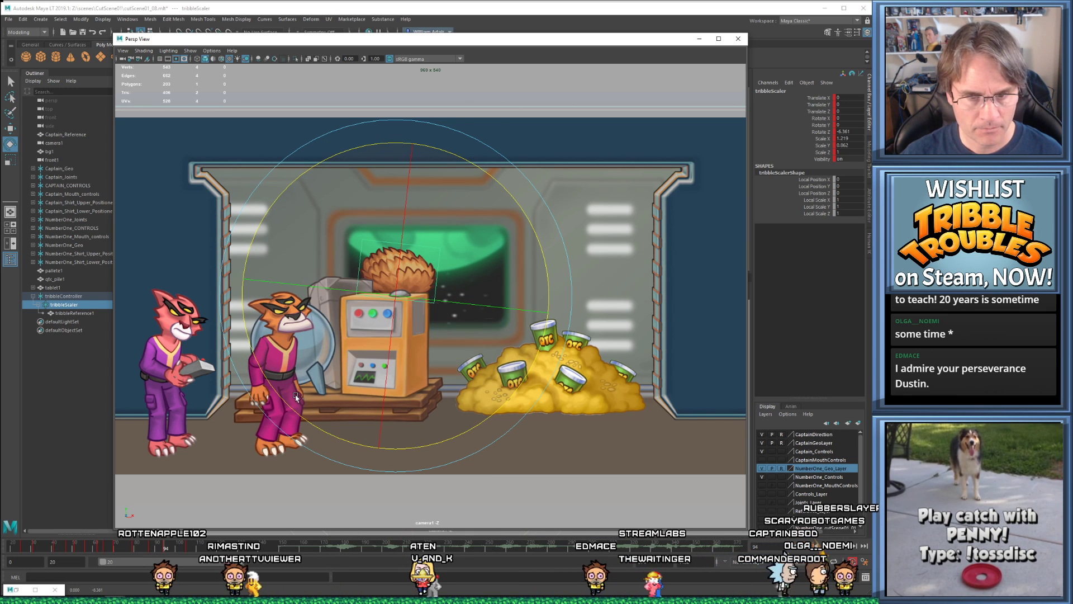
- Rotate tribbleScaler on frame 105 to Rotate Z about -10.9 for the leap towards the gold pile
key("w")
key("period")
left_click(94, 305)
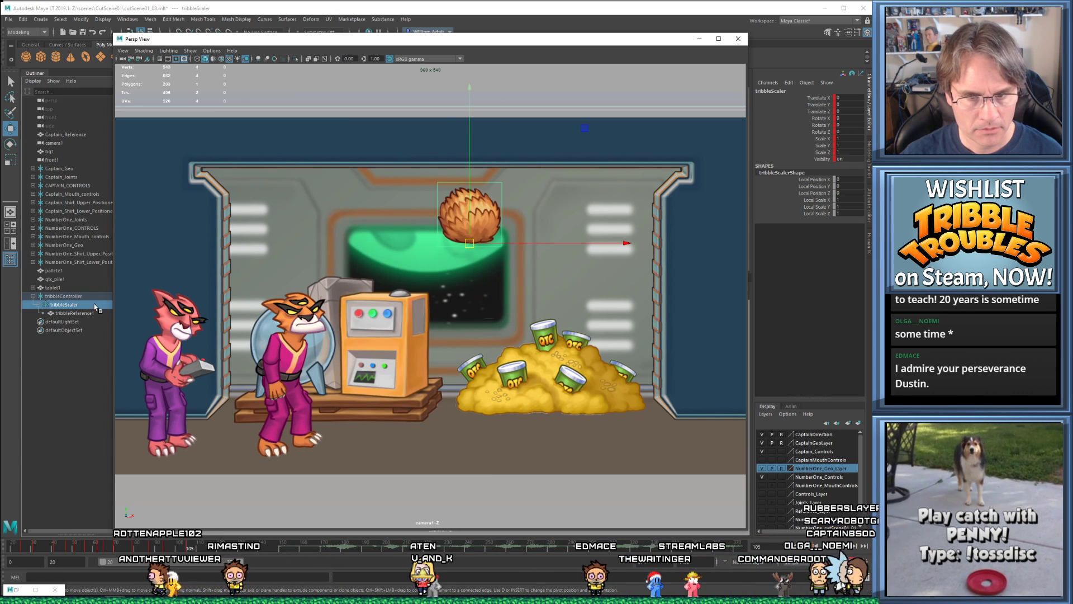
key("e")
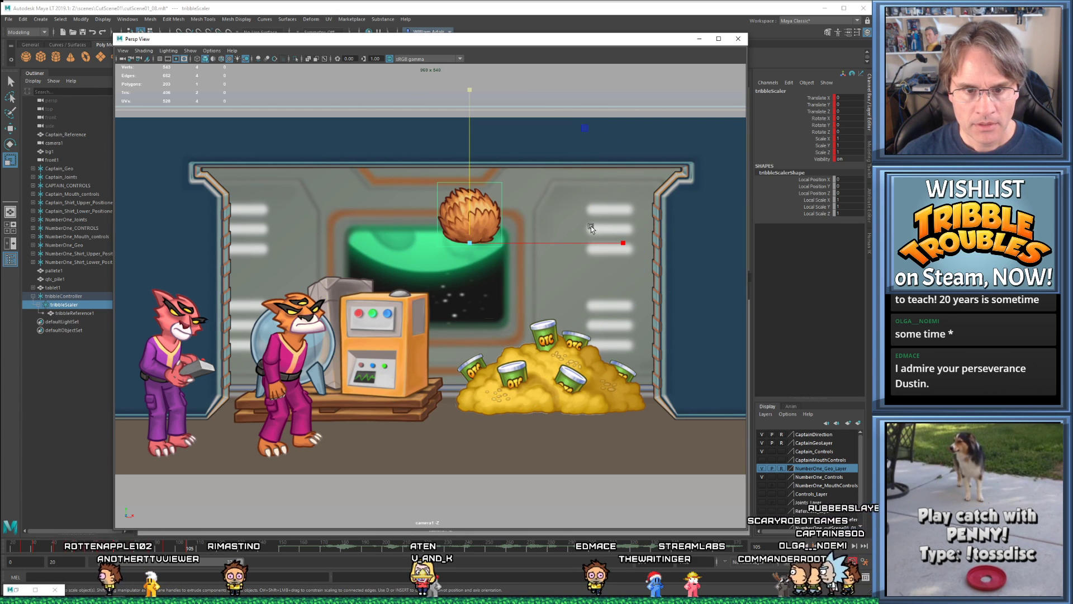
left_click_drag(613, 185, 618, 216)
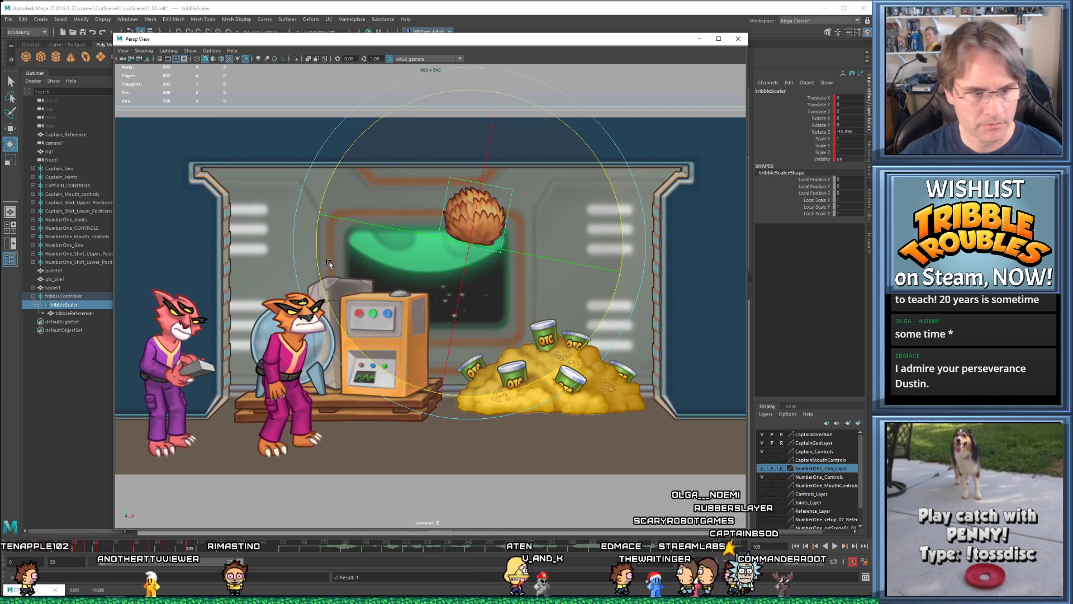
- Rotate tribbleScaler on frame 113 to Rotate Z about 11.8 as the tribble drops towards the gold pile
key("alt+period")
key("alt+period")
key("alt+period")
key("alt+period")
key("alt+period")
key("alt+period")
key("alt+period")
key("alt+period")
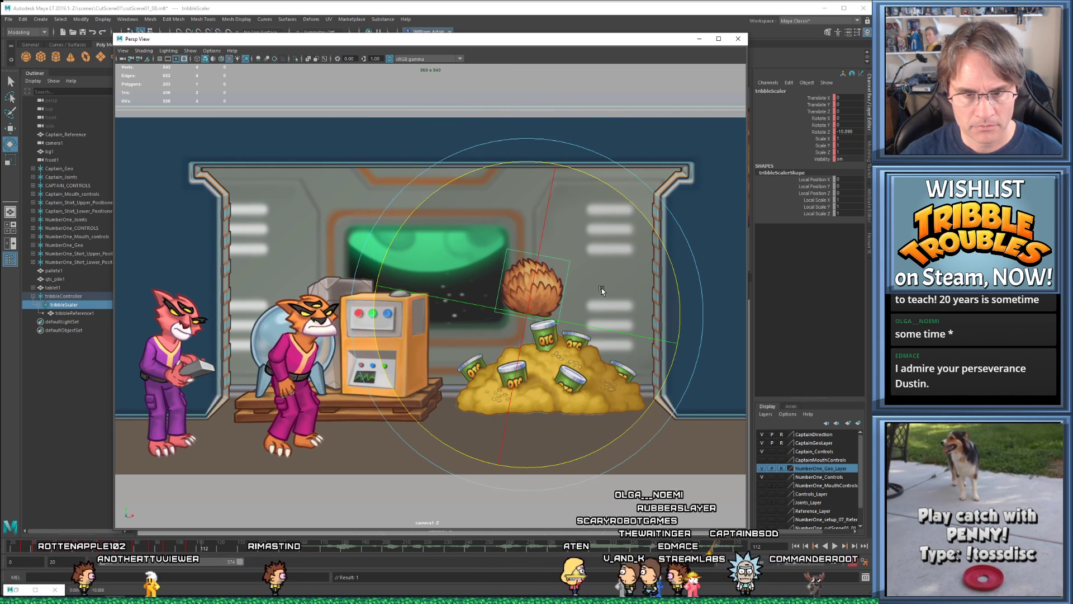
left_click_drag(681, 290, 649, 243)
- Stretch the falling tribble on frame 113 to Scale Y about 1.327 and Scale X about 0.87
key("r")
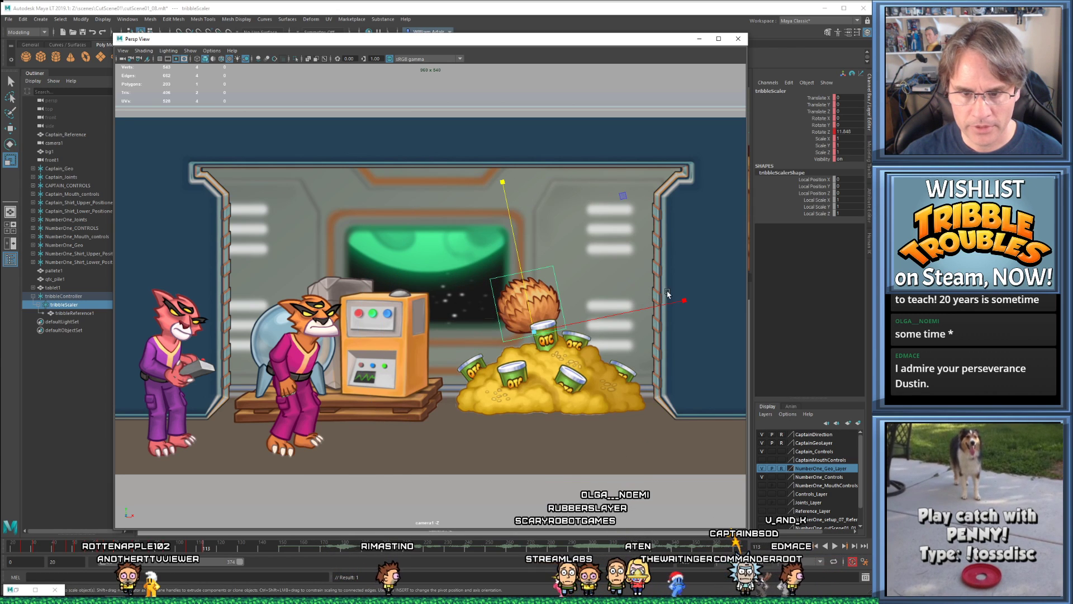
left_click_drag(502, 179, 495, 146)
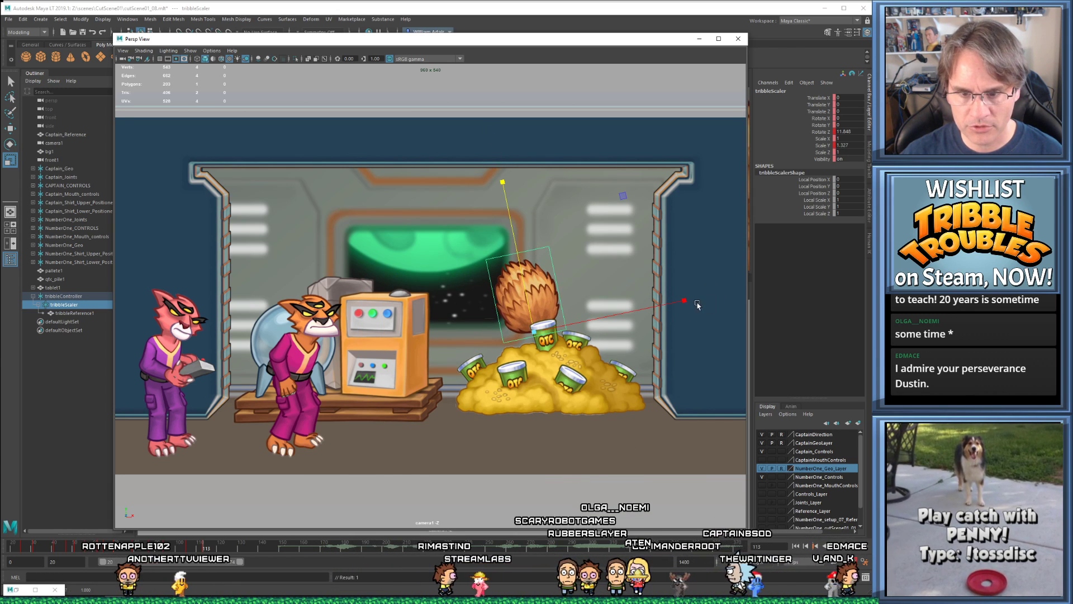
left_click_drag(684, 300, 667, 299)
- Stretch the tribble further as it sinks behind the gold pile on frame 117, with Scale Y about 1.381 and Scale X about 0.84
key("alt+period")
key("alt+period")
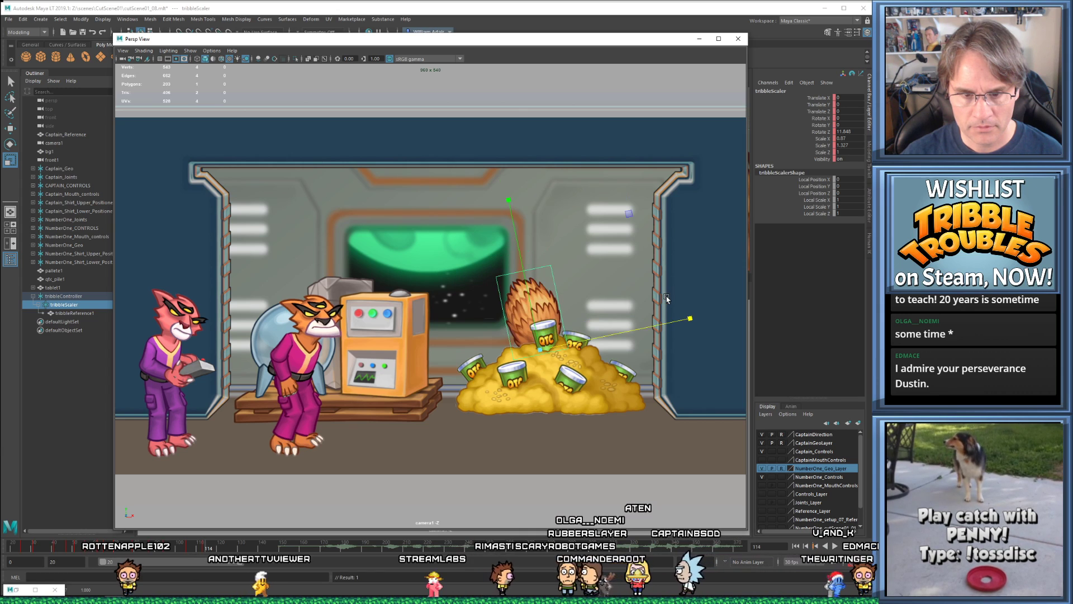
key("alt+period")
key("alt+period")
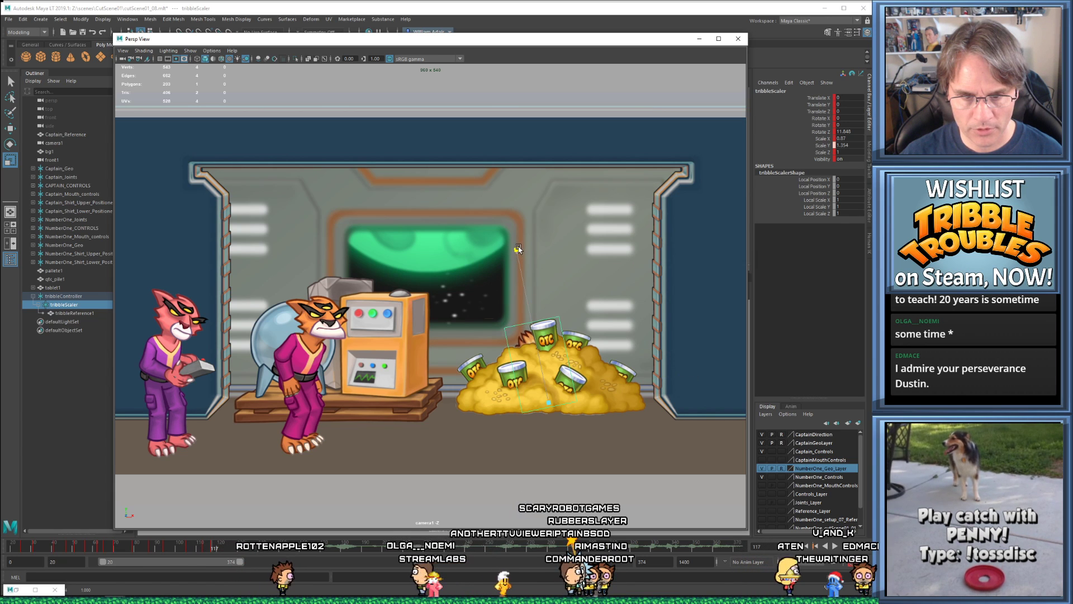
left_click_drag(699, 371, 696, 374)
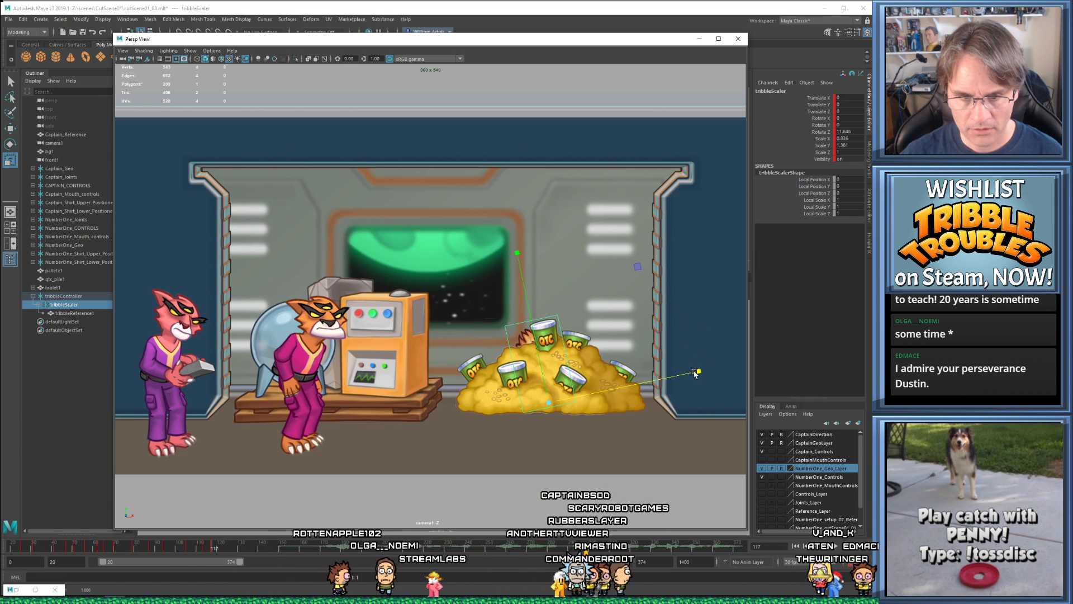
- Squash the tribble behind the gold pile on frame 121 to Scale Y about 0.793 and level its Rotate Z to about -0.05
key("alt+period")
key("alt+period")
key("alt+period")
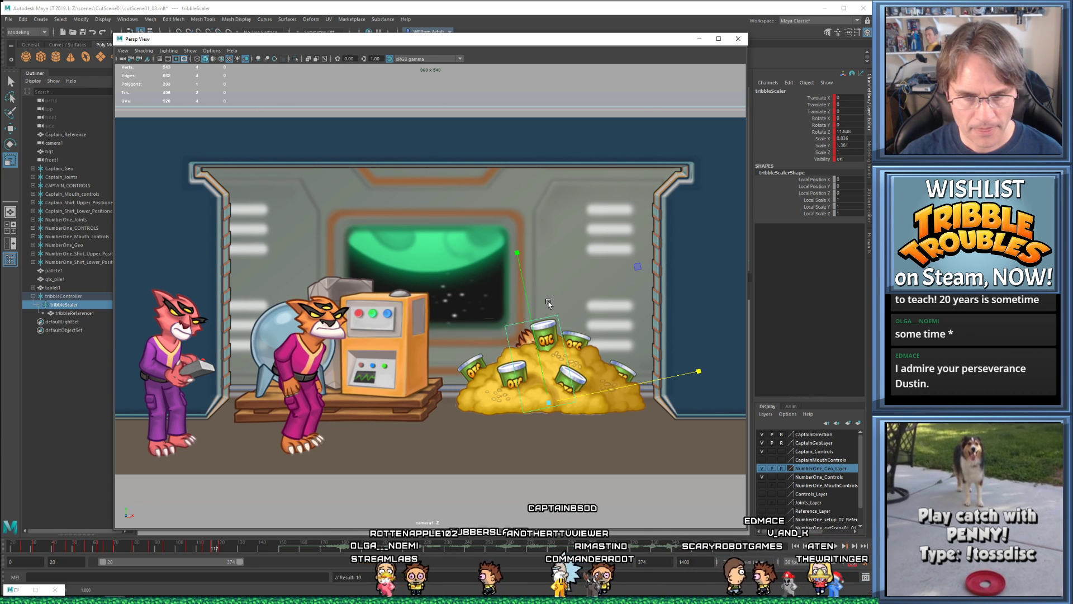
key("alt+period")
key("alt+period")
key("alt+period")
key("alt+period")
key("e")
key("r")
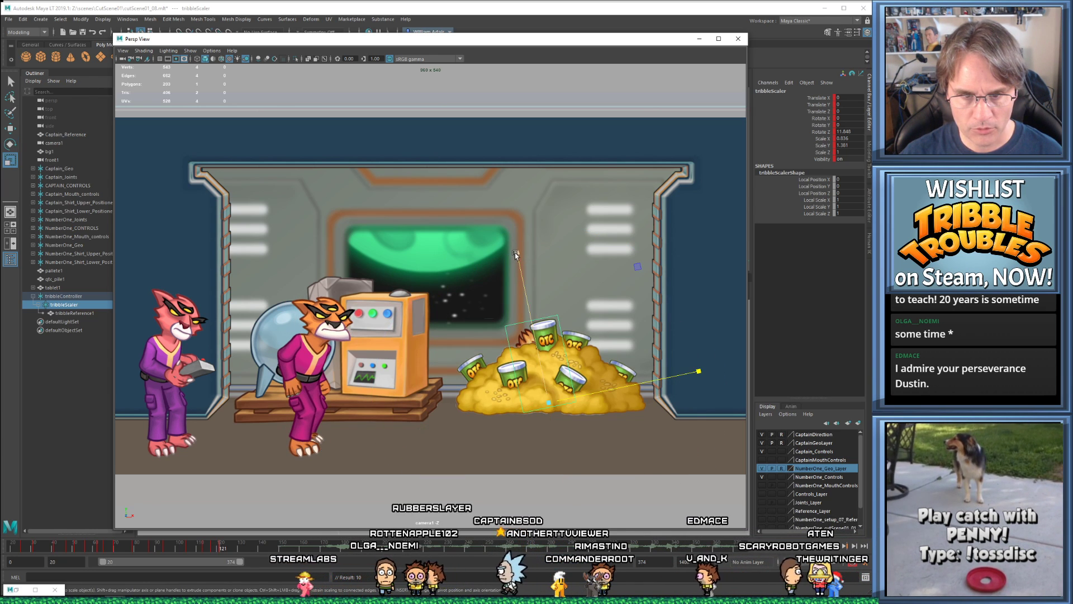
left_click_drag(515, 253, 520, 313)
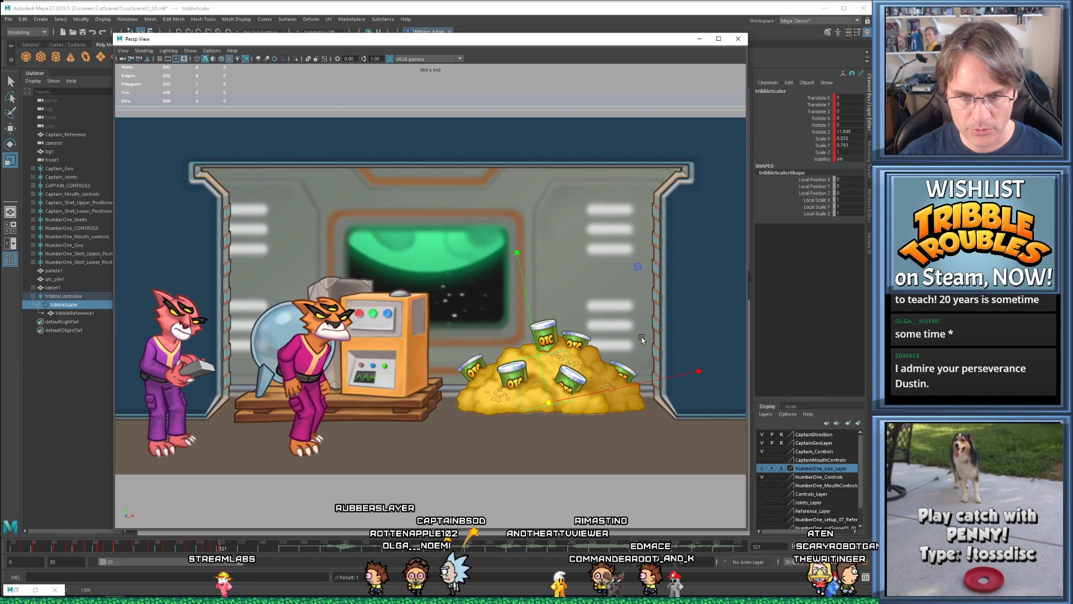
key("e")
left_click_drag(649, 287, 674, 305)
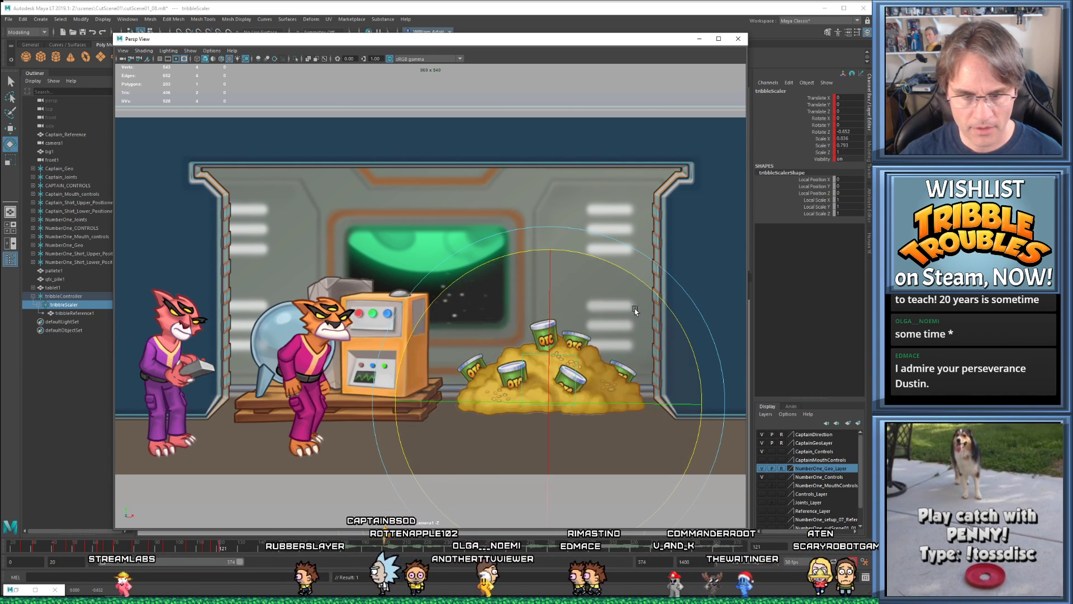
- Deselect the tribble and play back the cutscene to review its bounces and its landing behind the gold pile
key("alt+shift+v")
key("alt+v")
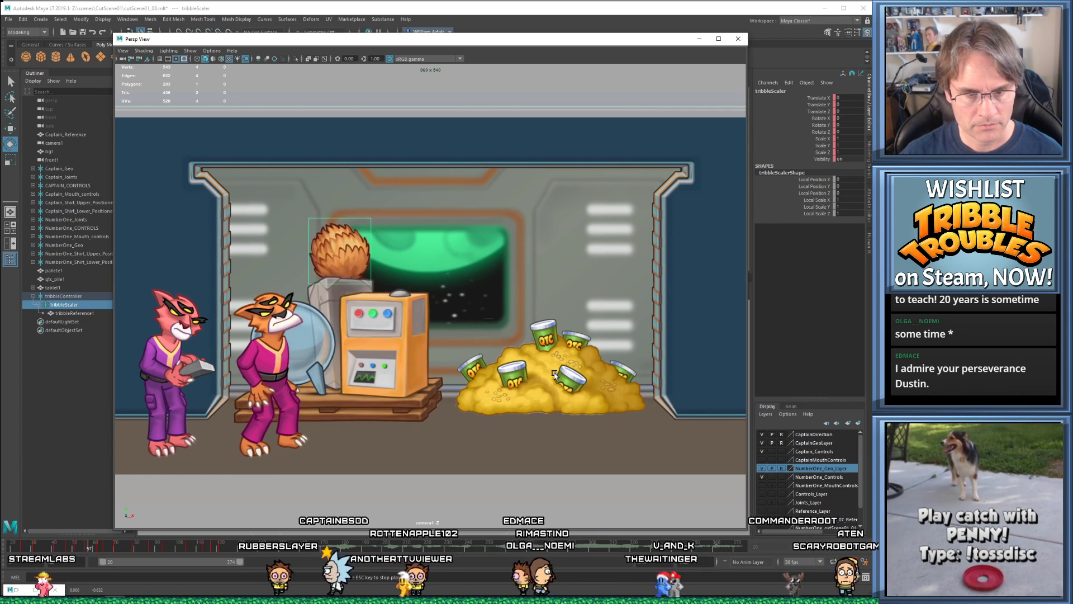
key("alt+v")
key("alt+shift+v")
left_click(450, 503)
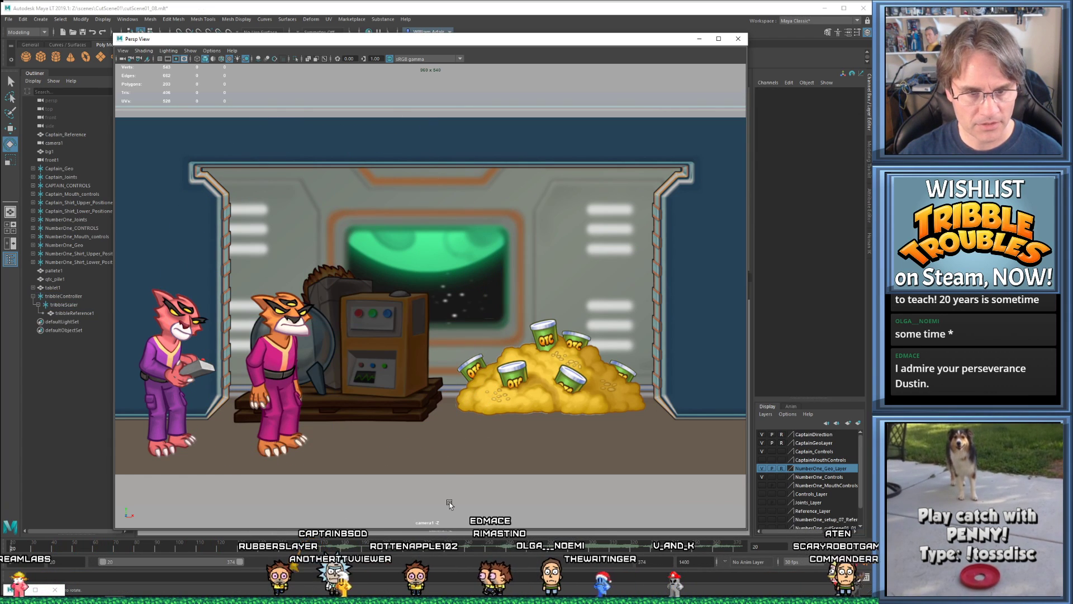
key("alt+v")
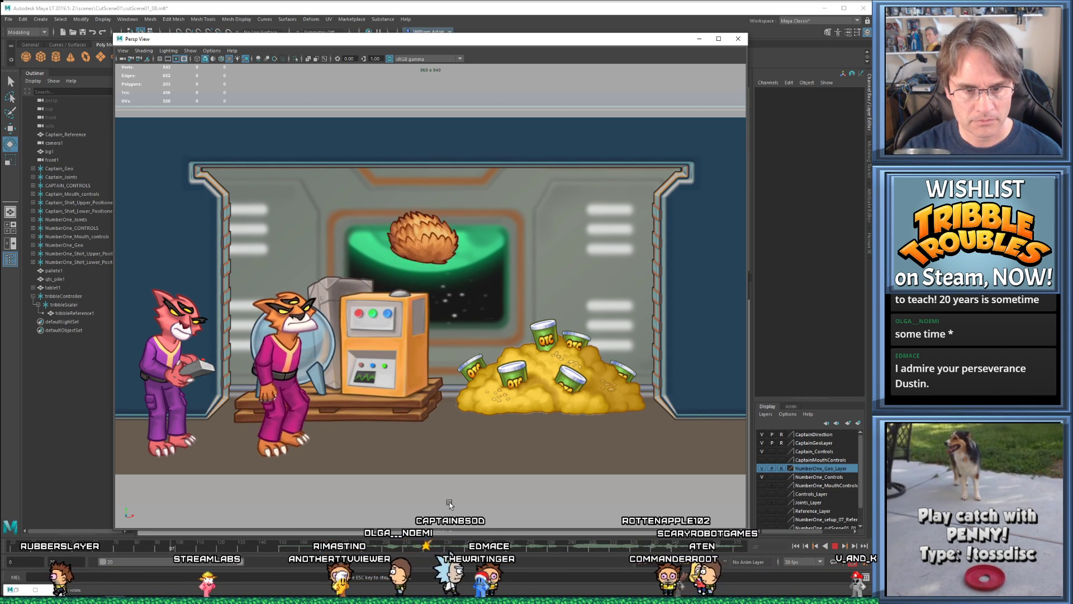
key("Escape")
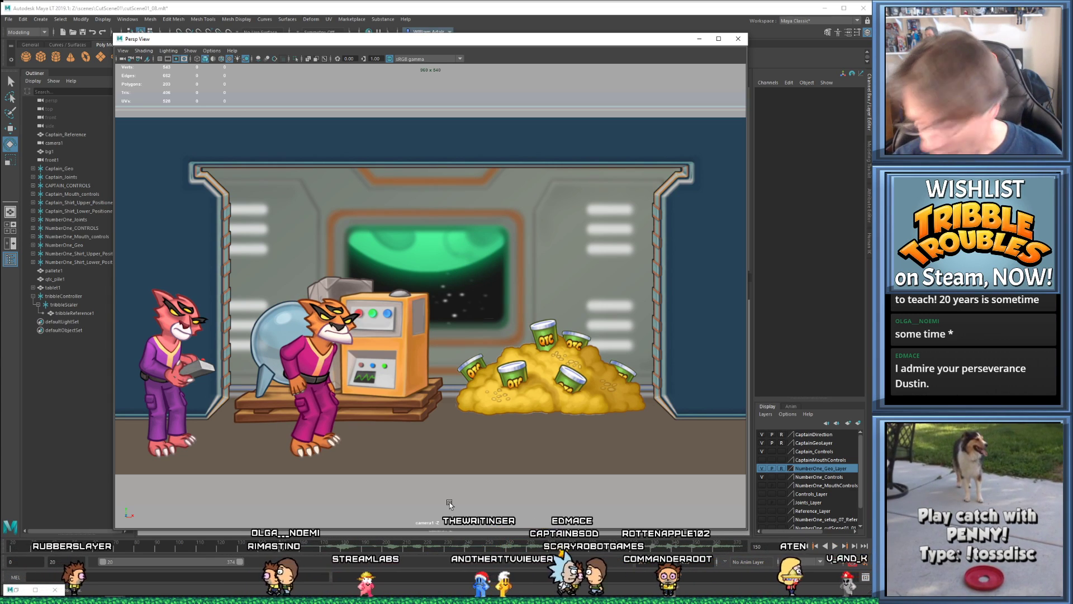
key("alt+v")
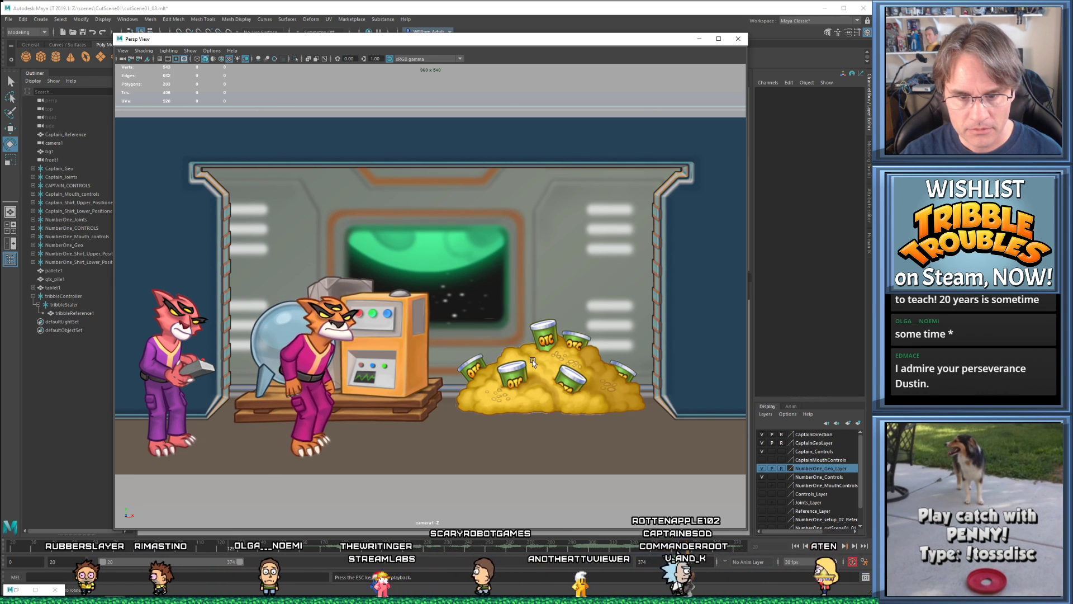
key("alt+v")
- Try squashing tribbleScaler on frame 117 to Scale Y about 0.762 and check the landing in playback
left_click_drag(186, 550, 212, 564)
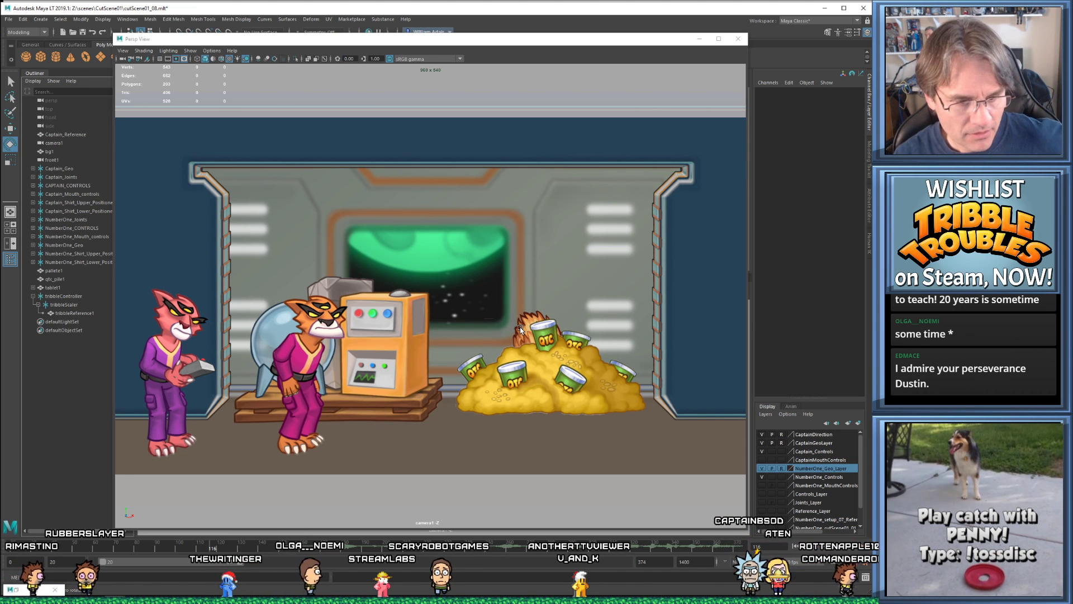
left_click(61, 305)
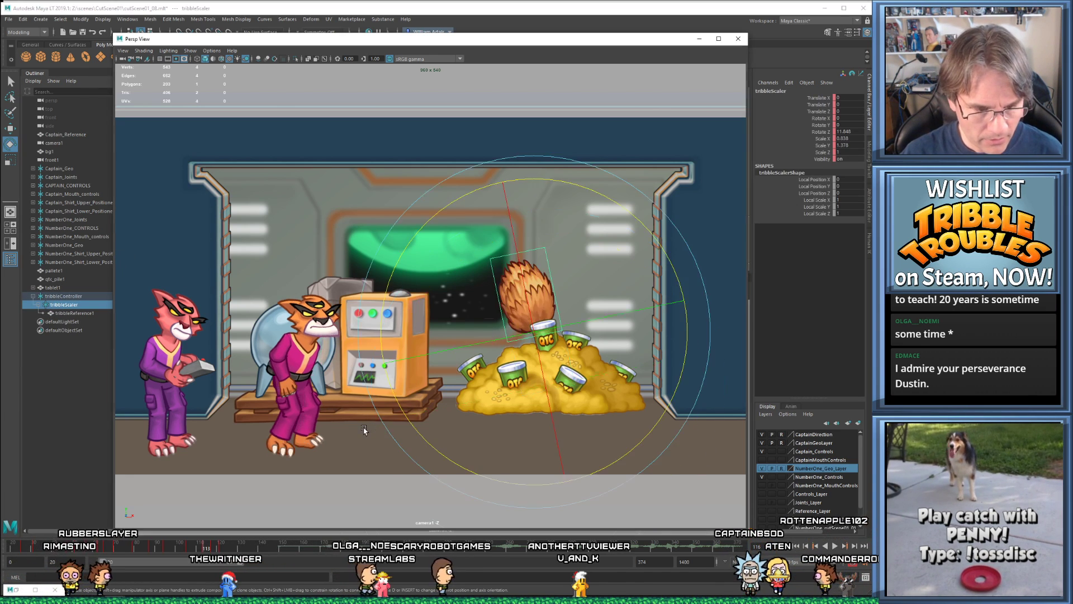
key("r")
left_click_drag(517, 253, 526, 297)
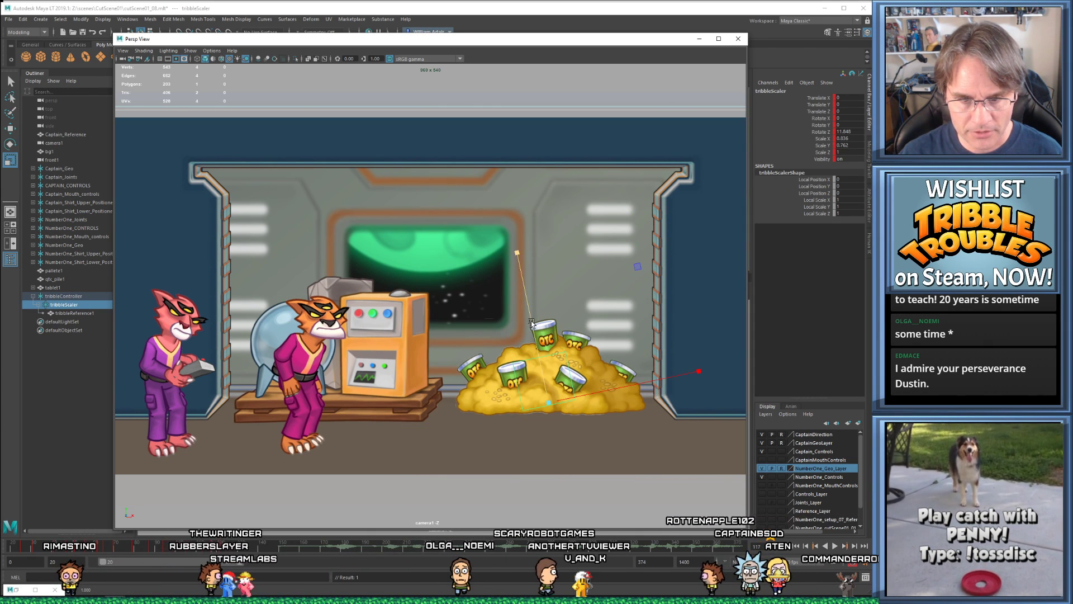
key("alt+v")
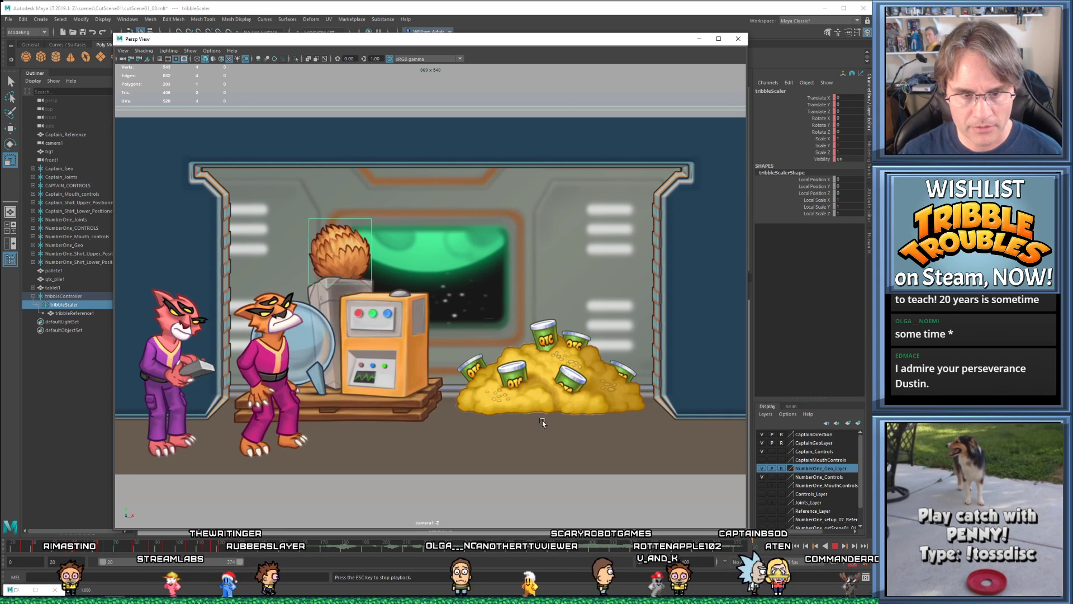
left_click(497, 511)
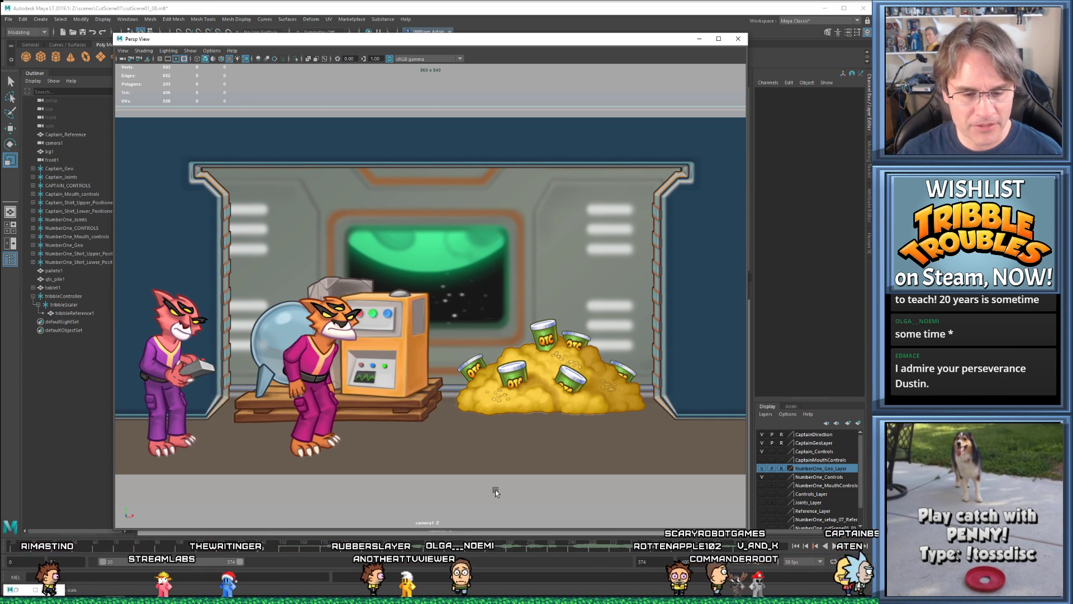
key("ctrl+z")
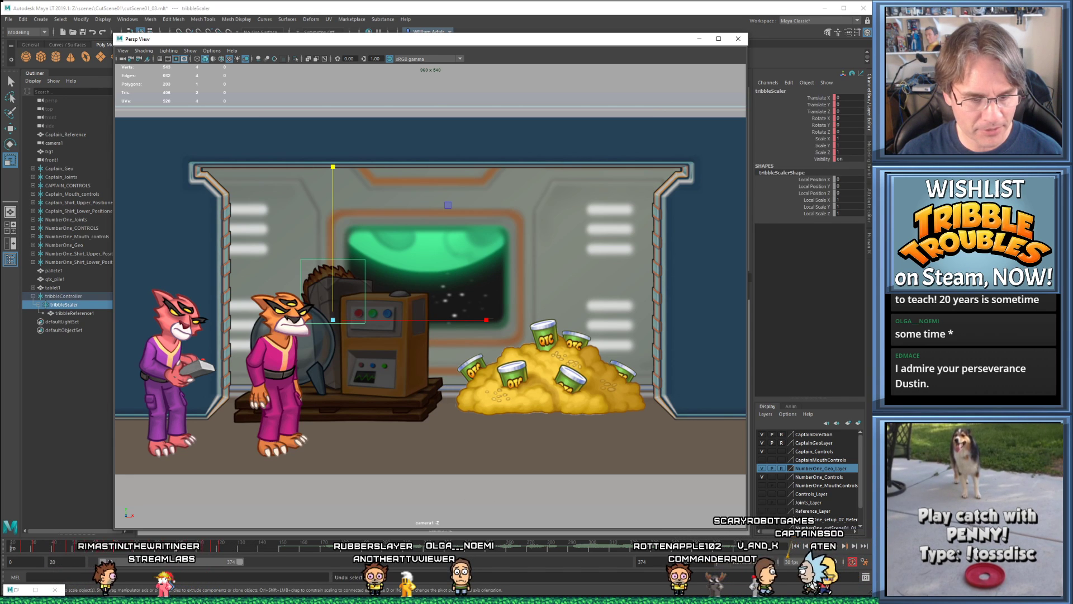
key("ctrl+z")
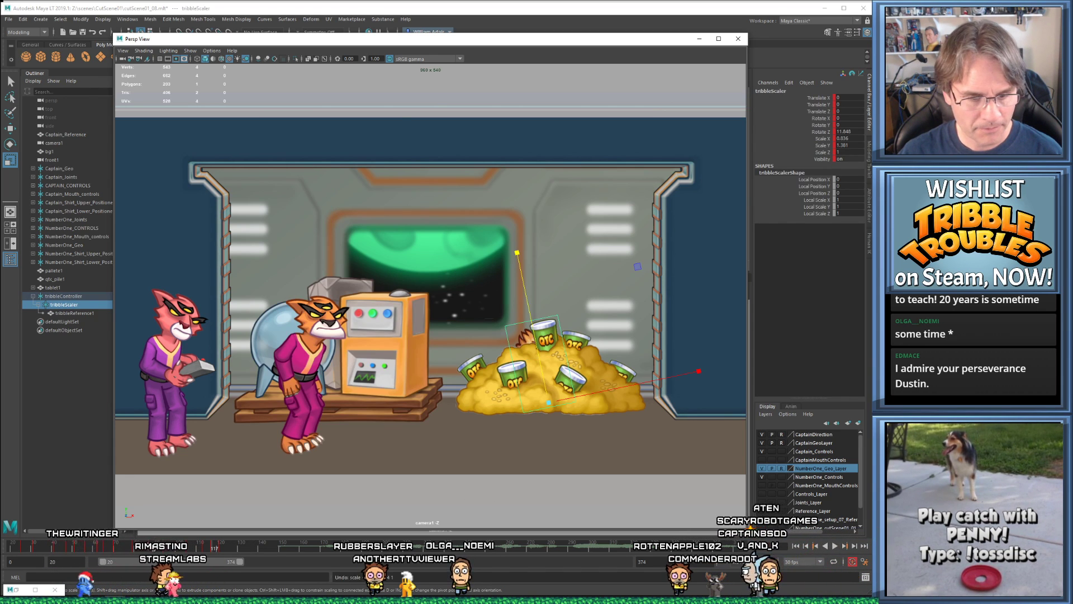
- Compare the tribble's landing keyframes and reduce tribbleScaler's Scale Y to about 0.94 on frame 117
left_click(146, 545)
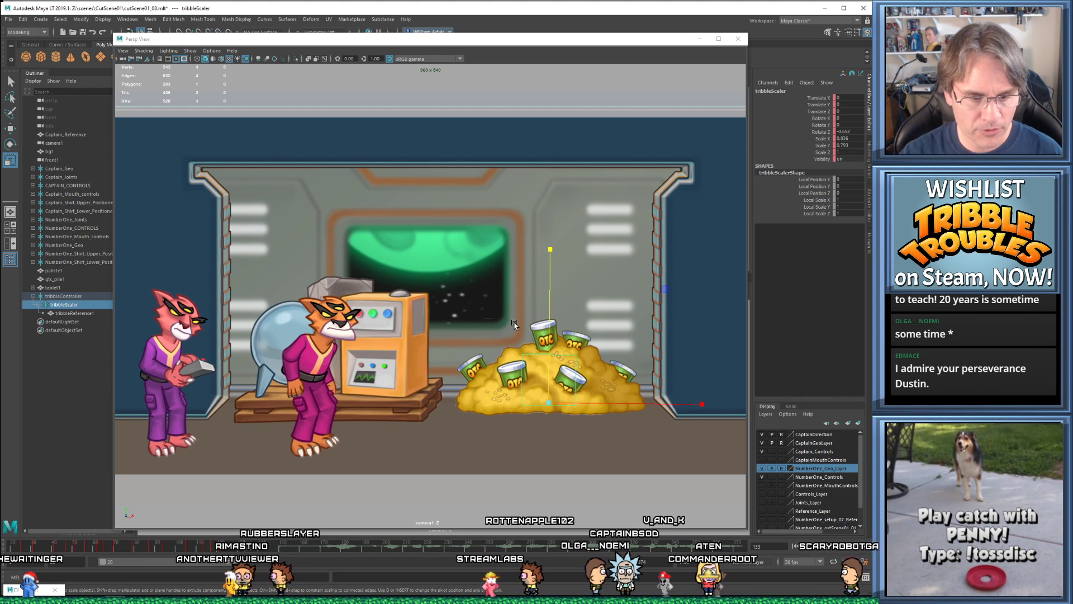
key("comma")
key("comma")
left_click_drag(517, 251, 518, 302)
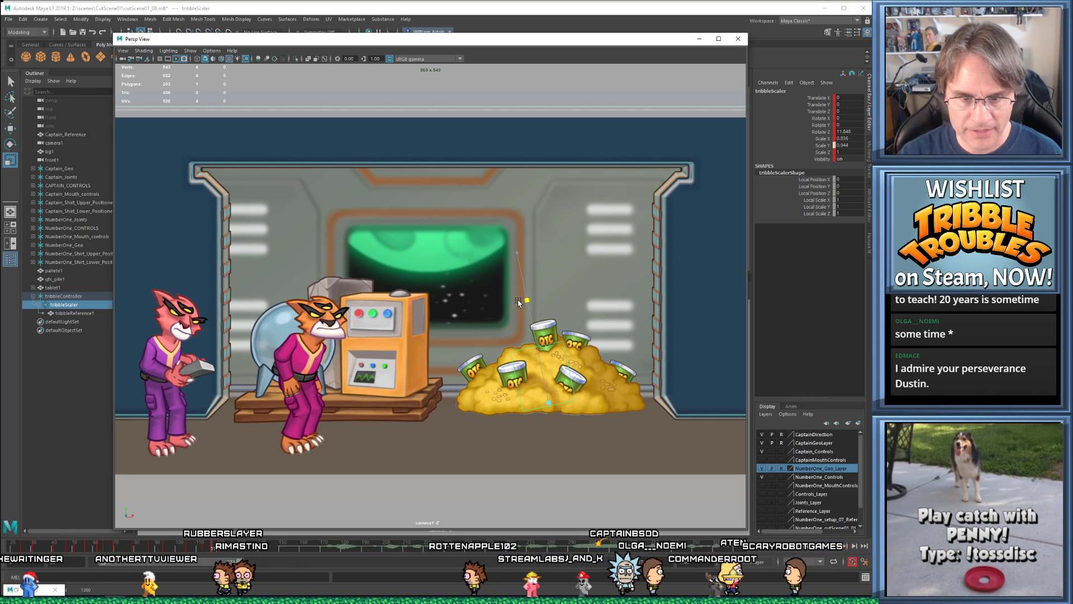
- Play back the revised landing behind the gold pile and save the scene
key("alt+v")
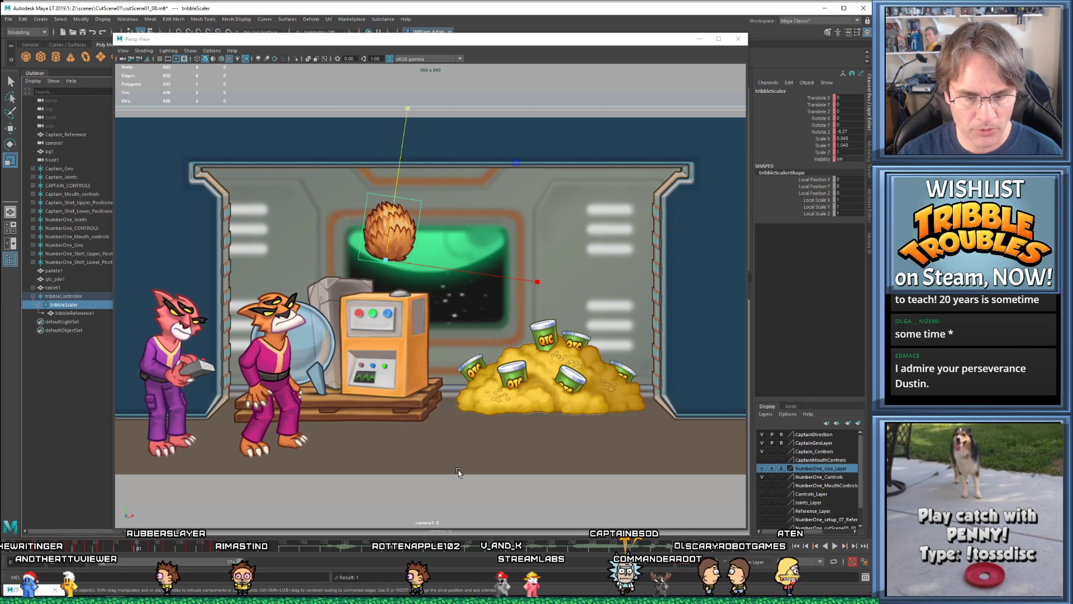
left_click(447, 496)
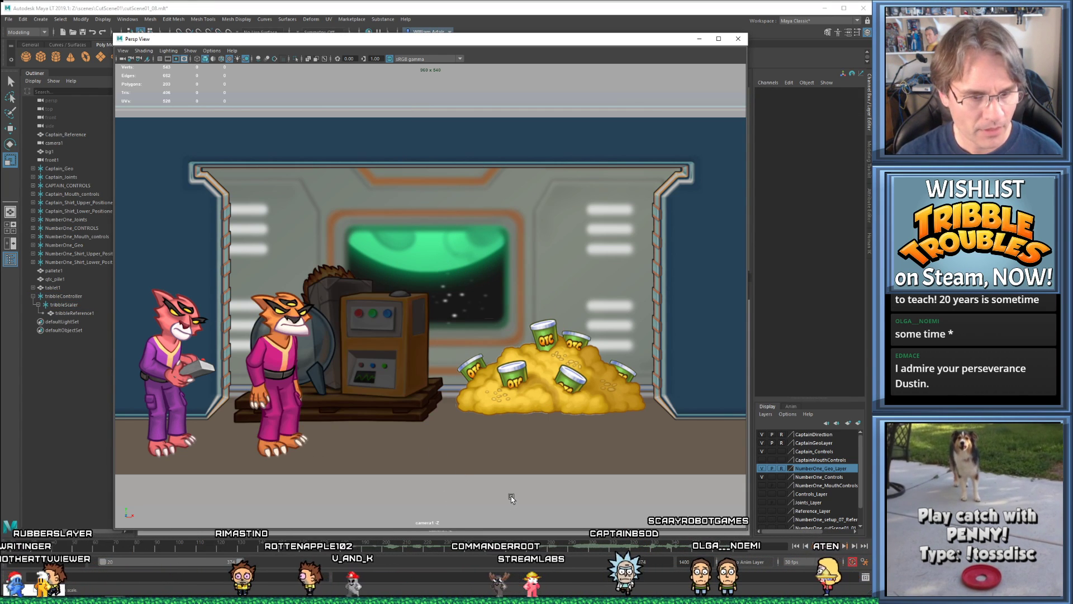
key("ctrl+s")
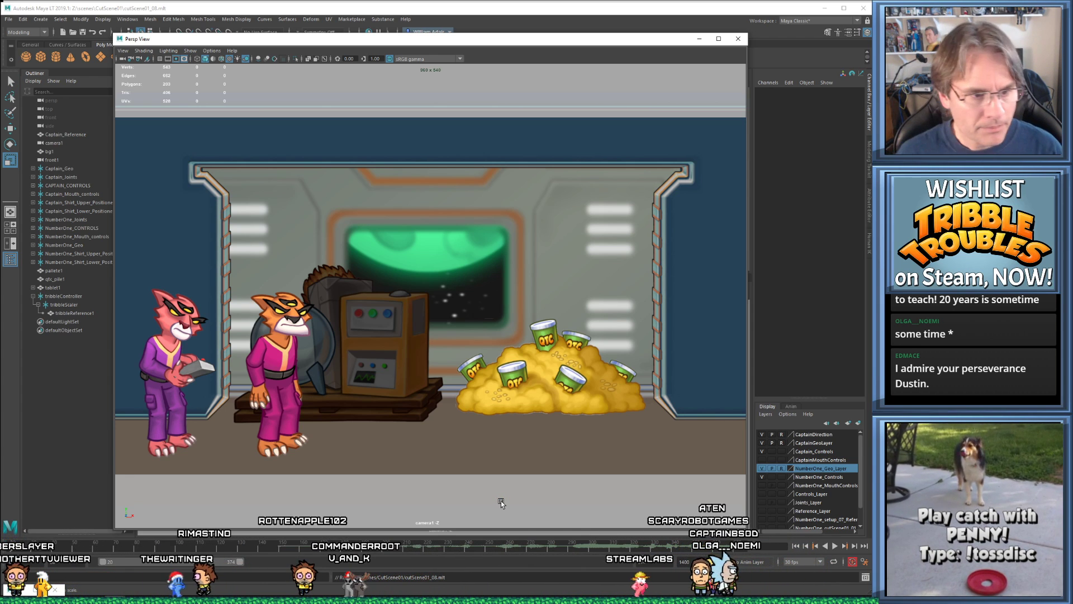
- Make the background layer selectable at frame 119 and select the gold pile, qtc_pile1
left_click_drag(207, 541, 221, 549)
scroll(807, 510, "down", 1)
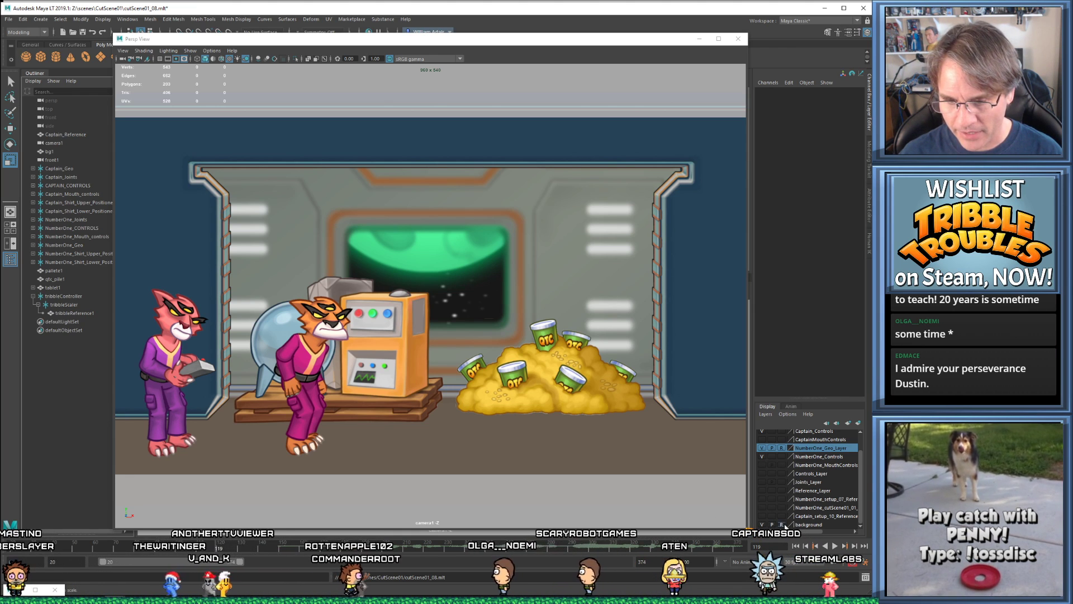
left_click(585, 397)
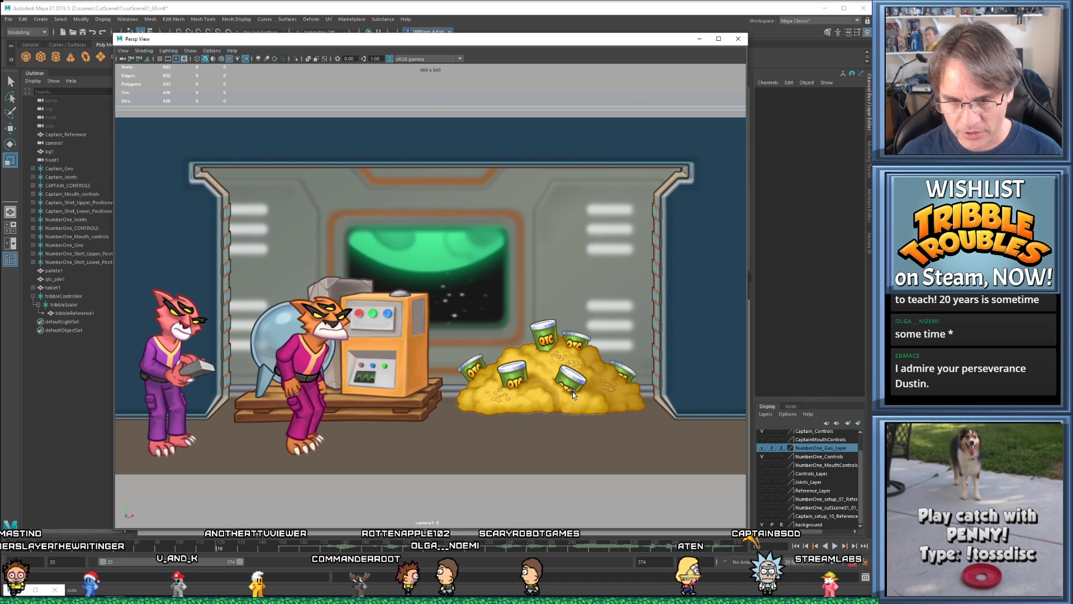
left_click(572, 391)
left_click(616, 402)
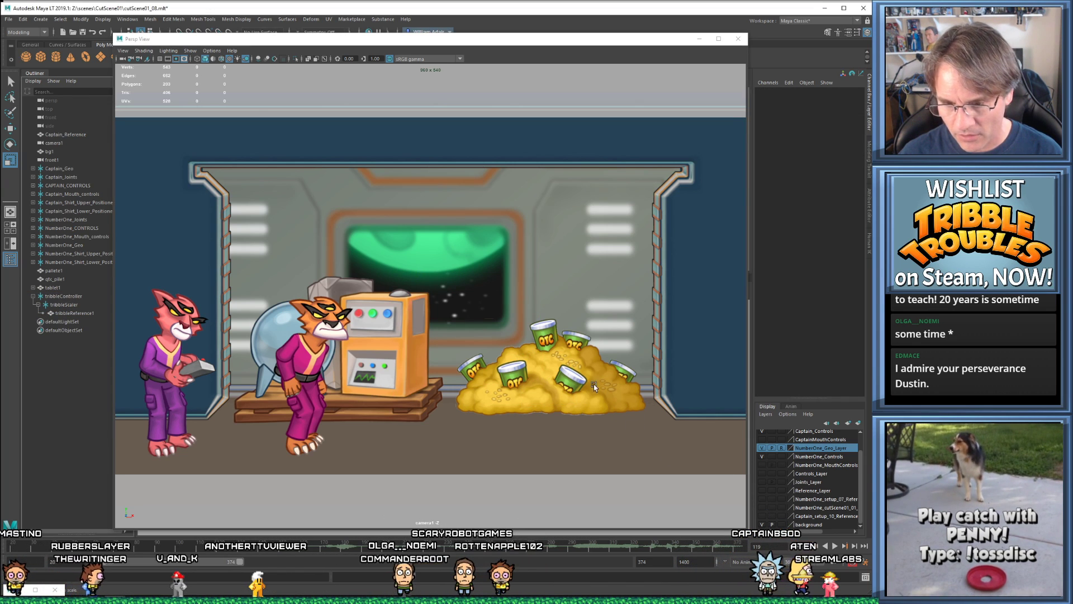
left_click(613, 386)
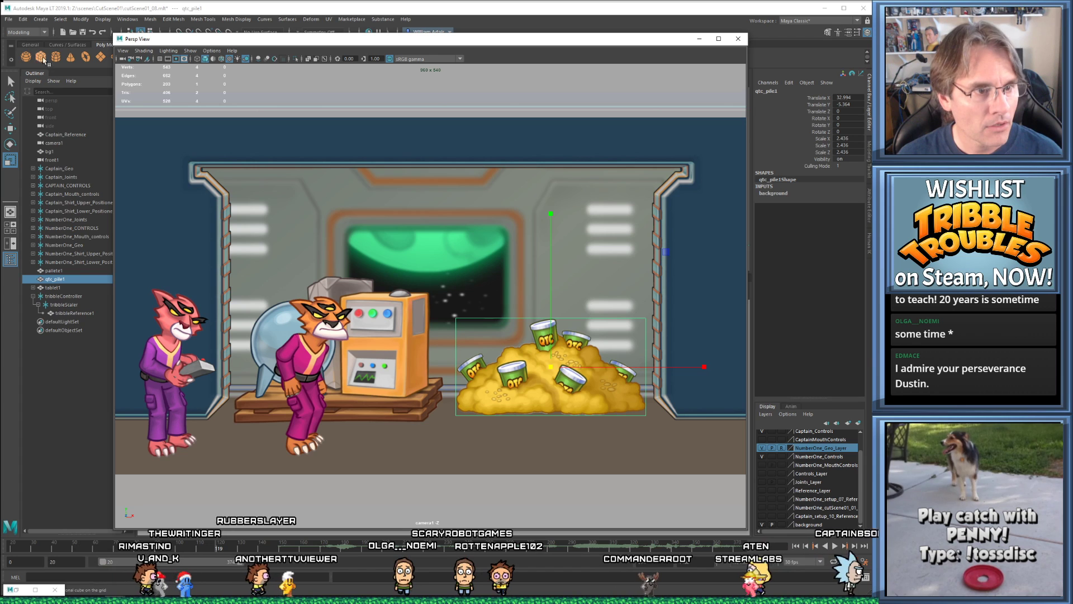
- Create a locator and place it at the base of the gold pile, at about Translate X 33.2 and Translate Y -11.7
left_click(41, 20)
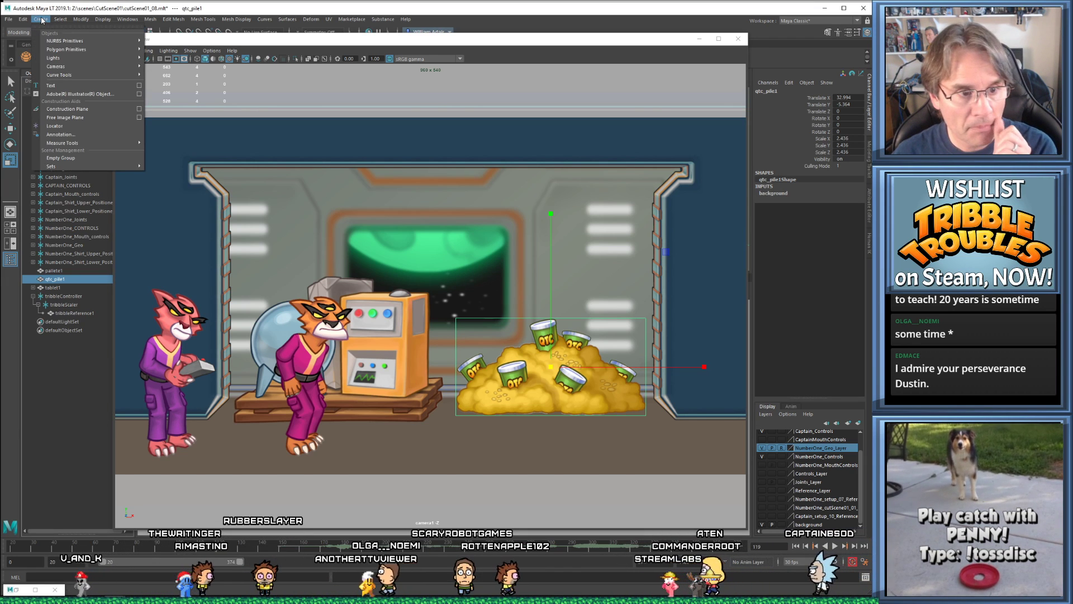
left_click(56, 126)
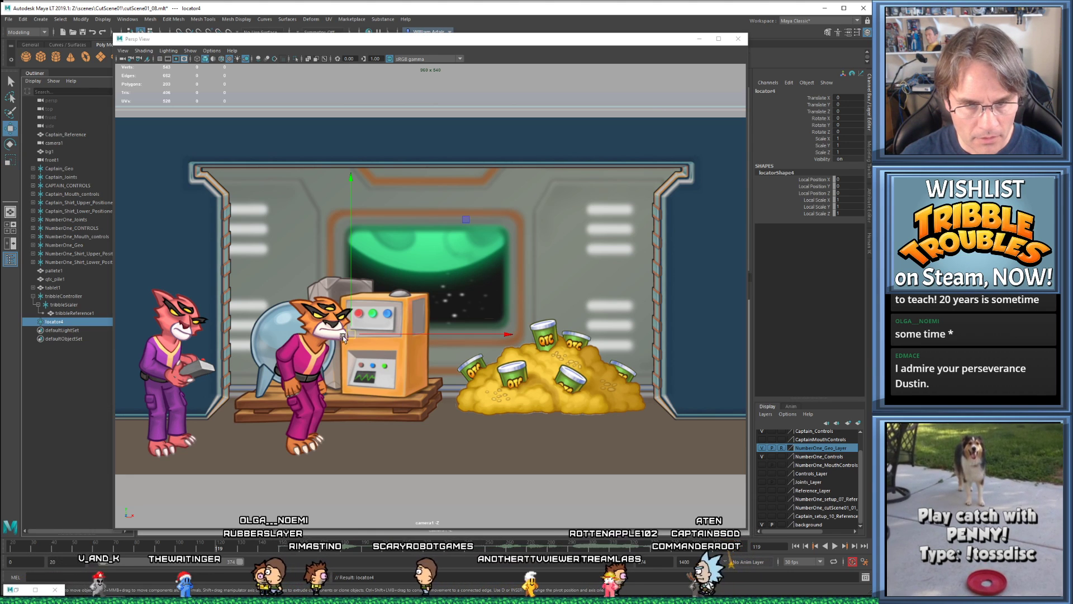
left_click_drag(352, 334, 353, 334)
left_click_drag(552, 413, 556, 403)
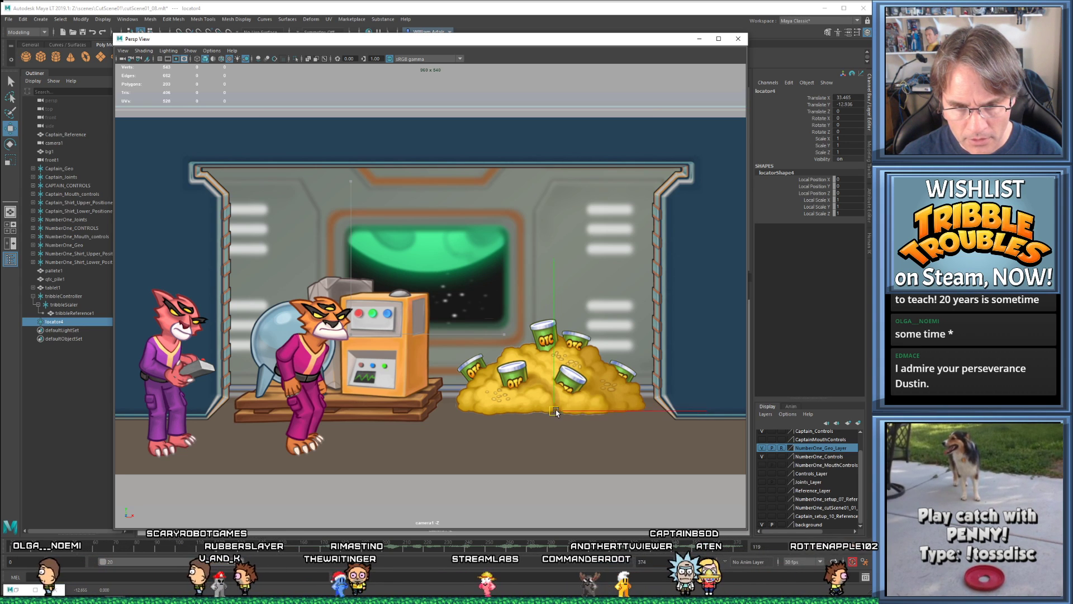
left_click_drag(556, 412, 557, 407)
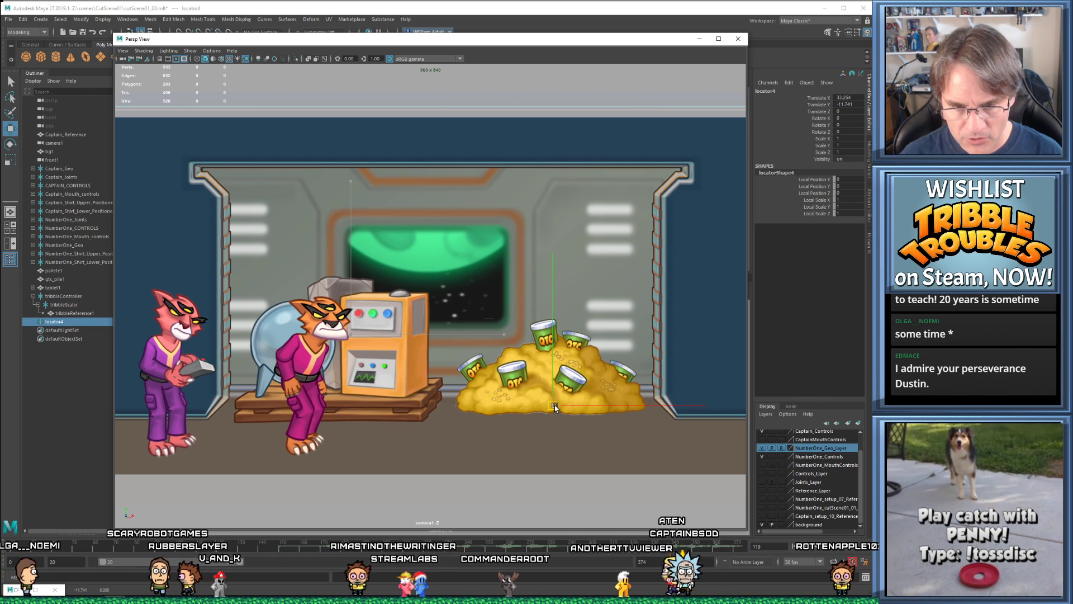
- Raise the pile's locator to about Translate Y -11.6, list it above qtc_pile1, and rename it qtc_controller
left_click_drag(555, 405, 556, 405)
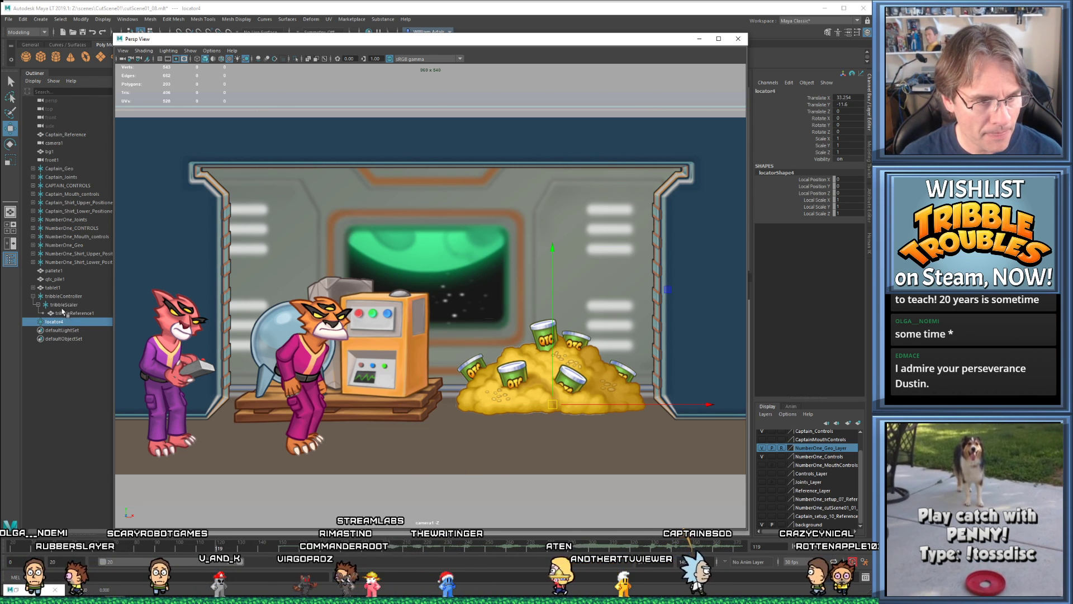
middle_click_drag(56, 323, 60, 279)
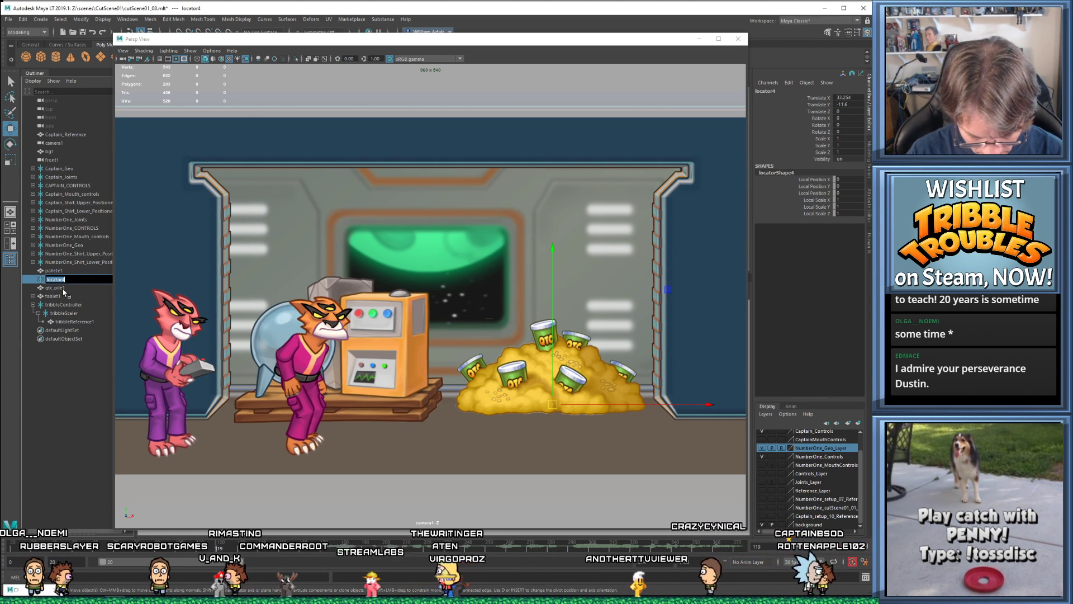
type("qtc")
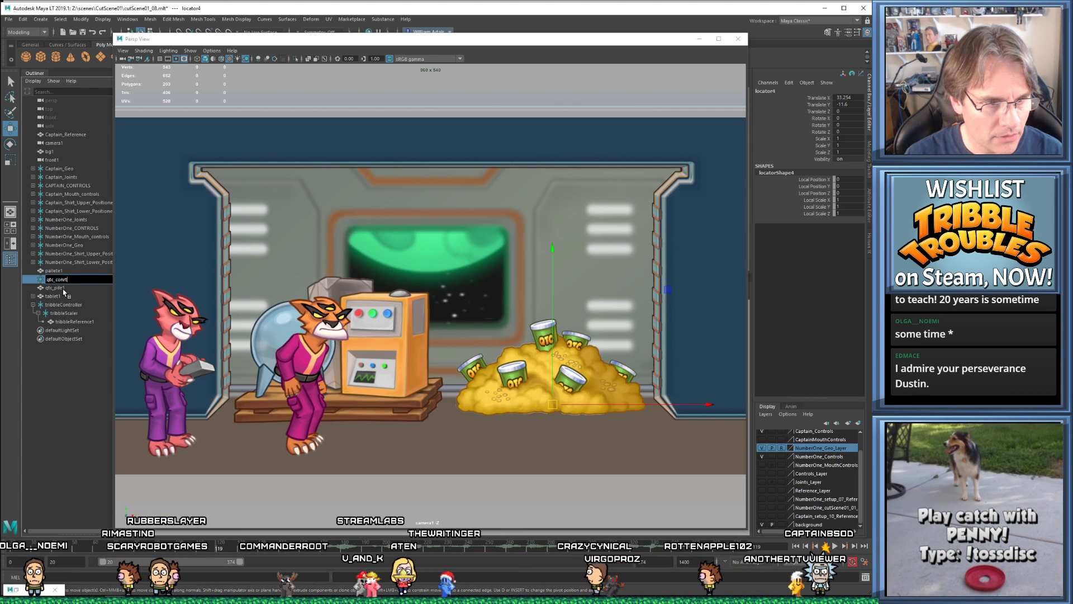
type("_control")
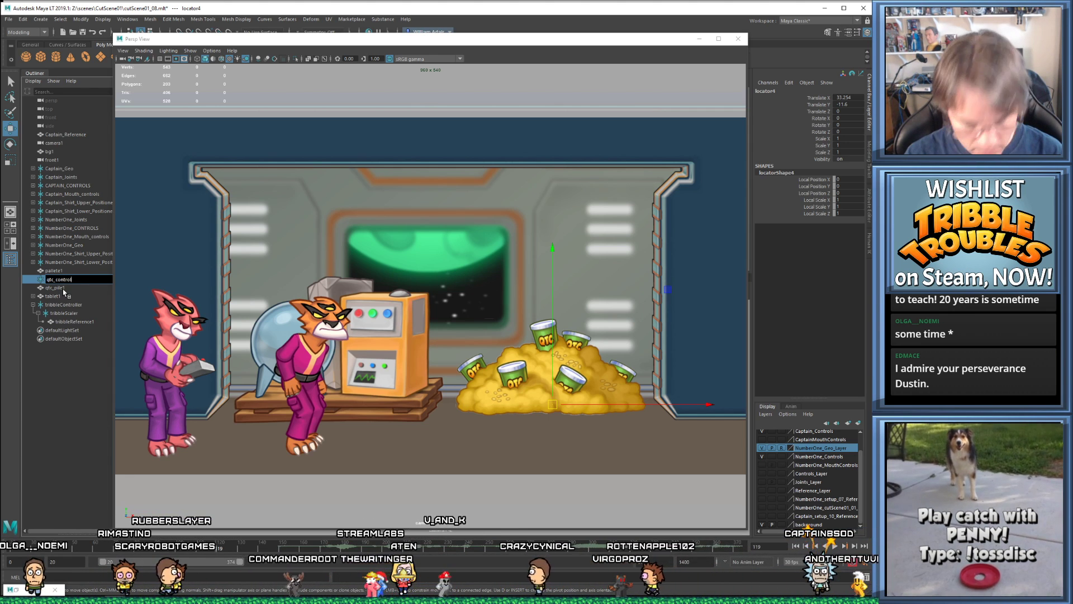
type("ler")
key("Return")
- Parent qtc_pile1 under qtc_controller and select the controller
left_click(58, 287)
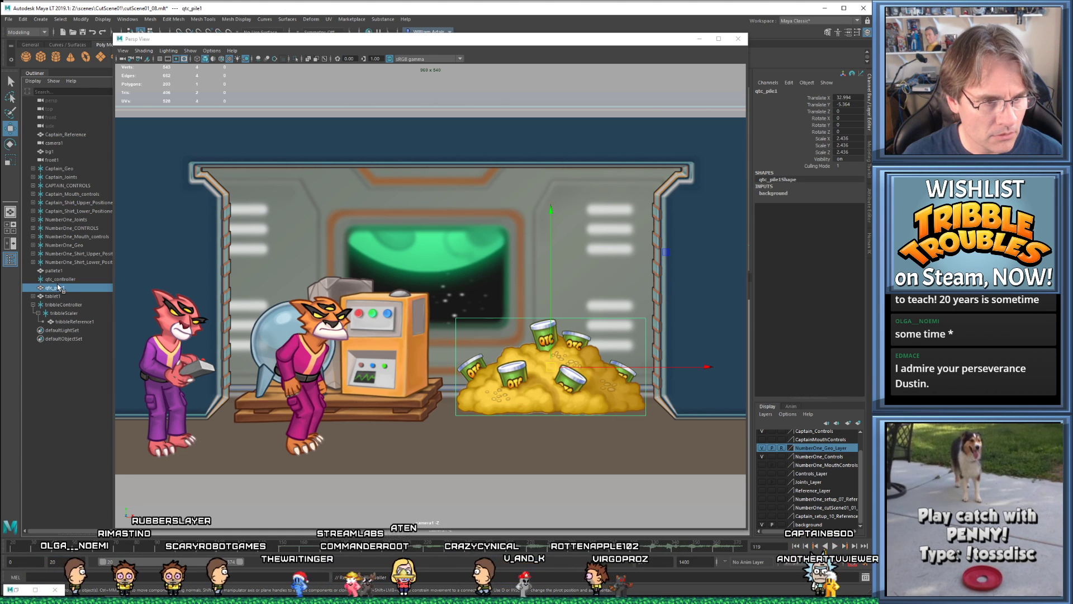
middle_click_drag(66, 279, 67, 279)
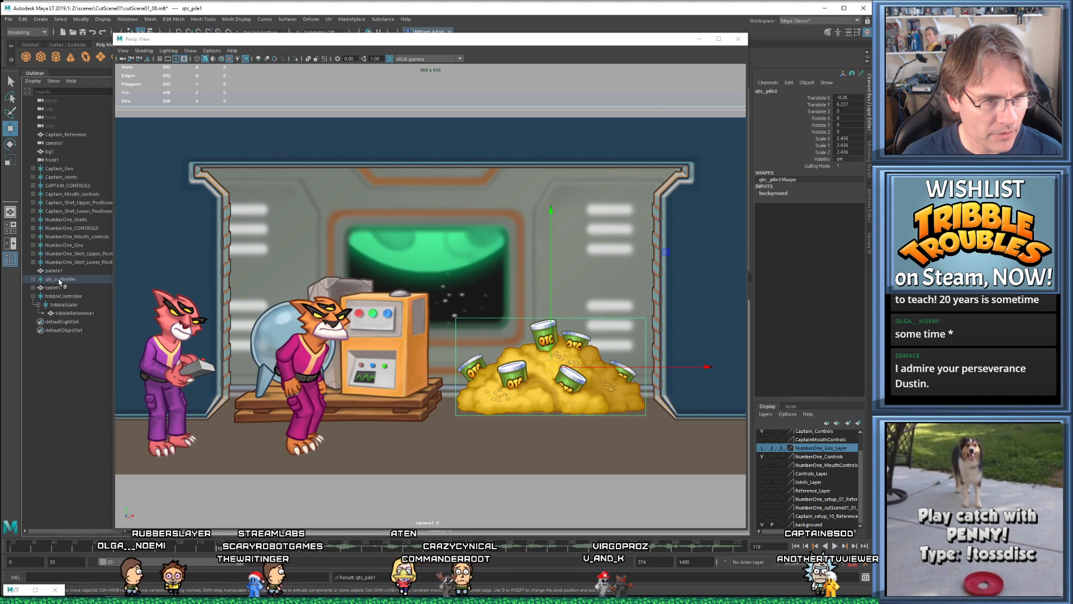
left_click(63, 279)
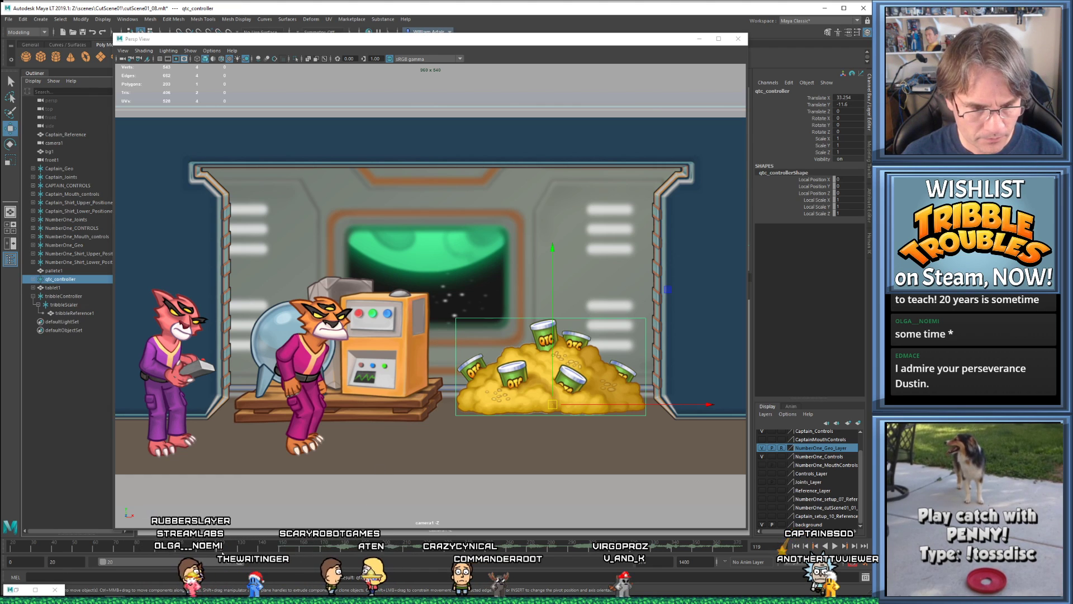
- Step through the tribble's fall to frame 114 and key qtc_controller in its rest pose there
mouse_move(212, 551)
left_mouse_down()
mouse_move(177, 552)
mouse_move(199, 552)
left_mouse_up()
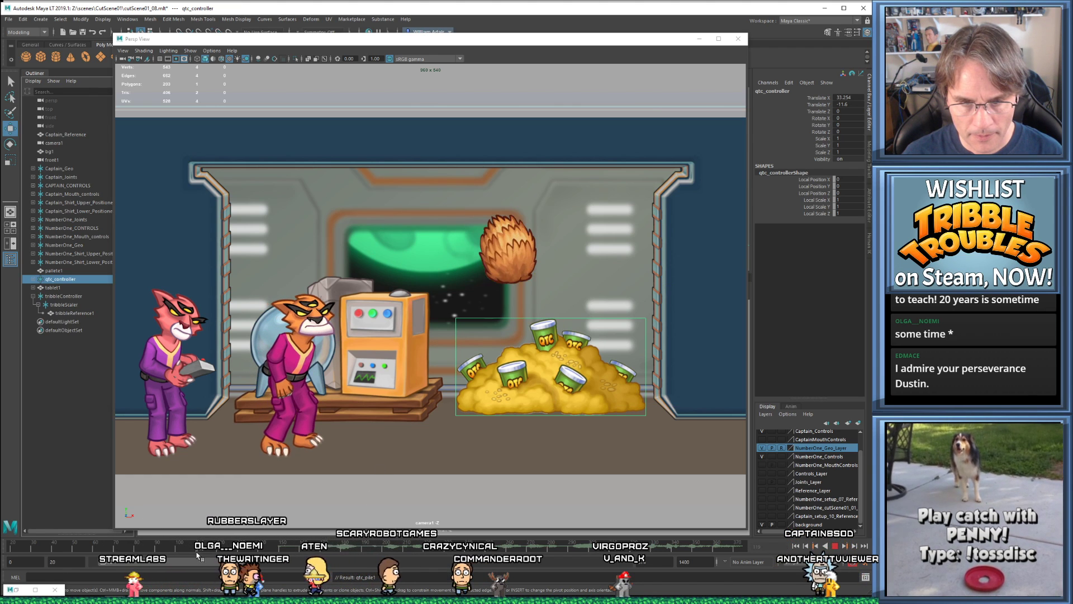
key("alt+period")
key("alt+period")
key("alt+period")
key("alt+period")
key("alt+period")
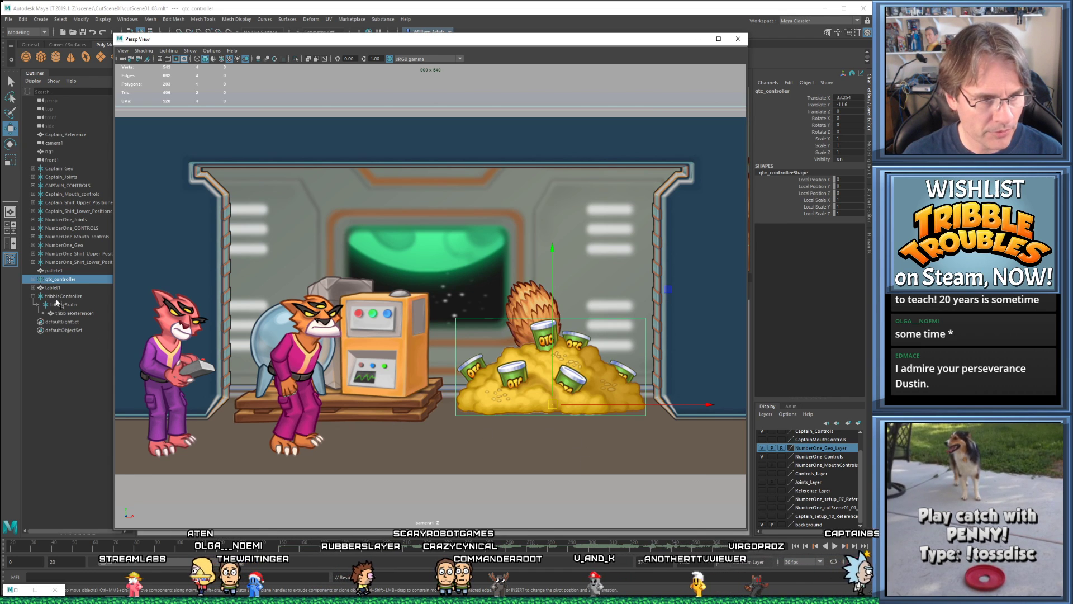
left_click(59, 281)
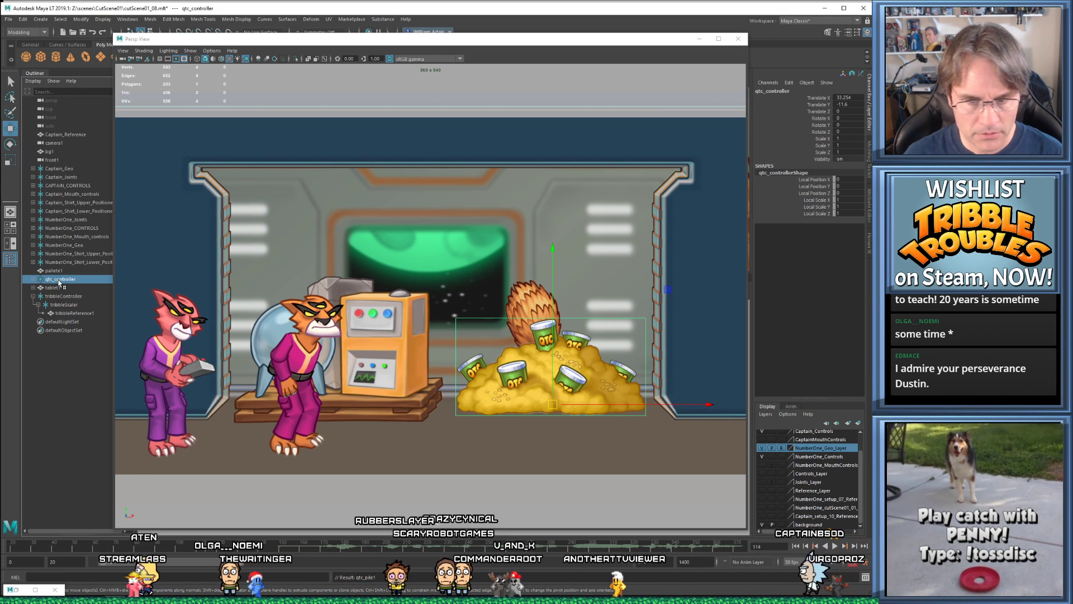
- On frame 117, squash the gold pile with qtc_controller to about Scale Y 0.85 and Scale X 1.1
key("alt+period")
key("alt+period")
key("alt+period")
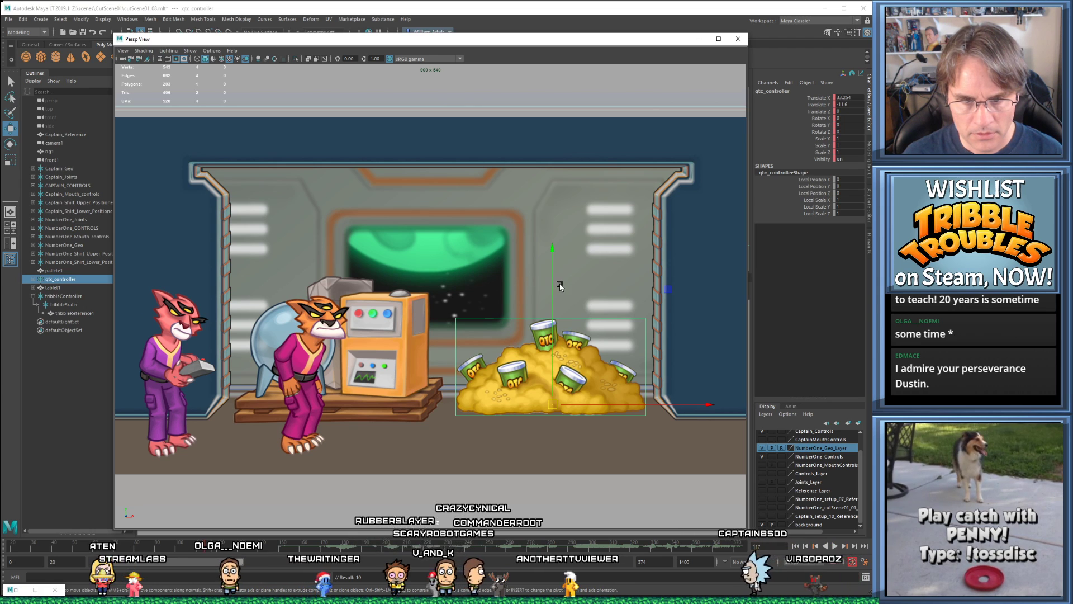
left_click_drag(558, 248, 552, 270)
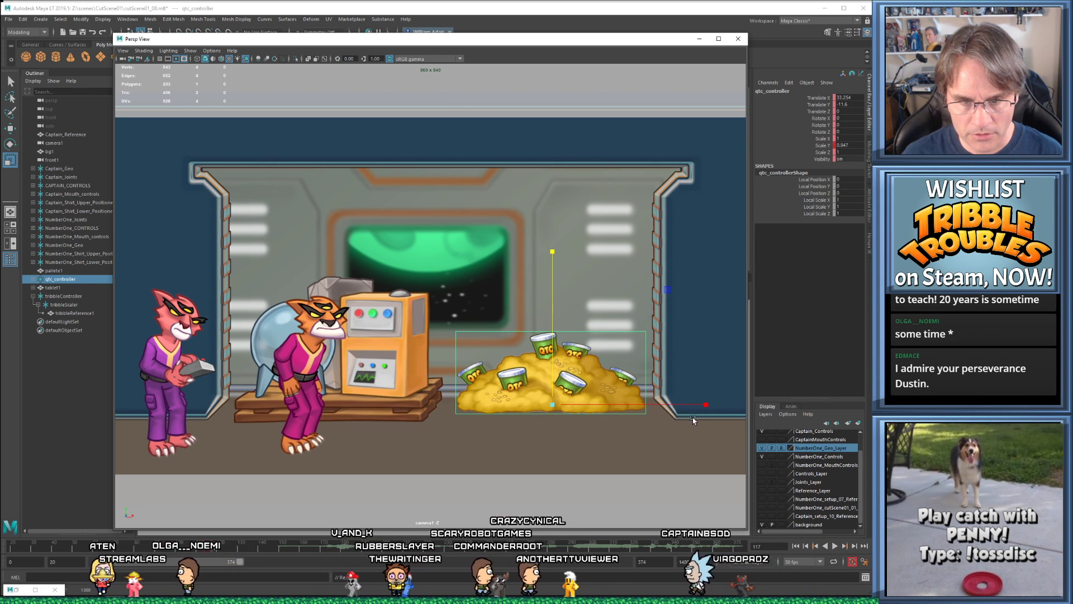
left_click_drag(706, 409, 720, 408)
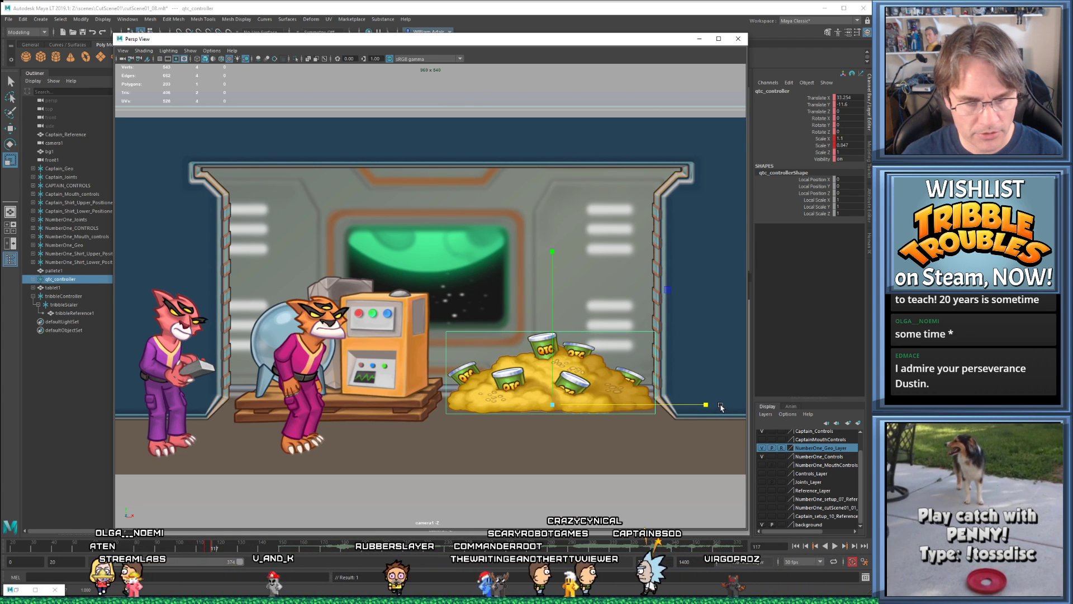
- On frame 121, stretch the pile to about Scale Y 1.17 and Scale X 0.95, and compare it with the squash key
key("comma")
key("alt+period")
key("alt+period")
key("alt+period")
key("alt+period")
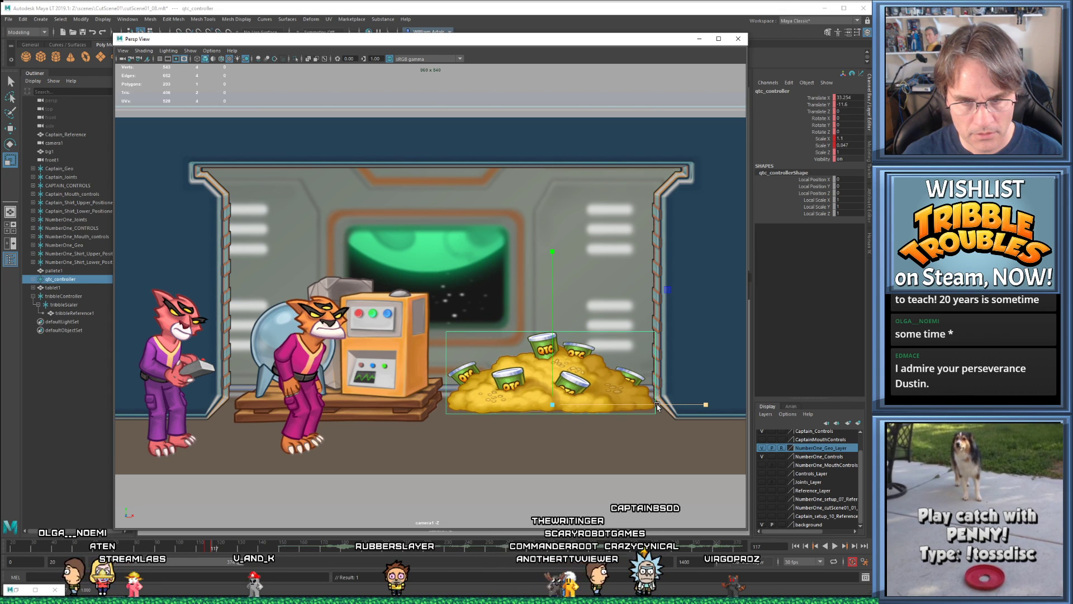
key("alt+period")
key("alt+period")
key("alt+period")
key("alt+period")
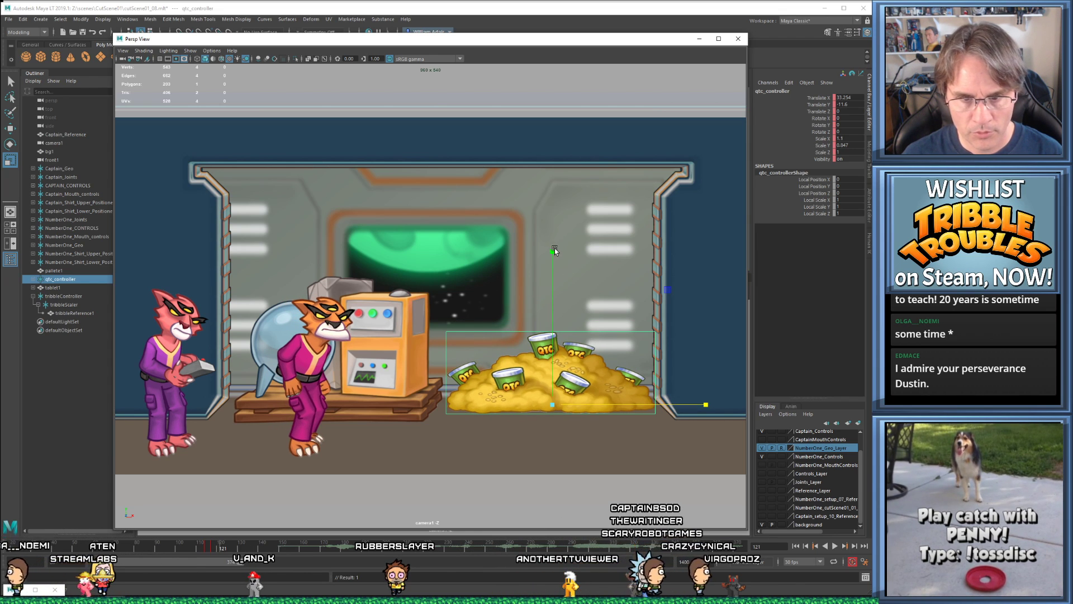
left_click_drag(551, 253, 551, 221)
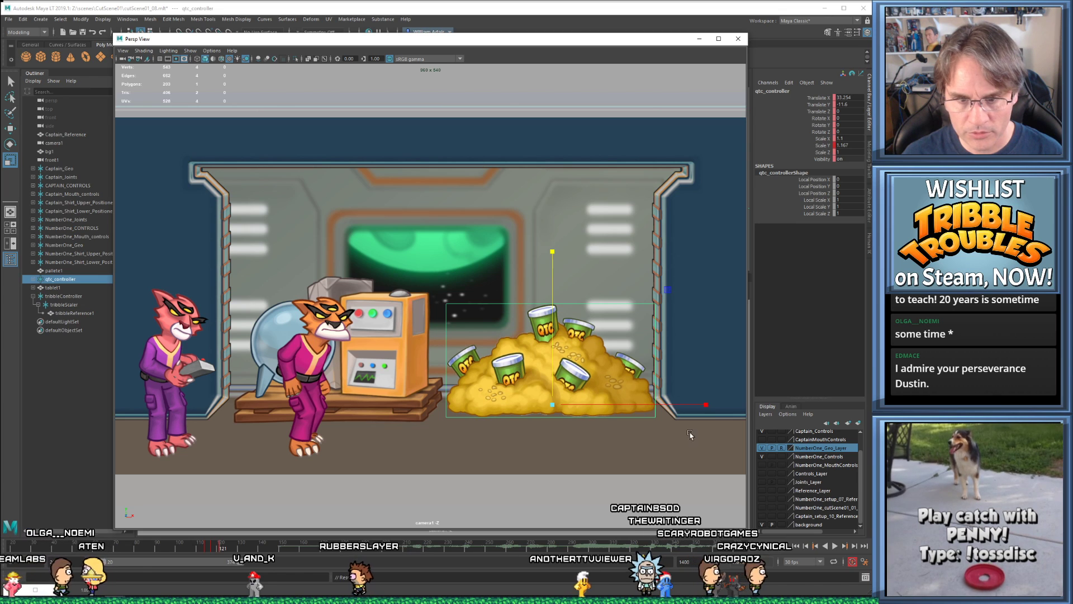
left_click_drag(708, 405, 687, 409)
key("comma")
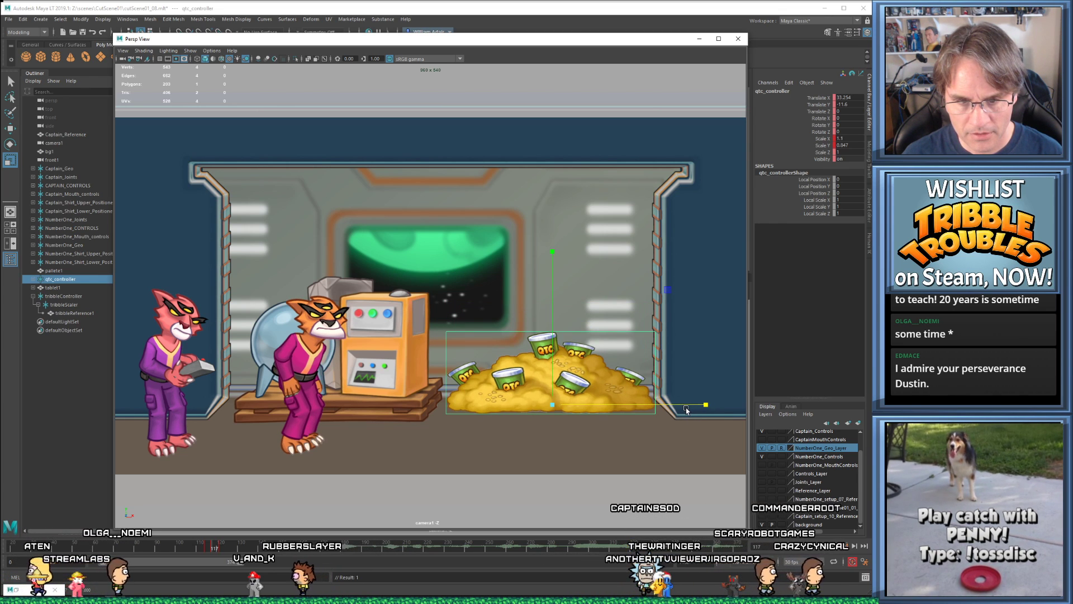
key("period")
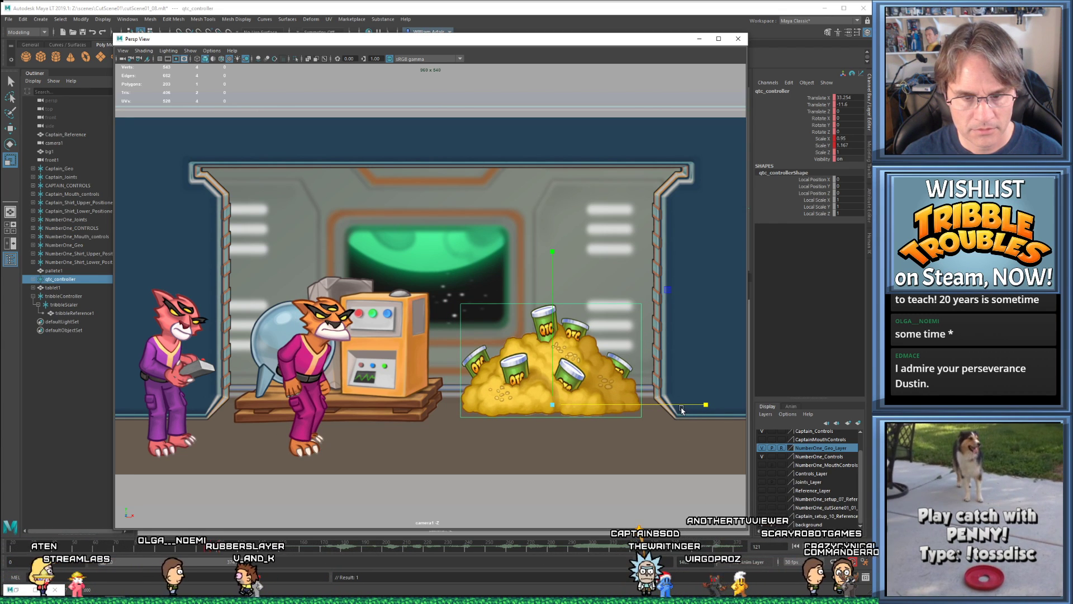
- On frame 125, scale qtc_controller to about Scale Y 1.04 and Scale X 1.07
key("alt+period")
key("alt+period")
key("alt+period")
key("alt+period")
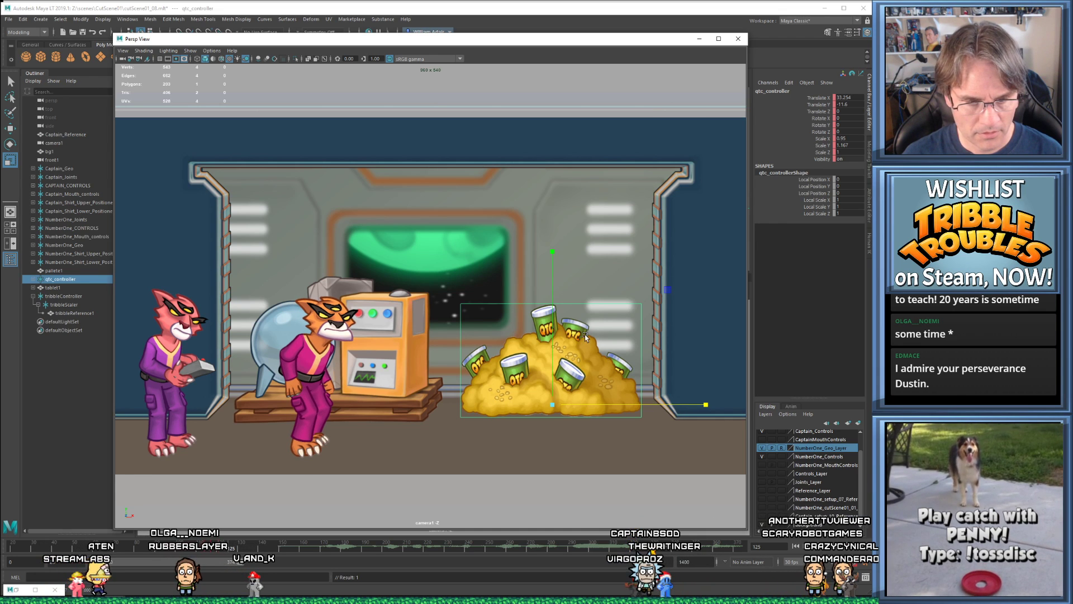
left_click_drag(550, 254, 551, 272)
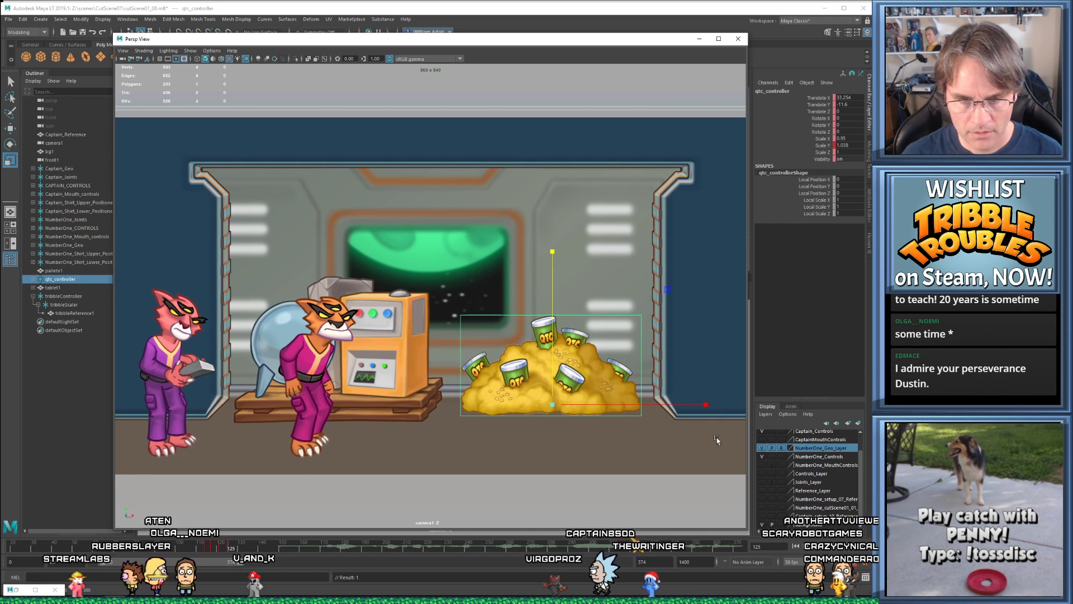
left_click_drag(708, 407, 726, 407)
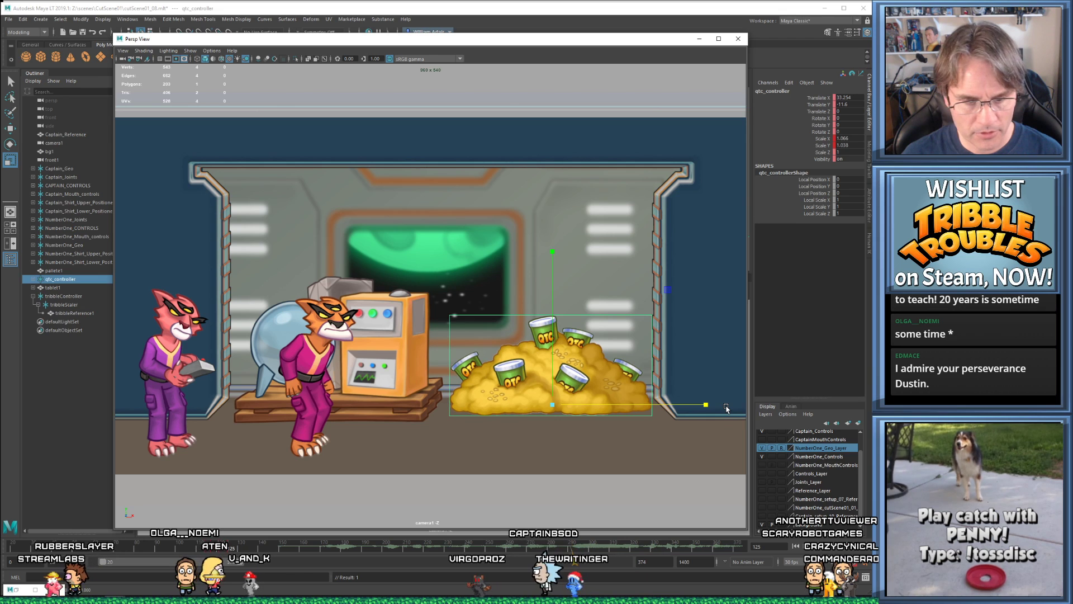
- On frame 130, set qtc_controller's Scale X and Scale Y to 1 so the pile settles
key("alt+period")
key("alt+period")
key("alt+period")
key("alt+period")
key("alt+period")
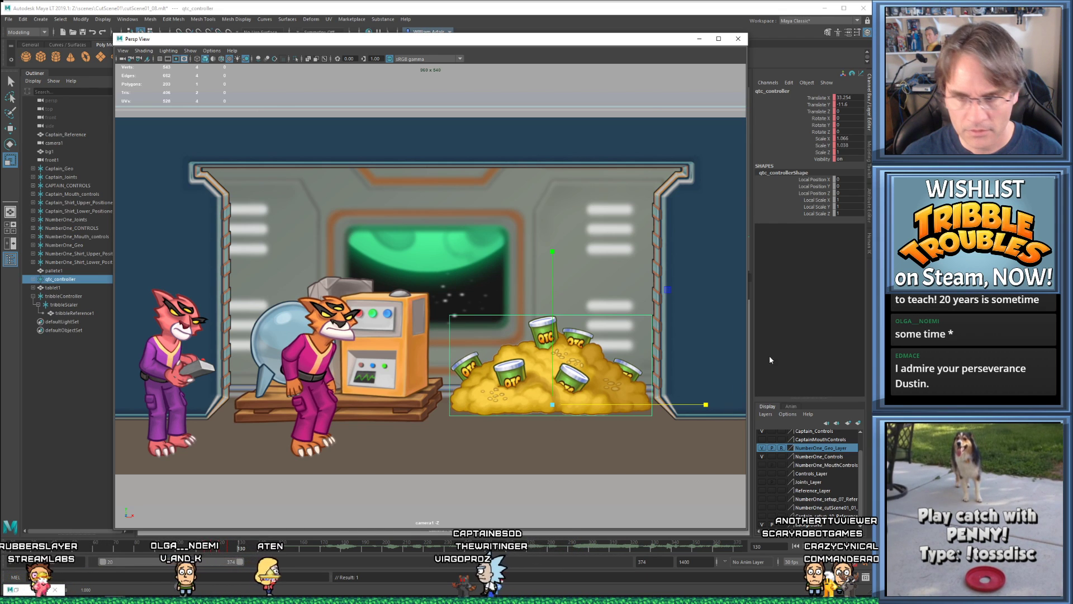
left_click_drag(848, 141, 849, 146)
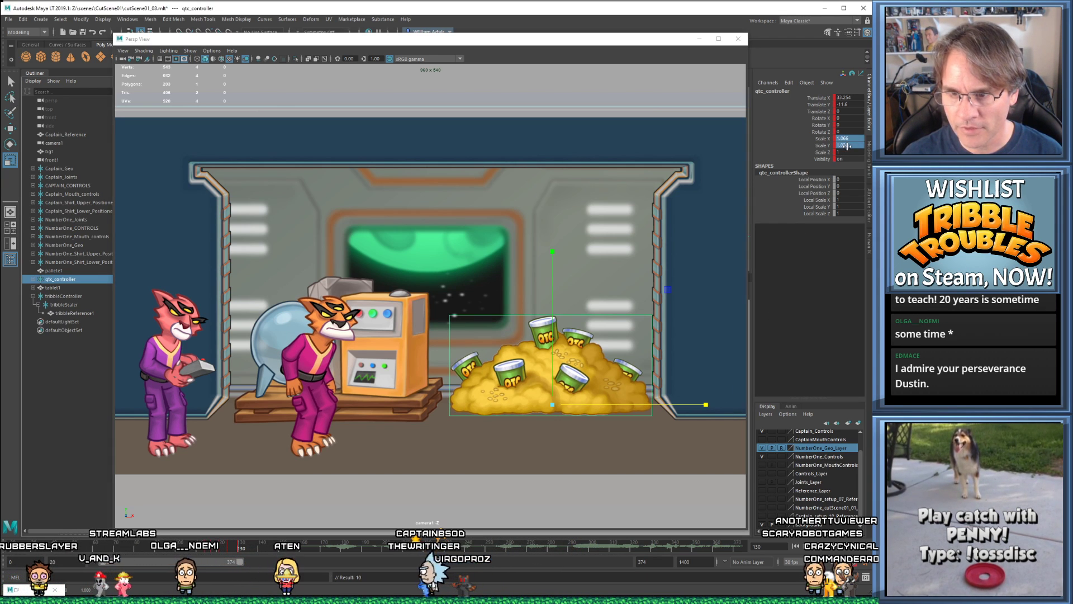
key("Return")
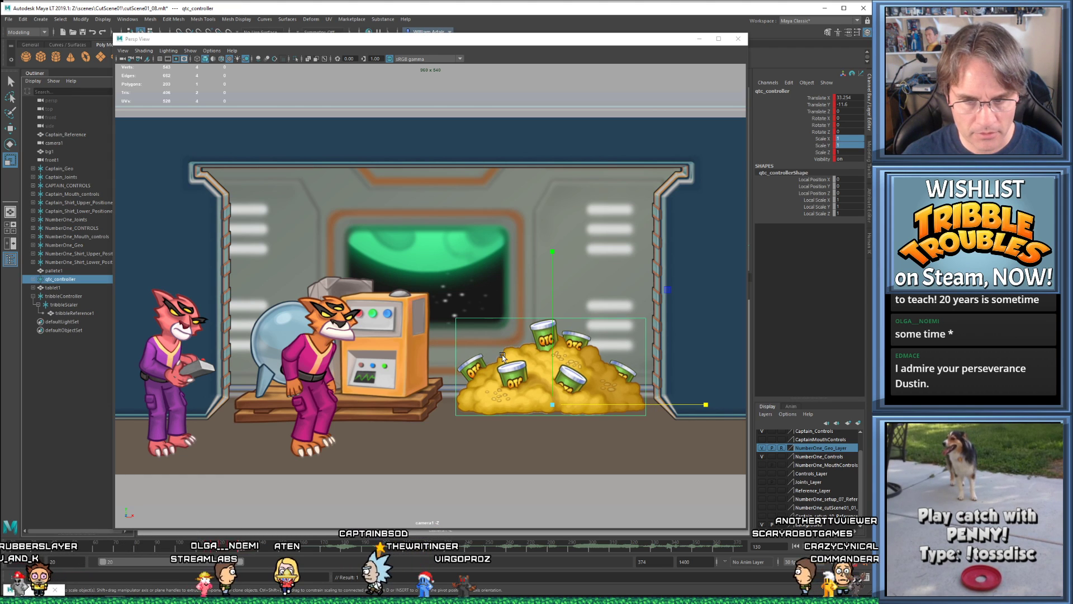
- Reduce qtc_controller's Scale Y to about 0.91 on frame 125 and play back the pile's bounce
key("comma")
key("comma")
key("period")
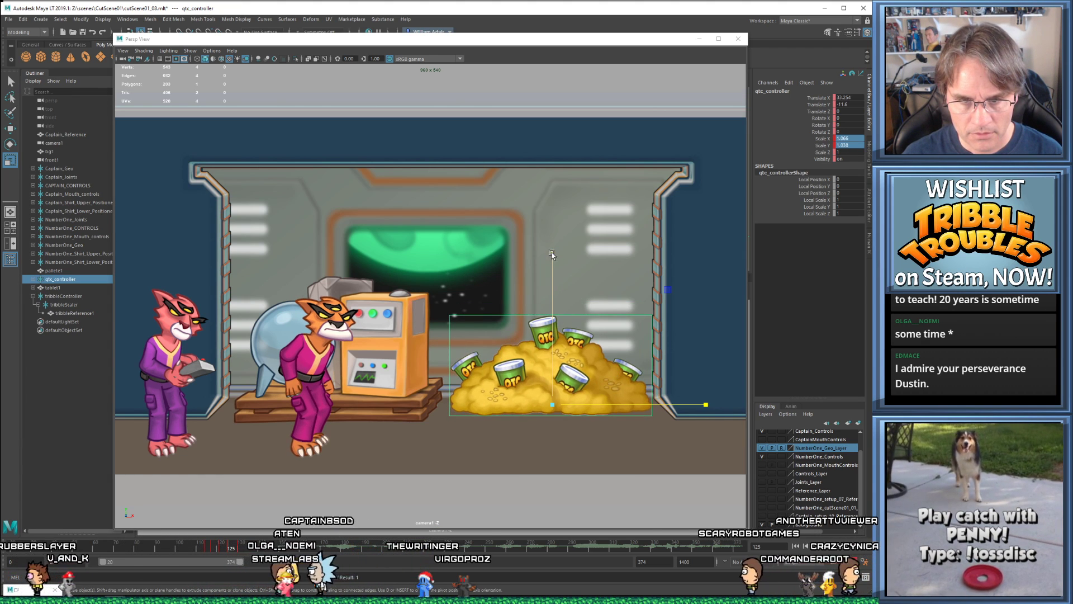
left_click_drag(553, 252, 552, 270)
key("period")
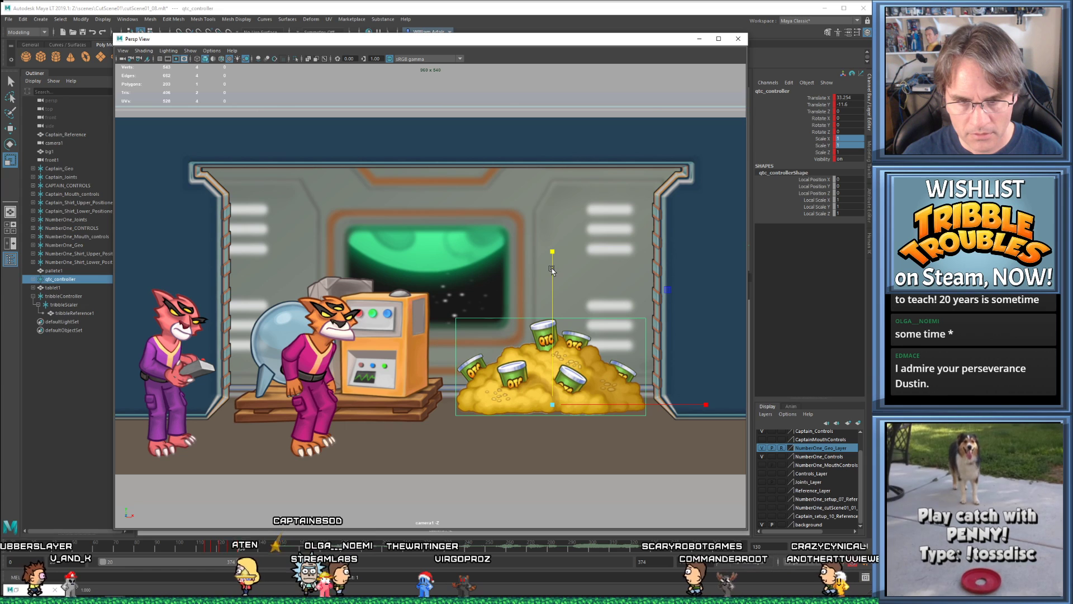
key("alt+v")
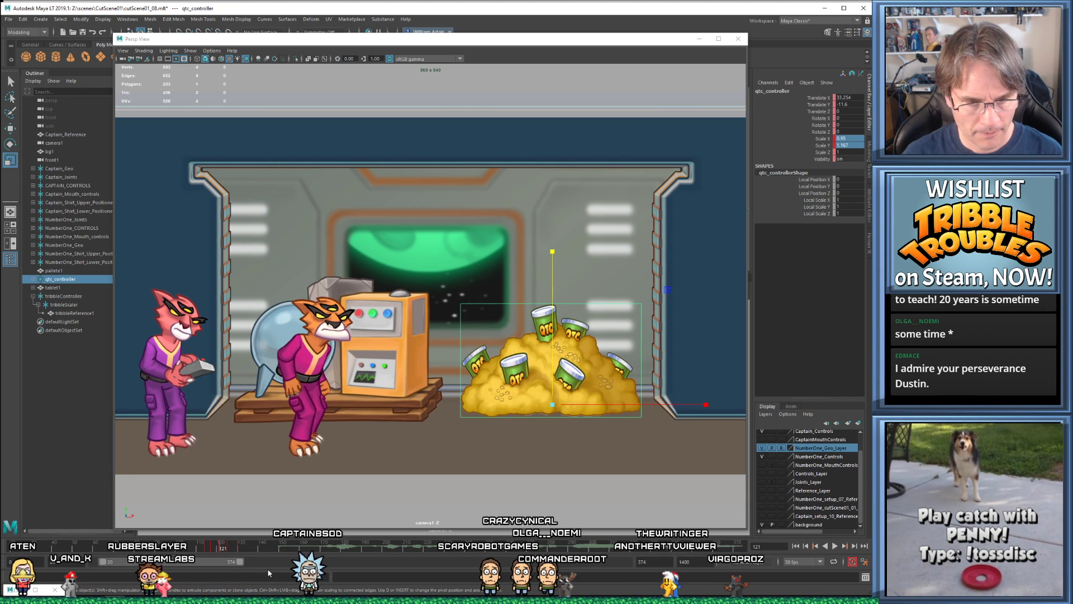
- Retime qtc_controller's last two keys on the timeline, with the second squash on frame 127, and play back the bounce
key("Escape")
left_click_drag(227, 555, 256, 552, "shift")
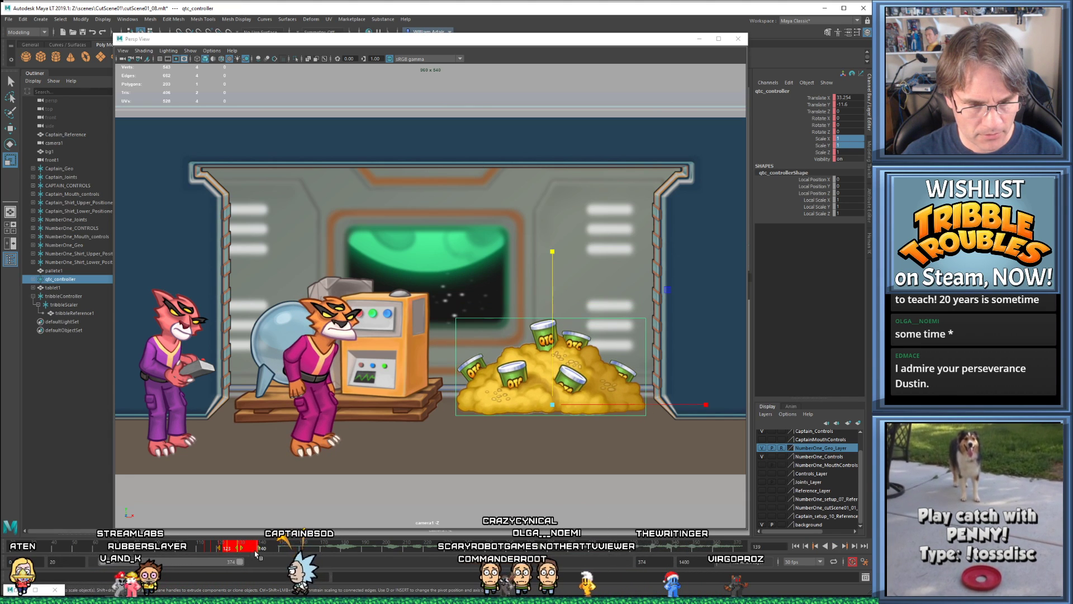
left_click(251, 550)
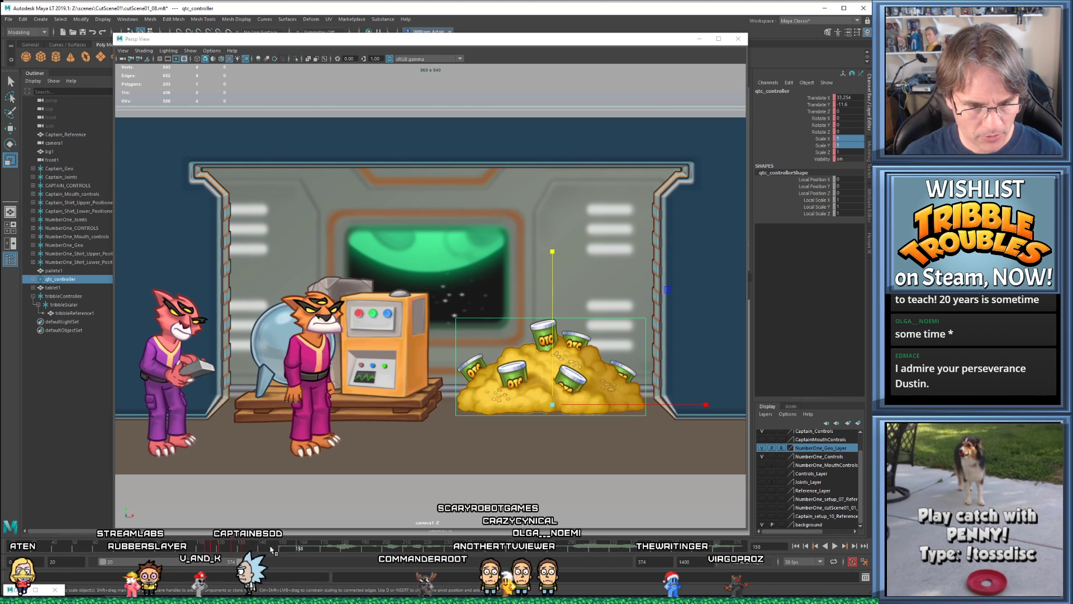
left_click_drag(239, 551, 254, 550, "shift")
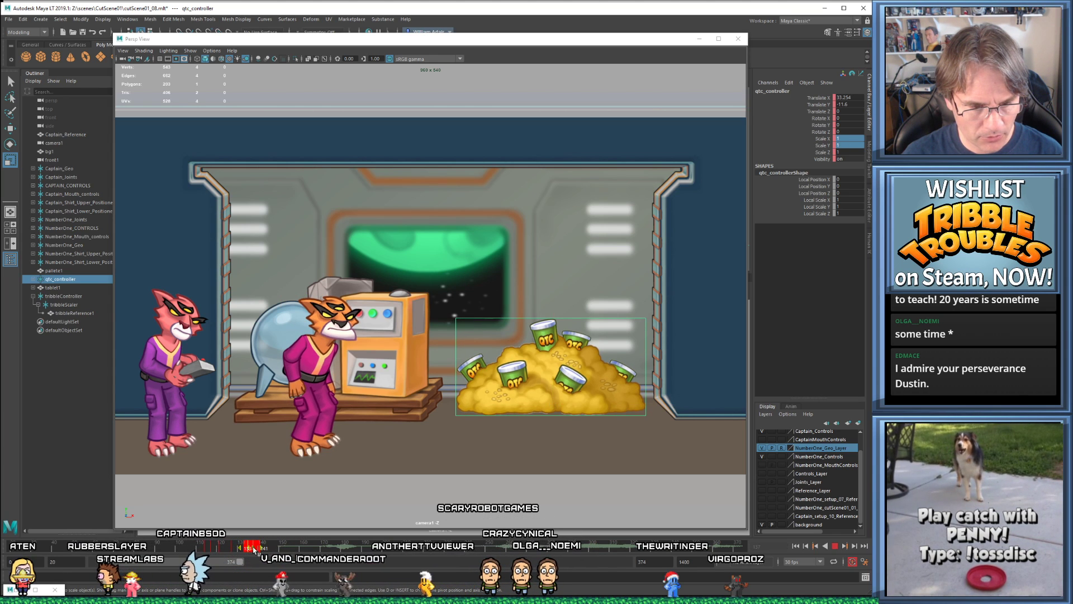
left_click(196, 547)
key("alt+v")
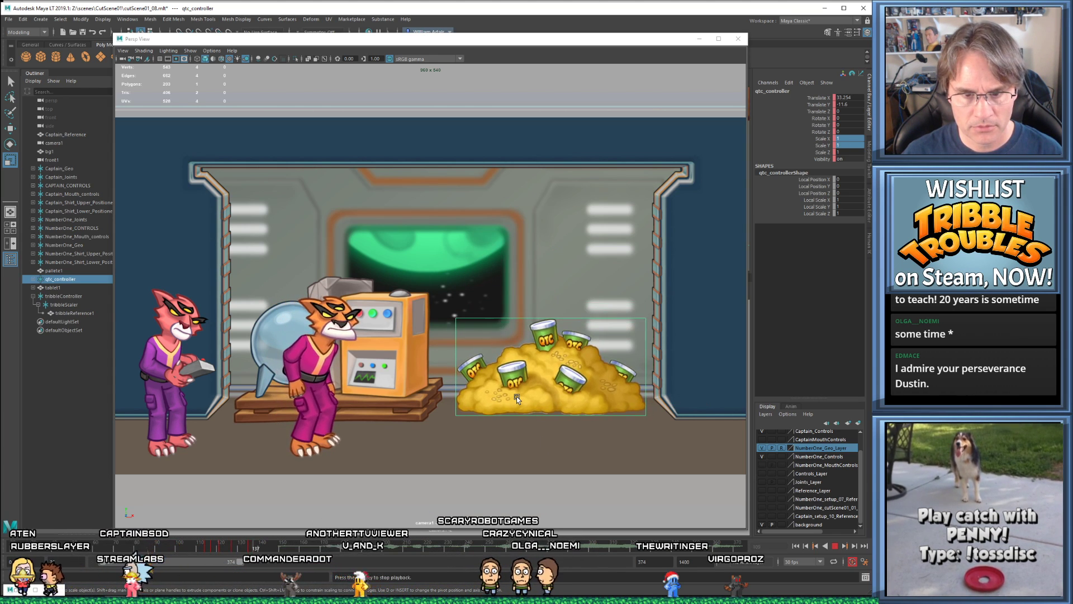
key("alt+v")
key("alt+v")
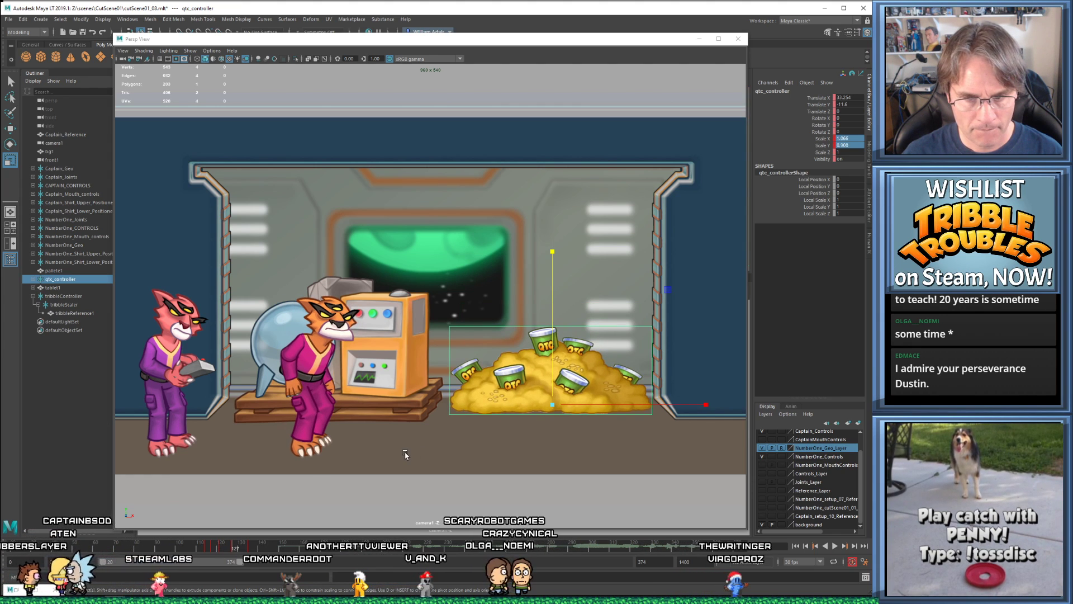
- Adjust the timing of the pile's settling key around frame 134 and play the animation from before the impact
left_click_drag(243, 547, 245, 547, "shift")
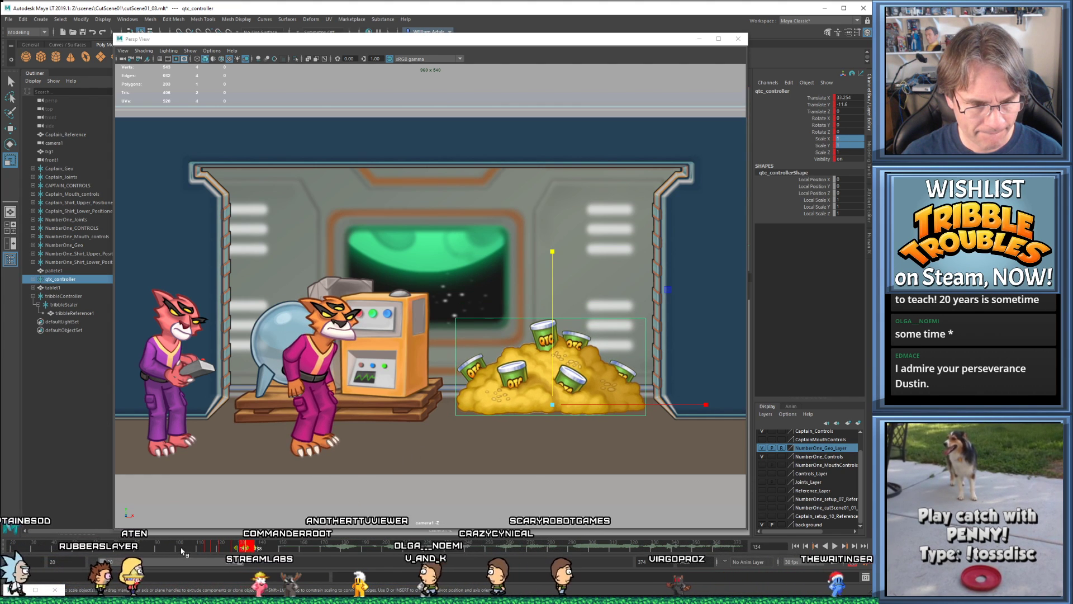
left_click(167, 546)
key("alt+v")
key("alt+v")
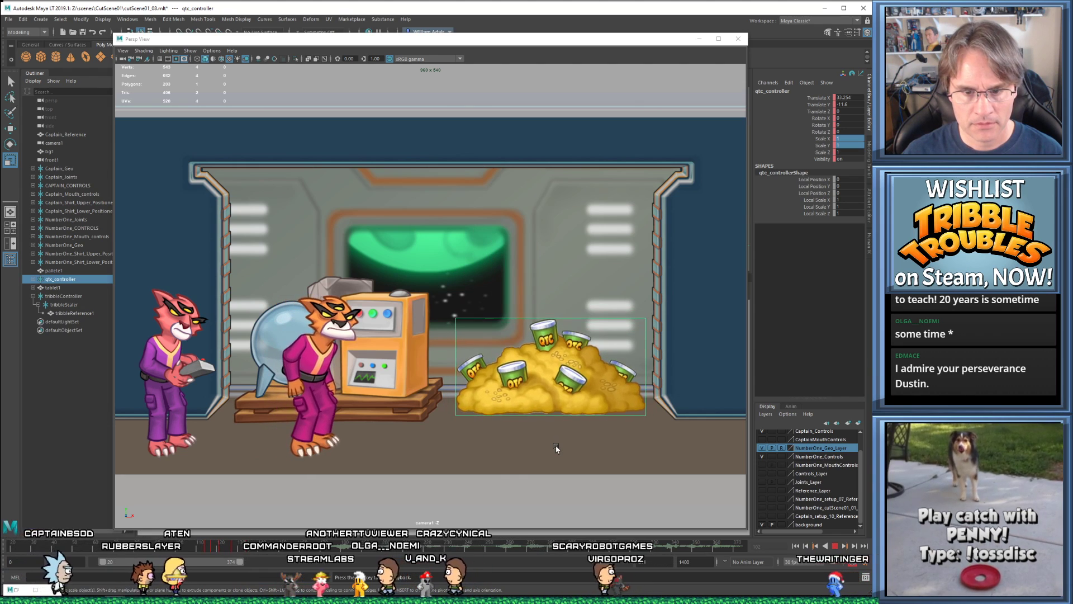
key("alt+v")
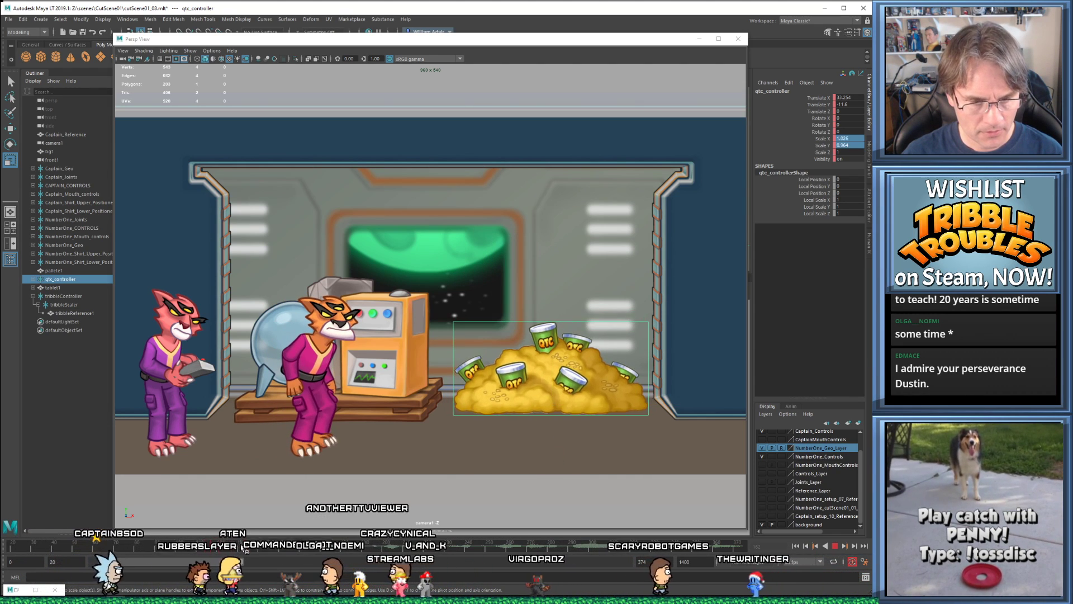
- Key qtc_controller at rest, and on the key near frame 134 set Scale X to about 0.994 and Scale Y to about 1.022
left_click(249, 552)
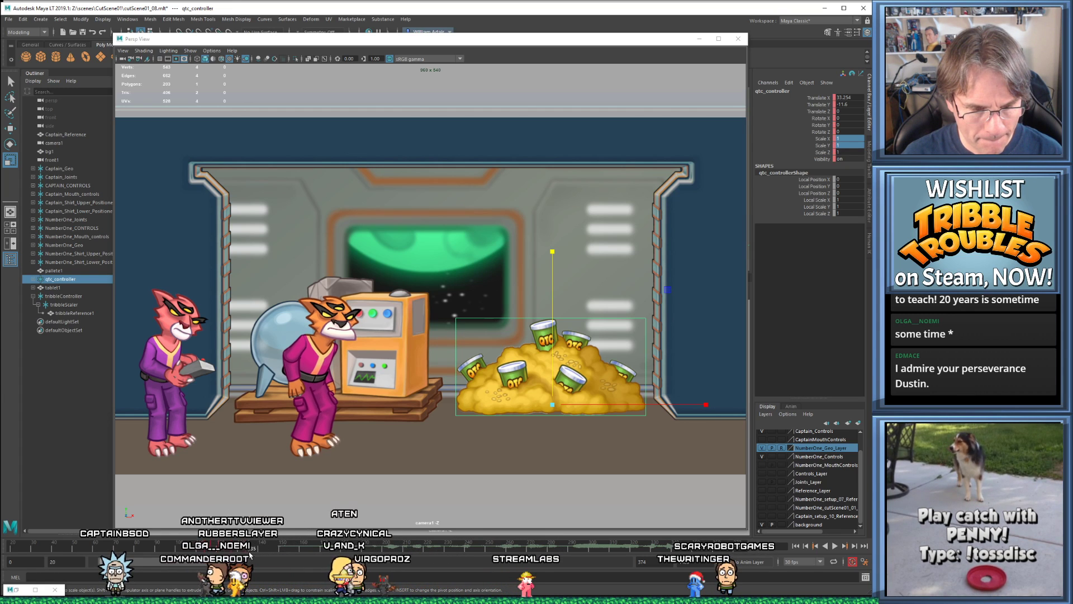
key("s")
key("comma")
key("comma")
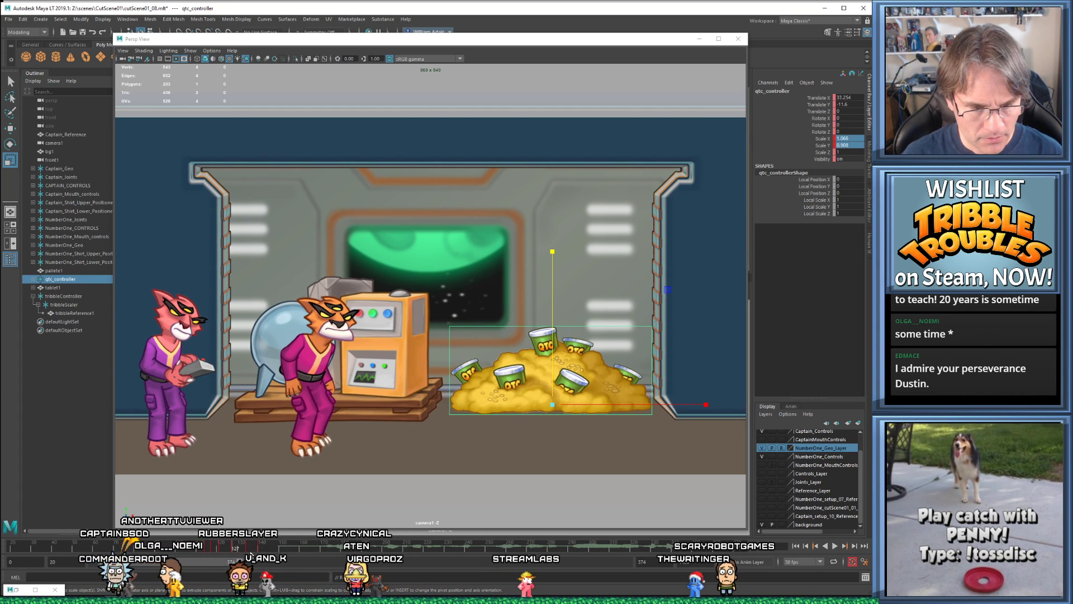
key("period")
left_click_drag(556, 254, 555, 250)
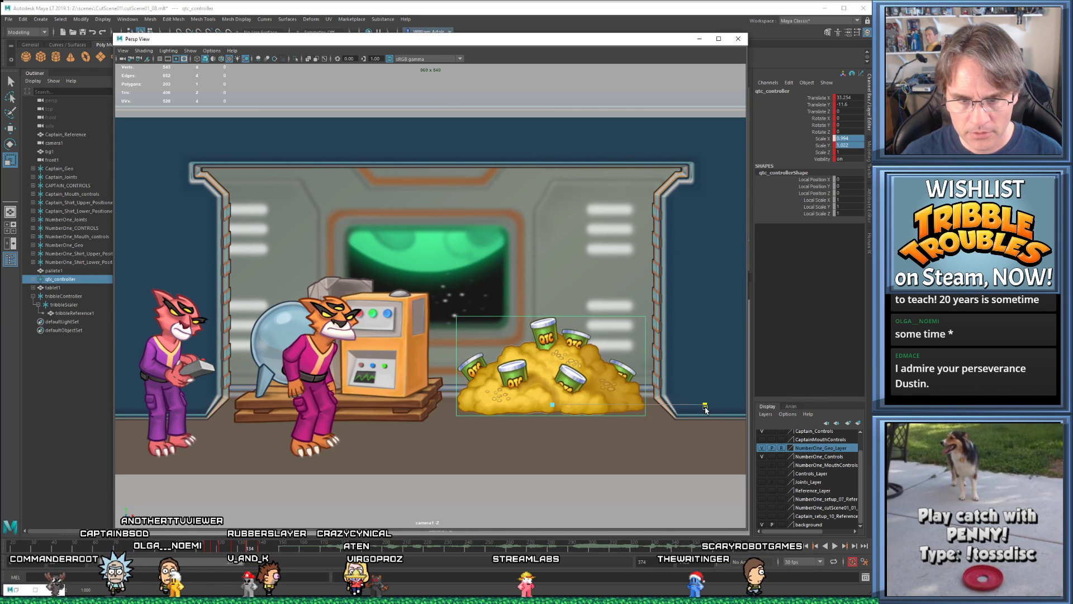
- Play the animation from frame 20 and again from shortly before the landing to review the pile's reaction
left_click(181, 553)
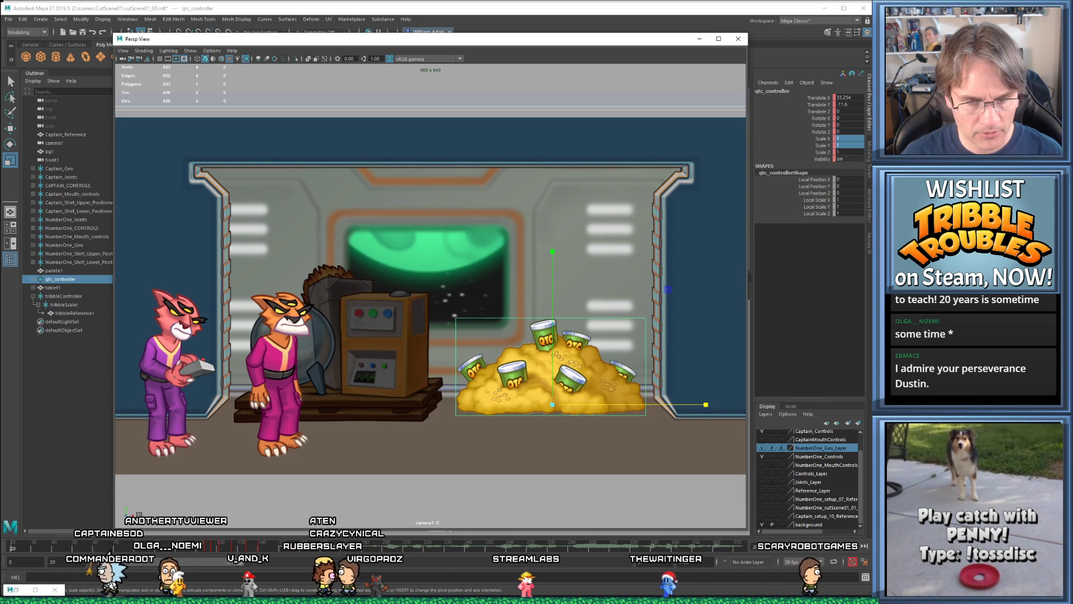
left_click(397, 473)
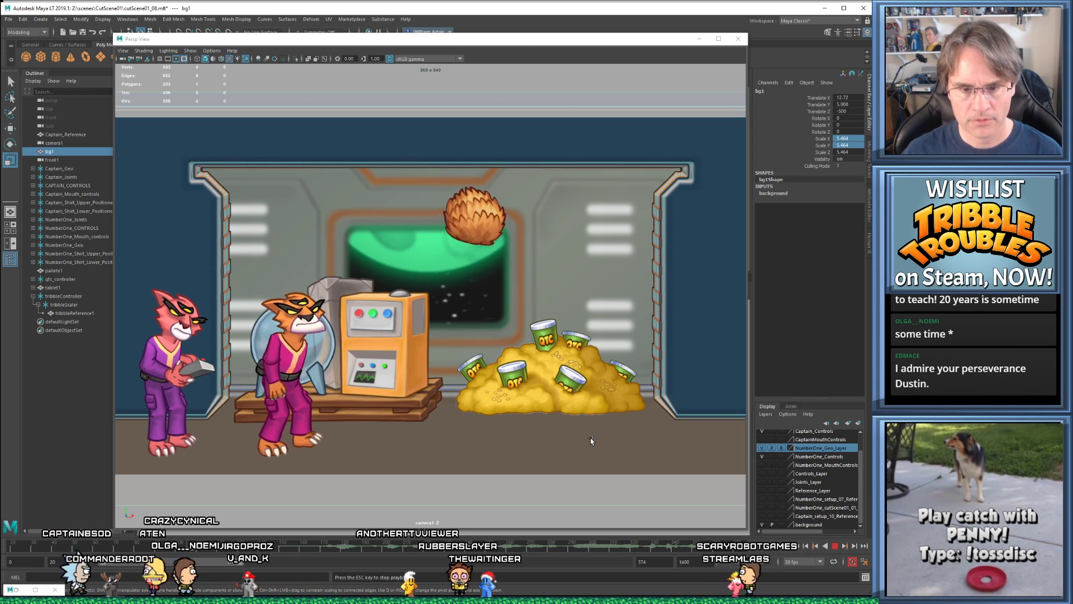
key("Escape")
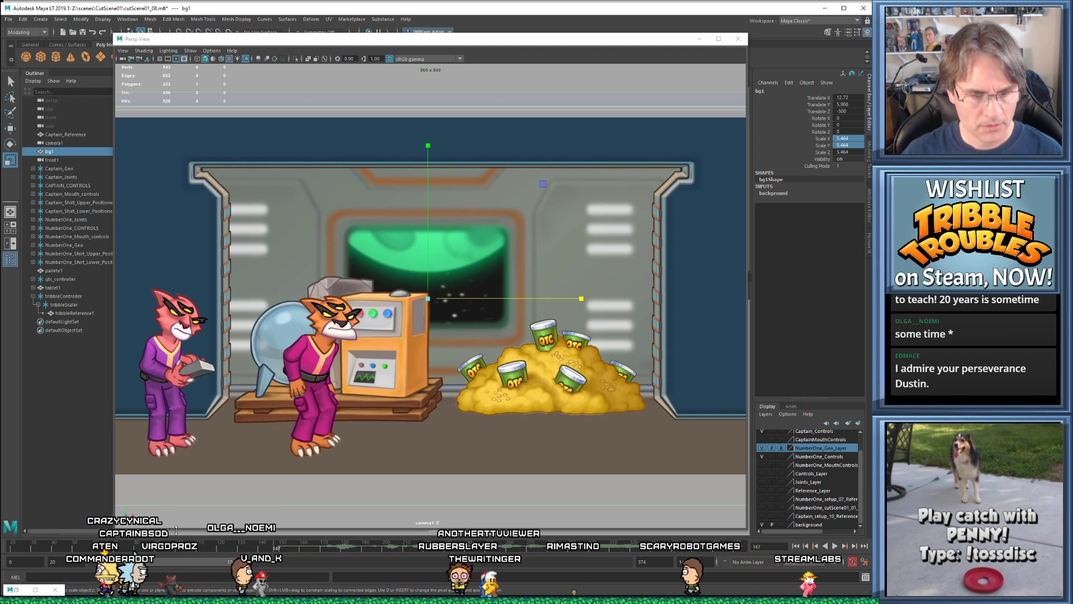
left_click(197, 546)
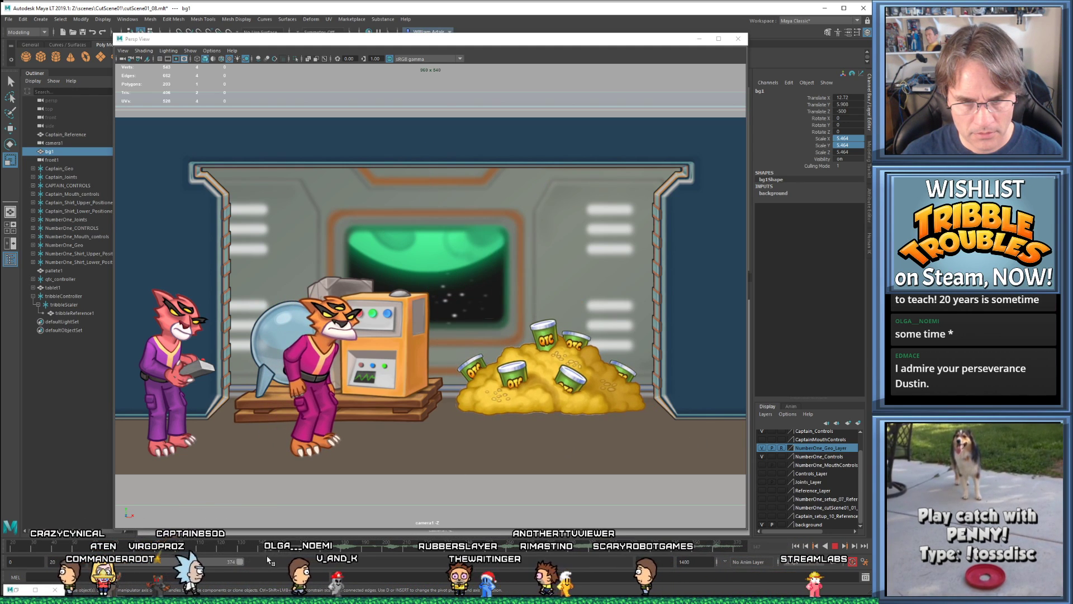
left_click(150, 540)
key("alt+v")
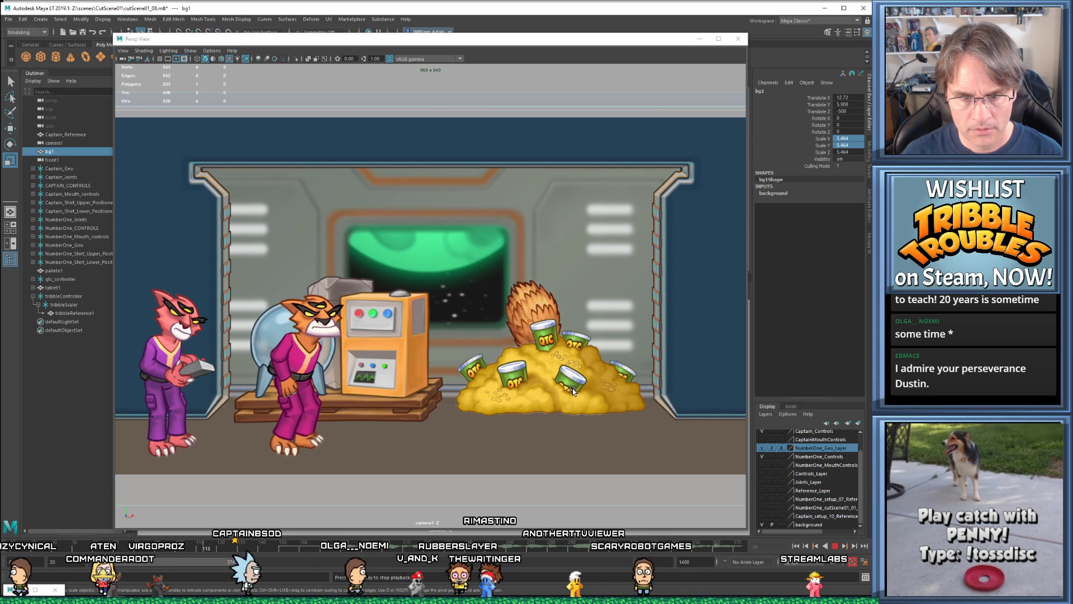
key("Escape")
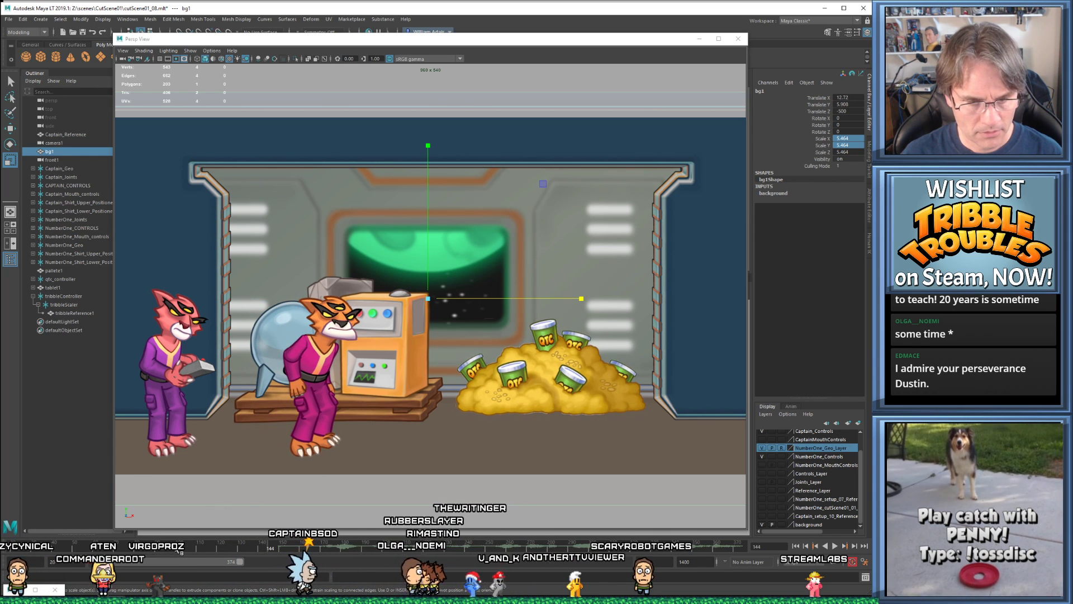
- Scrub through the tribble's impact and replay from frame 92 to examine the pile's squash and stretch timing
left_click(221, 548)
left_click_drag(222, 553, 264, 549)
left_click(162, 548)
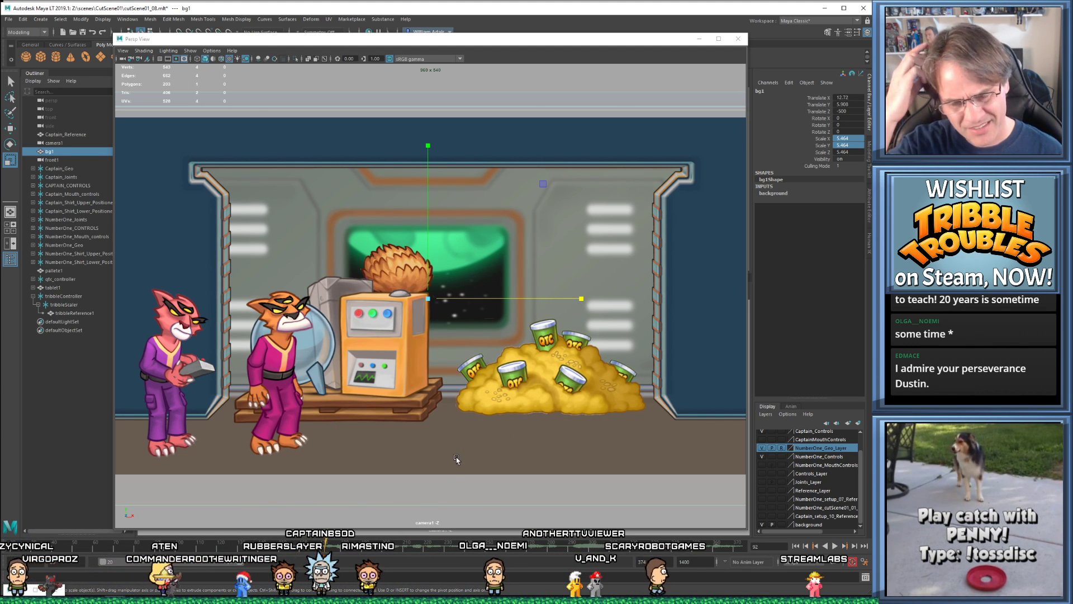
key("alt+v")
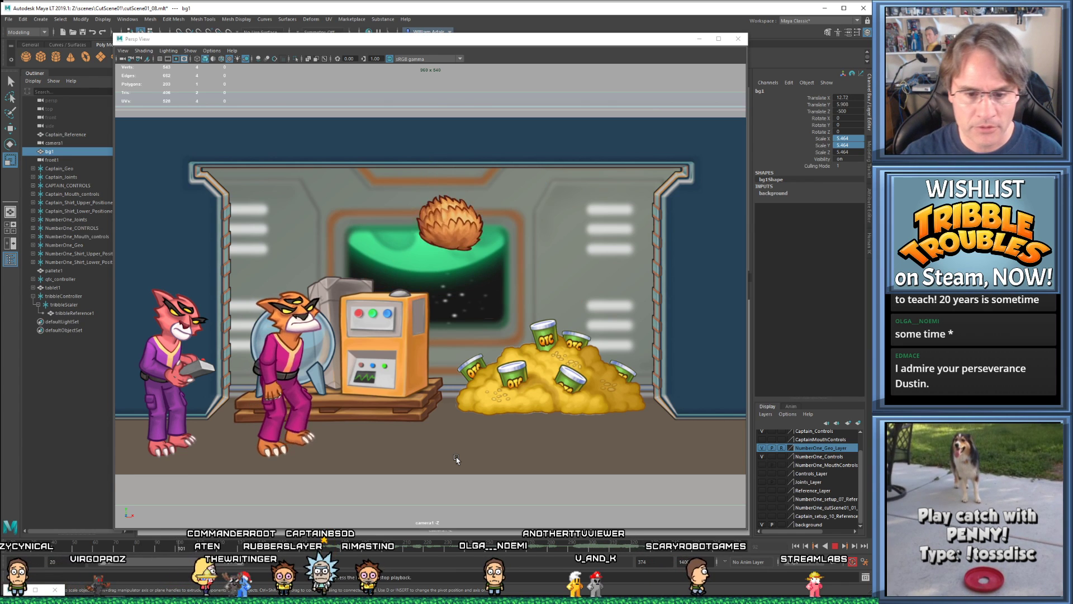
key("alt+v")
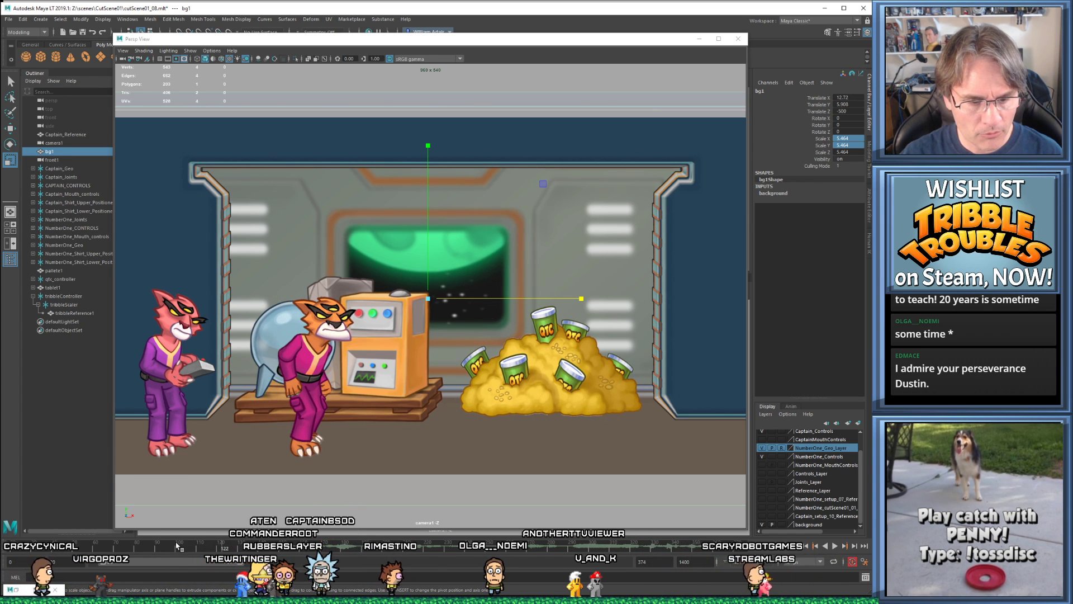
key("alt+v")
key("alt+v")
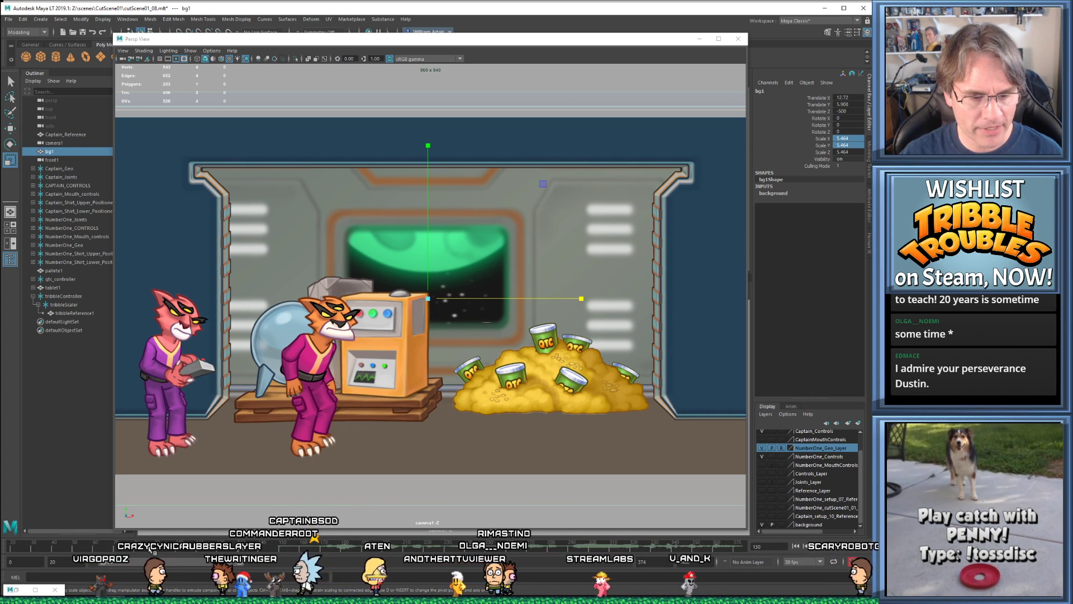
left_click_drag(185, 549, 236, 552)
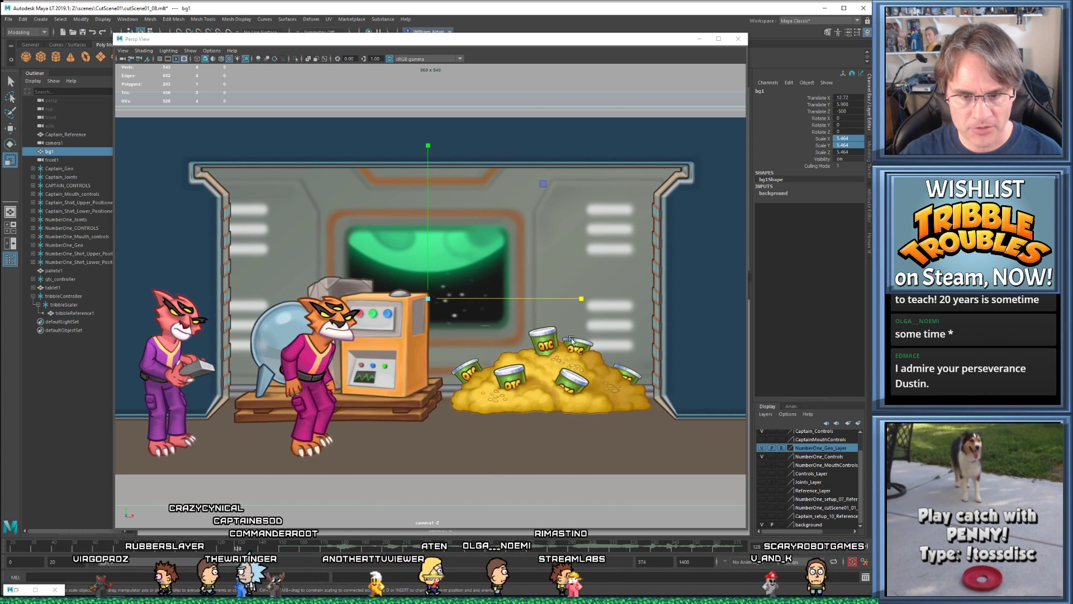
- Try repositioning the Captain's upper and lower shirt controls on frame 128 in the front view, and undo the move
left_click(700, 41)
middle_click_drag(330, 252, 410, 116, "alt")
middle_click_drag(332, 192, 360, 136, "alt")
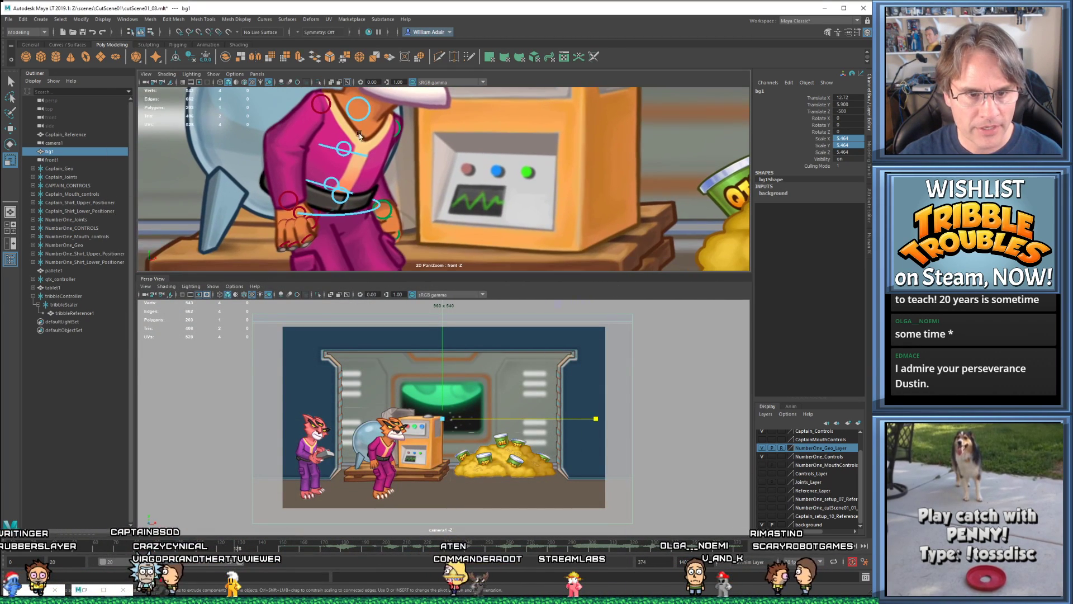
left_click(349, 147)
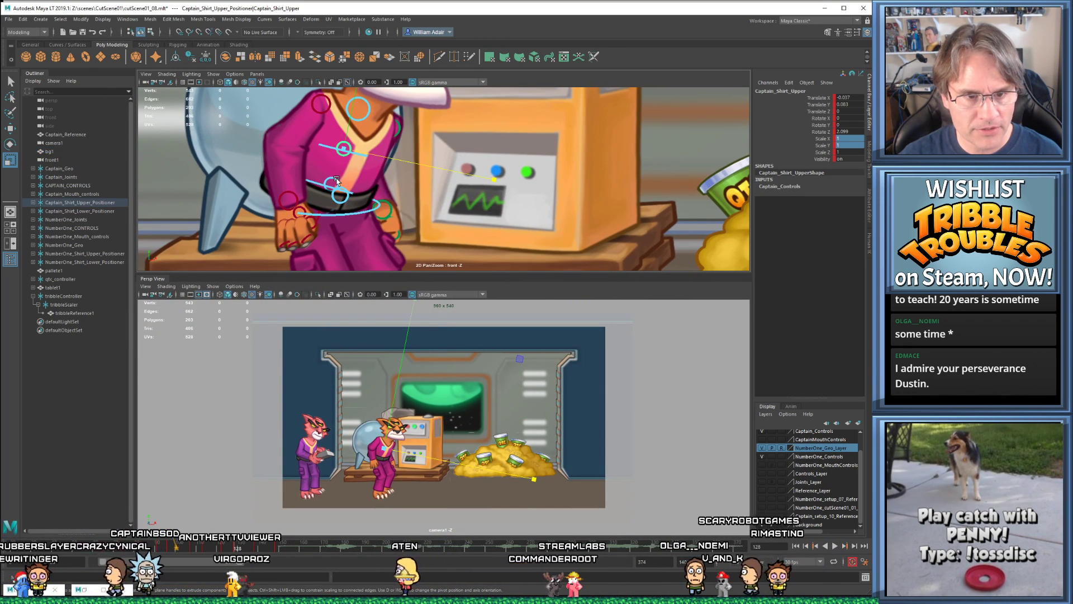
left_click(338, 182)
key("w")
mouse_move(335, 186)
left_mouse_down()
mouse_move(320, 190)
mouse_move(341, 193)
mouse_move(329, 191)
left_mouse_up()
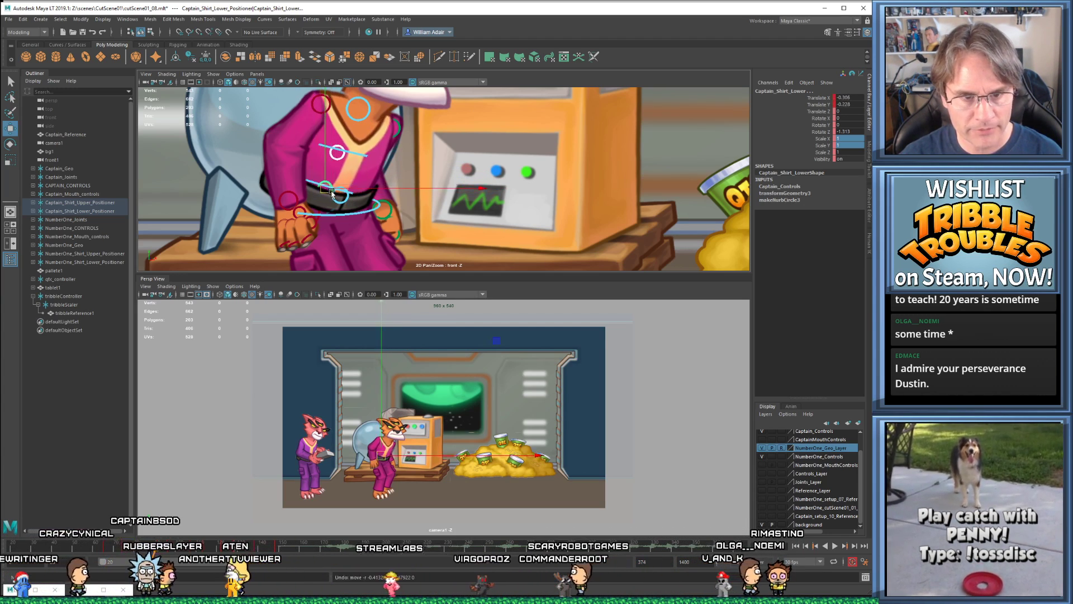
key("ctrl+z")
- Frame the gold pile in the front view, restore the floating Persp View, and play the animation from frame 53
middle_click_drag(628, 238, 454, 225, "alt")
scroll(454, 225, "down", 5)
middle_click_drag(495, 152, 473, 186, "alt")
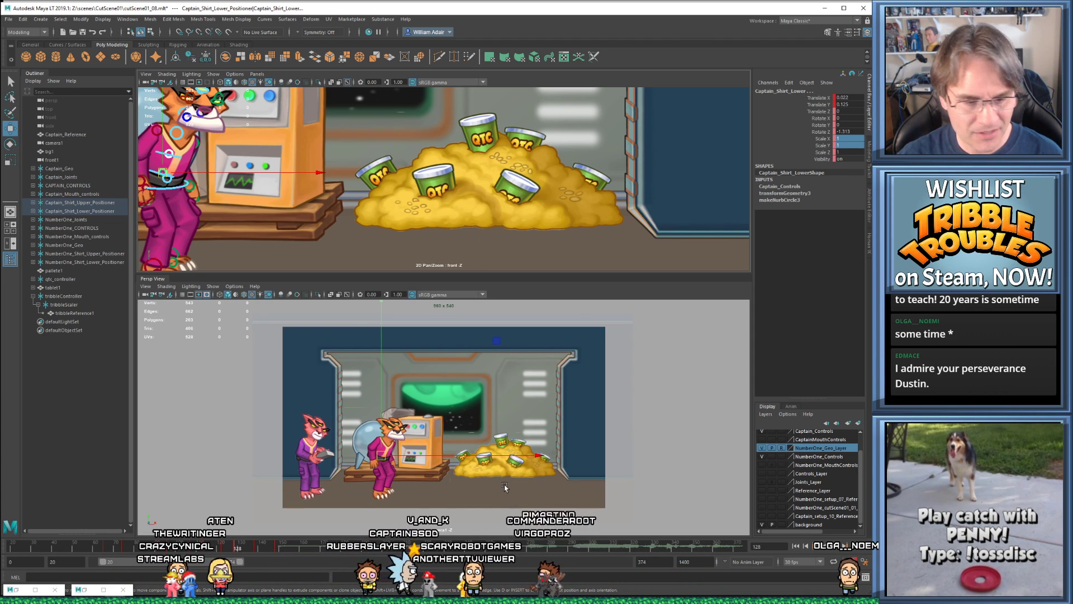
left_click(81, 545)
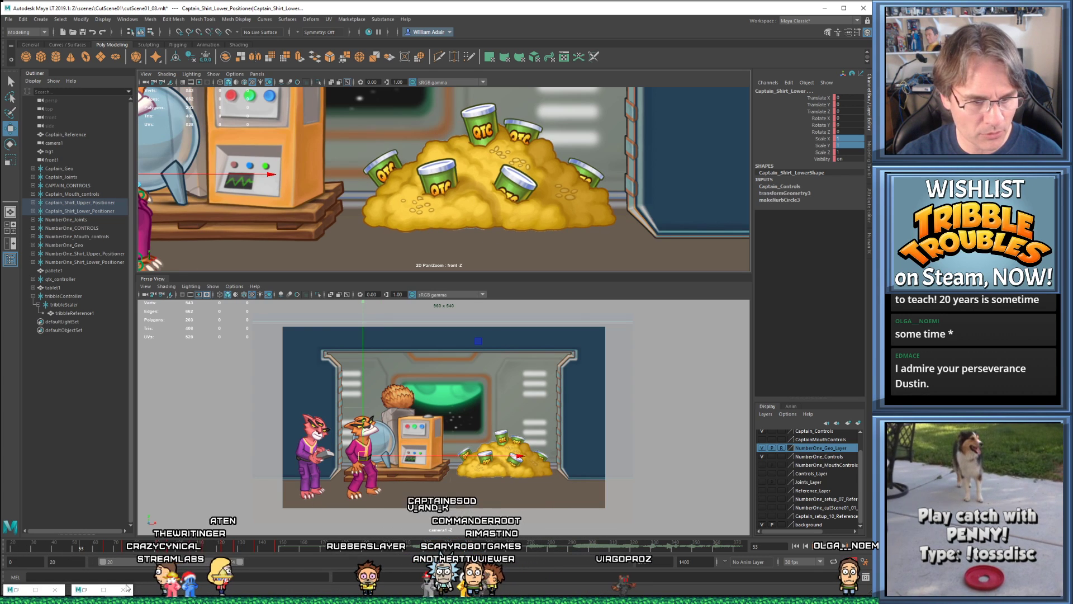
right_click(82, 591)
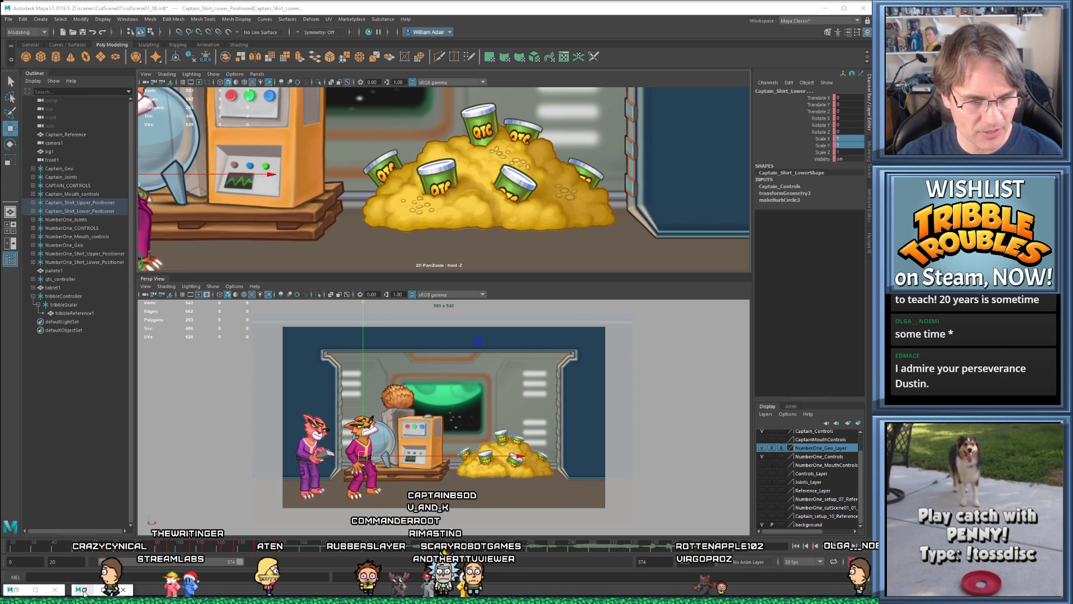
left_click(82, 590)
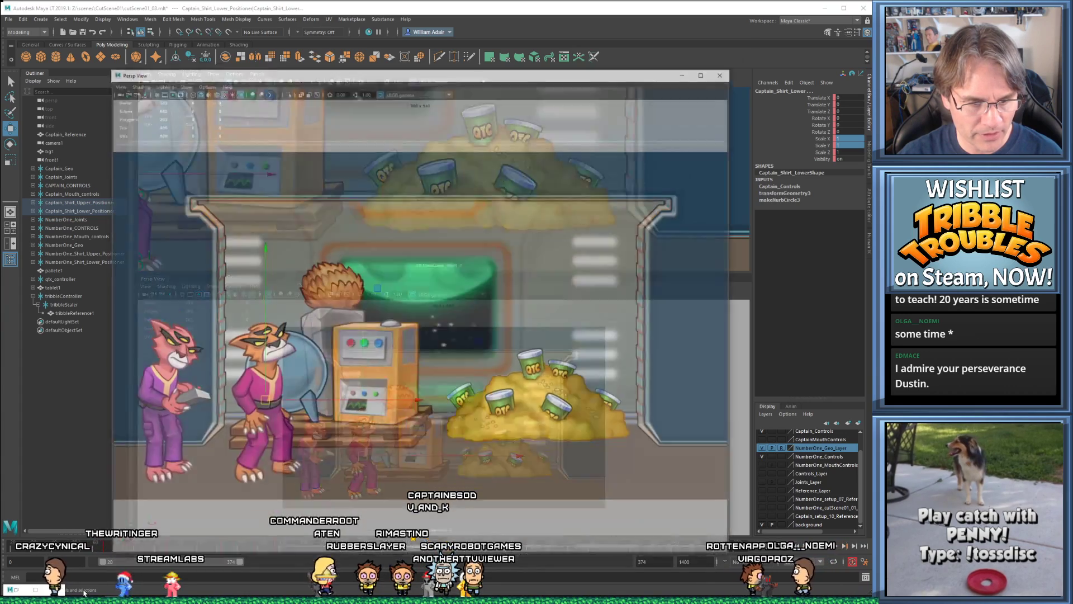
key("alt+v")
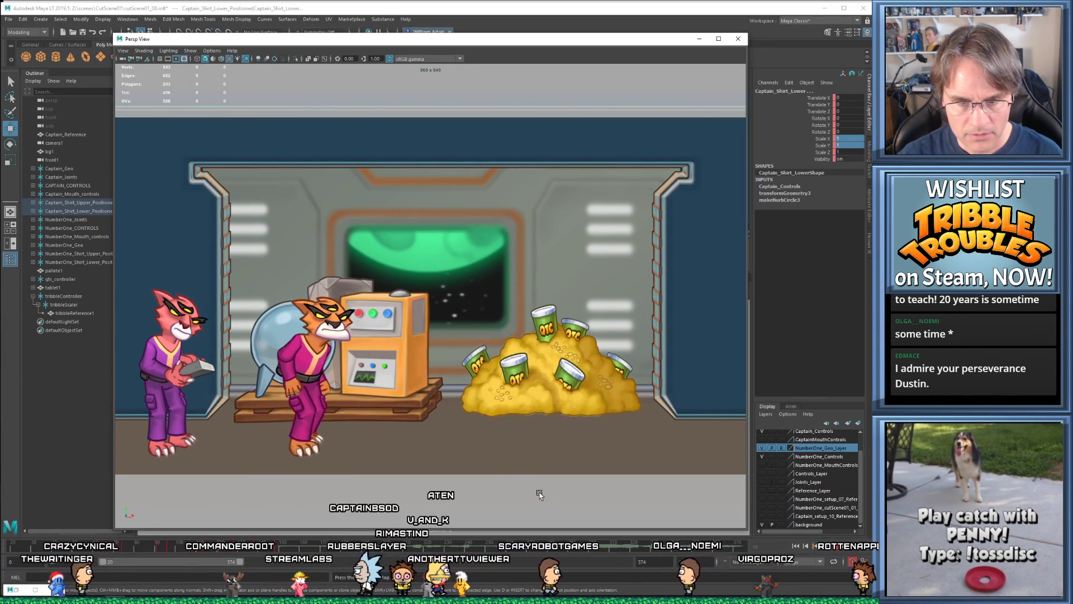
key("alt+v")
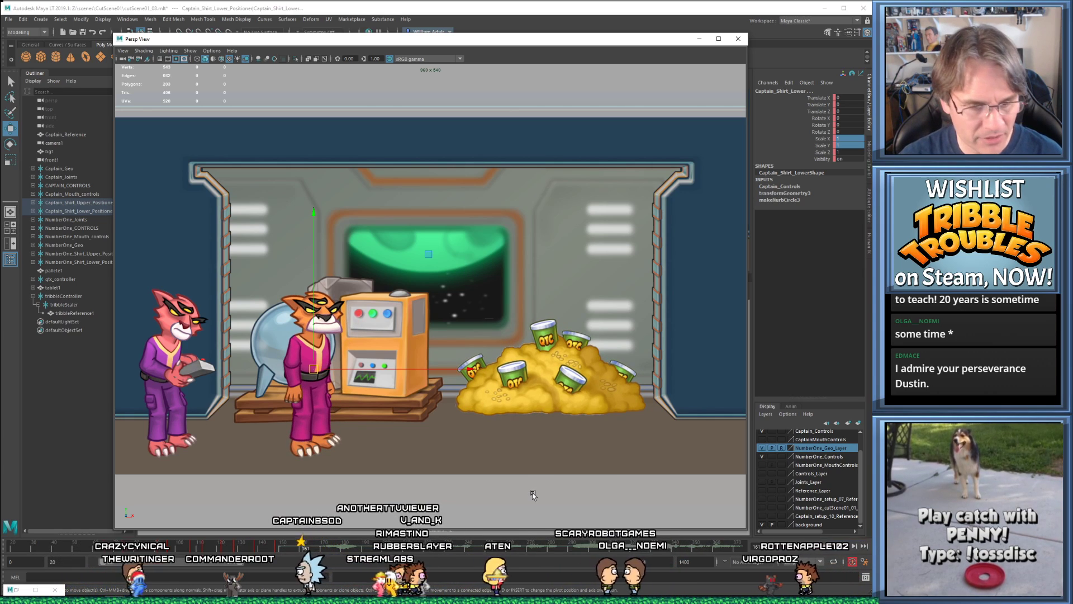
- Save the scene on frame 61, and save a new version of it as cutScene01_09
left_click(101, 548)
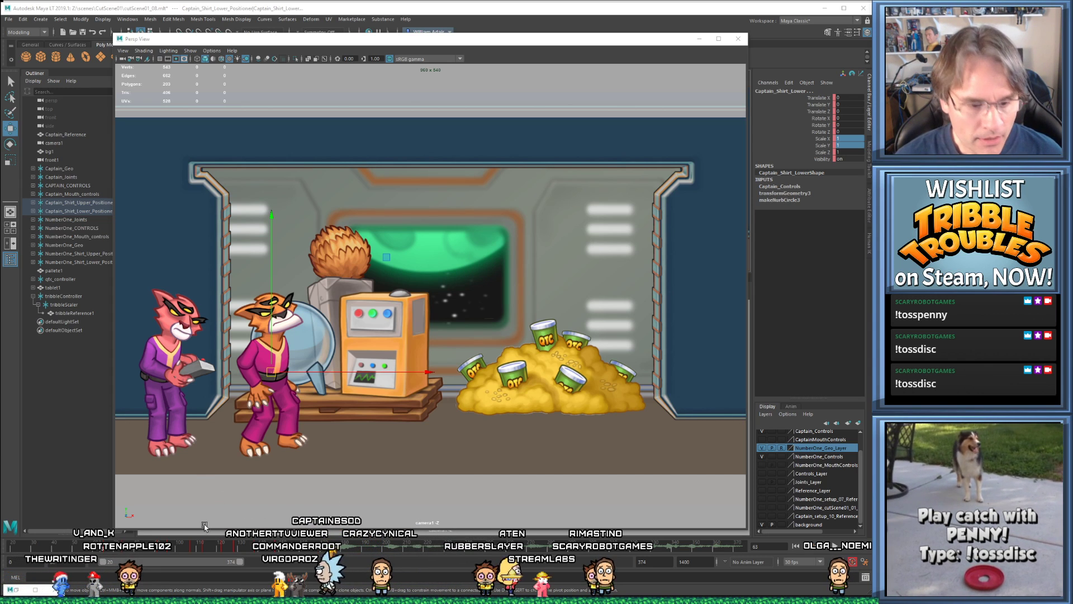
left_click(98, 549)
key("ctrl+s")
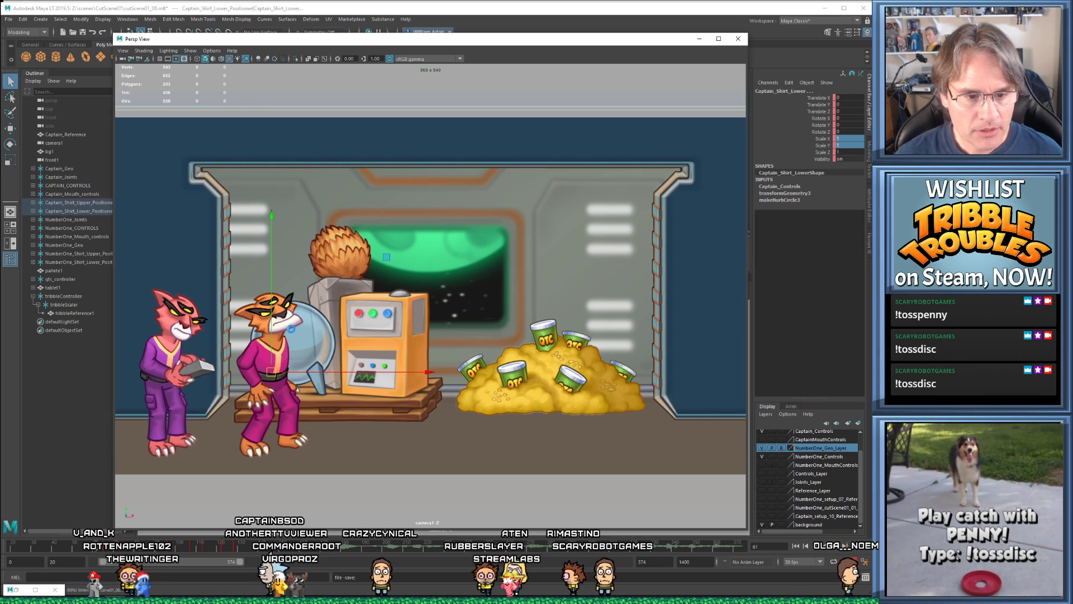
left_click(699, 39)
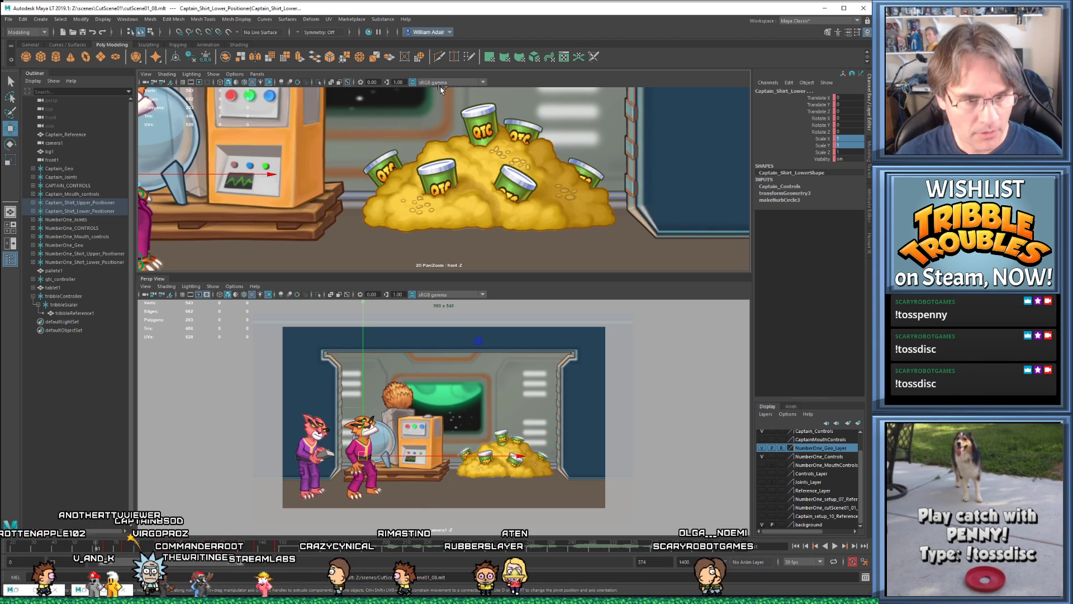
key("ctrl+shift+s")
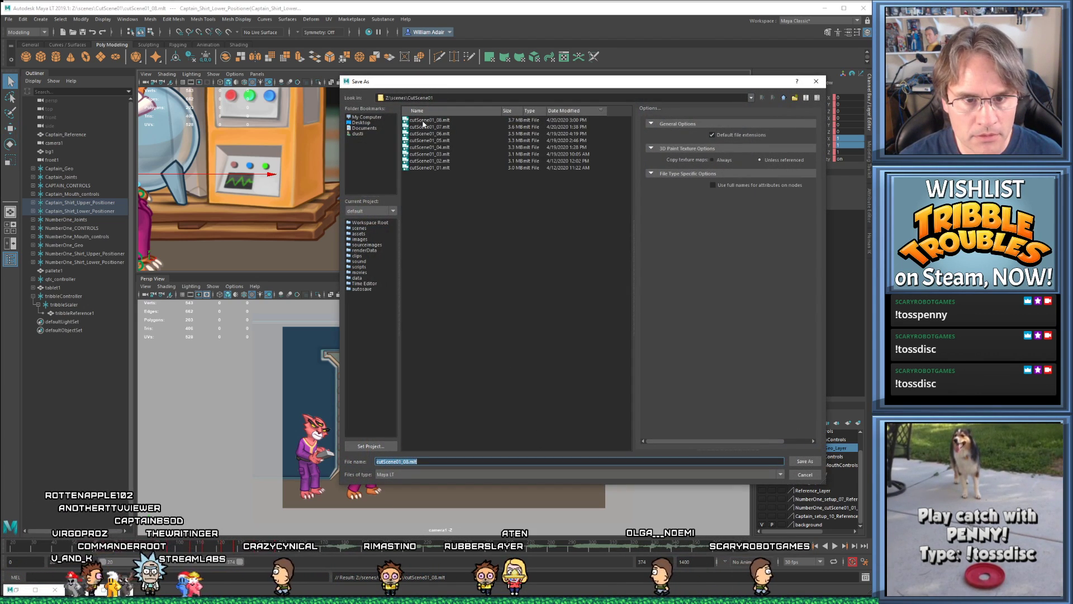
left_click(420, 462)
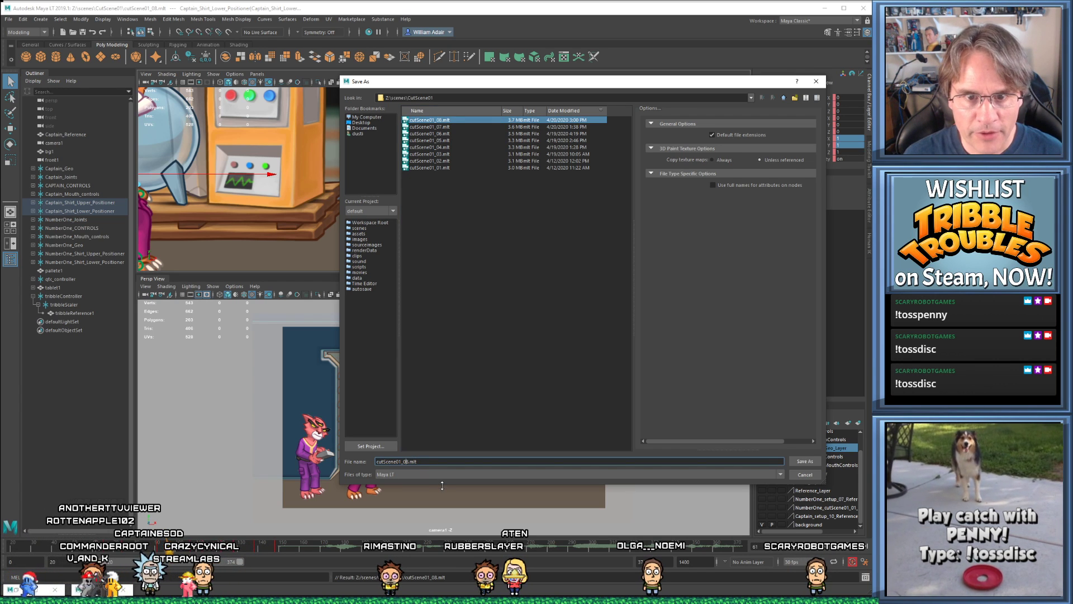
type("9")
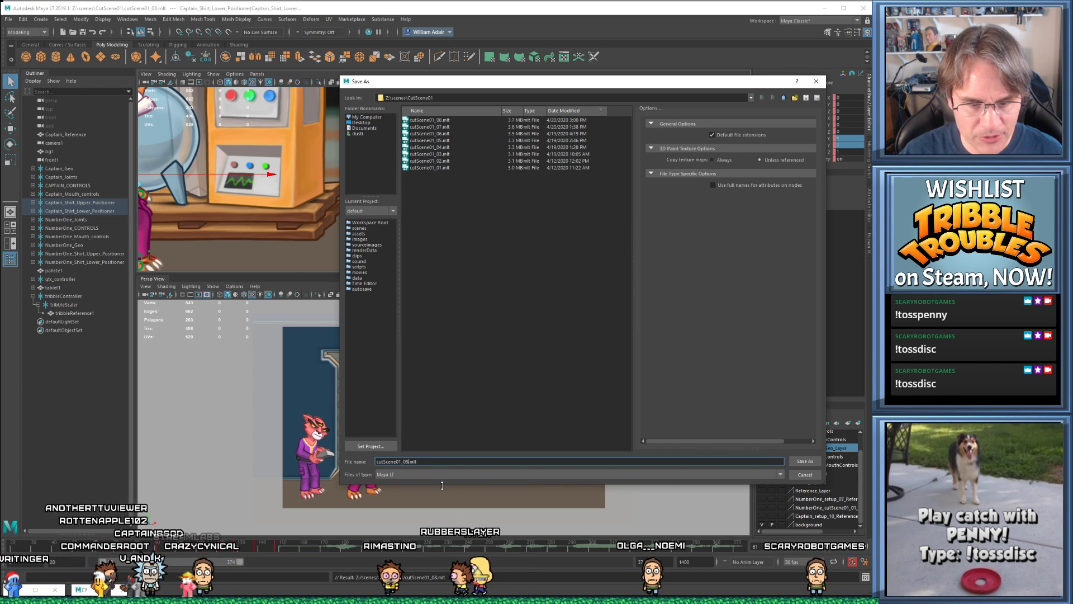
key("Return")
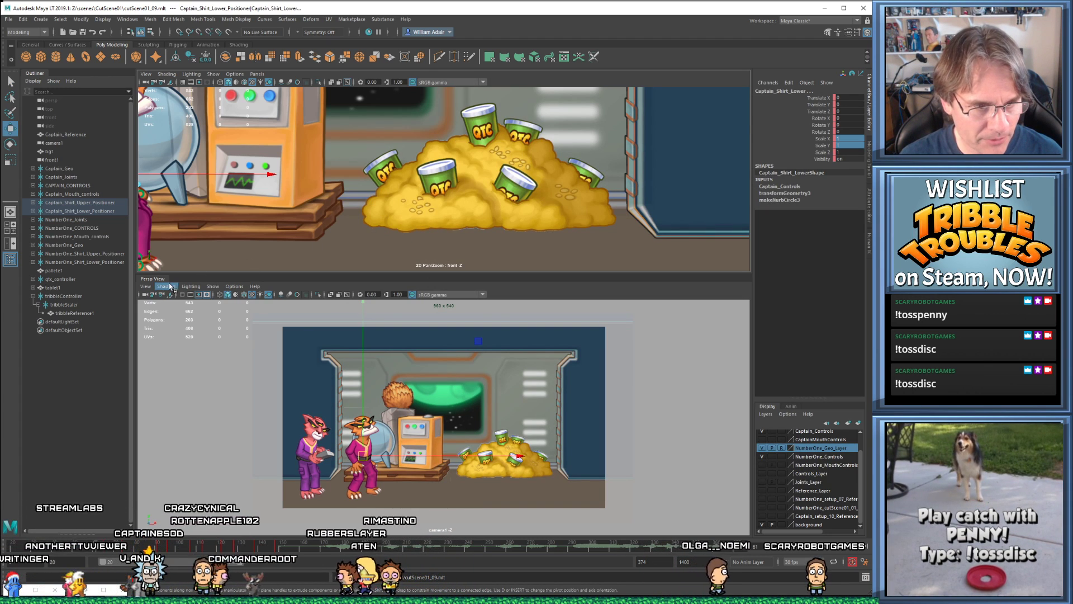
left_click(213, 287)
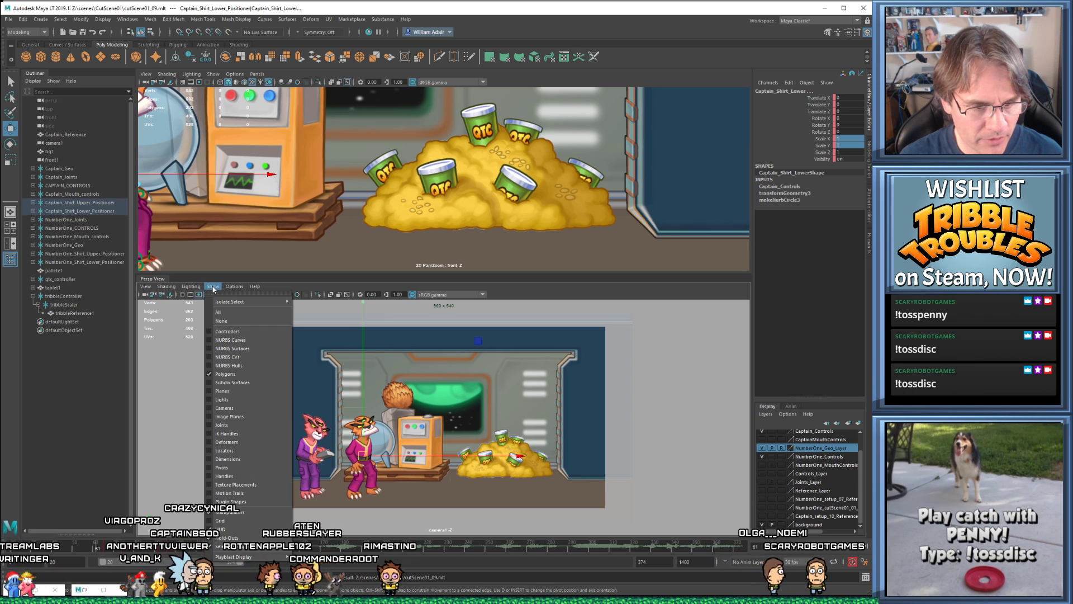
mouse_move(151, 287)
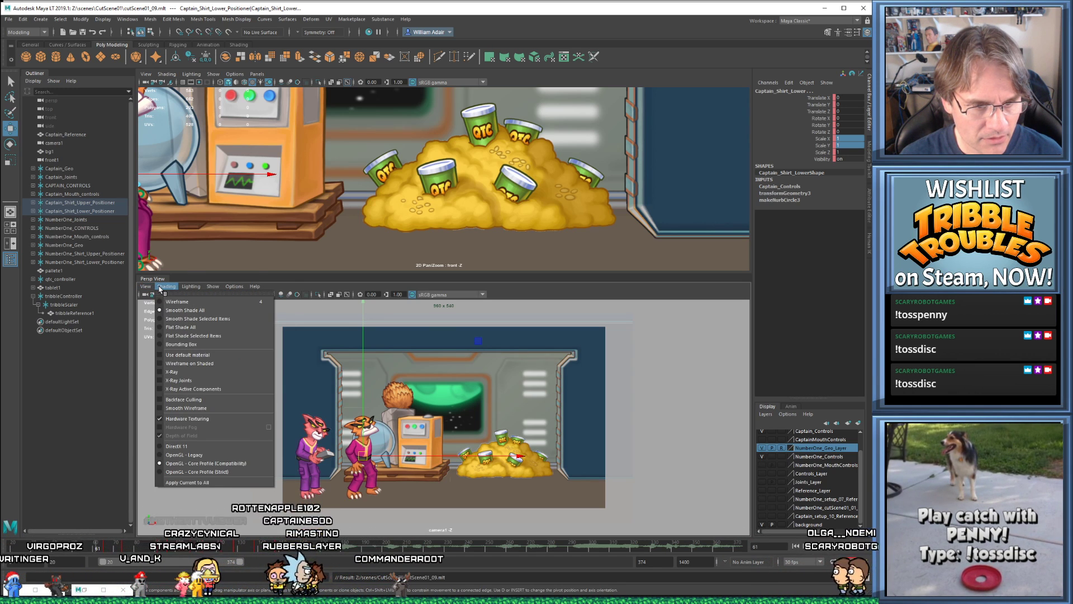
mouse_move(228, 290)
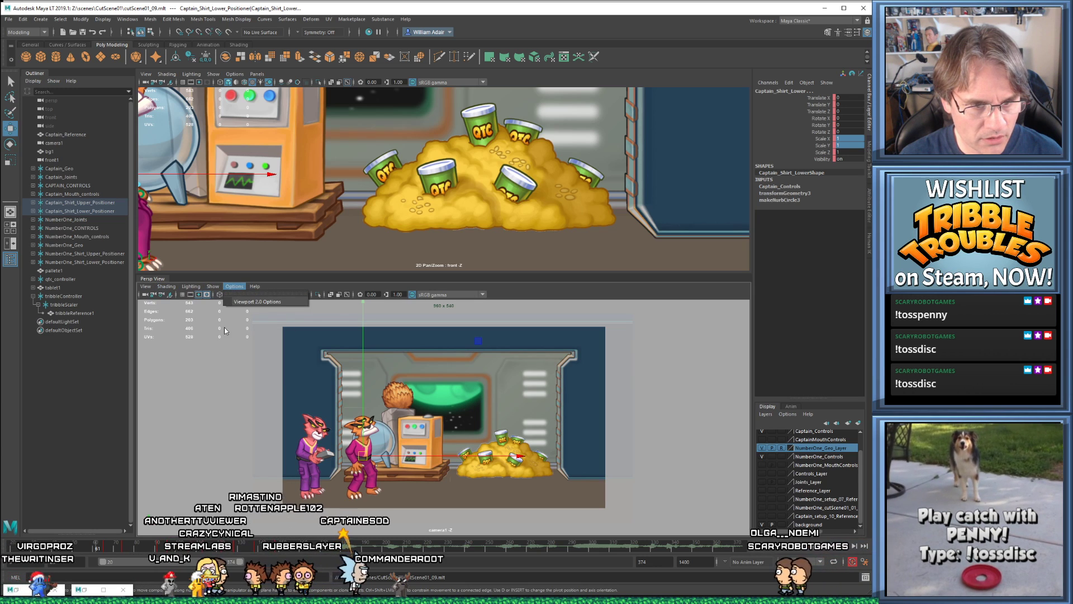
- Deselect the shirt controls and play the animation from the start frame in the docked views
left_click(225, 395)
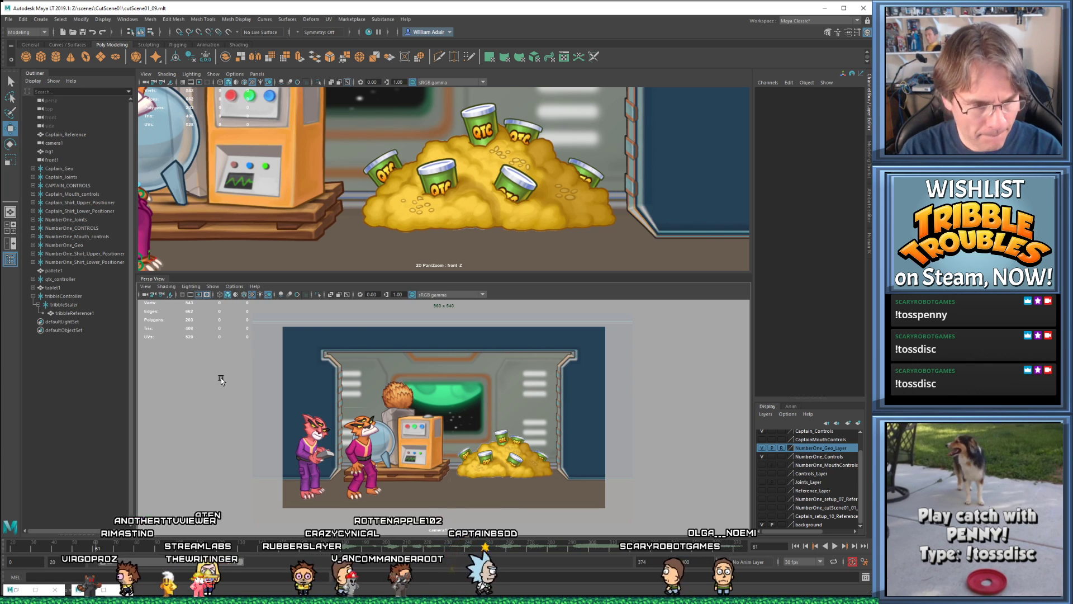
key("alt+shift+v")
key("alt+v")
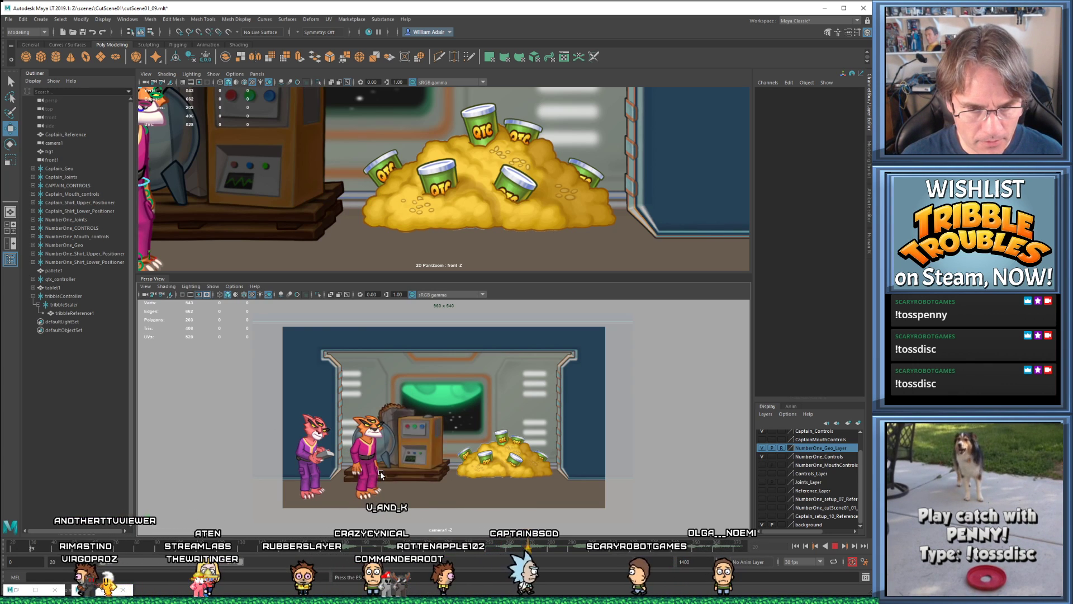
- Stop the playback, frame both characters' heads in the front view, and scrub and replay the animation around frame 45
key("alt+v")
scroll(253, 180, "down", 4)
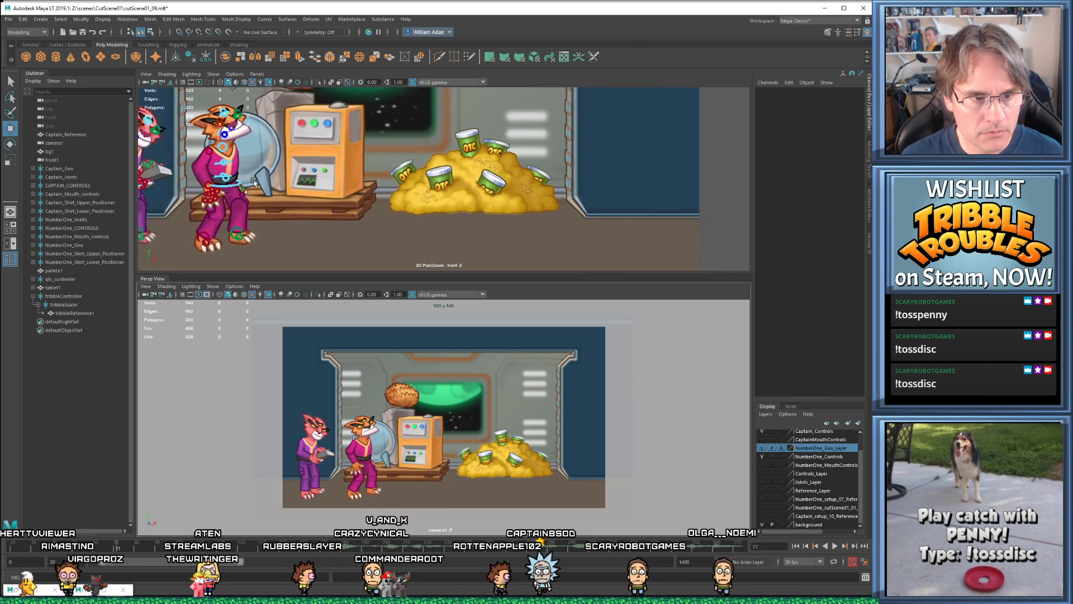
middle_click_drag(254, 180, 422, 183, "alt")
scroll(347, 204, "up", 2)
scroll(422, 184, "up", 5)
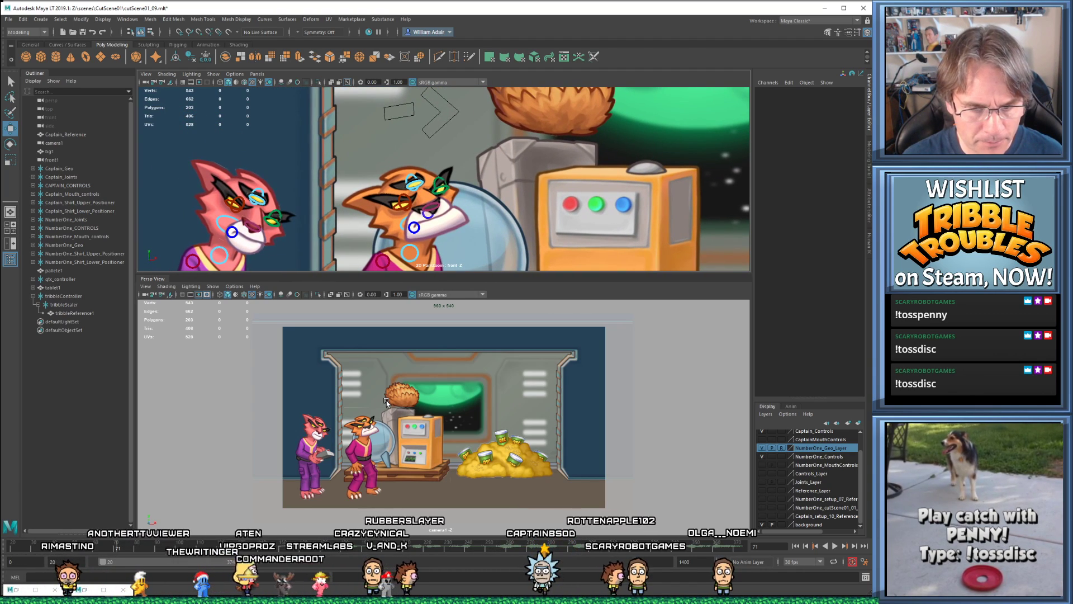
left_click_drag(114, 547, 65, 546)
middle_click_drag(372, 223, 385, 179, "alt")
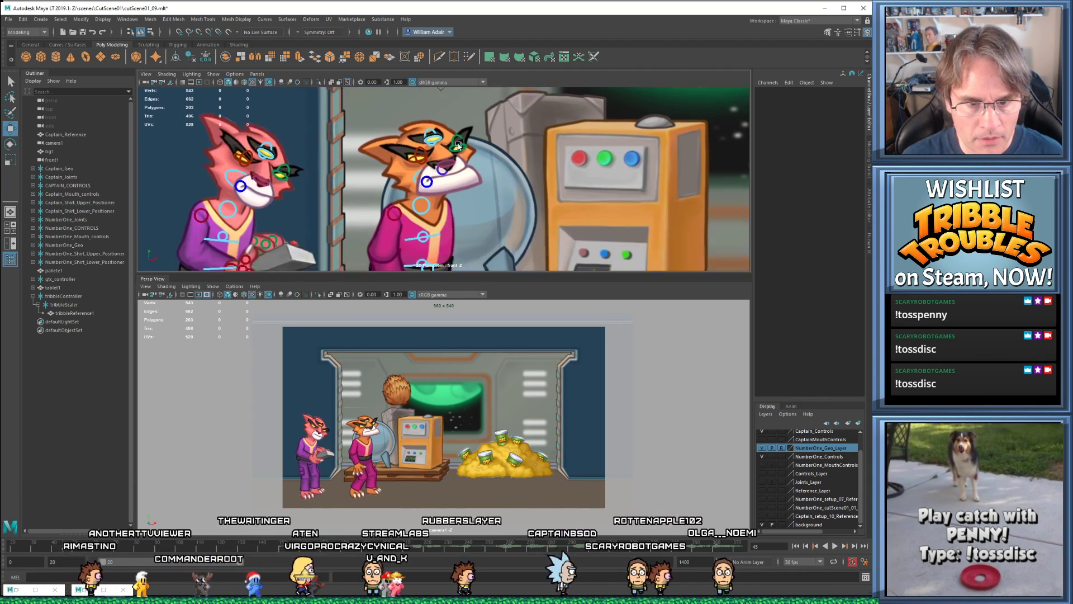
scroll(391, 182, "down", 2)
middle_click_drag(455, 196, 457, 222, "alt")
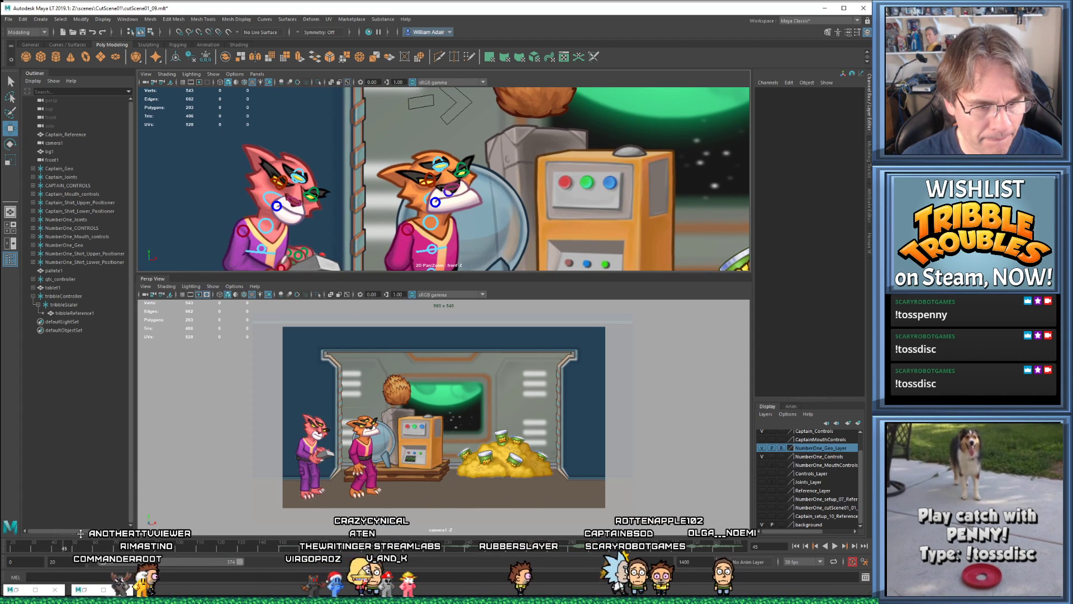
key("alt+v")
key("Escape")
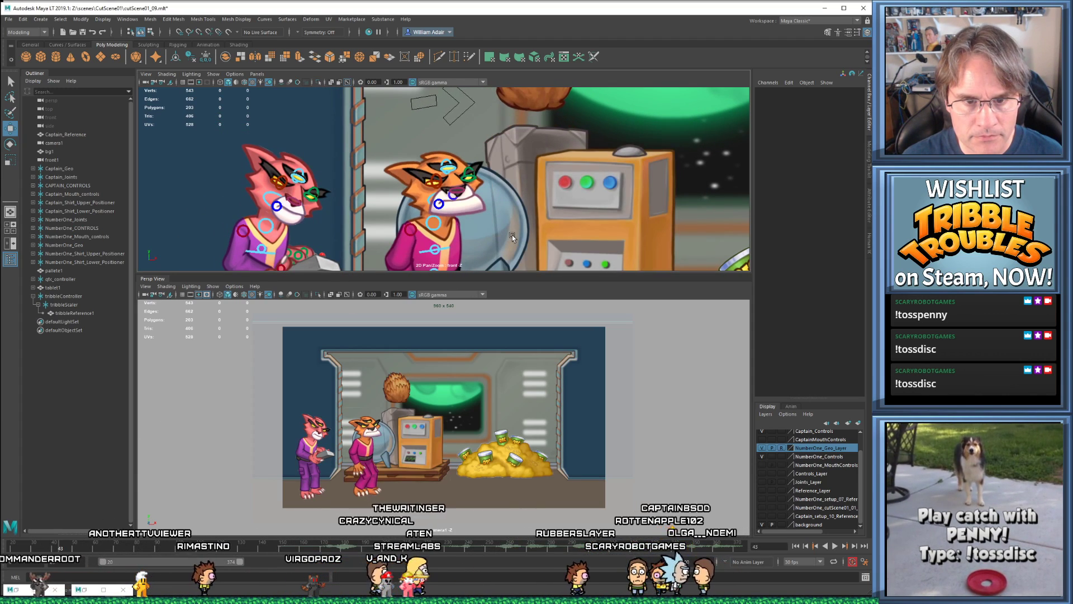
- Select the Captain's head control and go to its key on frame 40, with his face framed close up
left_click(41, 546)
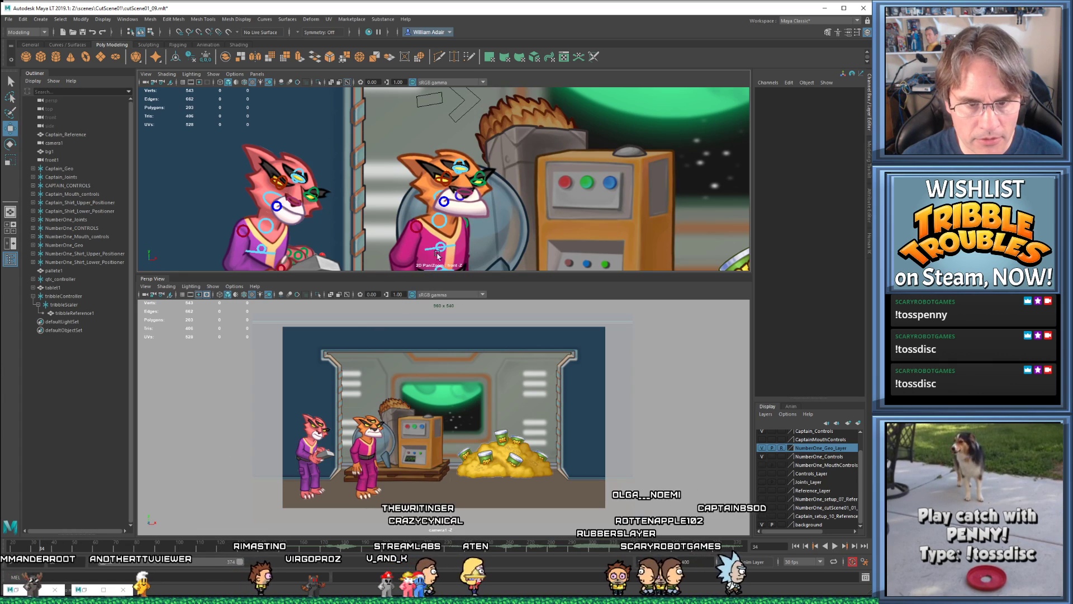
left_click(435, 196)
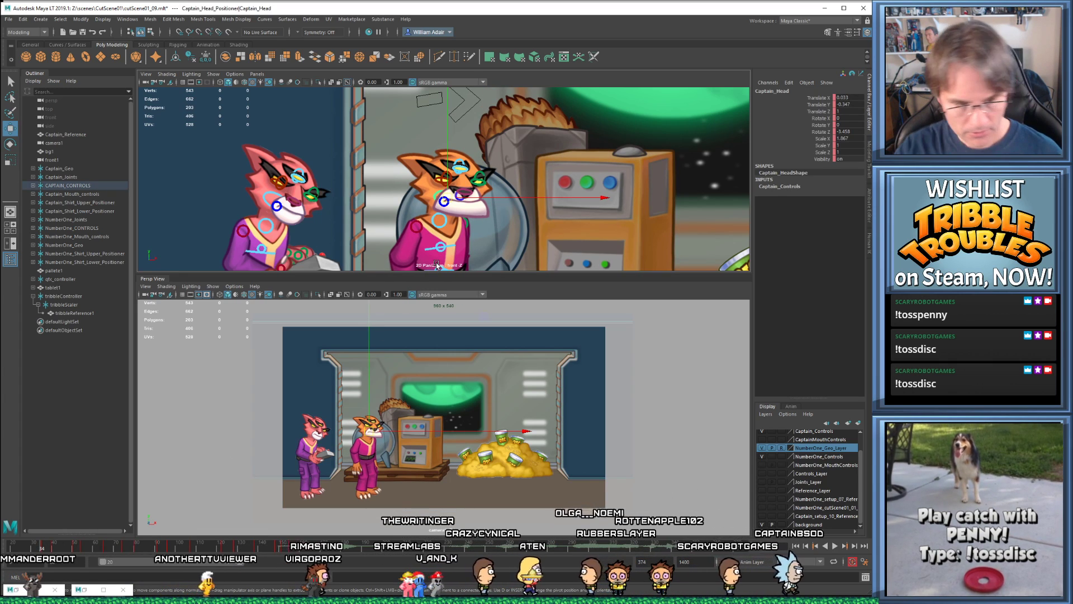
key("comma")
key("period")
key("period")
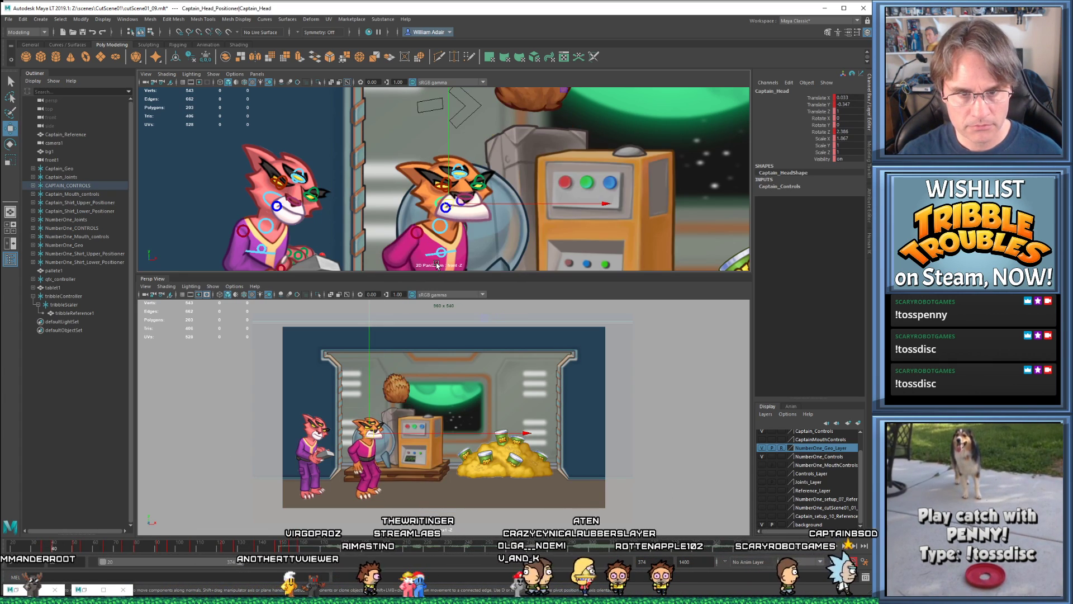
scroll(499, 198, "up", 5)
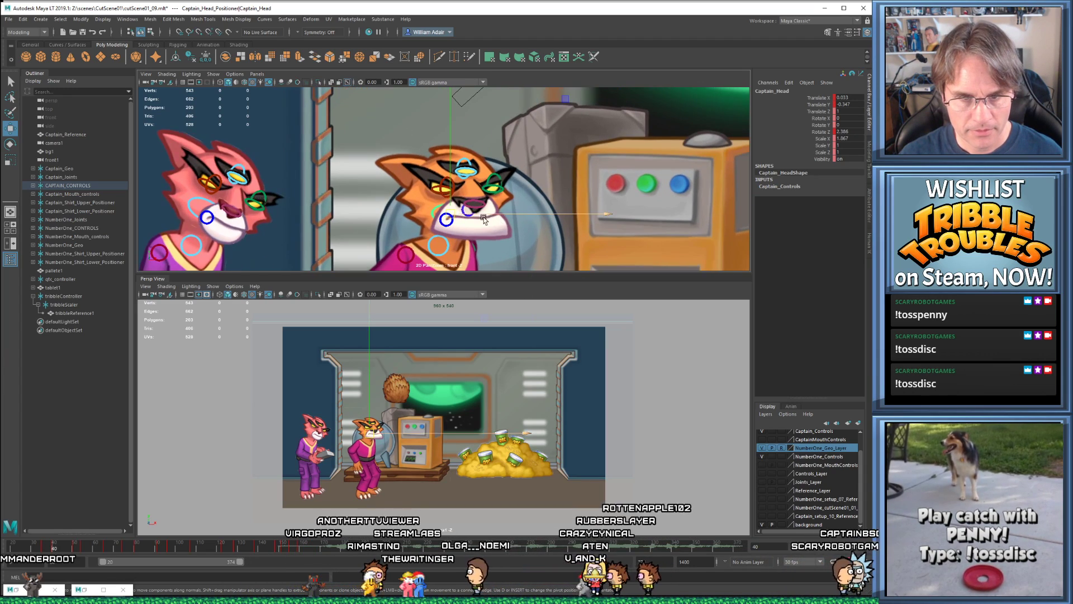
scroll(512, 185, "up", 1)
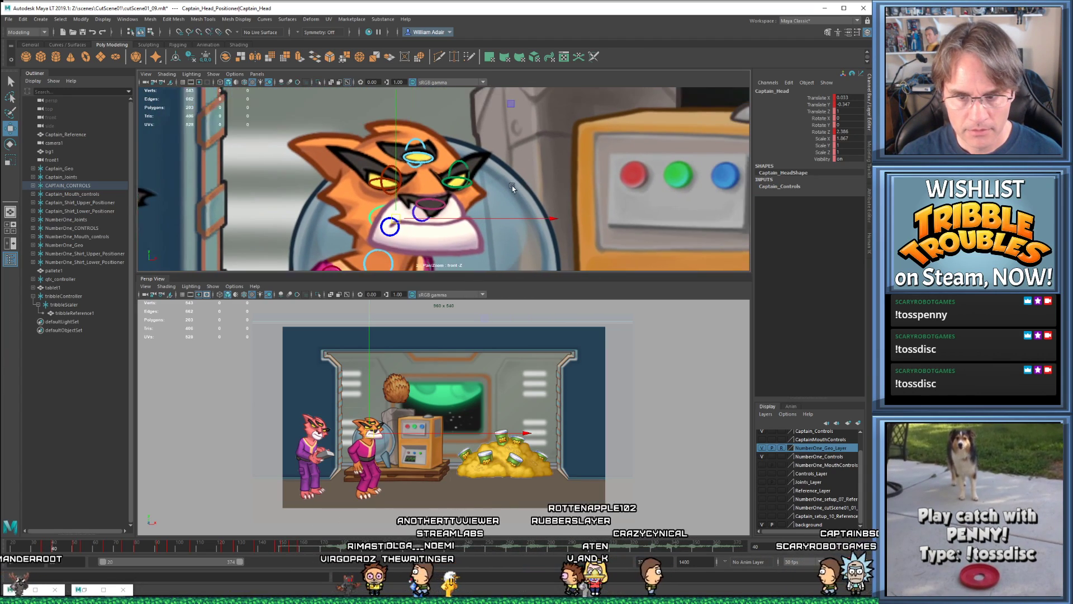
scroll(760, 459, "up", 1)
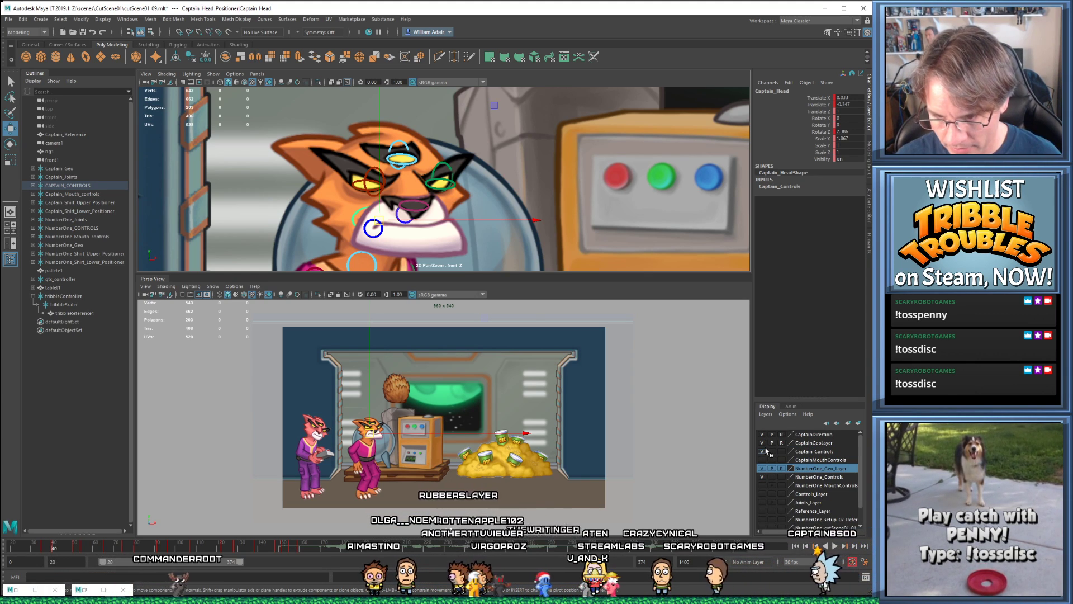
- Make the CaptainMouthControls layer visible and frame the Captain's face with the mouth shape controls
left_click(762, 460)
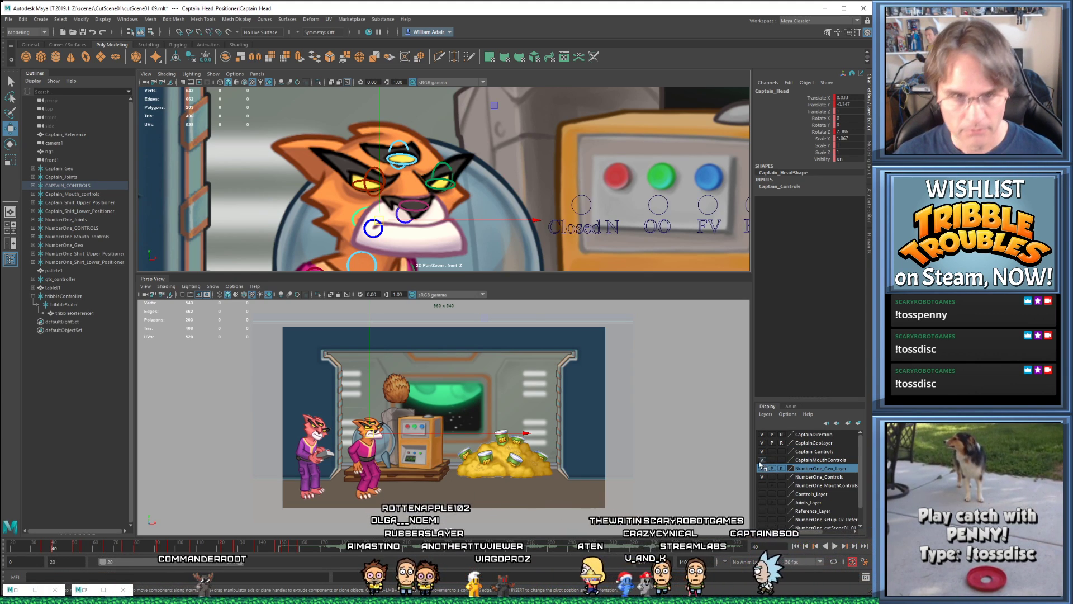
middle_click_drag(587, 197, 599, 227, "alt")
scroll(553, 182, "down", 1)
scroll(567, 228, "up", 1)
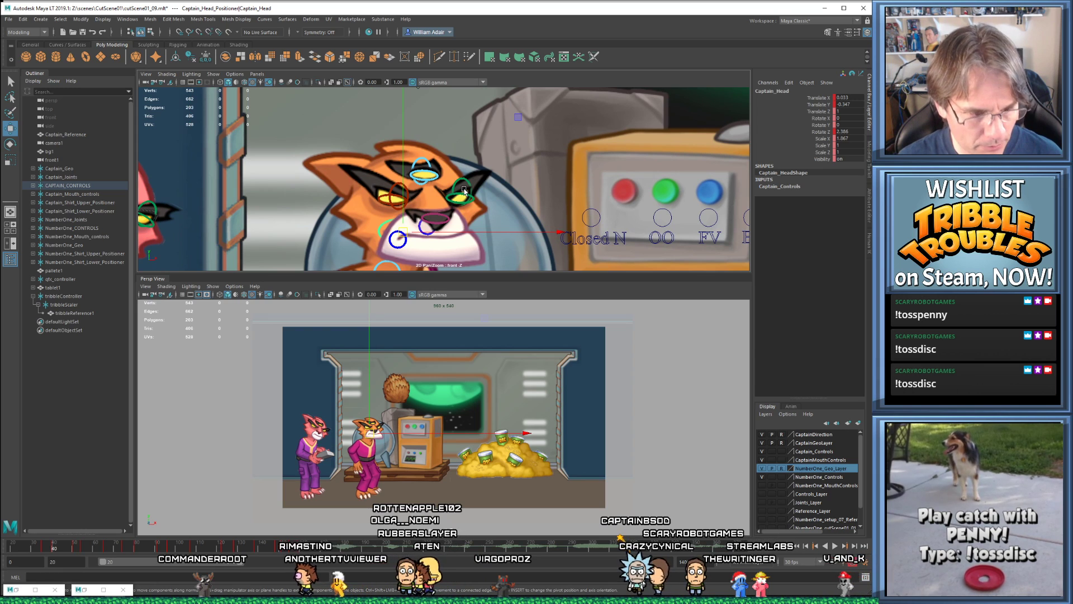
- Select the Captain's center eye control on frame 40
left_click_drag(363, 154, 451, 203)
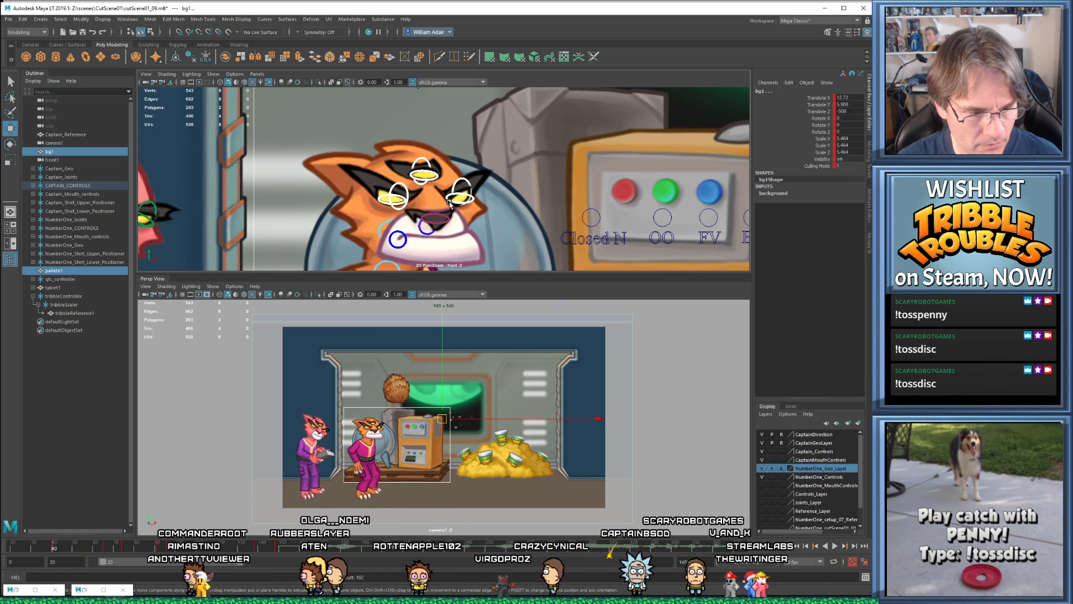
left_click(379, 229)
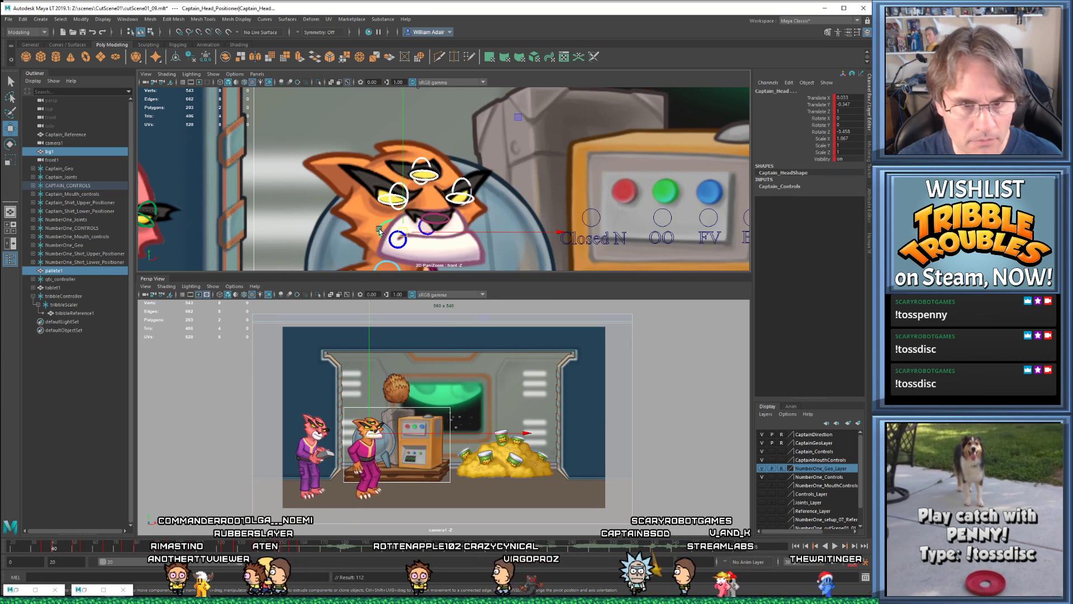
scroll(437, 180, "up", 2)
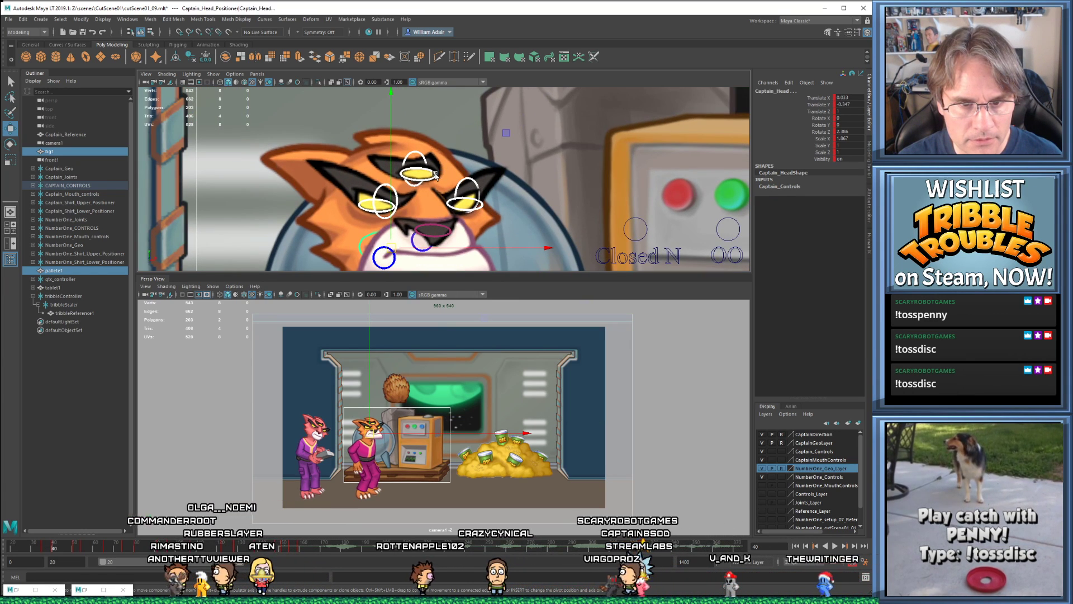
left_click(435, 175)
- Try squashing the Captain's center eye control to a Scale Y of 0.357 on frame 40, and compare it with the previous key
scroll(434, 199, "down", 3)
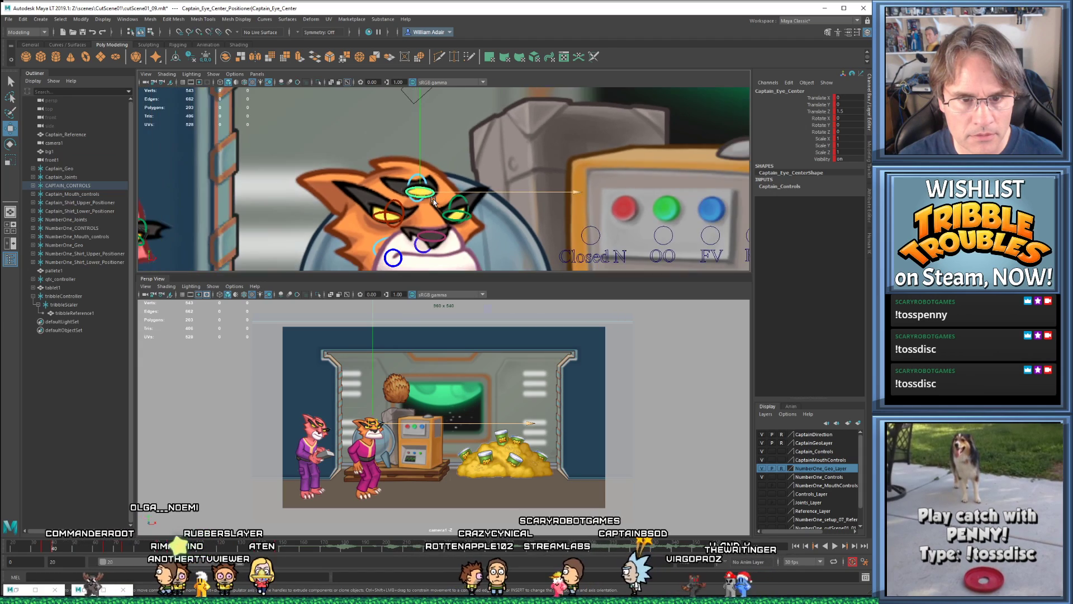
middle_click_drag(441, 187, 434, 199, "alt")
key("r")
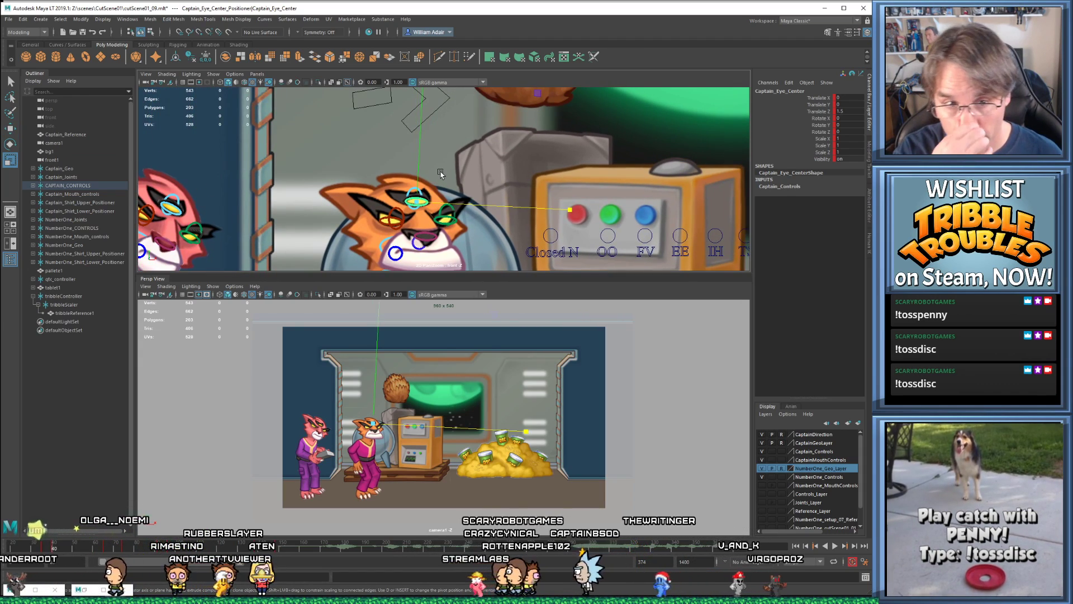
scroll(437, 170, "down", 1)
middle_click_drag(443, 167, 454, 215, "alt")
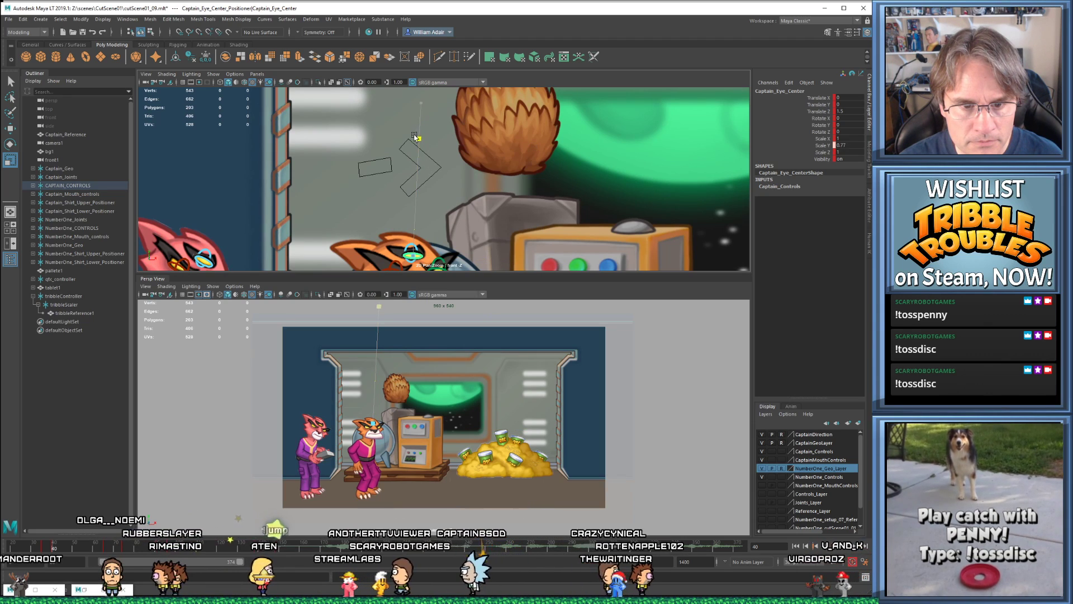
key("ctrl+z")
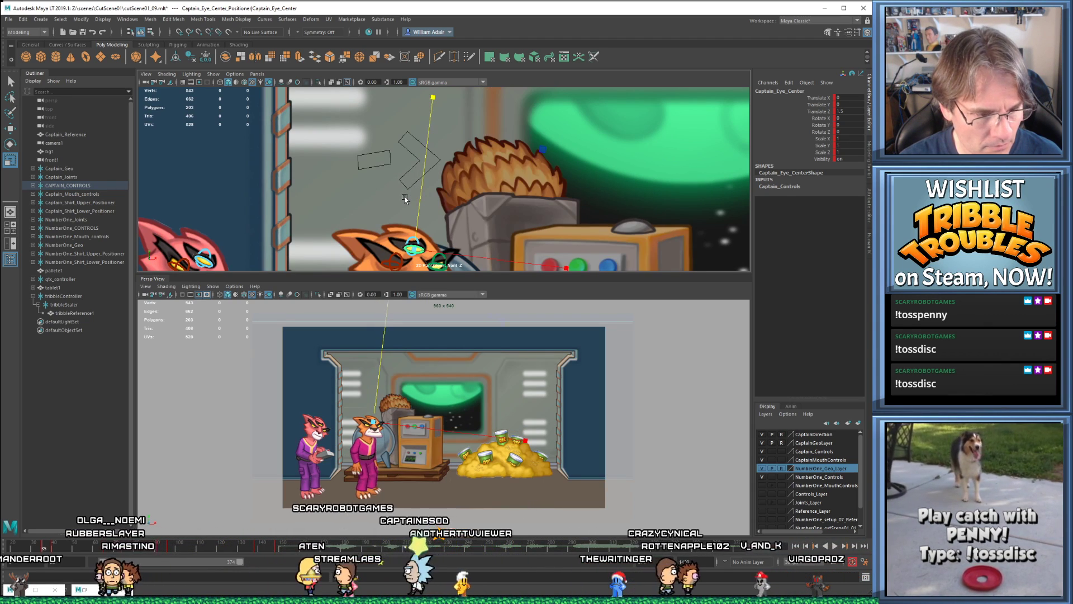
key("shift+z")
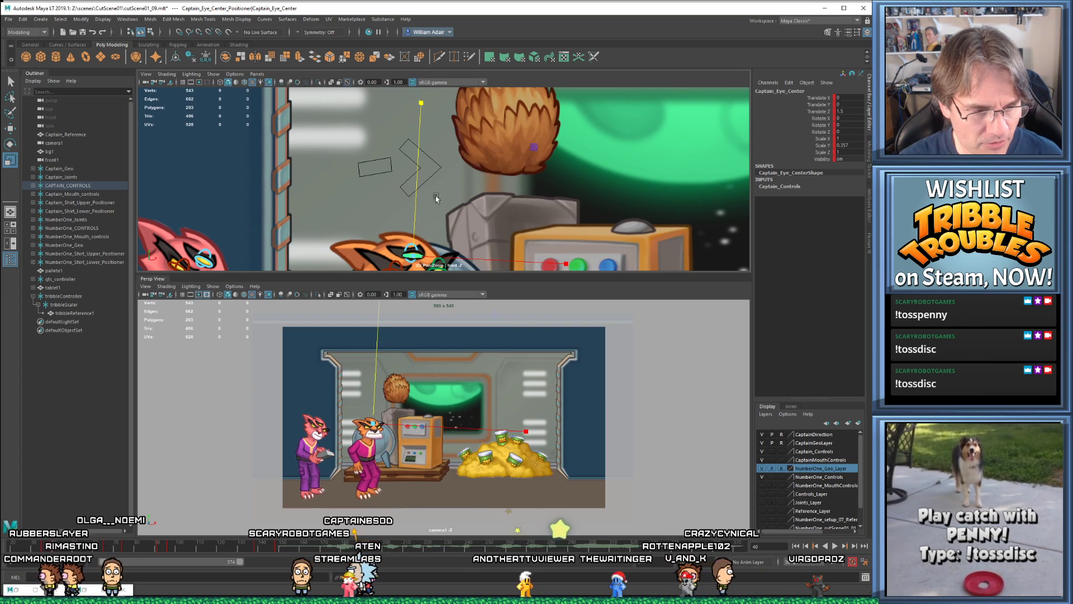
key("comma")
key("period")
middle_click_drag(464, 206, 502, 128, "alt")
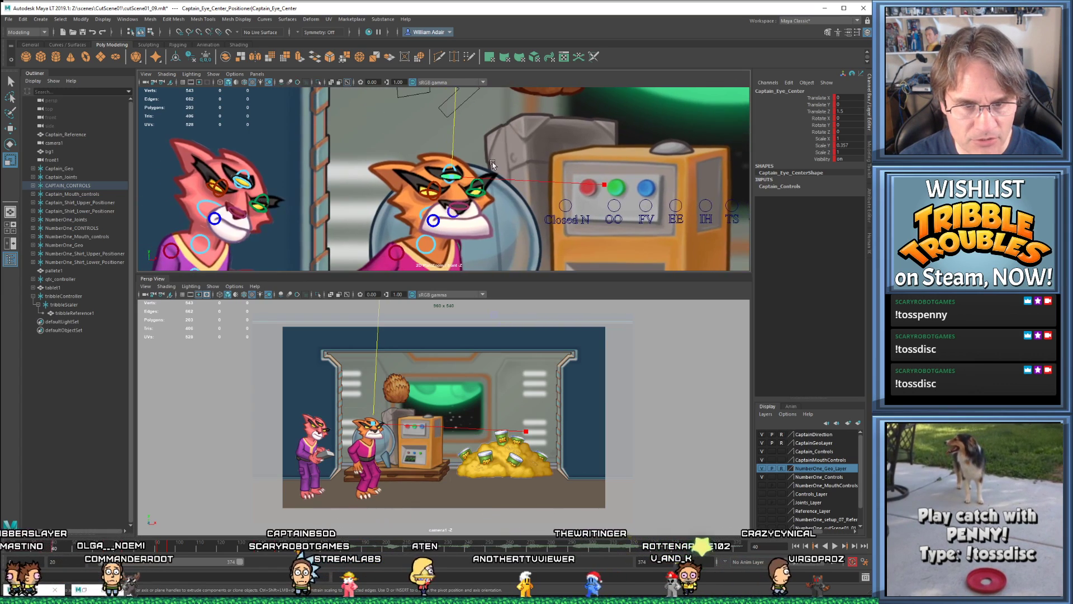
scroll(466, 212, "up", 3)
scroll(467, 212, "up", 3)
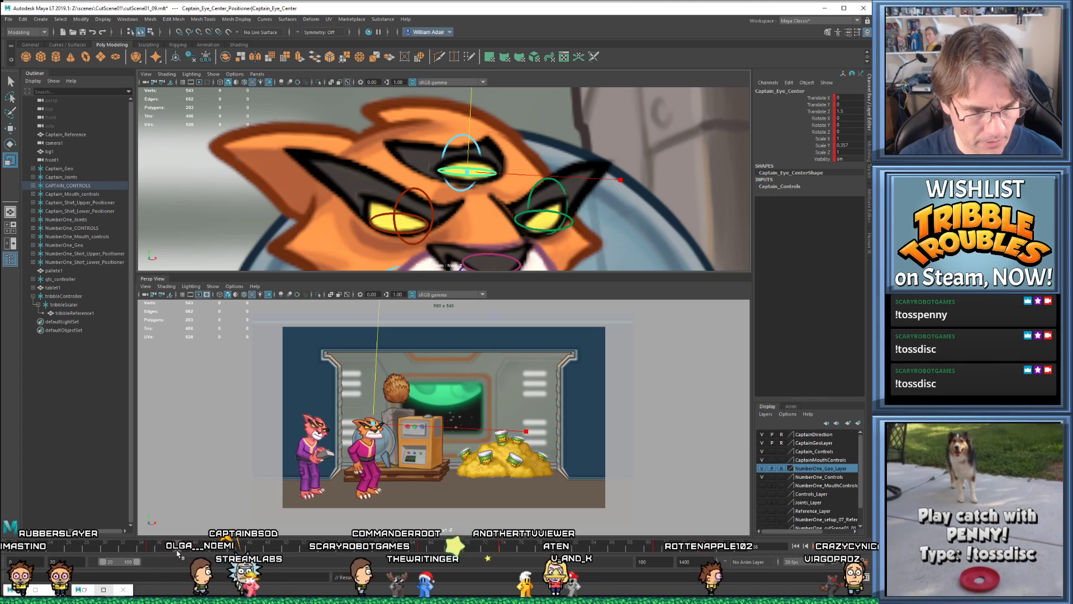
- Try keying the squashed center eye on an earlier frame, and undo the changes to the control
left_click(178, 552)
right_click_drag(482, 220, 496, 178, "alt")
middle_click_drag(496, 178, 473, 239, "alt")
right_click_drag(473, 239, 486, 194, "alt")
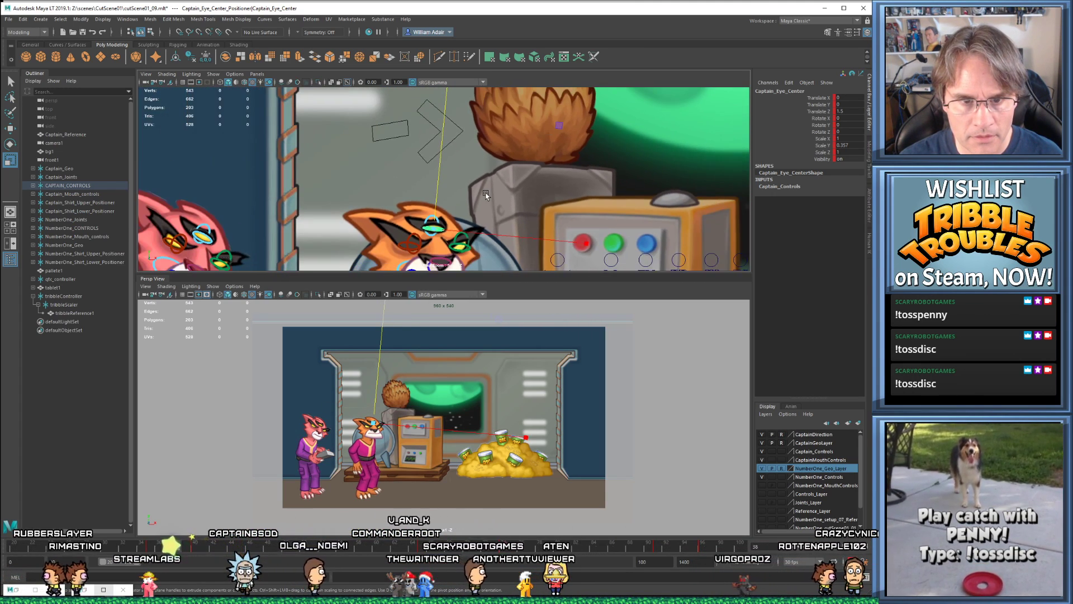
middle_click_drag(458, 114, 448, 136, "alt")
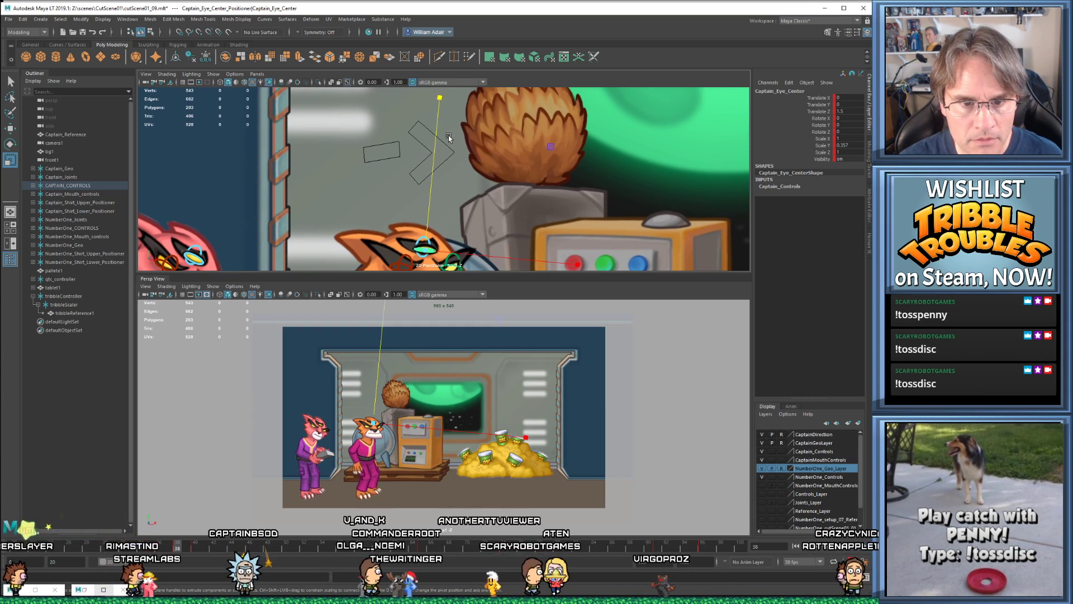
left_click_drag(424, 142, 499, 93)
key("s")
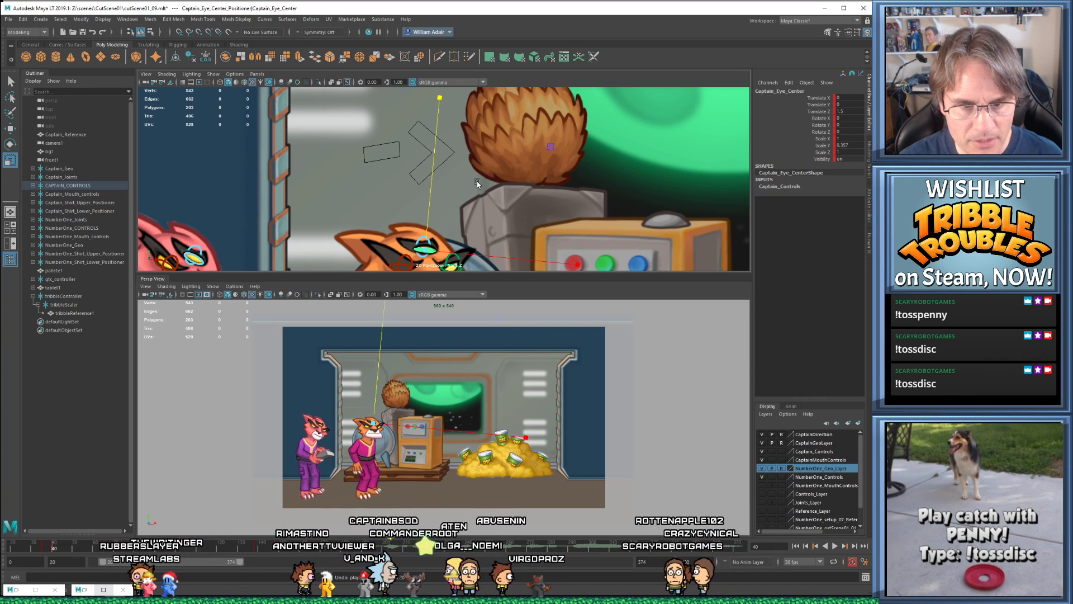
key("ctrl+z")
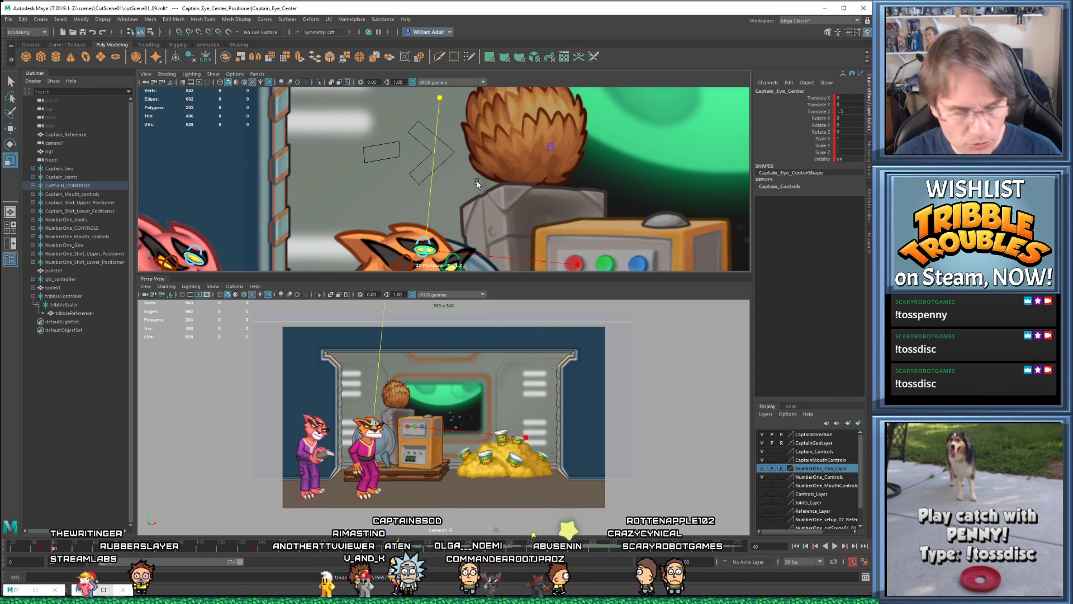
- Try widening the Captain's center eye control to a Scale X of about 1.175 on frame 40, and undo the scaling
left_click_drag(489, 204, 526, 144, "alt")
scroll(503, 173, "up", 5)
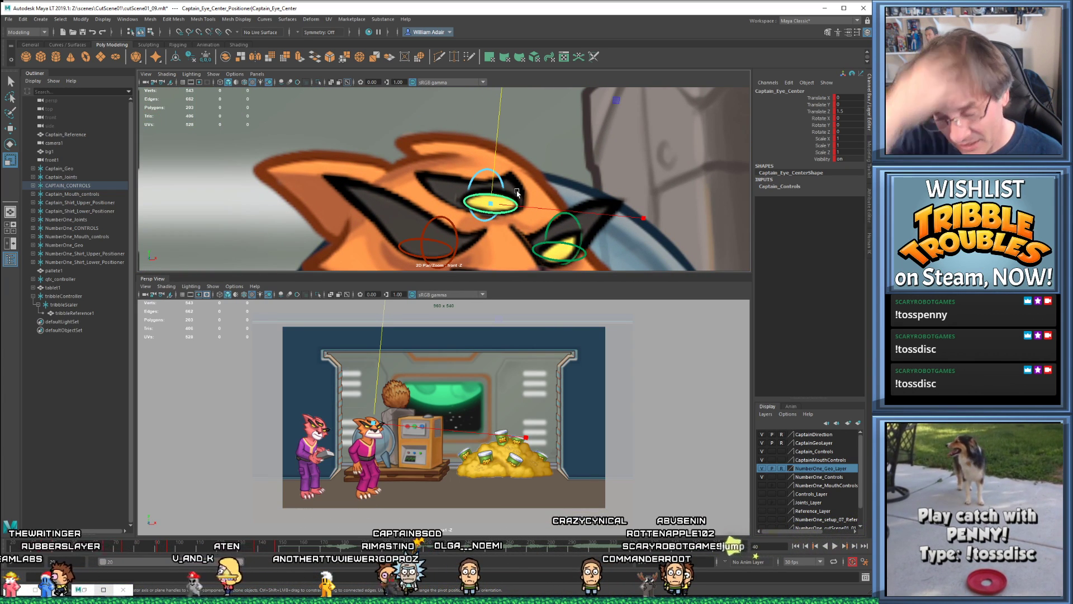
left_click_drag(654, 220, 705, 222)
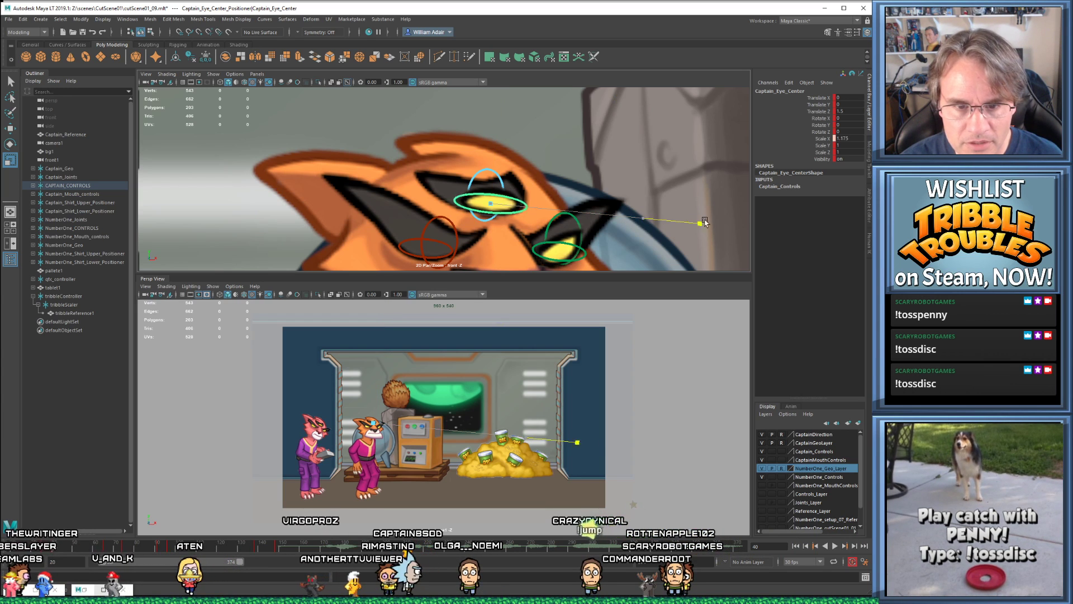
key("ctrl+z")
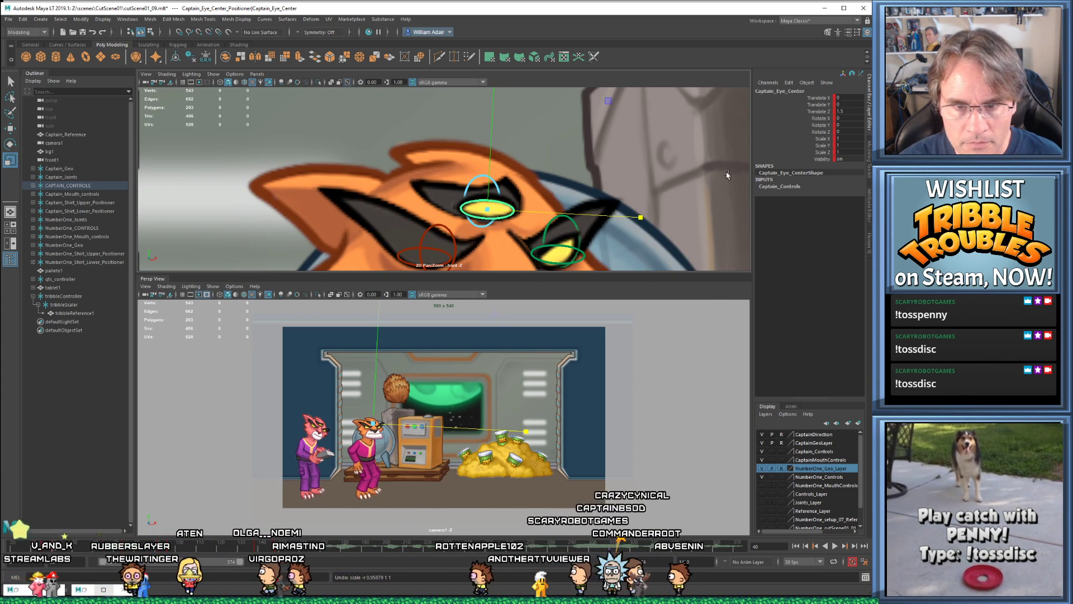
- Step frame by frame through the frames before 40 to examine how the Captain's eyes change
scroll(540, 185, "down", 4)
mouse_move(508, 183)
middle_mouse_down("alt")
mouse_move(502, 207)
mouse_move(502, 176)
middle_mouse_up("alt")
scroll(502, 207, "up", 2)
key("alt+comma")
key("alt+comma")
key("alt+comma")
key("alt+comma")
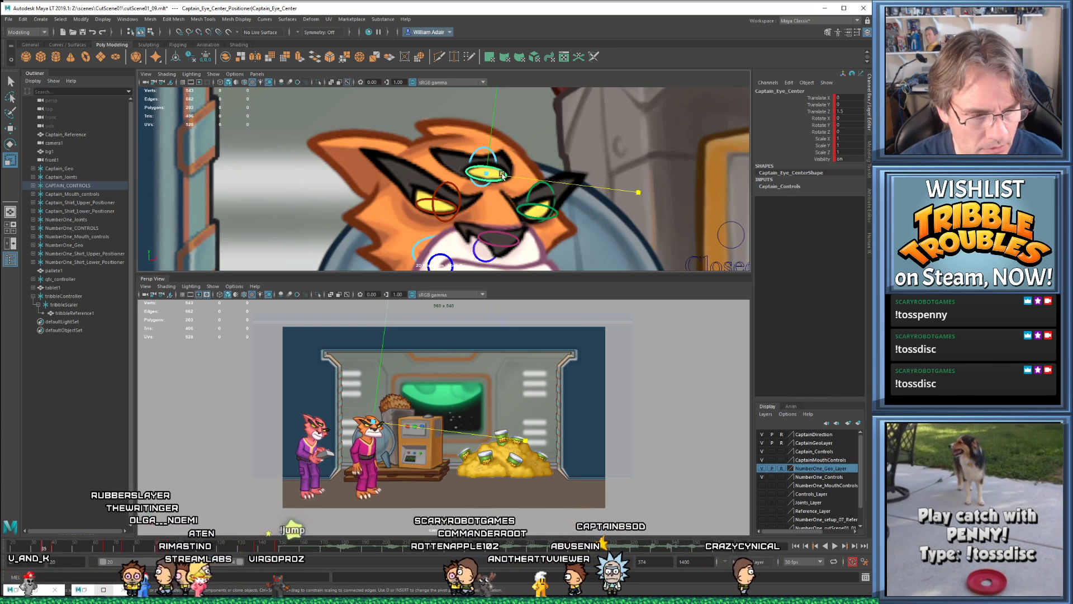
key("alt+period")
key("alt+period")
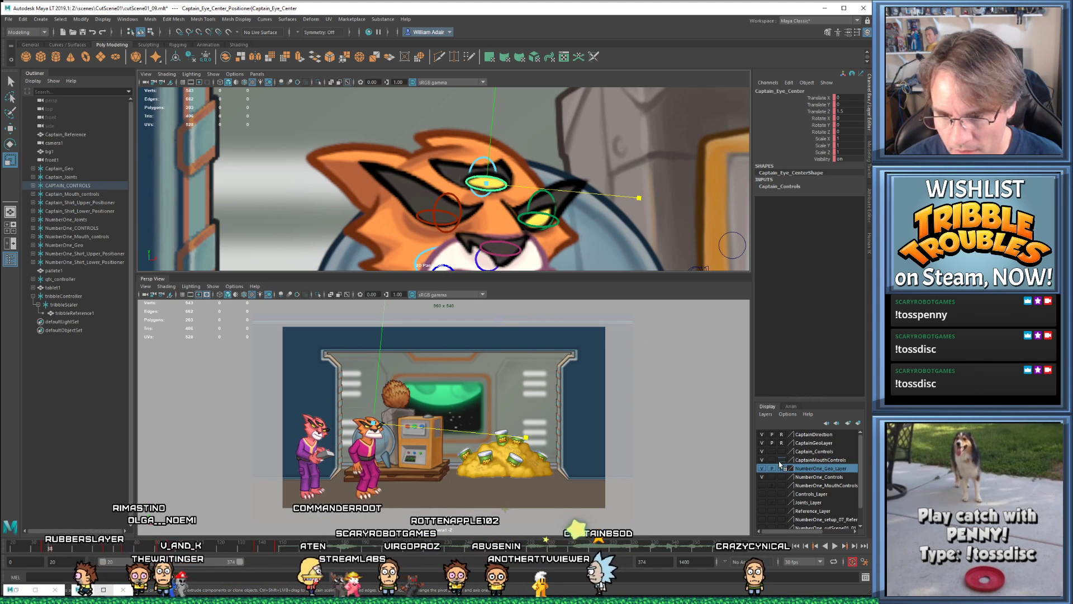
- Turn on the display of joints in the close-up viewport of the Captain's face
left_click(213, 75)
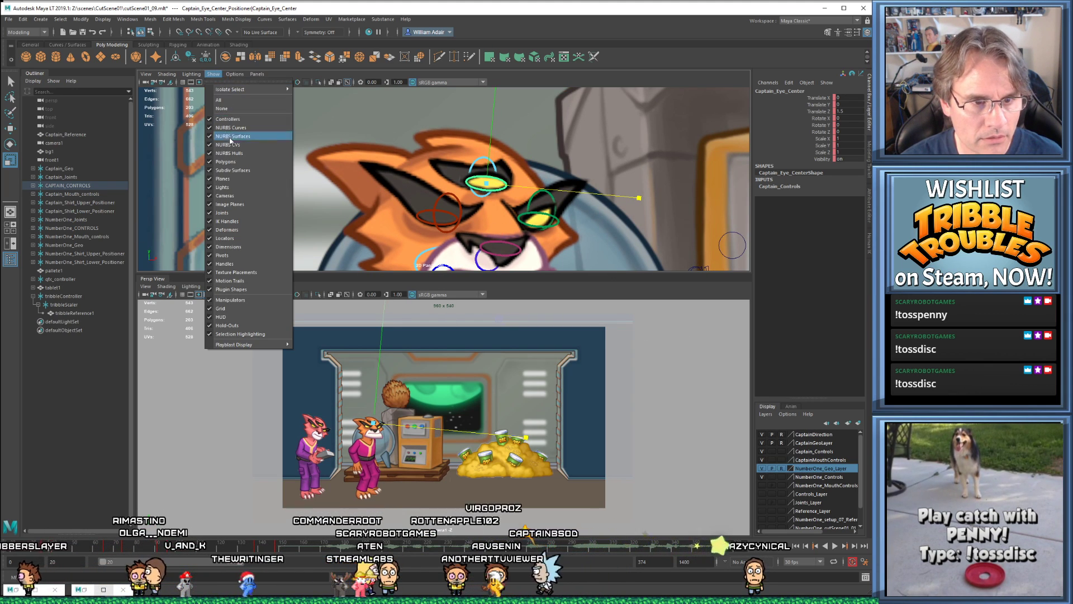
left_click(441, 78)
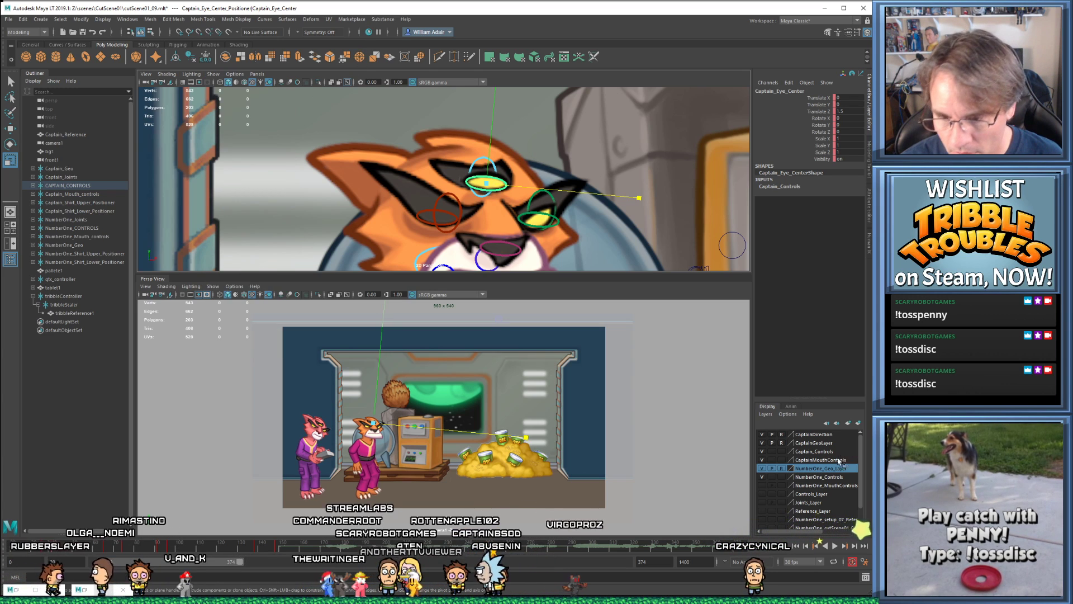
scroll(820, 473, "down", 1)
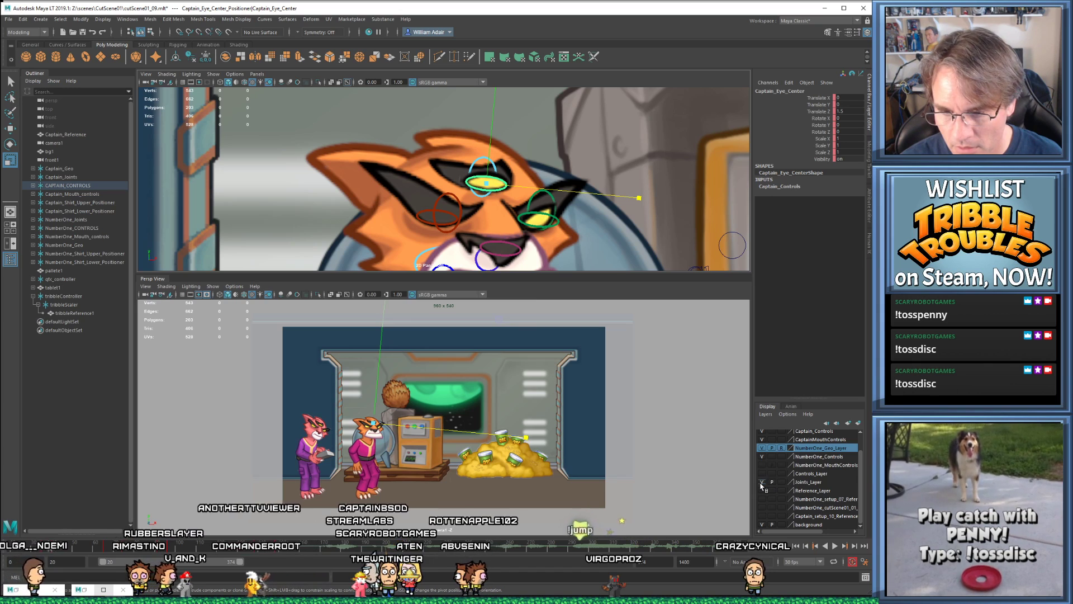
left_click(213, 73)
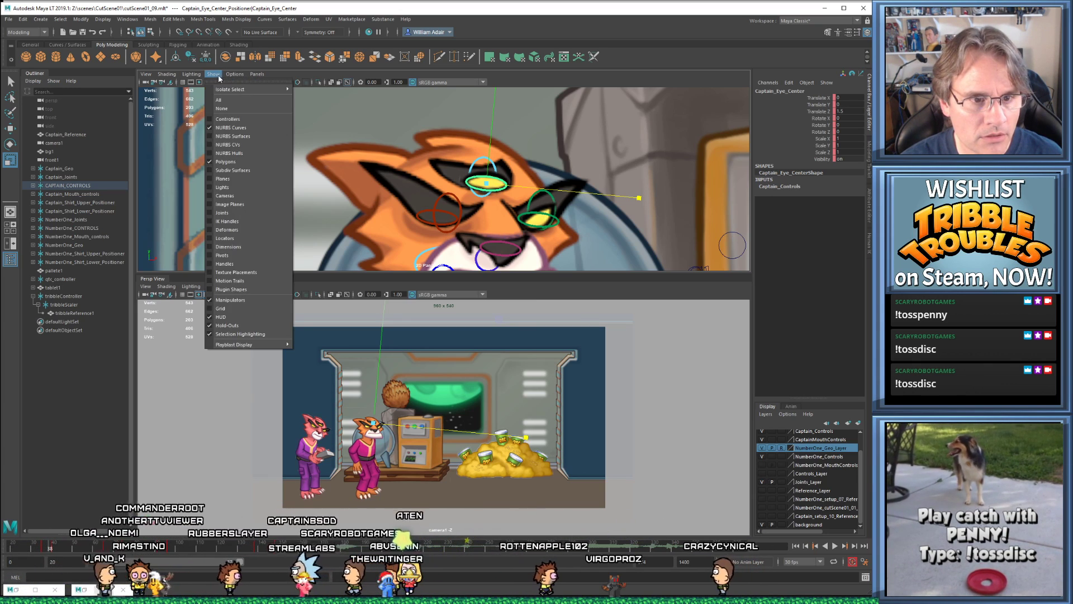
left_click(216, 213)
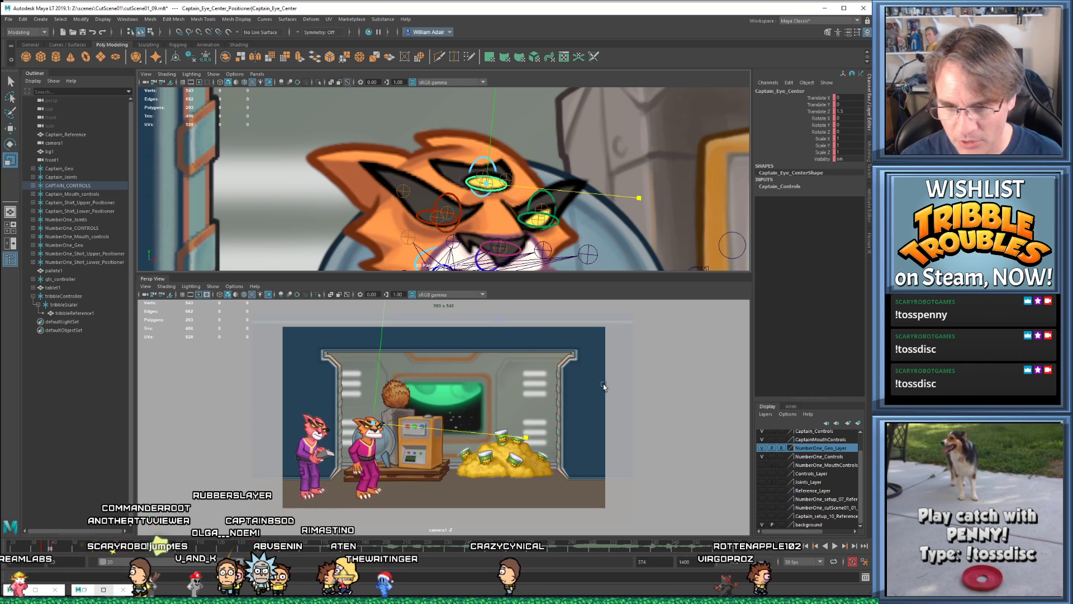
- On frame 35, lock all translate and rotate channels of the Captain's center eye joint
scroll(833, 469, "up", 1)
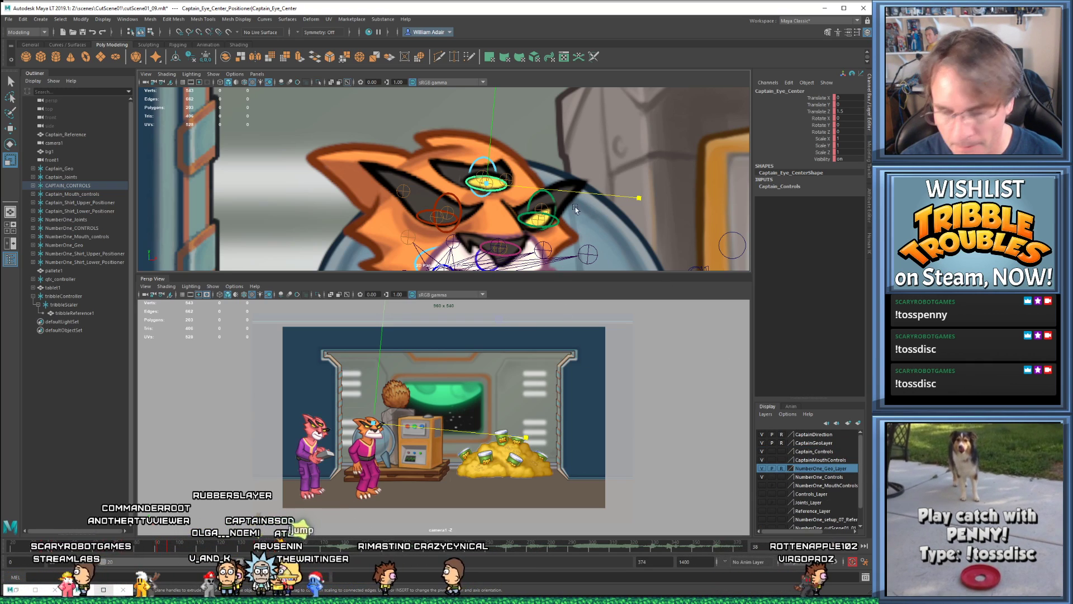
scroll(575, 206, "up", 3)
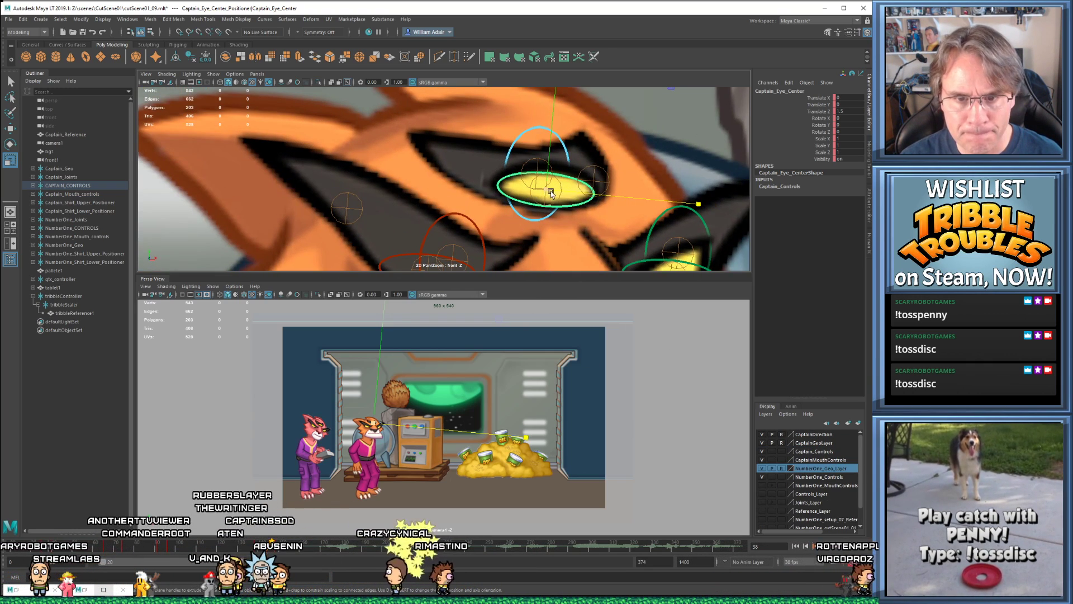
key("comma")
key("period")
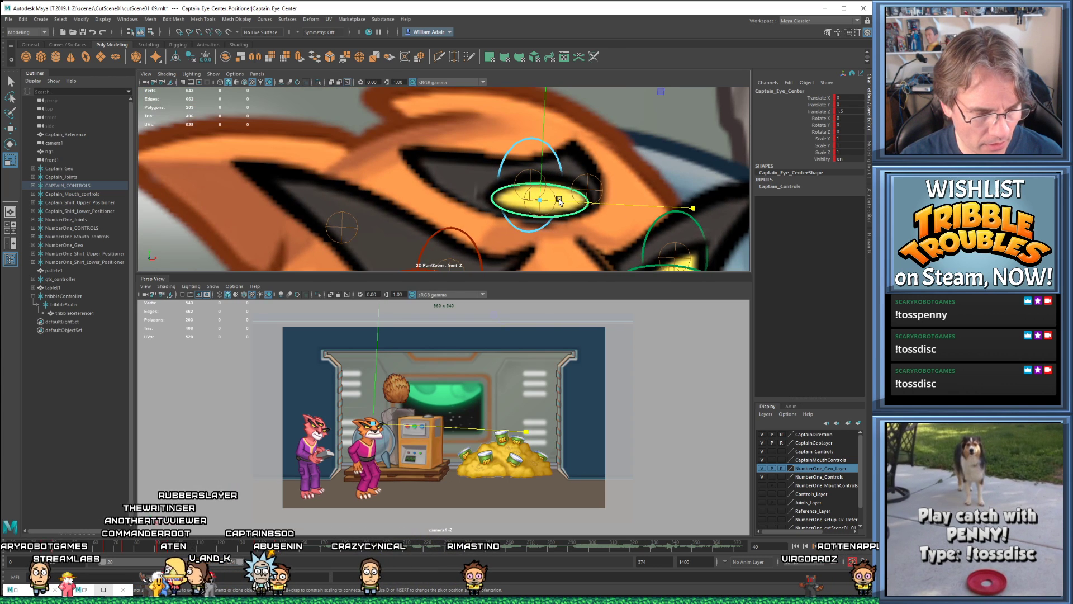
left_click(553, 209)
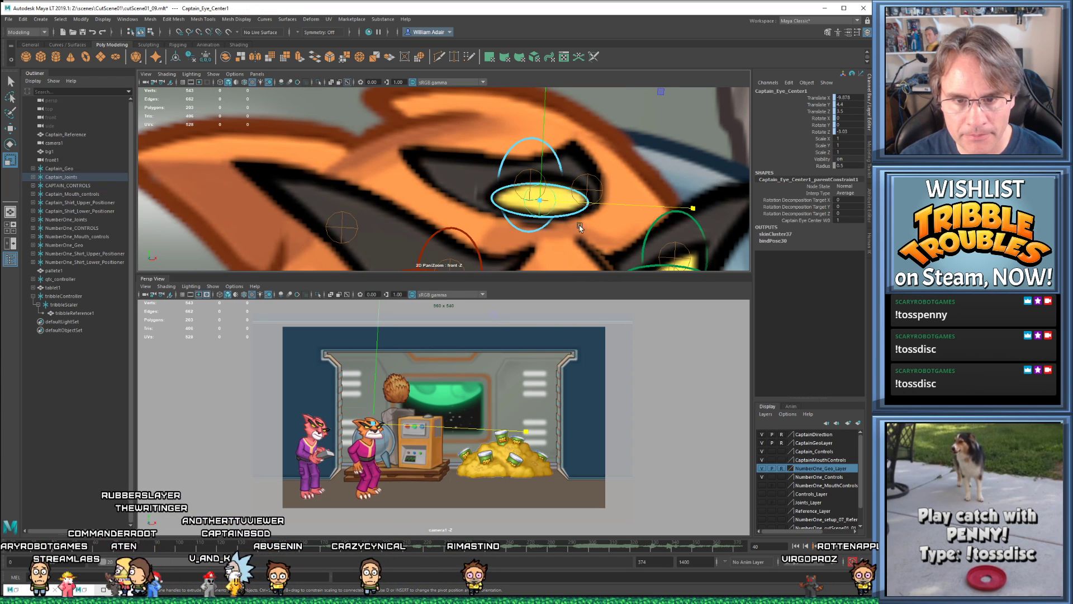
scroll(589, 226, "down", 3)
key("alt+comma")
key("alt+comma")
key("alt+comma")
key("alt+comma")
key("alt+comma")
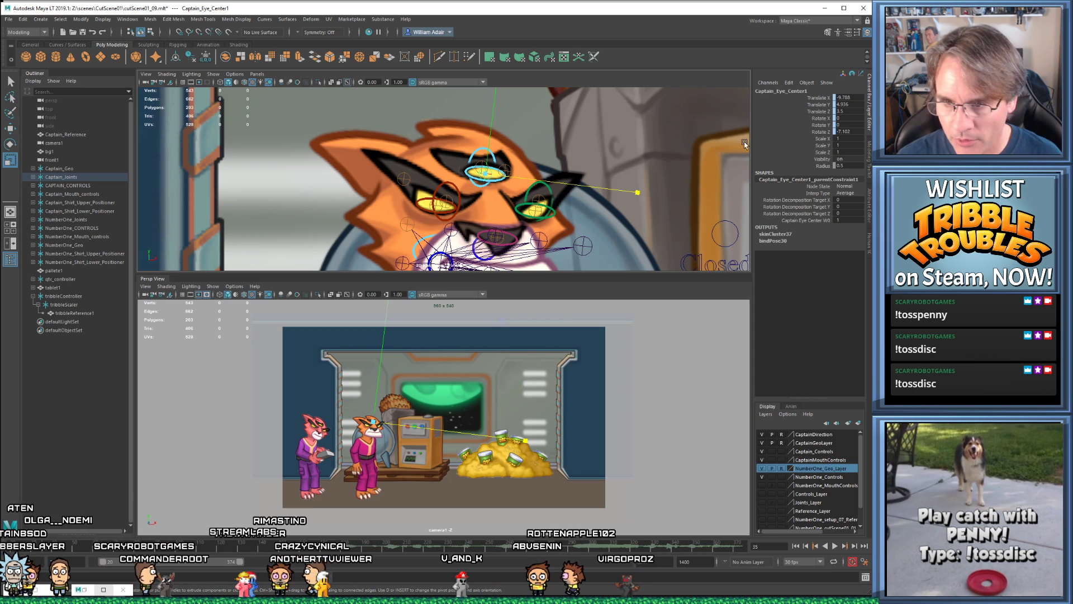
left_click_drag(827, 131, 815, 100)
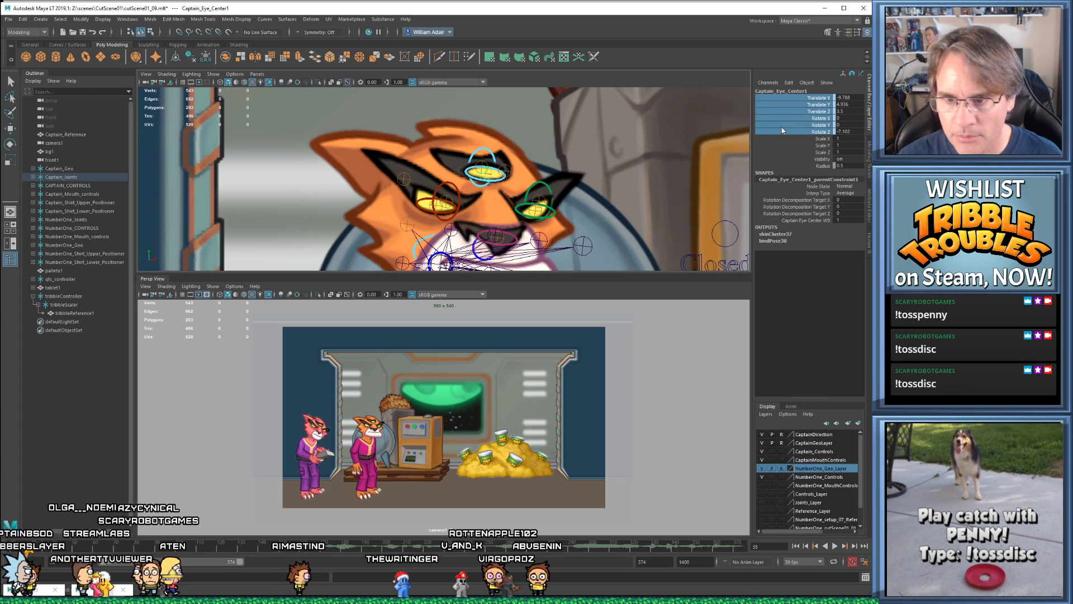
right_click(816, 118)
left_click(838, 301)
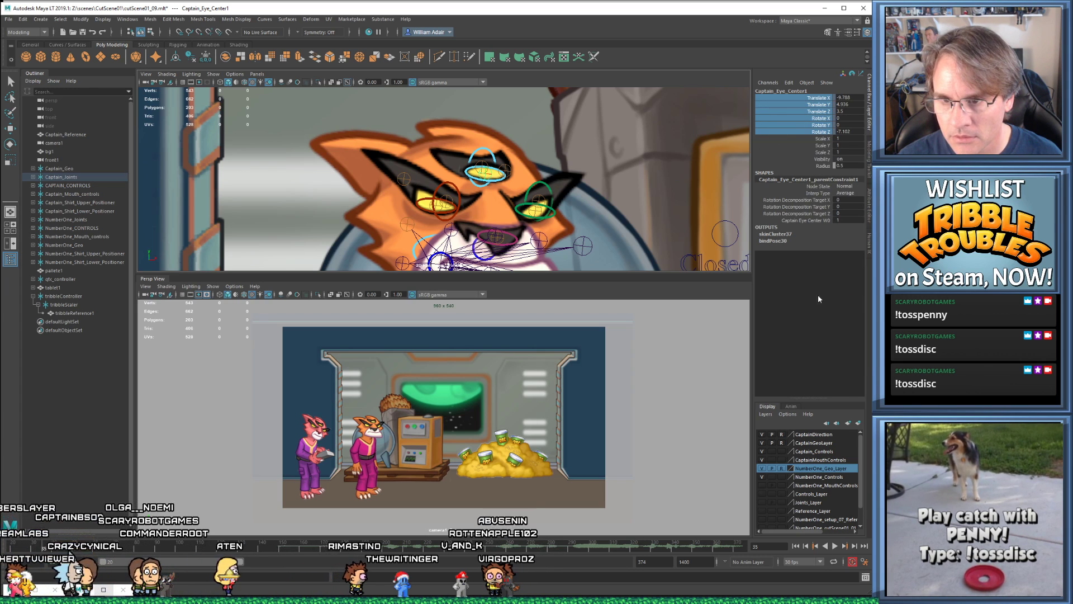
- Try moving the Captain's center eye control, undo the move, and reselect the center eye joint
key("w")
left_click(496, 183)
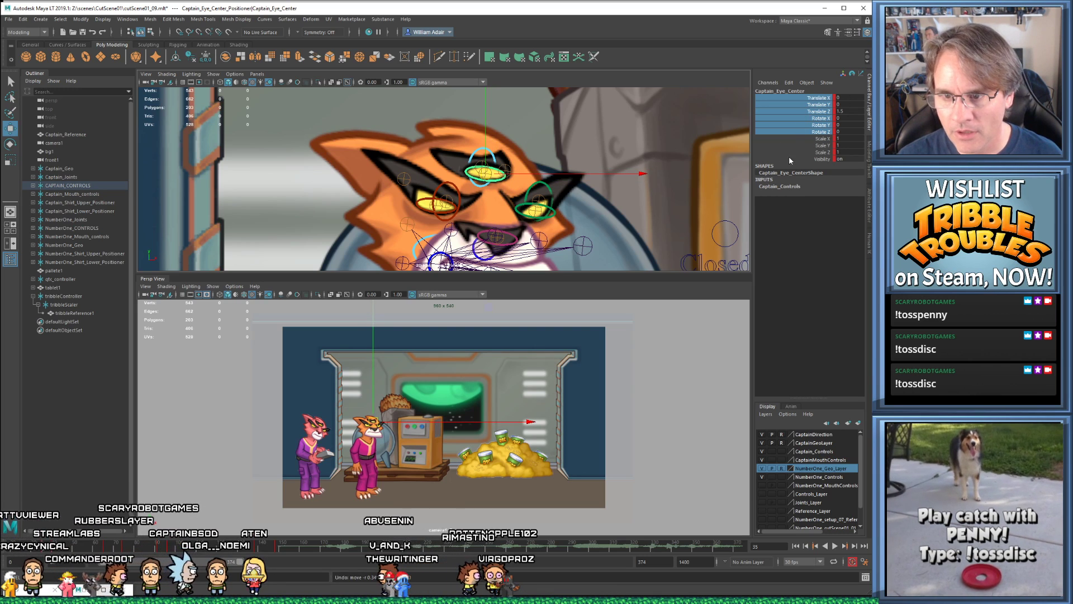
left_click(491, 191)
scroll(491, 190, "up", 3)
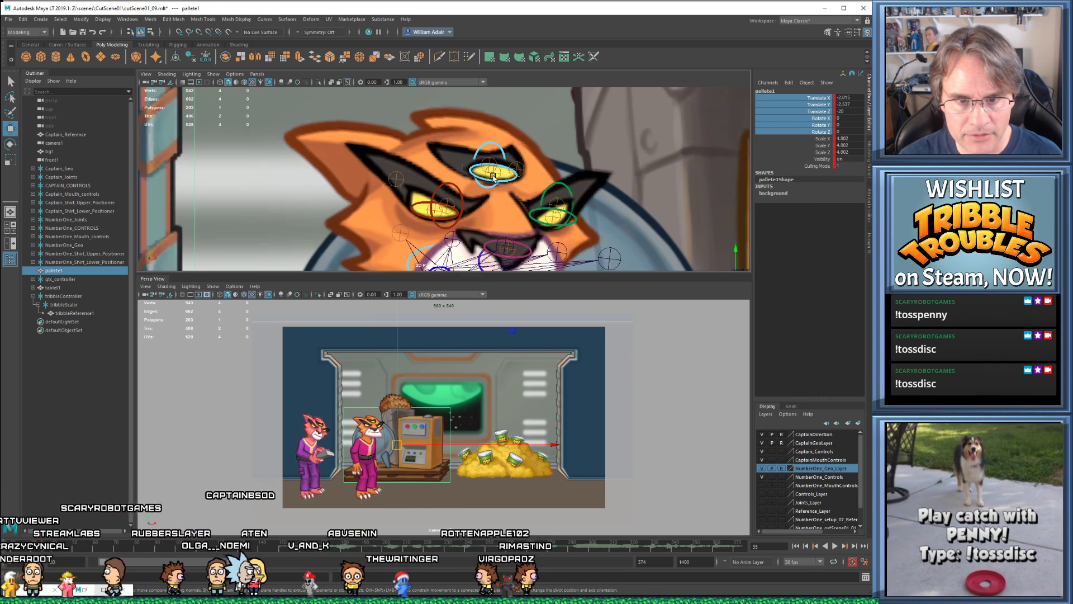
left_click(504, 172)
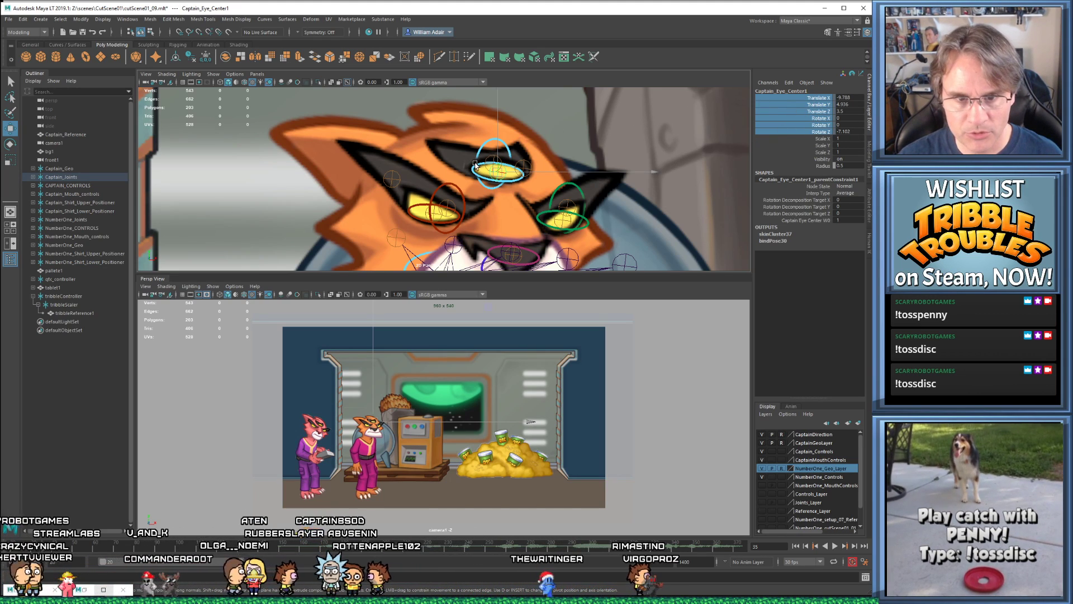
- Key the Captain's center eye joint at its full scale of 1 on frame 35
scroll(518, 193, "up", 4)
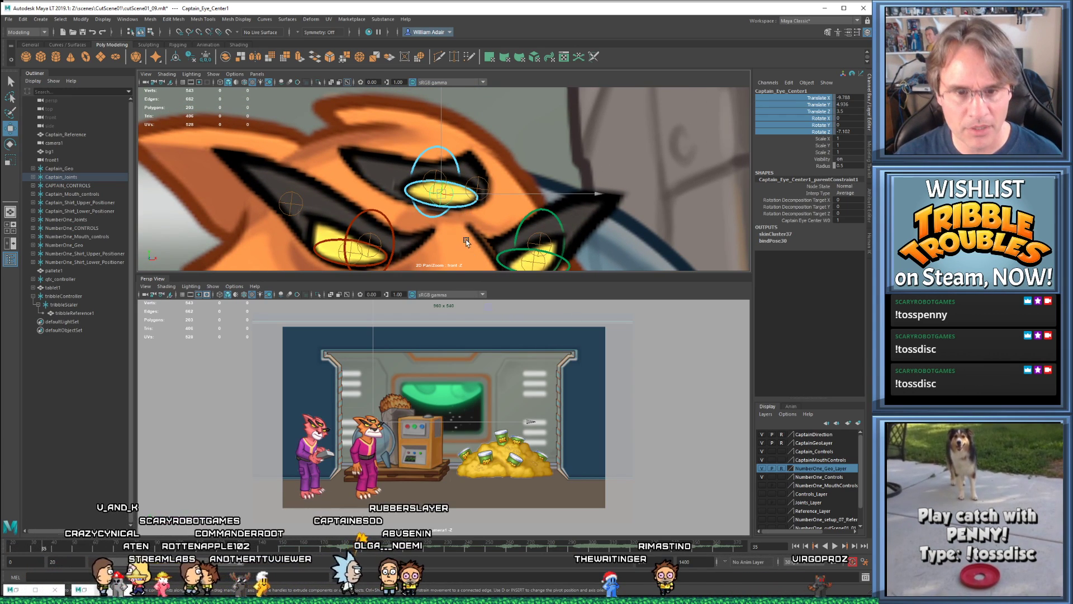
scroll(463, 204, "down", 4)
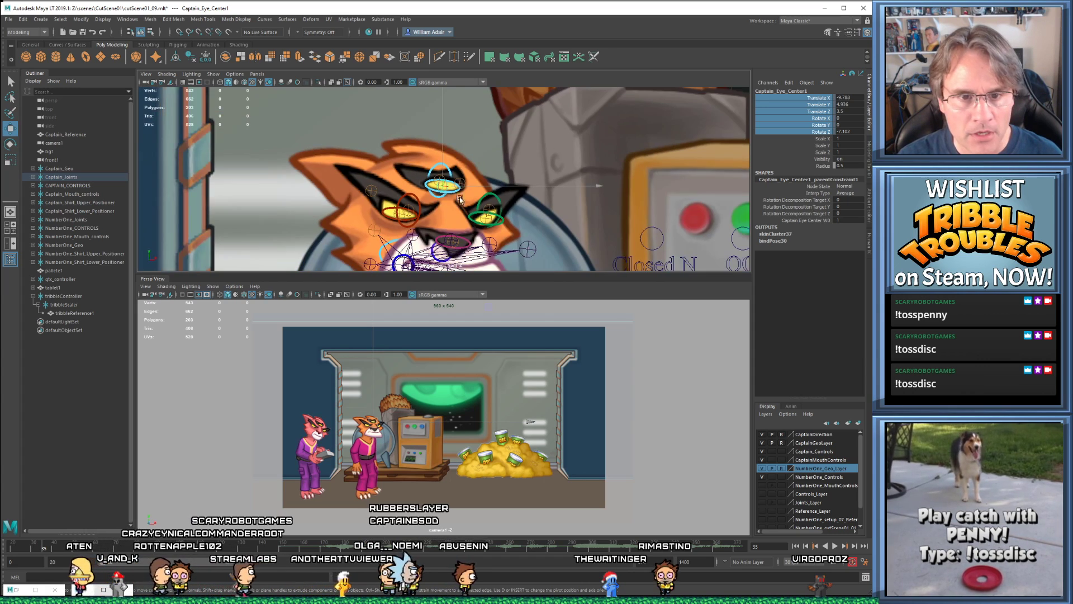
scroll(457, 217, "down", 3)
middle_click_drag(462, 207, 452, 238, "alt")
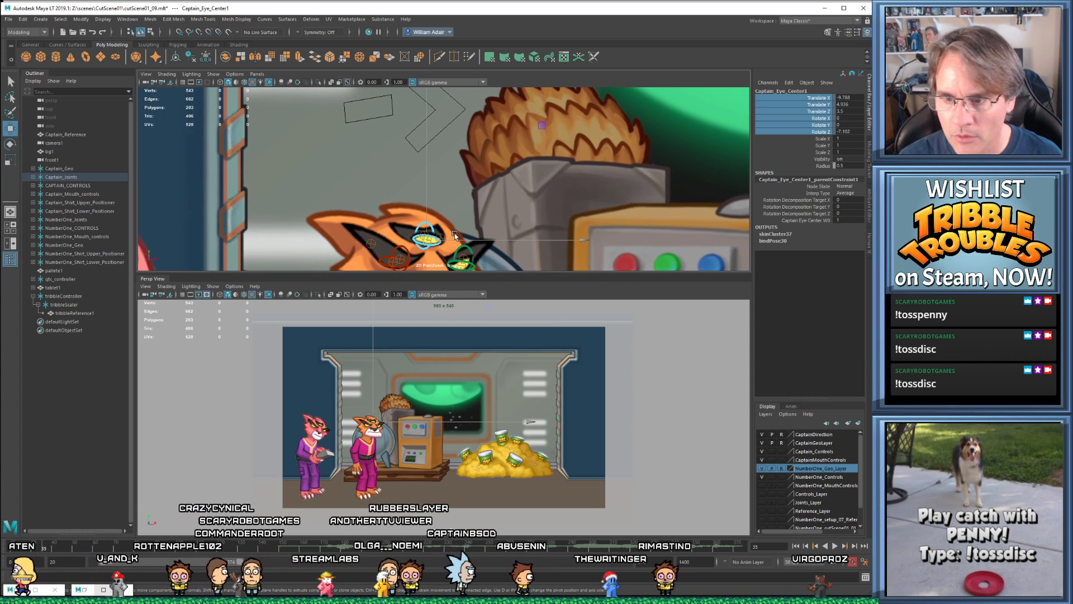
key("s")
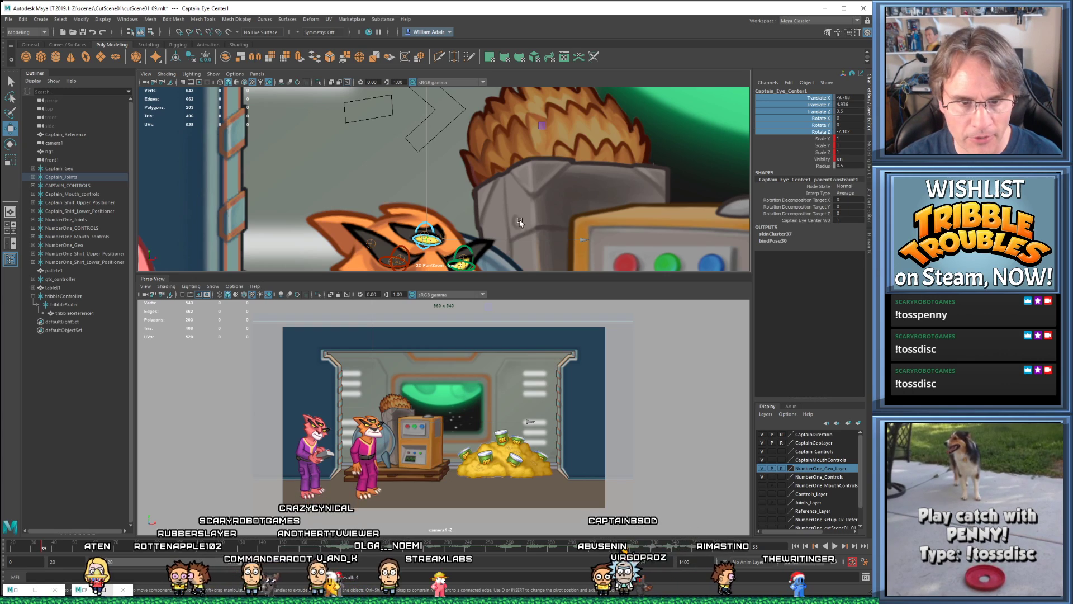
- Activate the Scale tool on the center eye joint and shrink its manipulator so the handles stay close to the Captain's head
middle_click_drag(508, 184, 495, 217, "alt")
scroll(502, 203, "down", 1)
scroll(501, 203, "up", 2)
key("r")
scroll(516, 167, "down", 1)
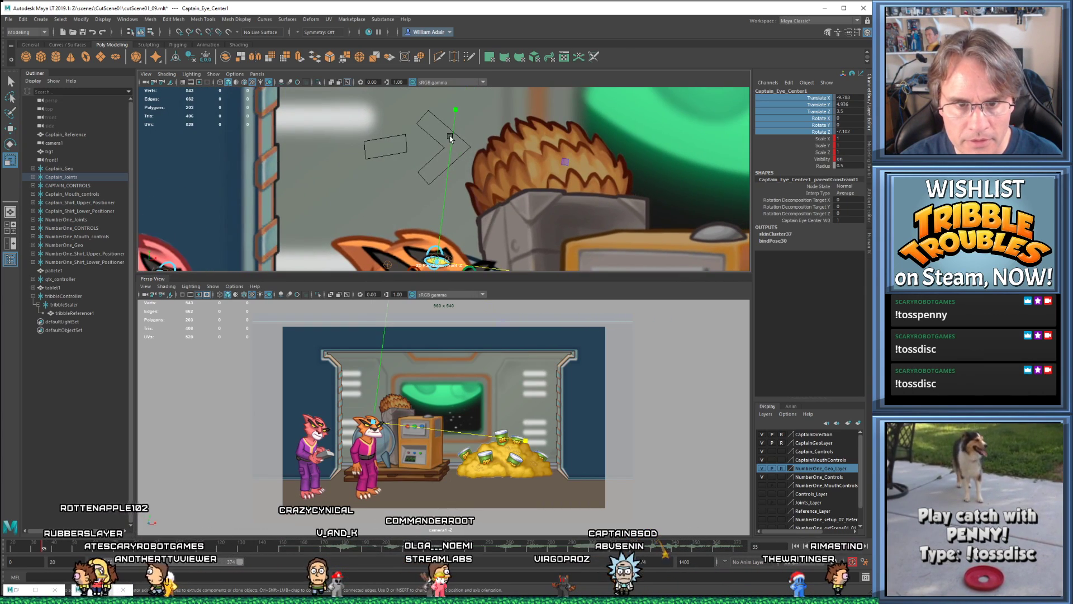
key("minus")
key("minus")
key("minus")
key("minus")
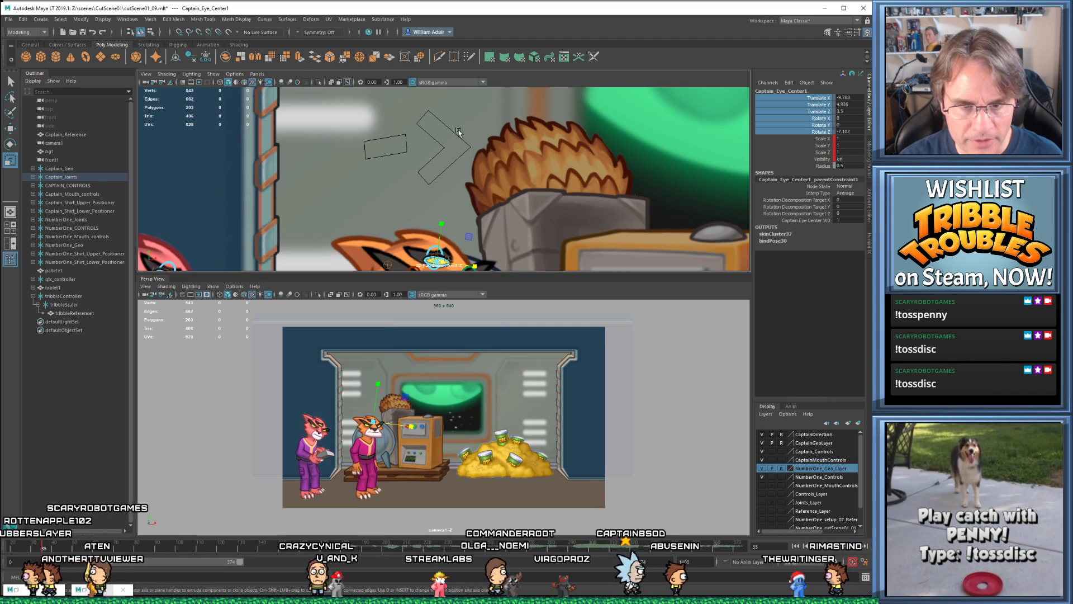
middle_click_drag(459, 174, 486, 111, "alt")
scroll(490, 126, "up", 2)
key("equal")
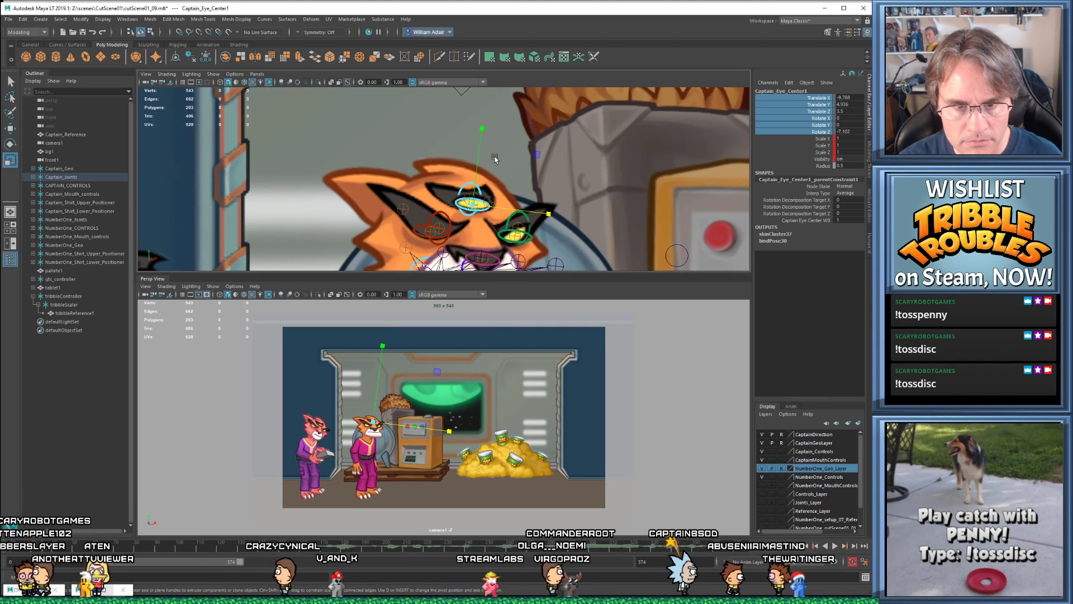
scroll(494, 158, "up", 2)
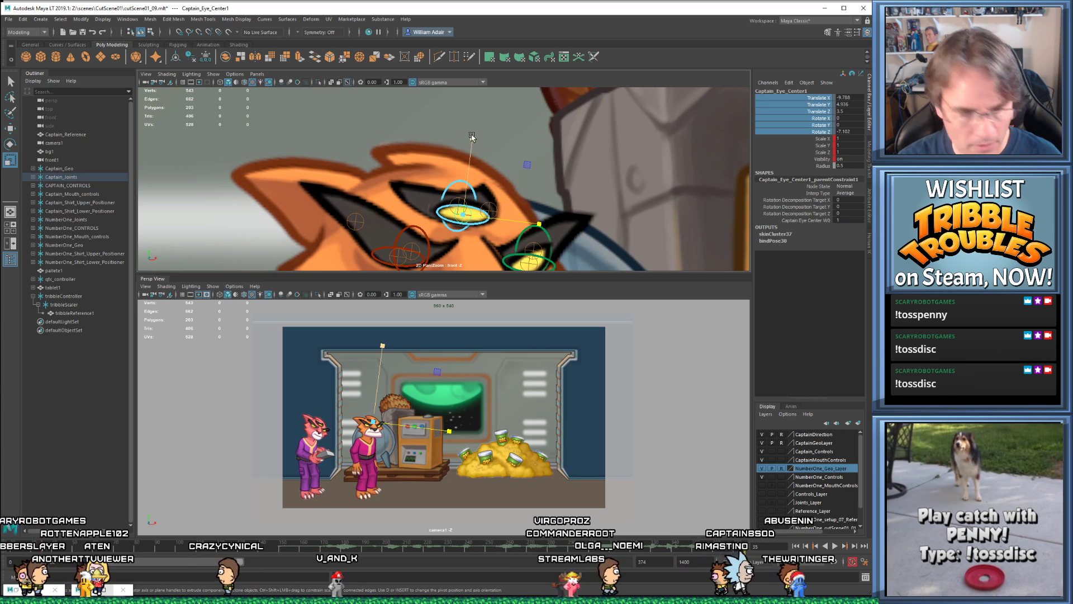
- Squash the Captain's center eye joint to a Scale Y of 0.071 on frame 38 and key it
key("alt+period")
key("alt+period")
key("alt+period")
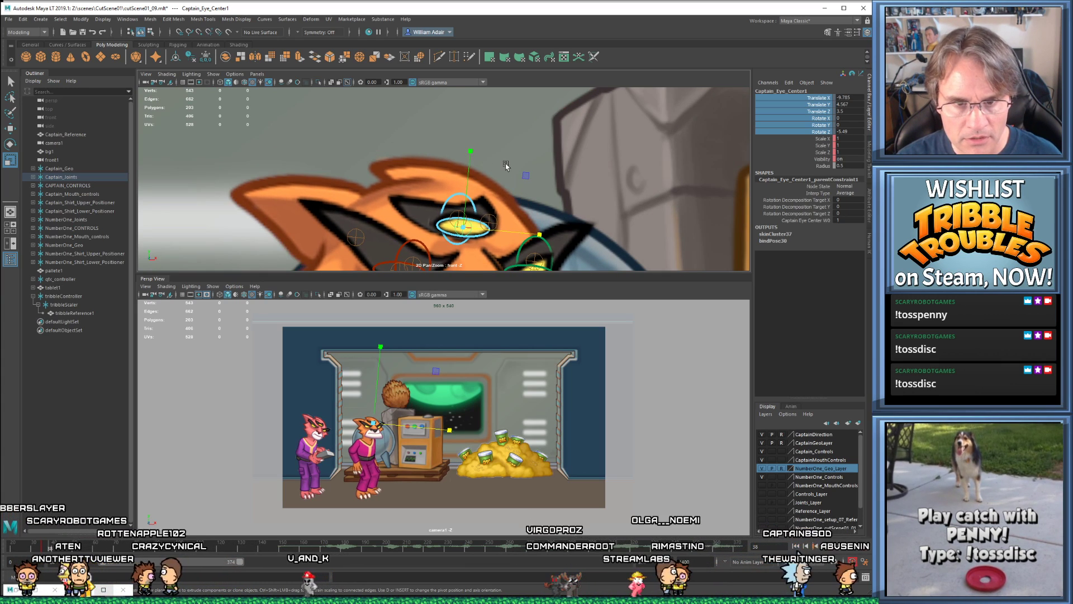
middle_click_drag(484, 164, 488, 110, "alt")
left_click_drag(474, 99, 463, 158)
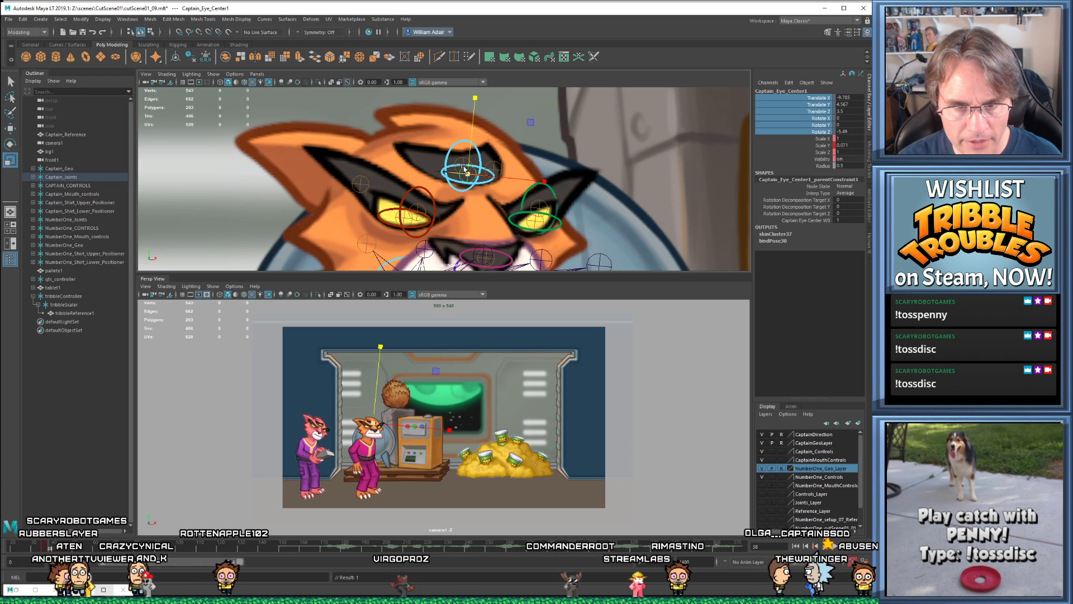
key("s")
- Compare frames 38 and 39, and delete the center eye joint's key on frame 39
key("alt+period")
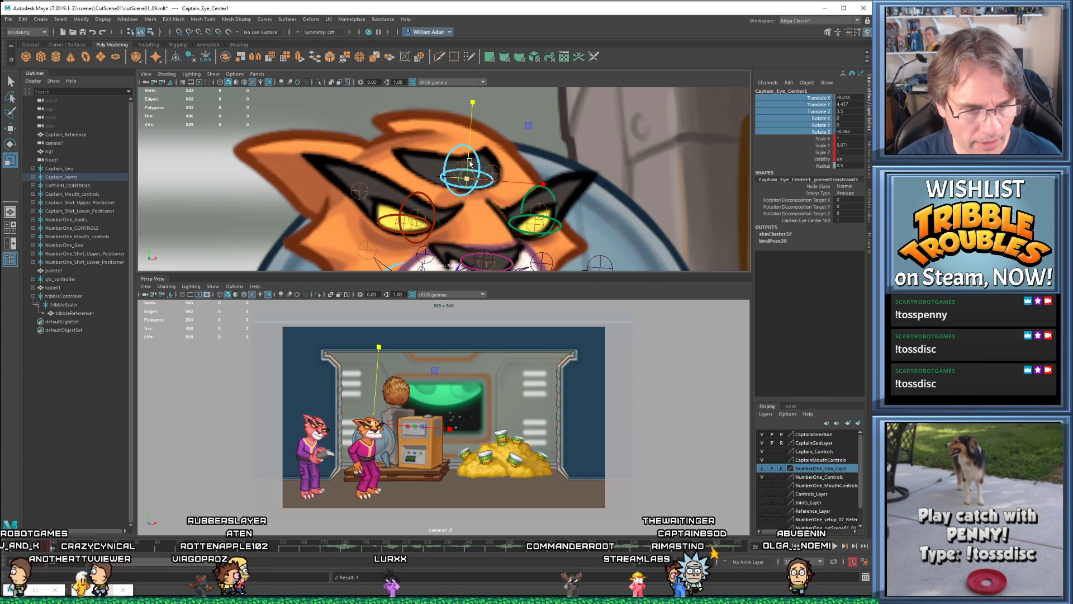
key("alt+comma")
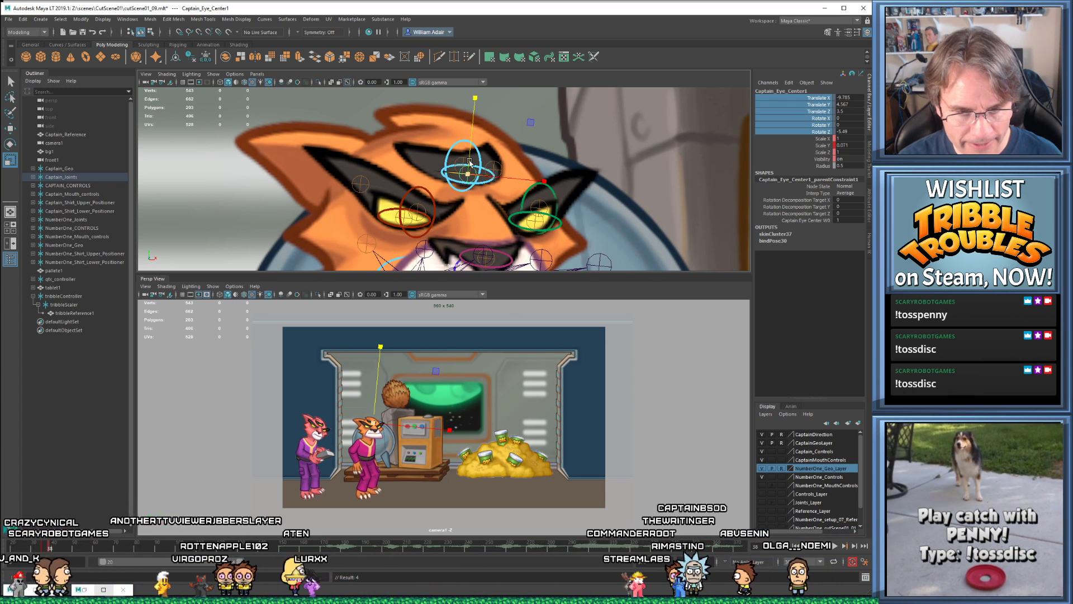
key("alt+period")
right_click(89, 541)
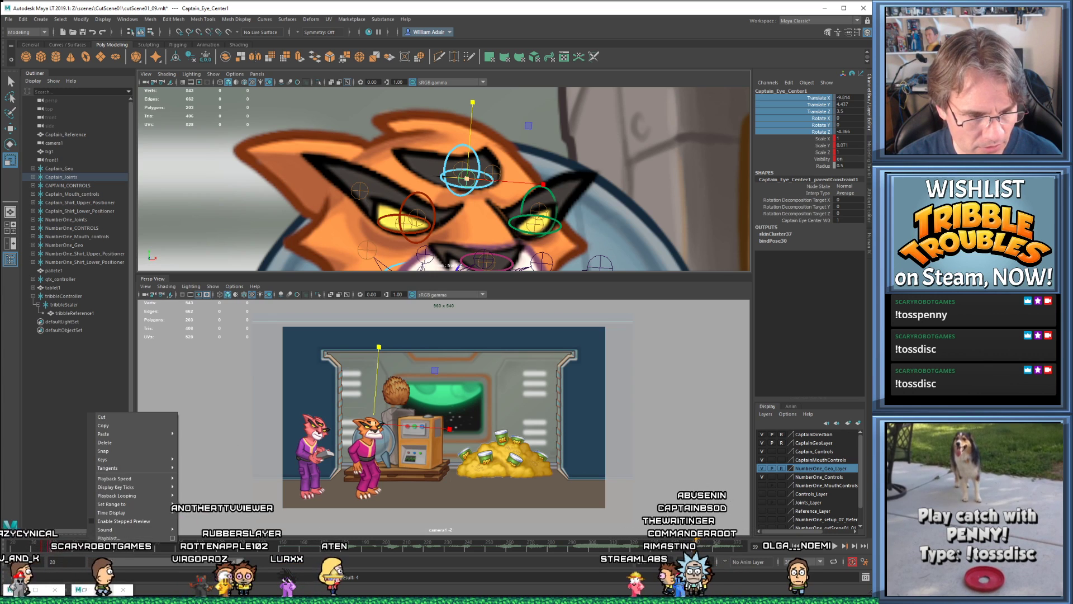
left_click(133, 442)
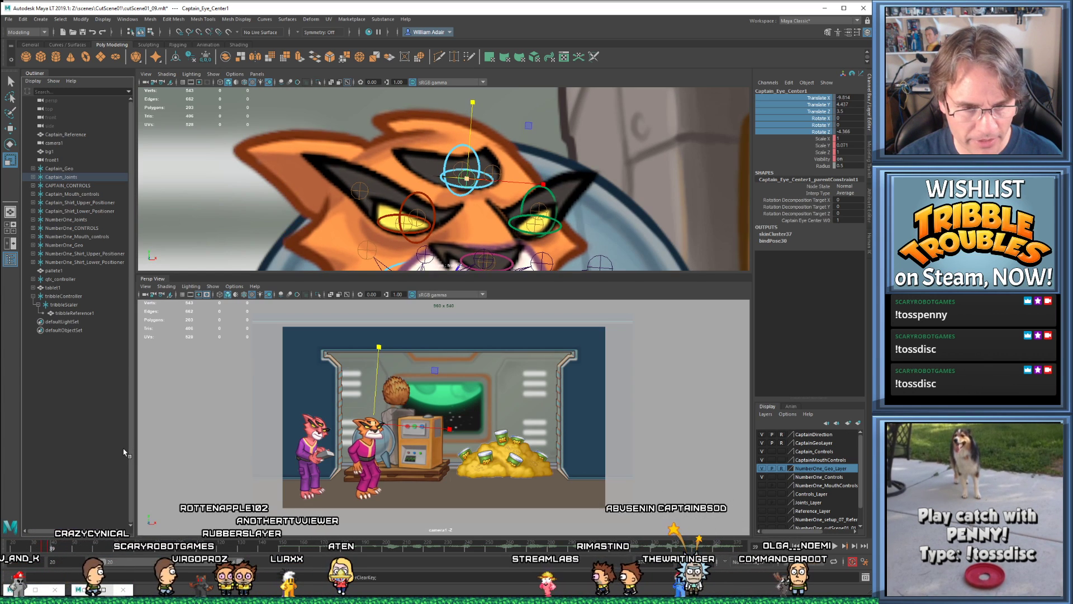
- Compare the squashed center eye with its frame 38 key, and key the joint's closed pose on frame 40
key("alt+period")
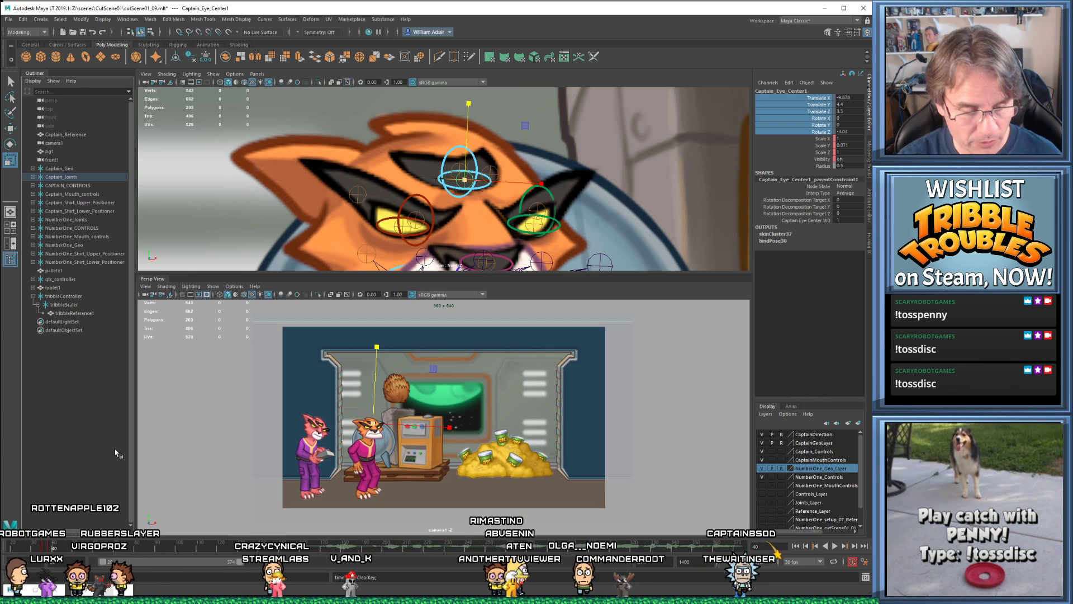
key("comma")
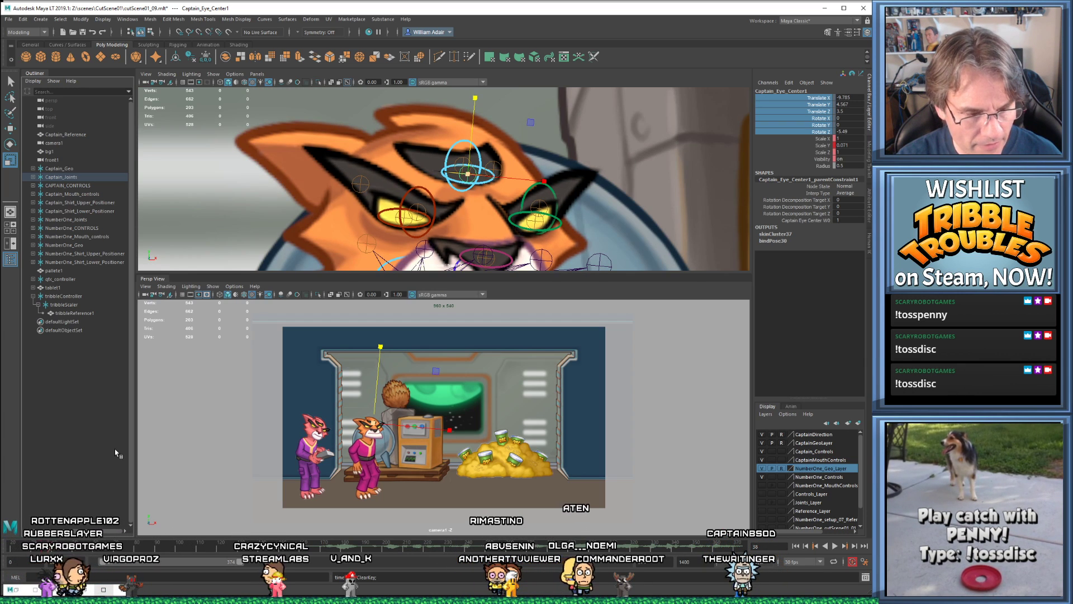
key("period")
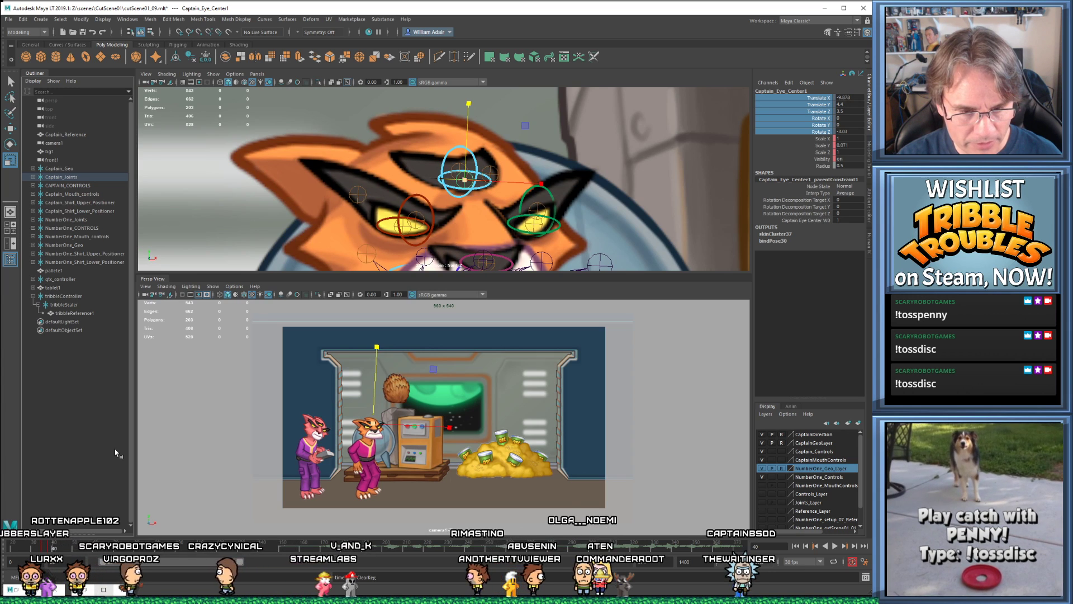
key("period")
key("comma")
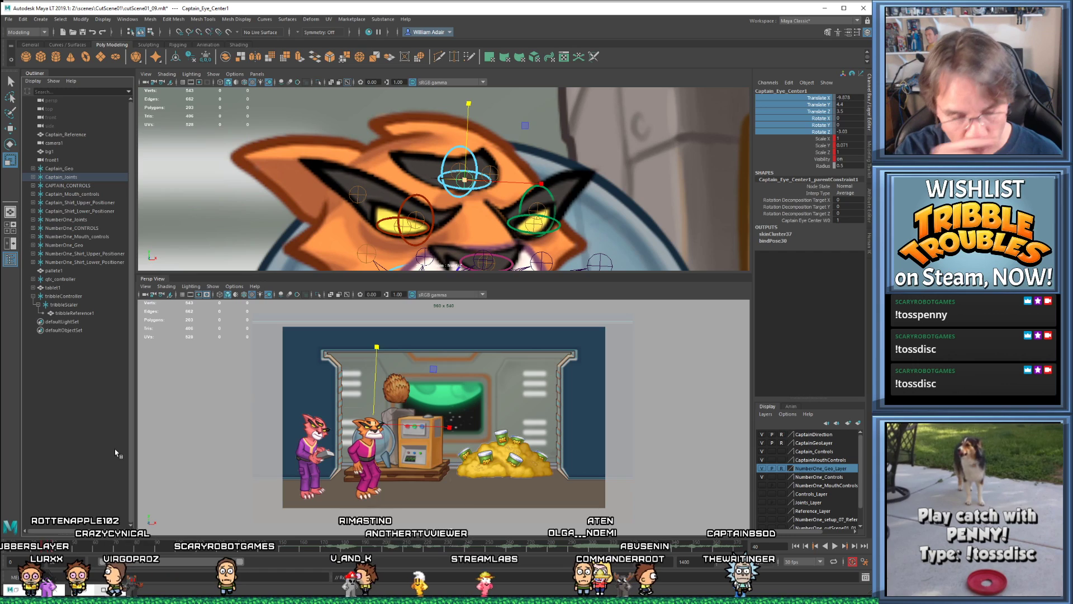
- On frame 43, reset the Captain's center eye joint to Scale Y 1, then stretch it slightly taller so the eye opens wide
key("period")
key("period")
key("period")
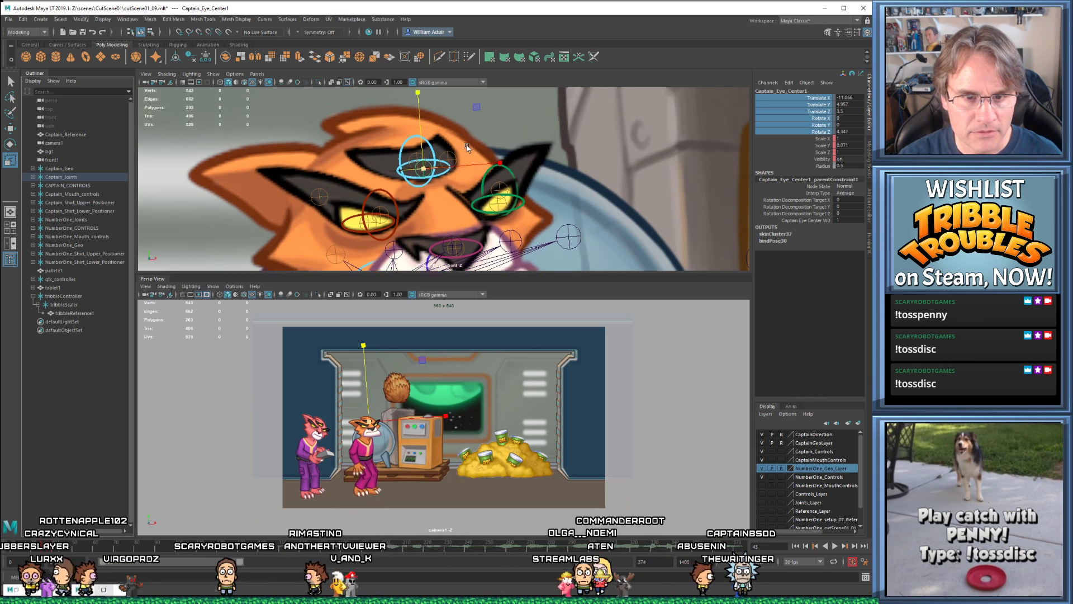
middle_click_drag(467, 146, 497, 238, "alt")
left_click_drag(448, 185, 440, 56)
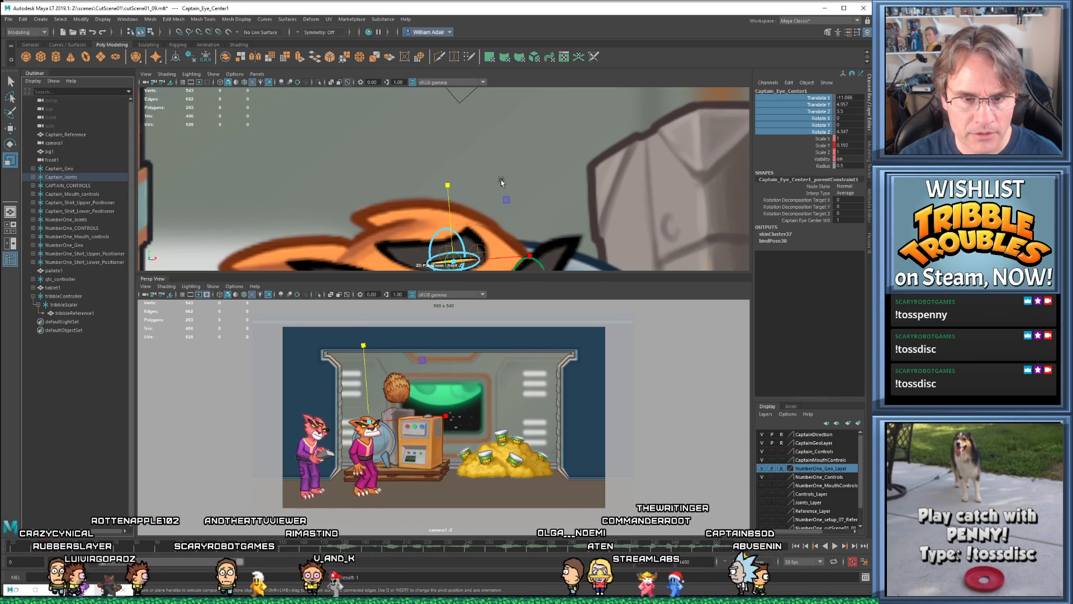
scroll(501, 182, "down", 3)
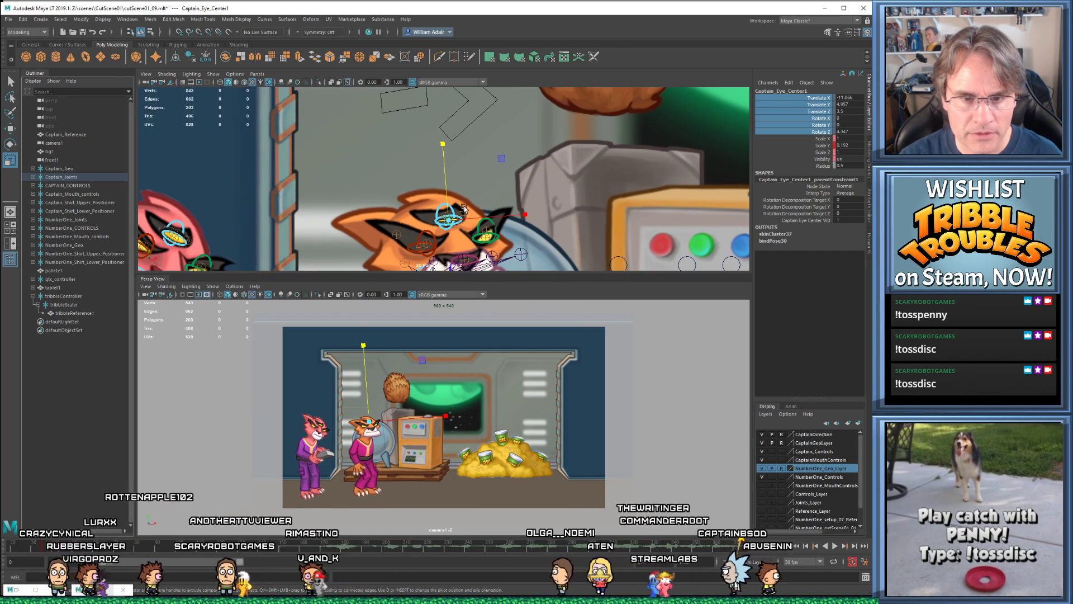
left_click(847, 146)
type("1")
key("Return")
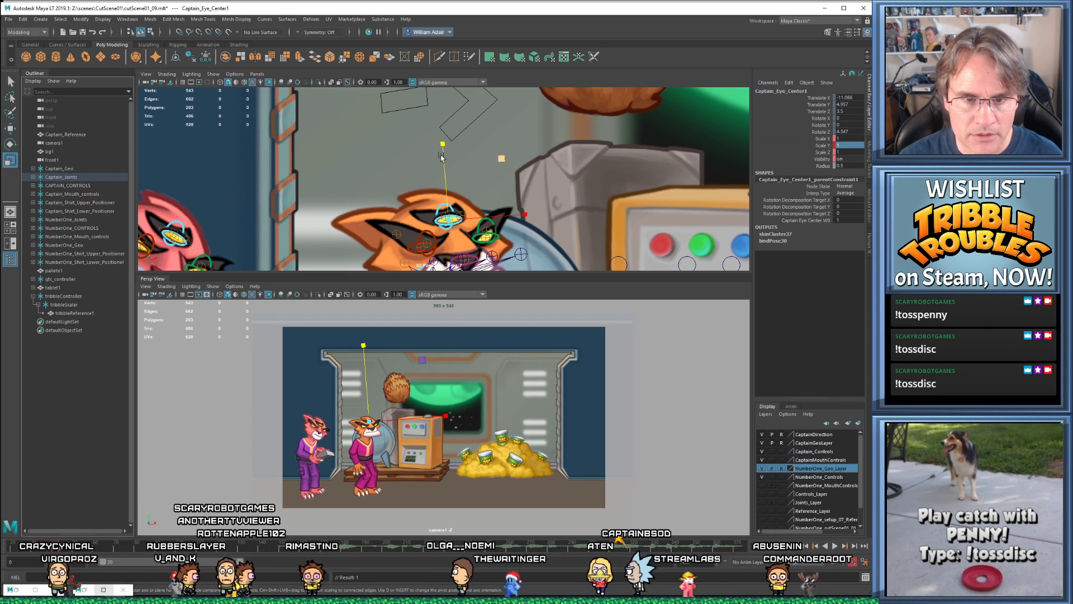
left_click_drag(441, 156, 436, 116)
- Adjust the center eye joint's Scale Y on frames 46 and 50 to shape the widened eye and its settling
middle_click_drag(471, 202, 481, 163, "alt")
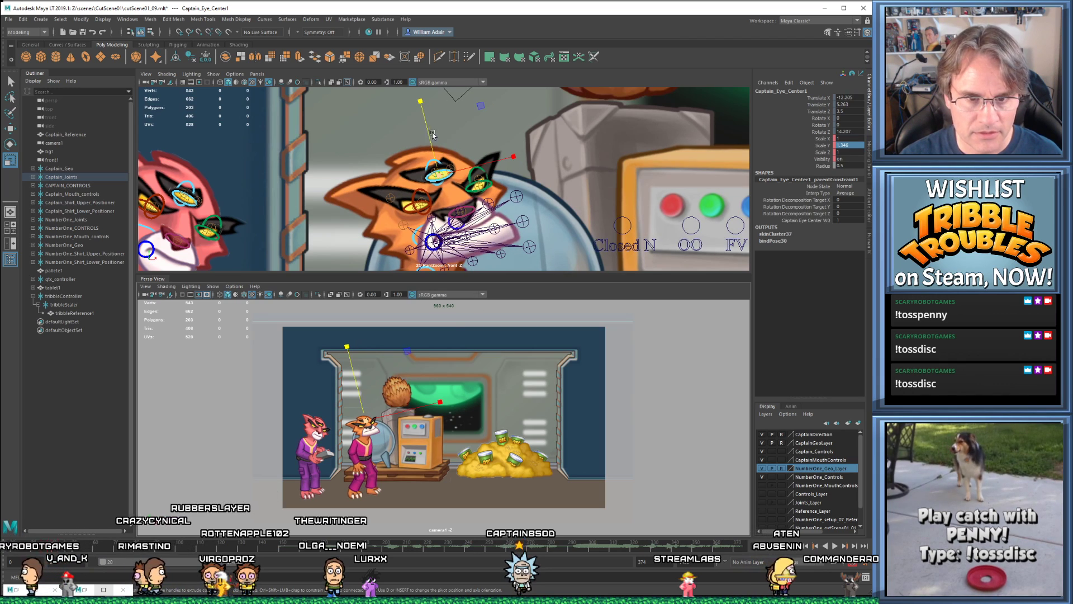
middle_click_drag(432, 135, 458, 167, "alt")
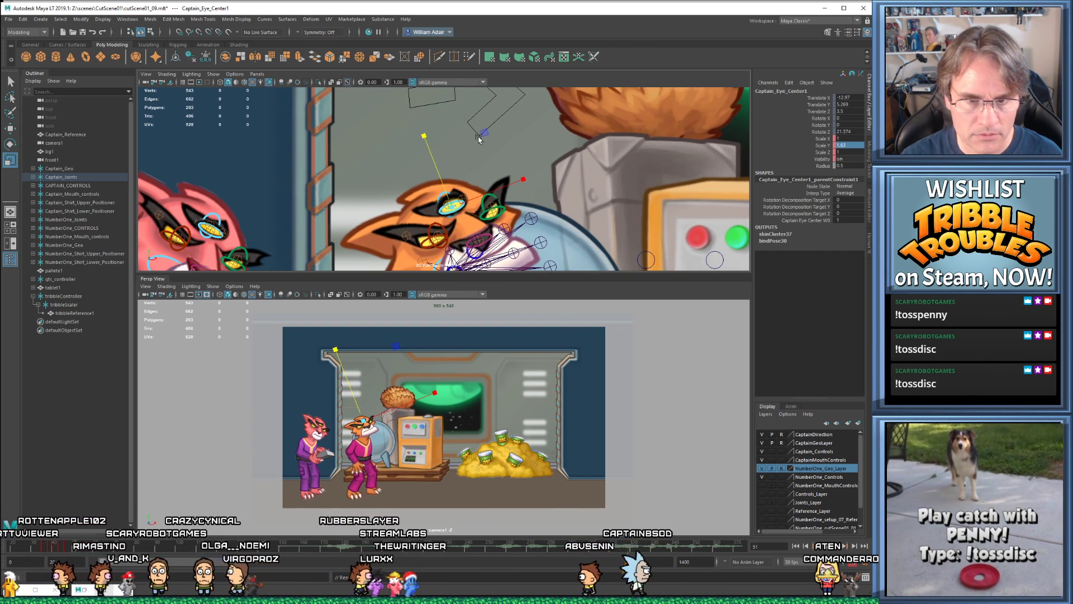
left_click(424, 138)
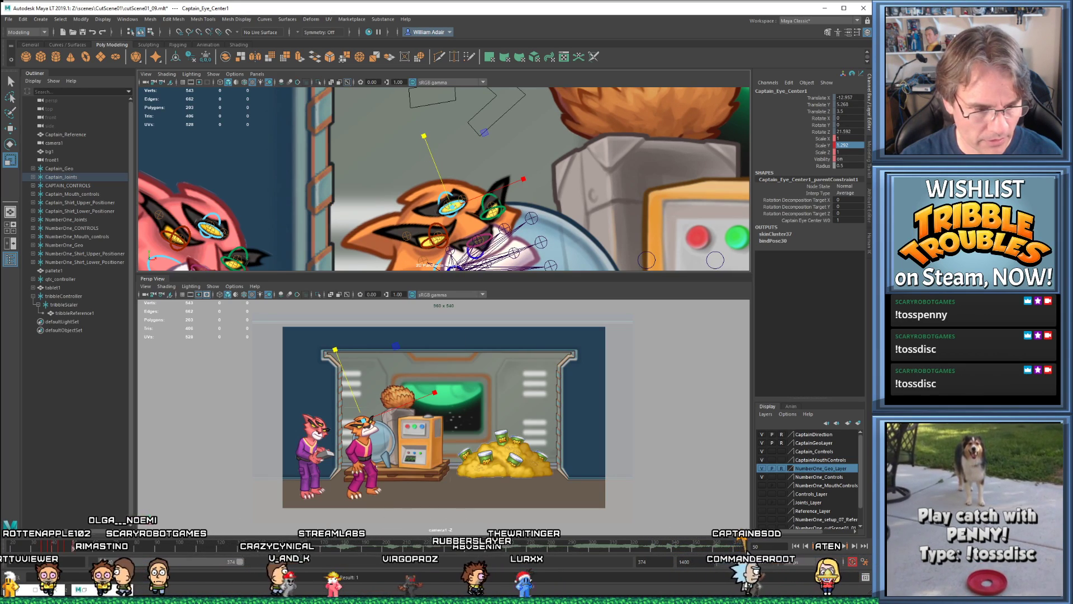
- Play the center-eye blink in the separate Persp View window, then put that window away
left_click(84, 590)
key("alt+shift+v")
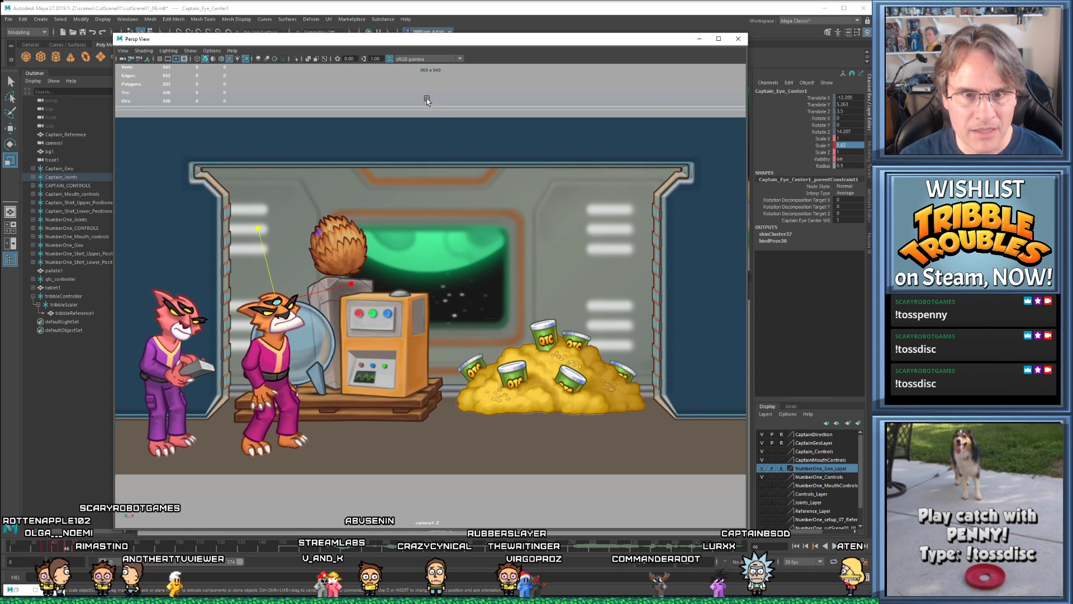
left_click(699, 38)
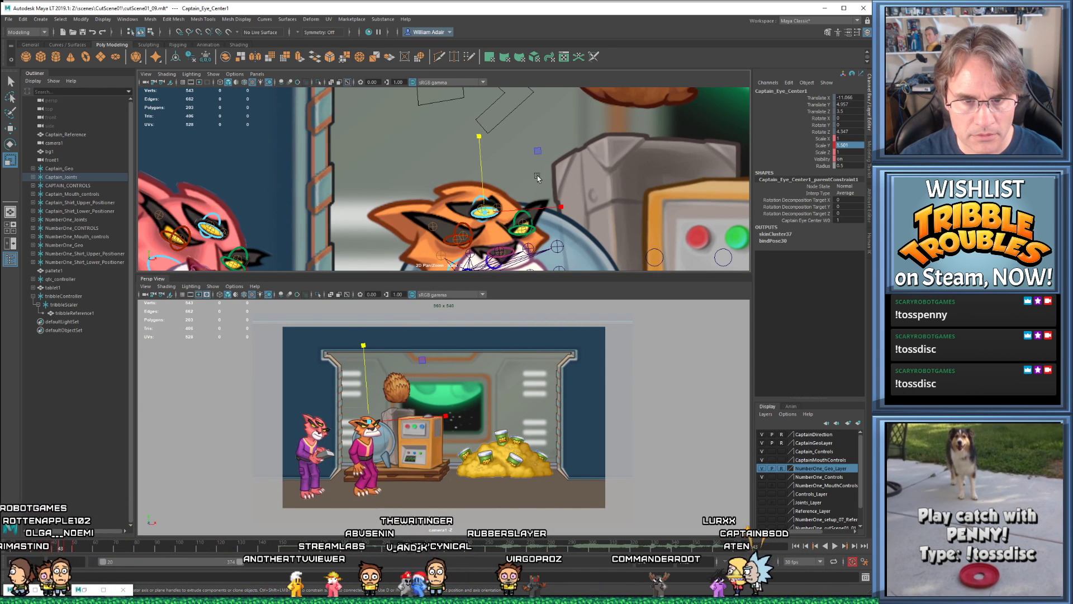
- Exaggerate the wide-open center eye by raising the joint's Scale Y to 2.499 on frame 46 and stretching frames 43 and 50 further
scroll(487, 160, "down", 1)
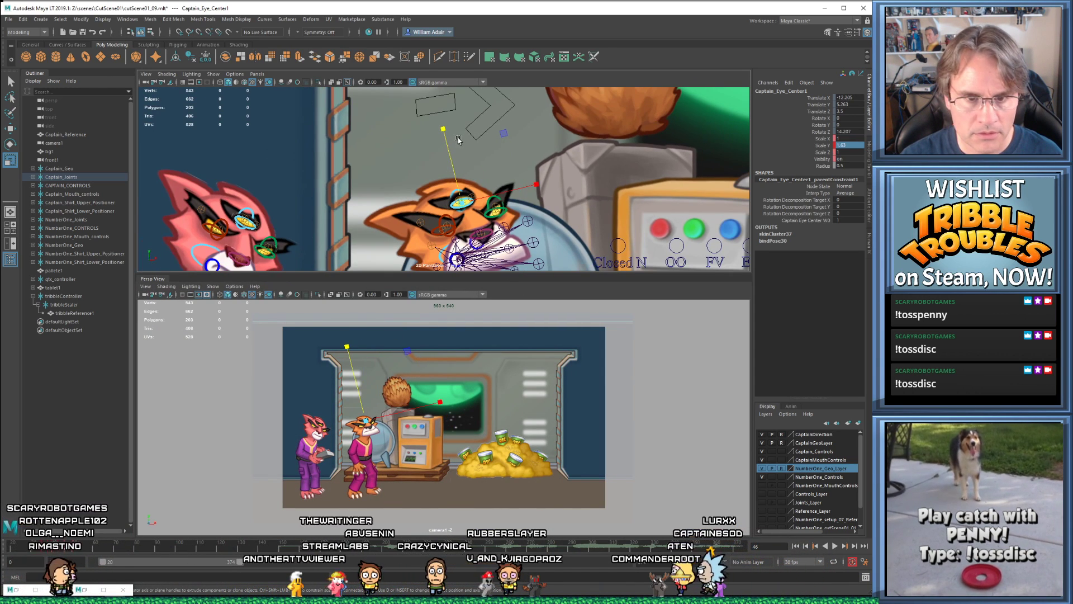
left_click_drag(443, 129, 427, 91)
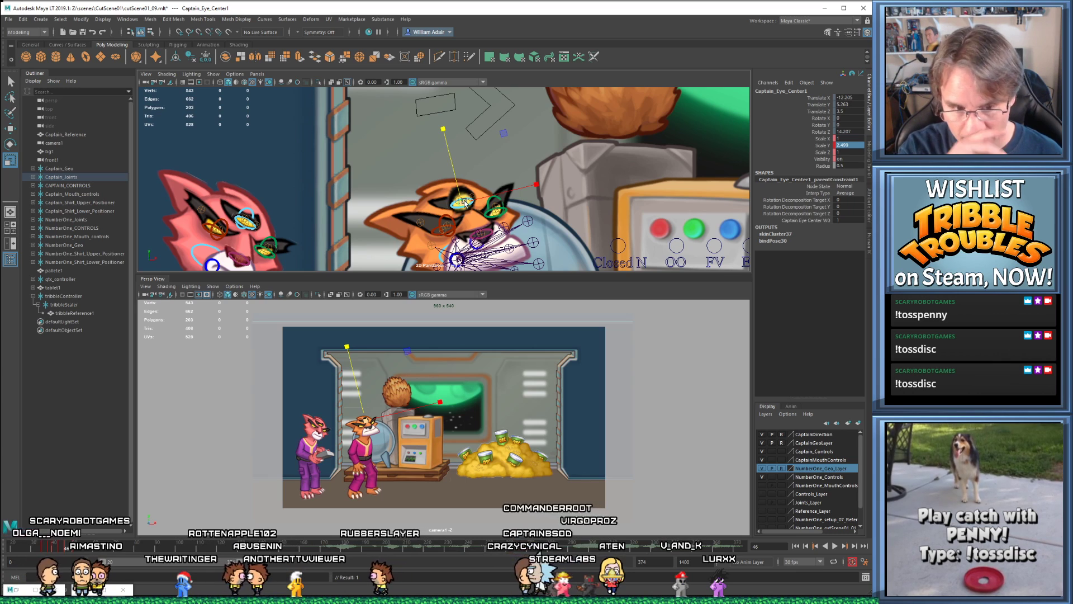
key("comma")
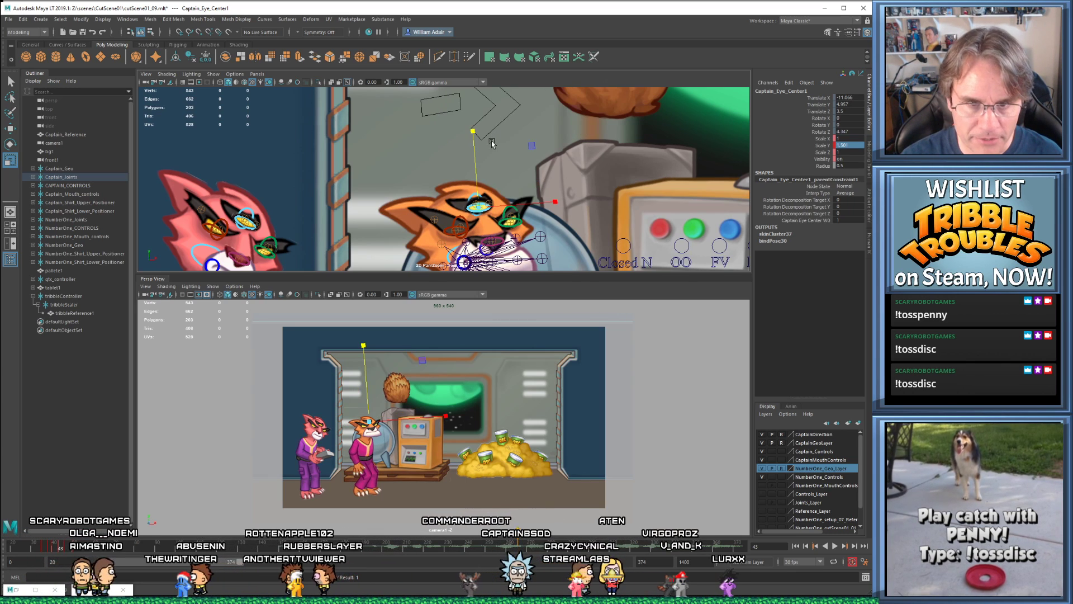
left_click_drag(469, 132, 468, 98)
key("period")
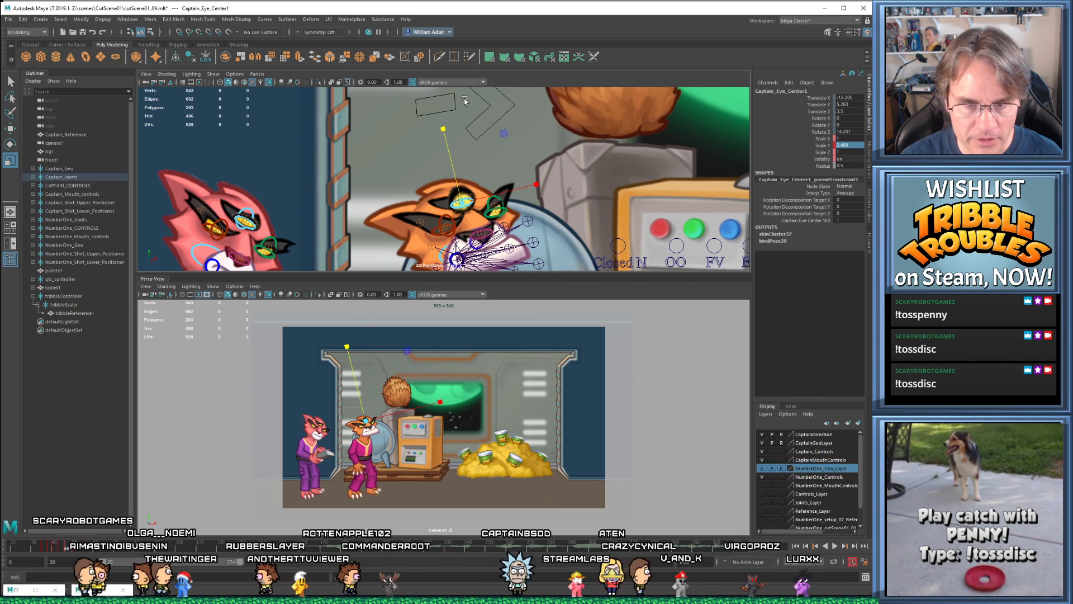
key("period")
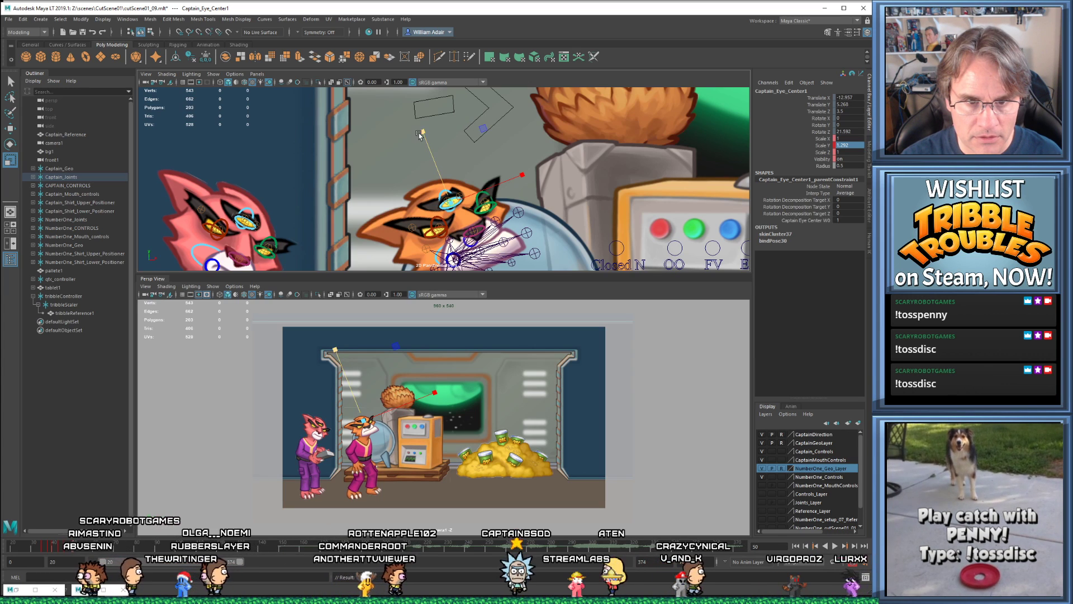
left_click_drag(423, 134, 418, 106)
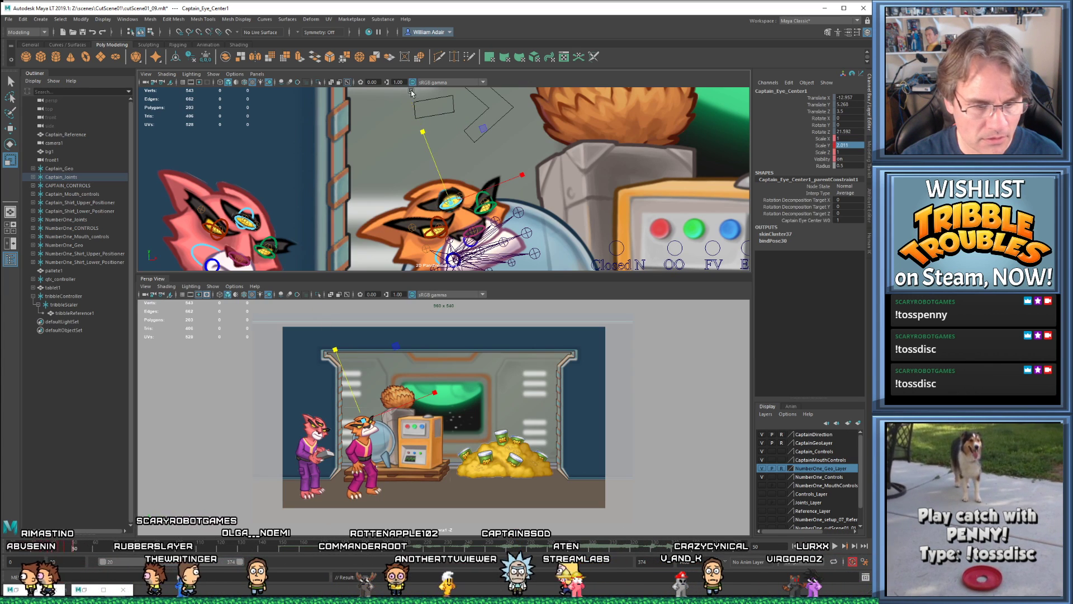
- Play back the exaggerated center-eye reaction in the separate Persp View window and check its timing
key("comma")
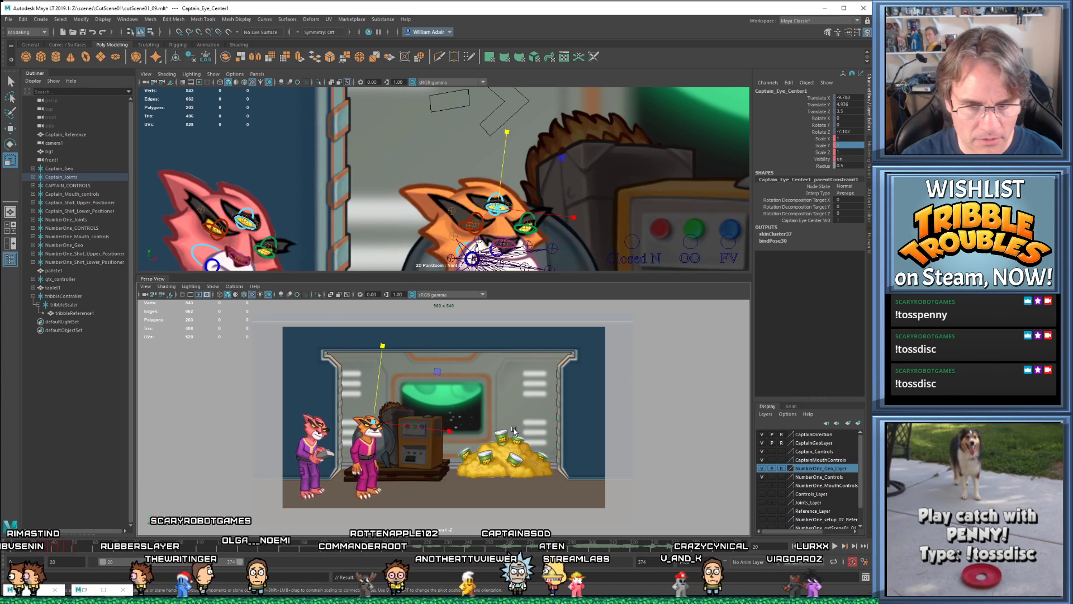
left_click(81, 590)
key("alt+v")
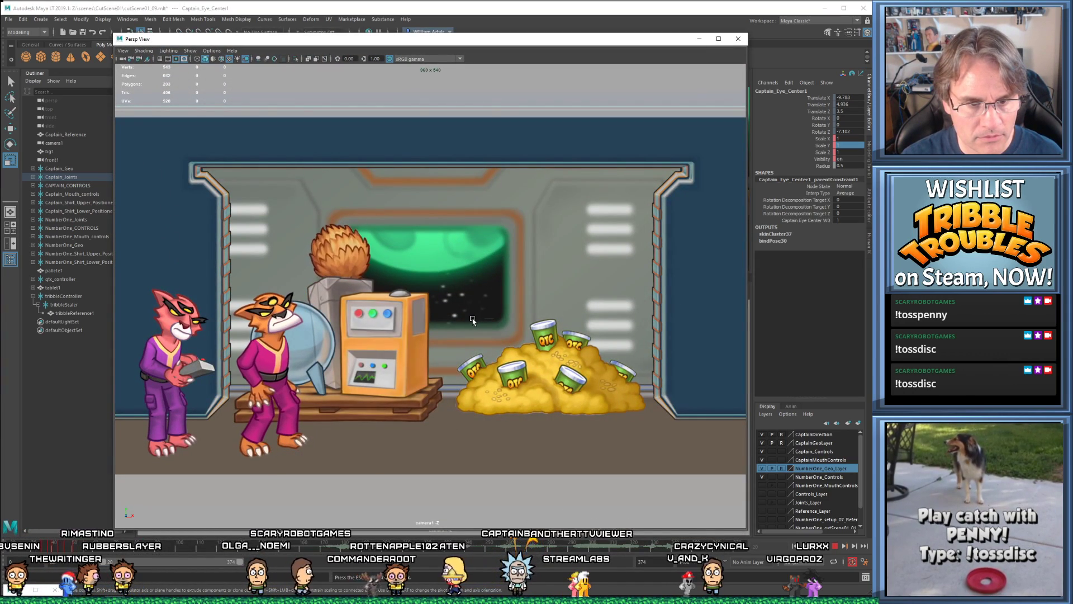
key("alt+v")
- Reduce the center eye joint's Scale Y to 1.099 on frame 50 so the eye settles near its normal size
key("comma")
key("comma")
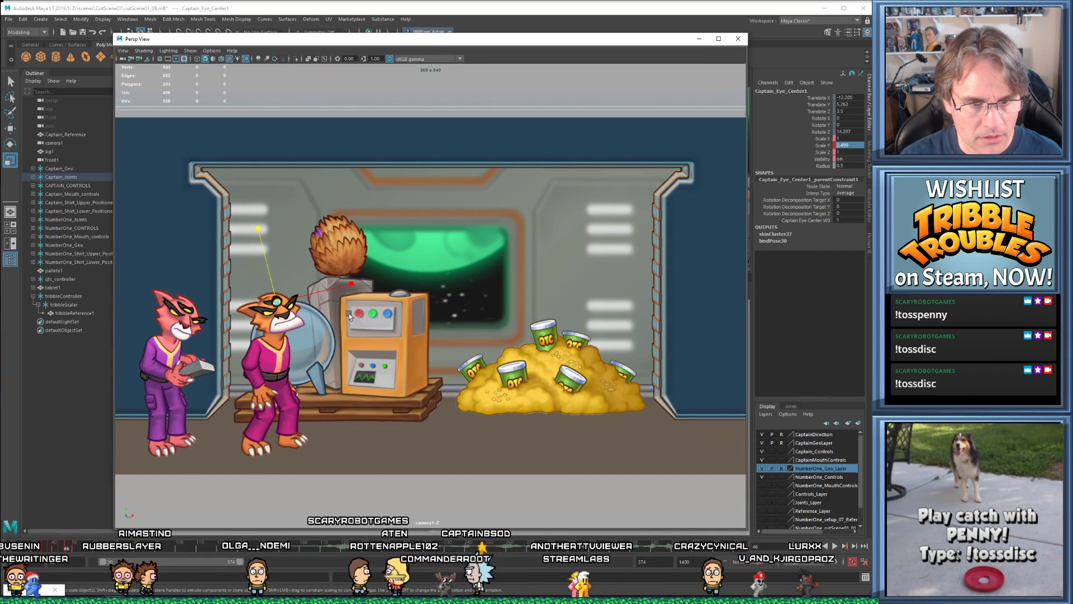
key("period")
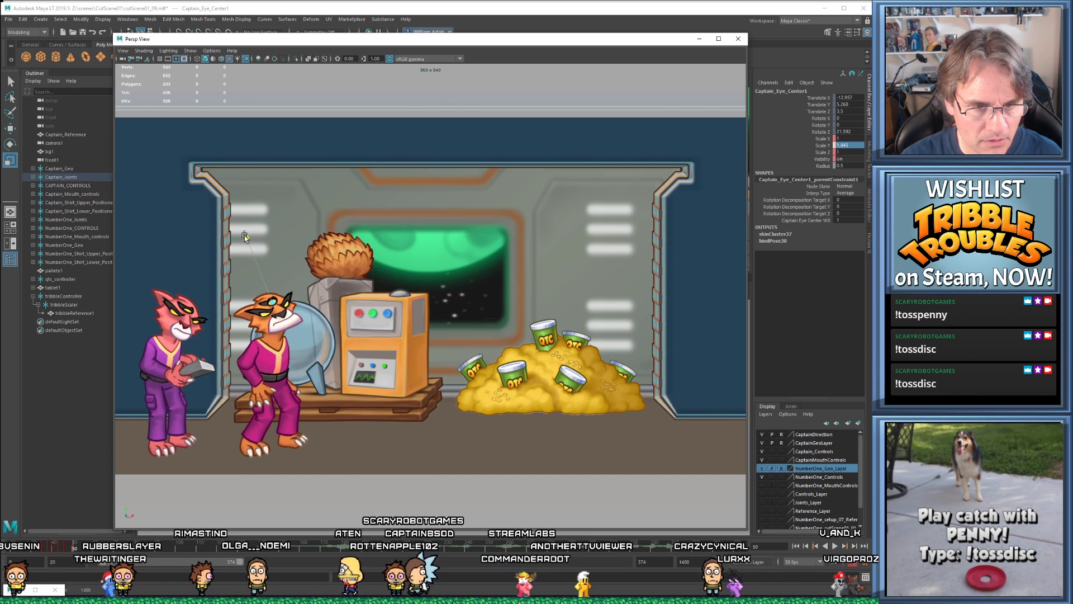
left_click_drag(245, 237, 246, 243)
- Balance the widened center eye between frames 43 and 46, with Scale Y at about 2.1 and 2.175 respectively
key("comma")
key("comma")
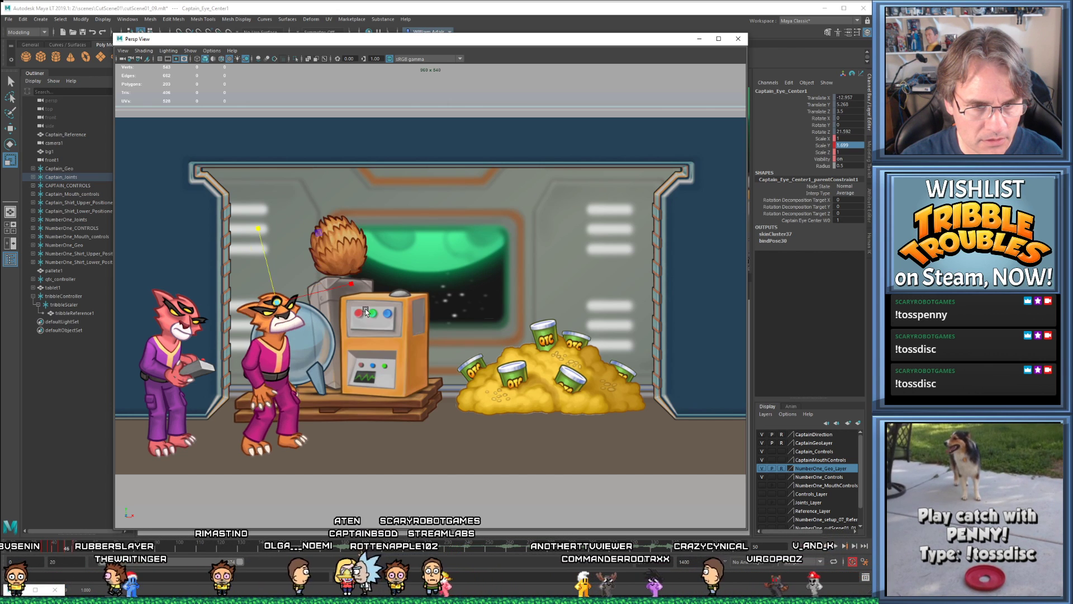
key("comma")
key("period")
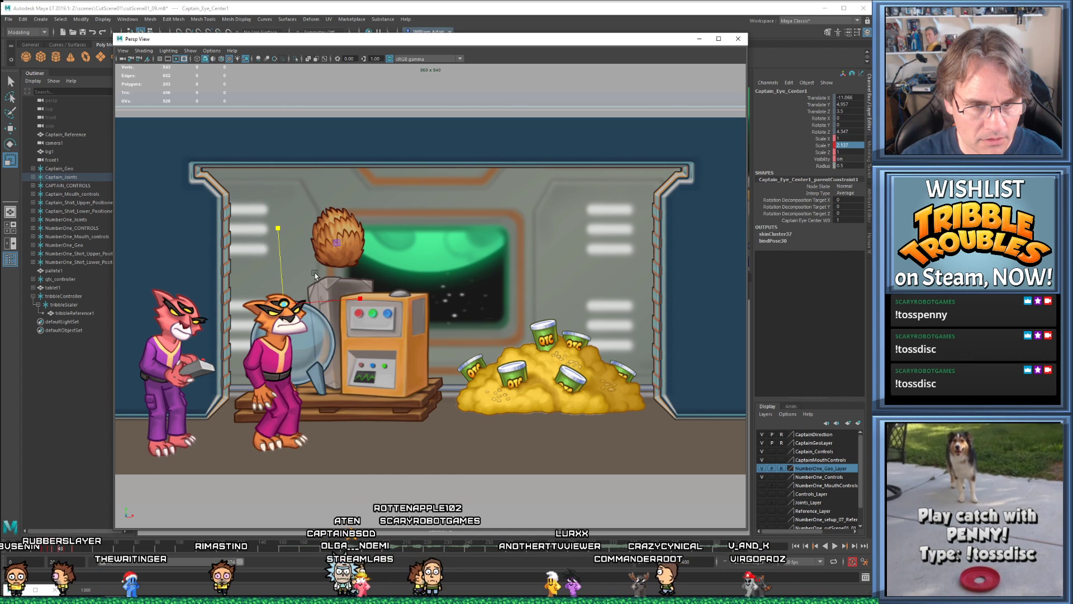
key("period")
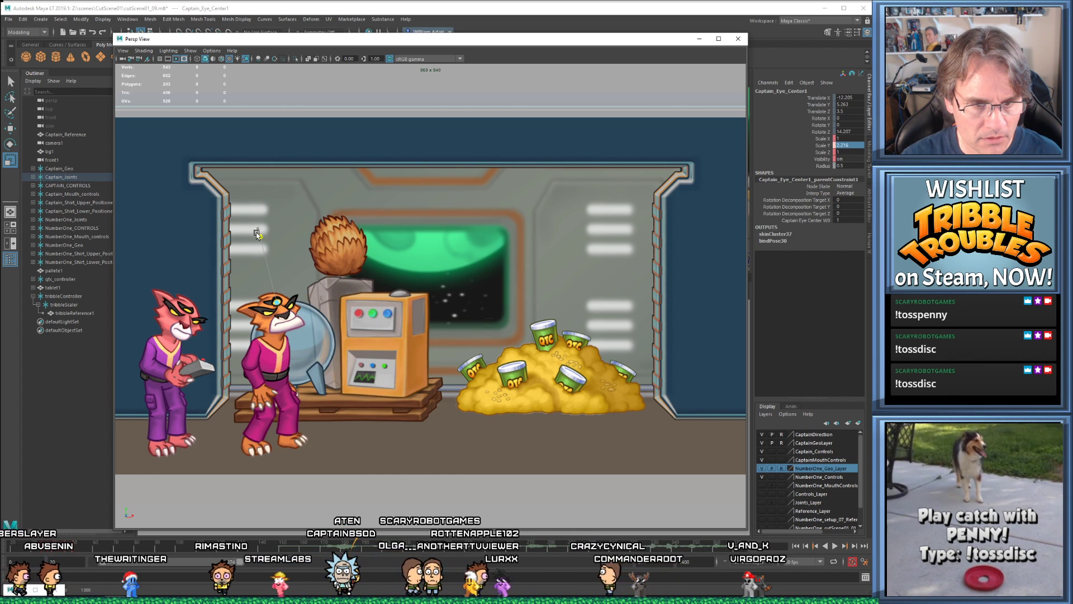
key("comma")
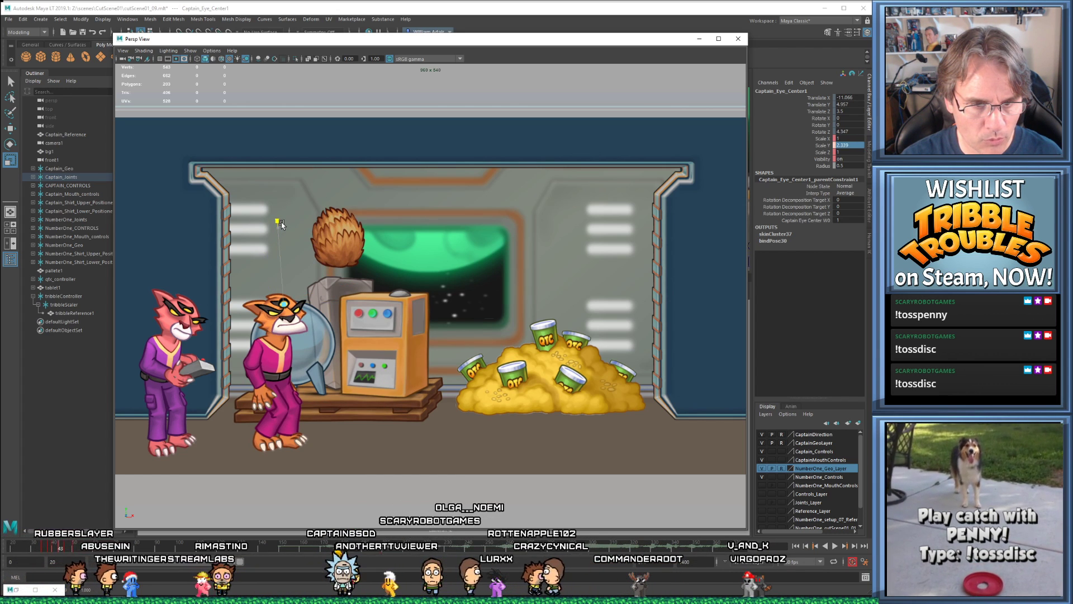
key("period")
key("period")
key("period")
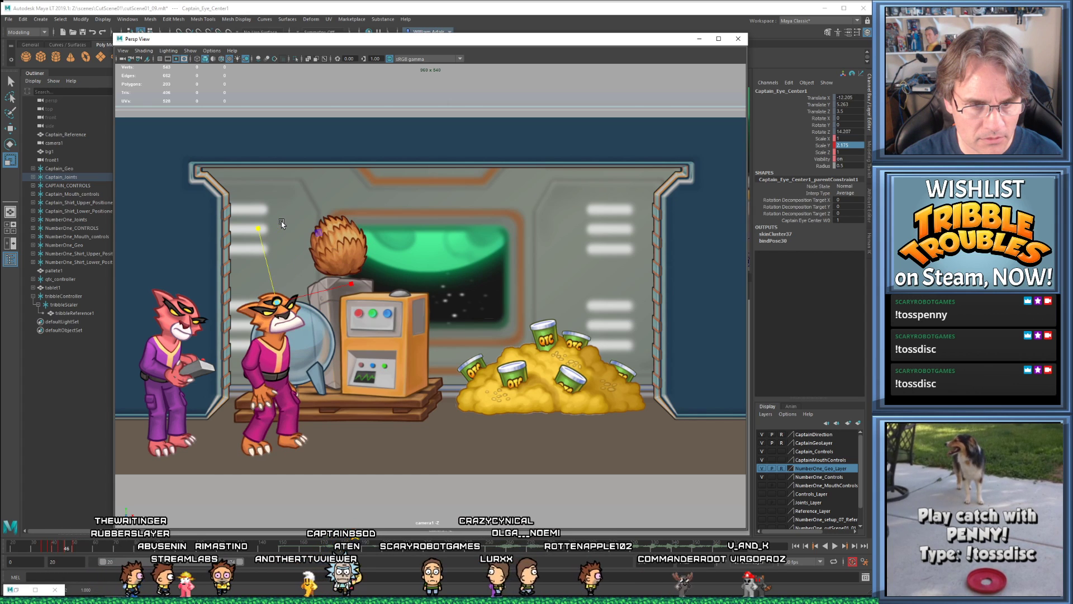
- Play back the adjusted center-eye reaction, stop it, and step back to the closed pose on frame 40
key("alt+v")
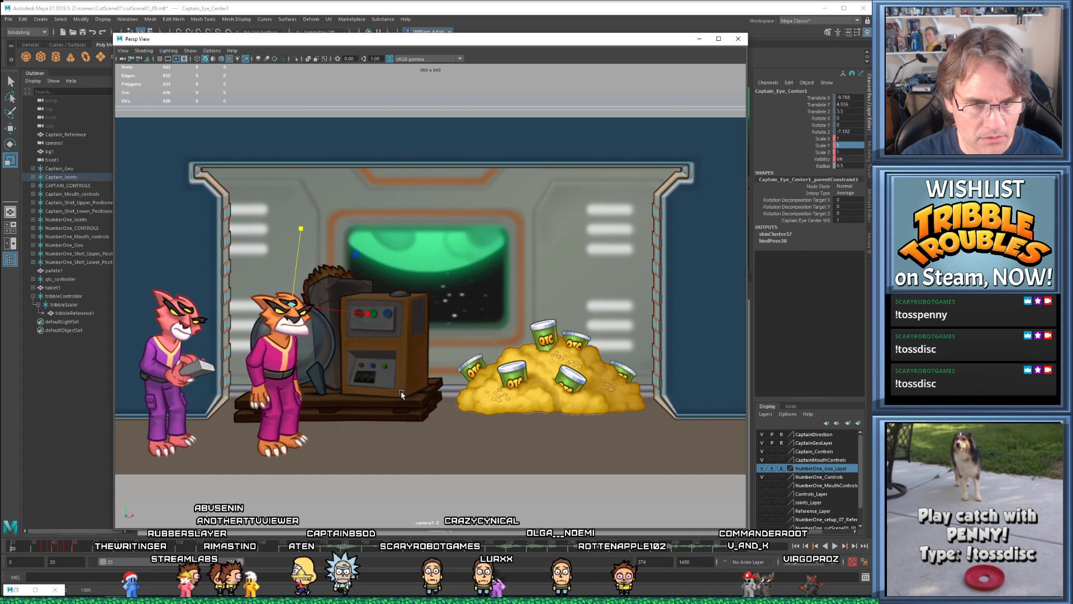
key("Escape")
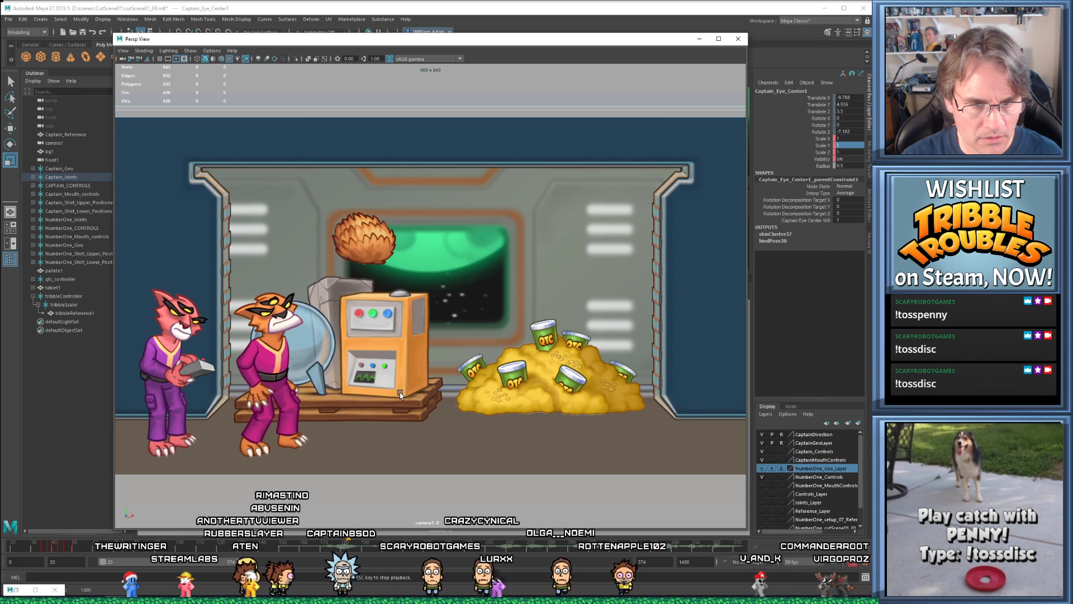
key("comma")
key("comma")
key("comma")
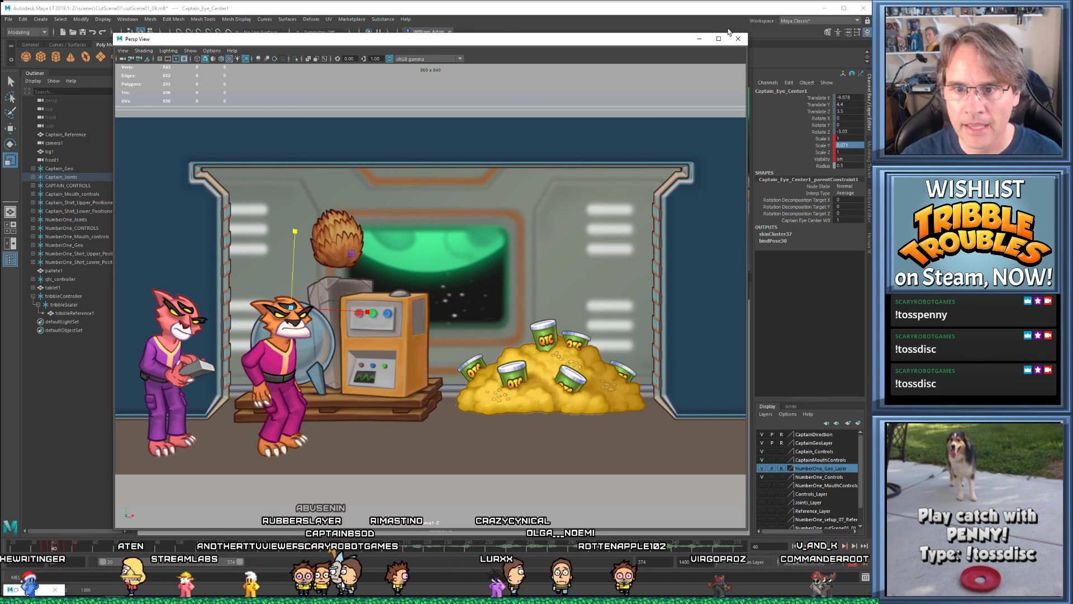
- Put away the separate Persp View window and select the Captain's center eye control in the enlarged character view
left_click(702, 41)
scroll(487, 166, "up", 3)
left_click(424, 134)
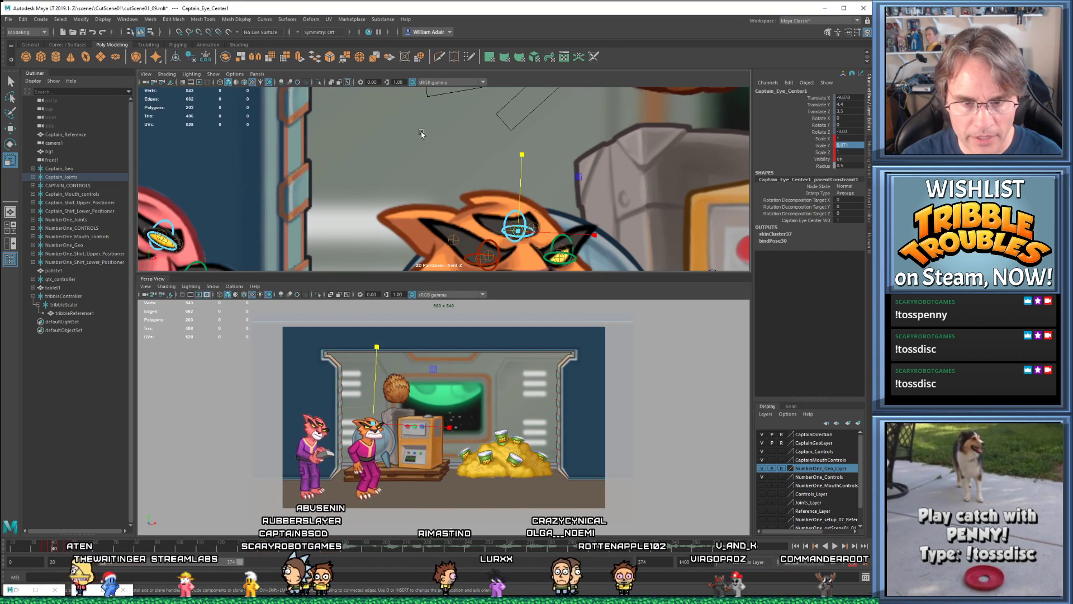
left_click(523, 236)
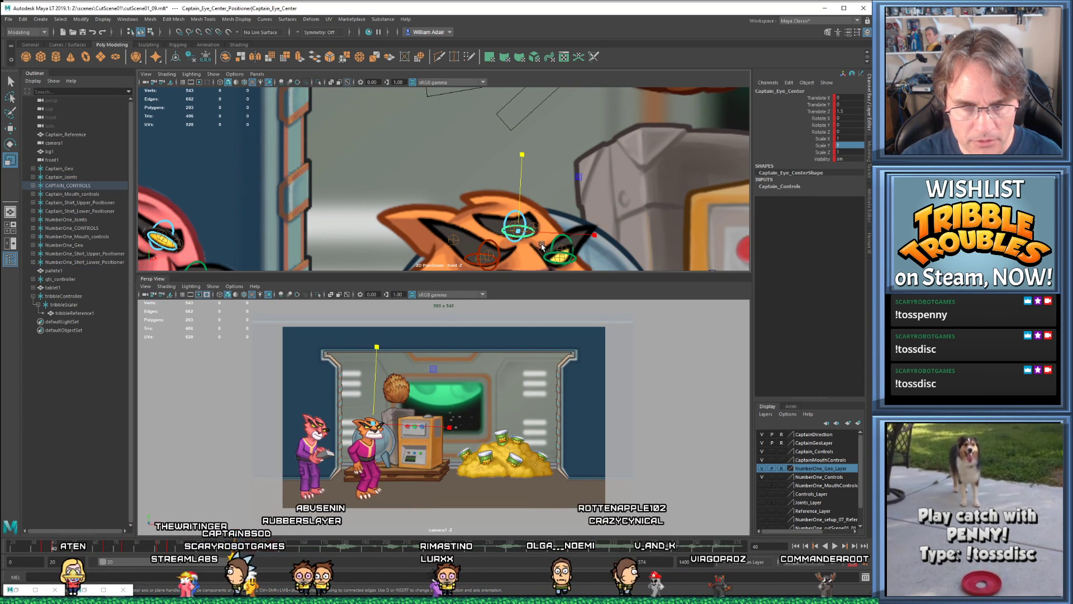
middle_click_drag(526, 240, 512, 214, "alt")
left_click(512, 214)
- Set the background layer to reference mode so the pallet cannot be selected, and clear the current selection
scroll(512, 214, "down", 4)
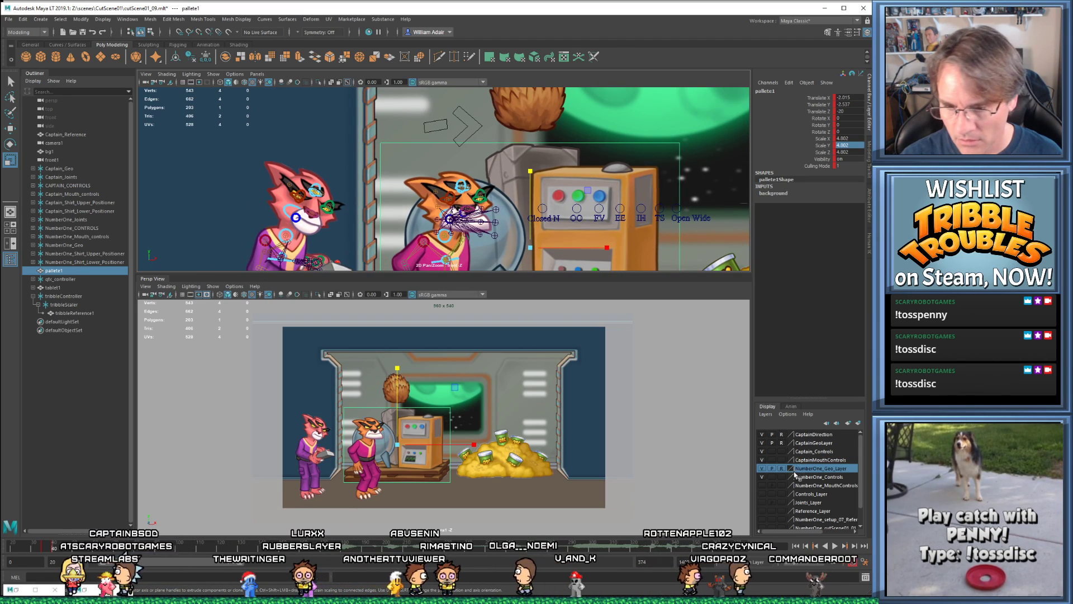
scroll(787, 523, "down", 2)
left_click(782, 525)
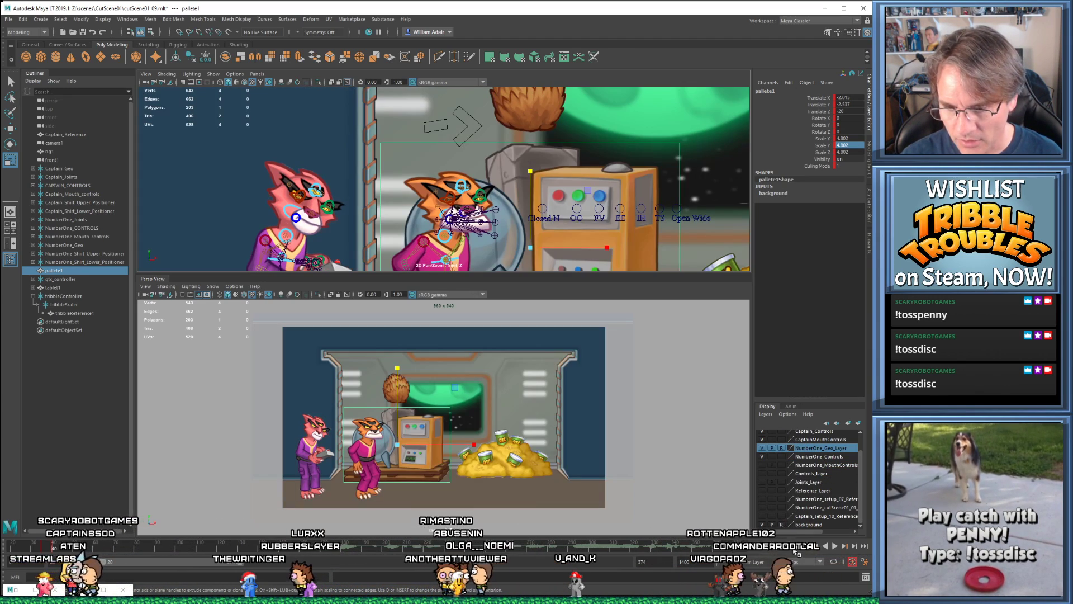
left_click(448, 178)
- Select the Captain's center eye control and move it slightly down to Translate Y -0.07 on frame 38, using the Persp View window
scroll(447, 178, "up", 5)
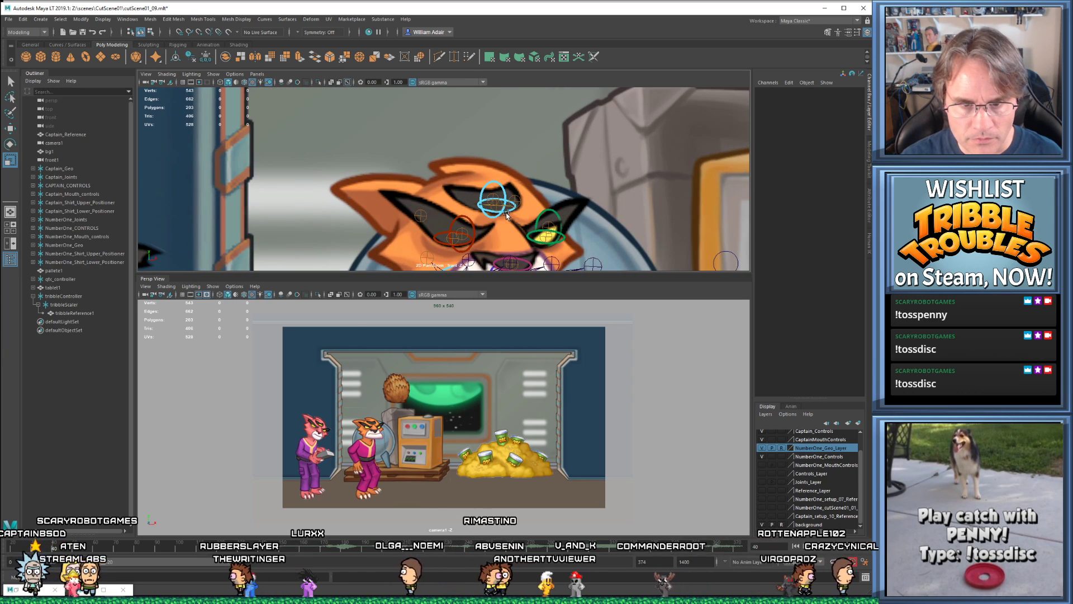
left_click(506, 214)
key("comma")
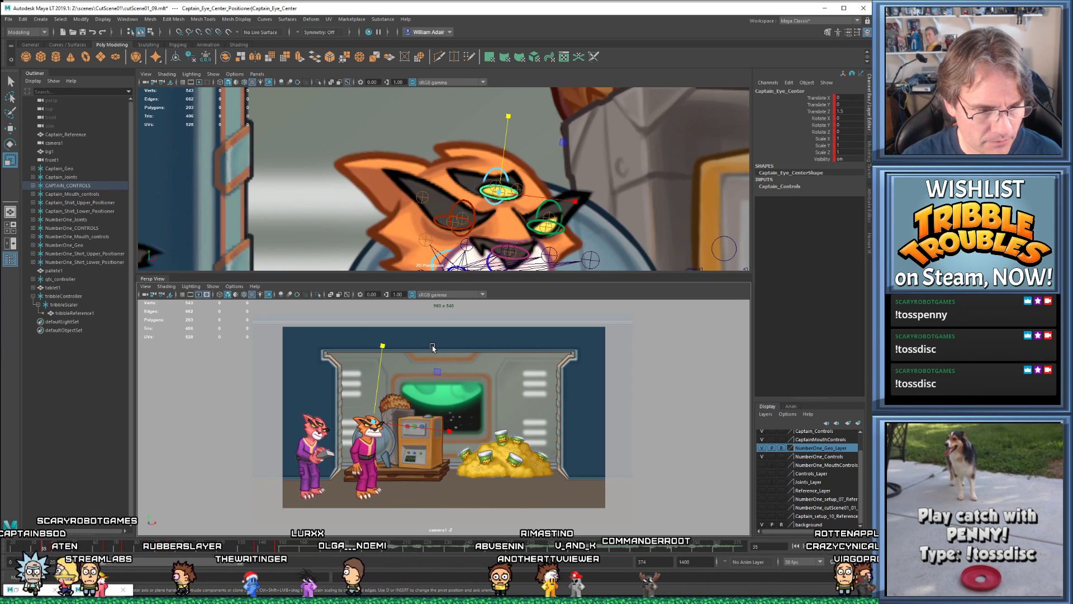
key("alt+period")
key("alt+period")
key("alt+period")
key("alt+period")
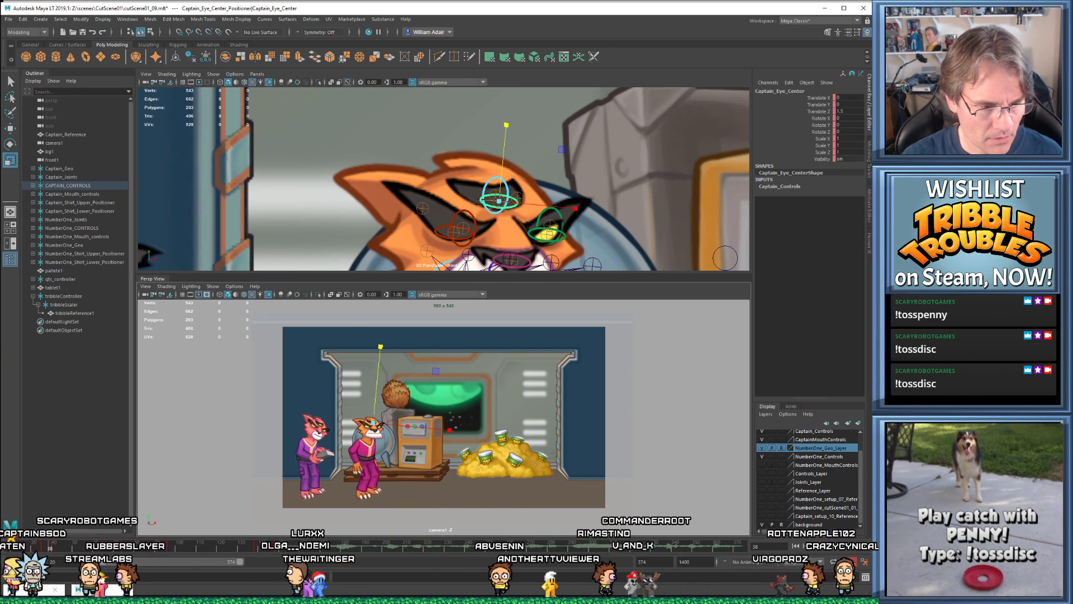
left_click(84, 590)
key("w")
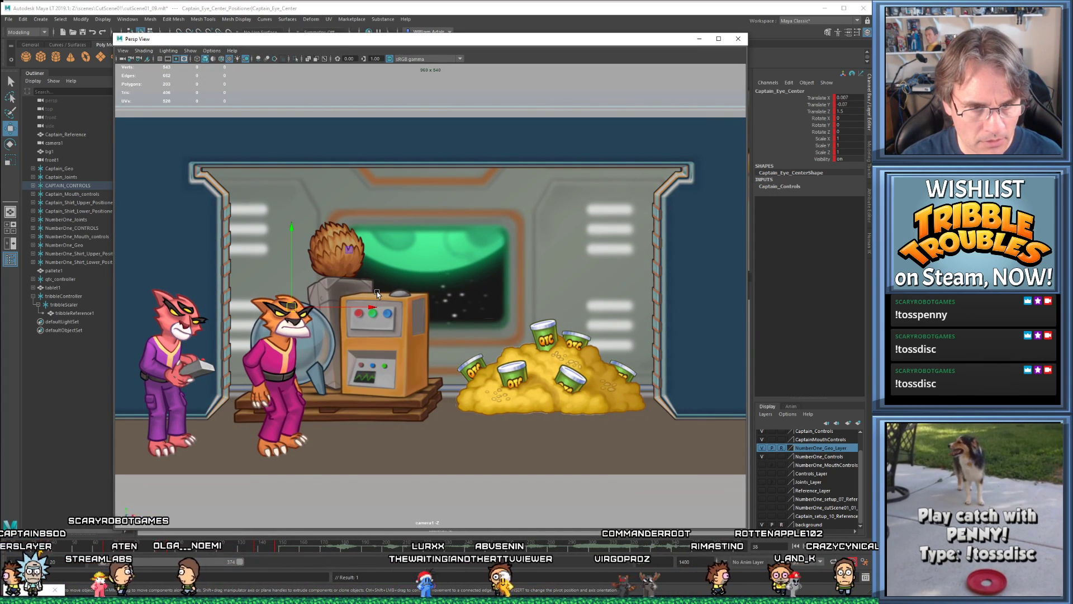
- Lower the Captain's center eye control to Translate X 0.02 and Translate Y -0.21 on frame 38, comparing it with the neighboring keyed pose
key("period")
key("comma")
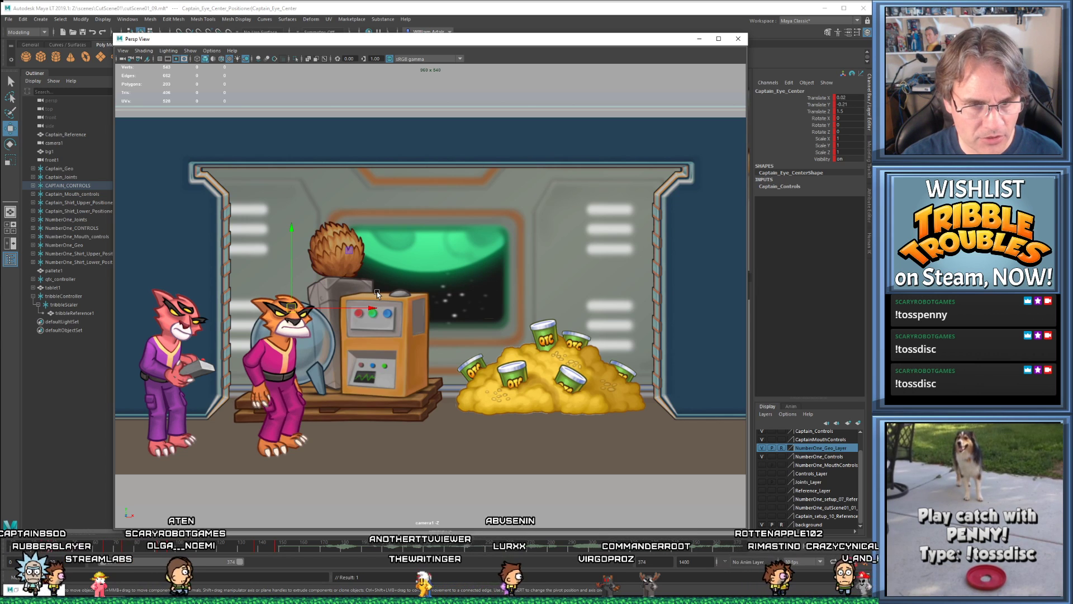
key("period")
key("comma")
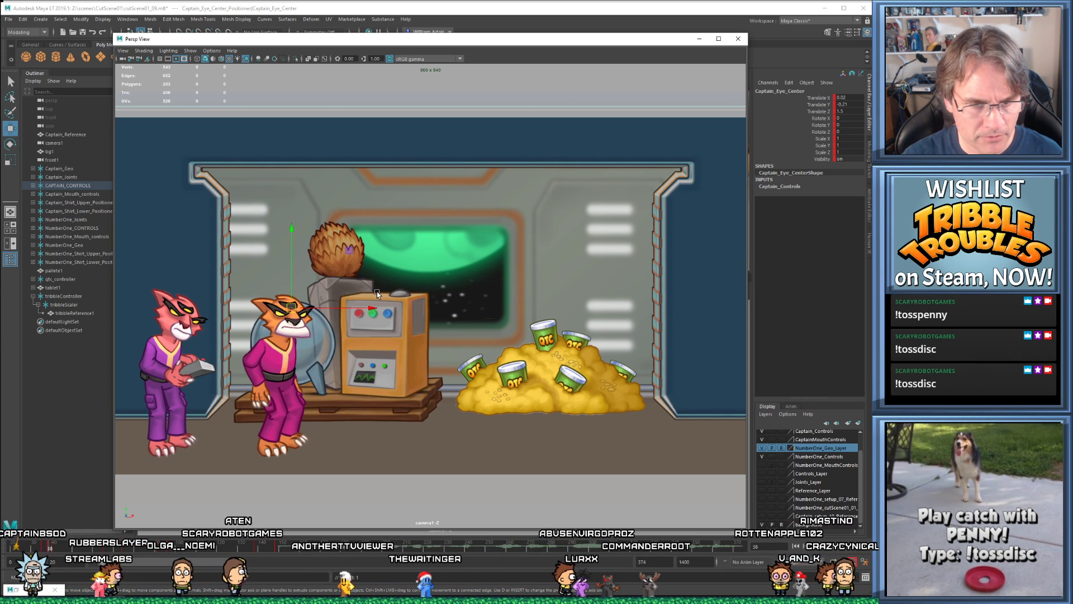
- Lower the Captain's center eye control to Translate X 0.011 and Translate Y -0.211 on frame 40
key("period")
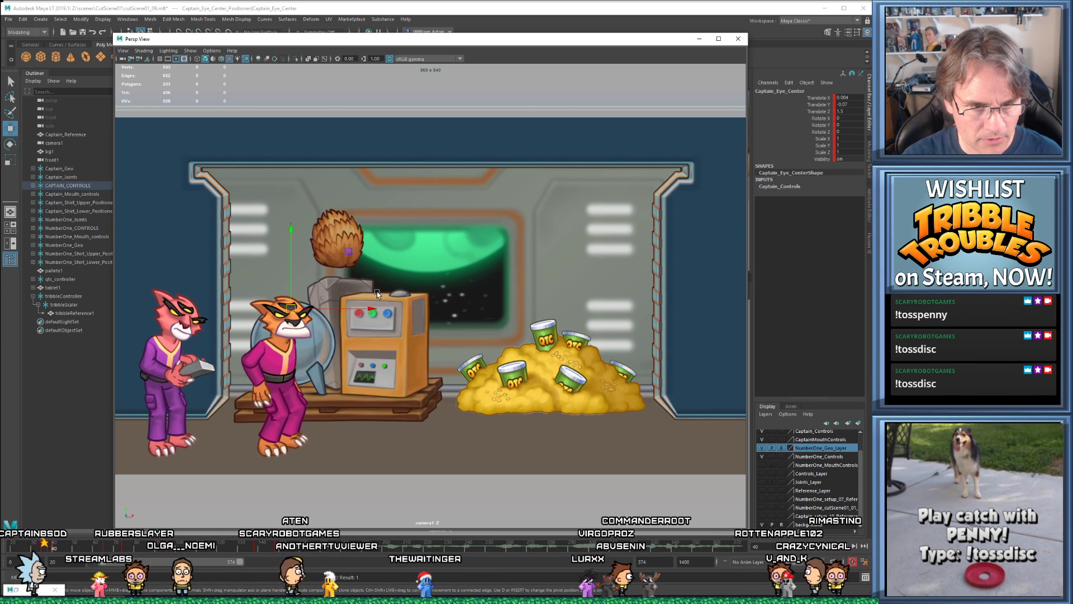
key("period")
key("comma")
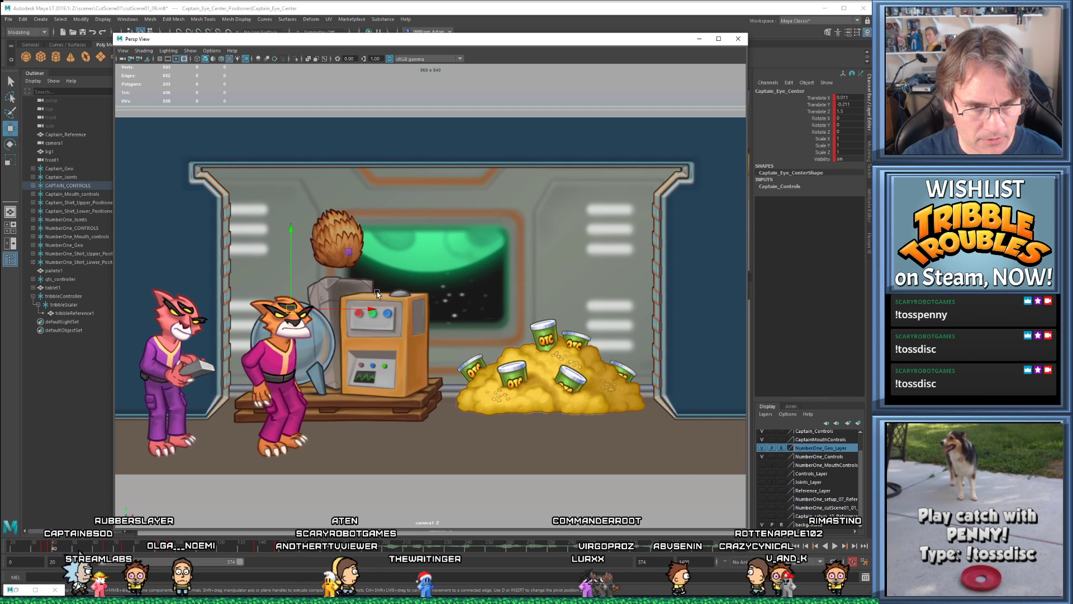
- On frame 43, move the center eye control to Translate X 0.025, Y 0.008 and rotate it to Rotate Z 11.426
key("period")
key("period")
key("period")
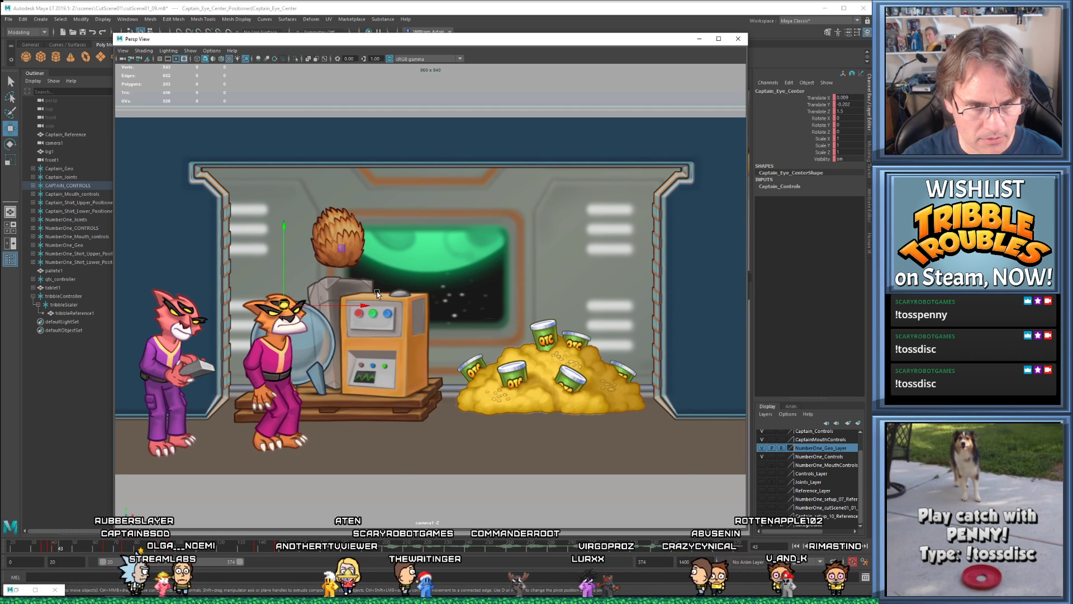
key("e")
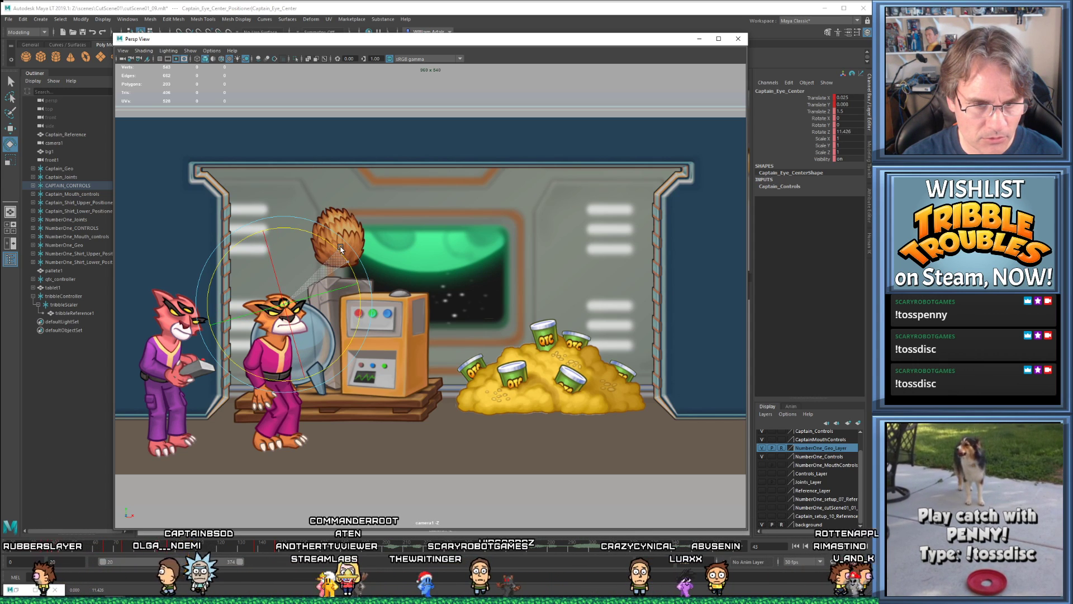
- Step back and forth between frames 43 and 47 to check how the rotated center eye carries through
key("comma")
key("period")
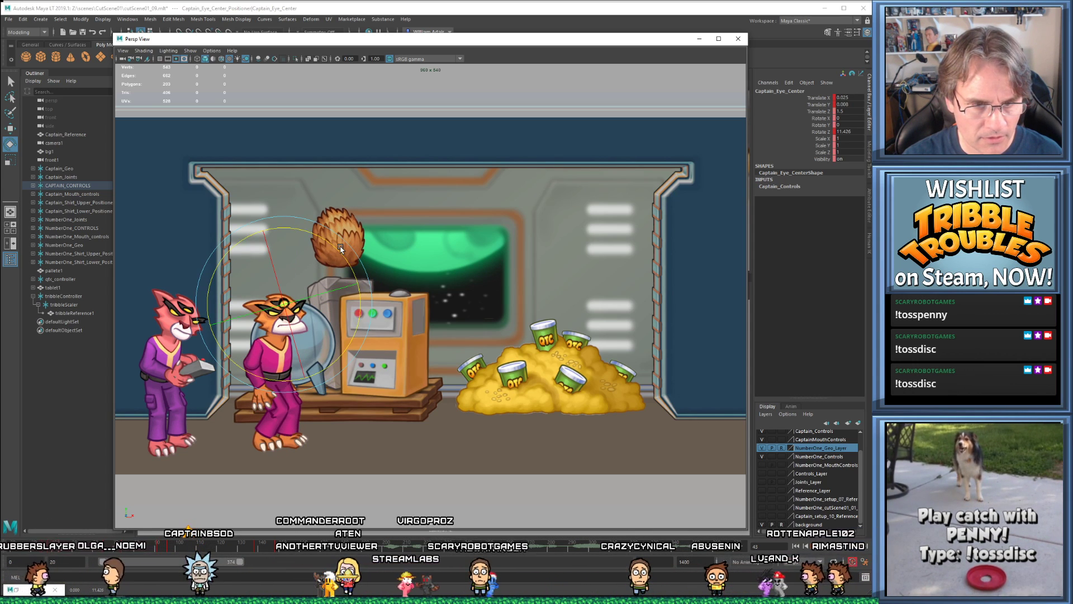
key("alt+period")
key("alt+period")
key("alt+period")
key("alt+period")
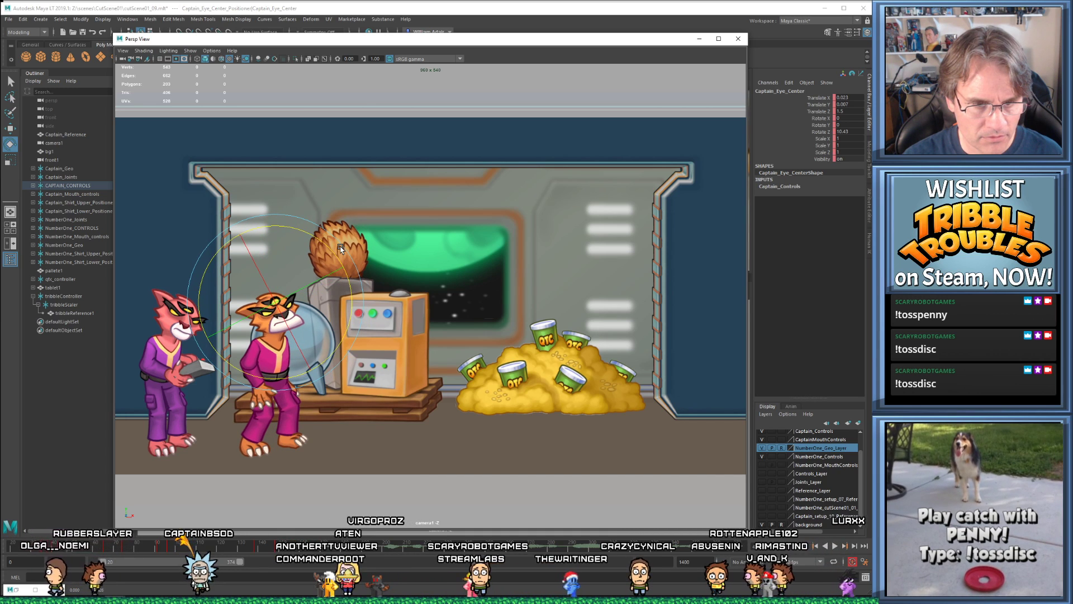
key("alt+comma")
key("alt+comma")
key("alt+comma")
key("alt+comma")
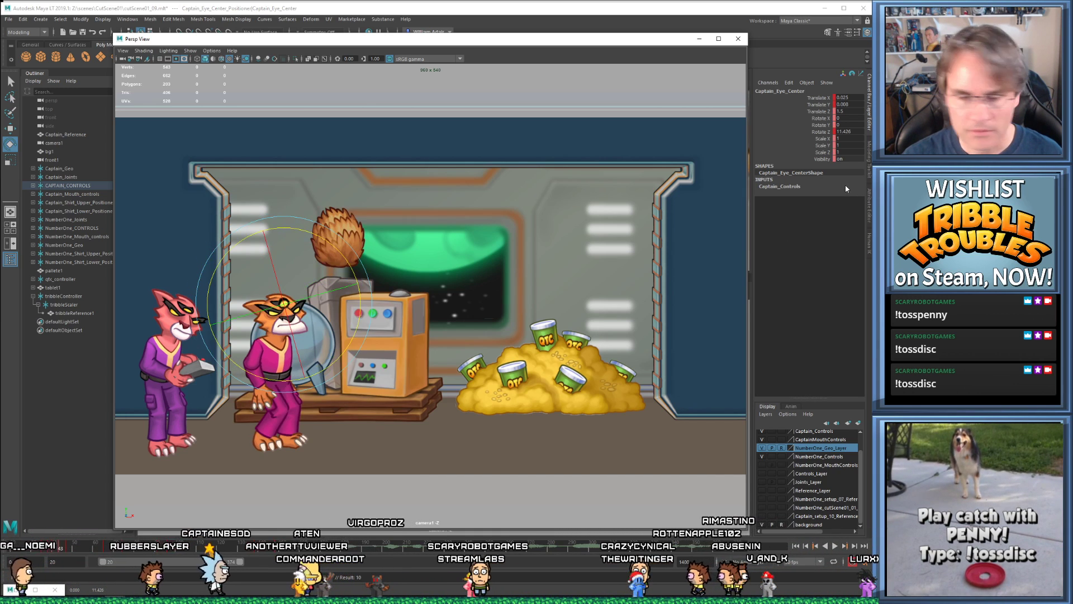
- On frame 47, reset the center eye control's Translate X, Translate Y and all rotations to 0, keeping Translate Z at 1.5
key("alt+period")
key("alt+period")
key("alt+period")
key("alt+period")
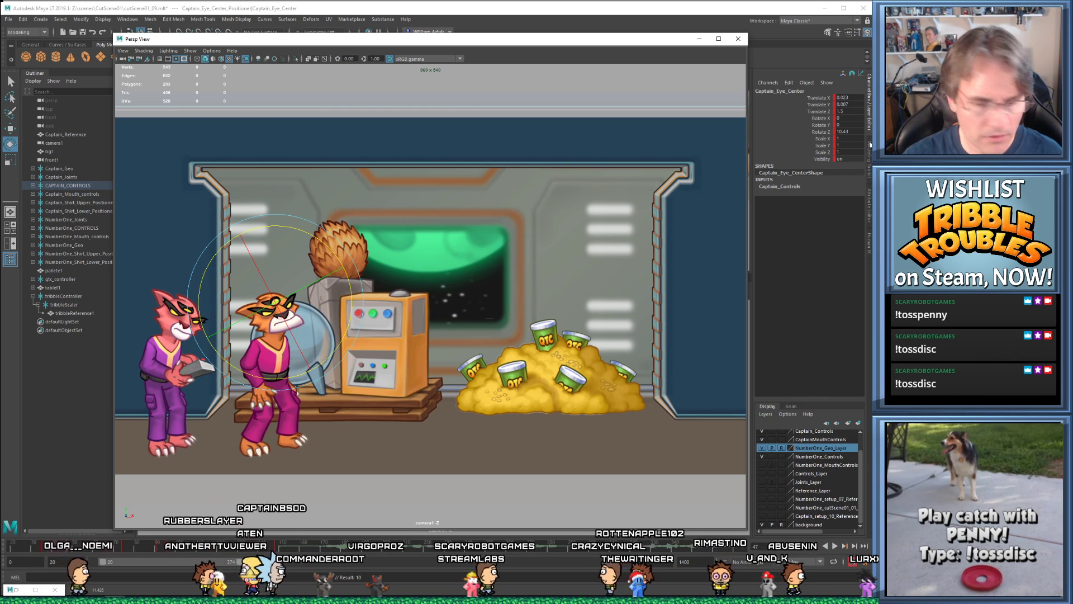
left_click_drag(847, 97, 849, 106)
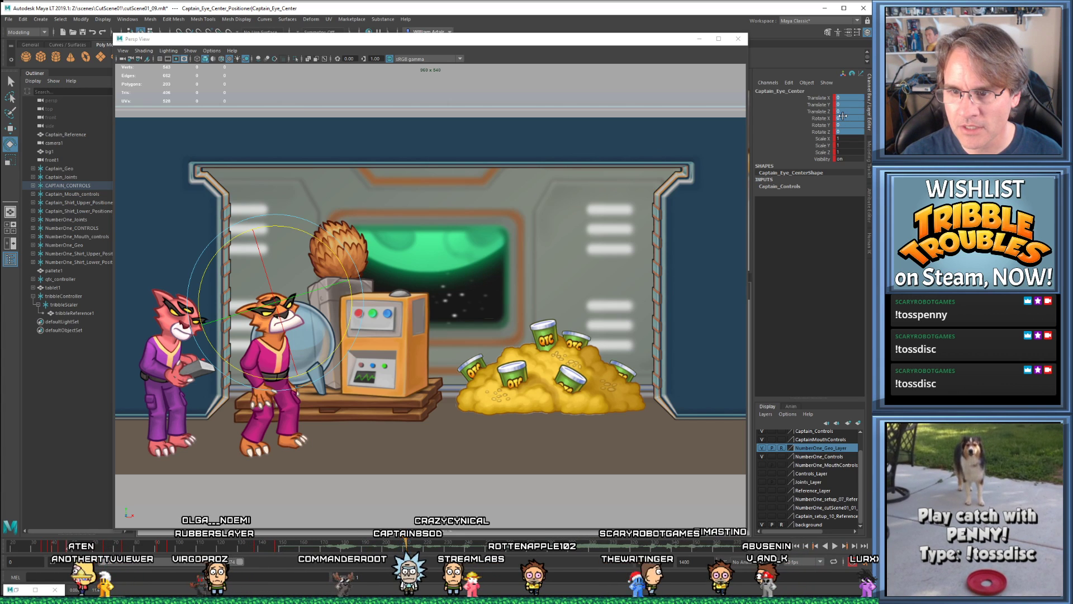
left_click(820, 112)
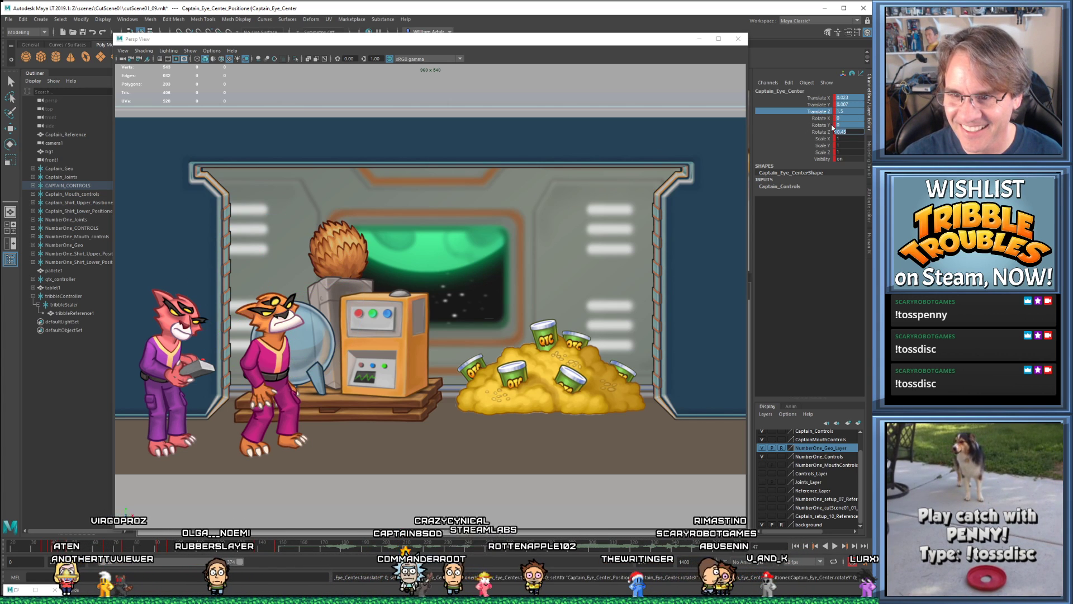
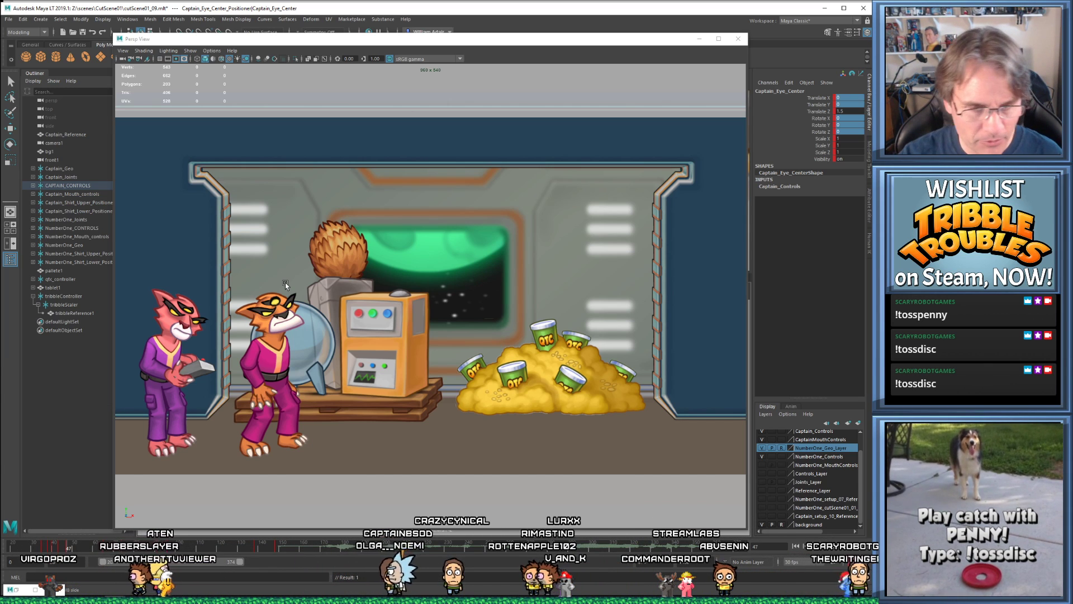
- Play back the center-eye animation, then put away the separate Persp View window and frame the Captain's face closely
key("alt+v")
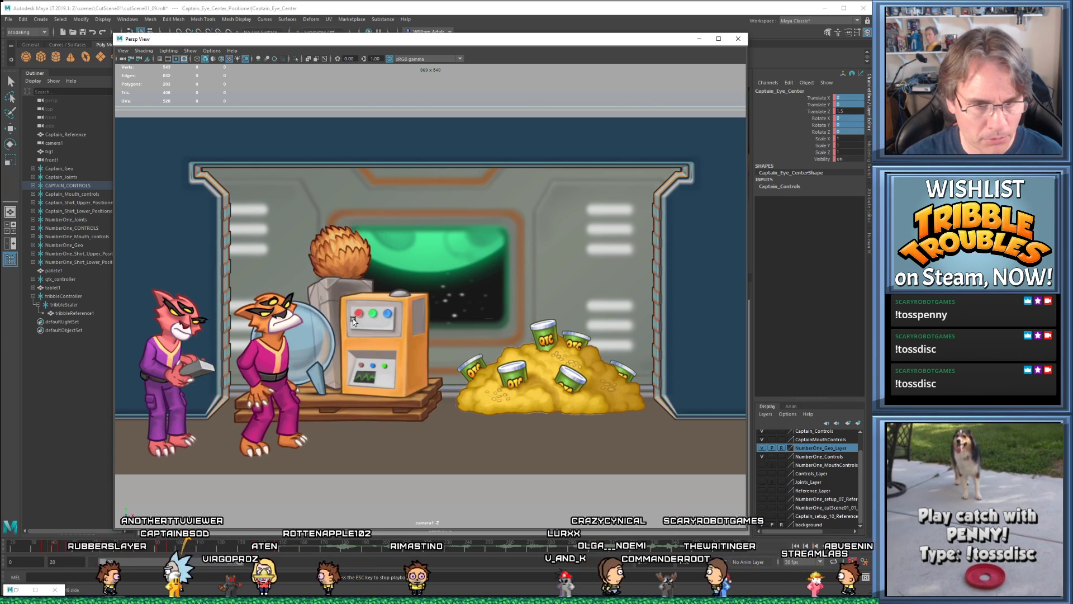
left_click(699, 40)
middle_click_drag(498, 130, 440, 182, "alt")
scroll(440, 182, "up", 2)
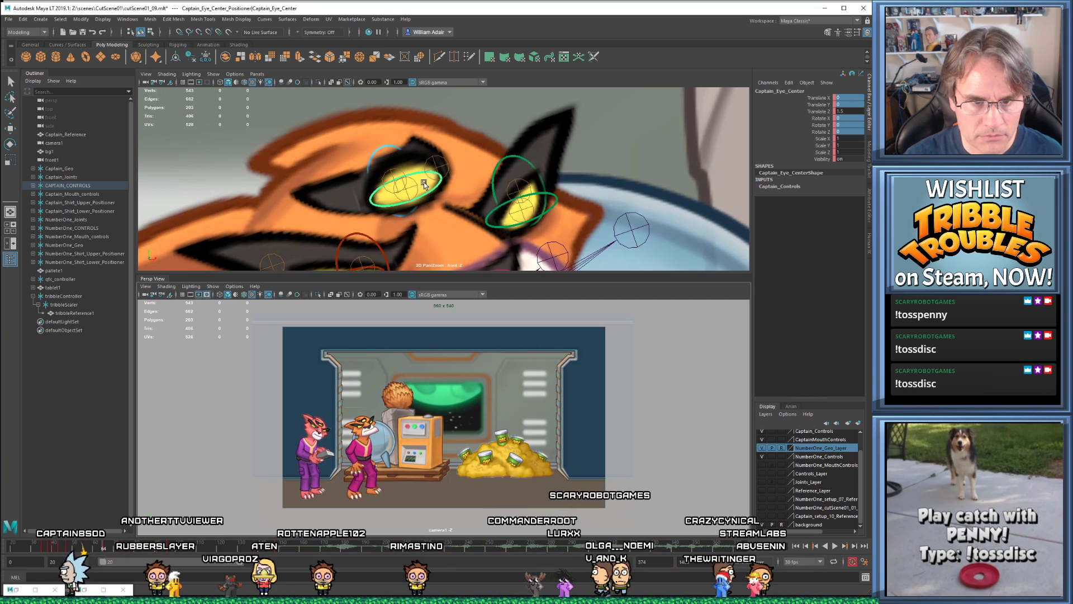
- Go to frame 35 and select the Captain's center eyebrow joint in the enlarged character view
left_click(397, 207)
key("e")
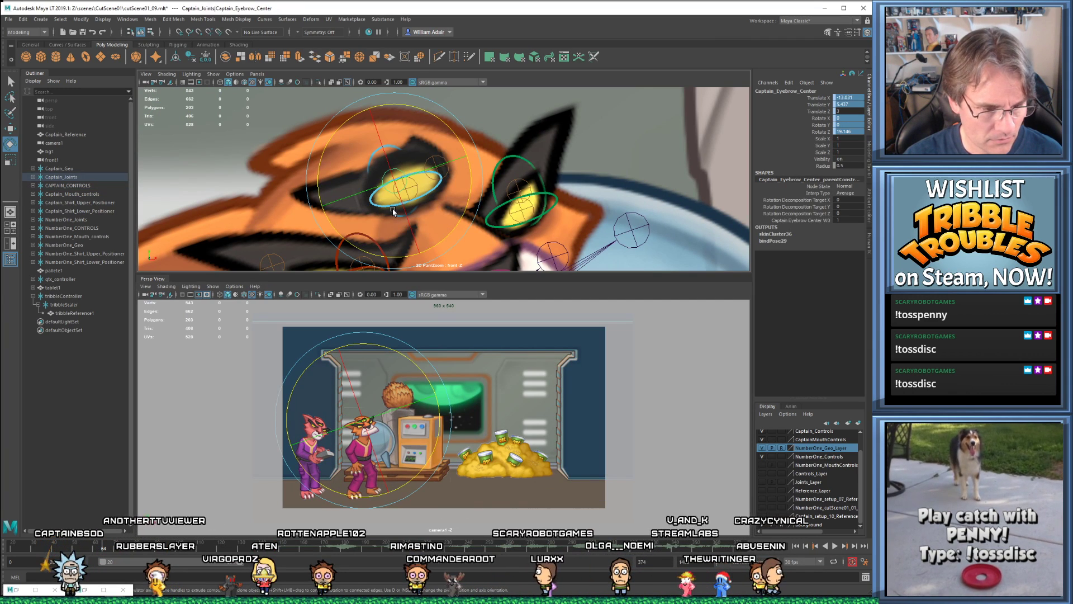
left_click(39, 543)
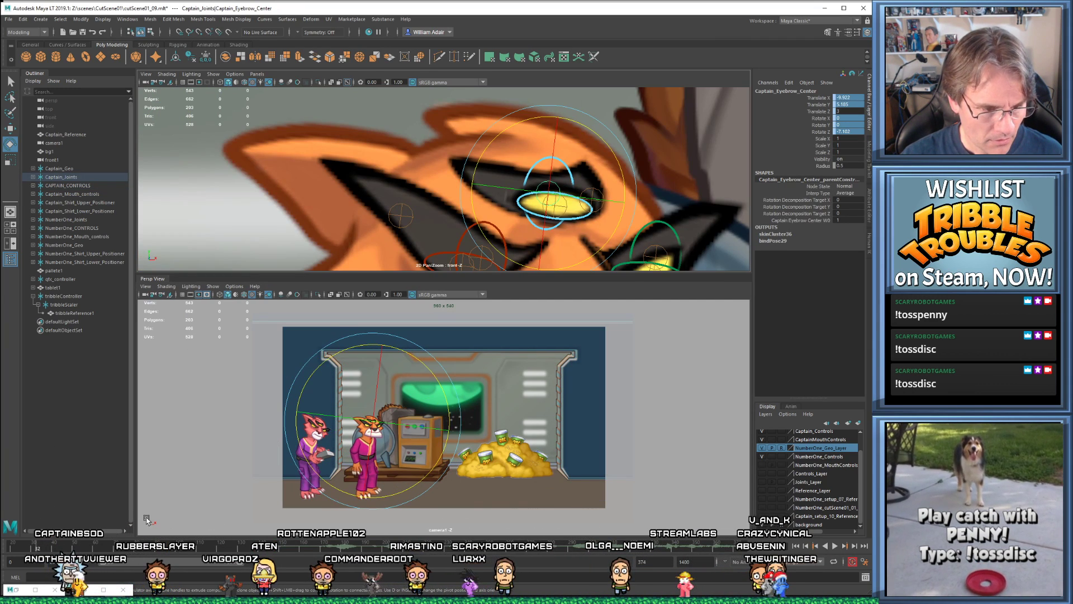
key("w")
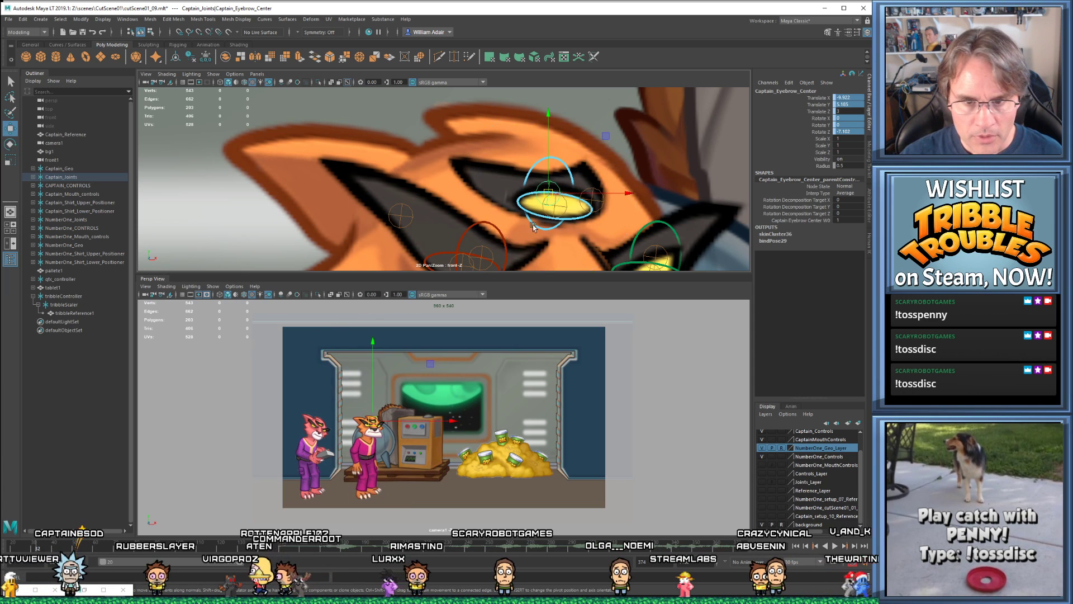
left_click(573, 220)
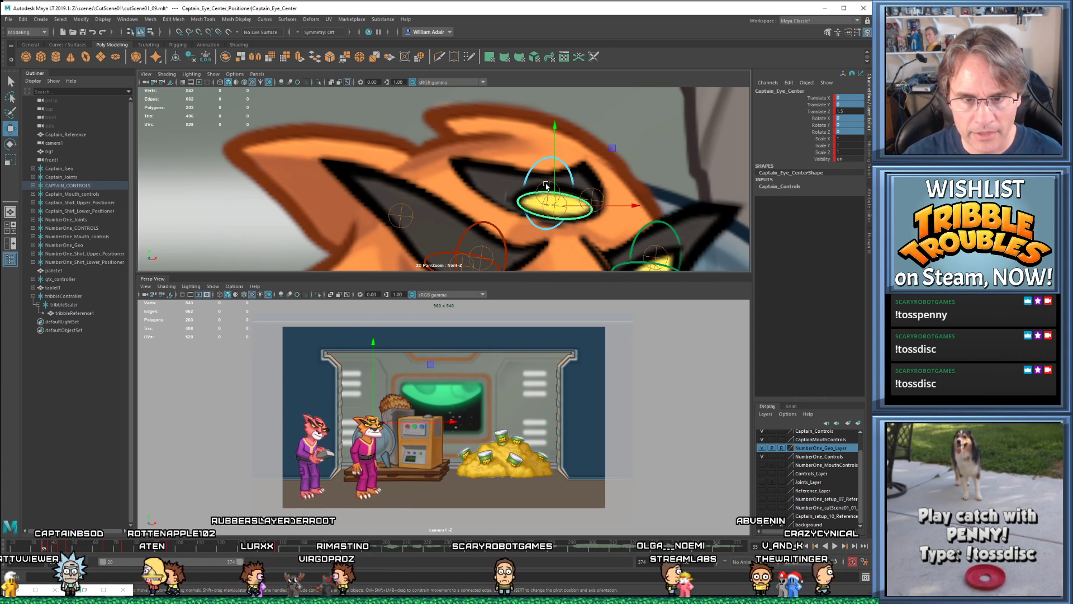
left_click(546, 184)
- Try keying all channels of the center eyebrow joint on frame 35 and check its effect on frame 38
key("s")
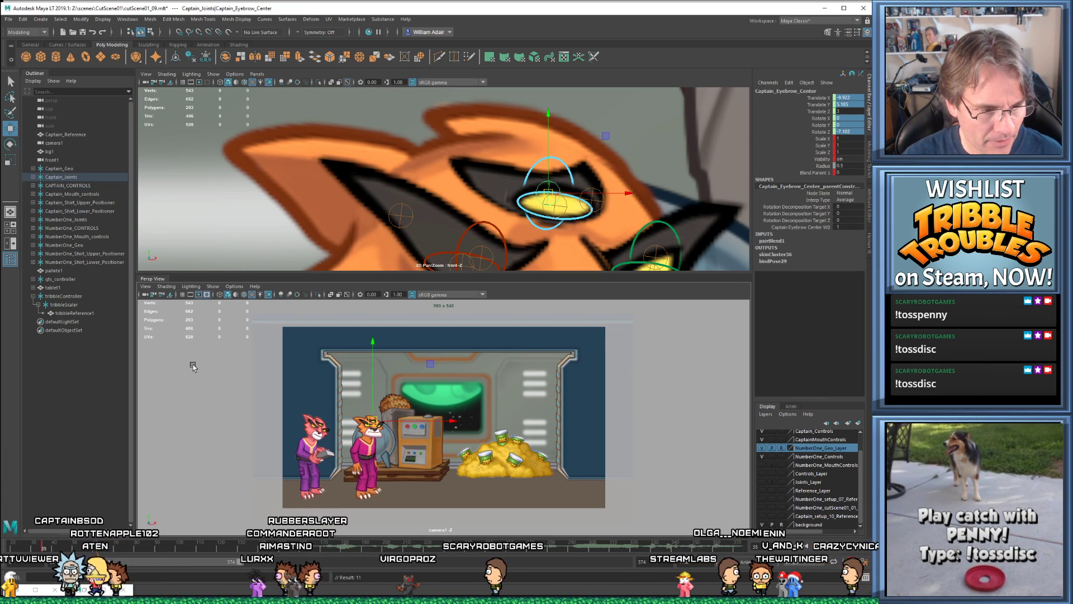
key("alt+period")
key("alt+period")
key("alt+period")
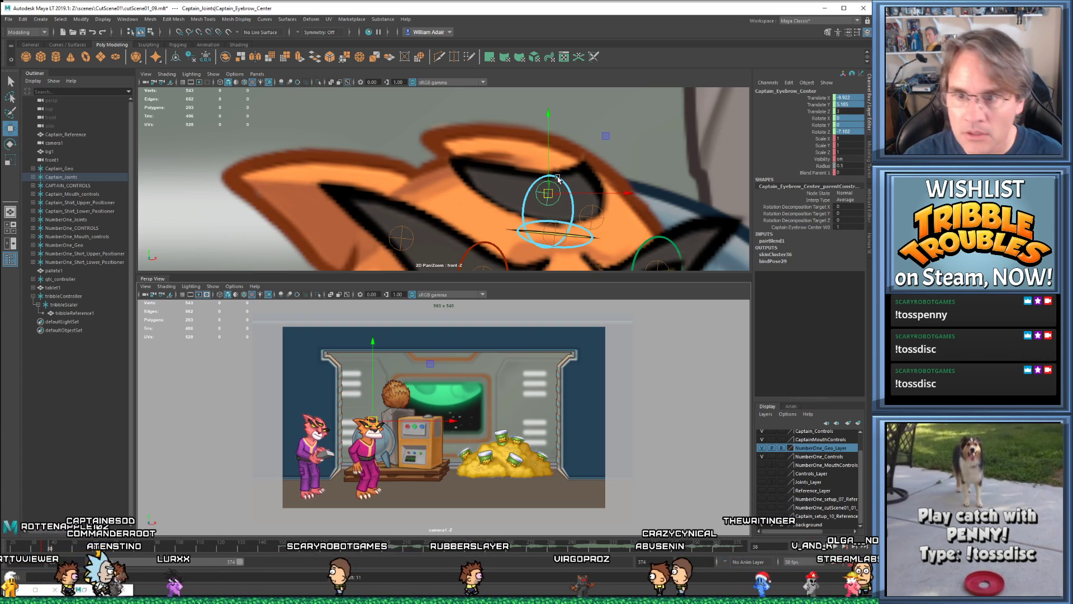
key("alt+comma")
key("alt+comma")
key("alt+comma")
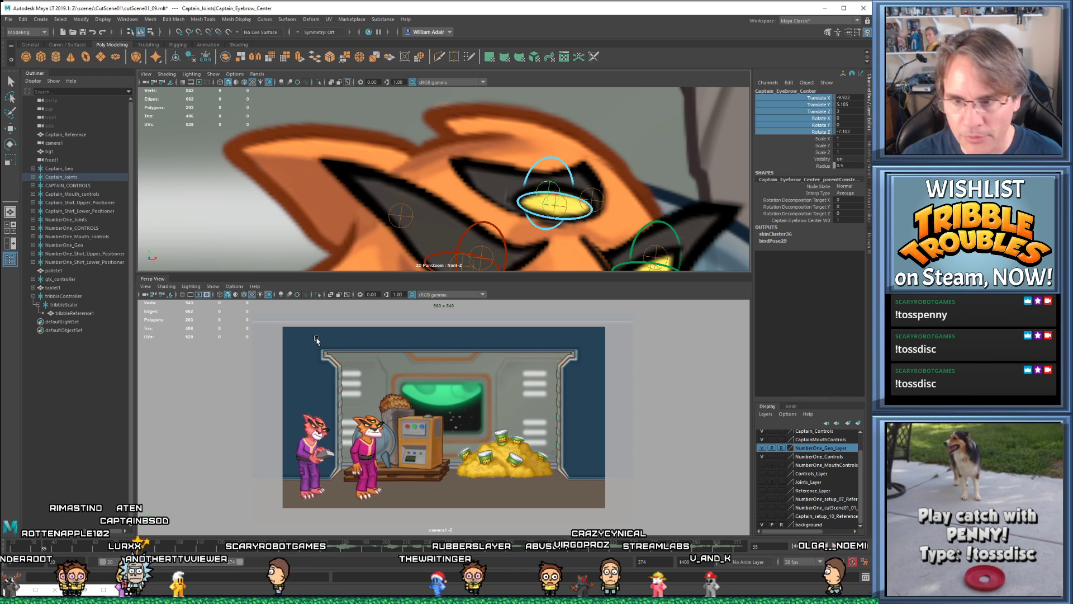
- Key the center eyebrow joint's scale on frame 35, and key the Captain's center eyebrow control on the same frame
key("shift+r")
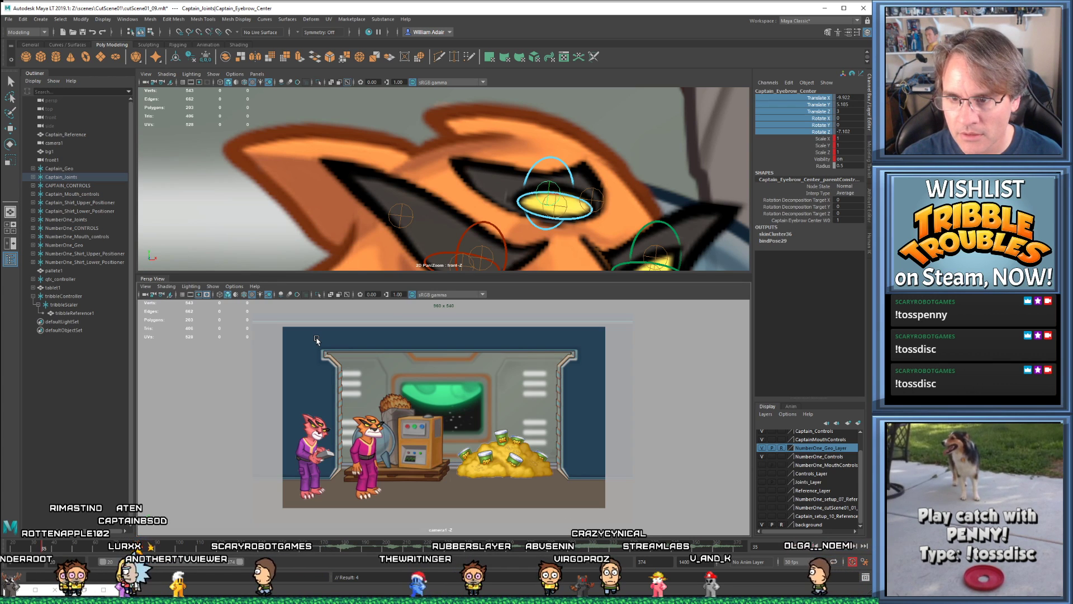
key("w")
left_click(545, 230)
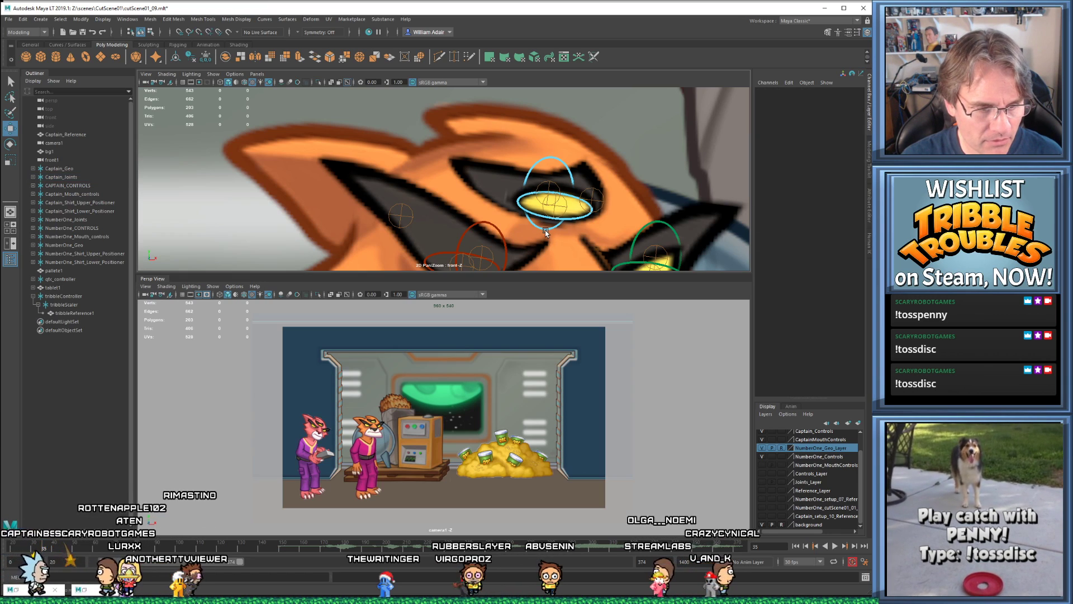
left_click(547, 230)
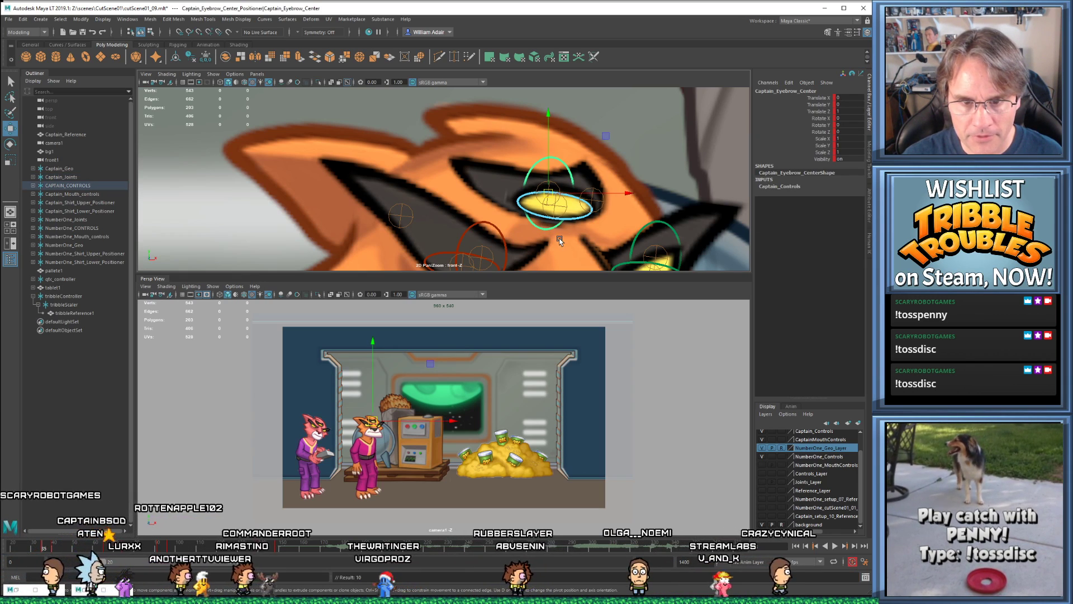
- On frame 38, lower the center eyebrow control to Translate X -0.006, Y -0.209 and tilt it to Rotate Z -15.752
key("alt+period")
key("alt+period")
key("alt+period")
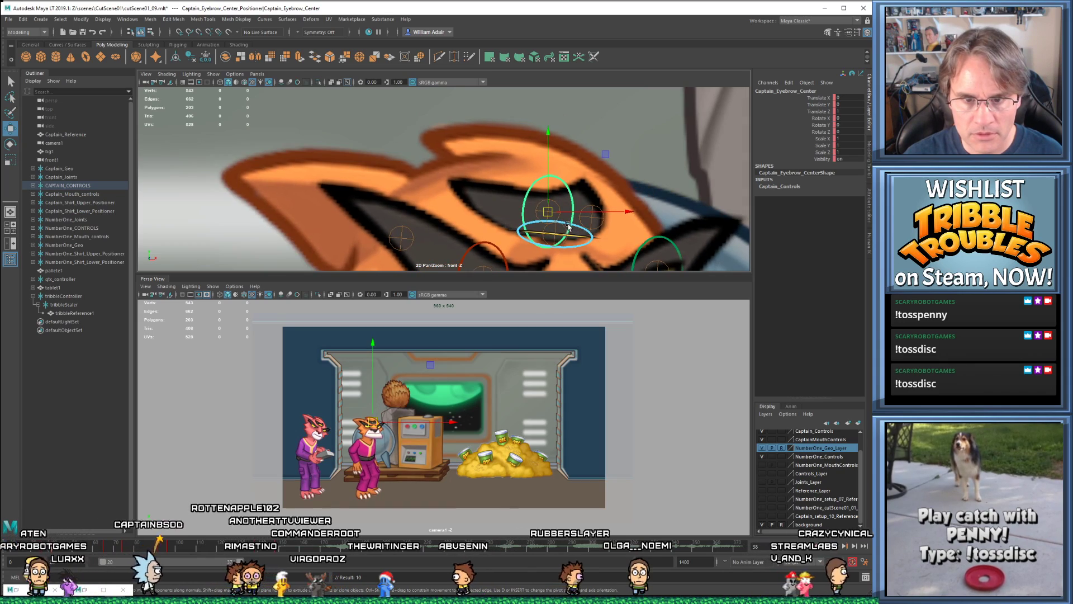
middle_click_drag(589, 208, 588, 164, "alt")
left_click_drag(546, 167, 549, 177)
key("e")
left_click_drag(603, 226, 592, 232)
key("w")
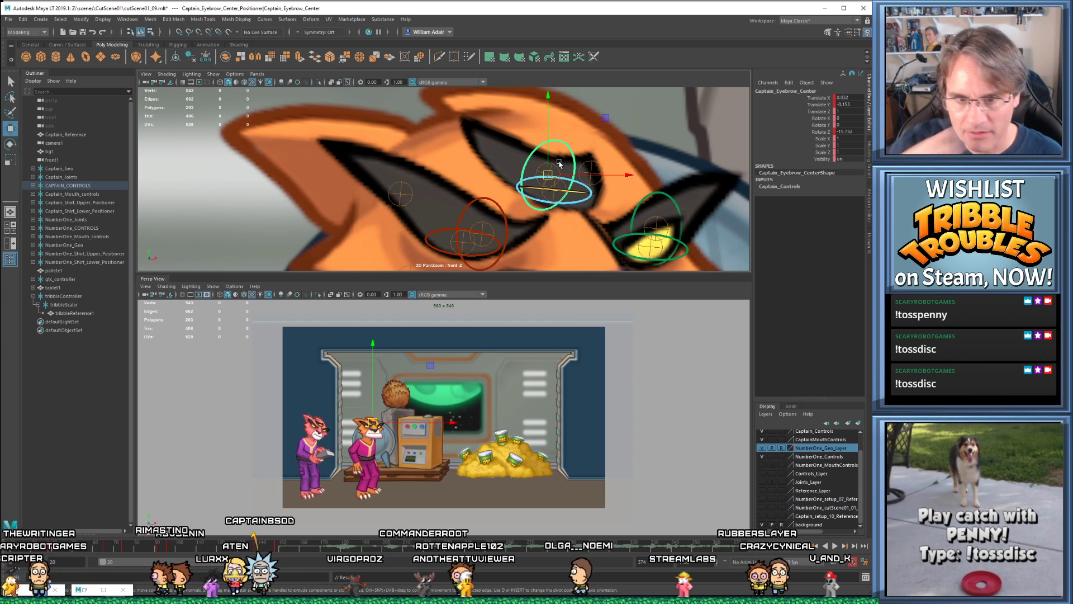
mouse_move(540, 180)
left_mouse_down()
mouse_move(545, 163)
mouse_move(543, 181)
left_mouse_up()
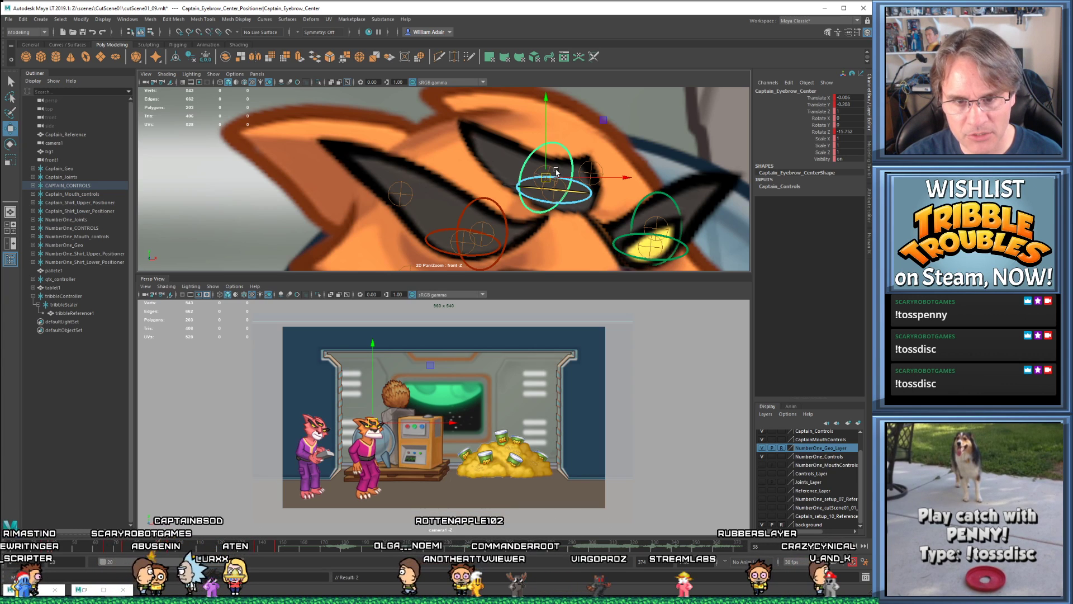
- Compare the lowered eyebrow with the preceding frame and key the same pose on frame 40
key("alt+comma")
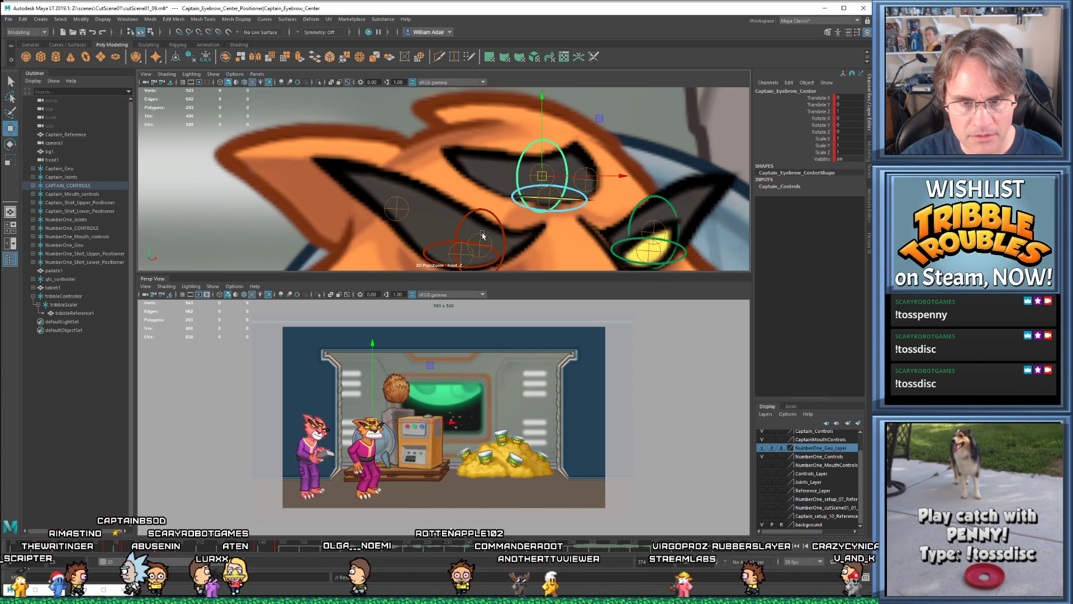
key("alt+period")
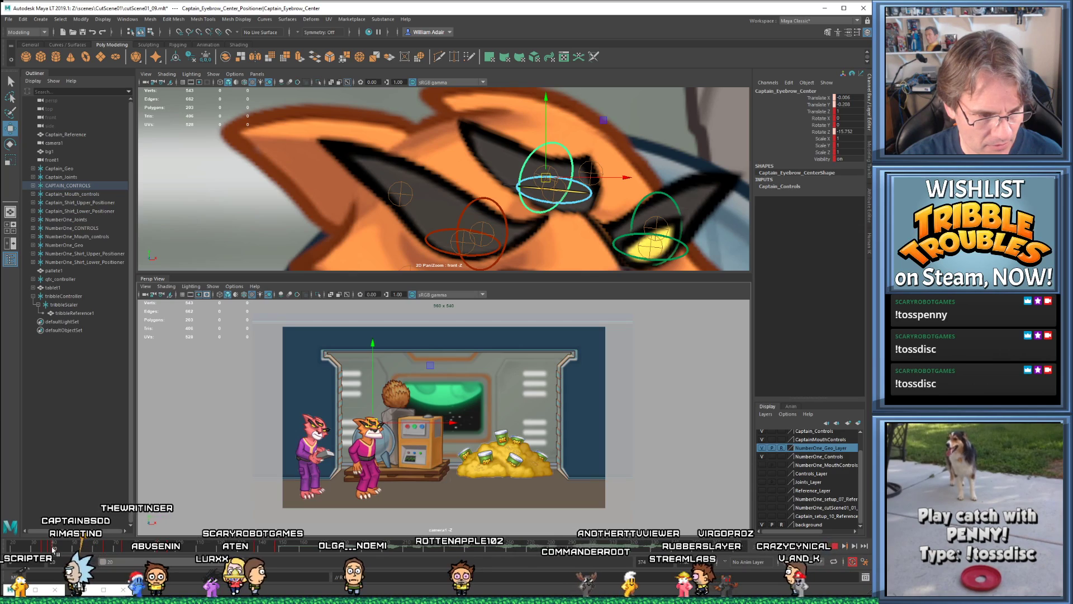
key("s")
- On frame 43, rotate the center eyebrow control to Rotate Z 7.905 and raise it to Translate X -0.026, Y 0.023
key("alt+period")
key("alt+period")
key("alt+period")
key("alt+period")
key("alt+period")
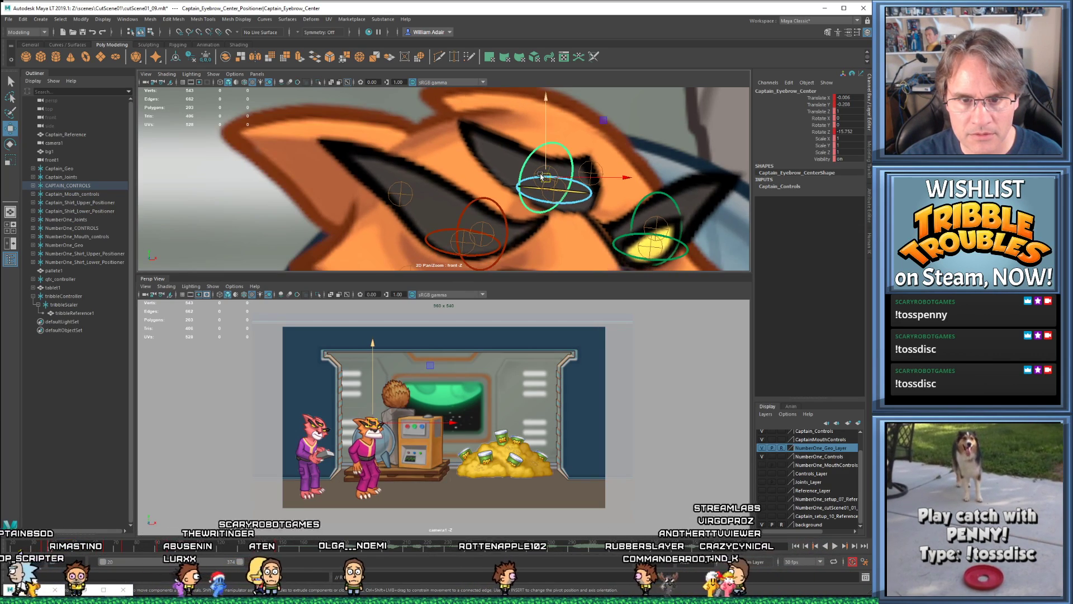
key("alt+period")
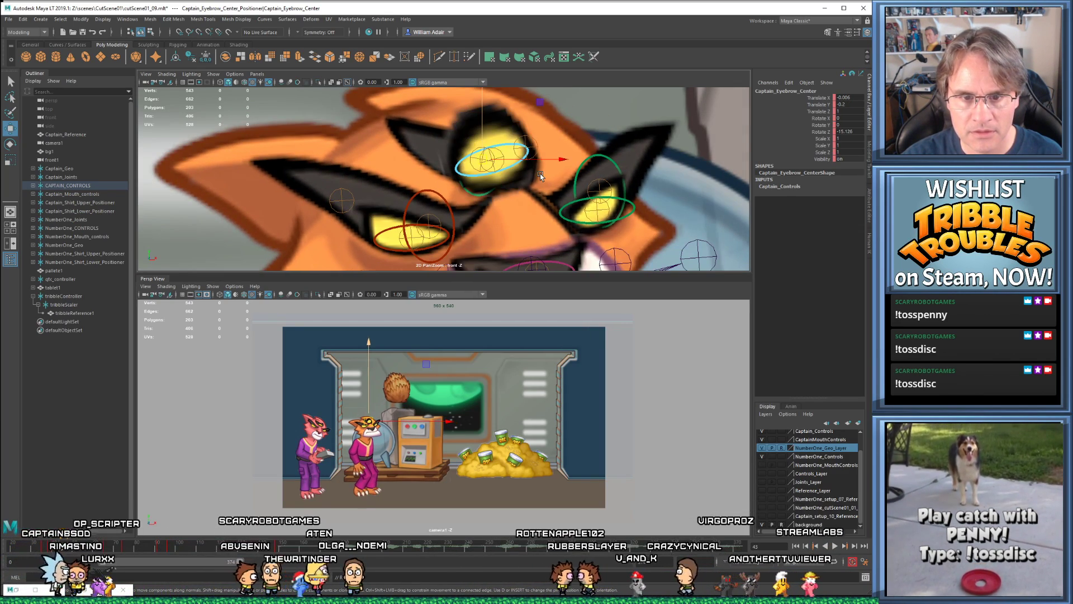
scroll(531, 187, "down", 5)
key("e")
left_click_drag(526, 214, 537, 185)
key("w")
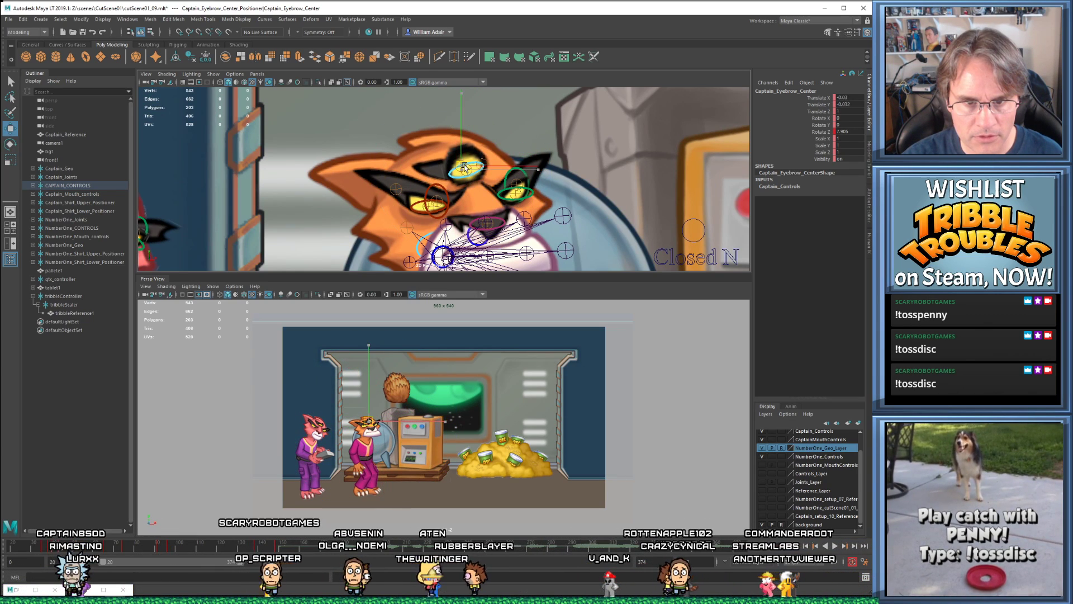
left_click_drag(465, 166, 468, 167)
- Step between the closed eyebrow pose and frame 43 to check the eyebrow's transition
key("alt+comma")
key("alt+comma")
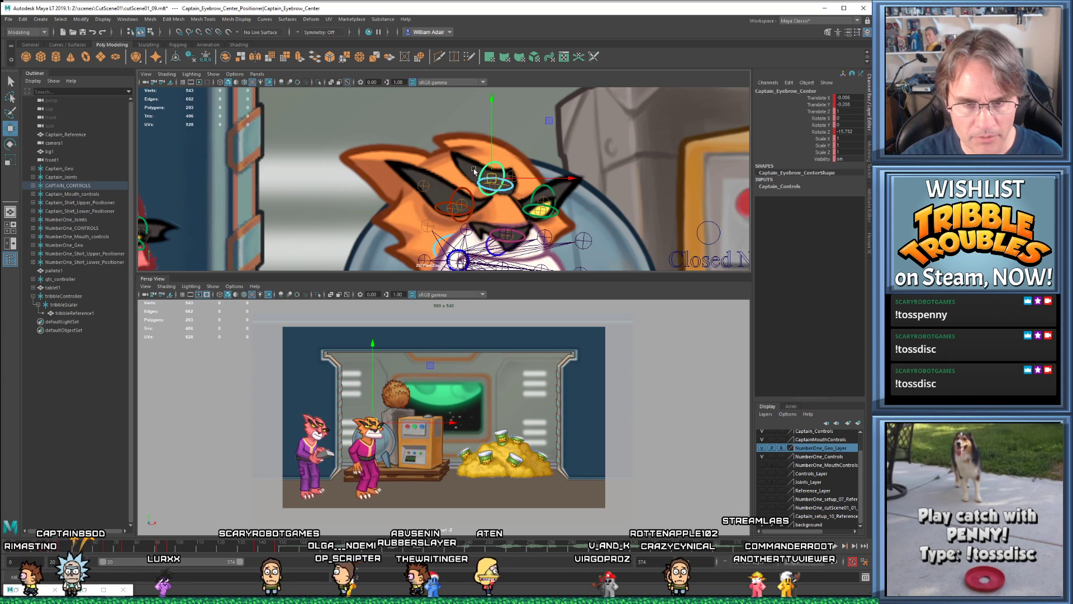
key("alt+period")
key("alt+period")
key("alt+comma")
key("alt+comma")
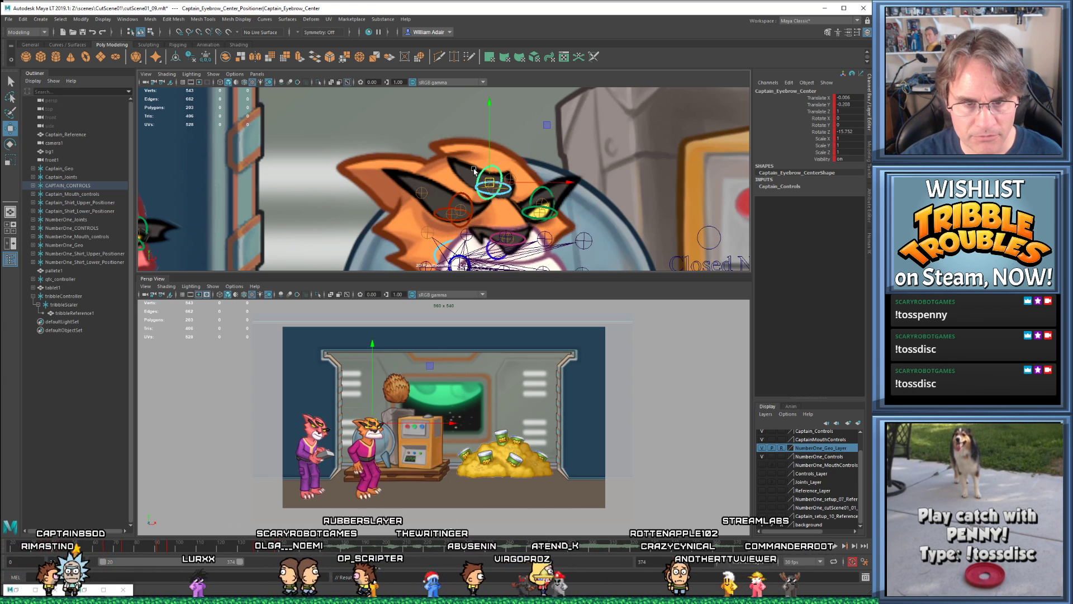
key("alt+period")
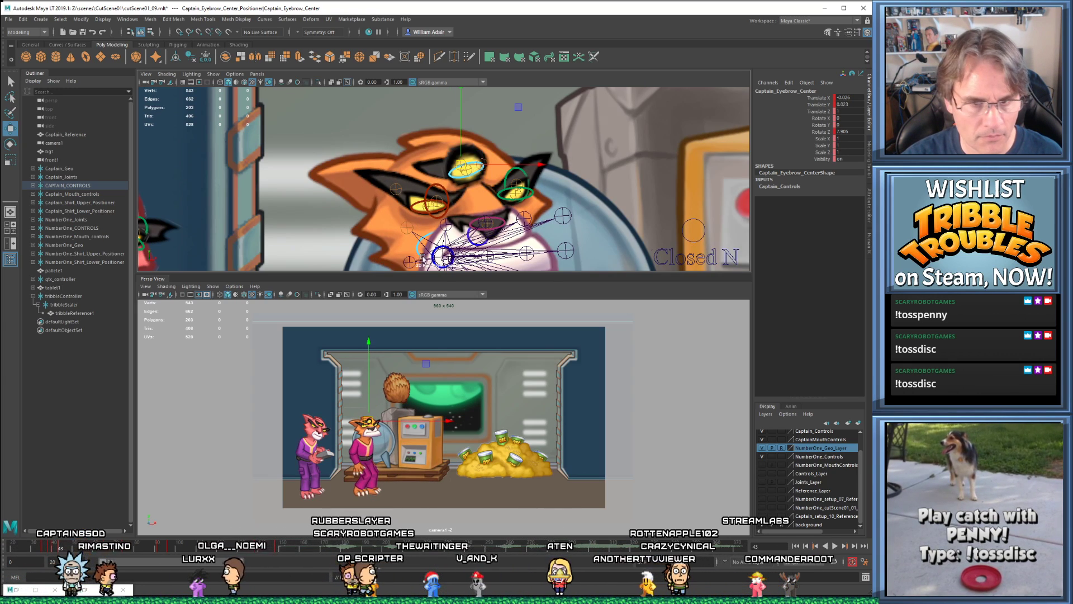
- Advance to frame 47 and select the Captain's center eye control in a closer view of the face
key("alt+period")
key("alt+period")
key("alt+period")
key("alt+period")
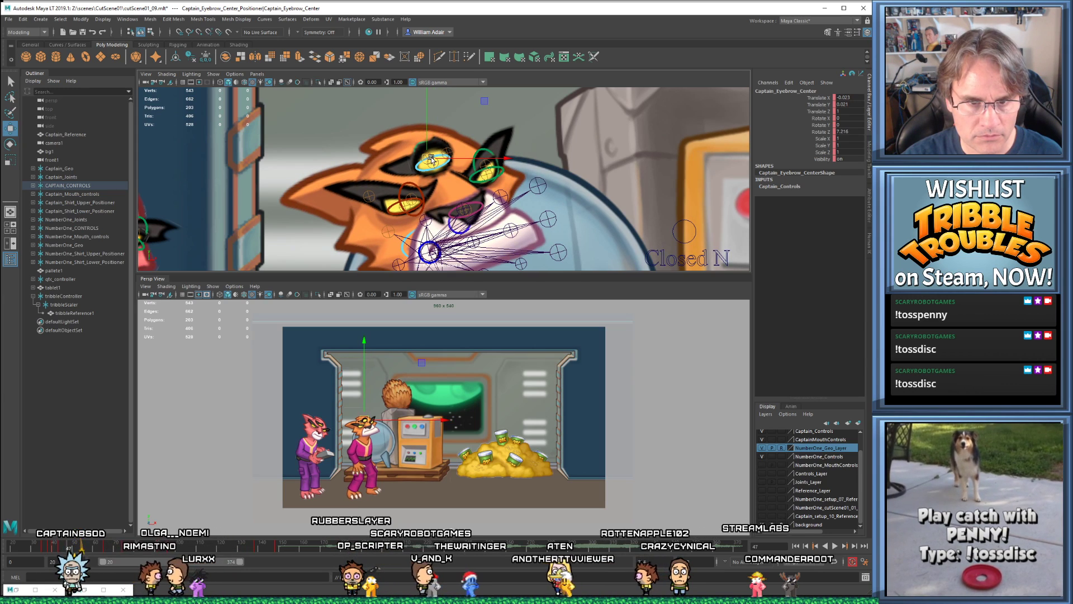
scroll(448, 153, "up", 2)
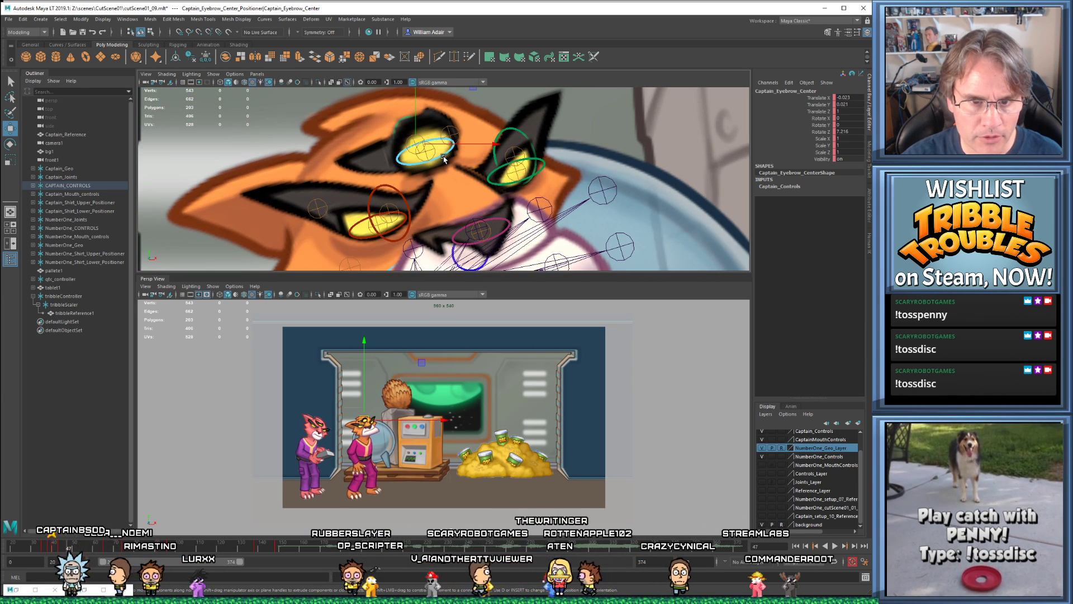
left_click(444, 158)
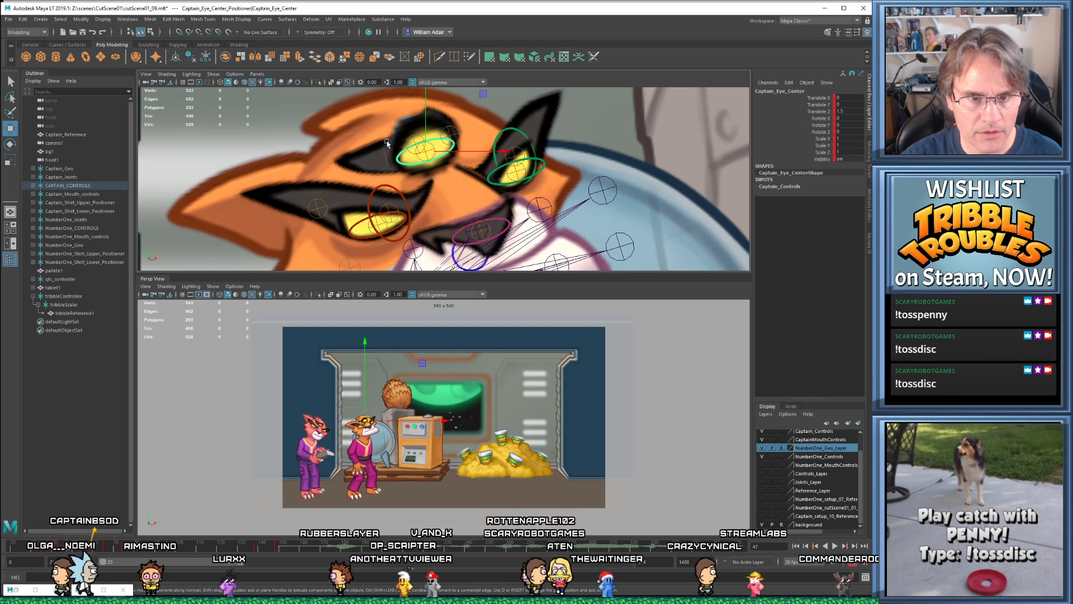
- Move the captain's centre eyebrow control at frame 47 to about X -0.016, Y 0.007
key("comma")
key("comma")
key("comma")
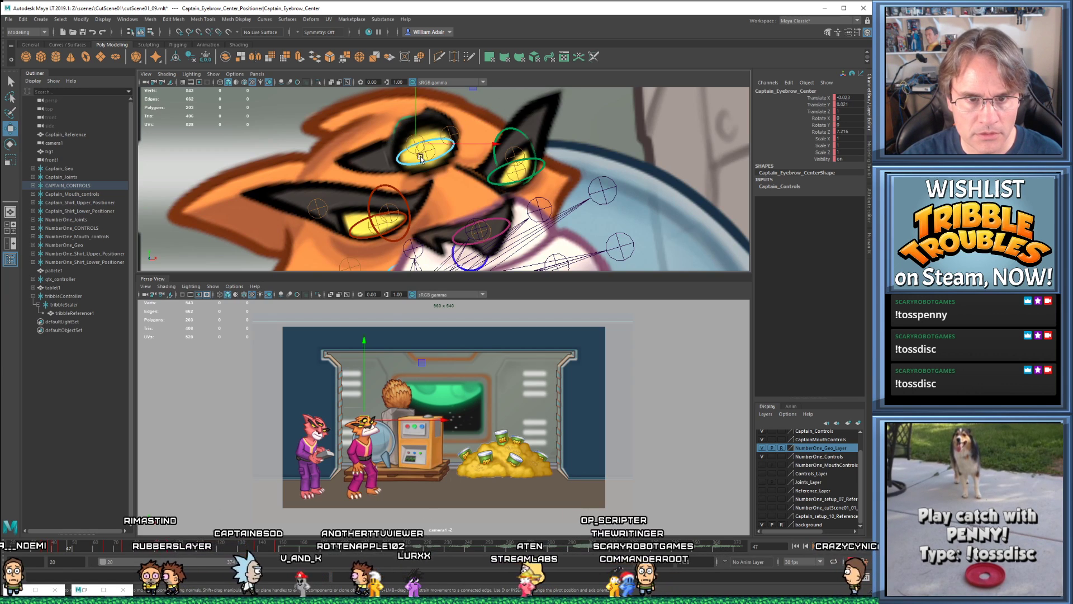
left_click_drag(421, 158, 419, 148)
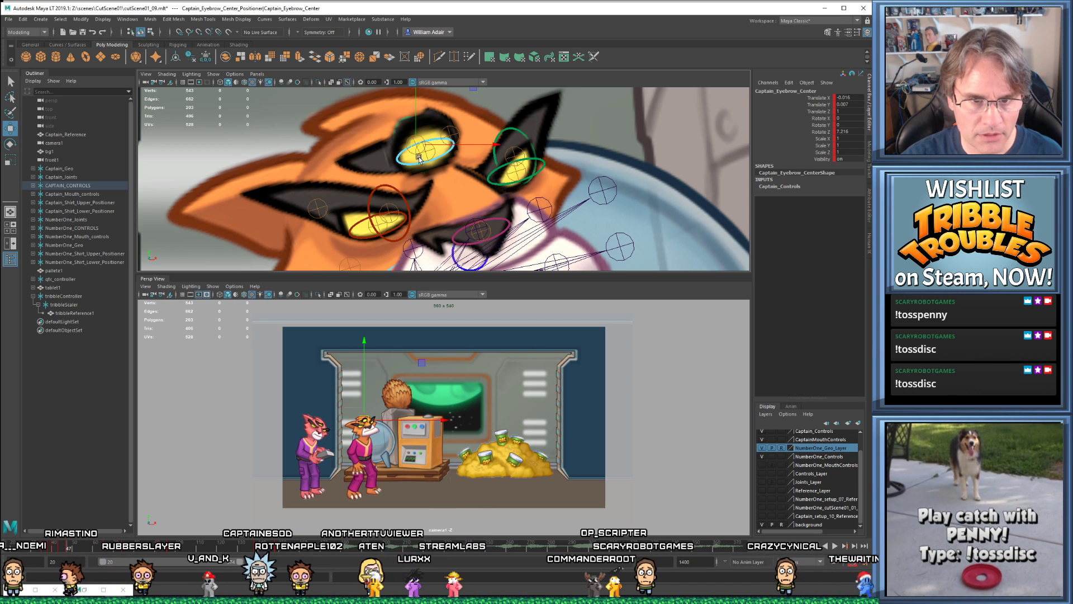
- Scale the captain's centre eyebrow joint at frame 38 to about 1.094 in X and 0.64 in Y
left_click(412, 155)
key("comma")
key("comma")
key("comma")
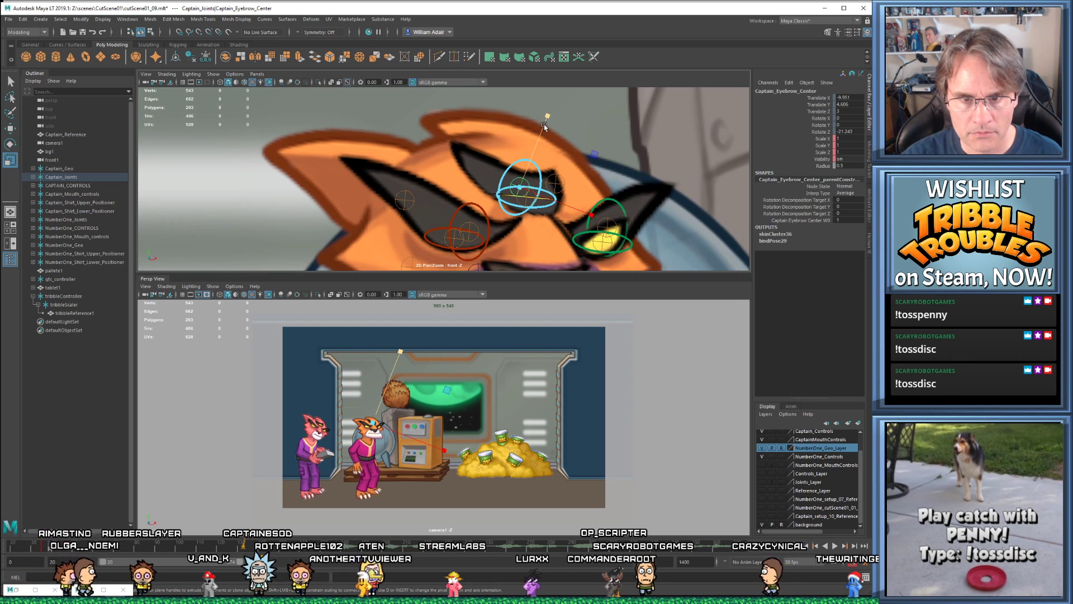
left_click_drag(545, 124, 535, 142)
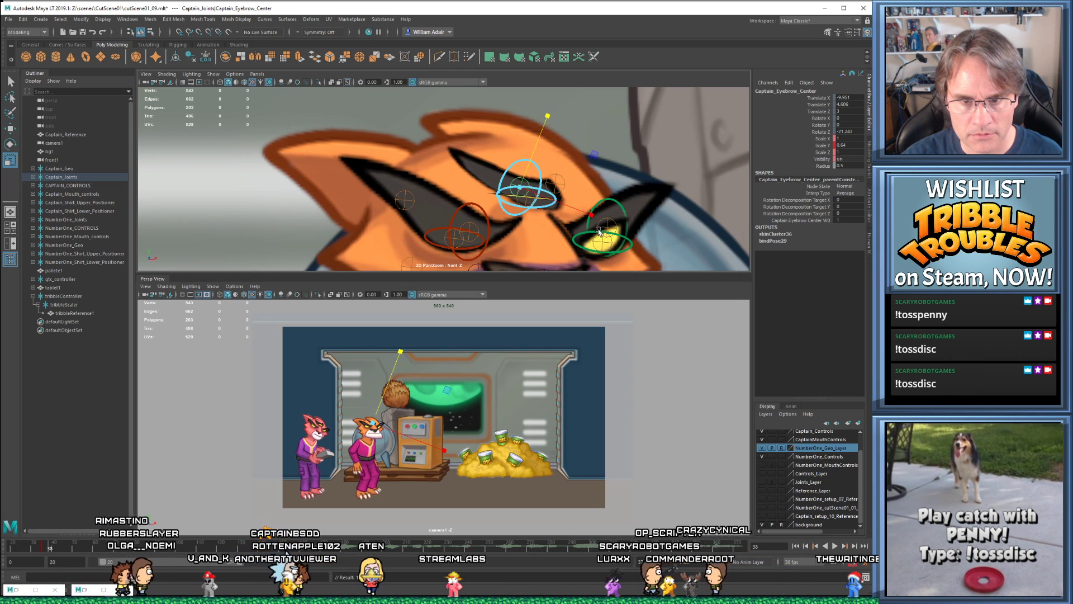
left_click_drag(591, 214, 599, 220)
- Compare the captain's eyebrow shape on the keyframes just before and after frame 38
key("comma")
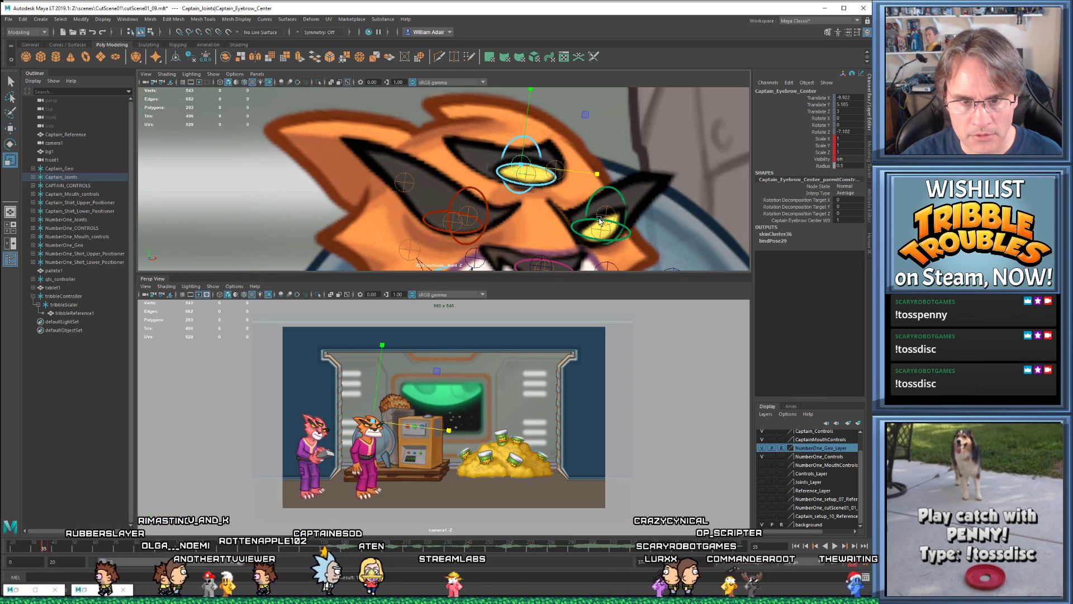
key("period")
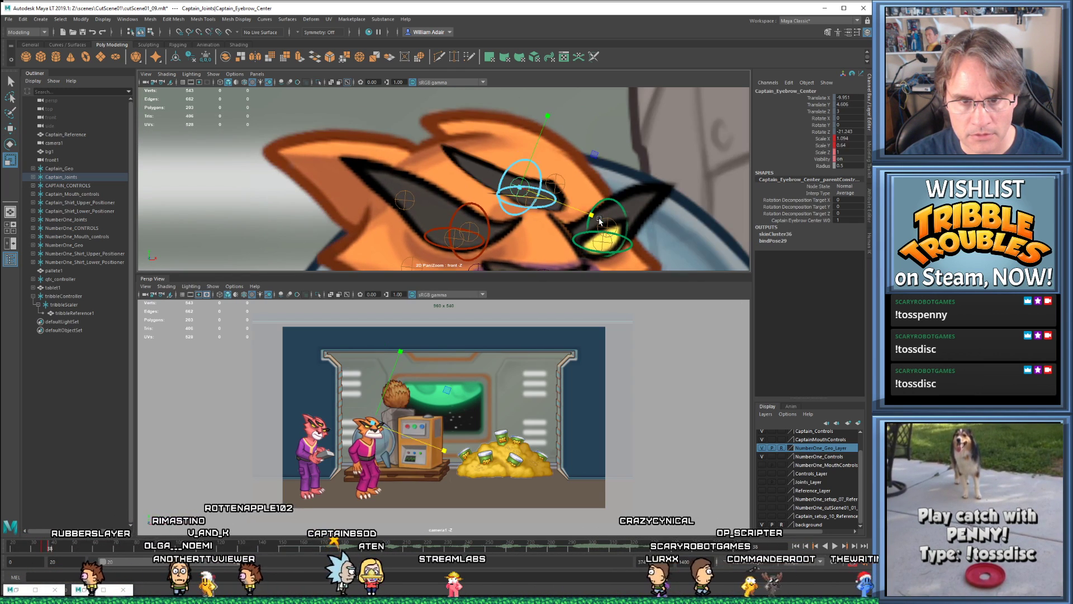
key("period")
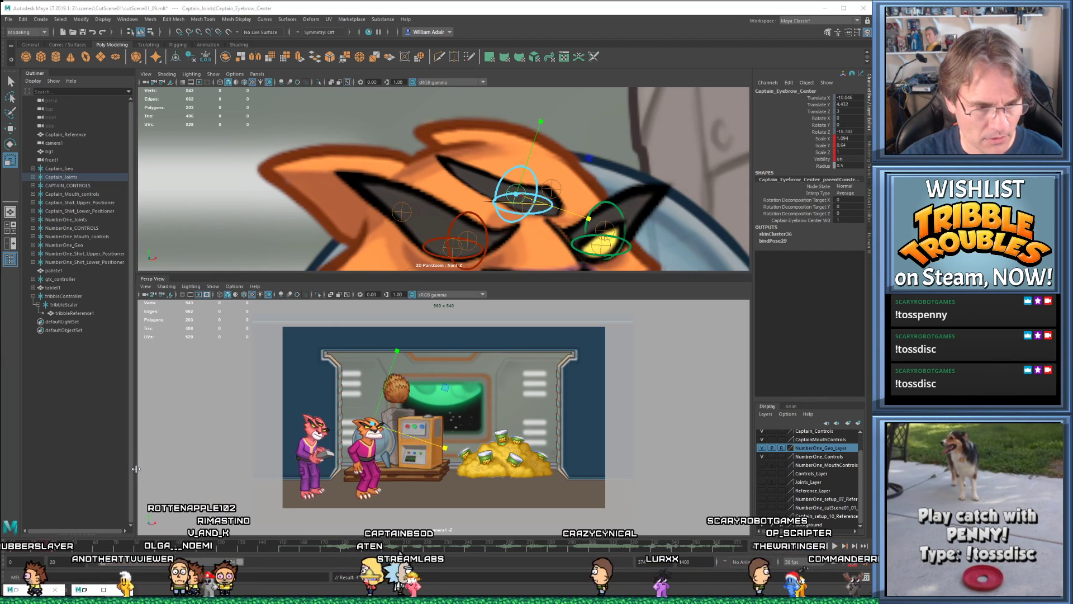
key("comma")
key("period")
key("comma")
key("comma")
key("period")
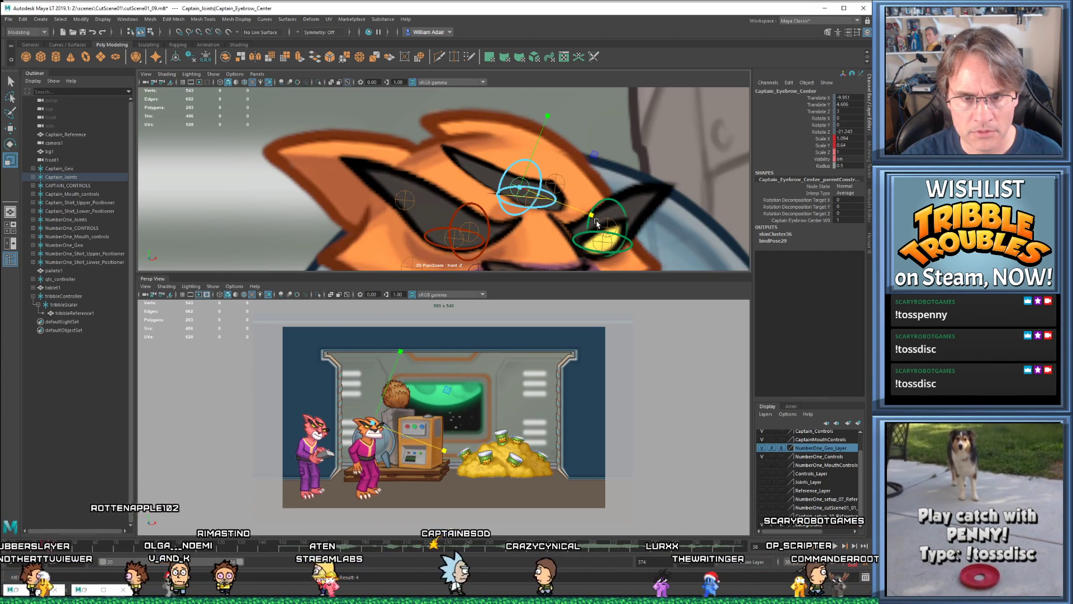
- Stretch the captain's centre eyebrow joint at frame 43 to a Y scale of about 1.564
key("period")
key("period")
key("period")
key("period")
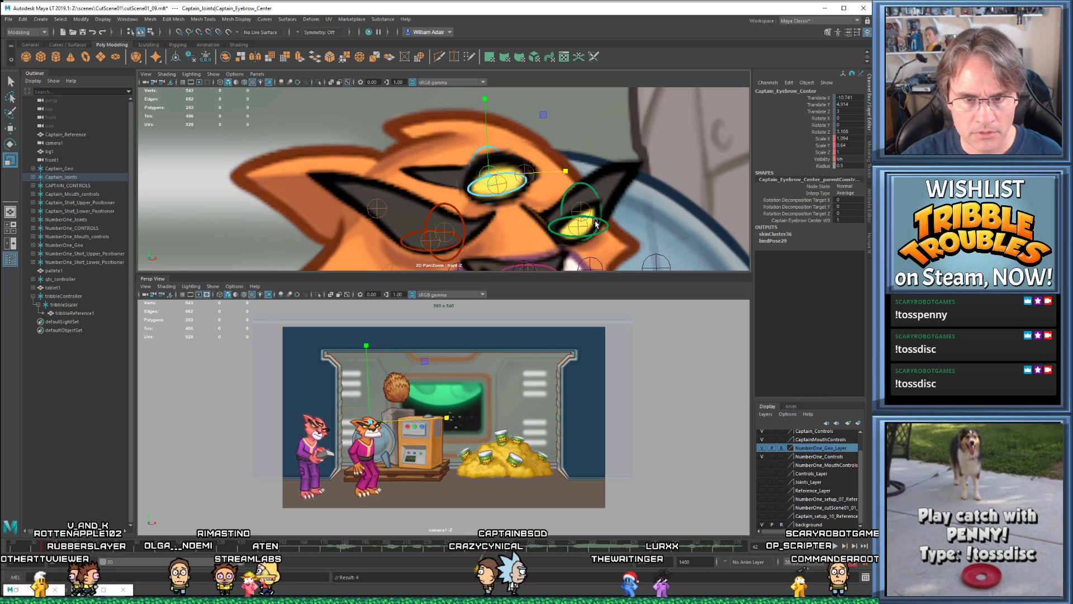
key("period")
left_click_drag(479, 132, 448, 38)
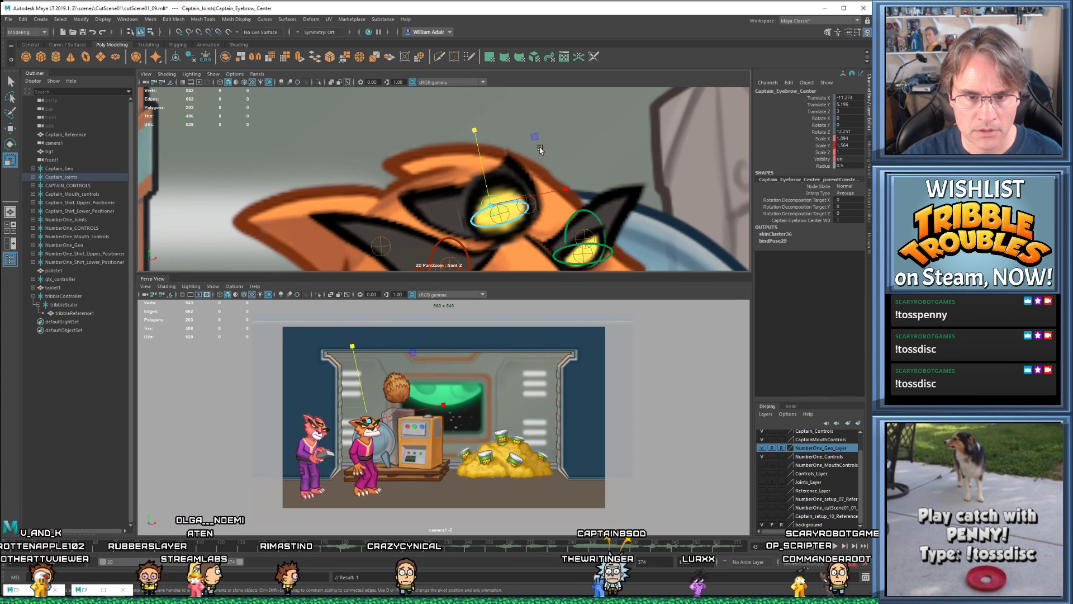
- Examine how the captain's centre eye and eyebrow fit together across frames 44 to 50
scroll(540, 149, "down", 2)
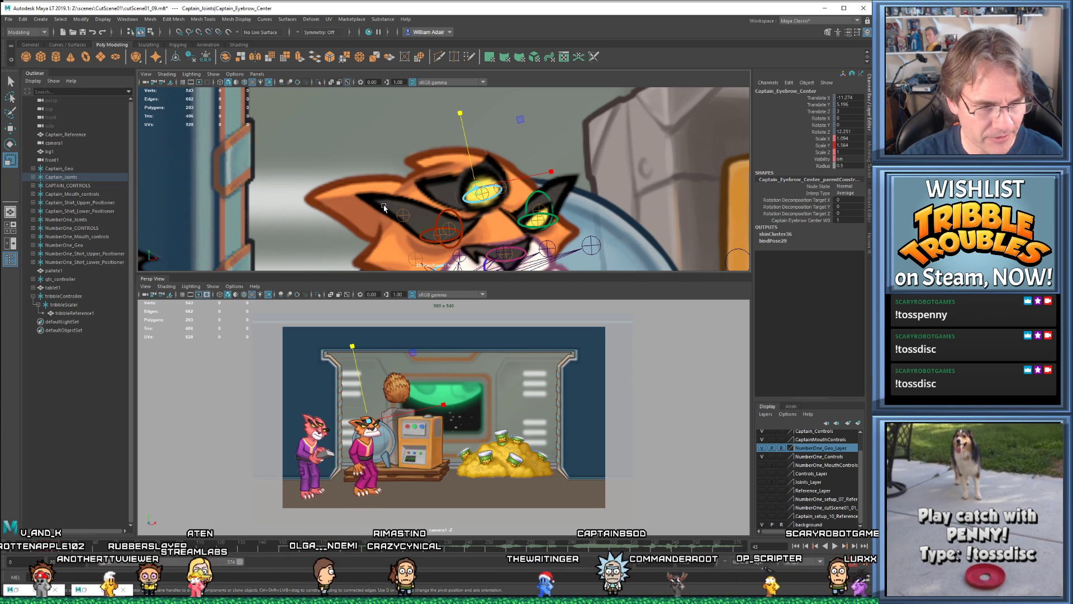
key("alt+period")
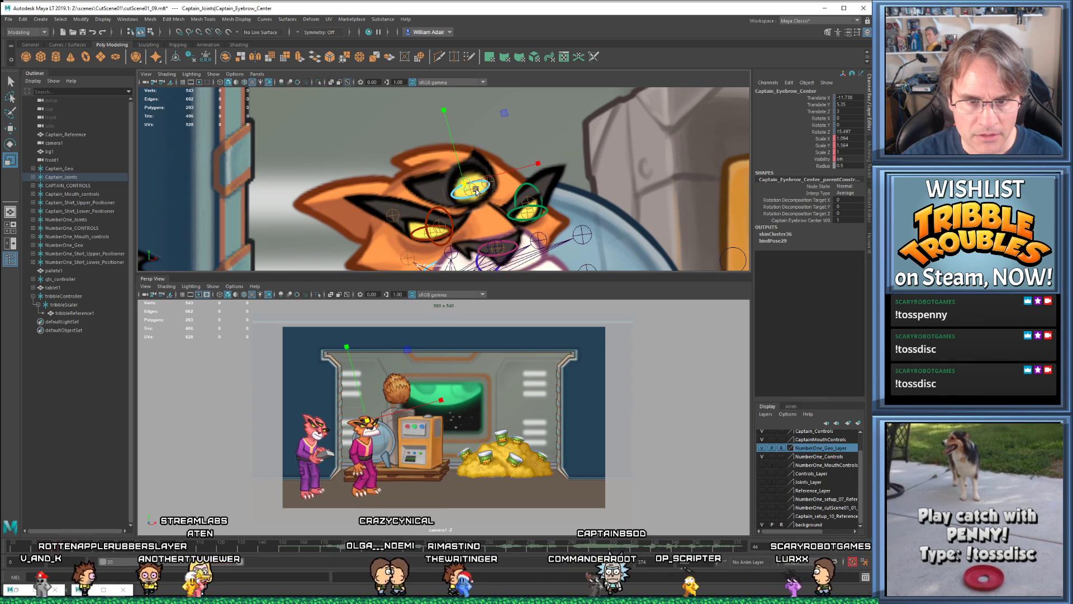
left_click(473, 193)
scroll(475, 194, "up", 2)
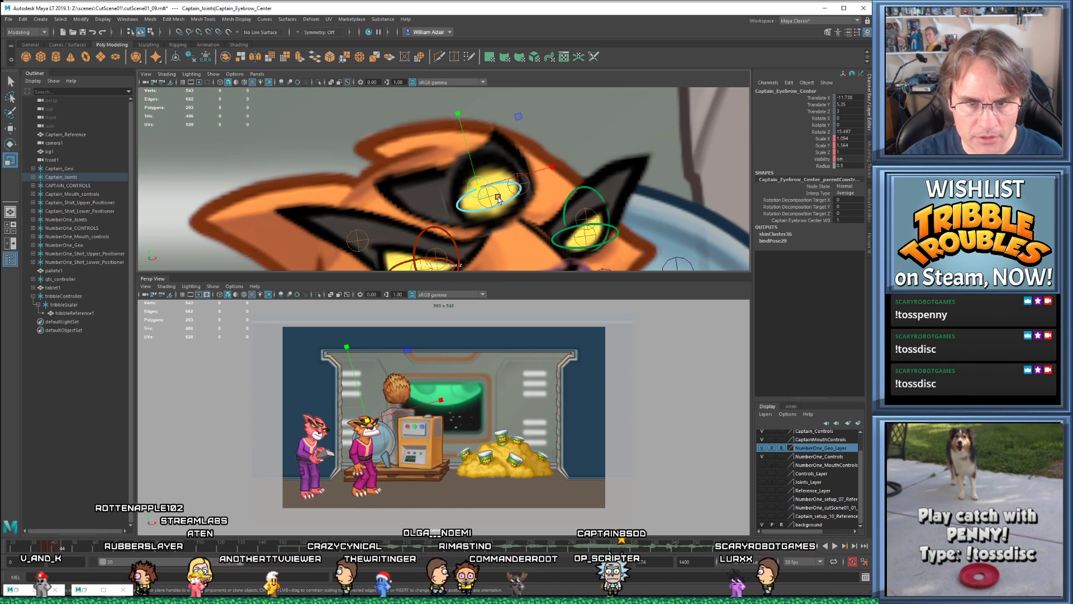
key("period")
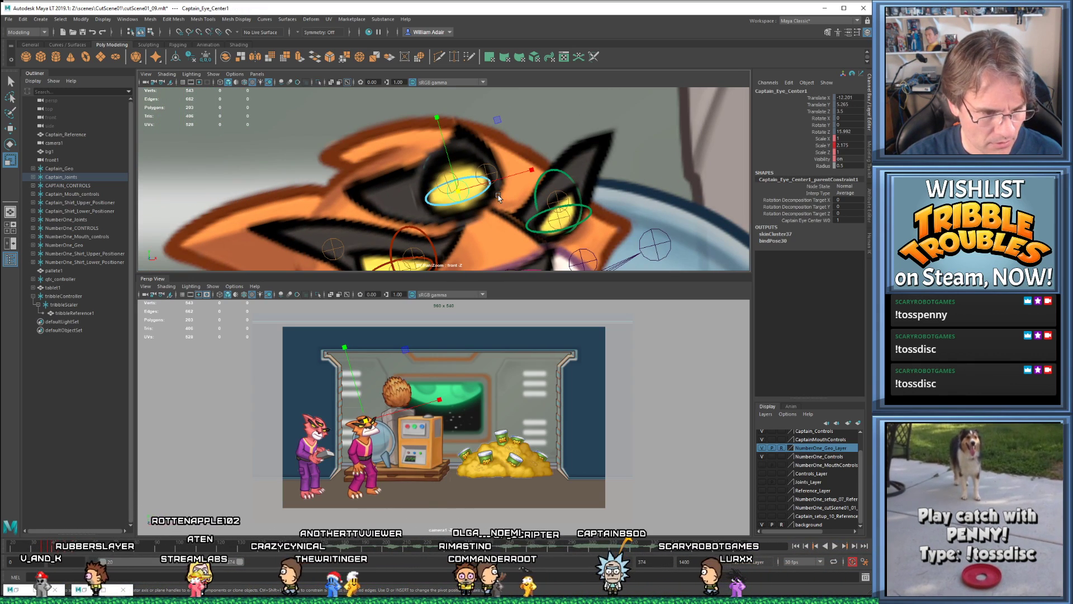
key("comma")
key("period")
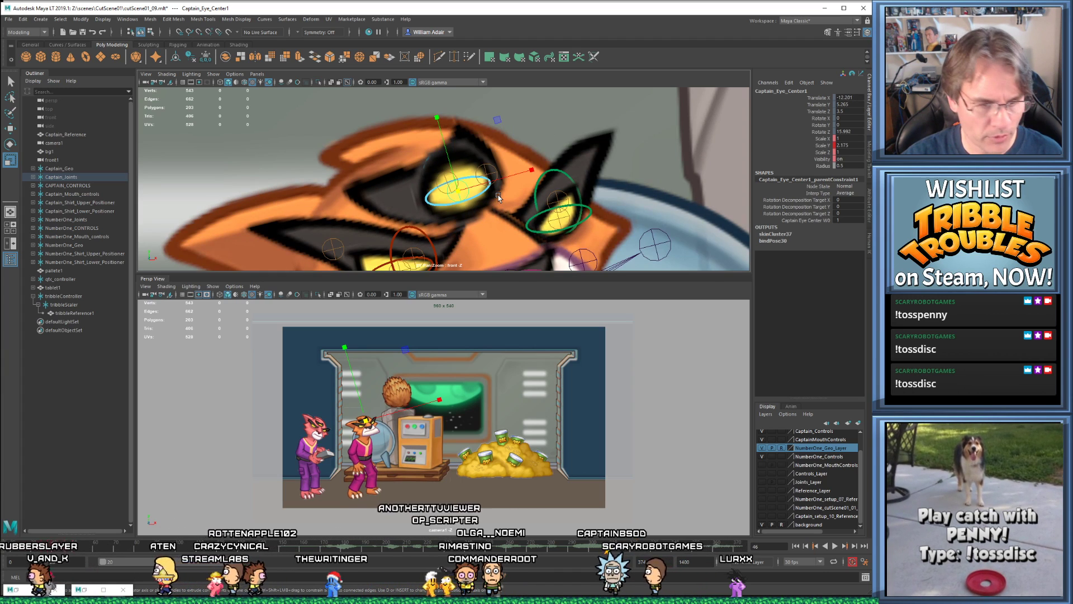
key("period")
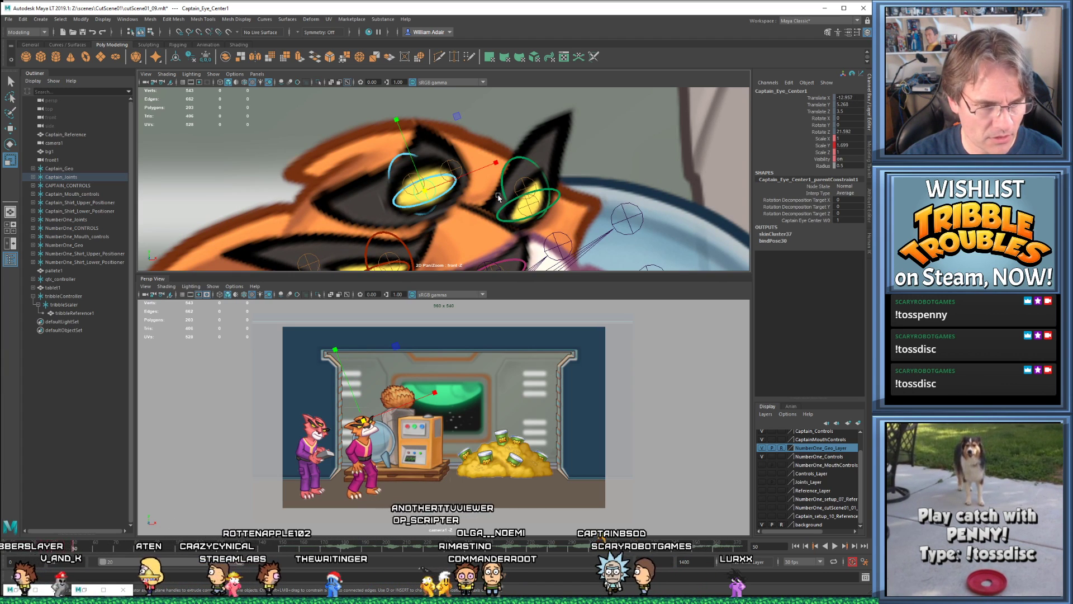
- Stretch the centre eyebrow joint to a Y scale of about 1.752 between frames 45 and 49
left_click(405, 179)
key("period")
key("period")
key("period")
key("period")
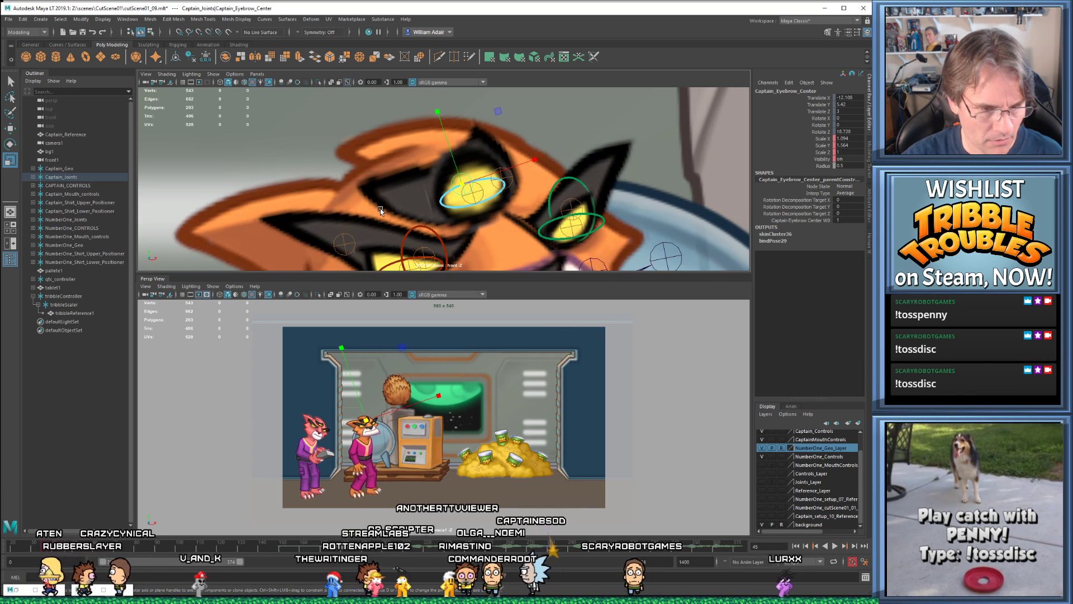
left_click_drag(423, 117, 415, 103)
- Scale the centre eyebrow joint at frame 50 to about 1.468 in Y
key("period")
key("period")
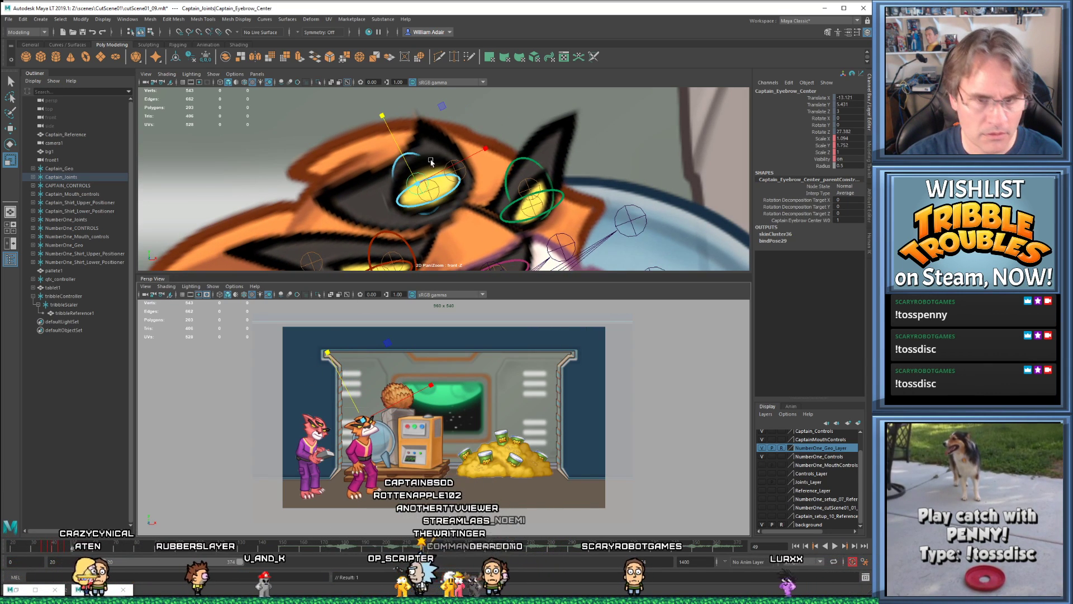
key("period")
left_click_drag(383, 120, 381, 125)
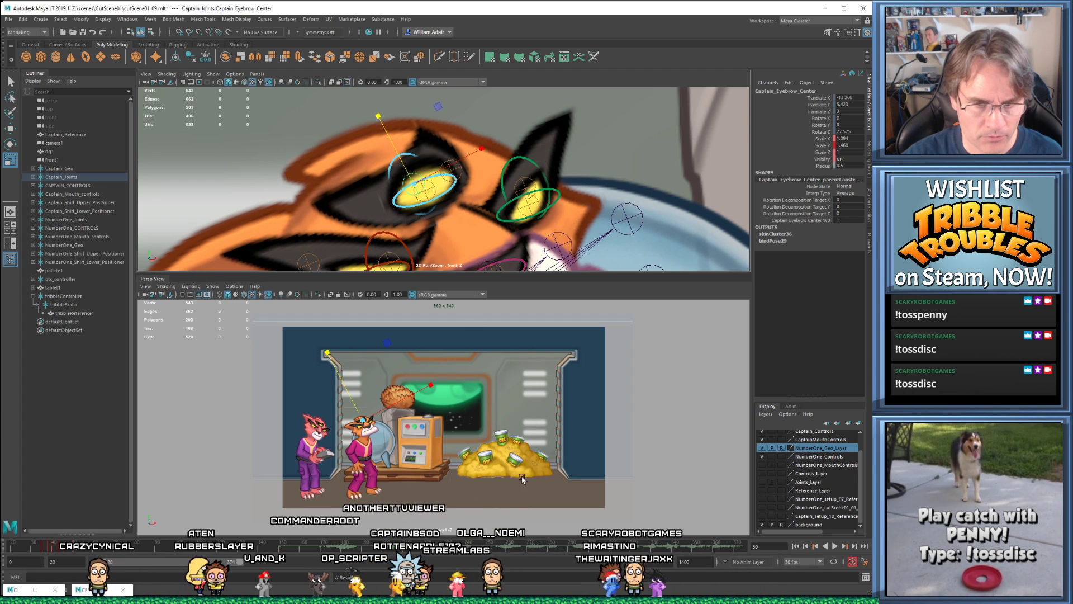
- Play the cutscene from its first frame in the separate Persp View window and minimize that window
key("alt+shift+v")
left_click(81, 590)
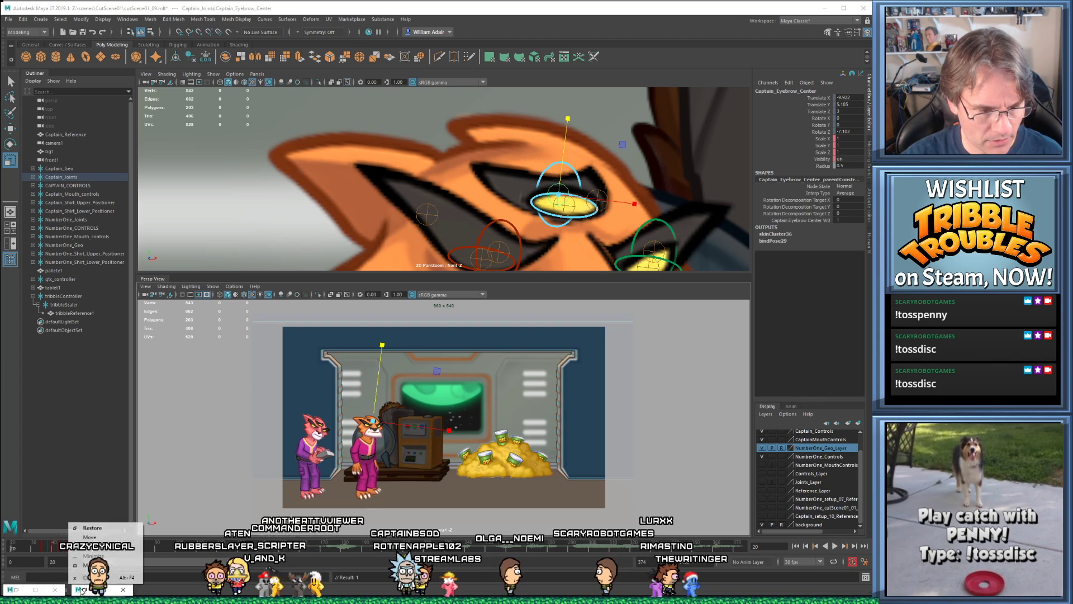
left_click(84, 591)
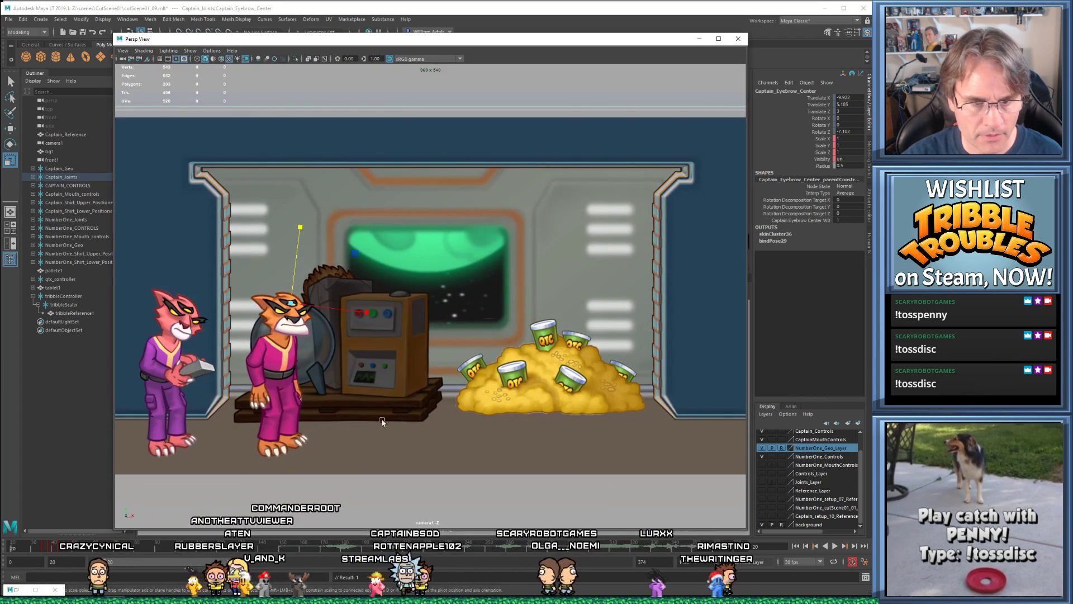
key("alt+v")
key("alt+v")
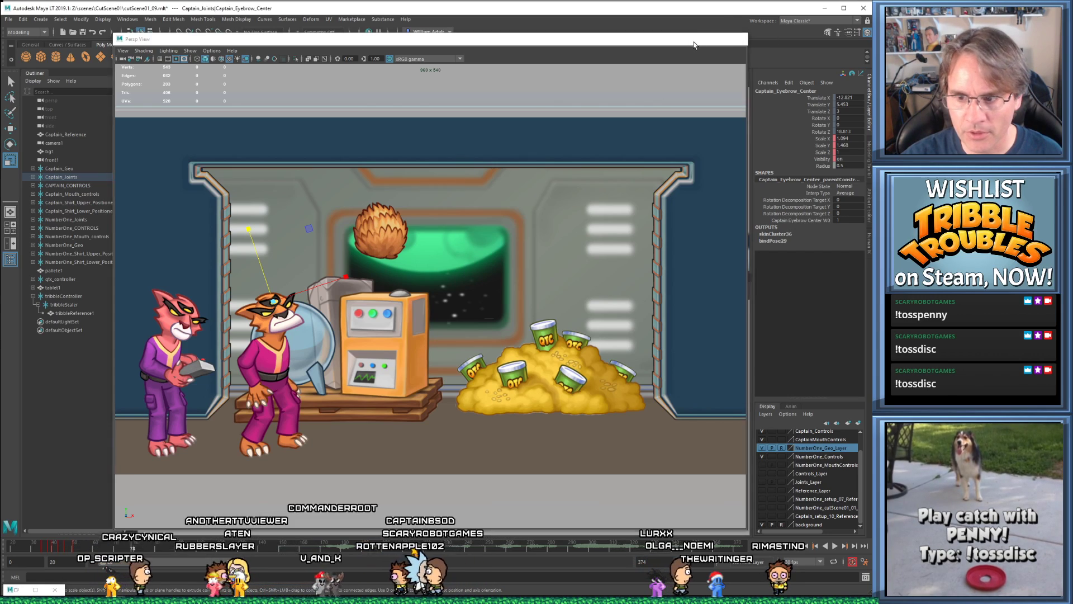
left_click(700, 38)
- Copy the centre eyebrow control's pose from frame 47 and key it at frame 65
key("comma")
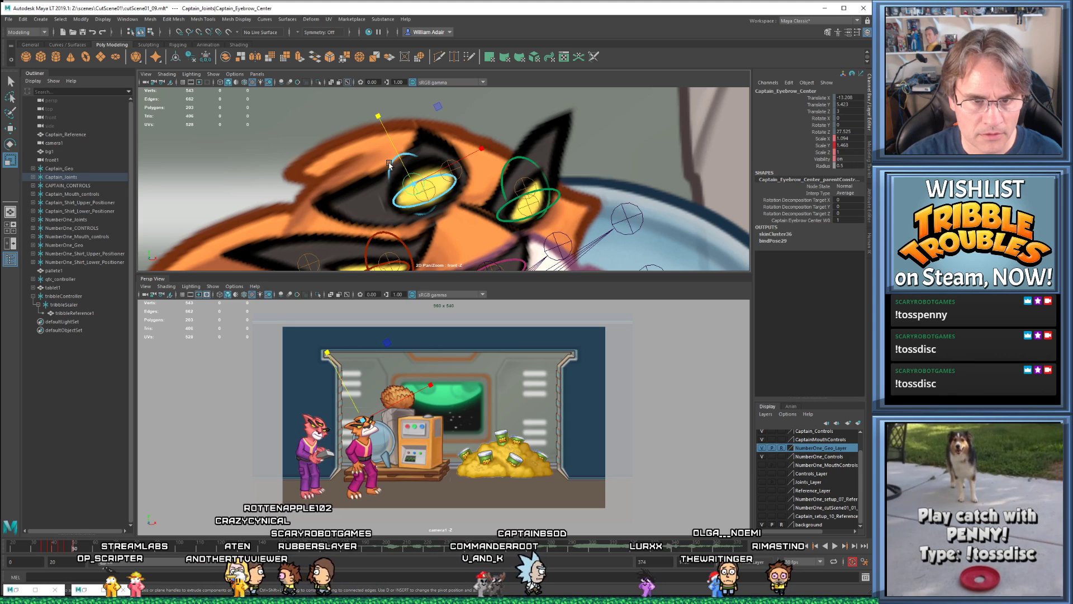
left_click(389, 164)
key("e")
key("comma")
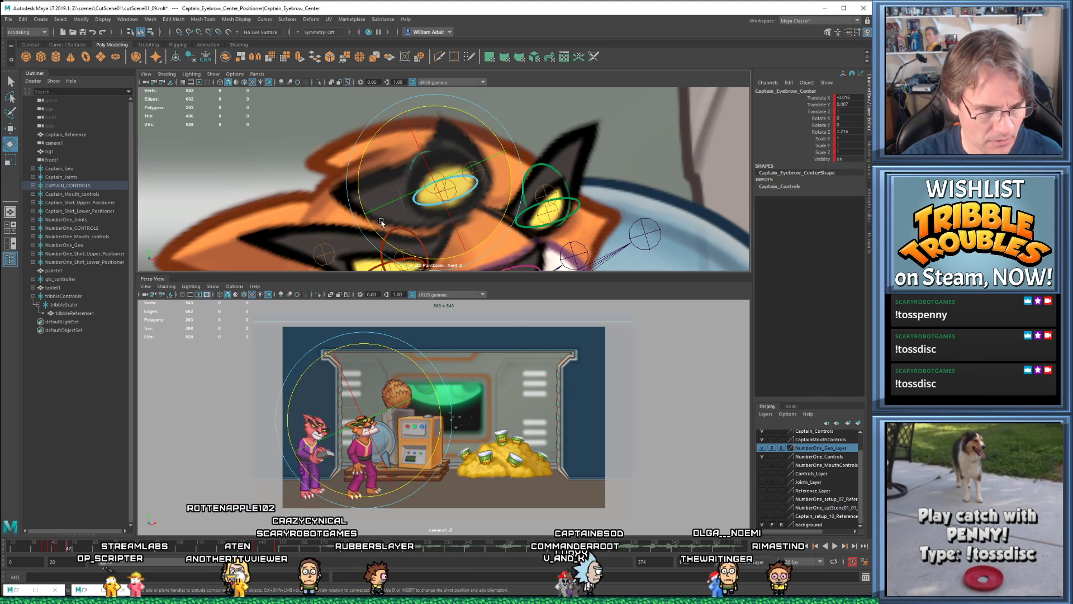
key("comma")
key("comma")
key("comma")
key("comma")
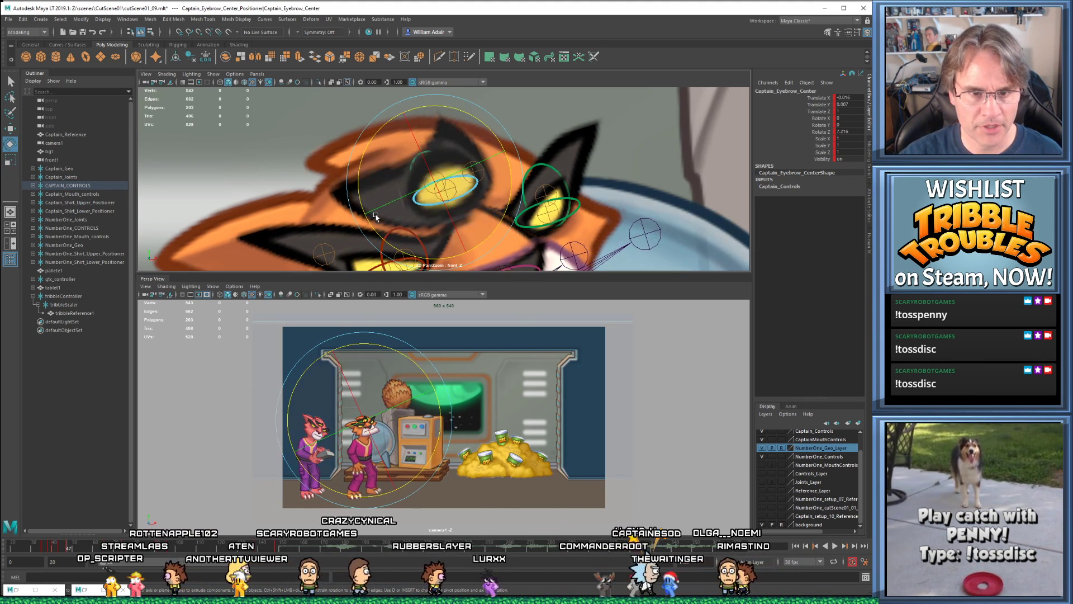
key("comma")
key("comma")
key("comma")
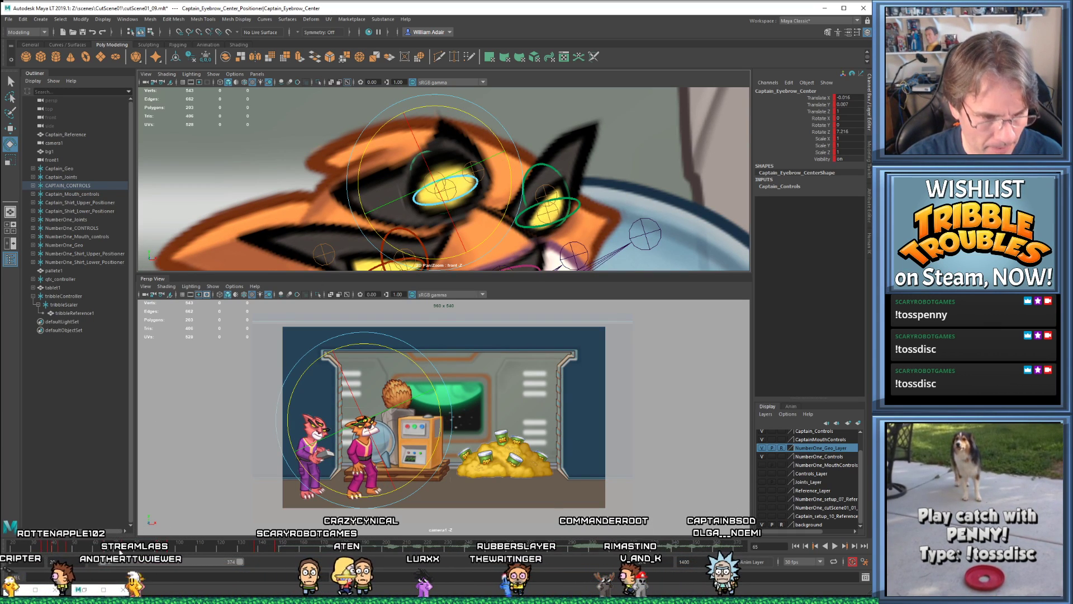
key("s")
- Hold the centre eyebrow control's frame 65 pose by keying the same values at frame 74
key("period")
key("comma")
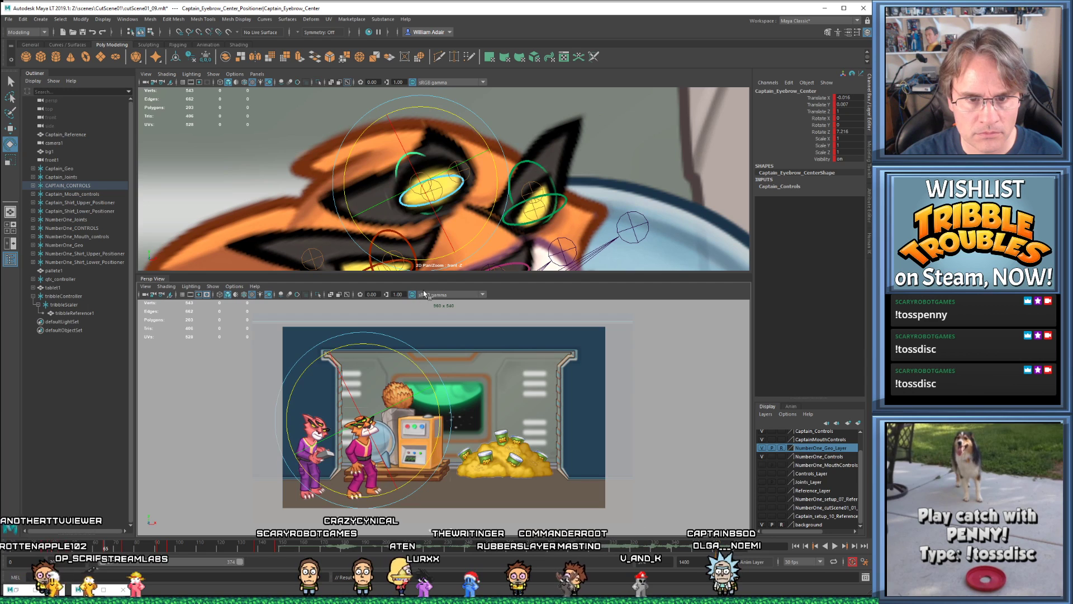
key("period")
key("comma")
key("period")
key("comma")
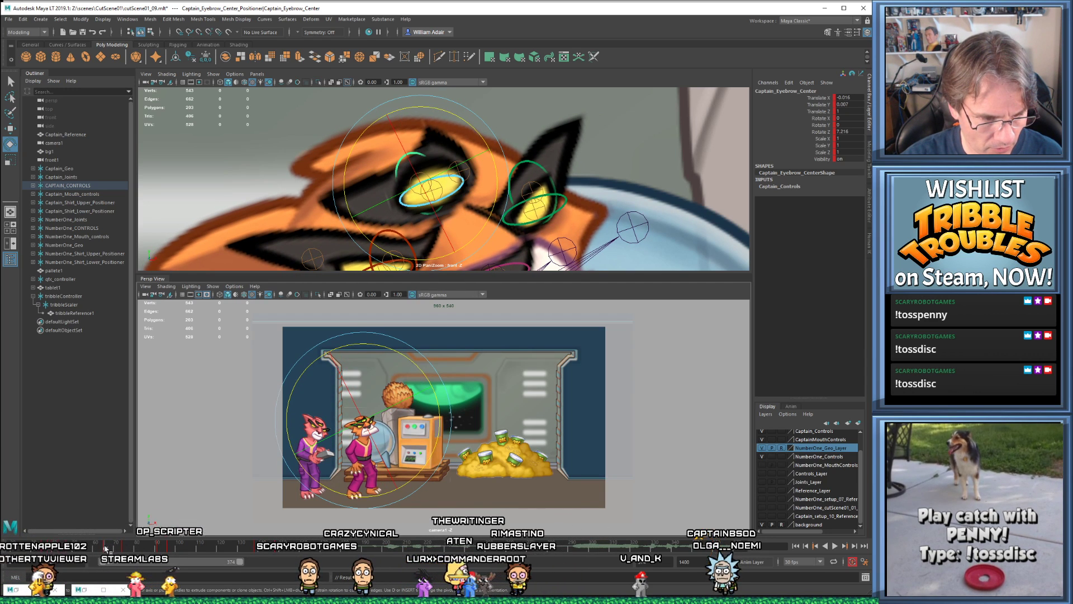
left_click(123, 551)
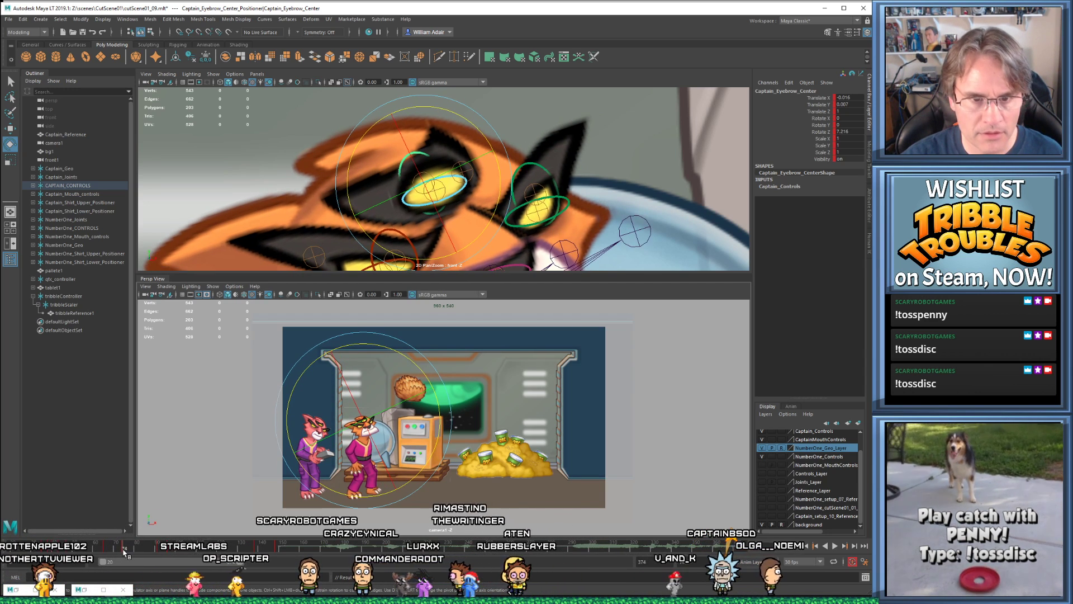
key("period")
key("comma")
- Scrub and play the captain's head movement in the separate Persp View window to review the eyebrow timing
key("alt+v")
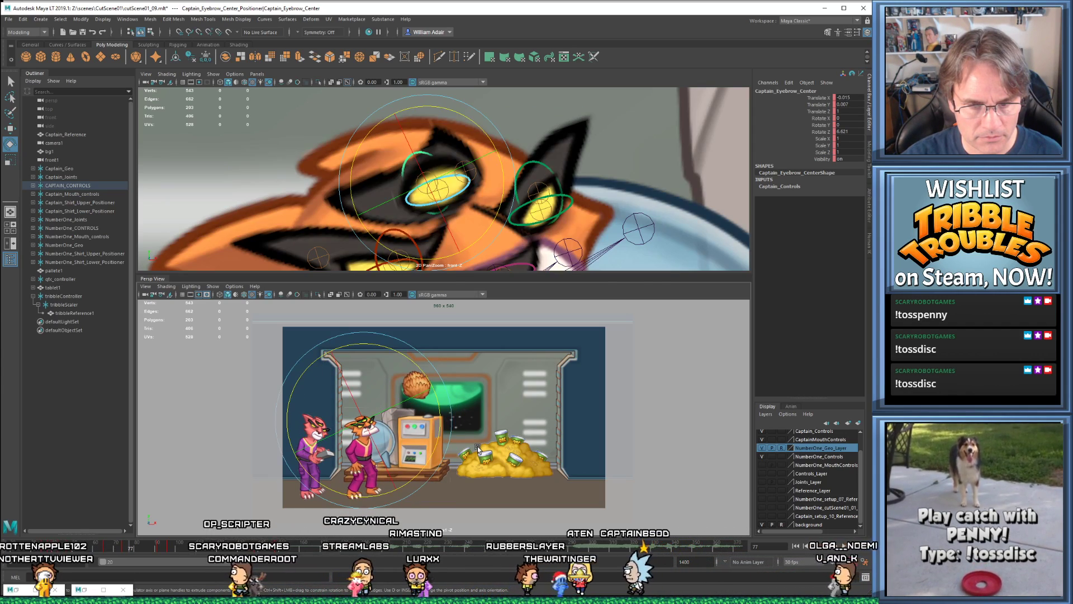
left_click(83, 590)
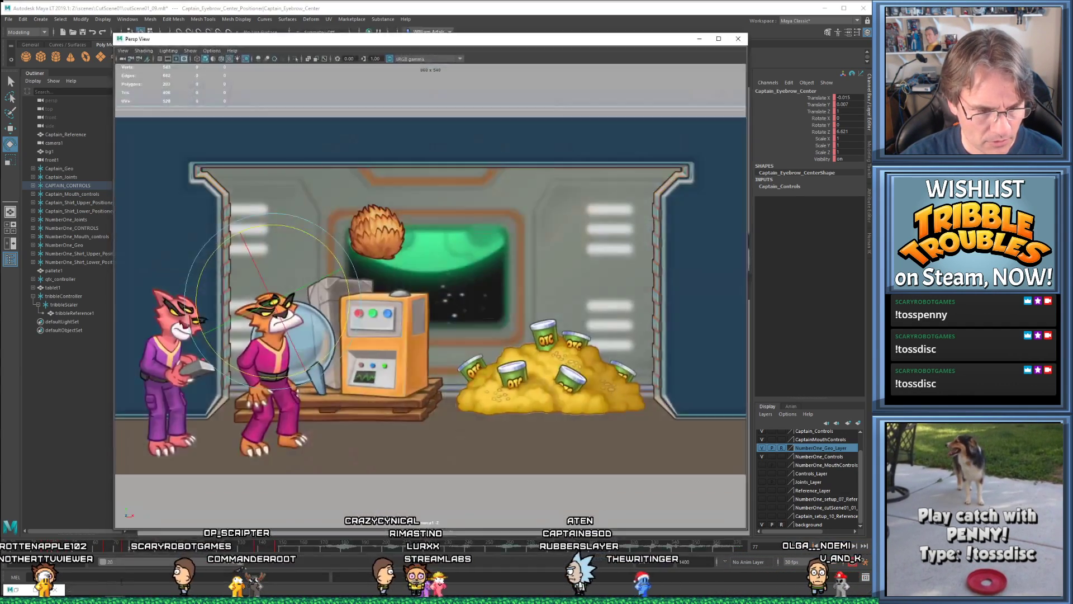
left_click_drag(113, 549, 75, 551)
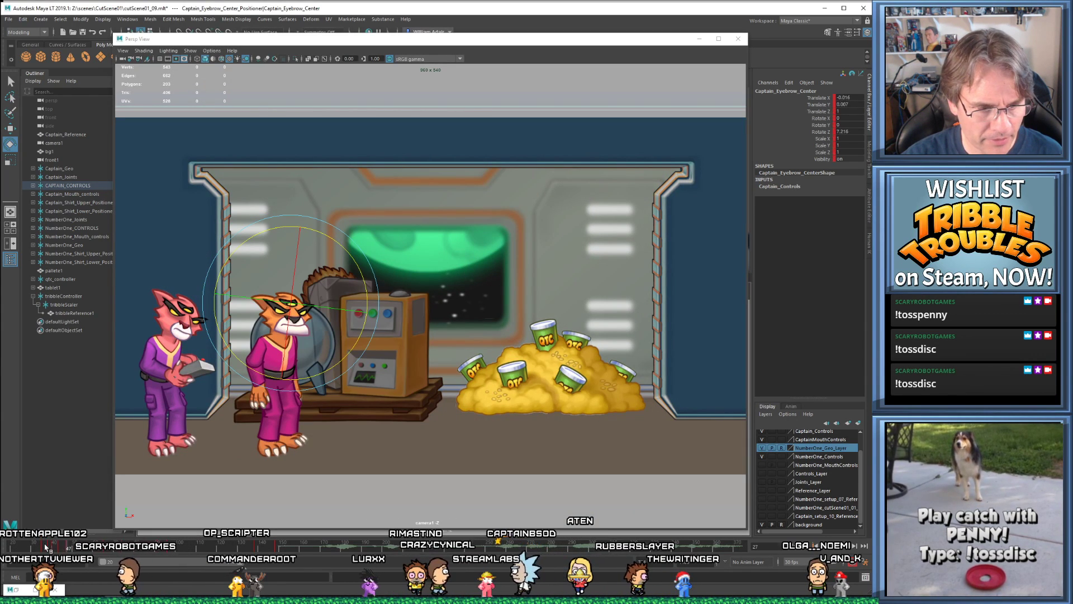
left_click(97, 552)
left_click(184, 517, "alt")
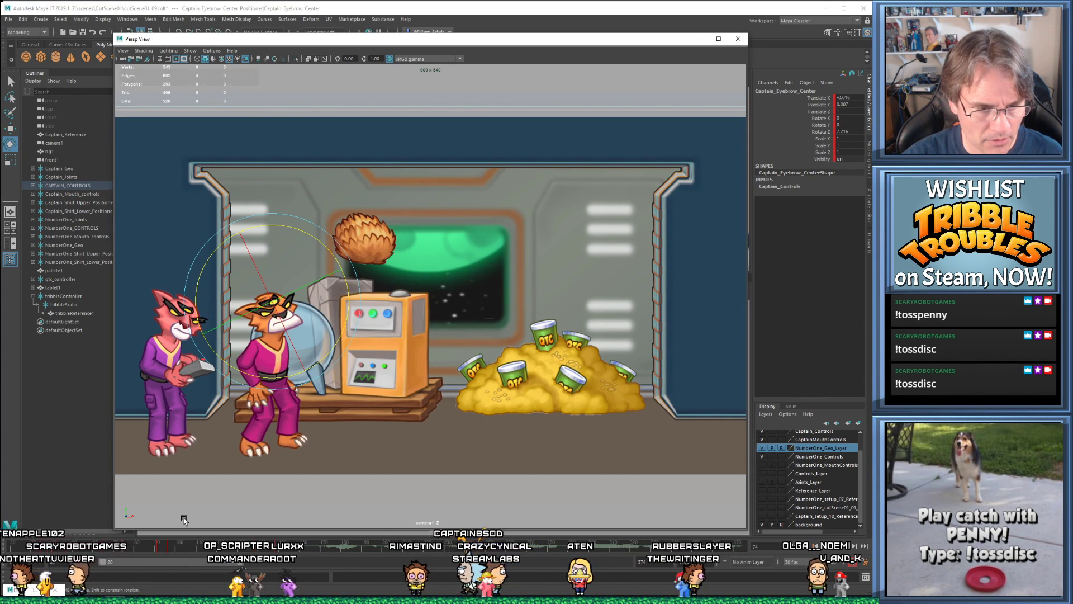
left_click(54, 550)
key("alt+v")
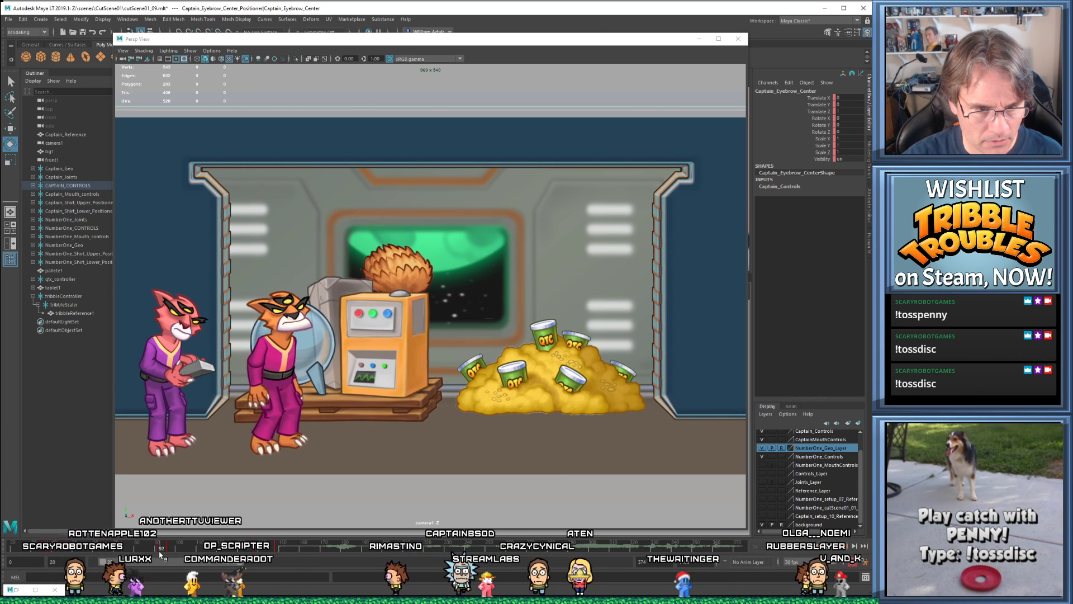
left_click(316, 452)
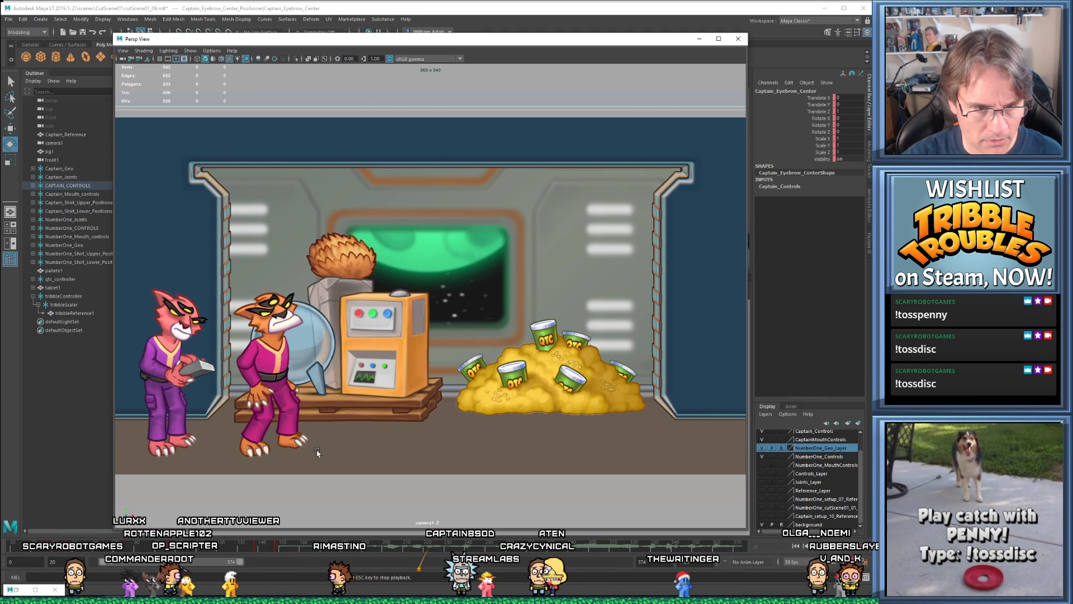
- Play and stop the cutscene repeatedly in the separate Persp View window to check the captain's look-up timing
key("Escape")
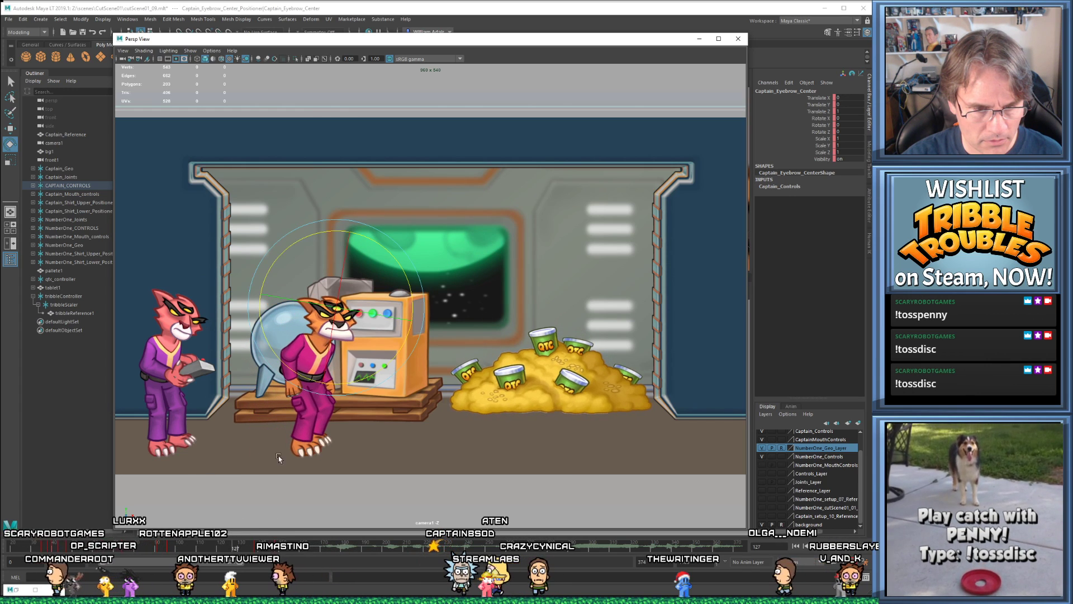
left_click(21, 544)
left_click(386, 414)
key("alt+v")
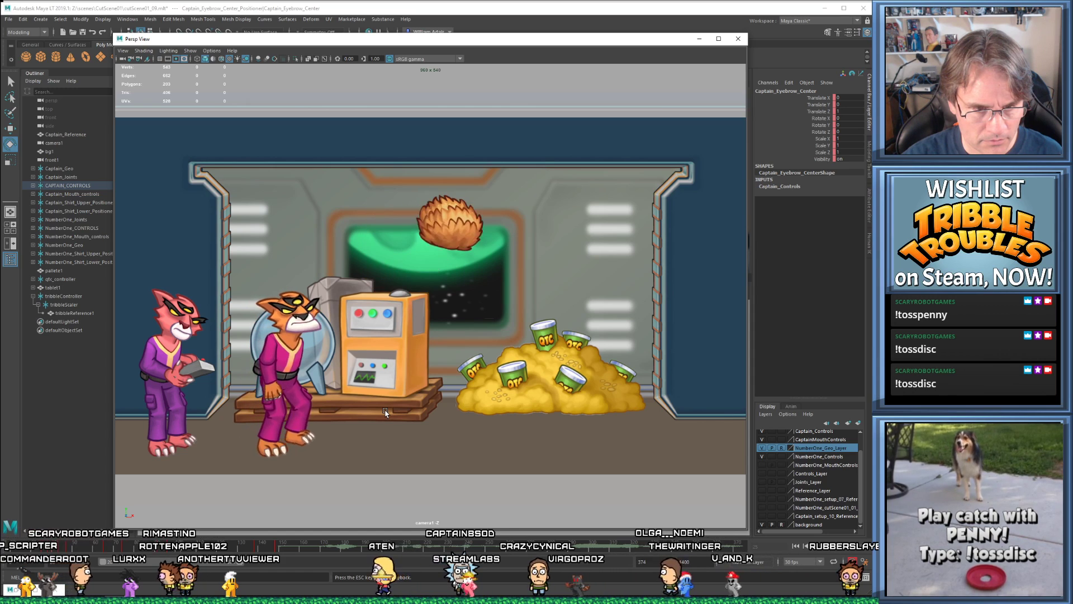
key("Escape")
key("alt+v")
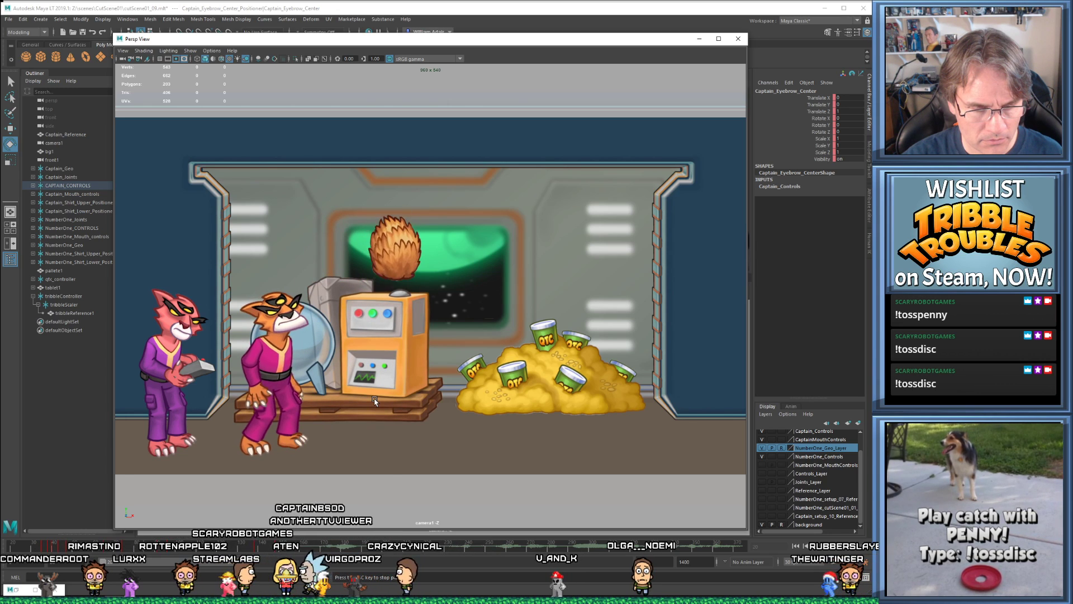
key("Escape")
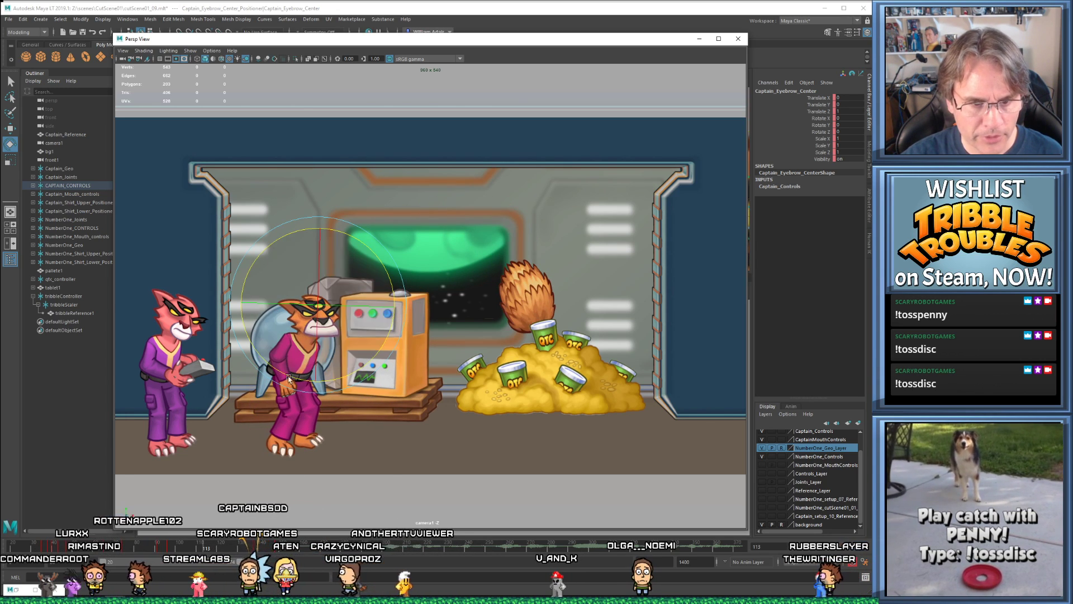
key("w")
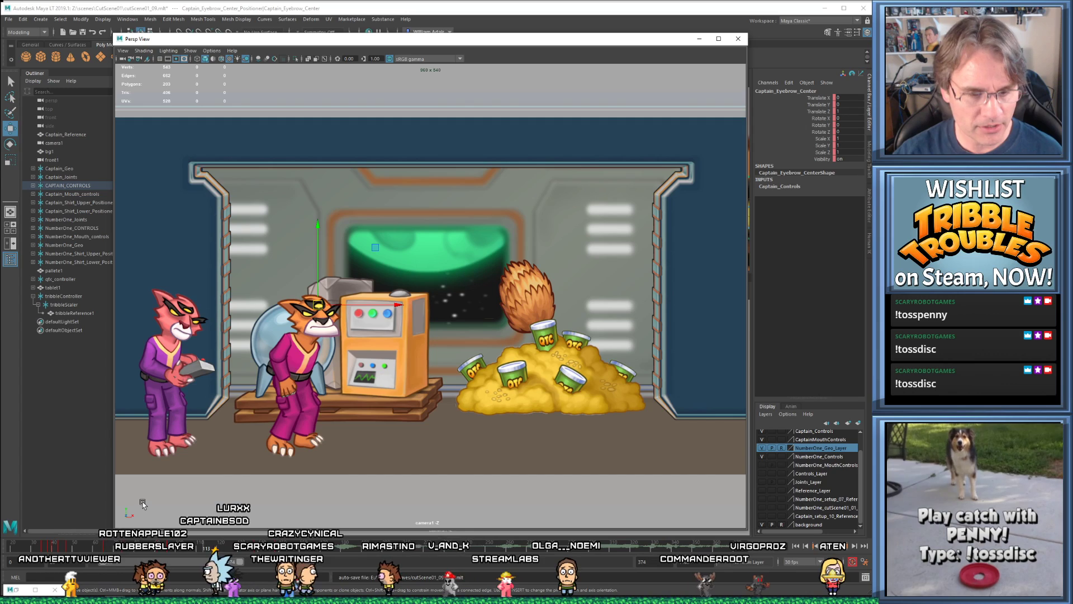
key("alt+shift+v")
key("alt+v")
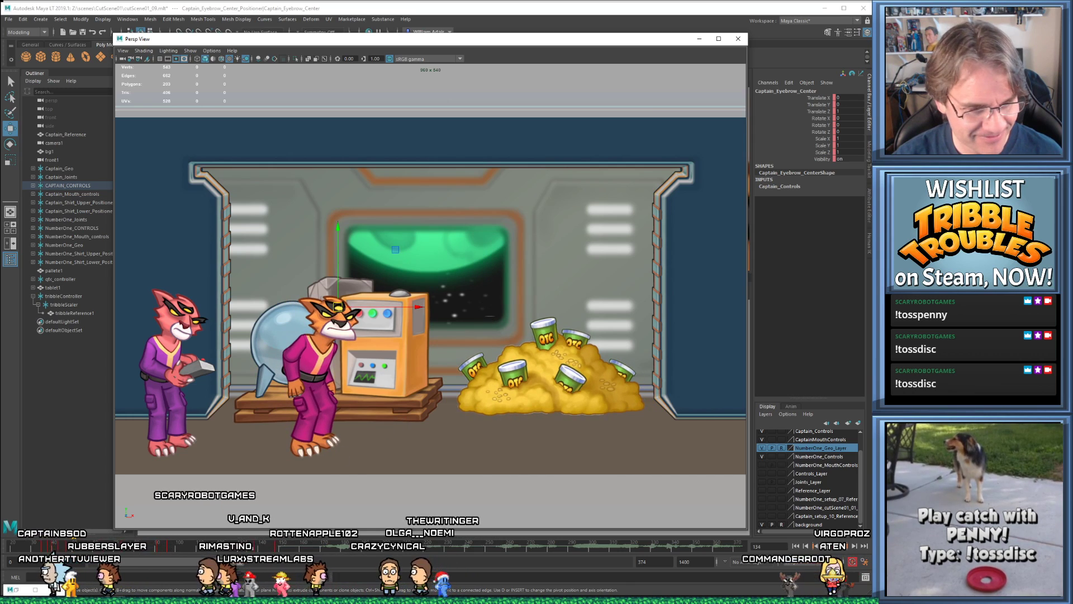
- Scrub through the captain's head turn on the timeline and replay it to examine his eyes and eyebrows against the tribble's jump
left_click(105, 540)
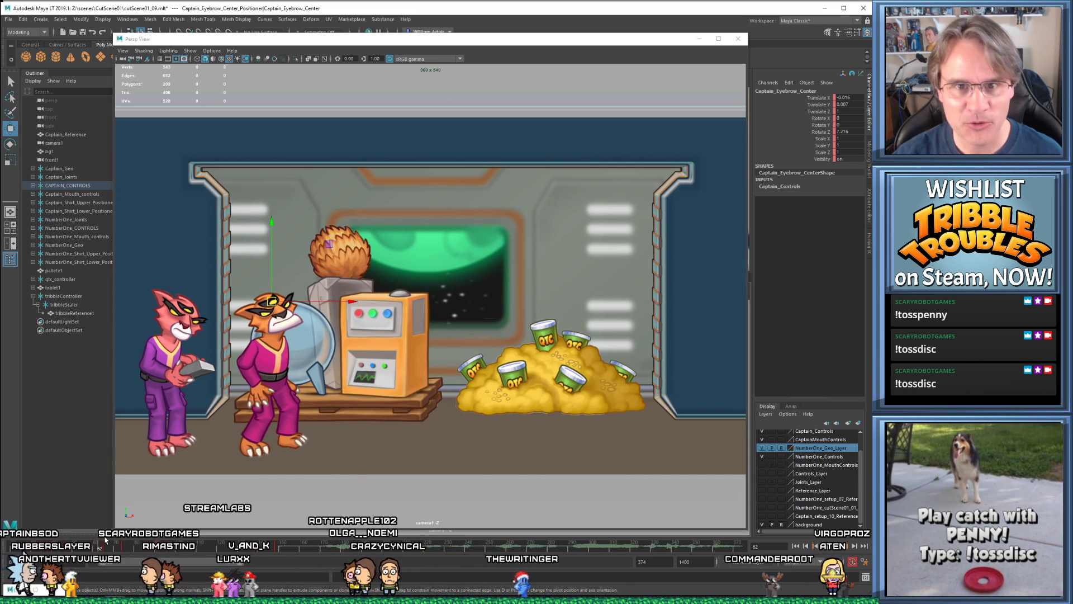
left_click(51, 550)
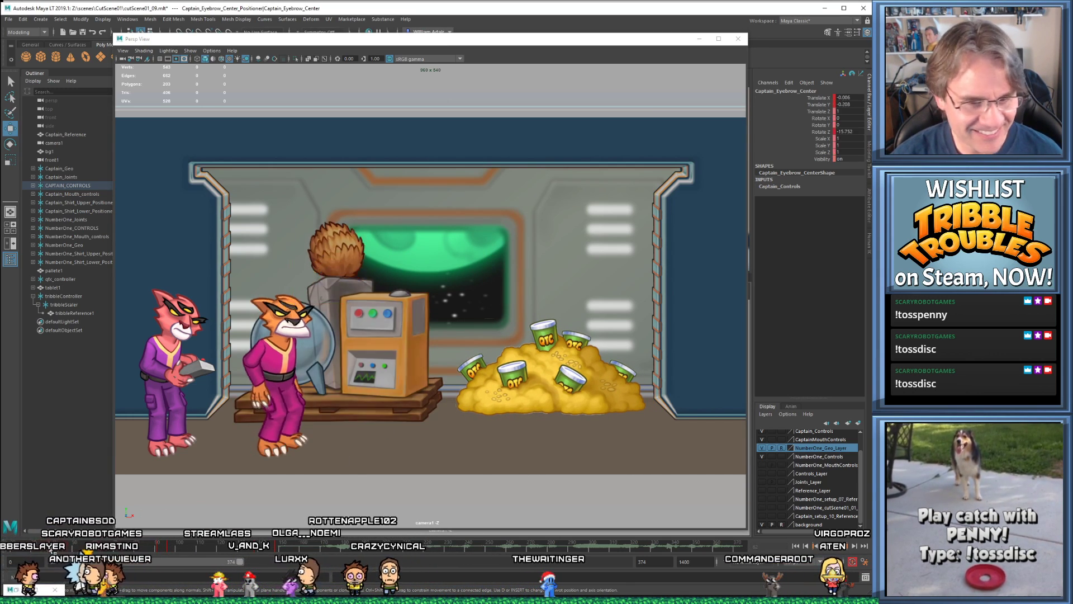
left_click_drag(51, 550, 85, 550)
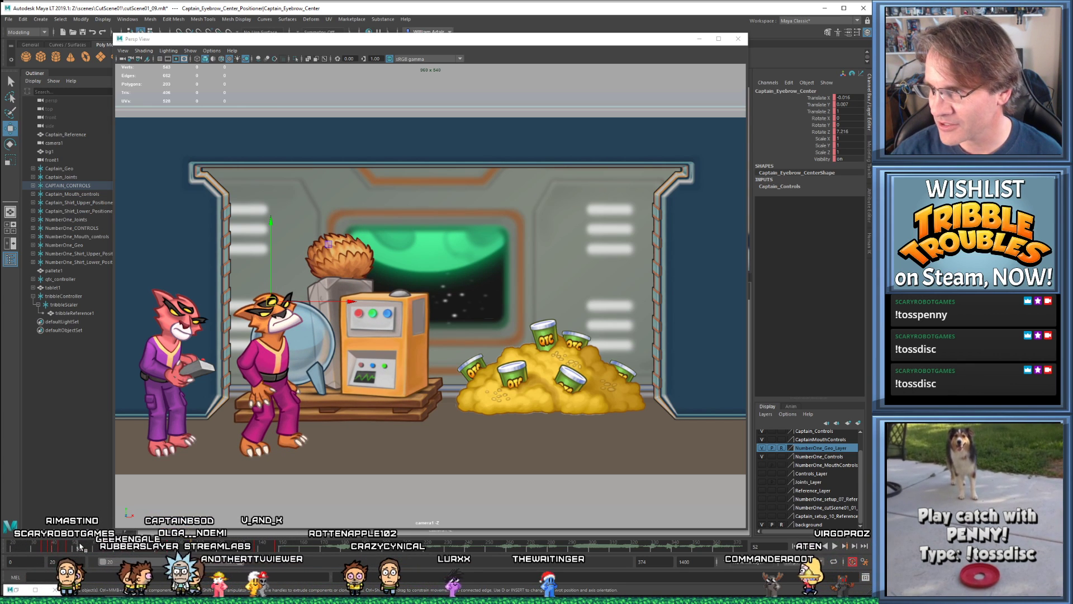
left_click(47, 546)
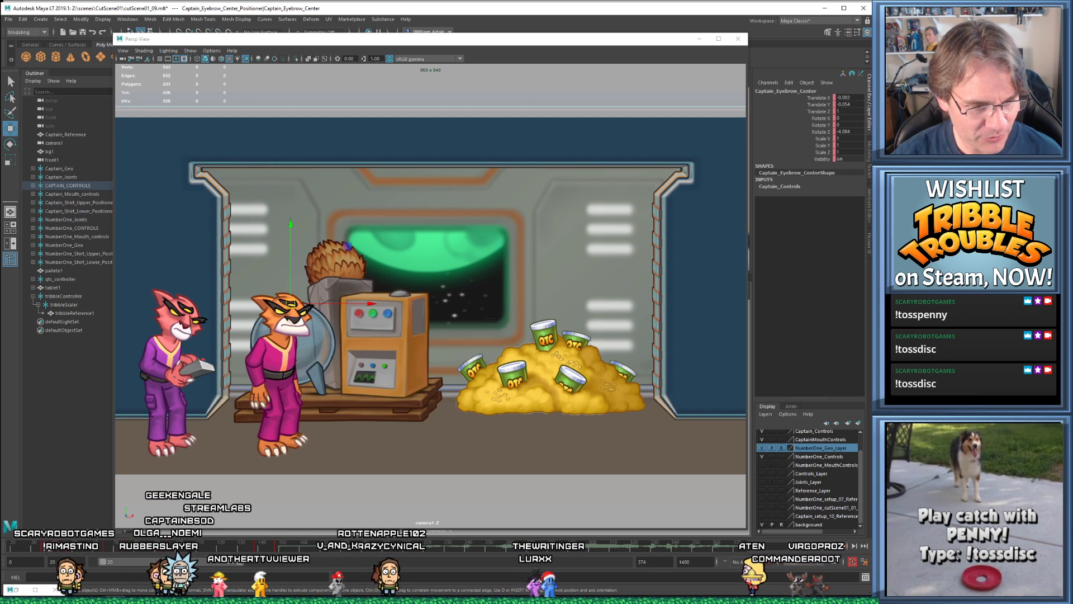
left_click_drag(47, 547, 89, 551)
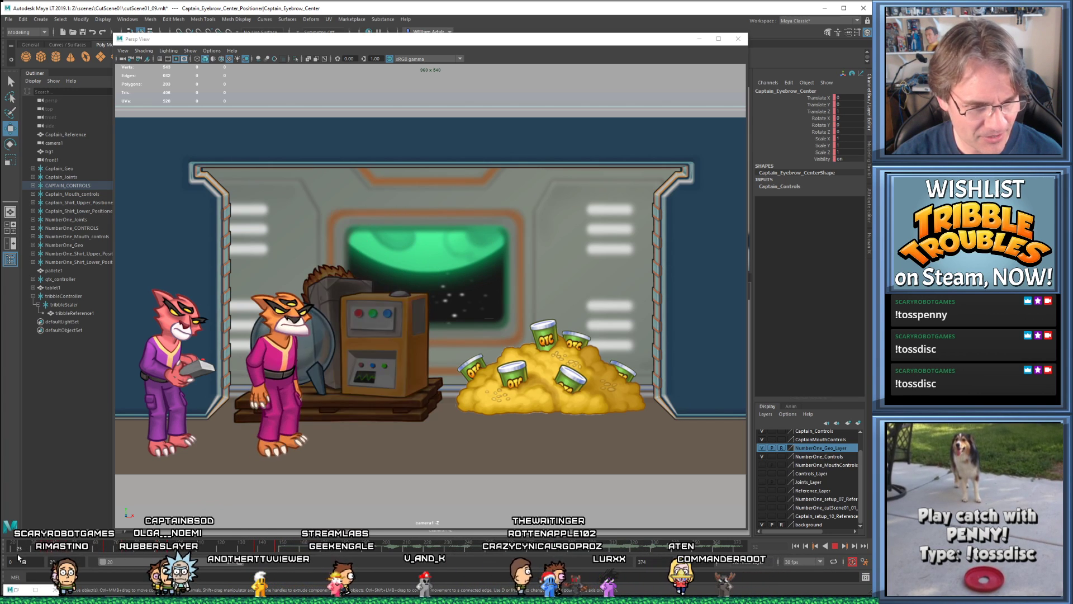
left_click_drag(19, 558, 130, 554)
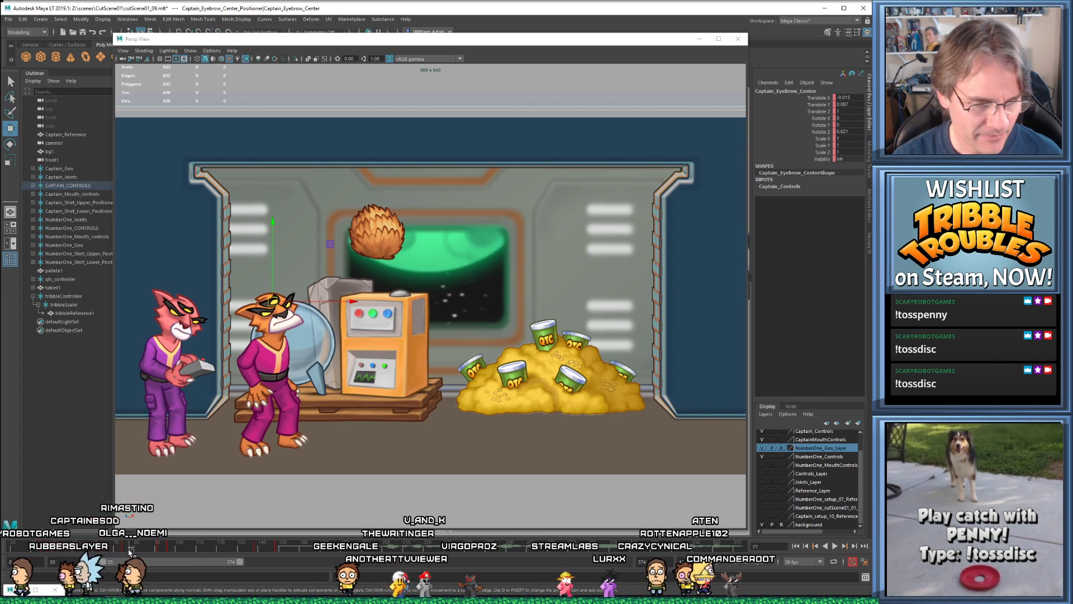
left_click(77, 546)
key("alt+v")
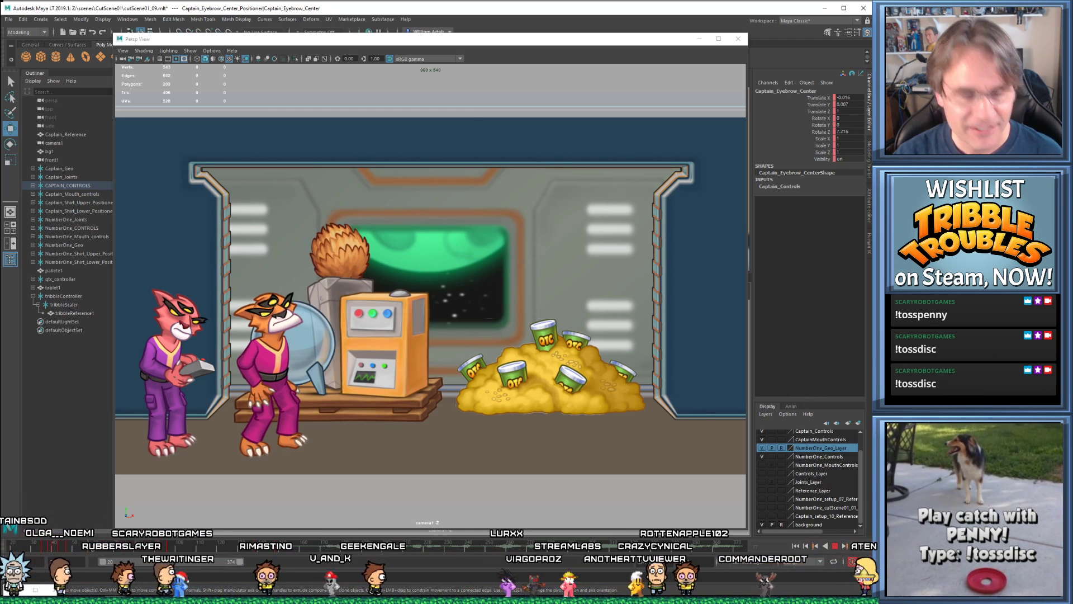
key("alt+v")
key("alt+v")
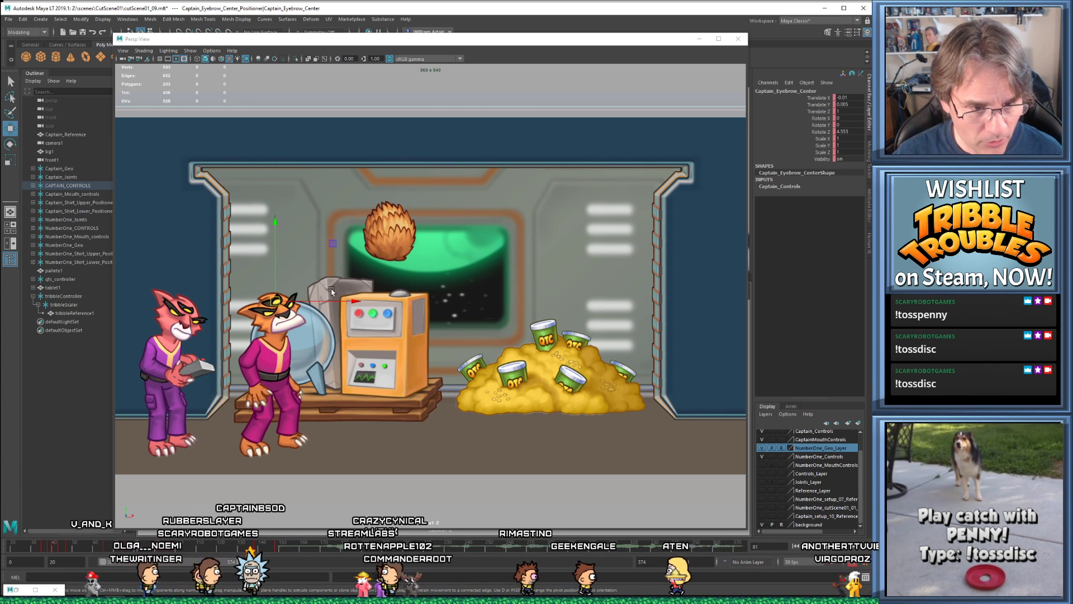
- Minimize the separate view and lower the captain's centre eye control at frame 84 to Translate X 0.072 and Y -0.361
left_click(704, 39)
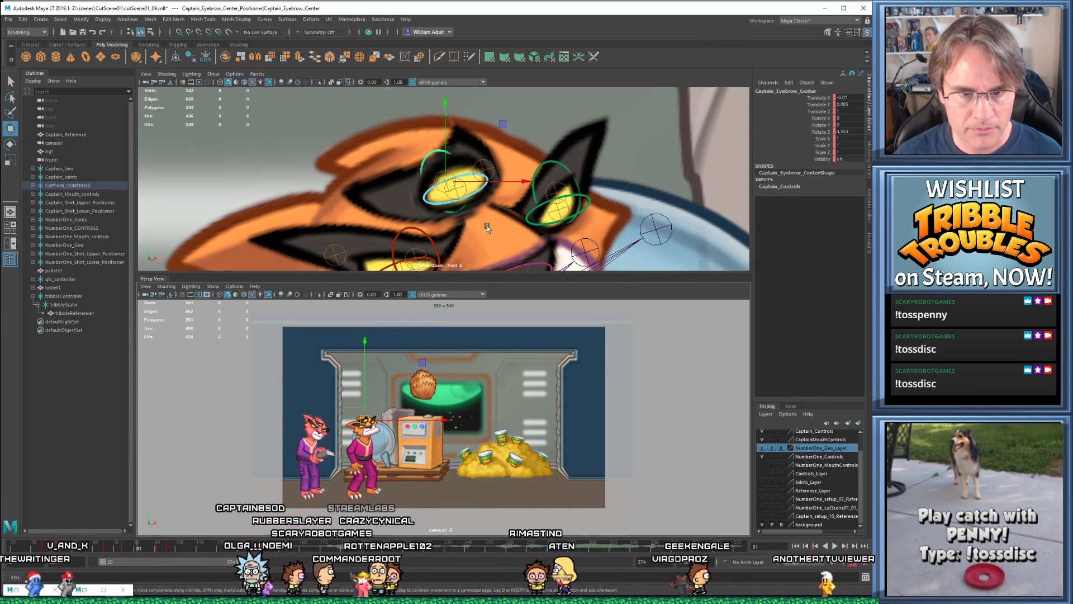
left_click(459, 194)
left_click_drag(477, 189, 485, 203)
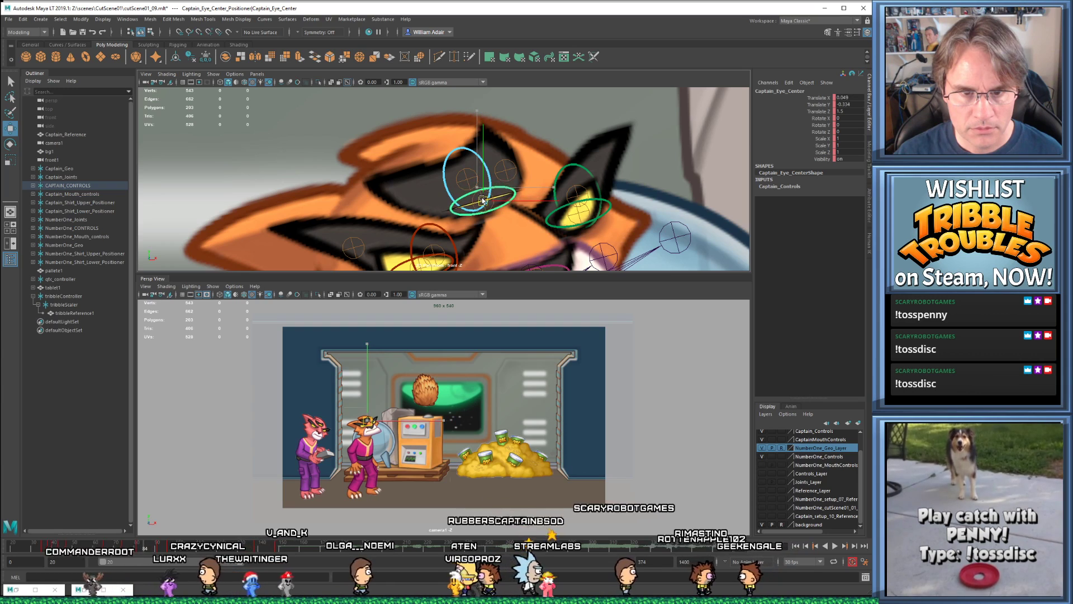
key("alt+comma")
key("alt+period")
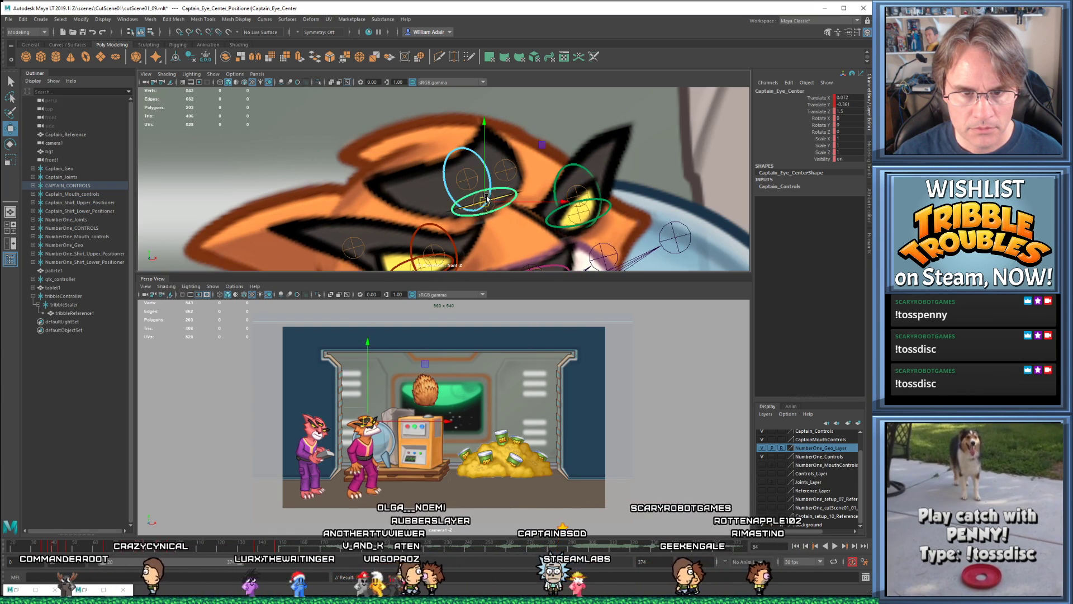
key("alt+period")
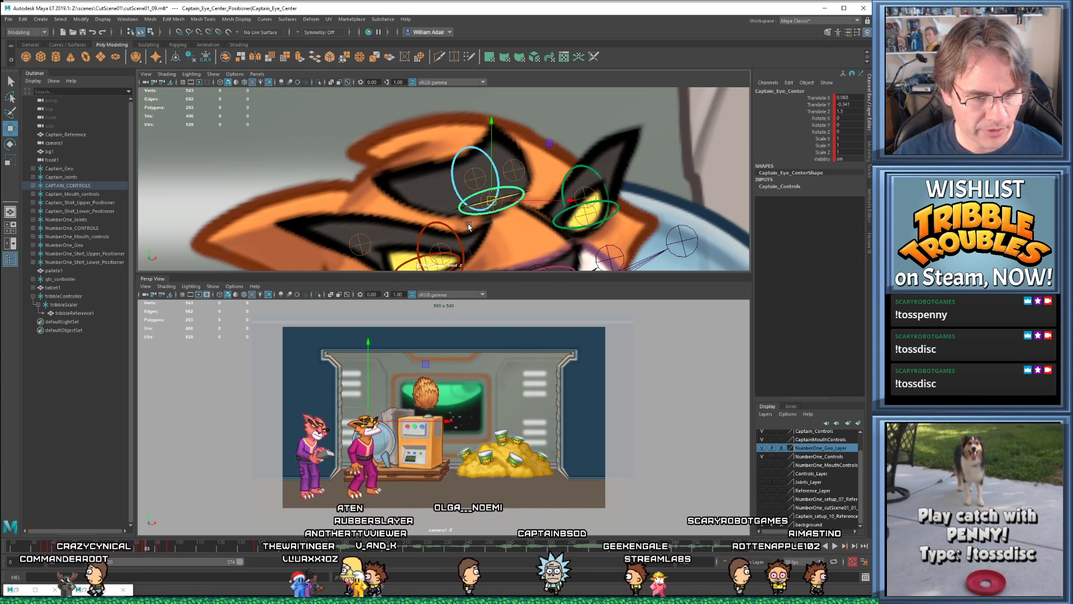
- Delete the centre eye control's zeroed key following frame 84 and key its in-between position at frame 88
key("alt+v")
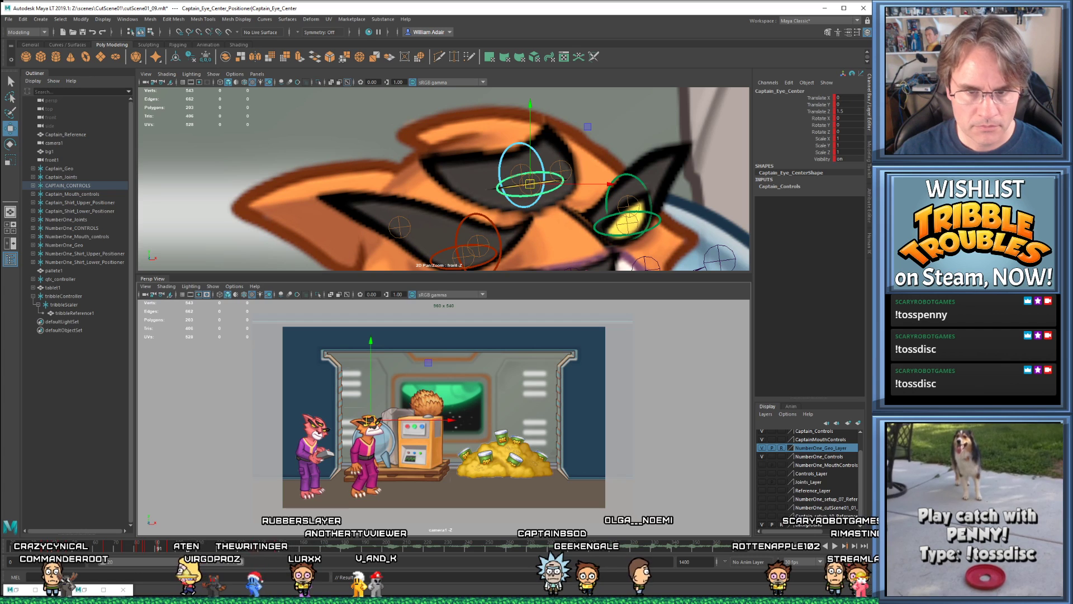
right_click(176, 551)
left_click(205, 448)
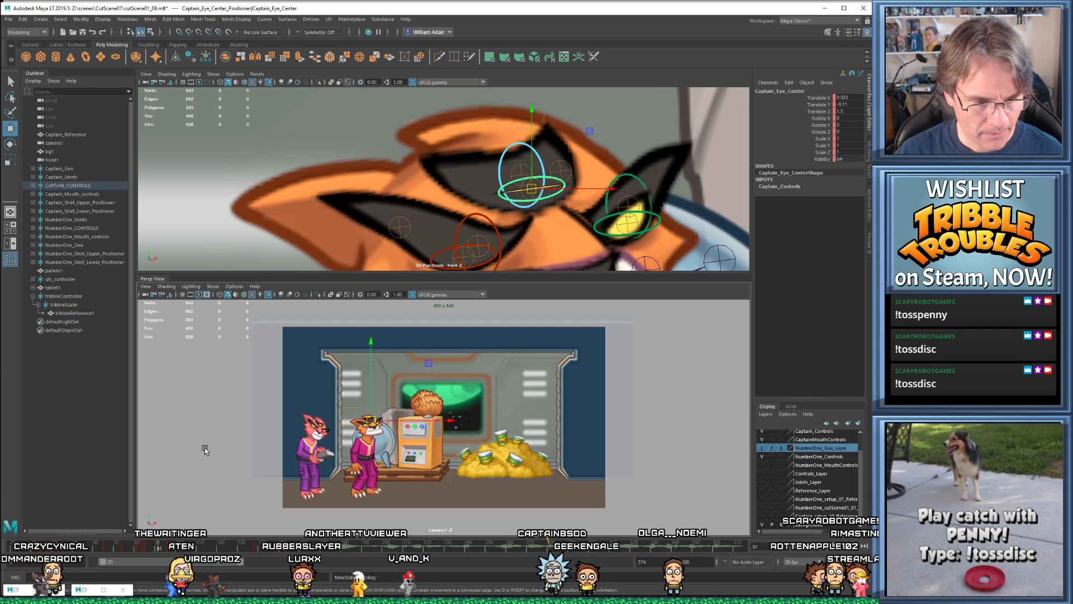
key("comma")
key("alt+period")
key("alt+period")
key("alt+period")
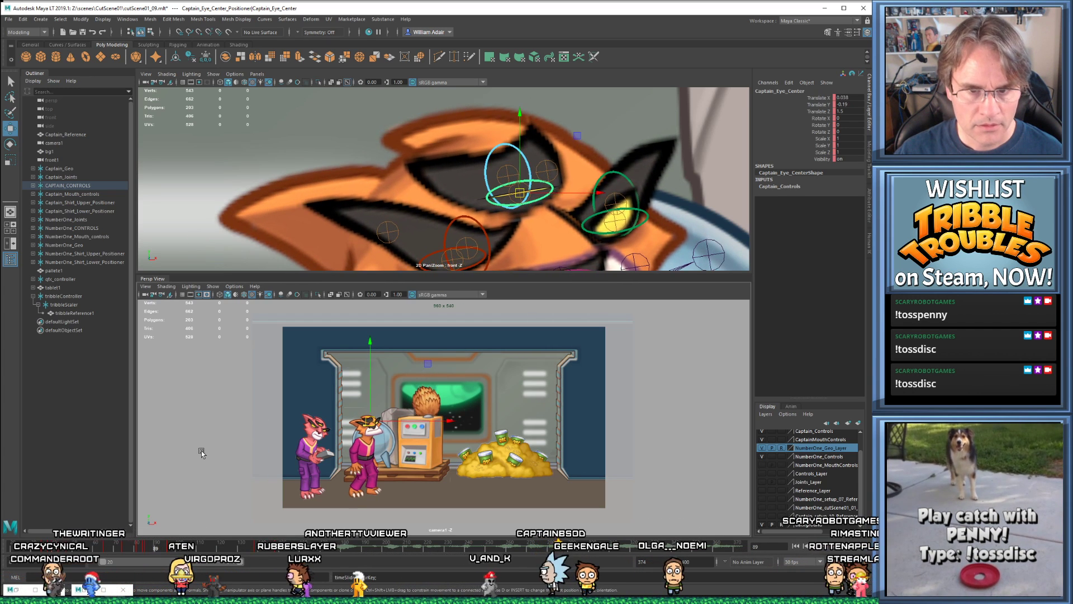
key("alt+period")
key("r")
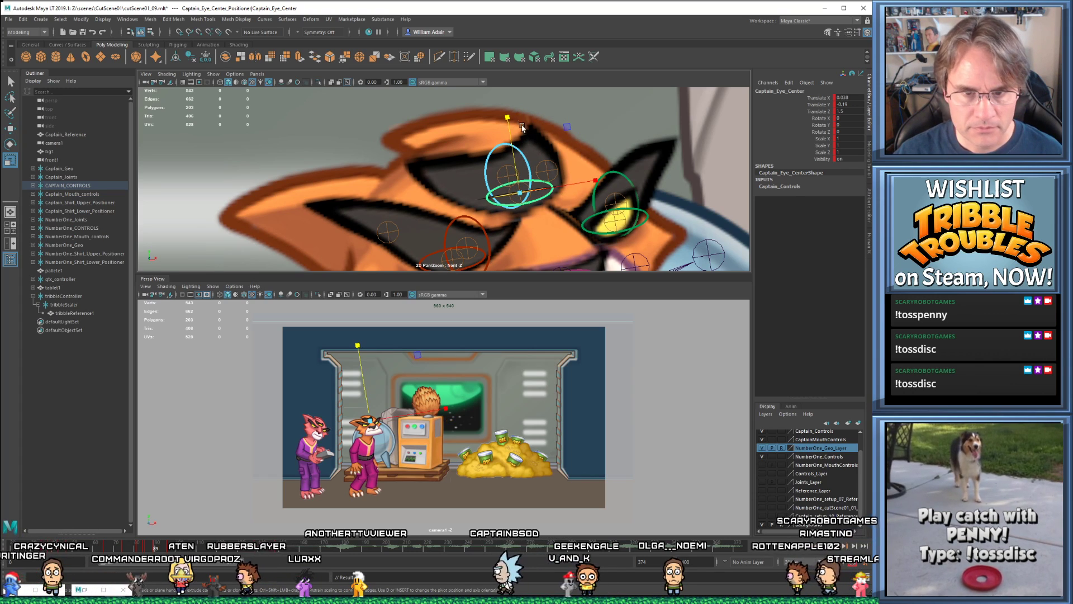
left_click_drag(509, 117, 494, 31)
key("ctrl+z")
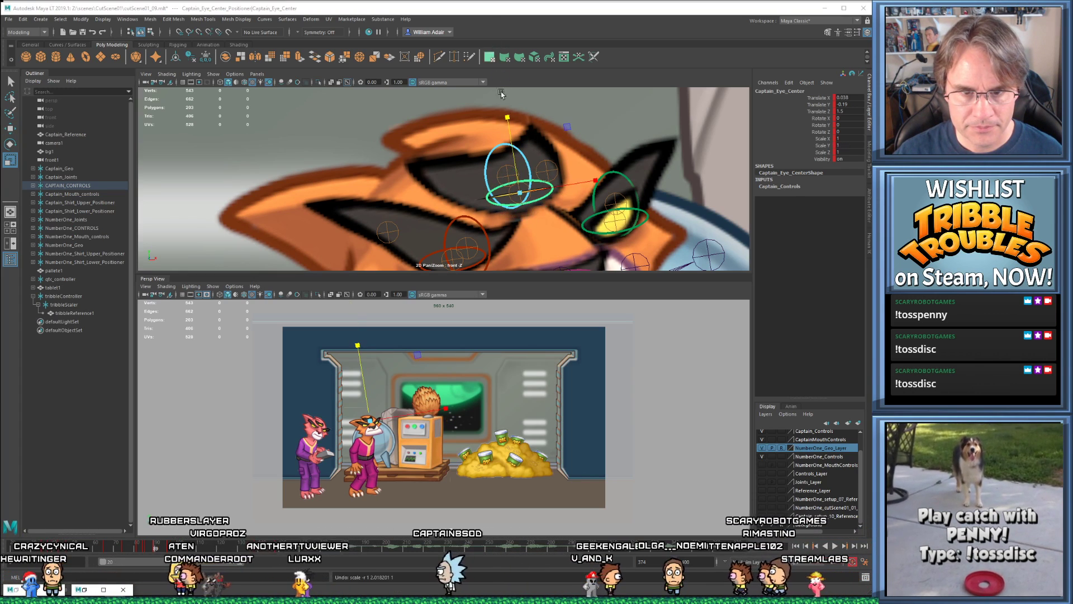
left_click(516, 237)
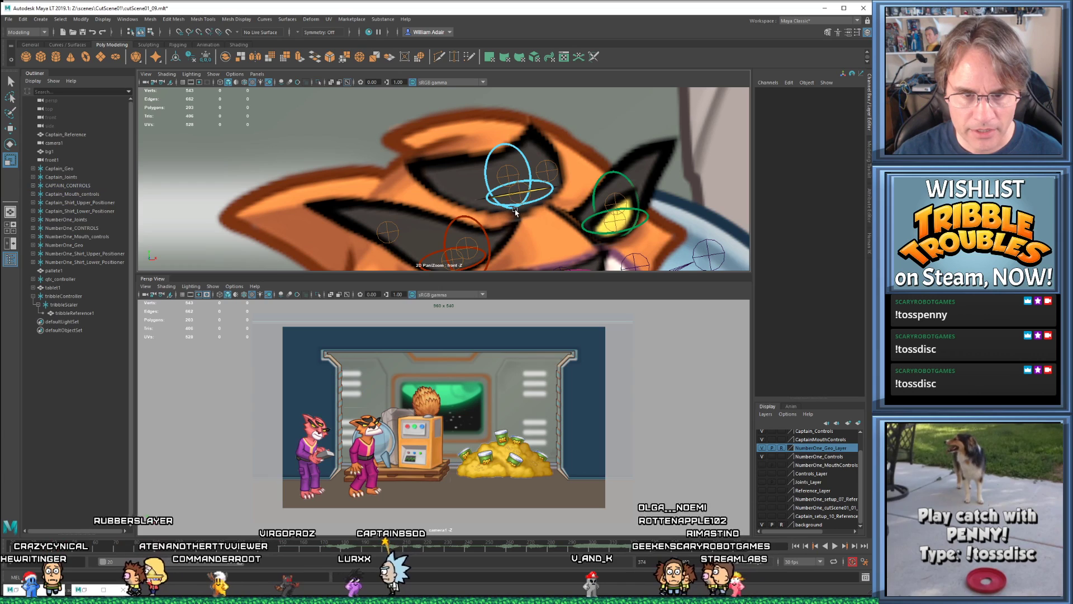
- Select the captain's centre eye joint and set its Scale Y to 1 at frame 88
left_click(512, 200)
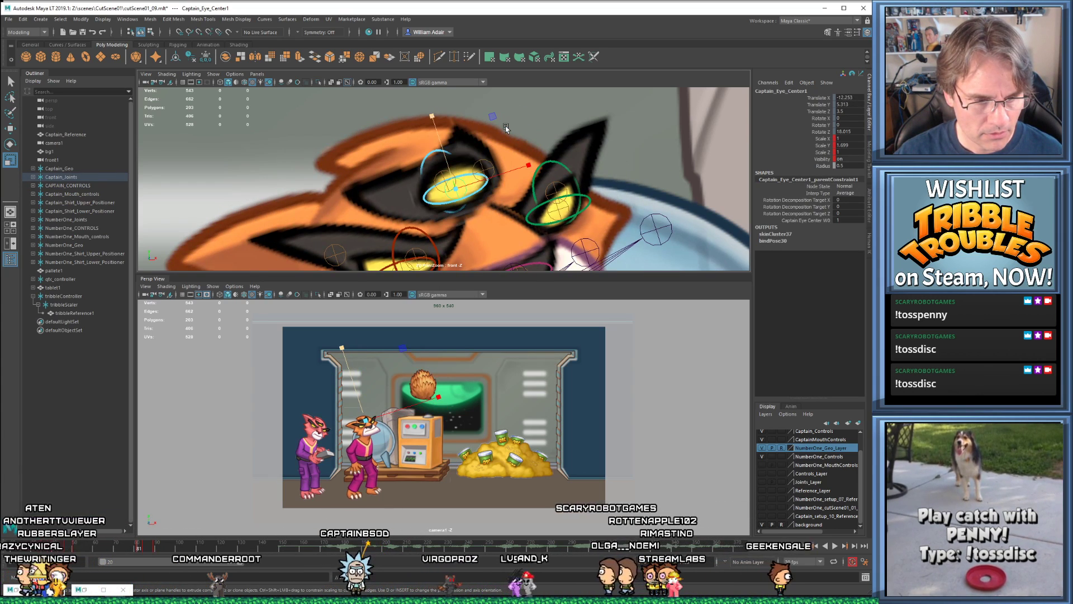
key(".")
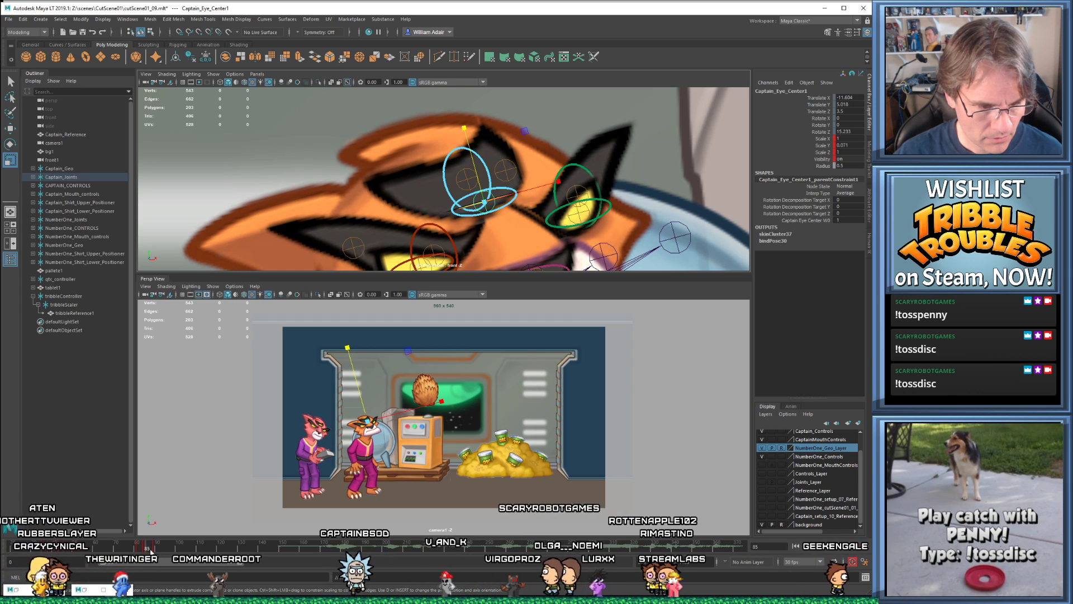
left_click_drag(150, 552, 157, 550)
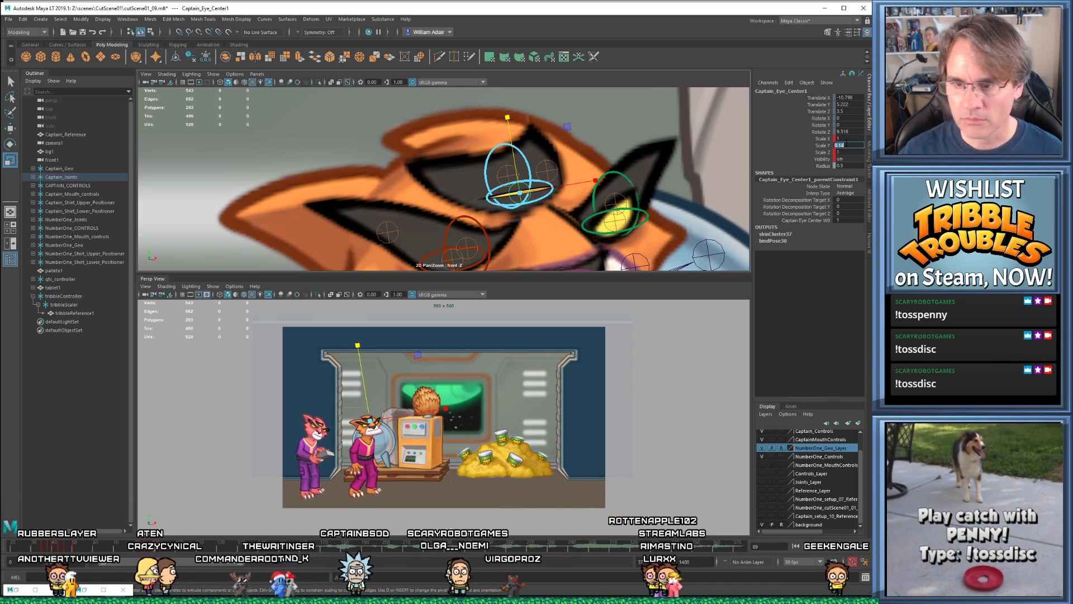
middle_click_drag(576, 169, 538, 161)
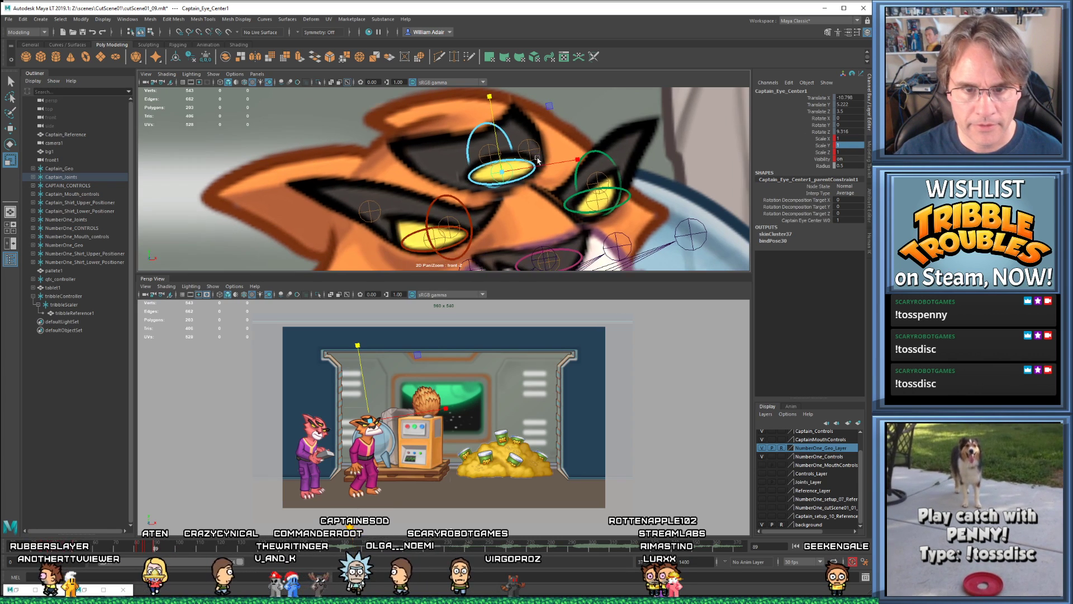
- Key the captain's centre eye control at frame 88 and nudge it slightly upward to fit the open eye
left_click(477, 184)
key("s")
key("comma")
key("period")
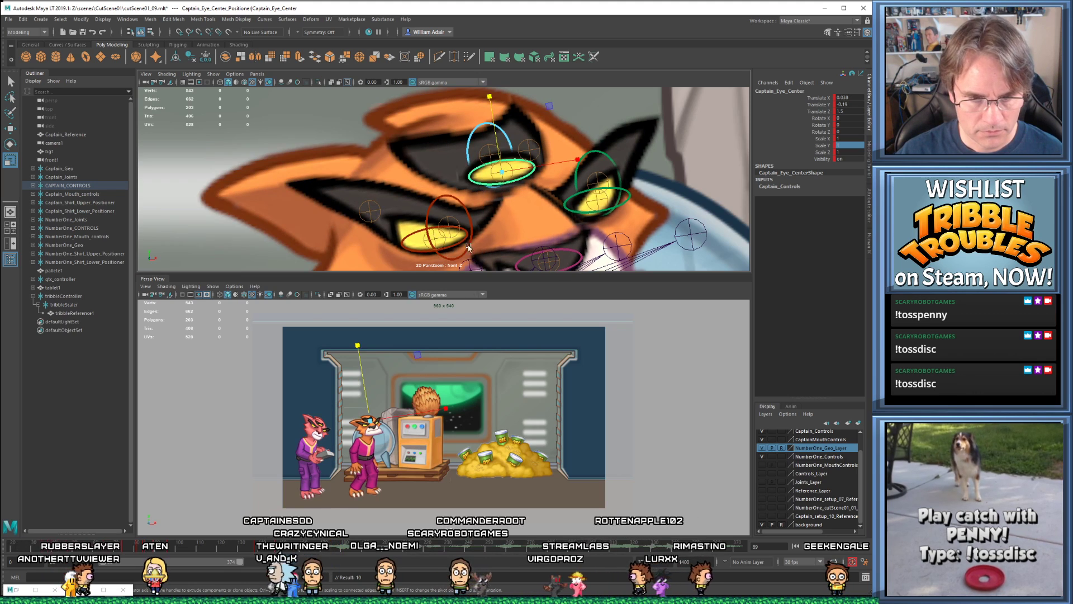
key("w")
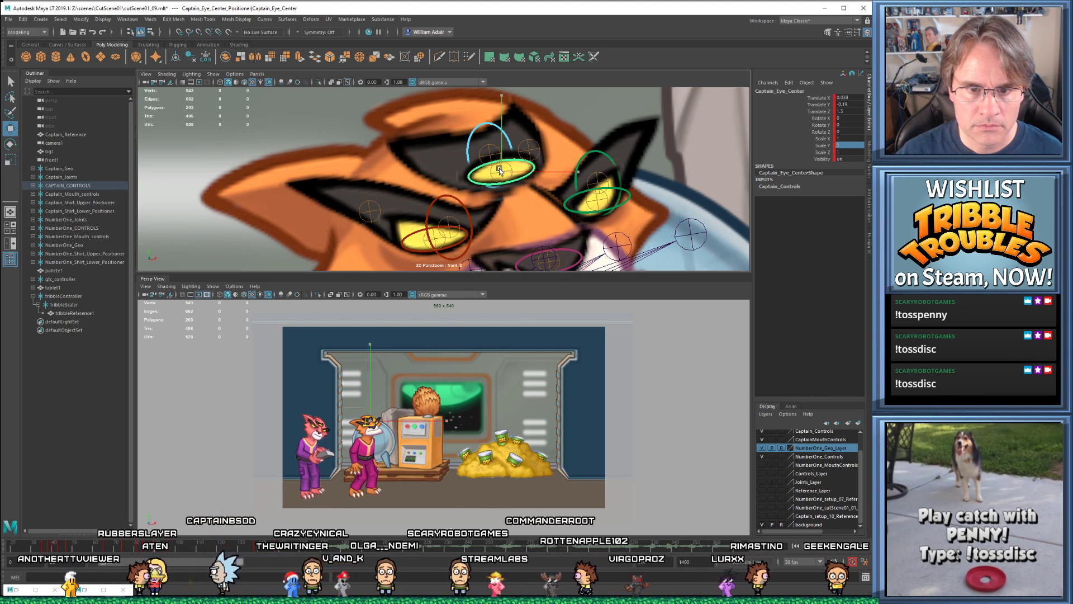
left_click_drag(500, 170, 499, 169)
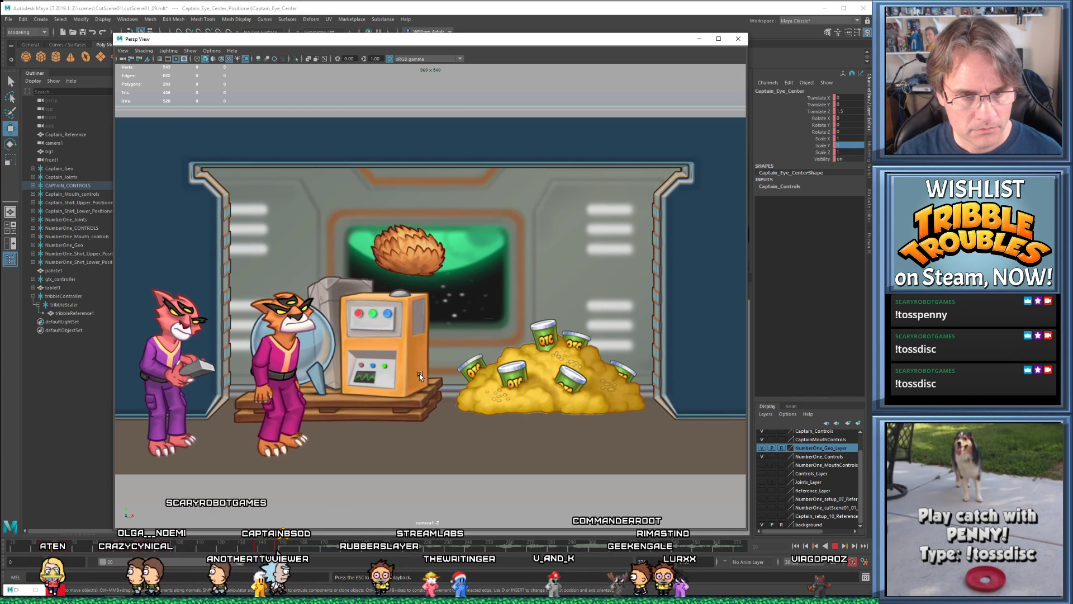
- Play the blink in the separate Persp View window and step through its keys around frames 81 to 84
left_click_drag(192, 551, 130, 552)
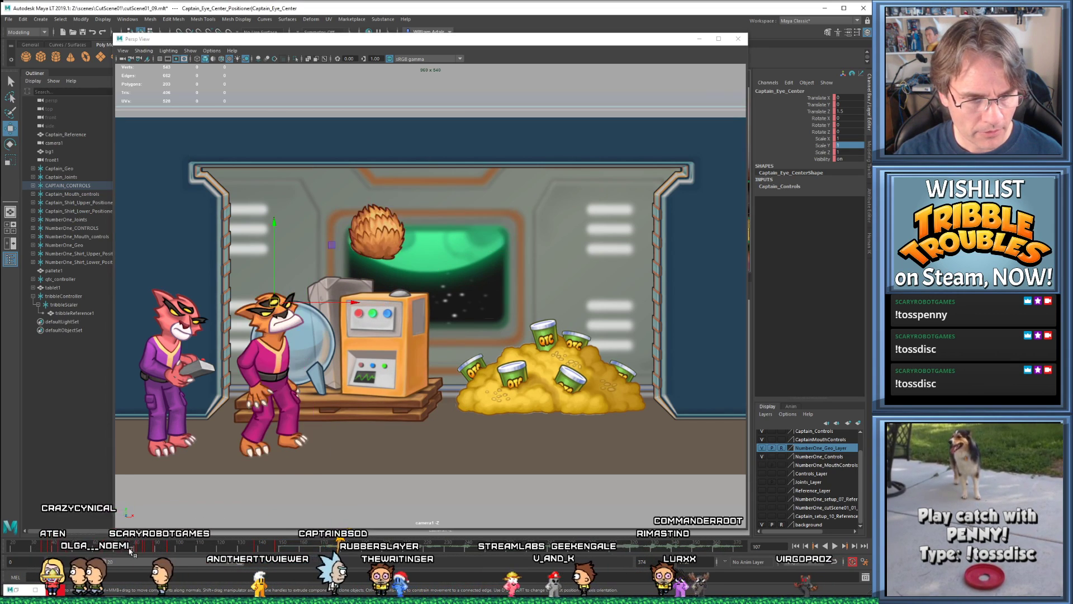
key("alt+v")
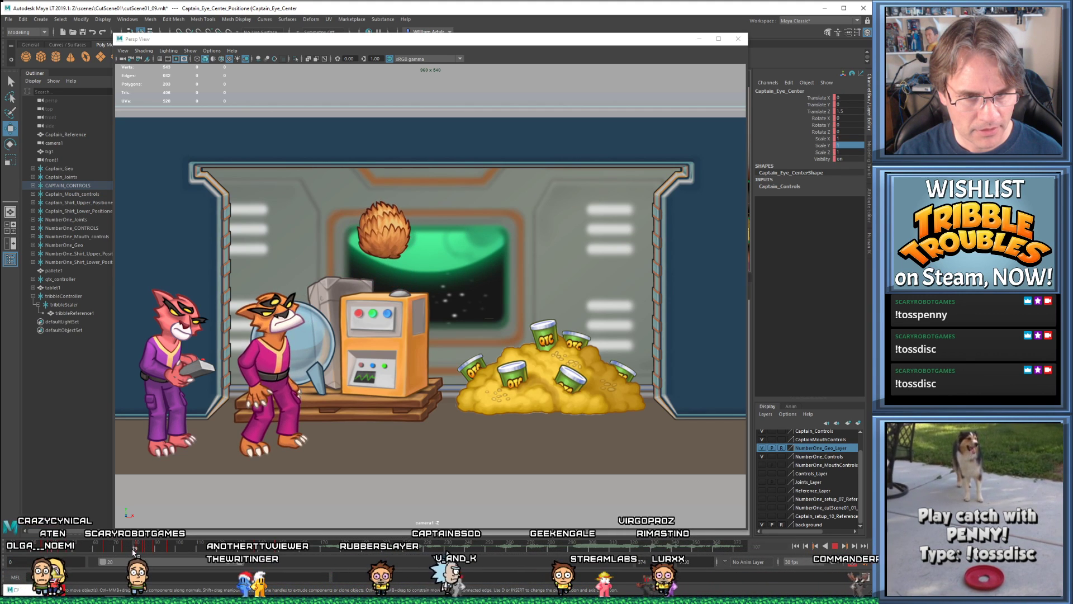
left_click_drag(133, 552, 145, 553)
key("comma")
key("comma")
key("comma")
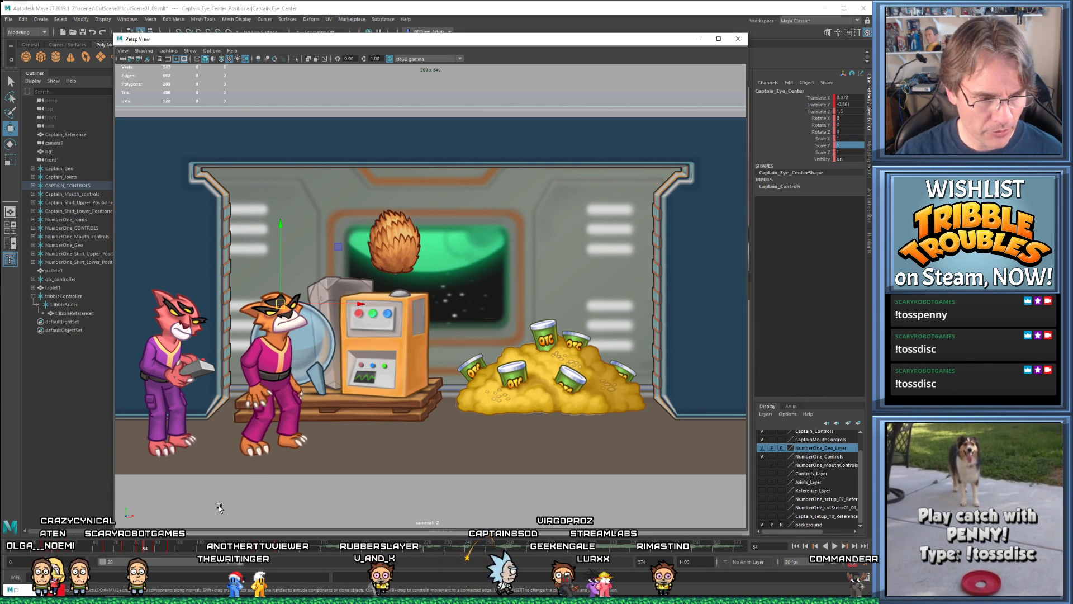
key("period")
key("period")
key("comma")
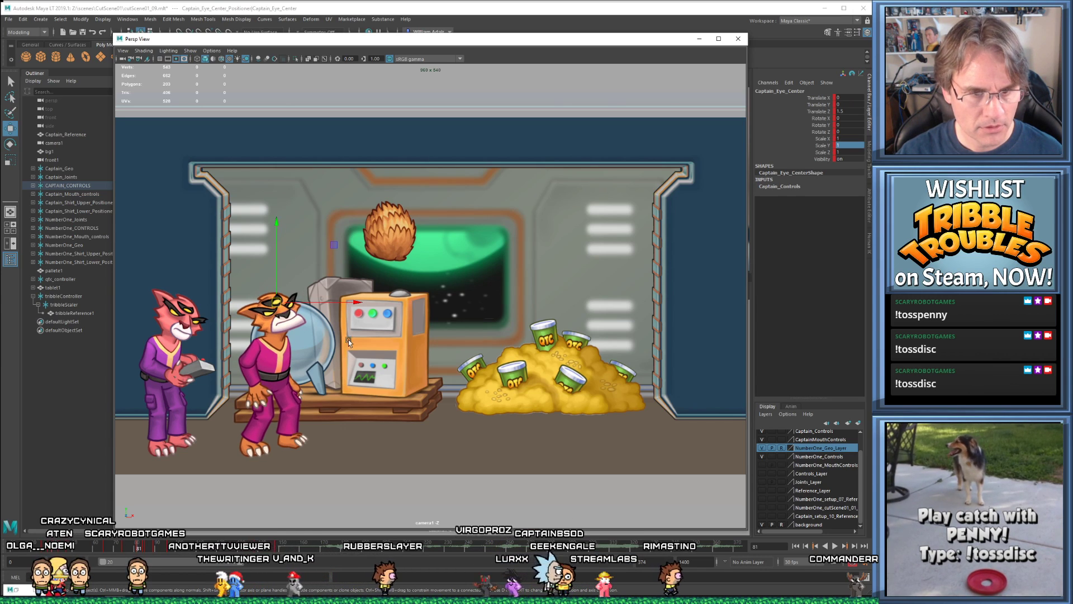
- Select the captain's centre eyebrow joint at frame 84 and scale it down along Y to flatten the brow over the closed eye
left_click(700, 40)
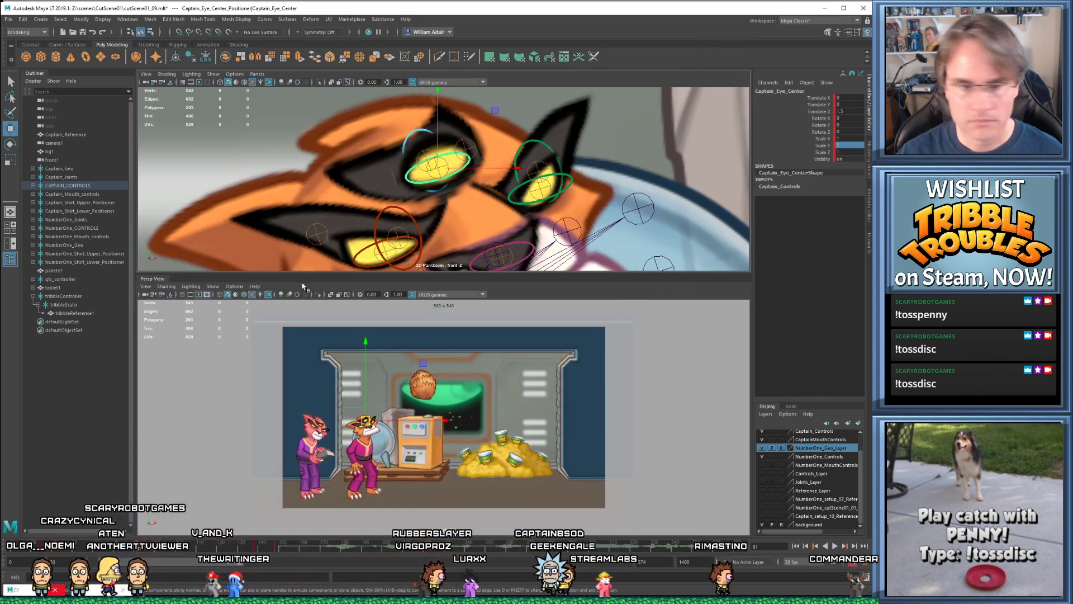
left_click(422, 153)
key("alt+period")
key("alt+period")
key("alt+period")
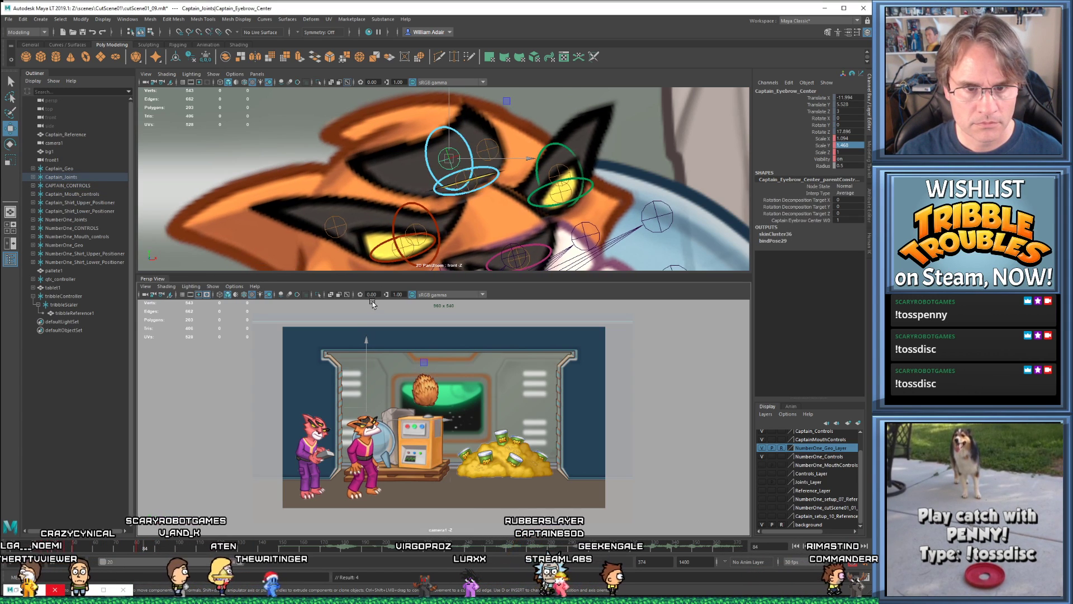
key("r")
middle_click_drag(431, 135, 435, 176, "alt")
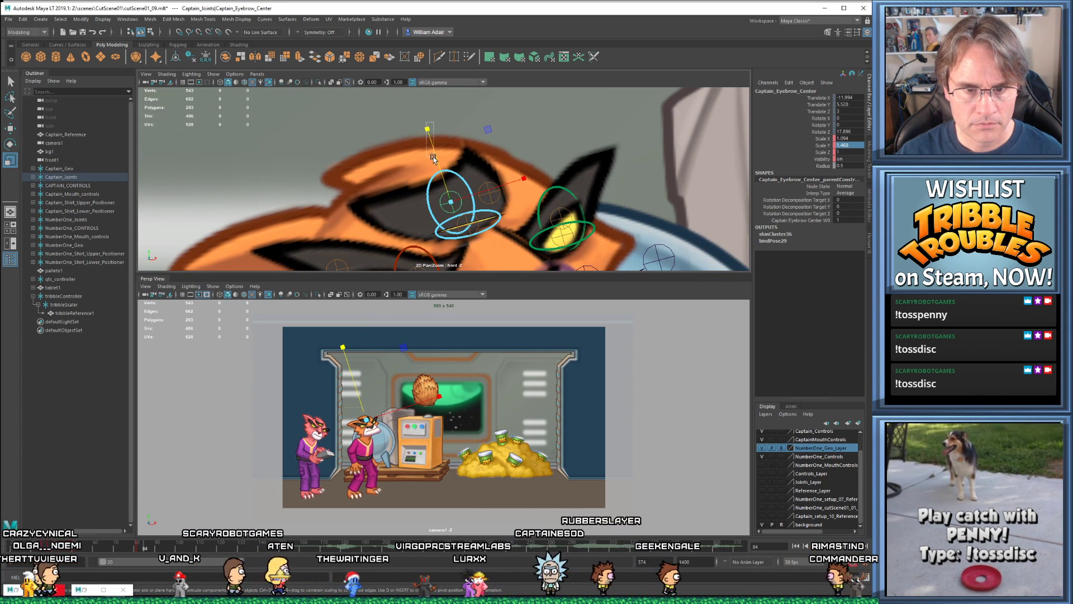
left_click_drag(432, 134, 437, 165)
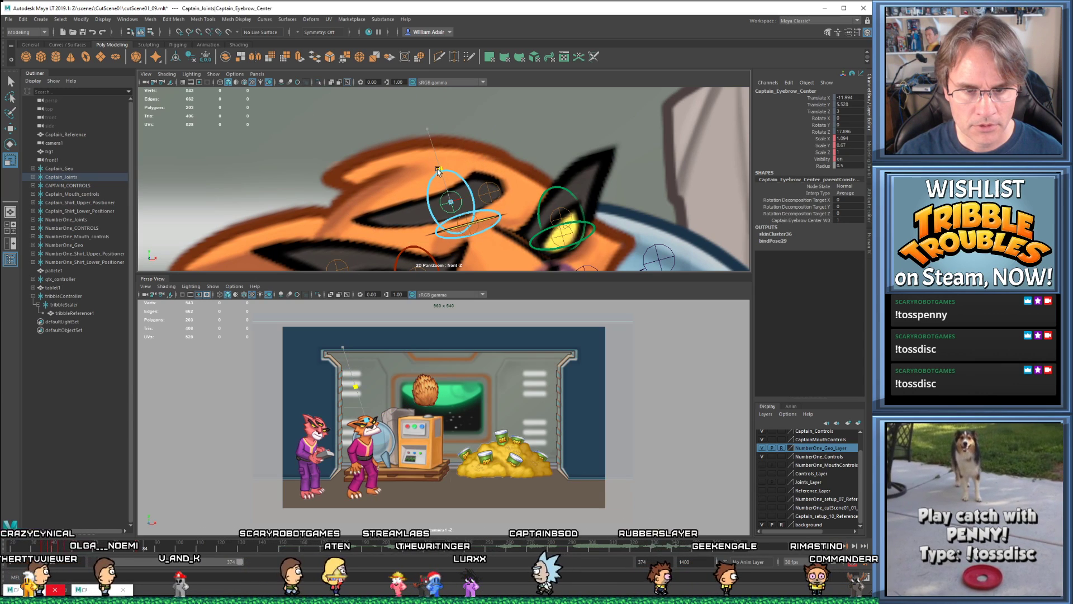
- Key the captain's centre eyebrow control at frame 84 and compare the pose with frame 81
left_click(457, 175)
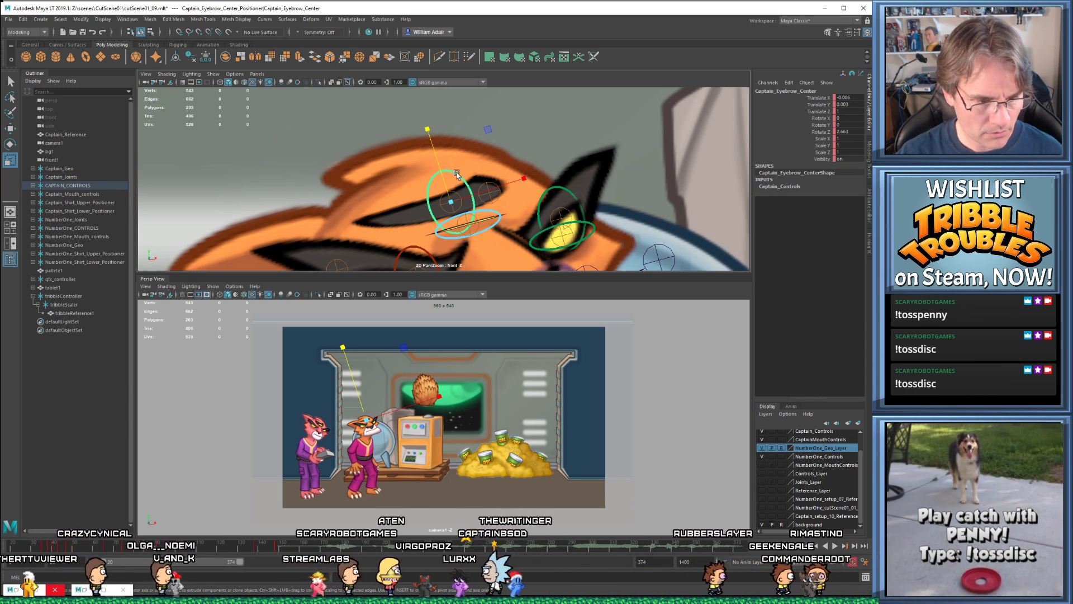
key("s")
key("alt+comma")
key("alt+comma")
key("alt+comma")
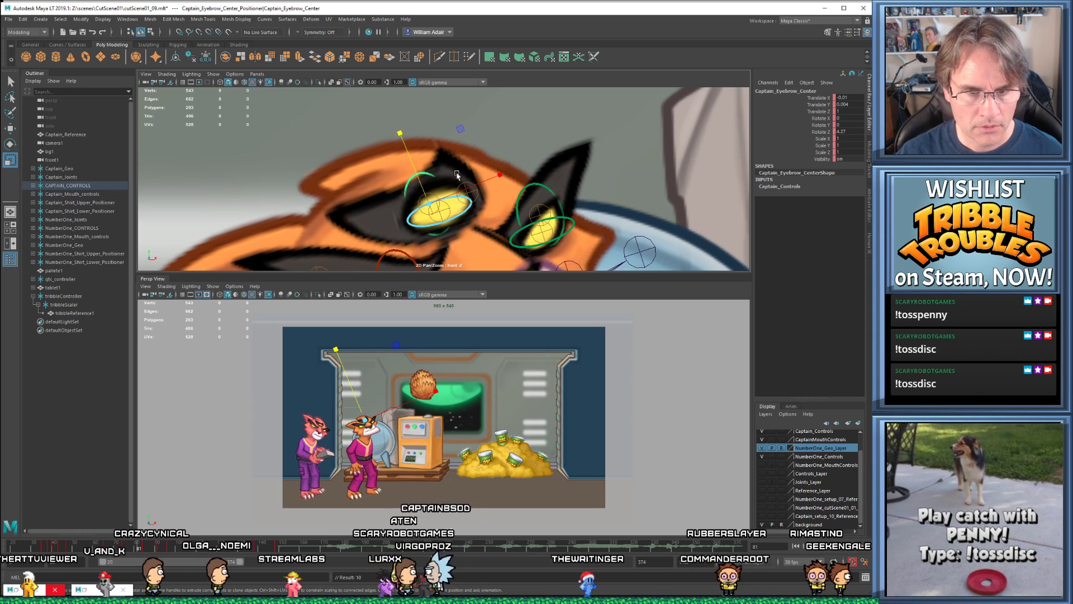
key("alt+period")
key("alt+period")
key("alt+period")
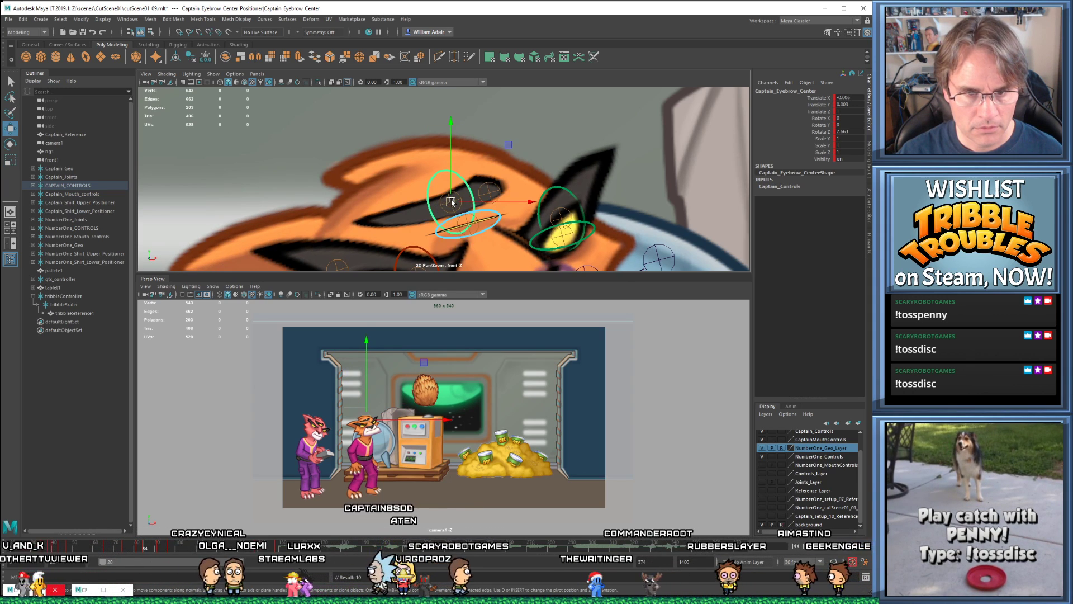
- Move the centre eyebrow control down towards the closed eye at frame 84, rotate it slightly clockwise and key it
left_click_drag(452, 202, 463, 216)
key("e")
left_click_drag(538, 213, 533, 222)
key("s")
key("w")
key("period")
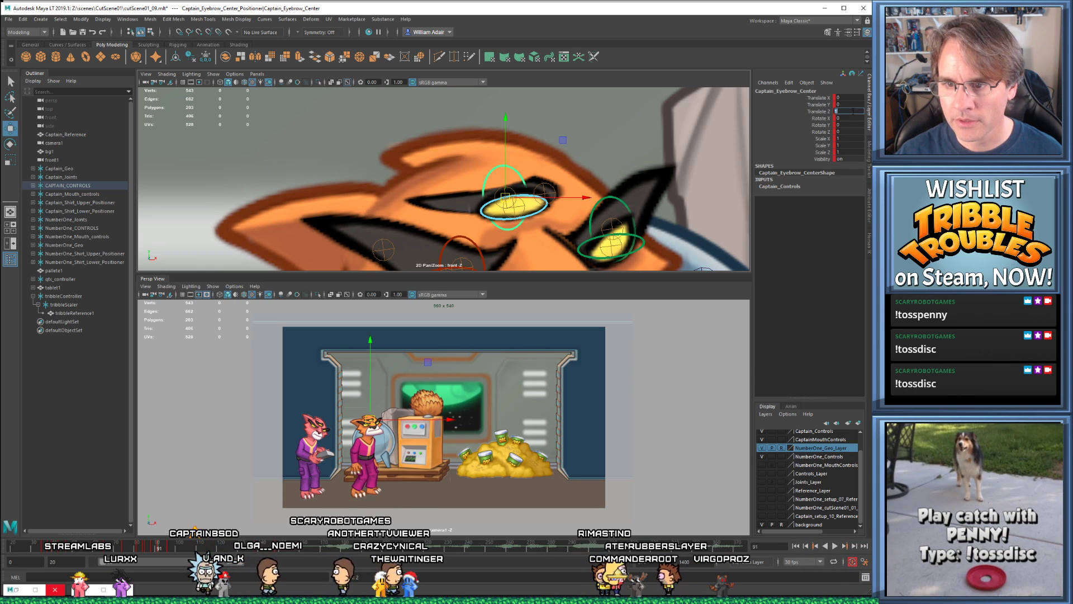
- Select the captain's centre eyebrow joint, compare frames 84 and 91, and enter new Scale X and Scale Y values at frame 91
middle_click_drag(468, 148, 458, 139, "alt")
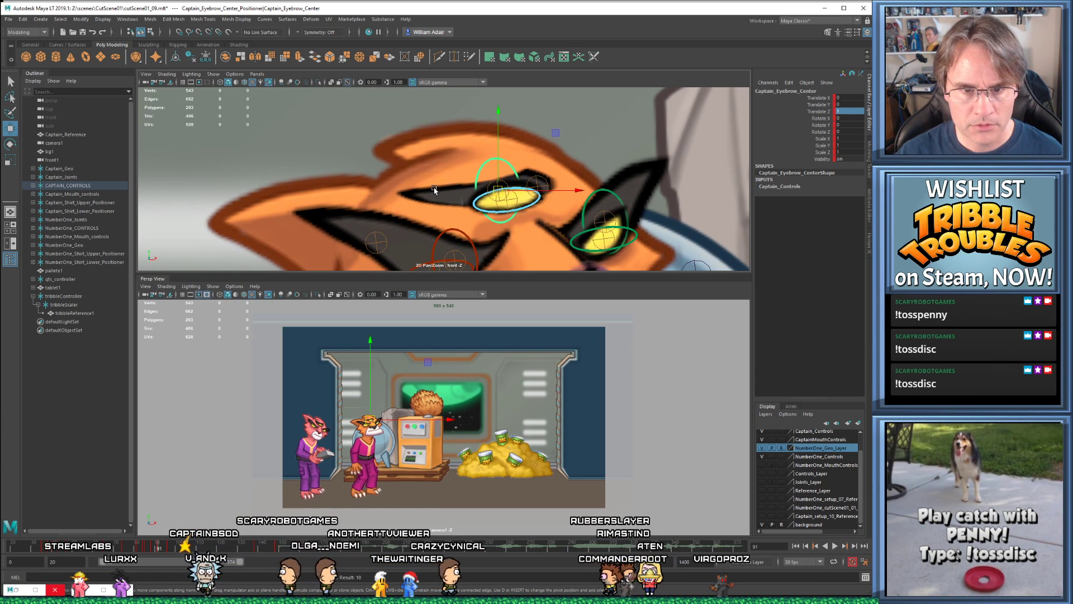
left_click(453, 168)
left_click(489, 187)
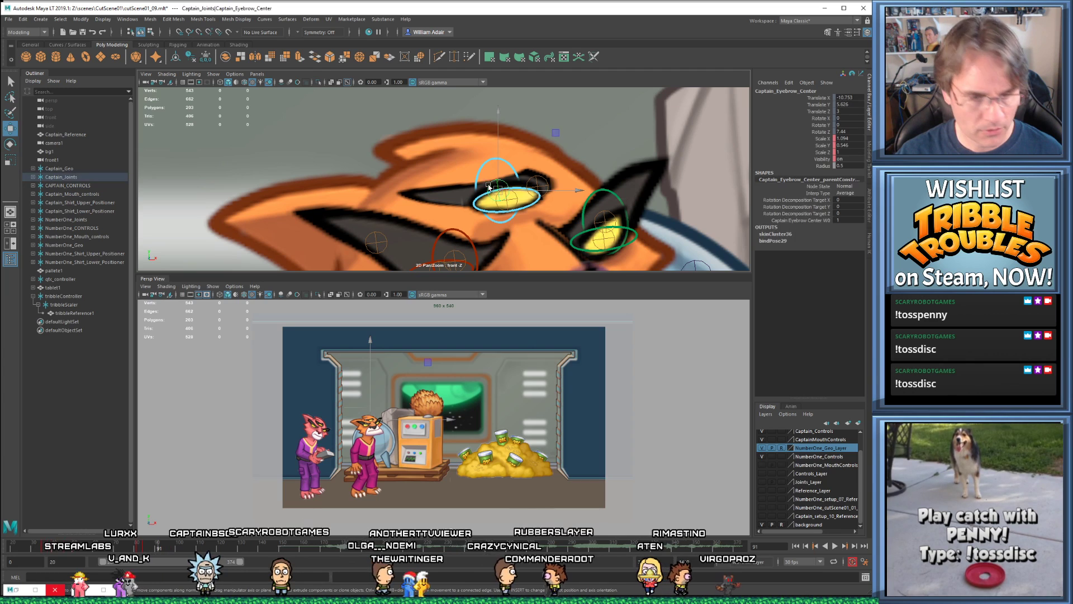
key("comma")
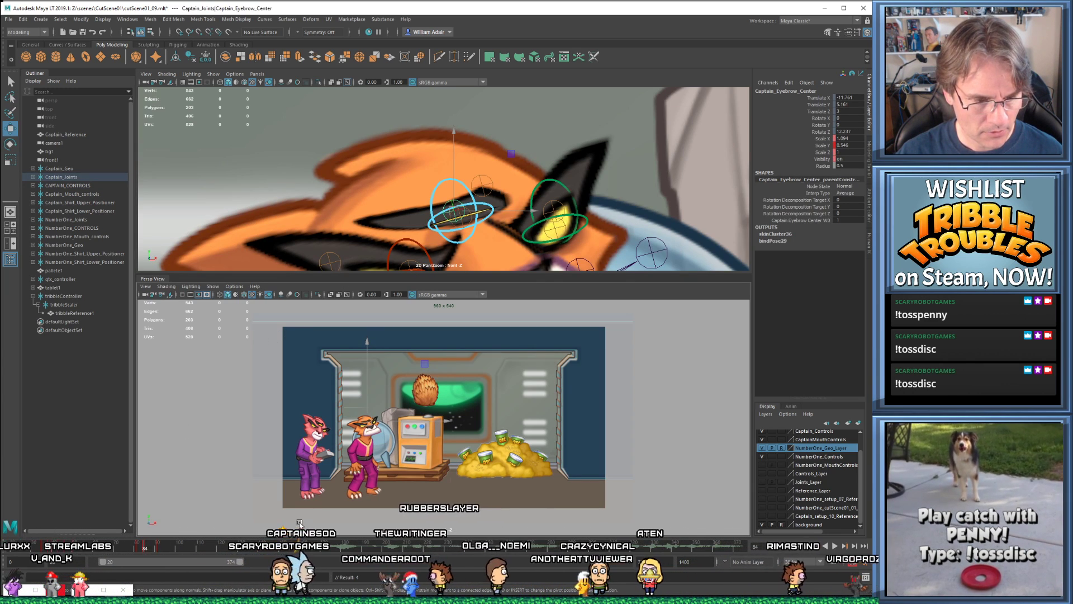
key("period")
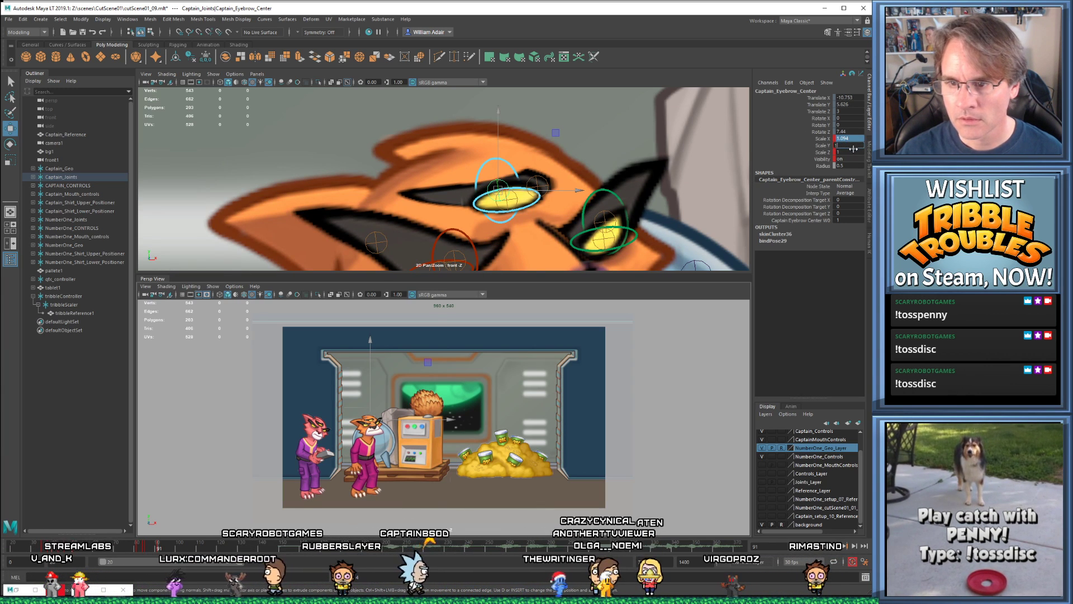
key("Return")
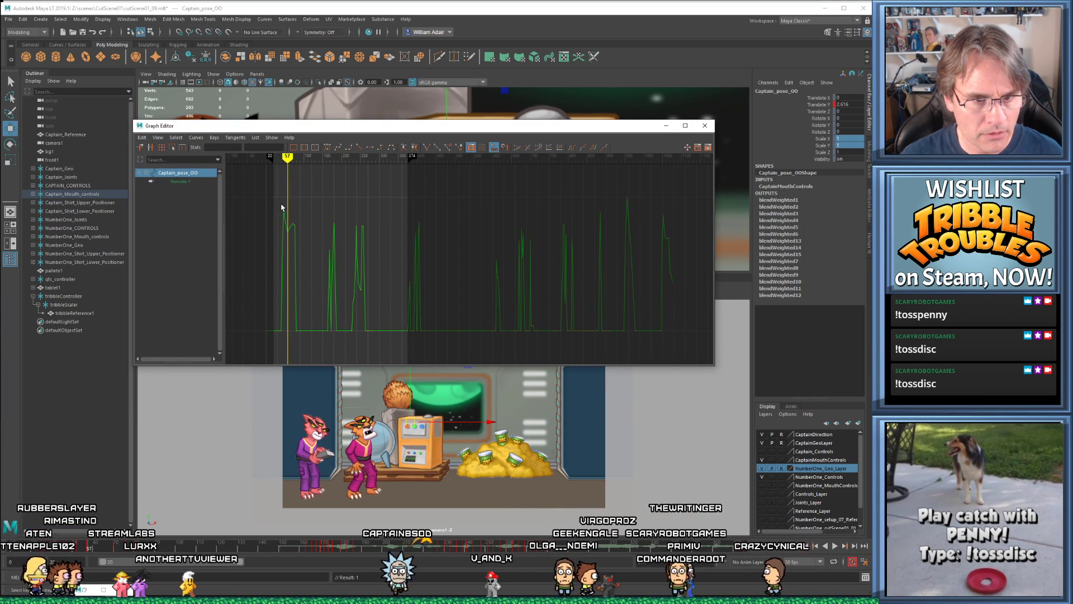
- Lower the frame 70 and 76 keys of Captain_pose_OO's Translate Y curve to about 2.5 in the Graph Editor
left_click_drag(315, 355, 315, 356)
key("f")
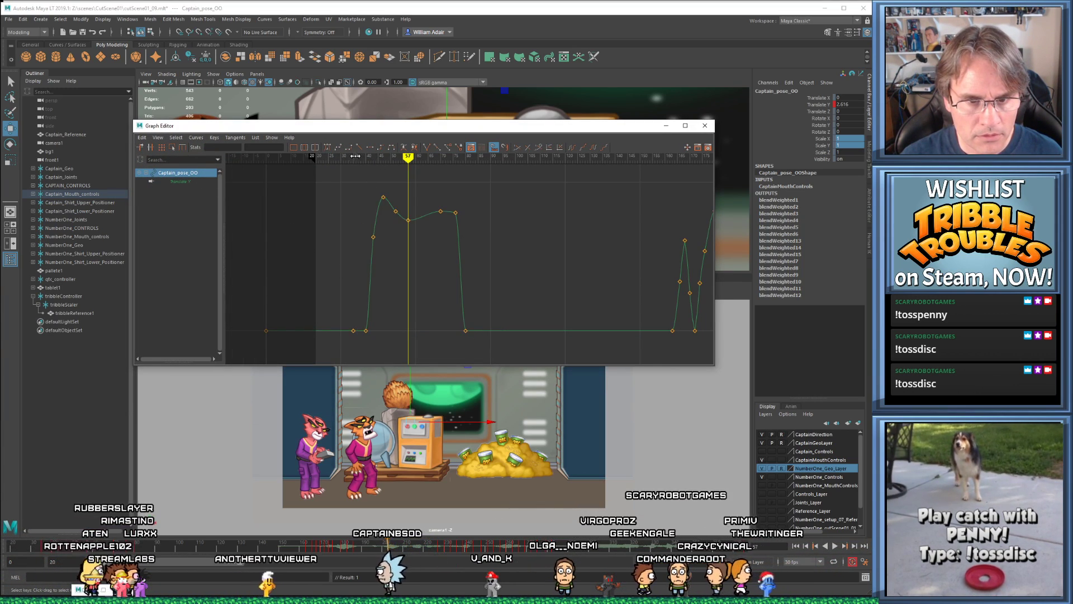
mouse_move(356, 156)
left_mouse_down()
mouse_move(425, 326)
mouse_move(312, 314)
mouse_move(410, 309)
left_mouse_up()
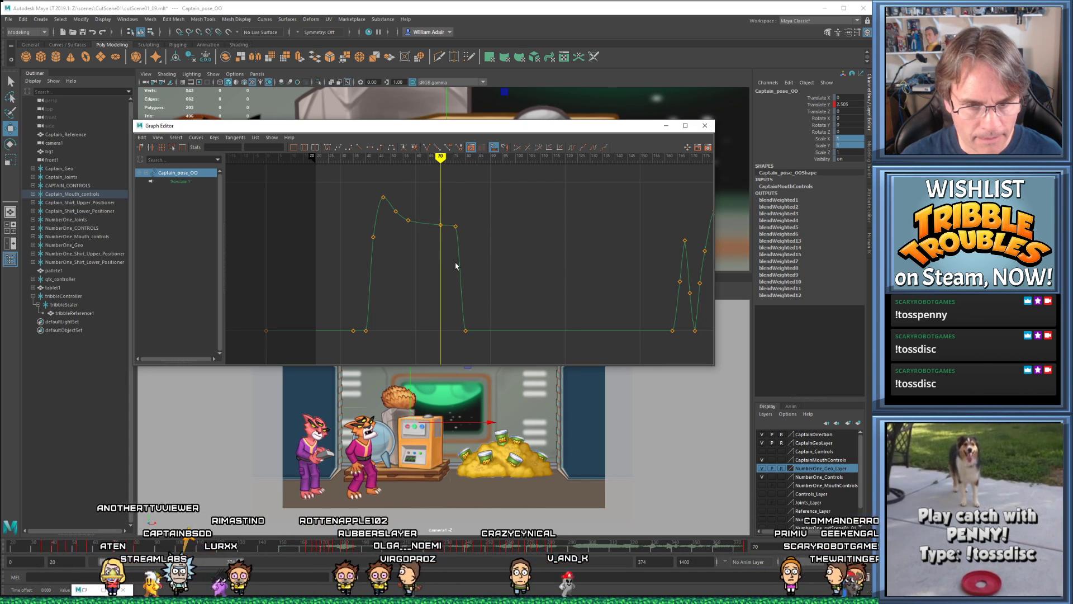
left_click(666, 125)
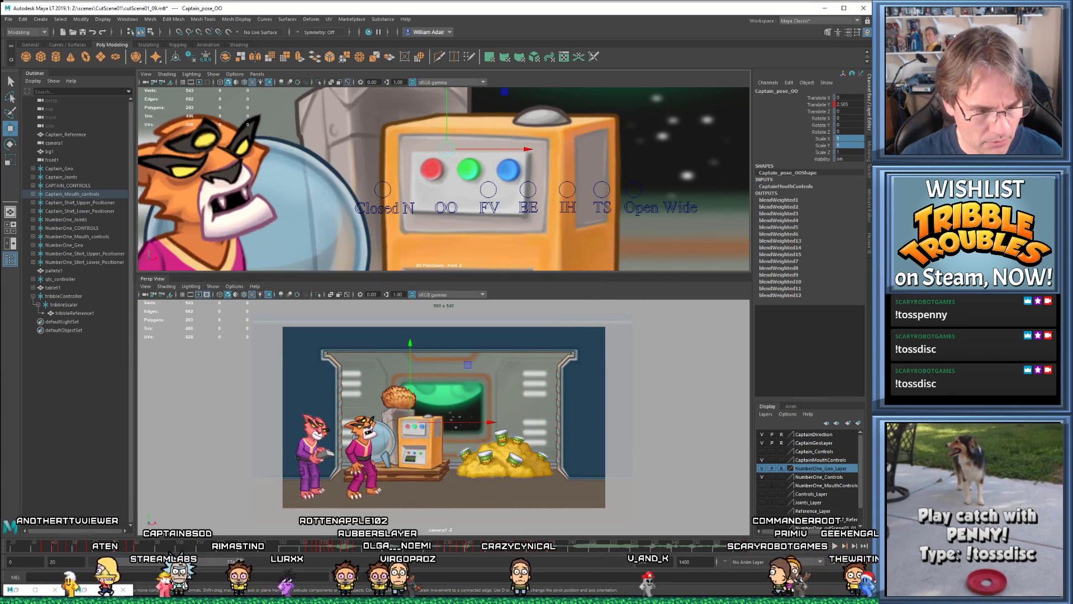
- Play the captain's animation in the separate Persp View window and step through the OO mouth control's keys
left_click(84, 591)
key("alt+shift+v")
key("alt+v")
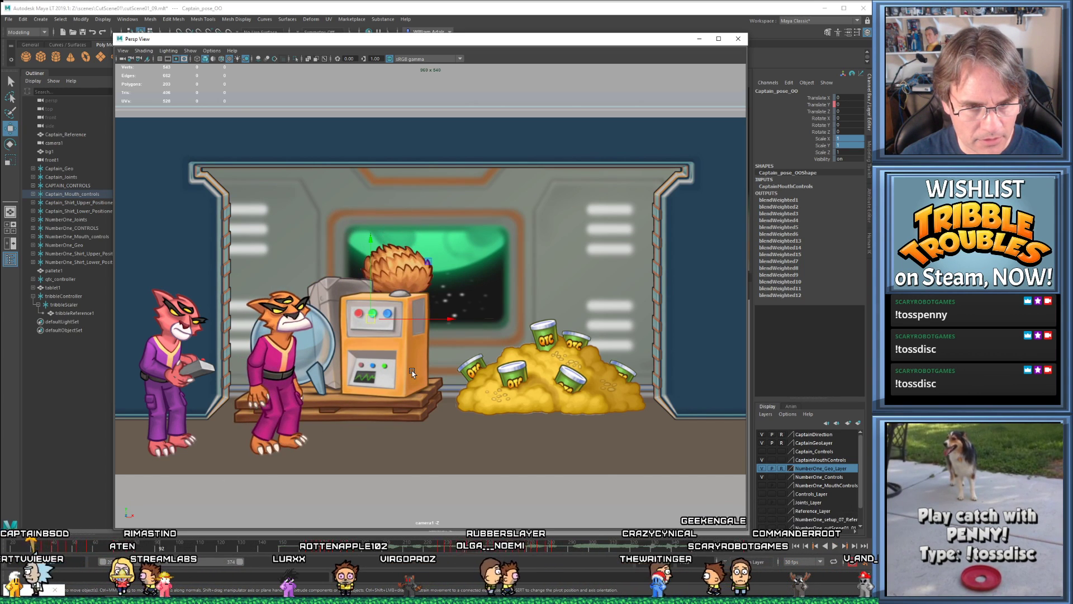
key("Escape")
key("comma")
key("period")
key("period")
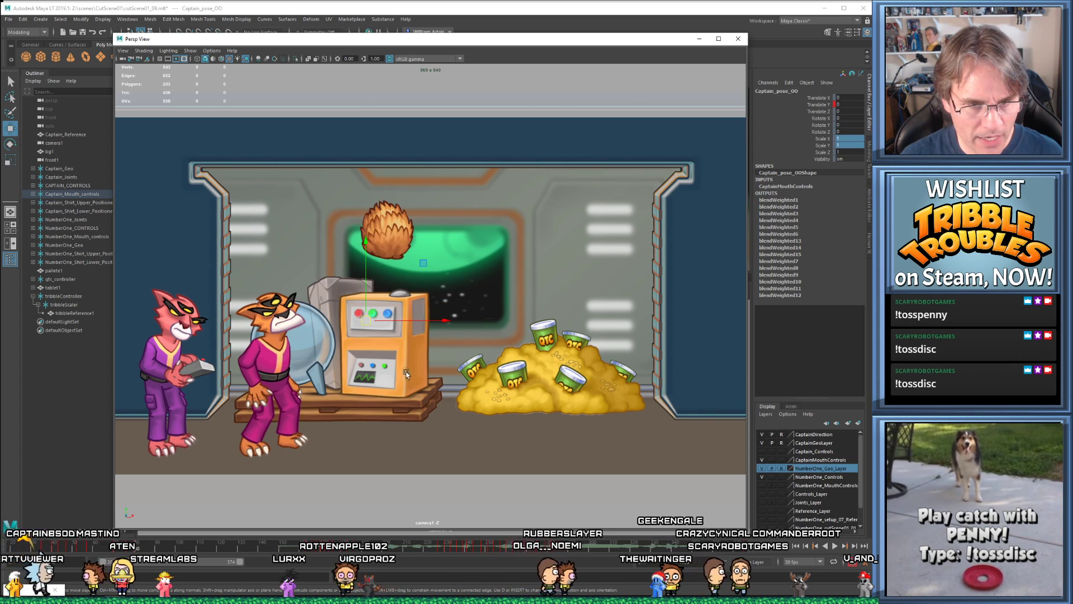
left_click(700, 41)
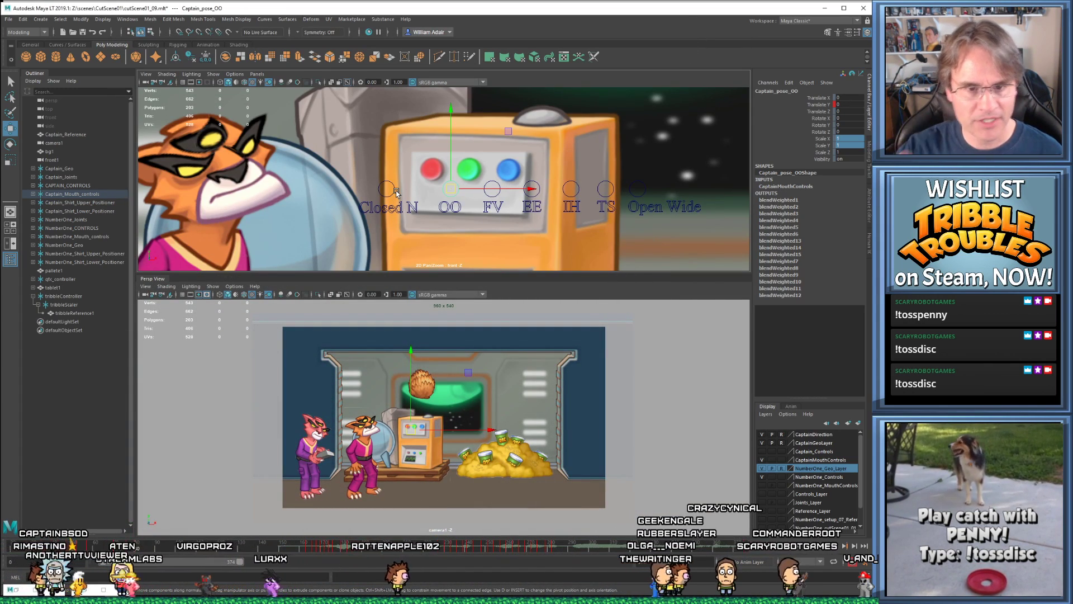
- Compare the captain's open and closed mouth poses by stepping between the OO control's keys at frames 76 and 80
key("comma")
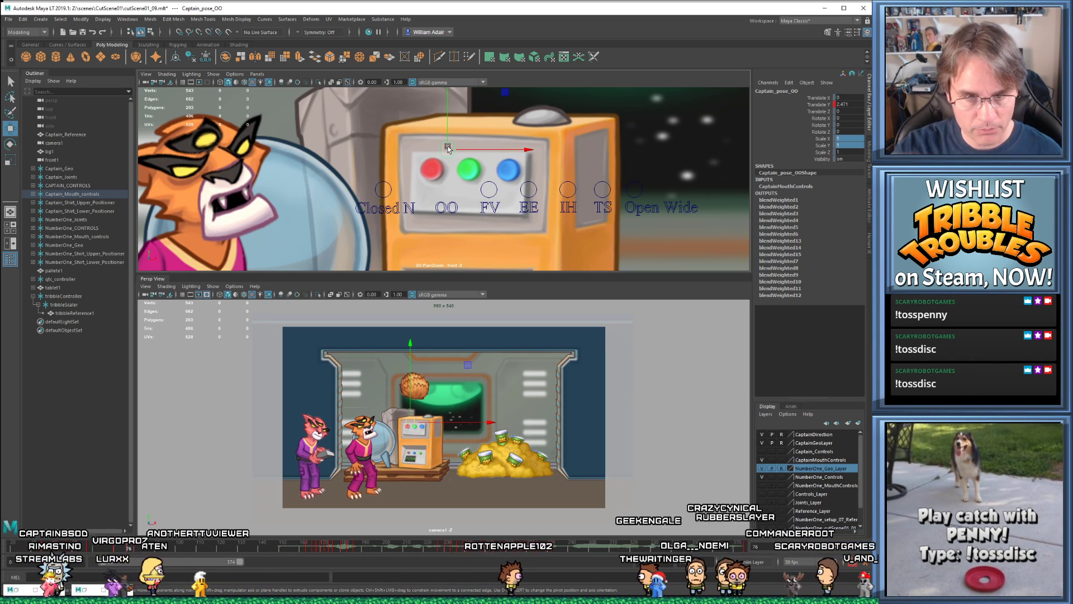
key("period")
key("comma")
key("period")
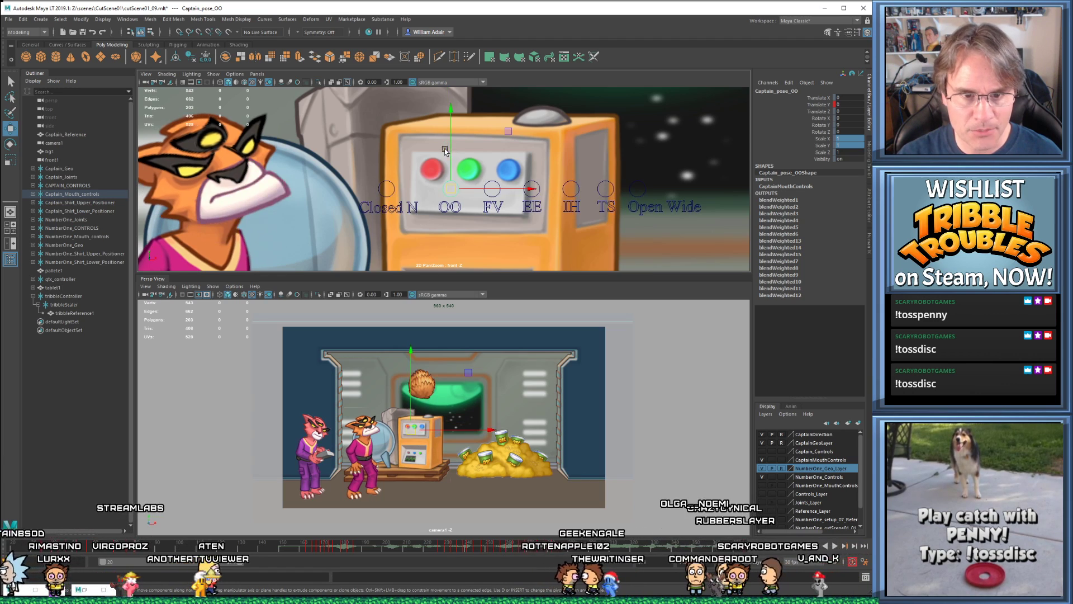
key("comma")
key("period")
key("comma")
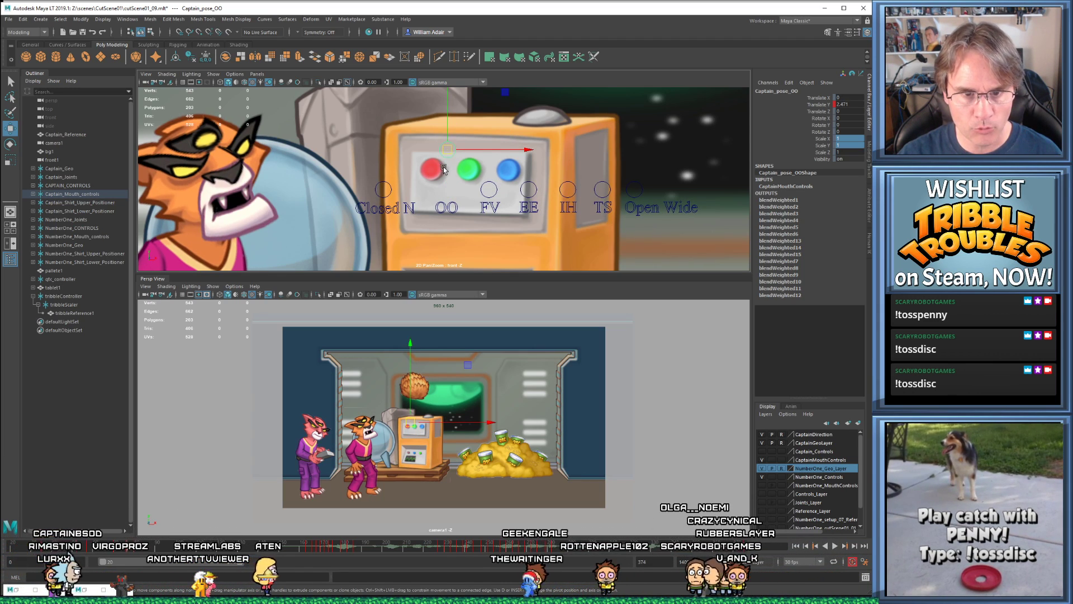
key("period")
key("comma")
key("period")
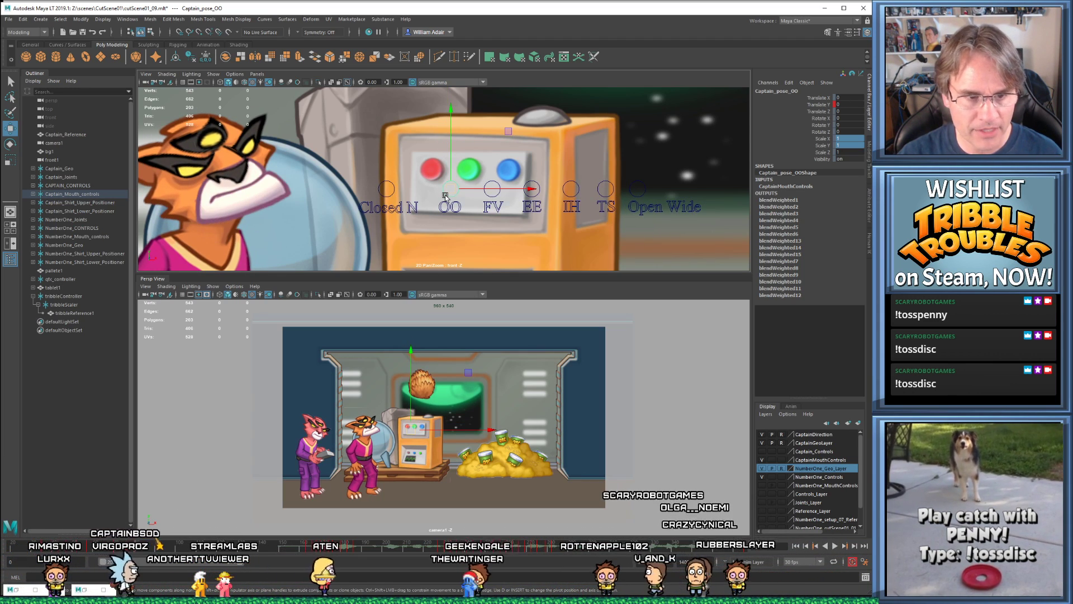
key("comma")
key("period")
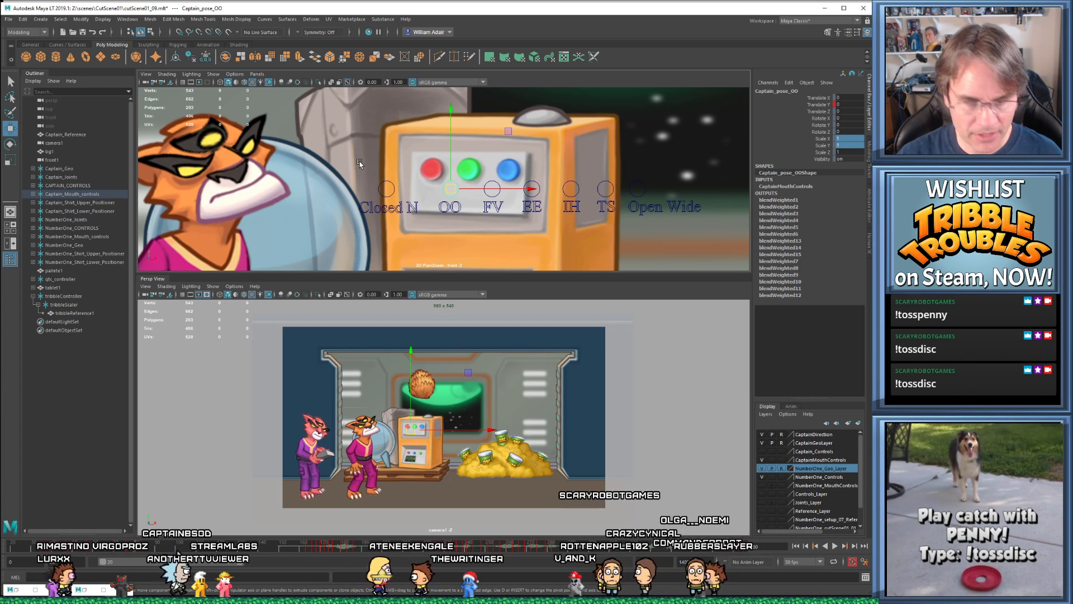
- Key all the captain's mouth controls and raise the Closed N control to a Translate Y of about 1.5 at frame 80
key("comma")
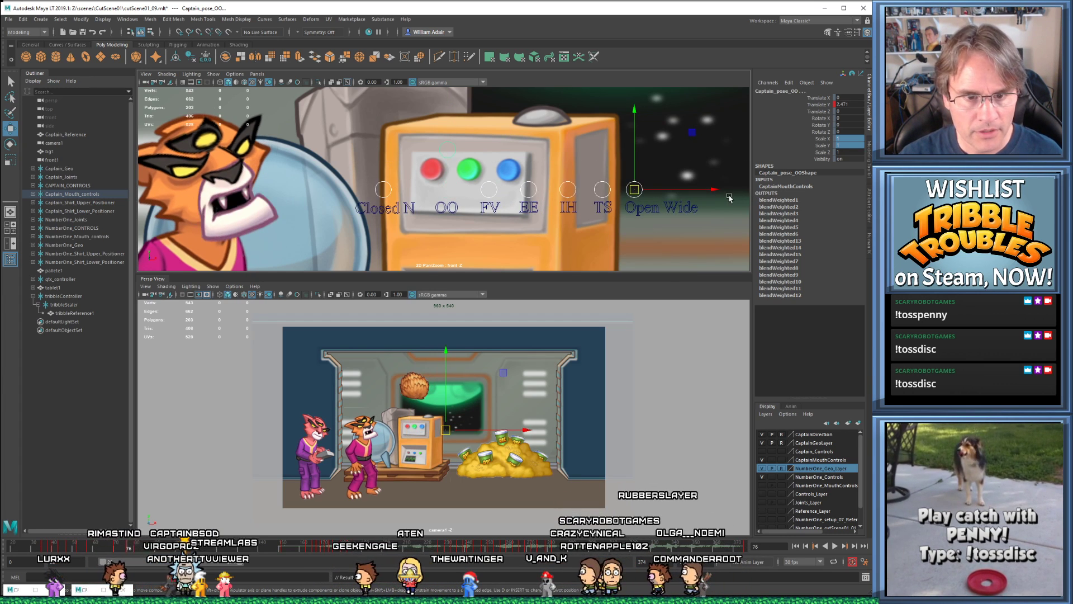
key("period")
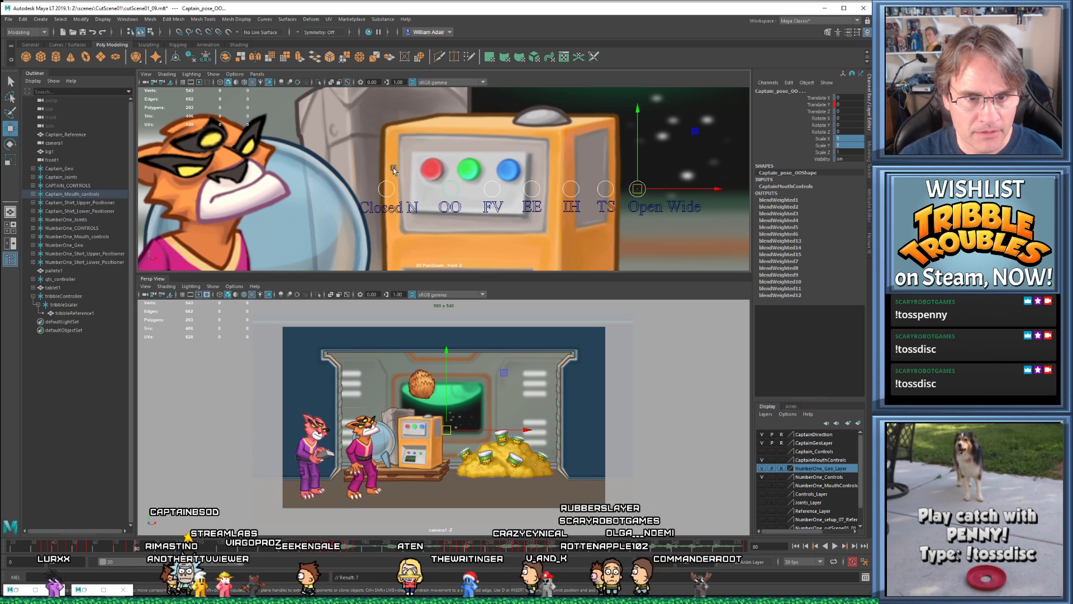
left_click(387, 189)
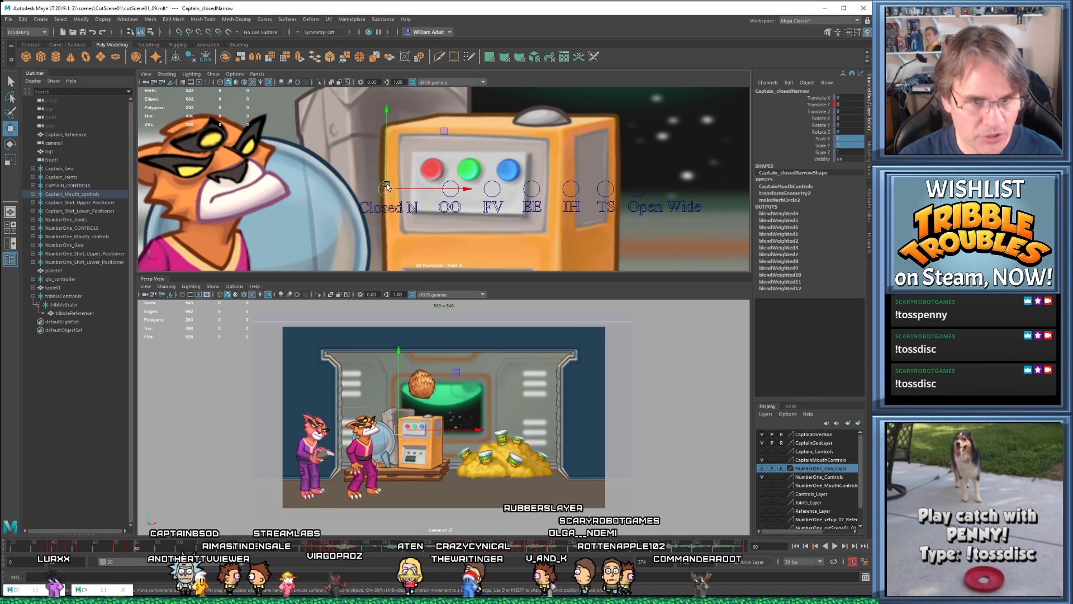
key("comma")
key("period")
left_click_drag(385, 189, 386, 167)
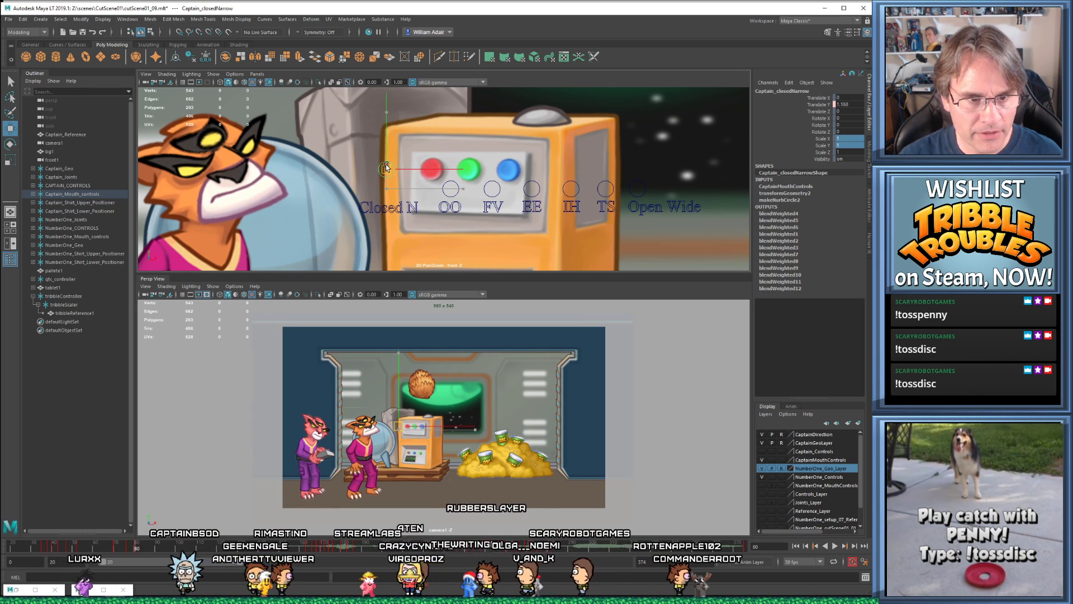
key("comma")
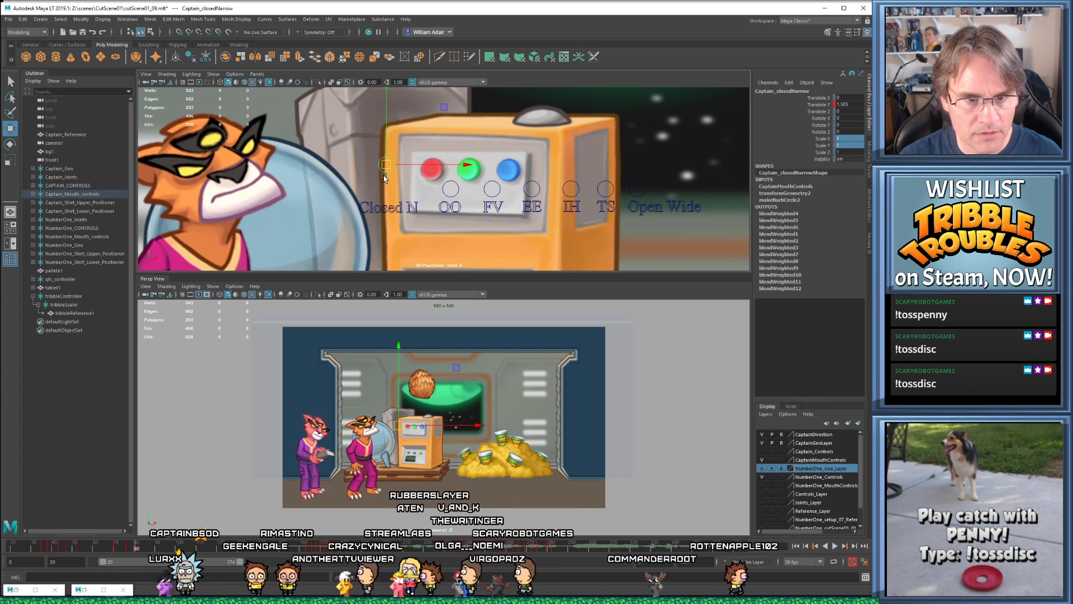
key("period")
key("comma")
- Lower the captain's Closed N mouth control to a Translate Y of 0 at frame 85 and check it against frame 80
middle_click(401, 369)
key("alt+period")
key("alt+period")
key("alt+period")
key("alt+period")
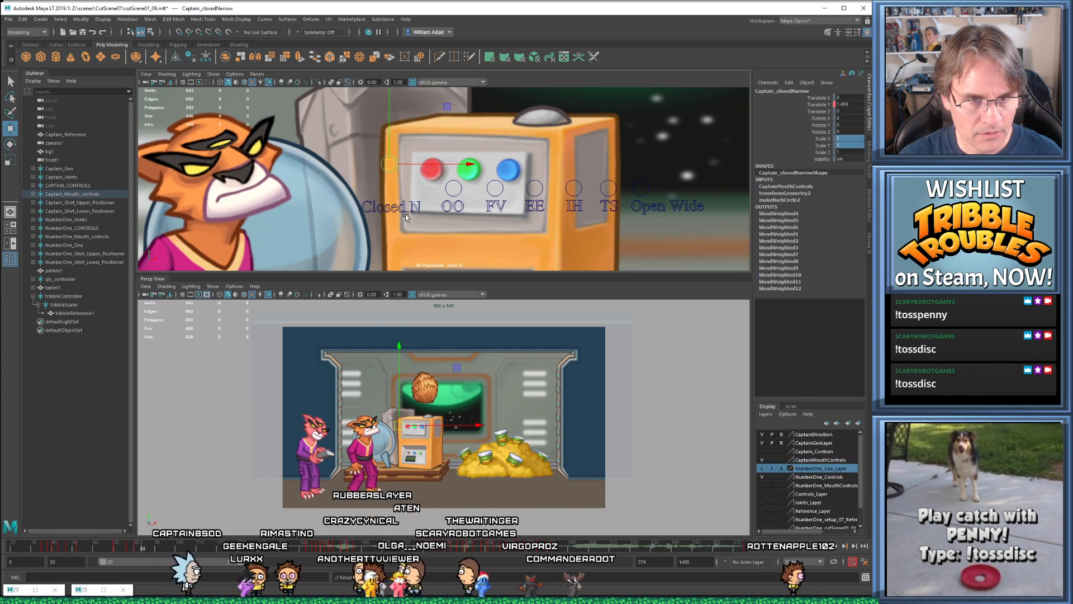
left_click_drag(386, 163, 386, 204)
key("alt+comma")
key("alt+comma")
key("alt+comma")
key("alt+comma")
key("alt+comma")
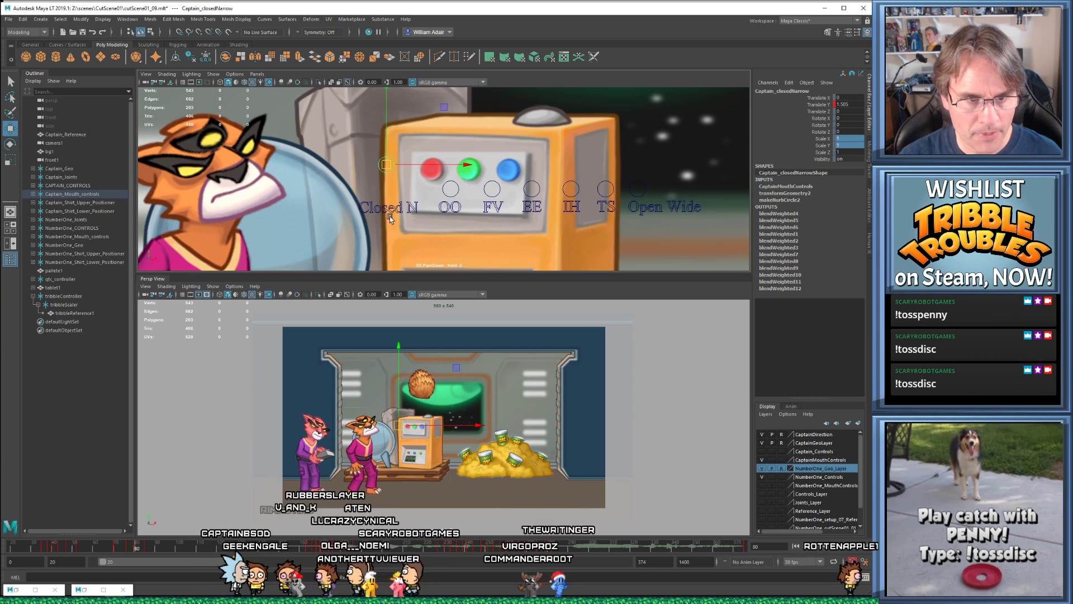
key("period")
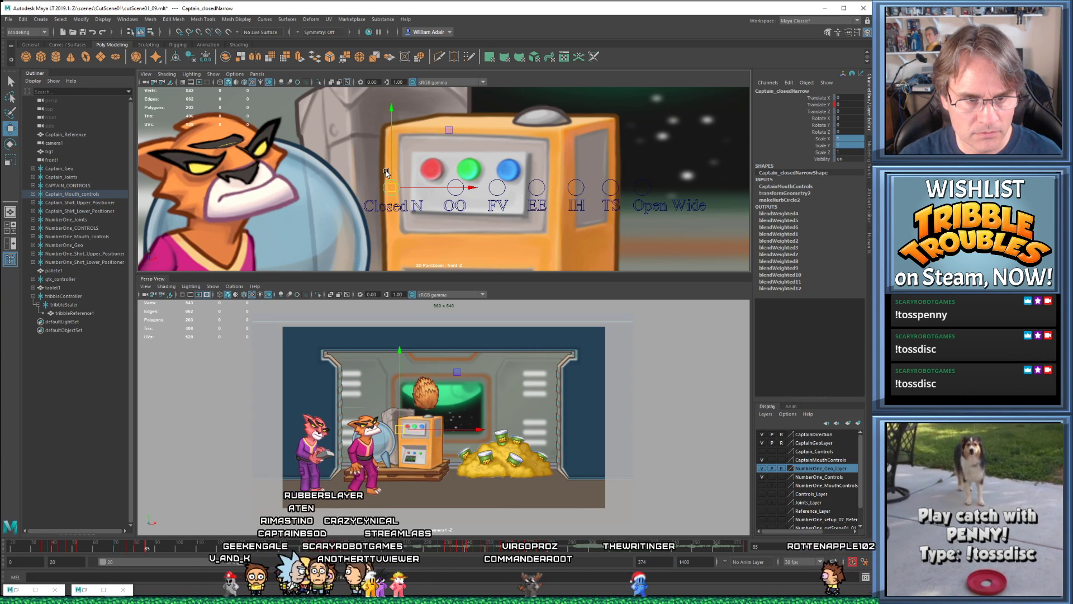
- Check the mouth closing in the separate Persp View window and raise the Closed N control again at frame 80
left_click(87, 589)
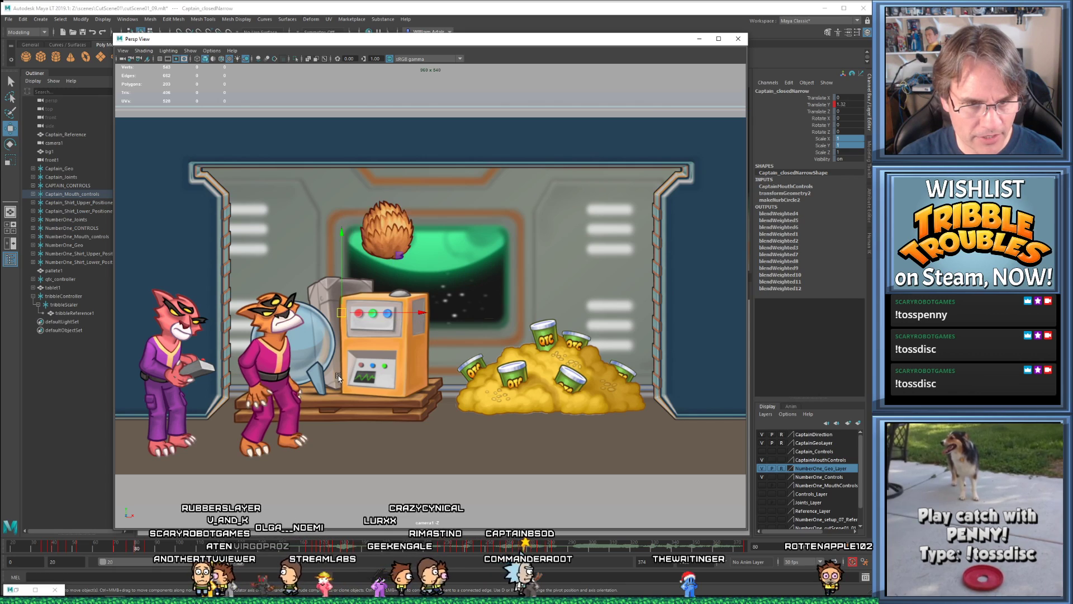
left_click(700, 38)
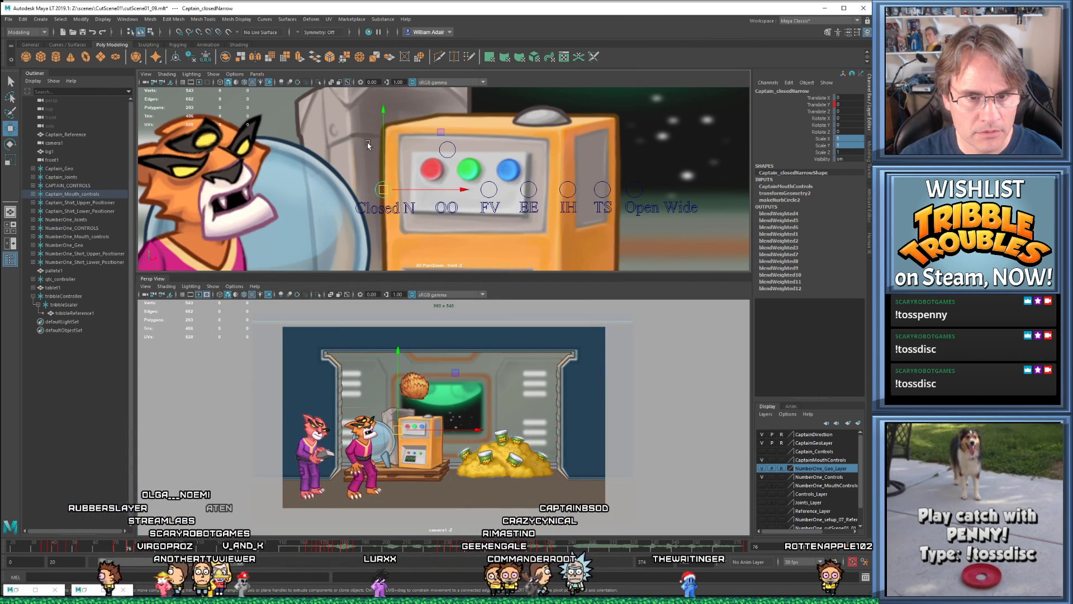
key("alt+period")
key("alt+period")
key("alt+period")
key("alt+period")
left_click_drag(387, 151, 387, 134)
key("period")
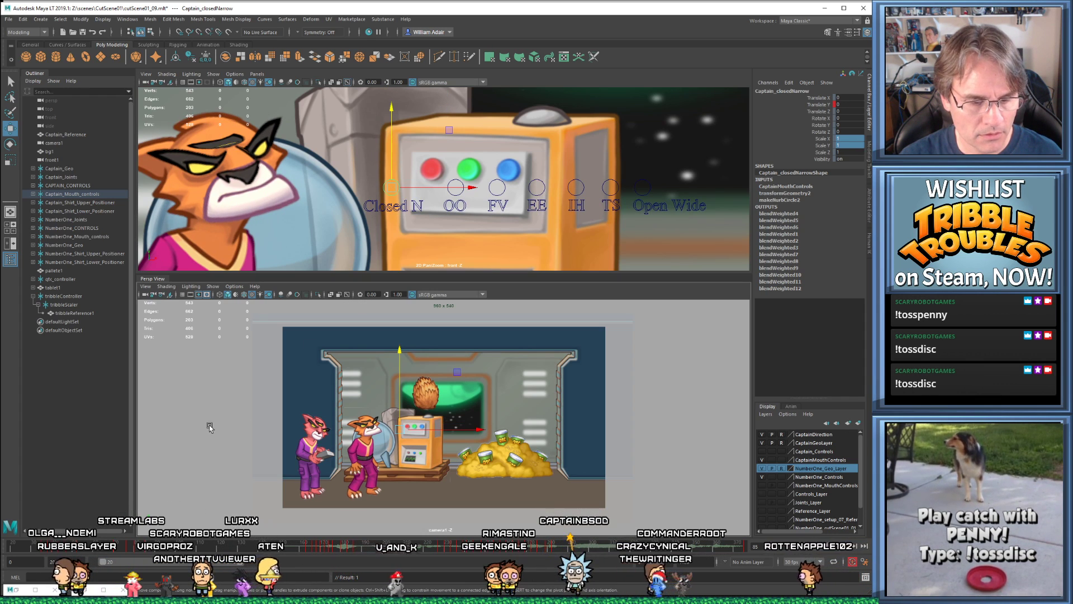
- Play back the captain's mouth closing and lower his Closed N mouth control slightly at frame 80
left_click(12, 545)
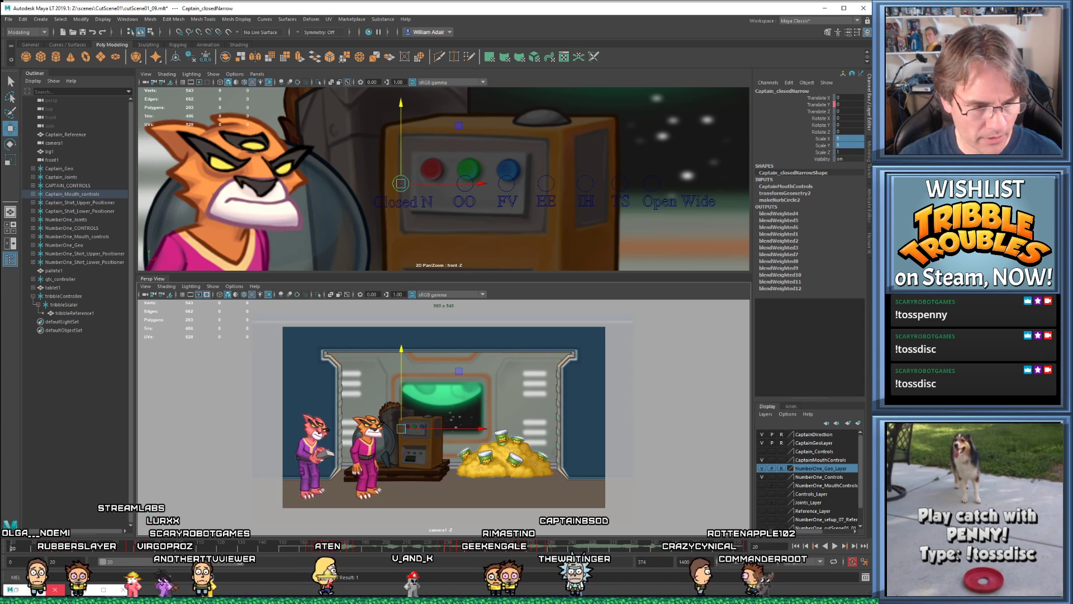
key("alt+v")
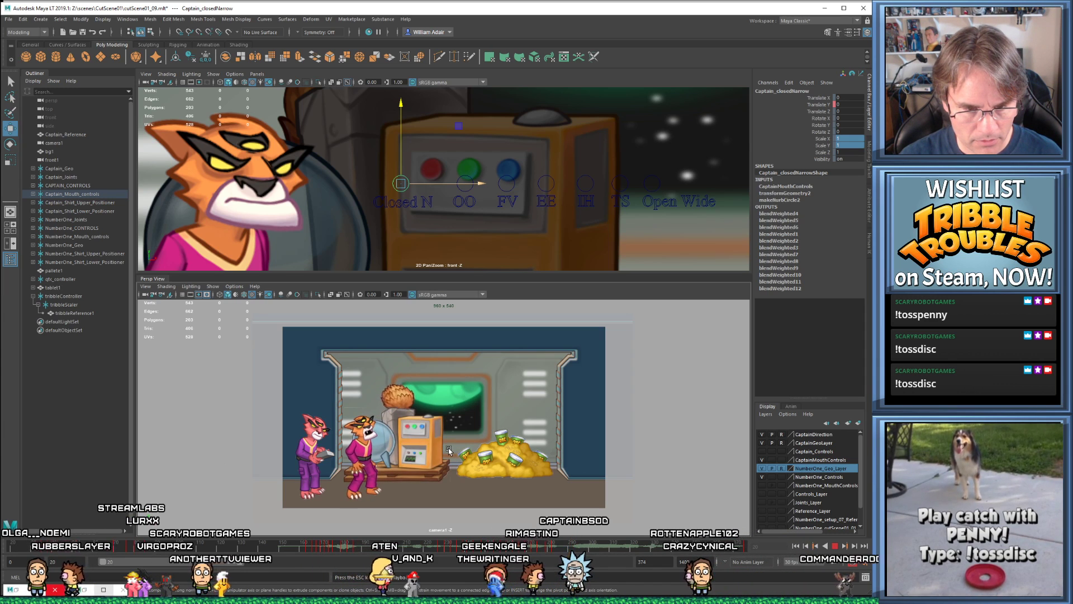
key("alt+v")
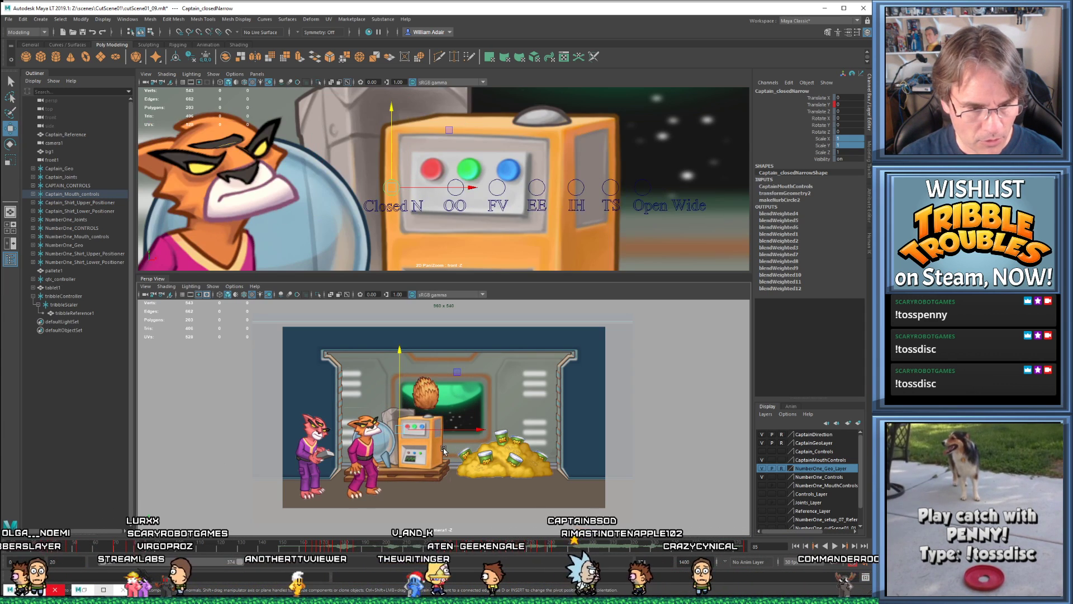
key("comma")
key("comma")
key("period")
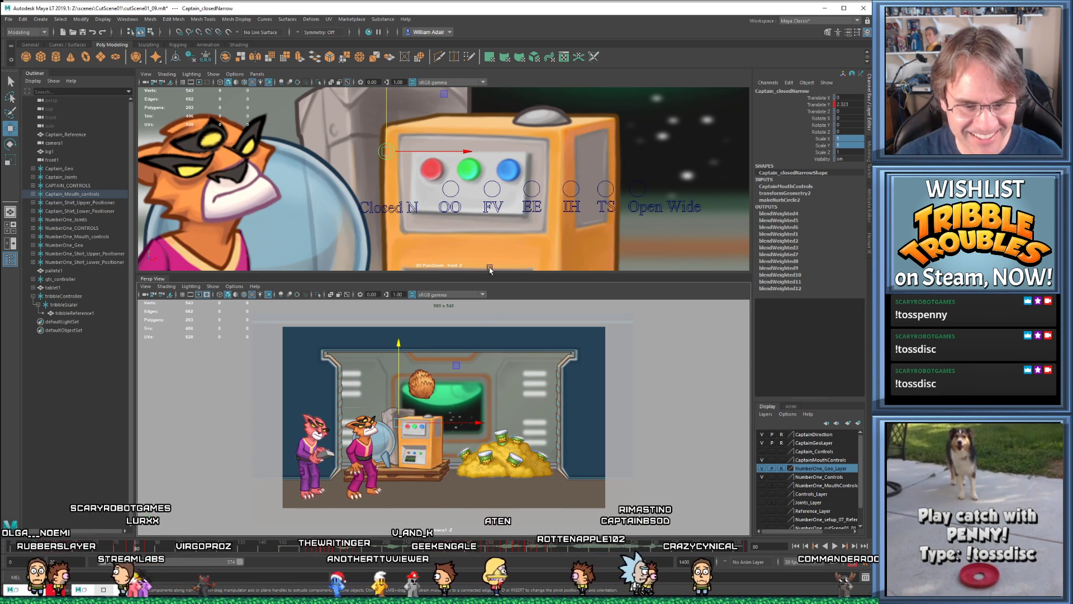
left_click_drag(387, 151, 387, 155)
key("alt+shift+v")
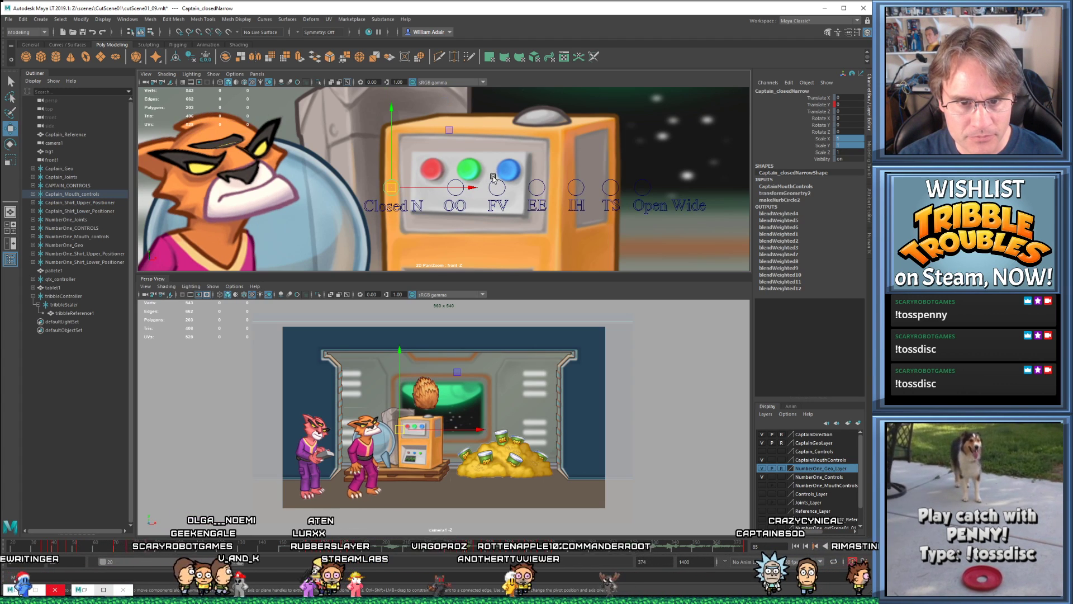
- Try raising the captain's FV mouth control to a Translate Y of about 2.27 at frame 85
left_click(494, 177)
left_click_drag(499, 187, 502, 150)
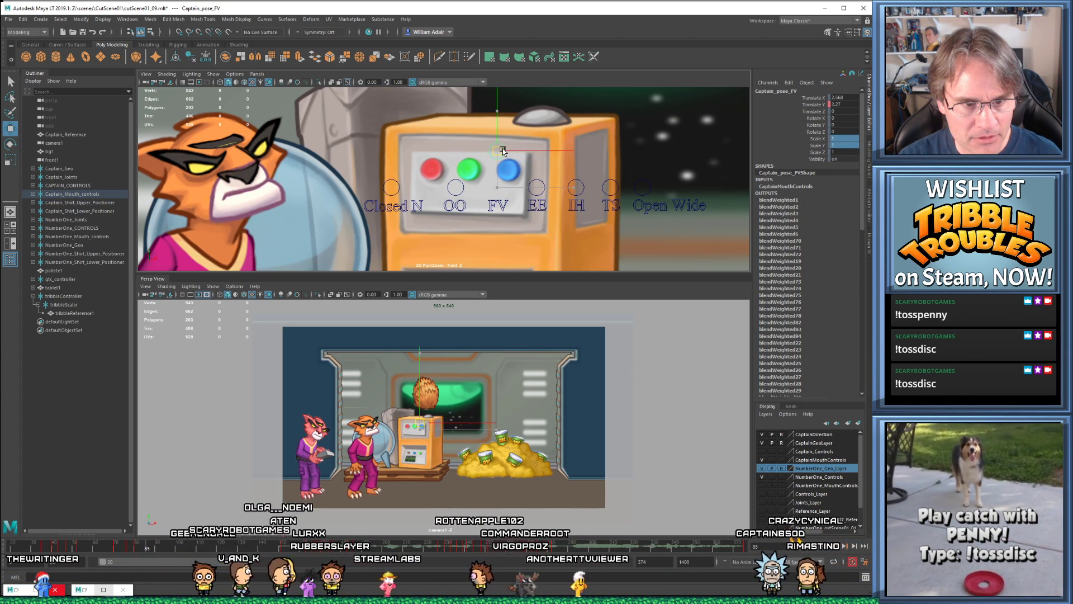
key("ctrl+z")
- Compare the captain's open and closed mouth poses by stepping between the FV control's keys around frames 76 and 80
key("comma")
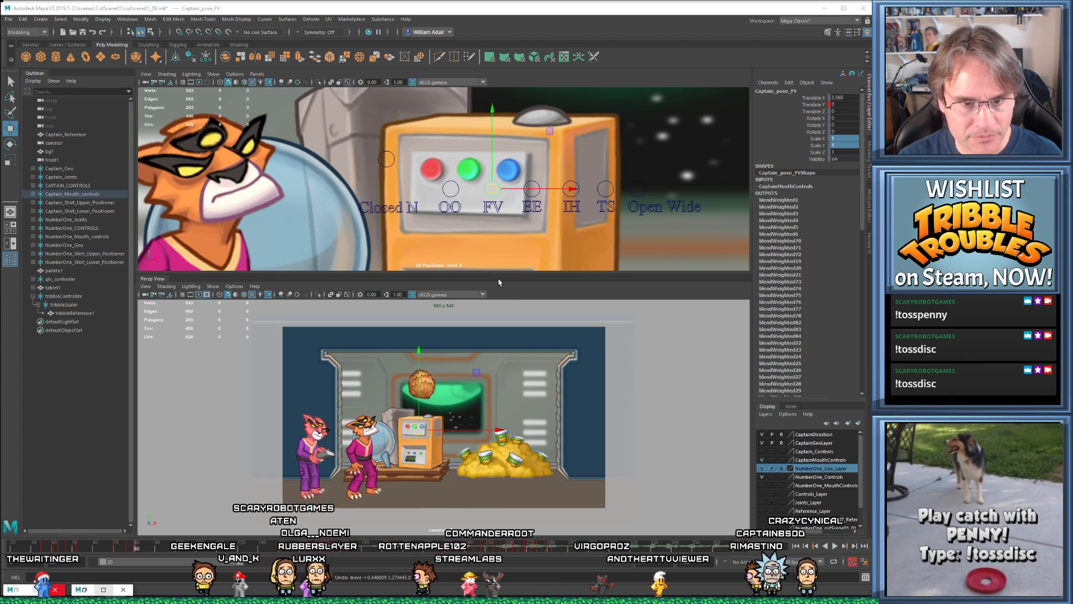
key("period")
key("comma")
key("comma")
key("comma")
key("period")
key("period")
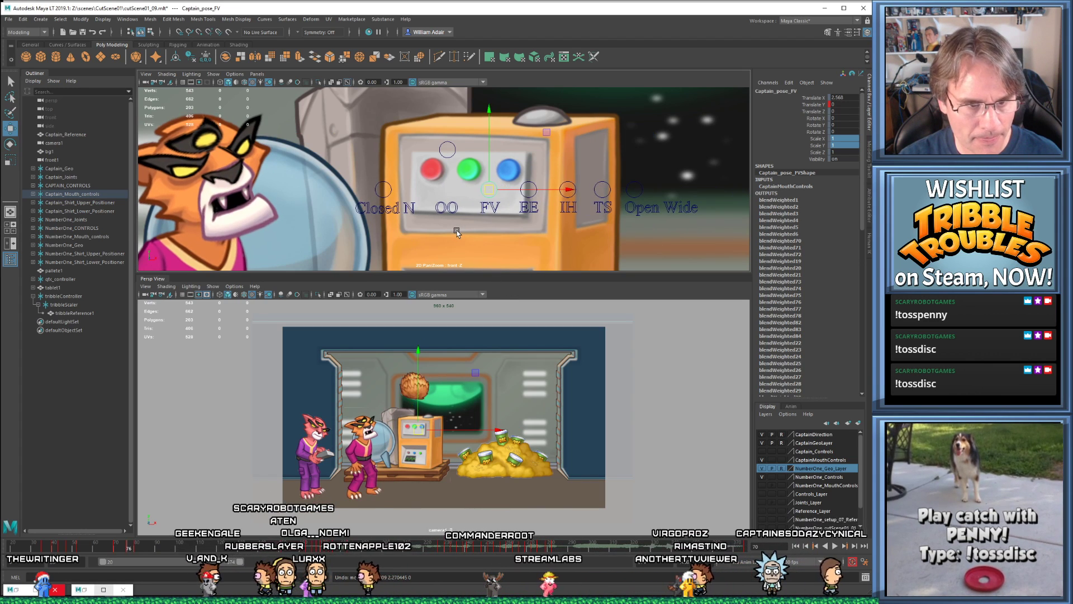
key("comma")
key("comma")
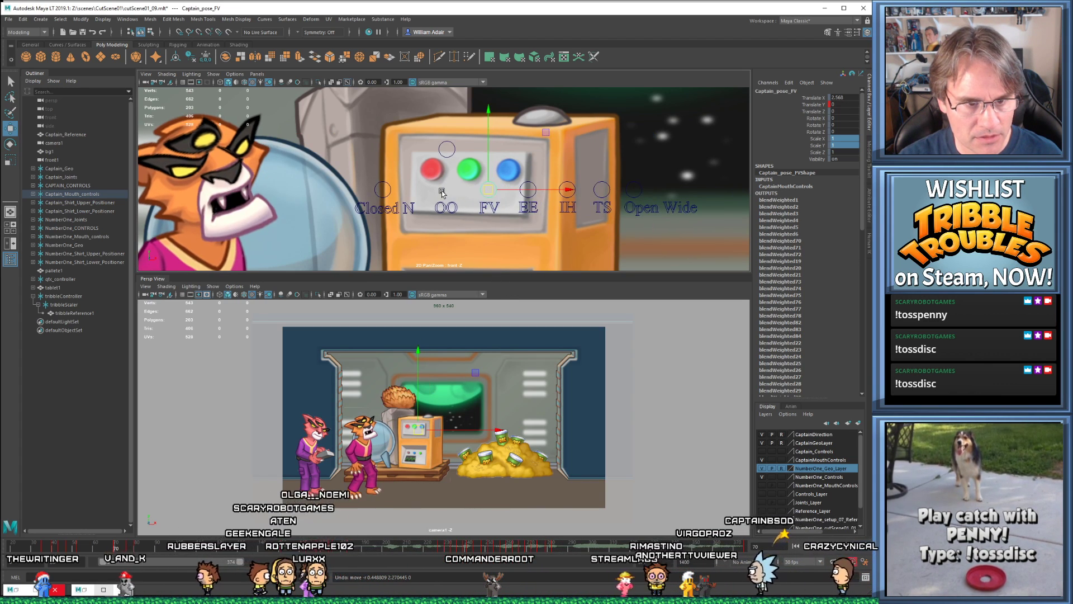
key("period")
key("period")
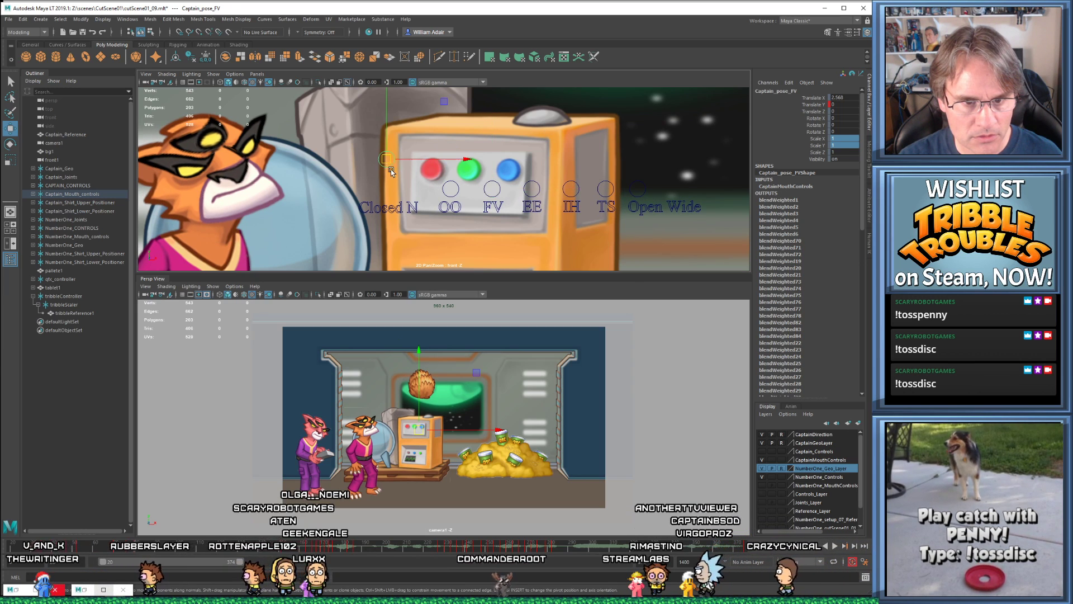
- Nudge the captain's Closed N mouth control up slightly at frame 80 and compare it with the open mouth at frame 76
left_click(388, 156)
left_click_drag(392, 138, 391, 134)
key("comma")
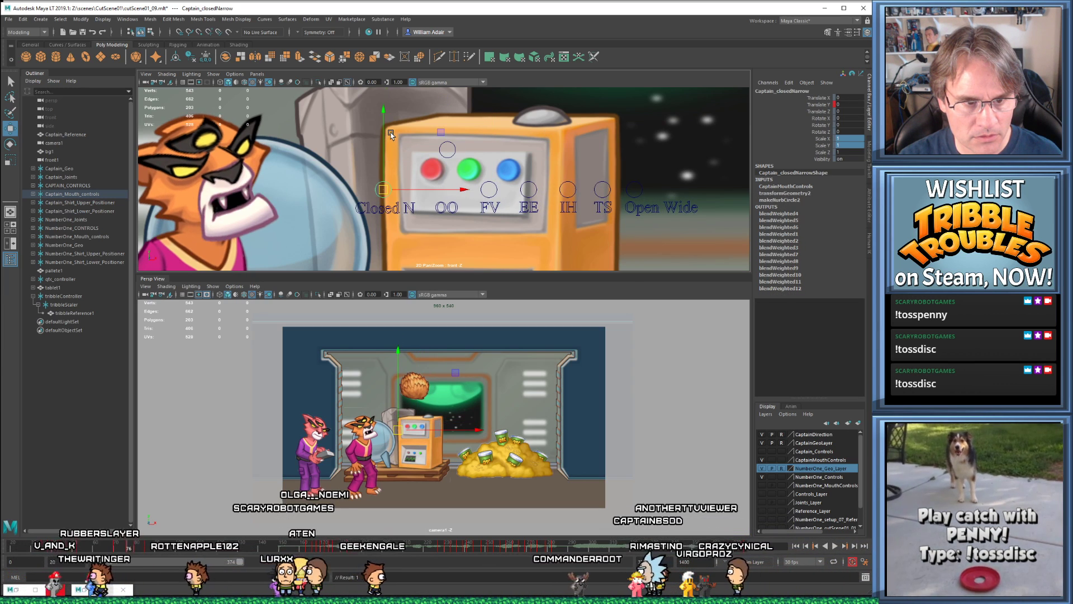
key("comma")
key("period")
key("period")
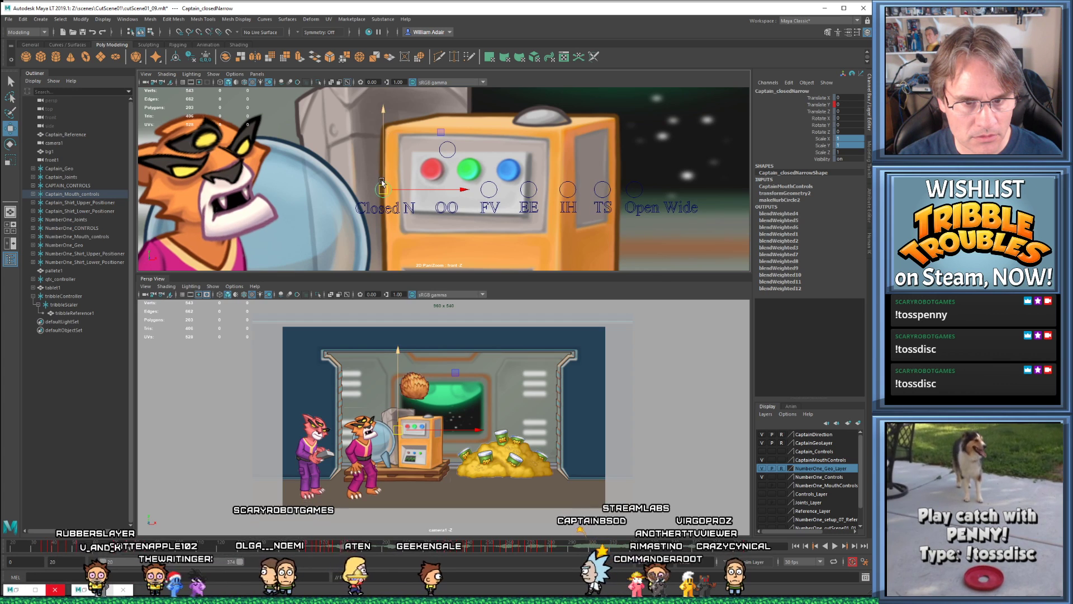
key("period")
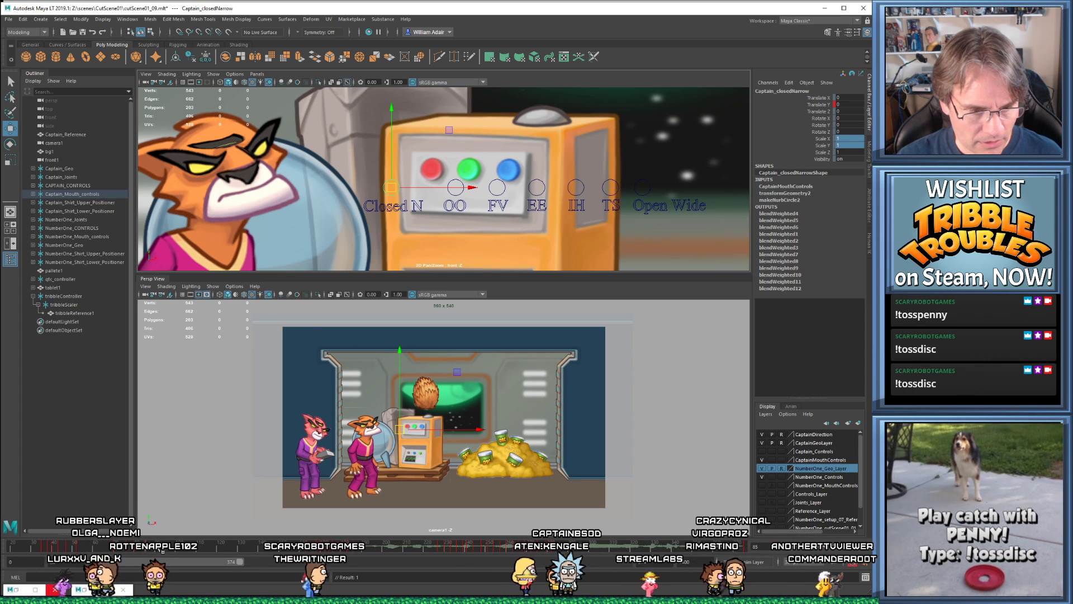
- Raise the captain's Closed N mouth control to a Translate Y of about 1.28 at frame 85 and play back the closing
key("period")
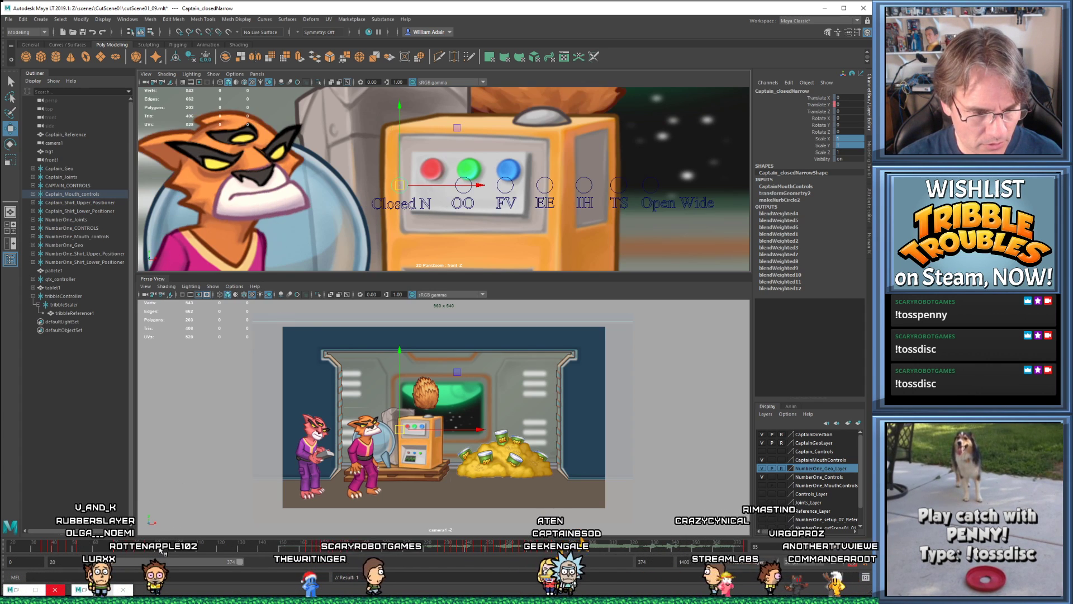
key("comma")
key("comma")
key("period")
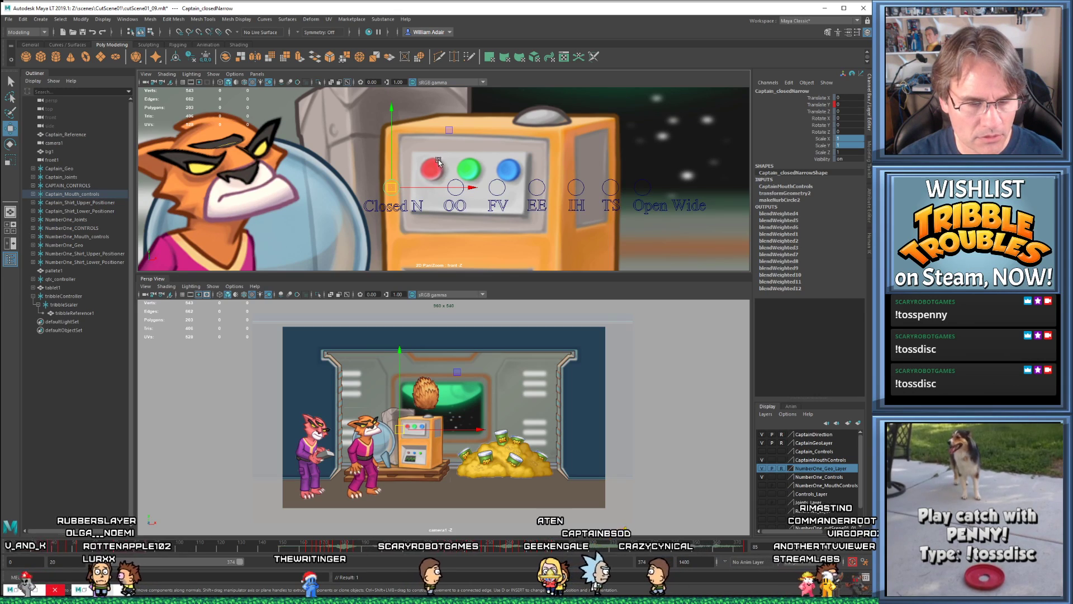
key("comma")
key("comma")
key("period")
key("period")
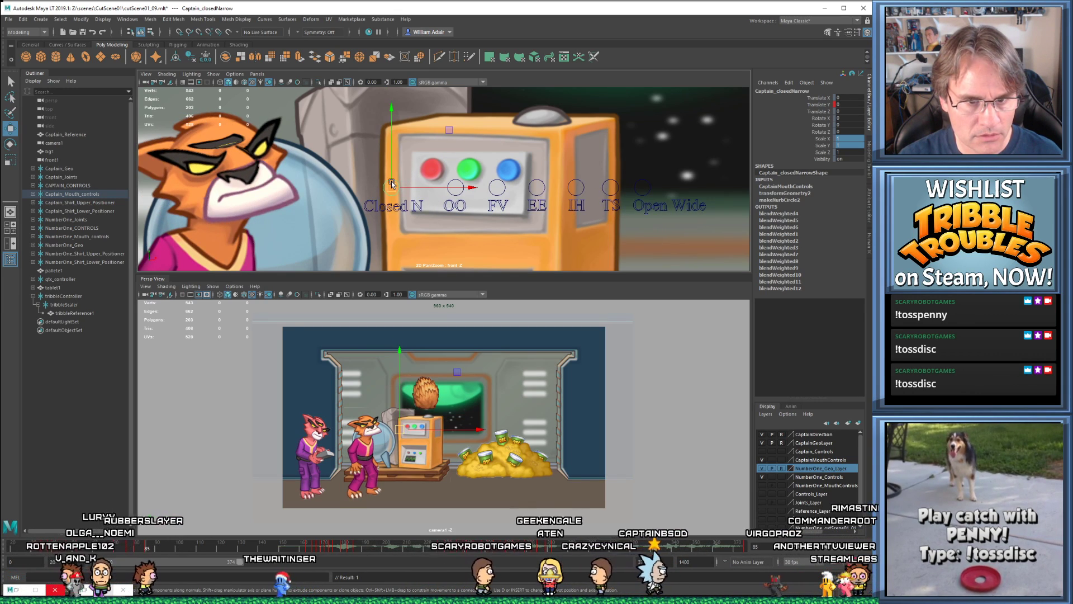
left_click_drag(391, 185, 391, 166)
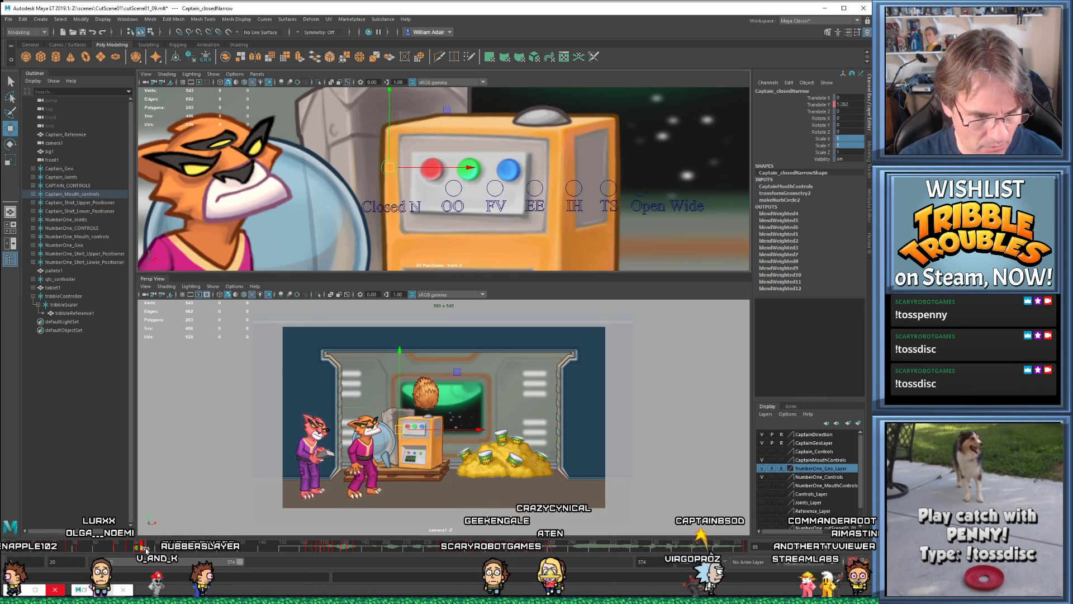
left_click_drag(146, 551, 115, 552)
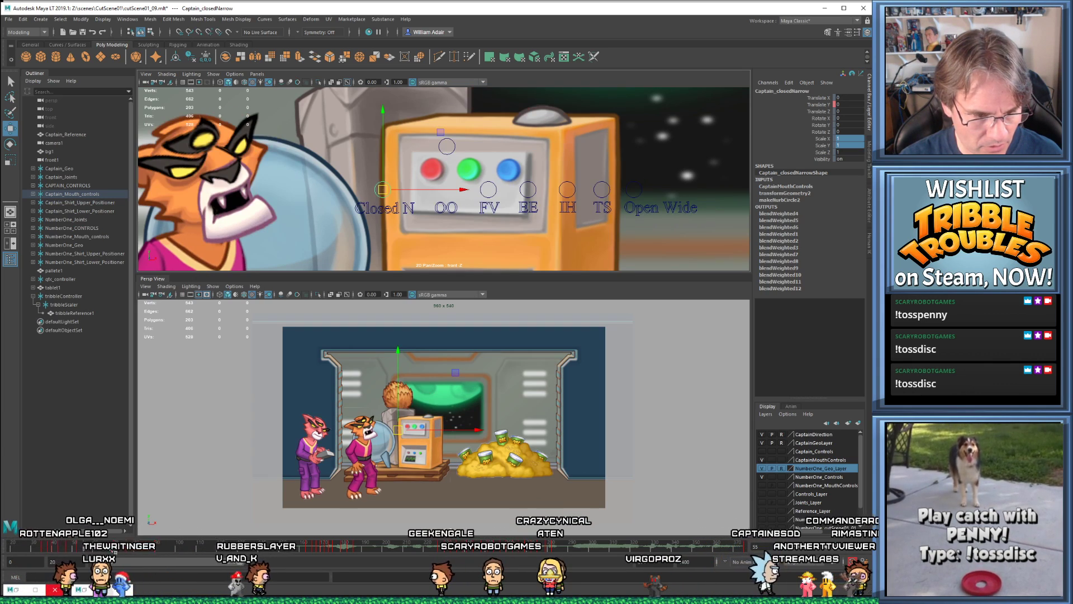
key("alt+v")
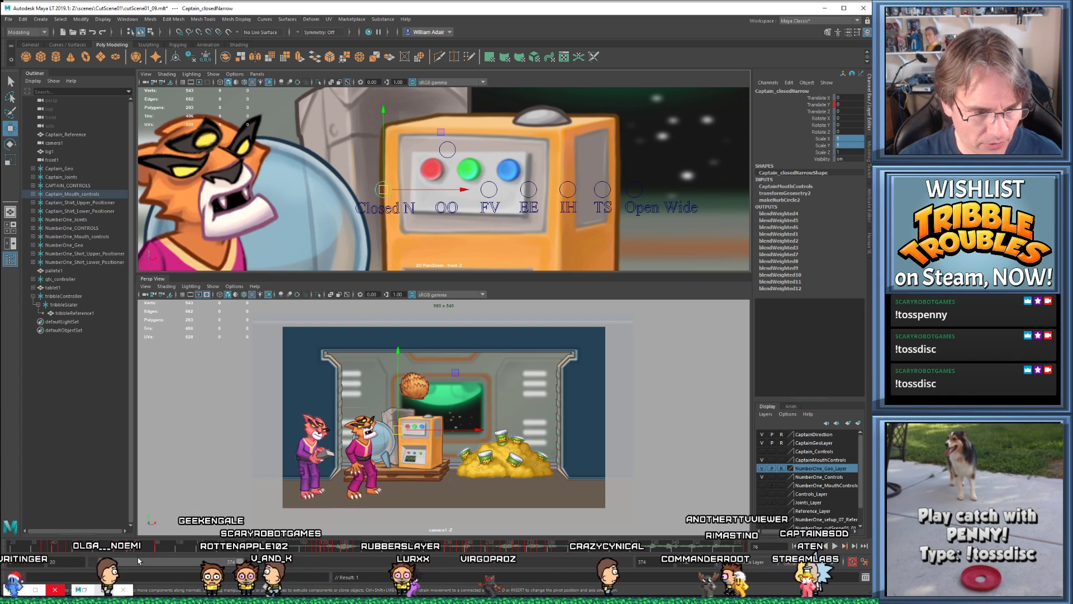
- Delete the Closed N control's keys in the selected time range after frame 76
right_click(168, 547)
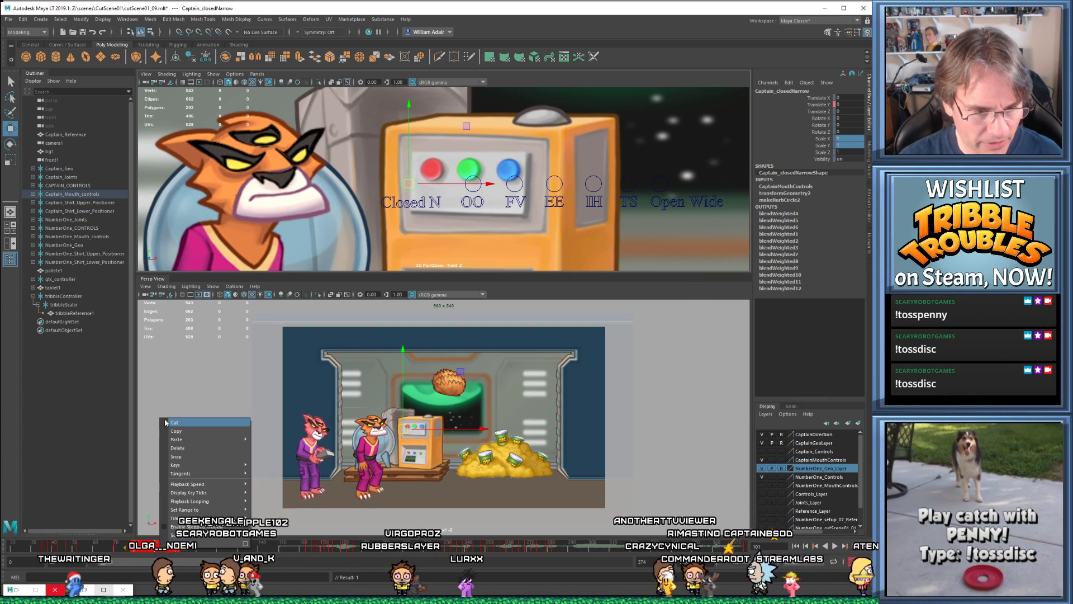
left_click(177, 448)
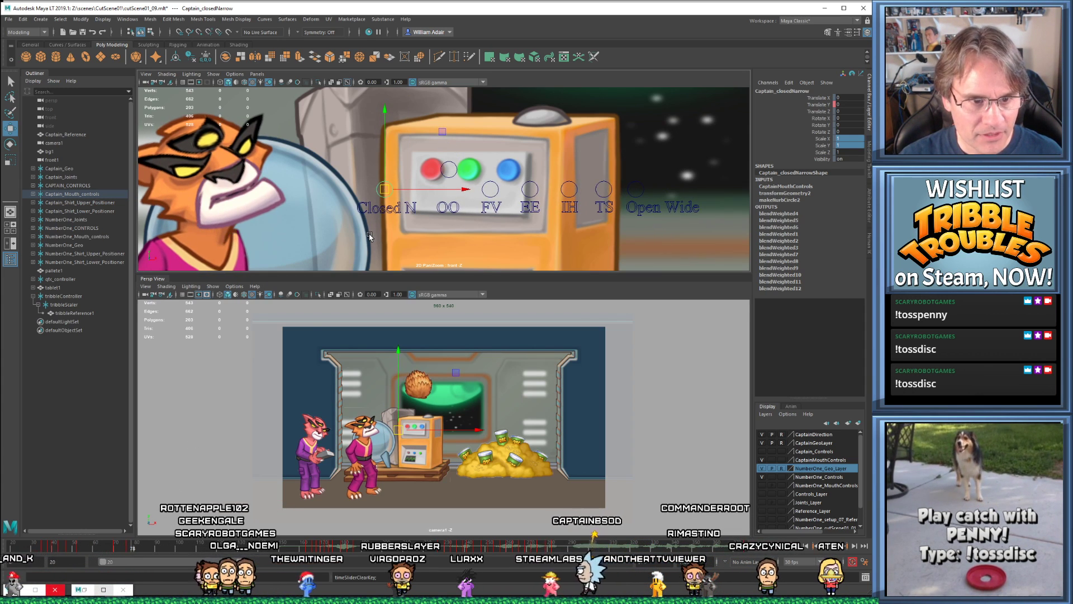
key("comma")
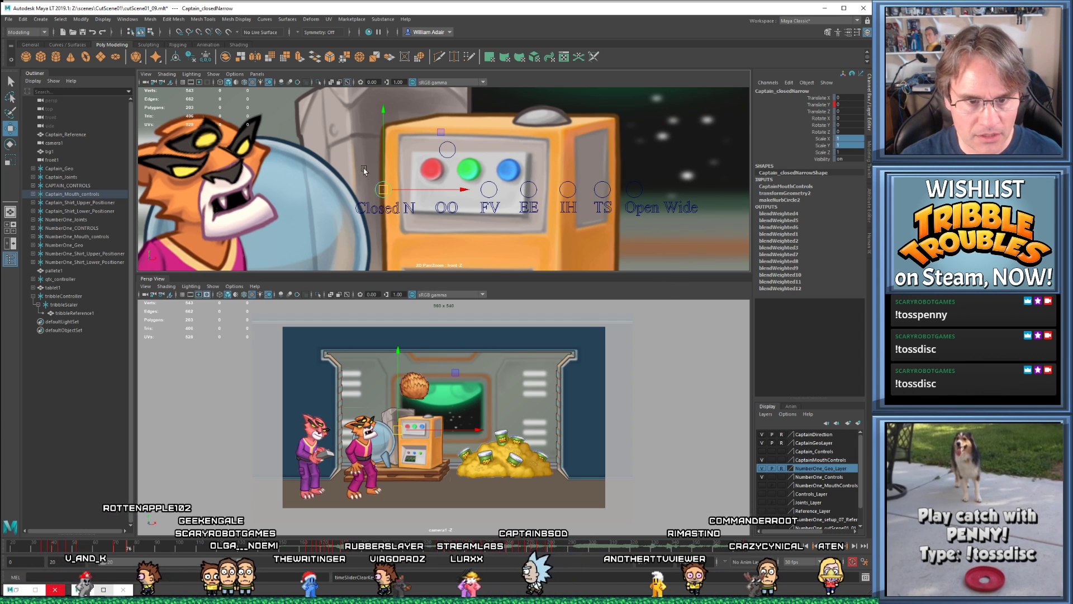
- Raise the captain's EE mouth control to a Translate Y of about 2.4 at frame 80 and compare it with frame 76
left_click_drag(364, 163, 656, 195)
key("period")
key("period")
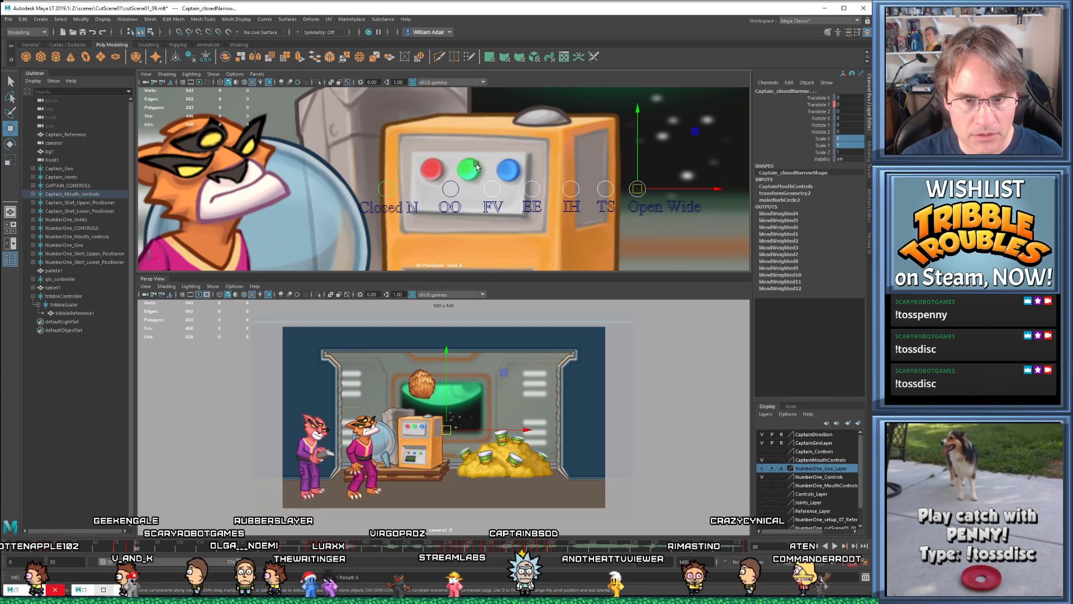
left_click(541, 171)
left_click(538, 150)
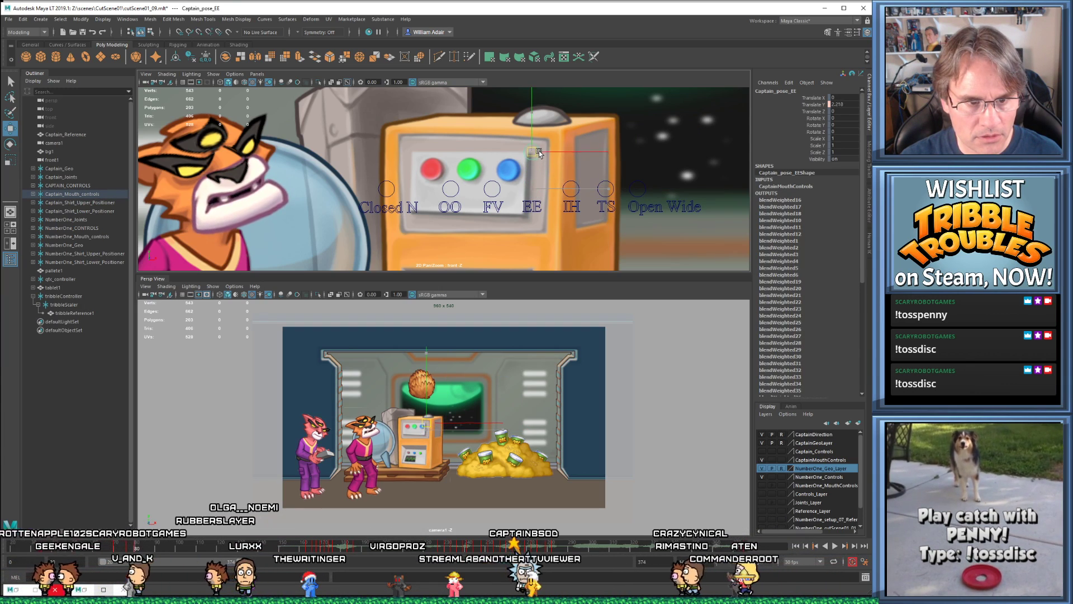
middle_click_drag(540, 150, 541, 149)
key("comma")
key("period")
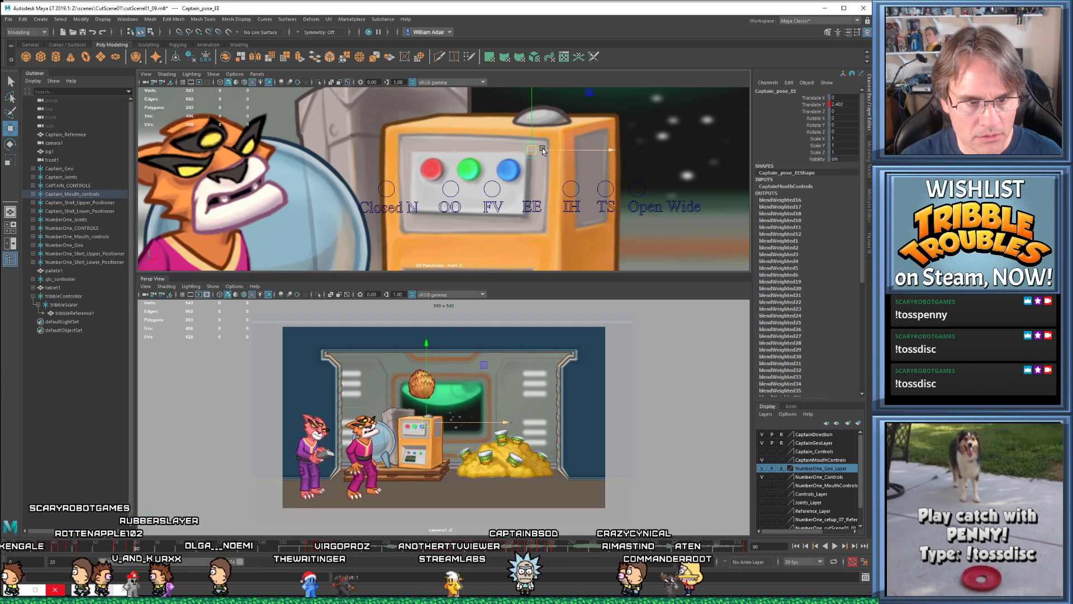
key("comma")
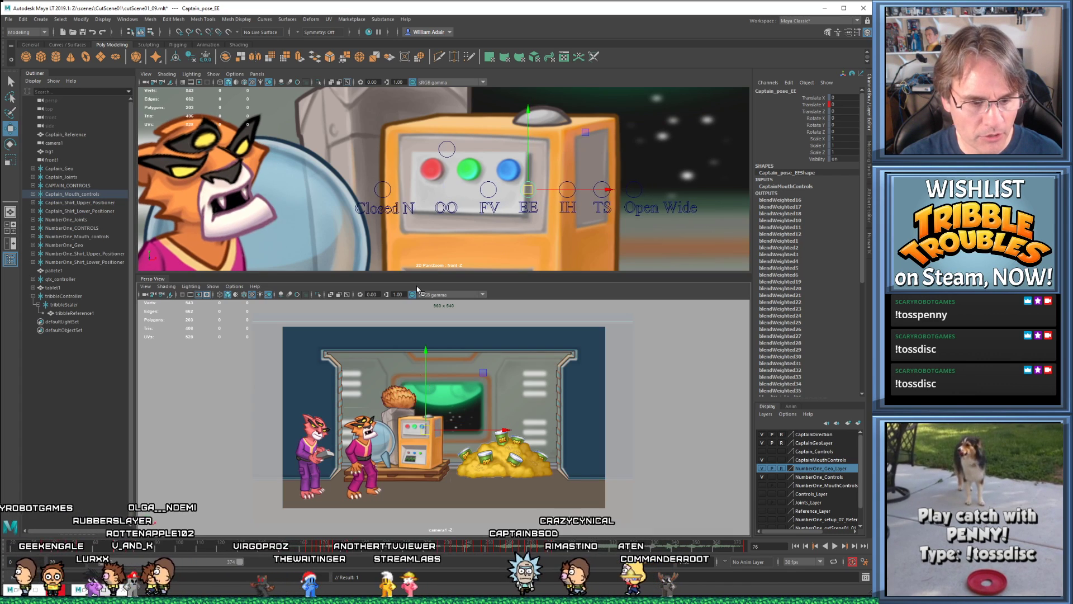
key("period")
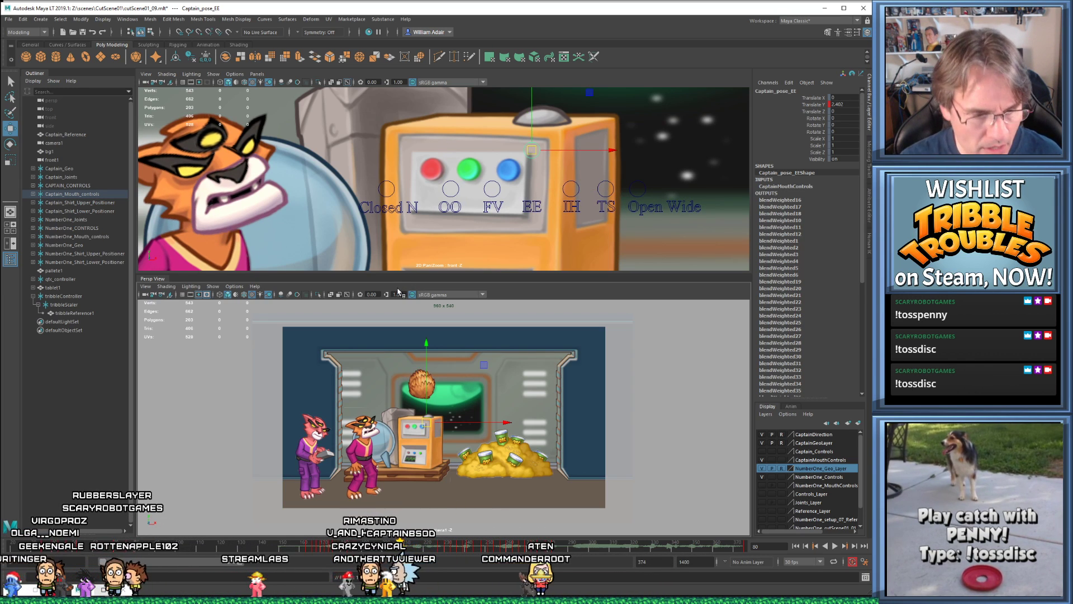
- Lower the captain's EE mouth control to a Translate Y of 0 at frame 85 and play back the mouth closing
key("alt+period")
key("alt+period")
key("alt+period")
key("alt+period")
key("alt+period")
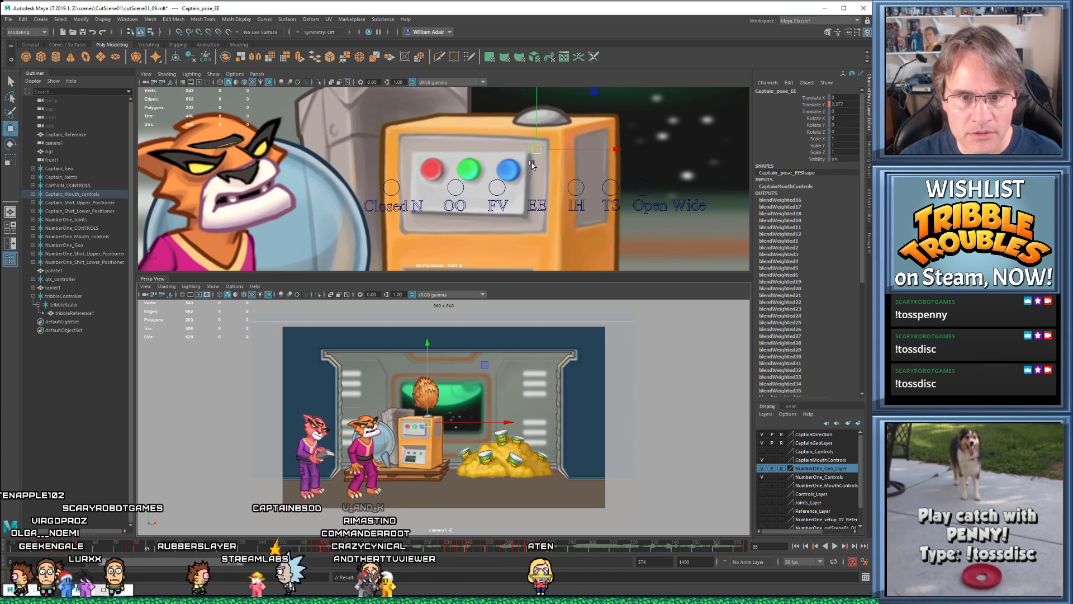
left_click_drag(537, 149, 536, 178)
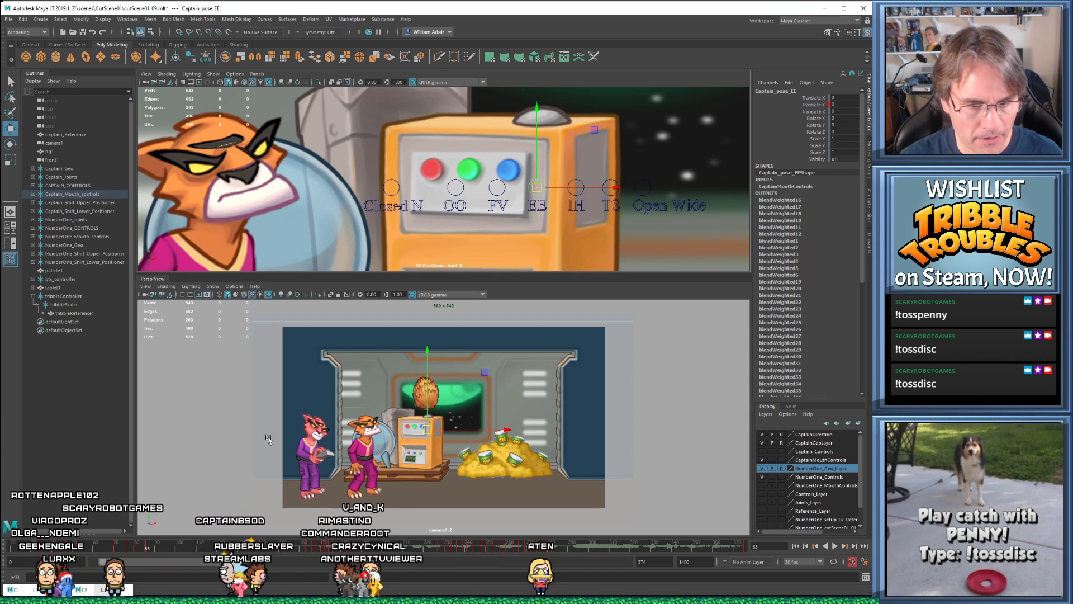
key("alt+v")
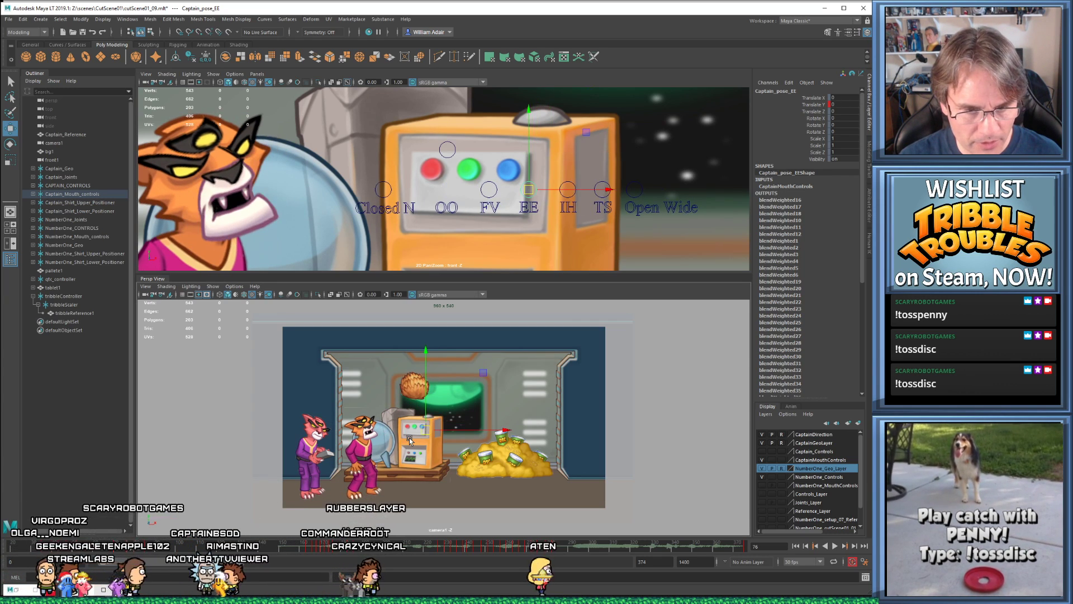
key("alt+v")
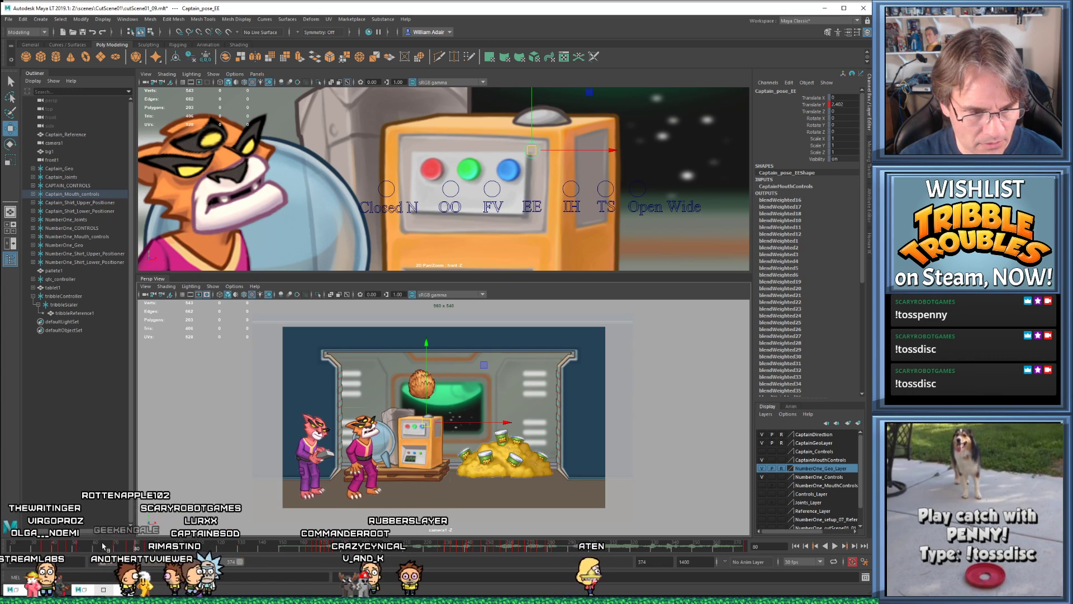
key("alt+v")
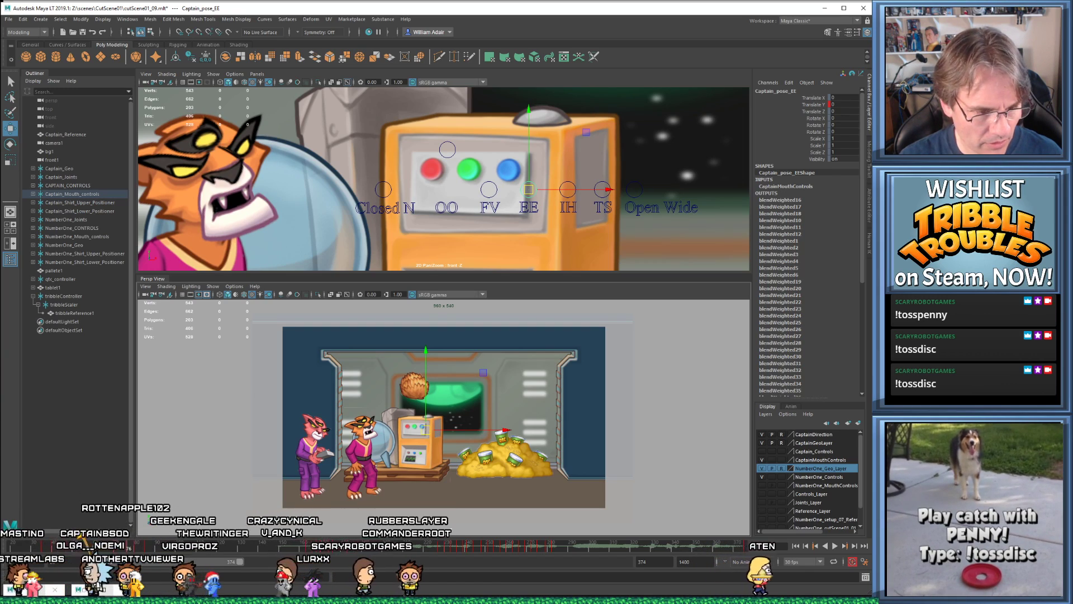
- Open the Graph Editor below the captain's face and frame the EE control's Translate Y keys around frame 80
left_click(18, 590)
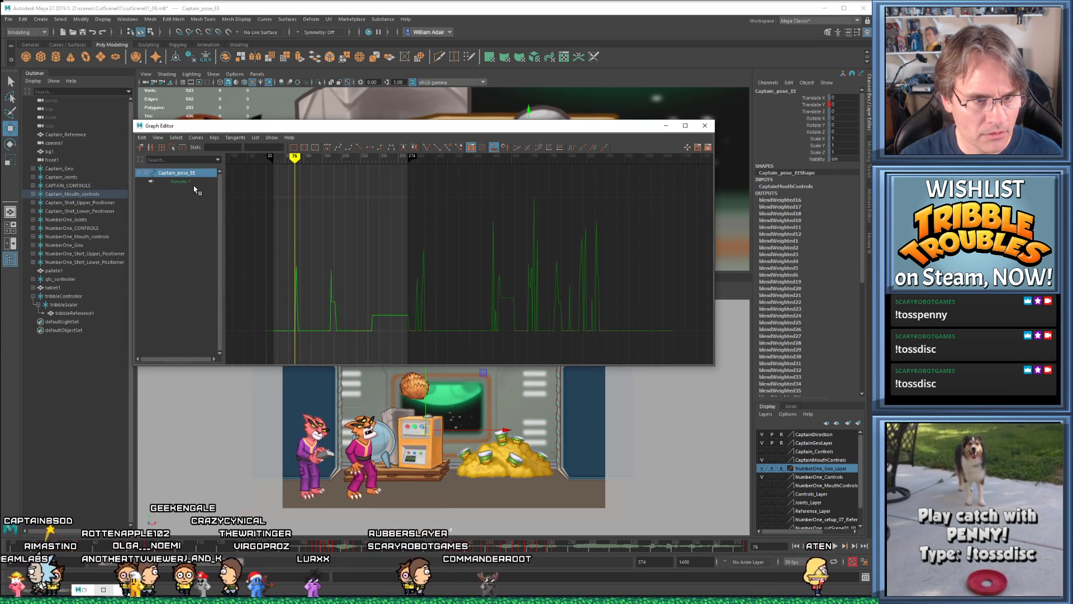
left_click_drag(488, 126, 488, 264)
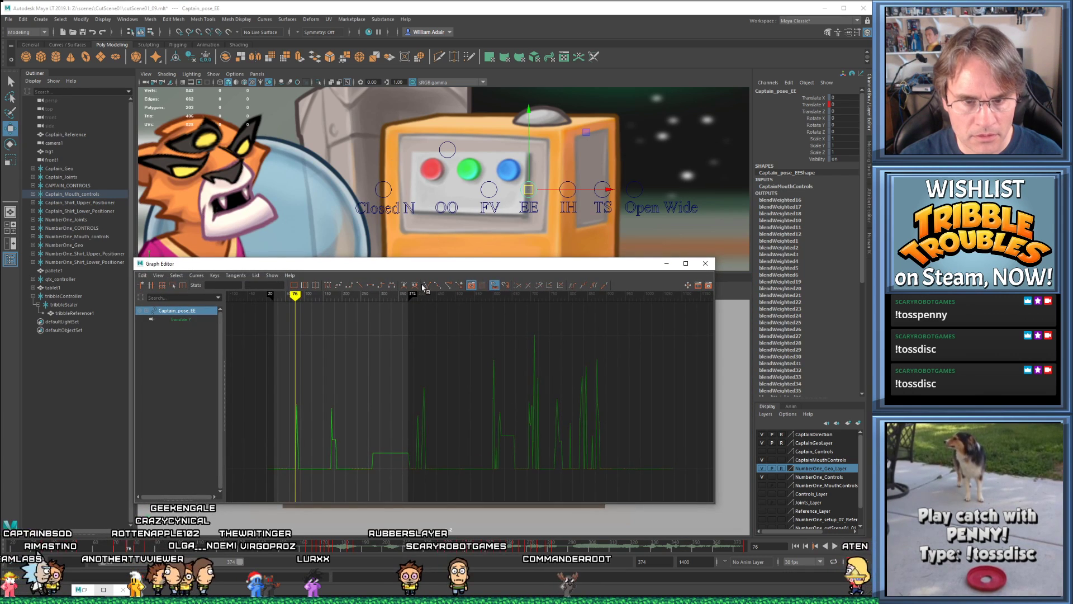
left_click_drag(318, 478, 318, 477)
key("f")
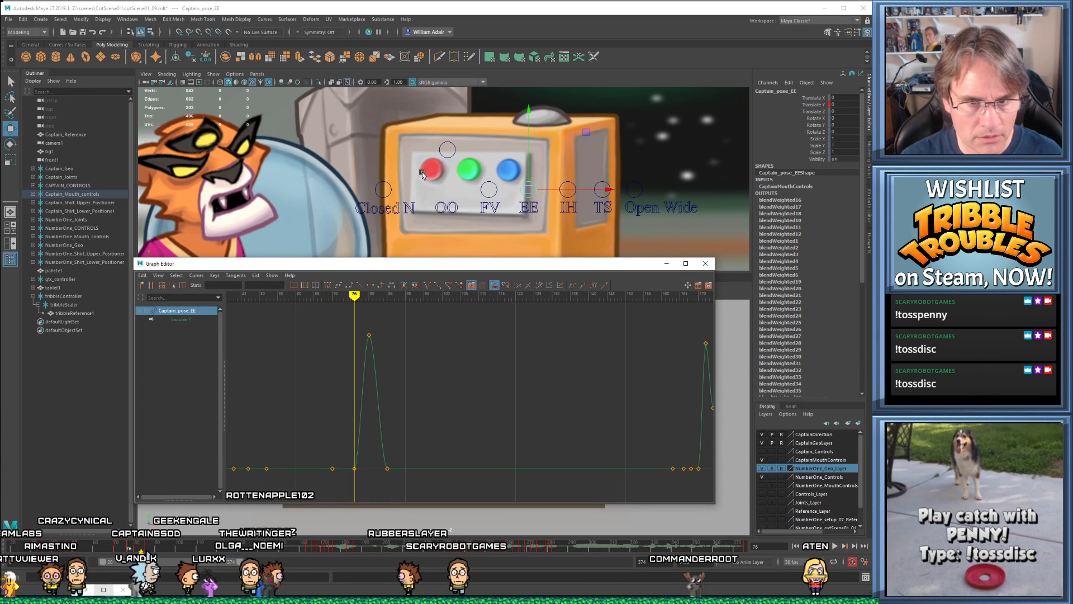
- Select the captain's OO mouth control and frame its Translate Y keys in the Graph Editor
left_click(442, 159)
left_click_drag(276, 338, 301, 475)
key("f")
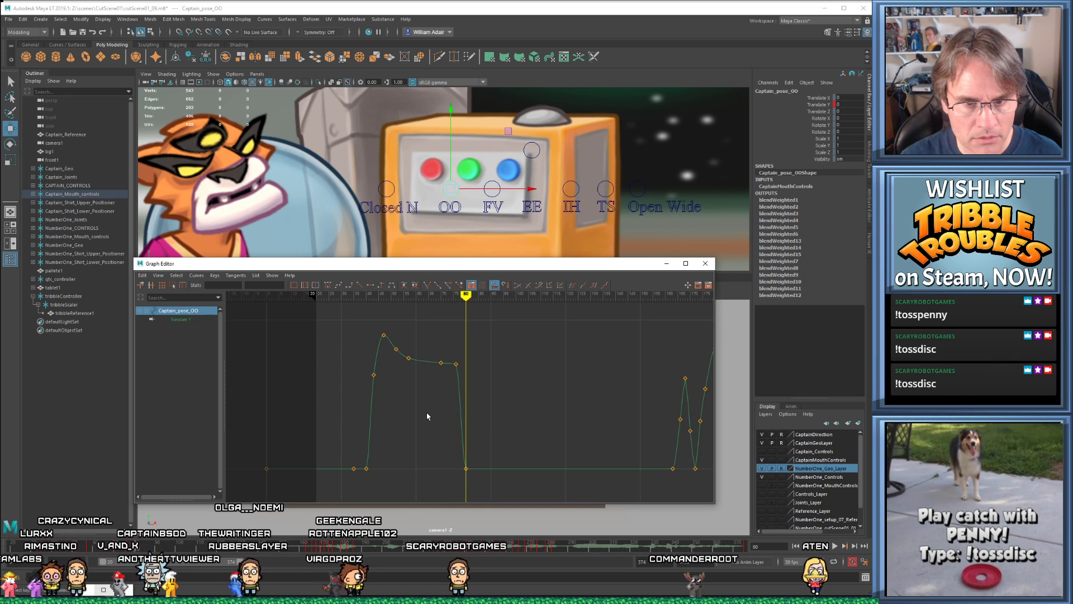
- Step through the OO control's keys and frames between 57 and 81, and minimise the Graph Editor
key("comma")
key("comma")
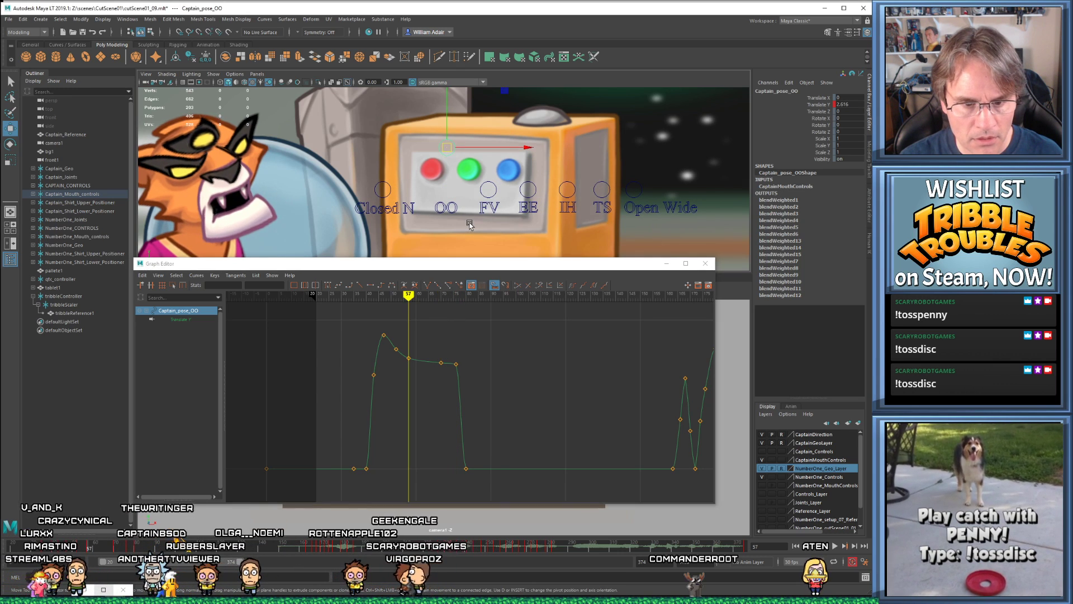
key("period")
key("period")
key("period")
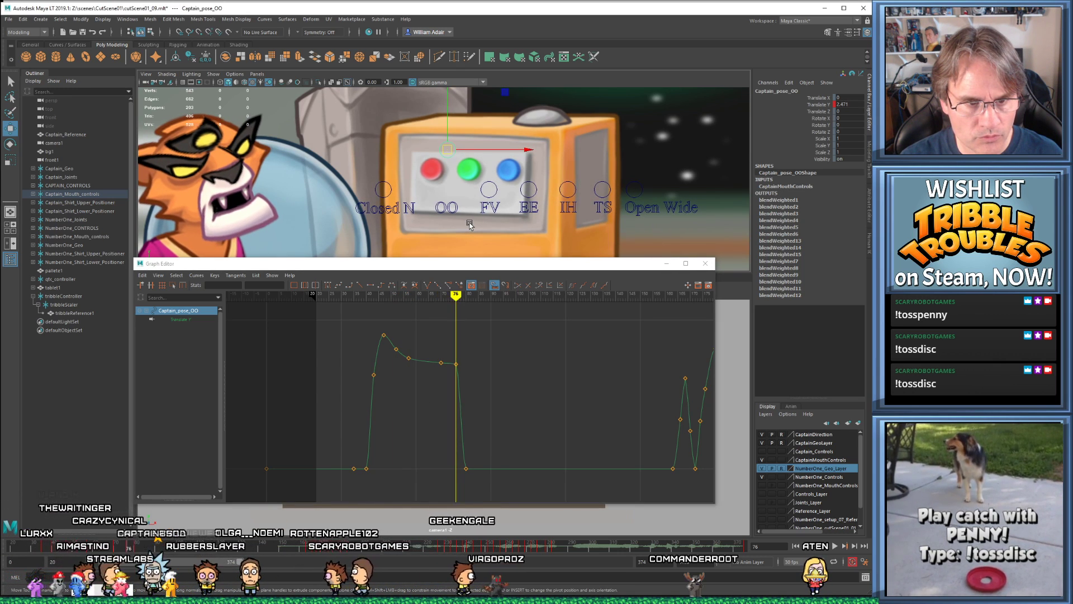
key("period")
key("period")
key("comma")
key("alt+period")
key("alt+period")
key("alt+period")
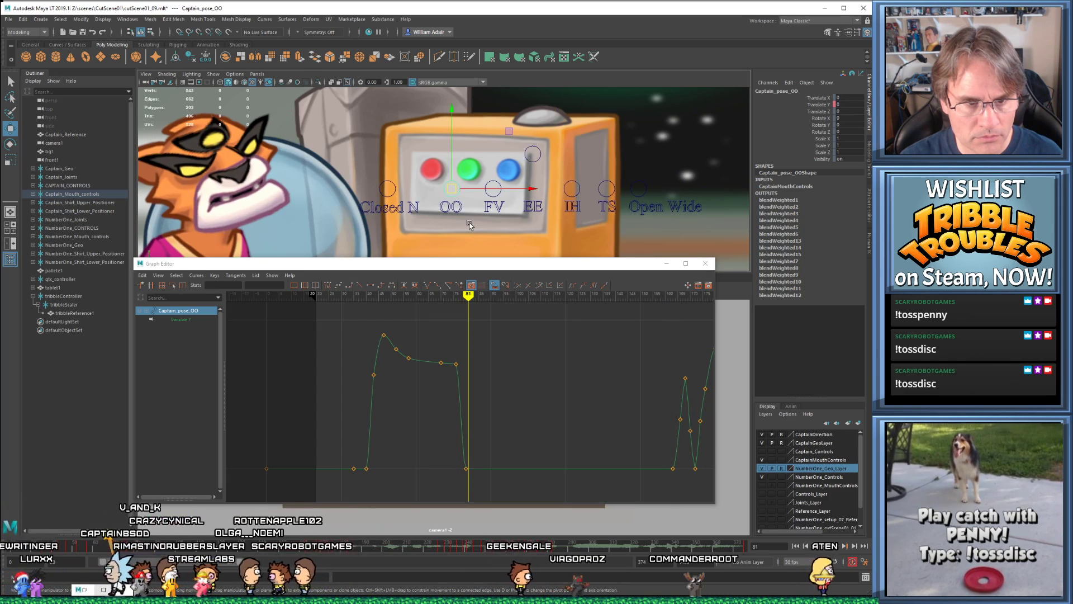
left_click(667, 263)
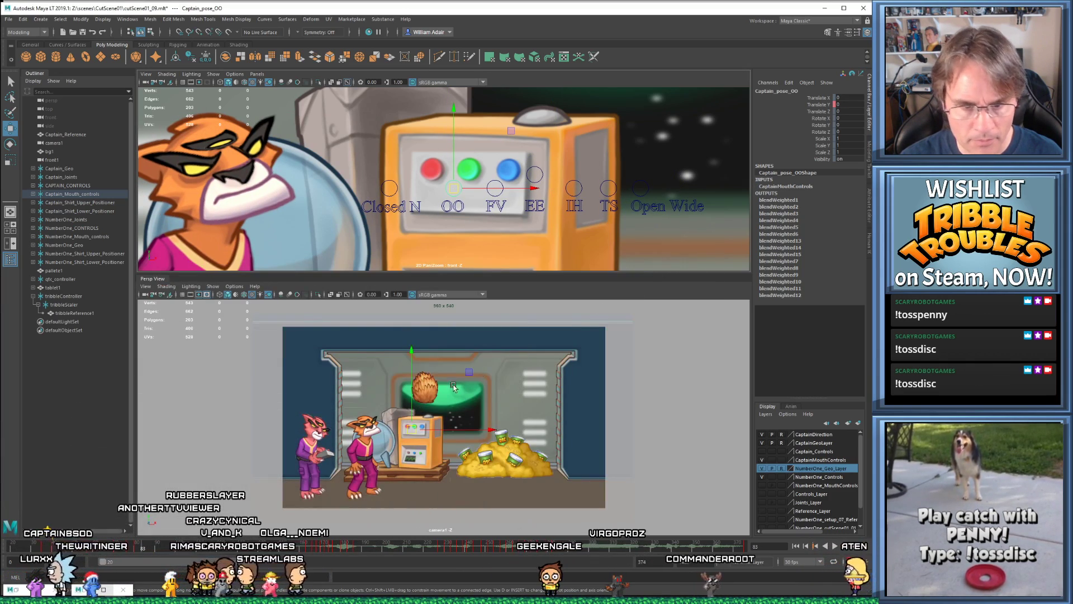
- Play back and scrub the captain's mouth closing up to frame 84 in the enlarged camera view, and minimise that view
left_click(82, 592)
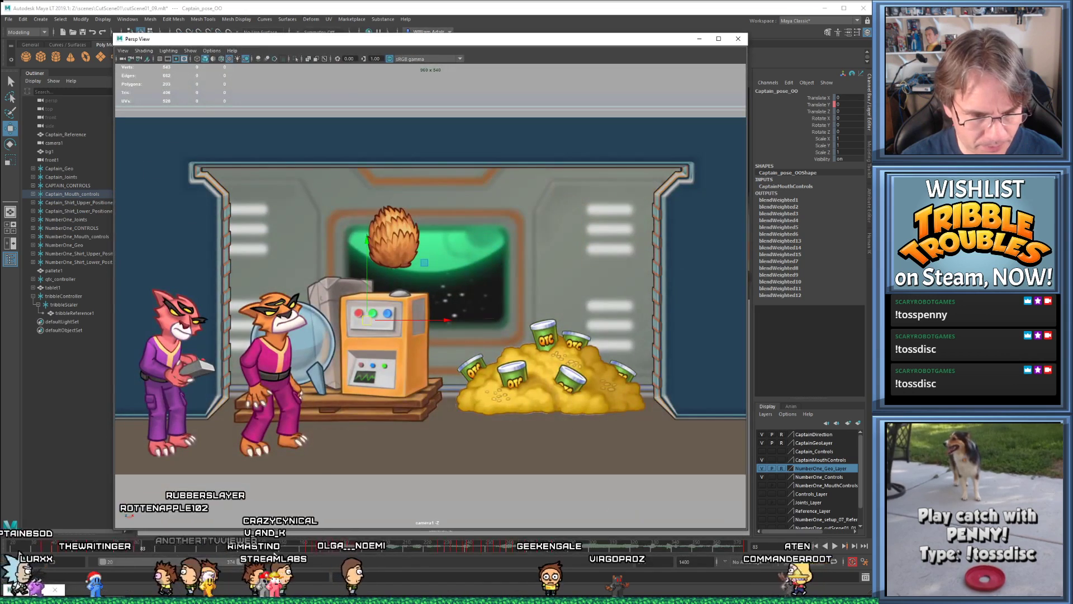
left_click(100, 551)
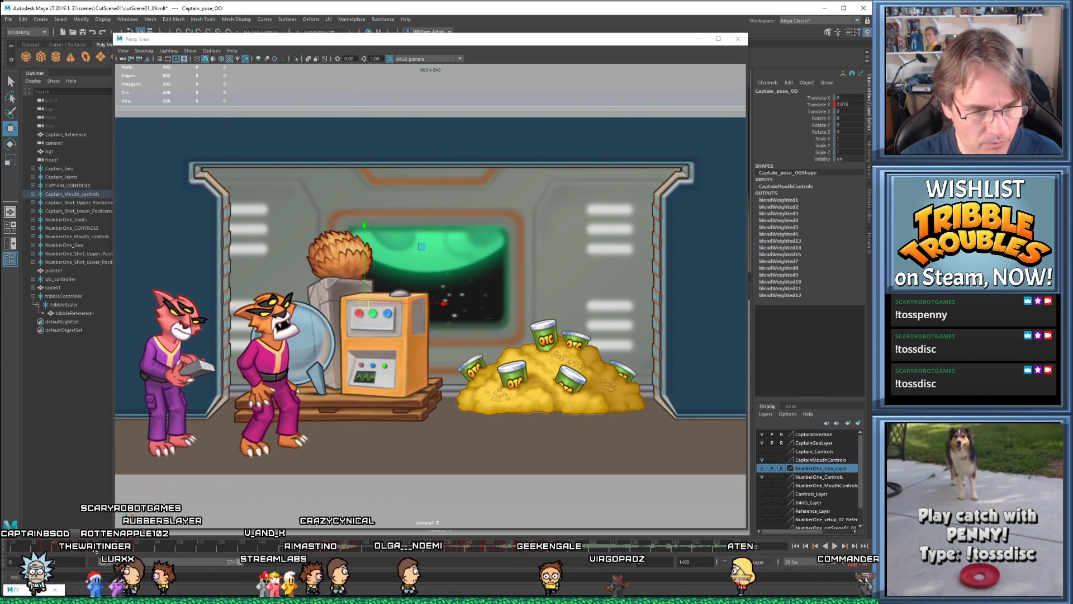
key("alt+v")
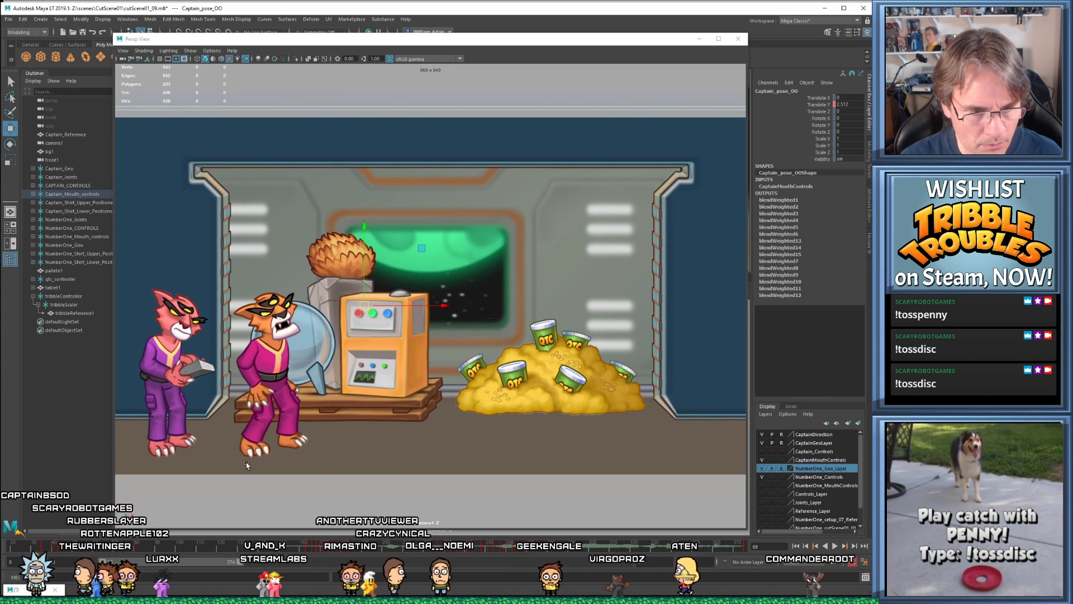
left_click(216, 491, "alt")
left_click(140, 549)
key("alt+v")
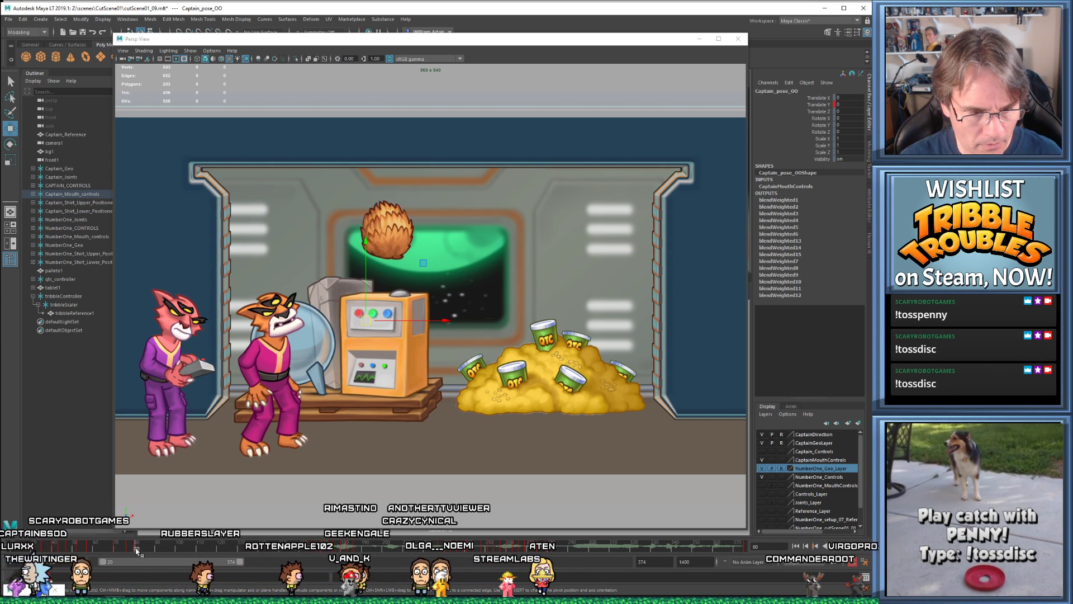
left_click_drag(136, 551, 143, 550)
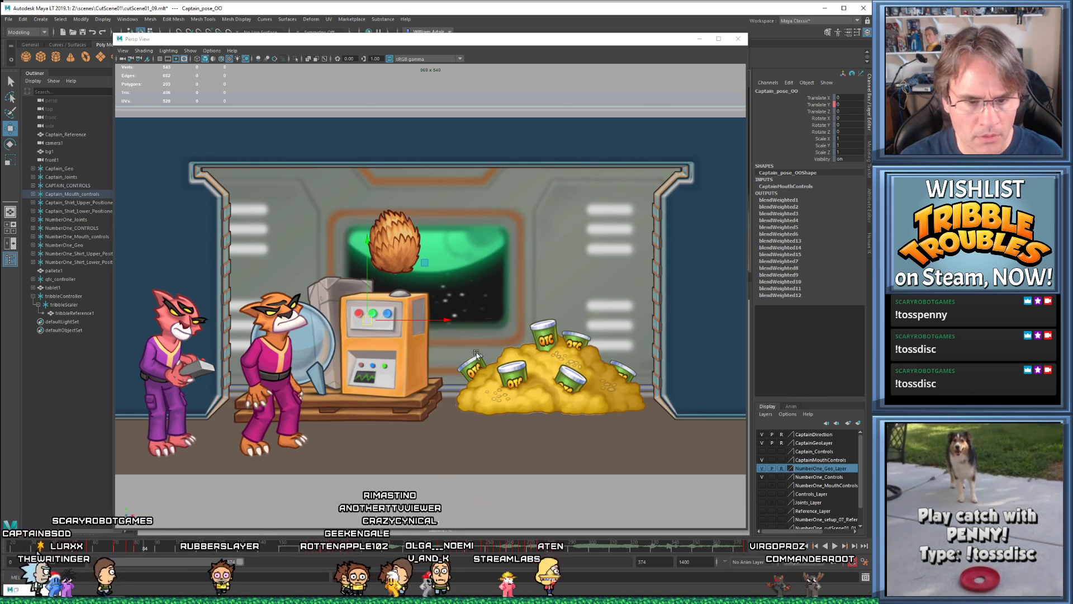
left_click(699, 39)
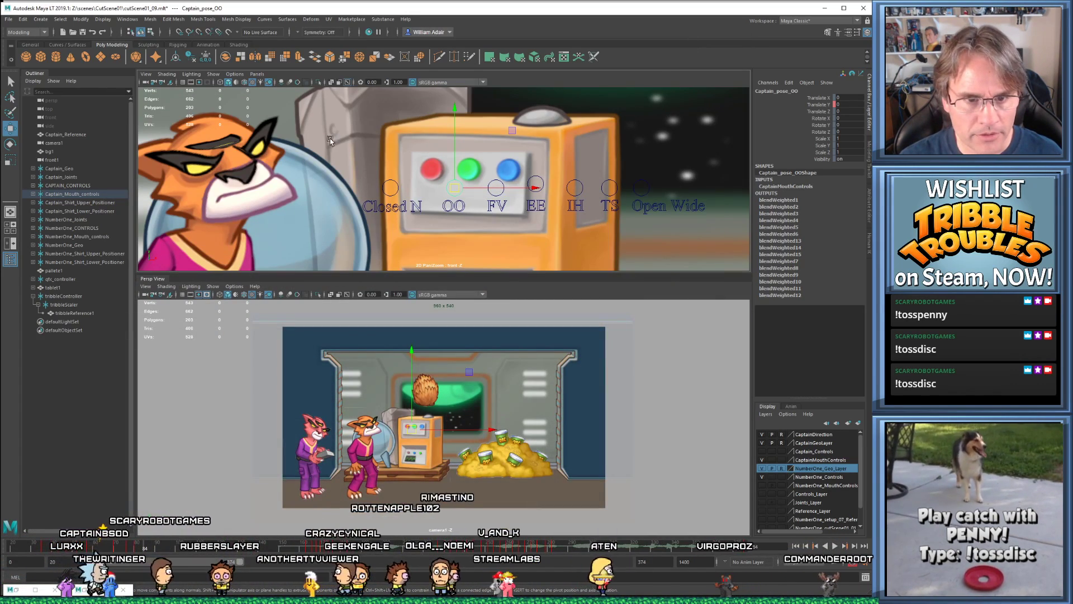
- Select all the captain's mouth controls and delete their keys in the time range starting at frame 80
left_click_drag(338, 138, 697, 195)
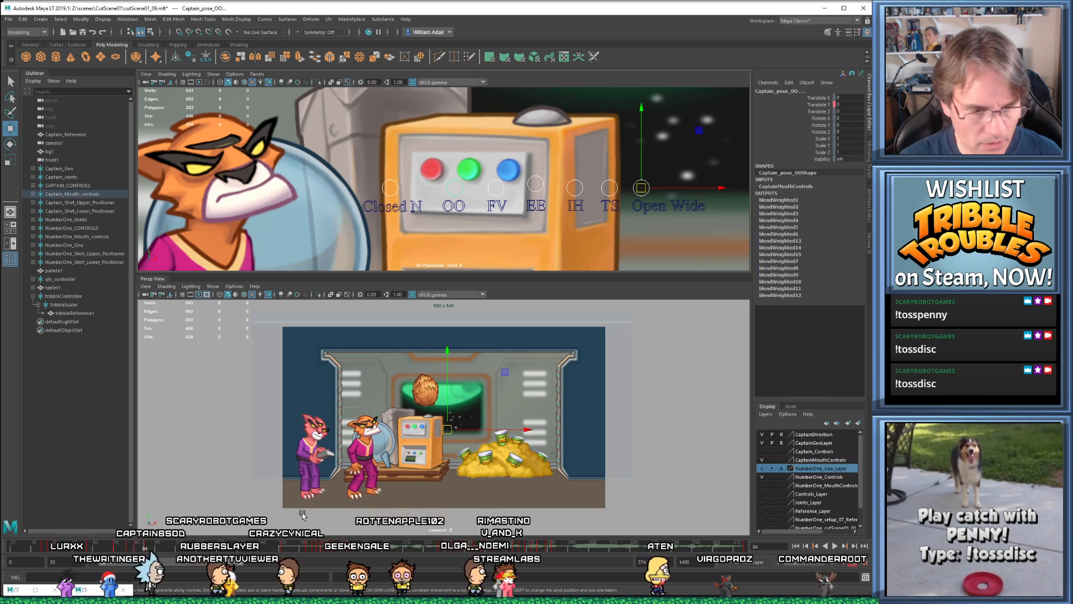
key("comma")
key("comma")
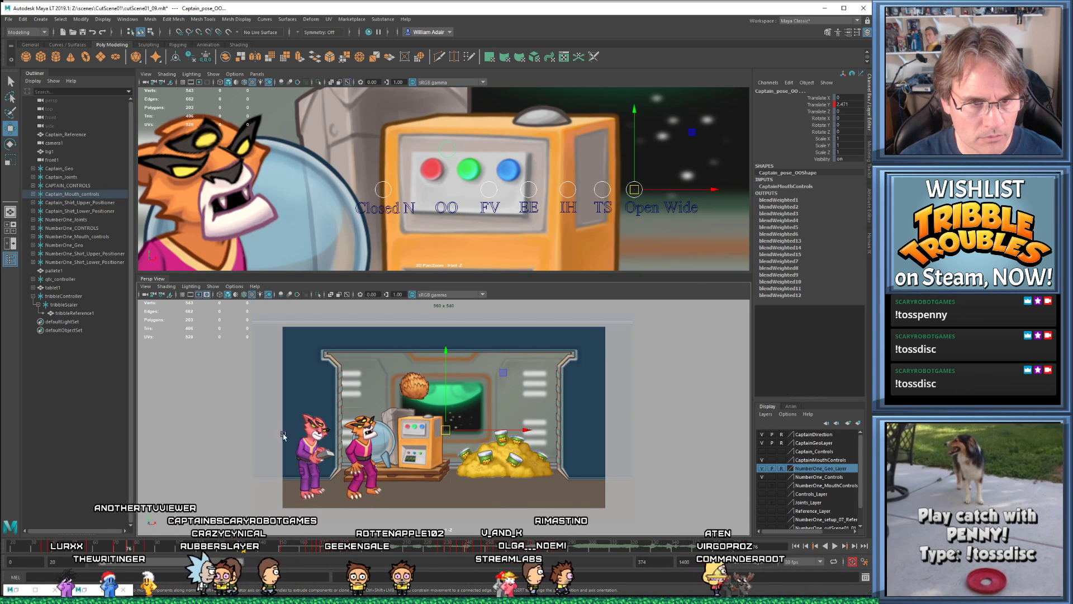
key("period")
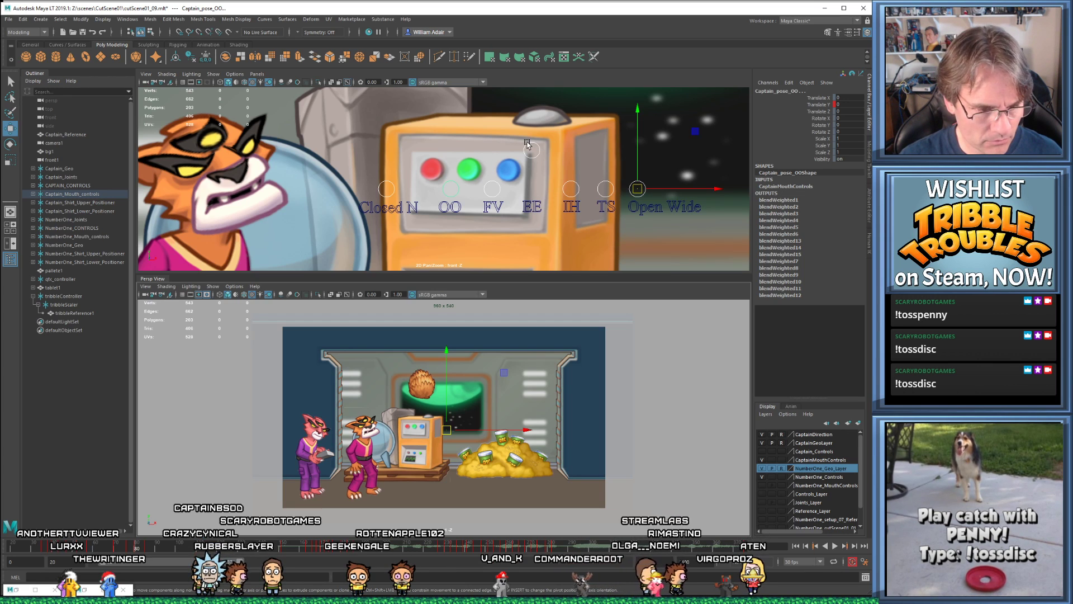
key("comma")
key("period")
key("period")
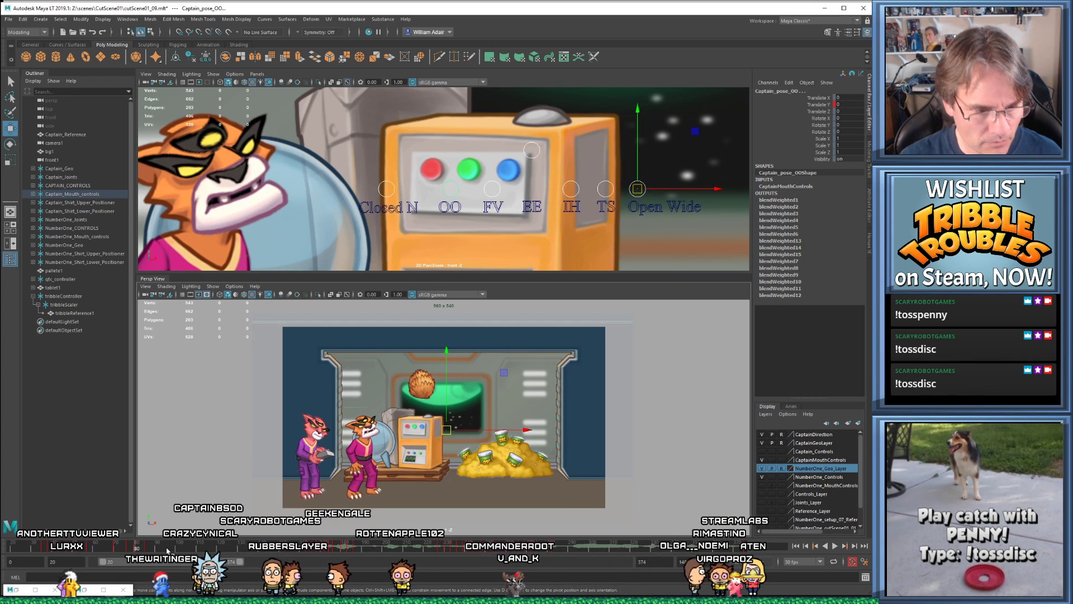
left_click_drag(137, 549, 186, 549, "shift")
right_click(151, 546)
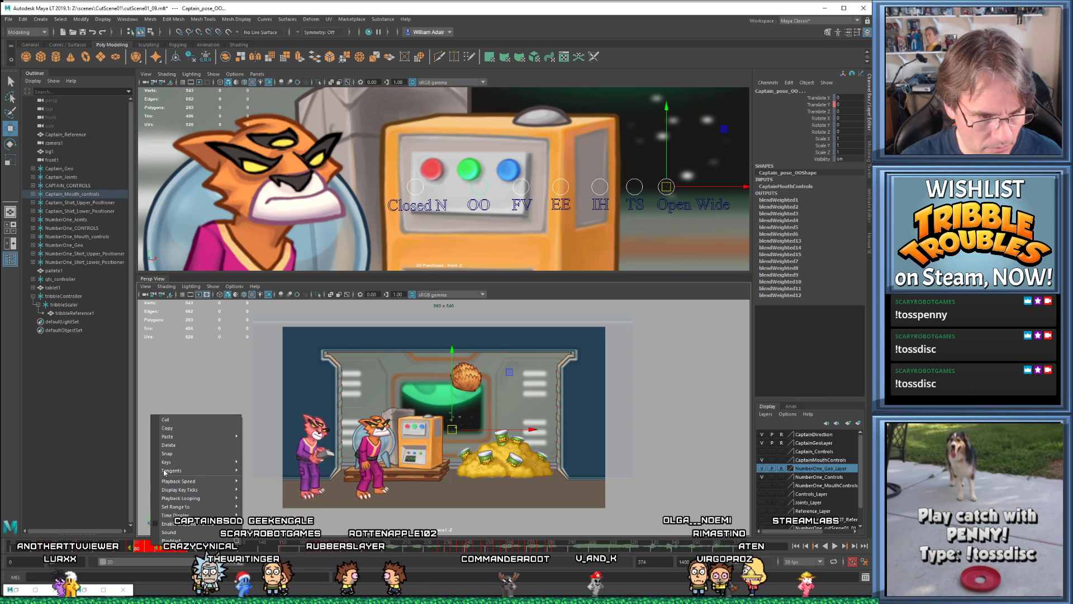
left_click(169, 447)
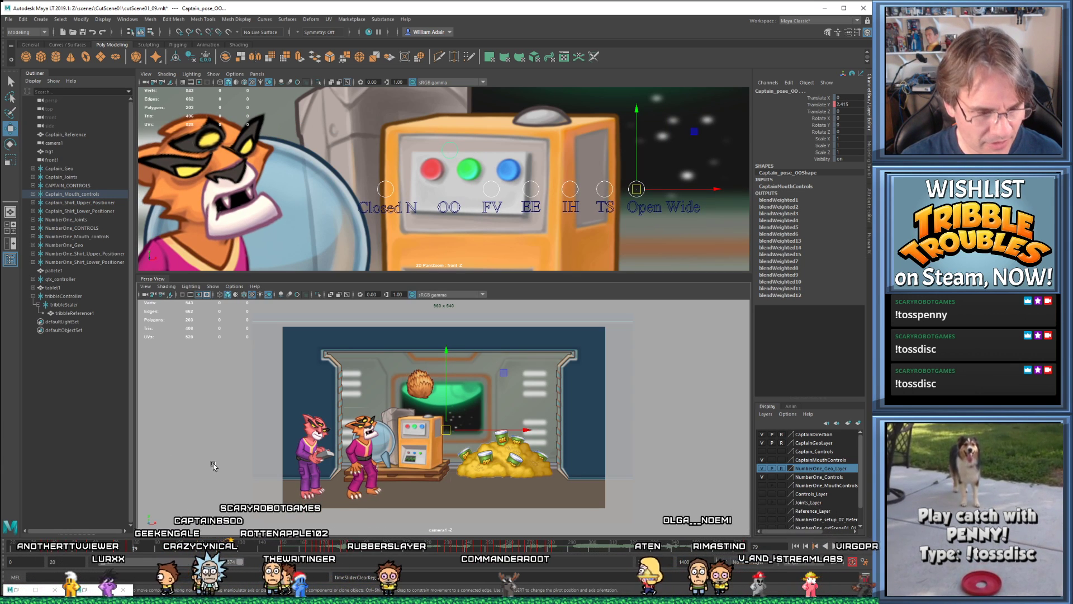
- Lower the captain's OO mouth control to a Translate Y of 0 at frame 80
key("comma")
key("comma")
key("comma")
key("period")
key("period")
key("period")
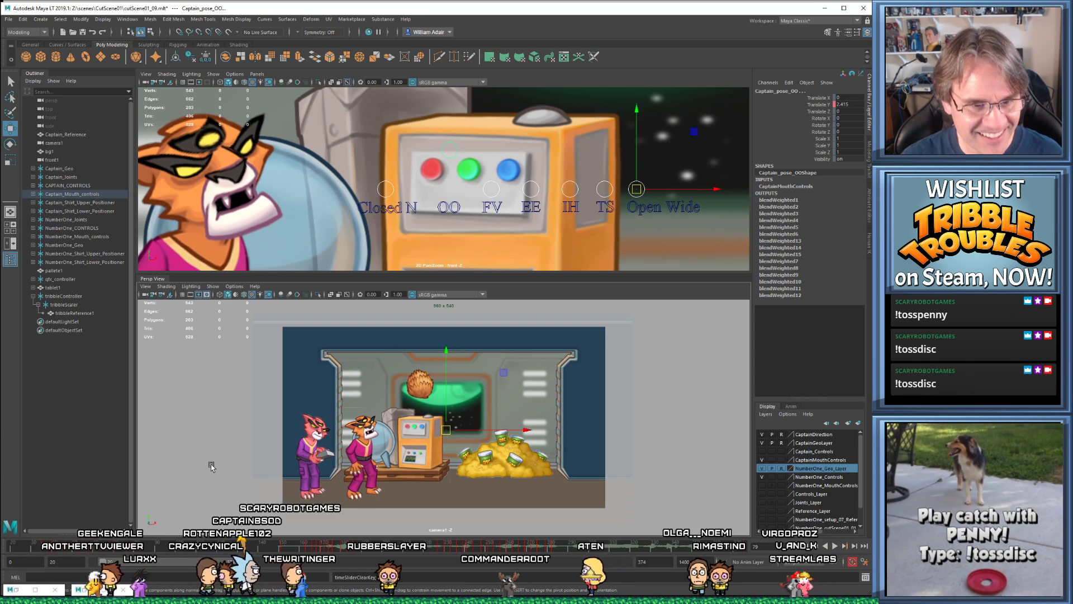
key("period")
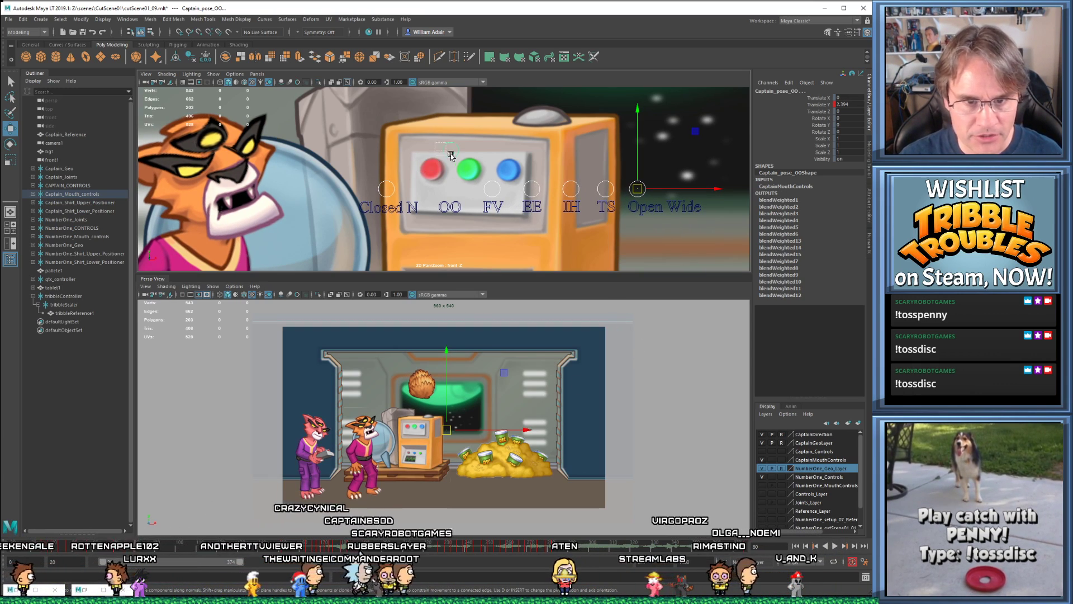
left_click_drag(451, 151, 452, 207)
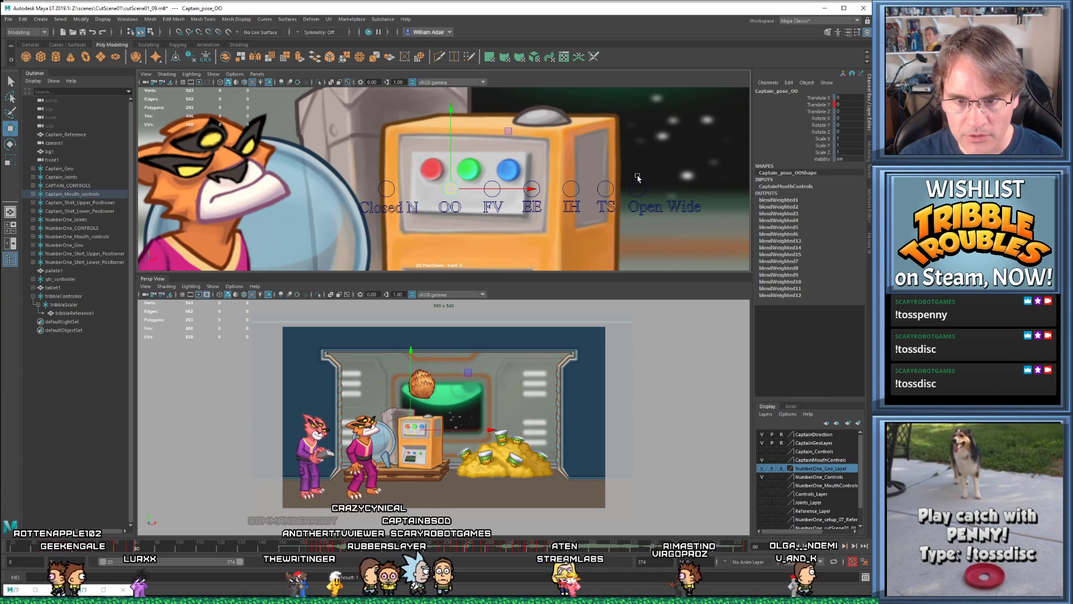
- Raise the captain's Open Wide mouth control to a Translate Y of about 2.13 at frame 80 and compare it with frame 76
left_click_drag(638, 177, 639, 168)
left_click_drag(640, 156, 640, 157)
key("comma")
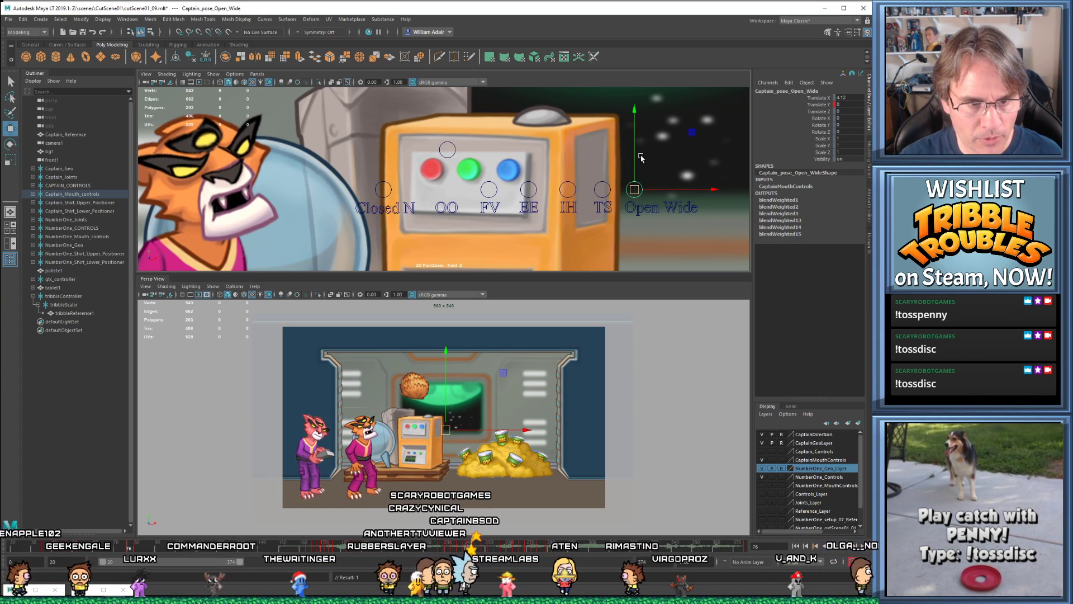
key("period")
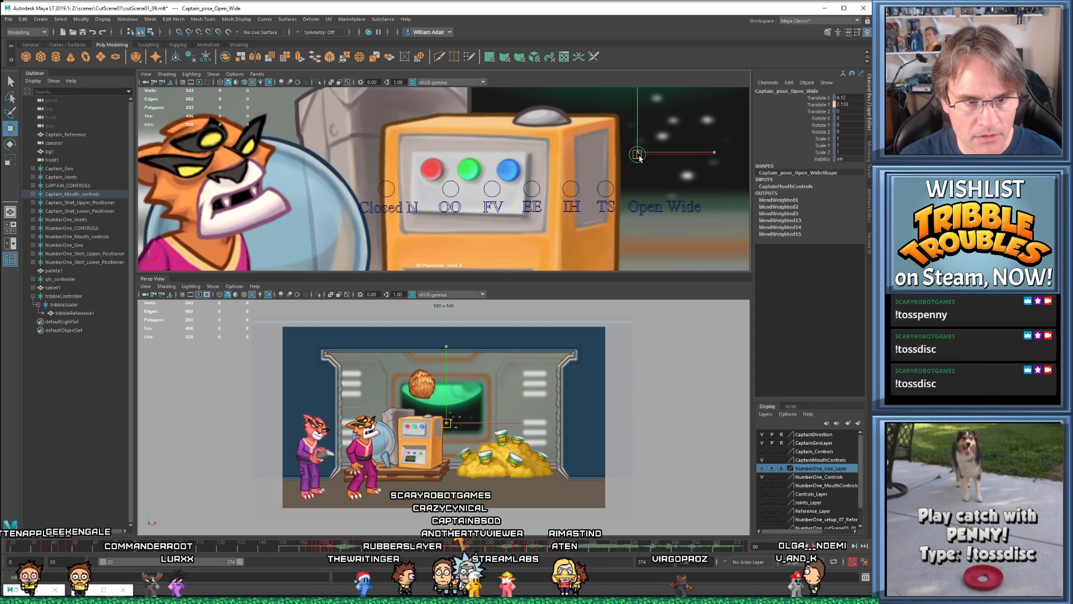
- Set the captain's OO mouth control to a Translate Y of about 0.05 and key it at frame 80
left_click(451, 189)
left_click_drag(452, 177, 449, 179)
key("s")
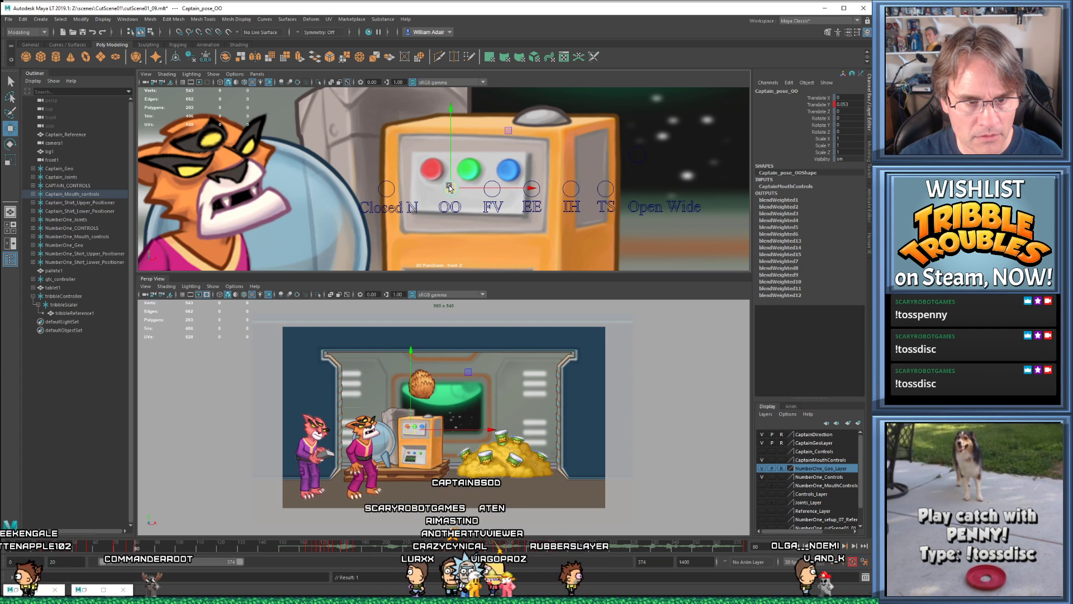
key(".")
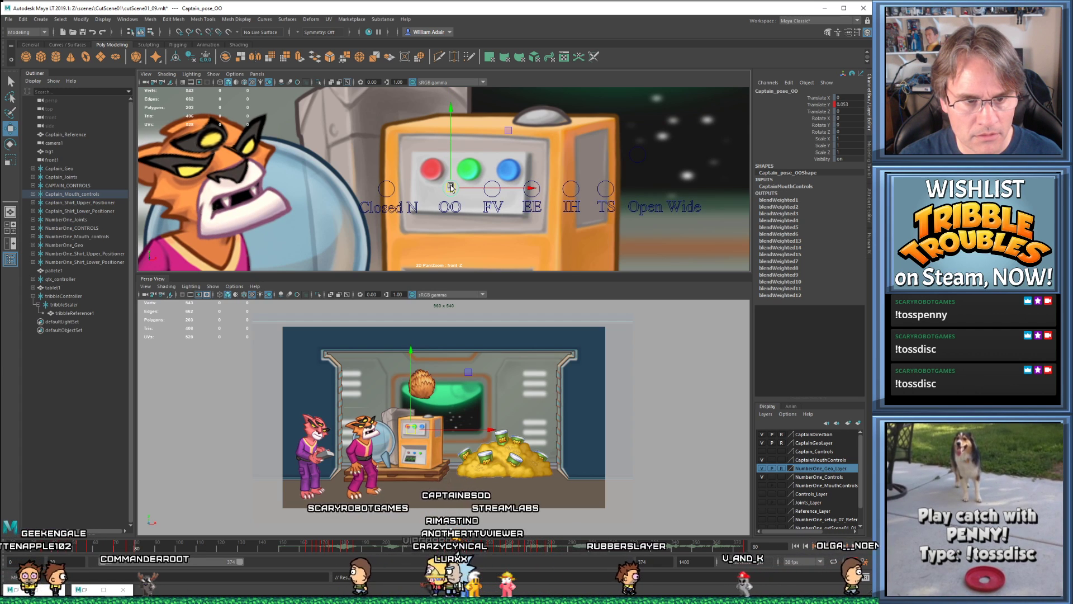
- Lower the captain's OO and Open Wide mouth controls to a Translate Y of 0 at frame 85
key("alt+.")
key("alt+.")
key("alt+.")
key("alt+.")
key("alt+.")
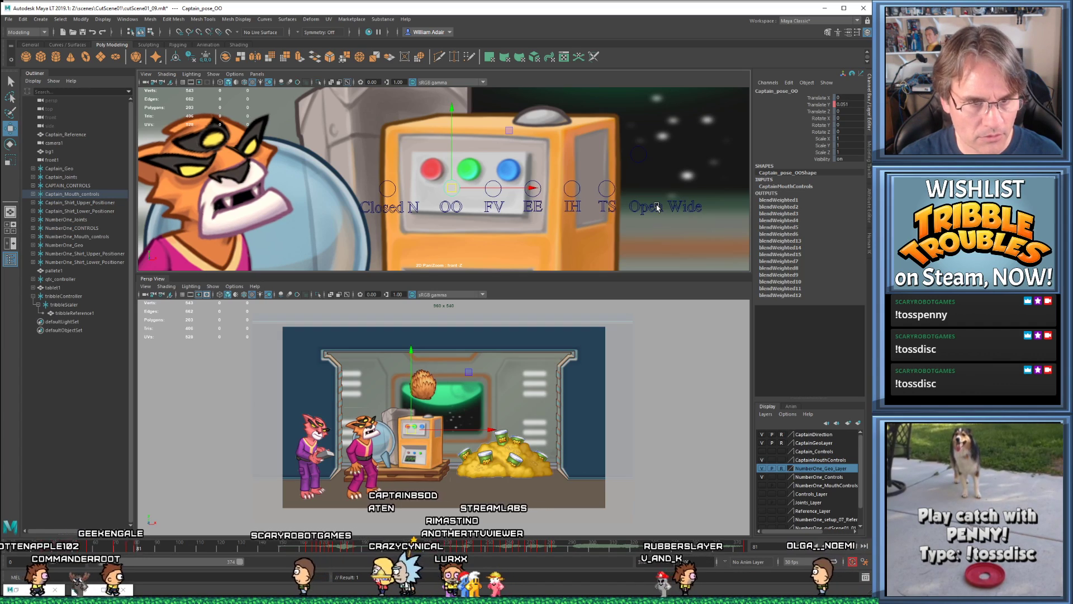
left_click_drag(466, 190, 469, 207)
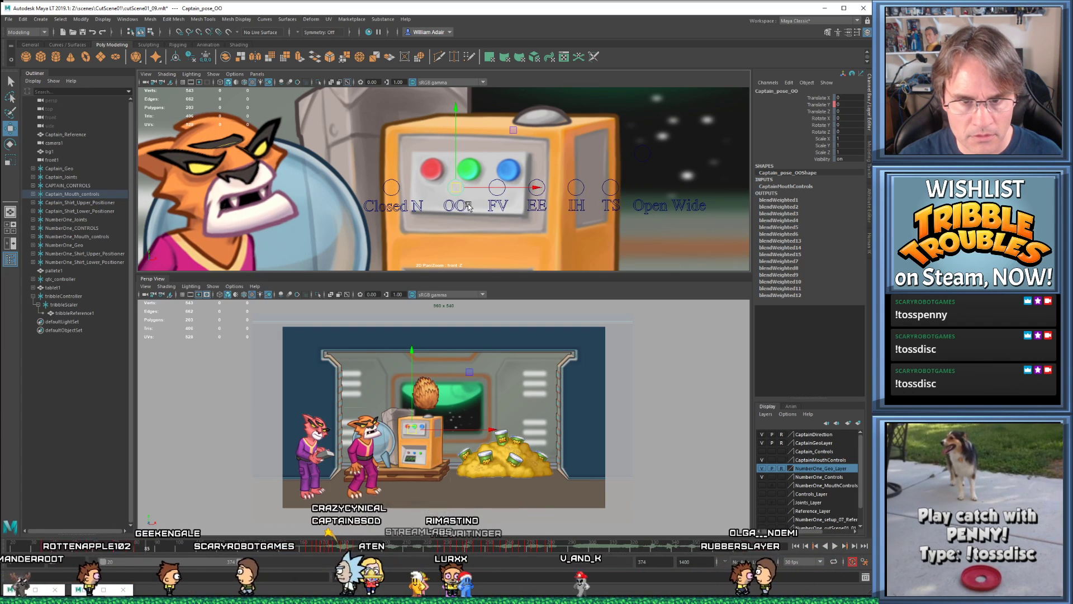
left_click(648, 150)
left_click_drag(648, 150, 647, 192)
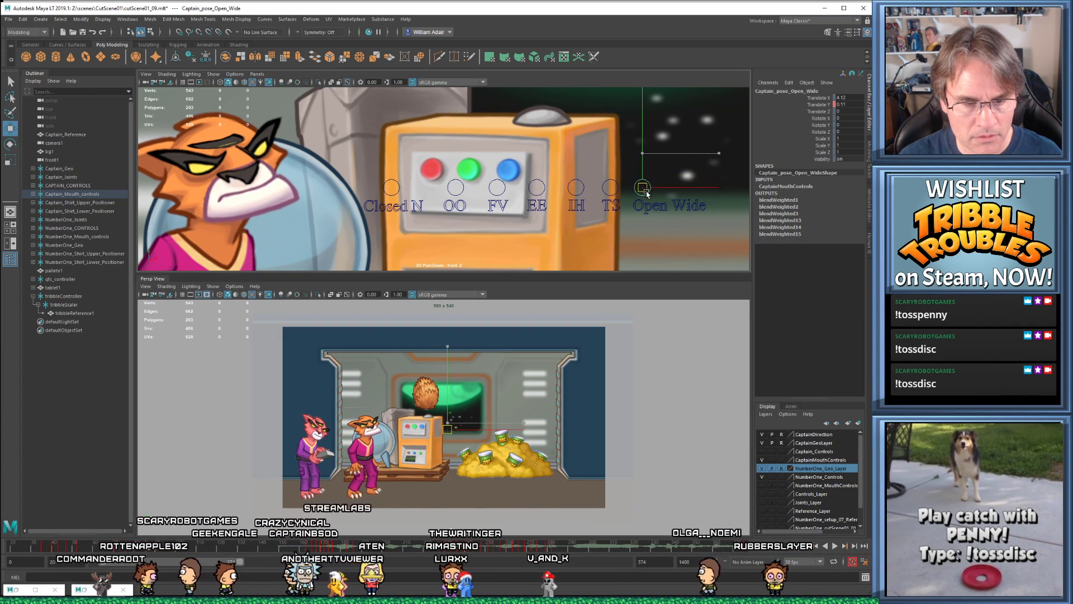
- Play back the captain's mouth closing and step frame by frame between frames 76 and 80
key("alt+v")
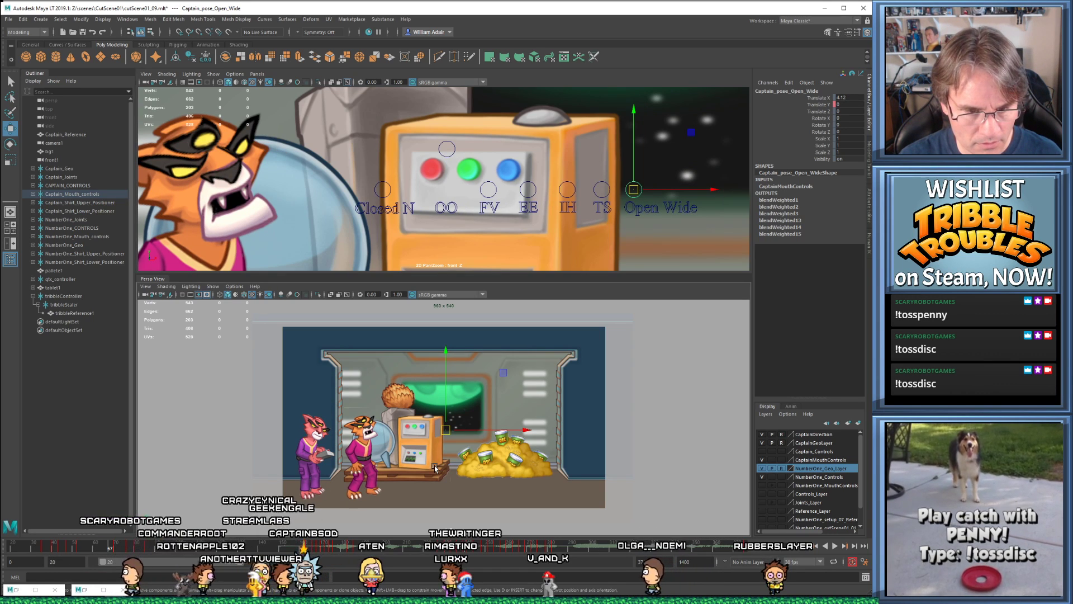
key("alt+v")
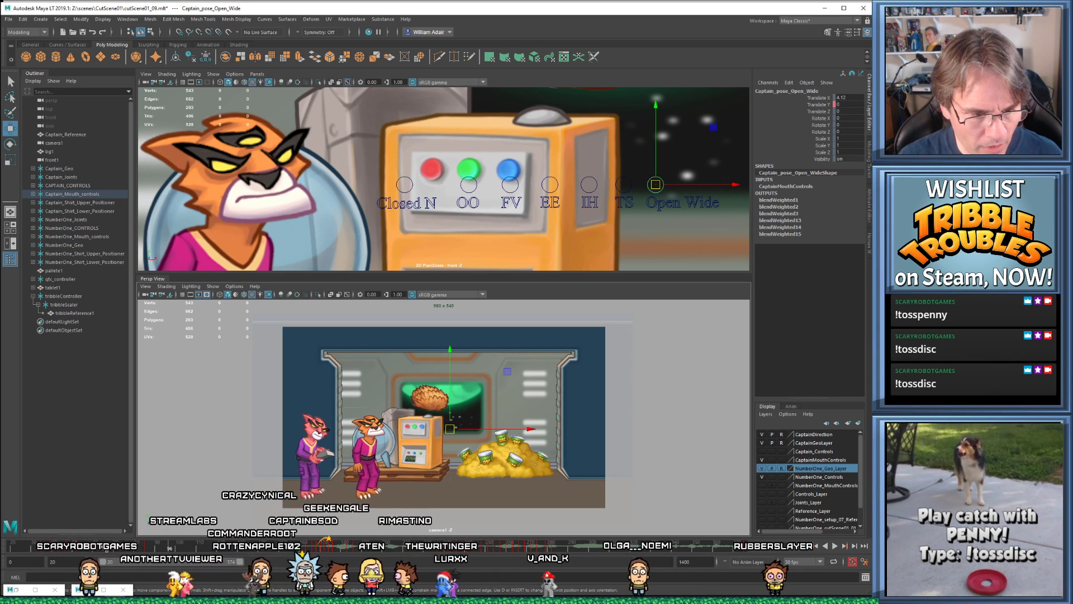
key("alt+v")
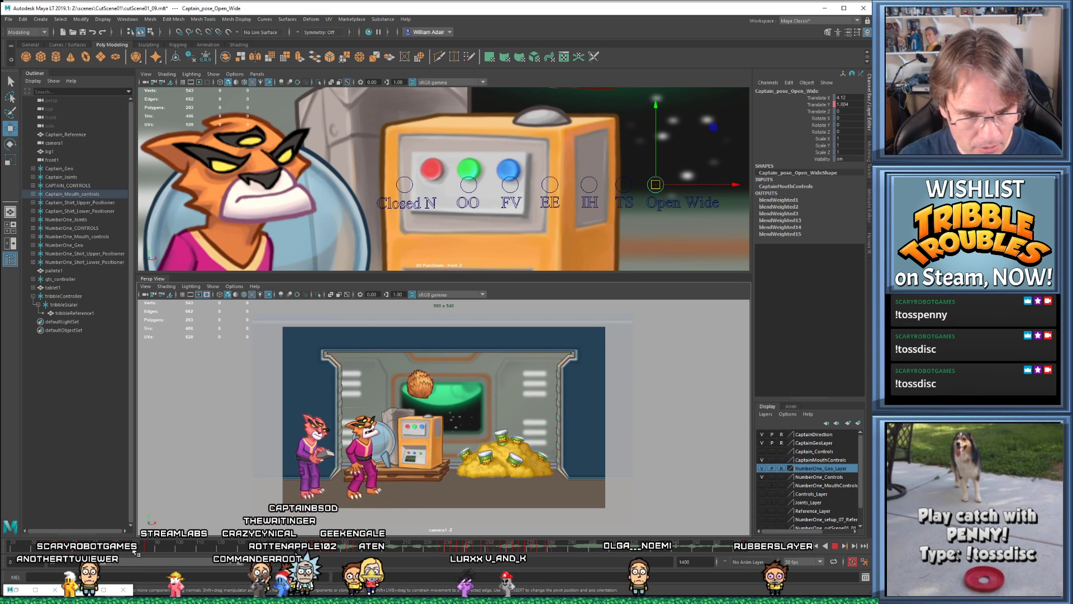
key("alt+v")
key("alt+period")
key("alt+period")
key("alt+period")
key("alt+period")
key("alt+period")
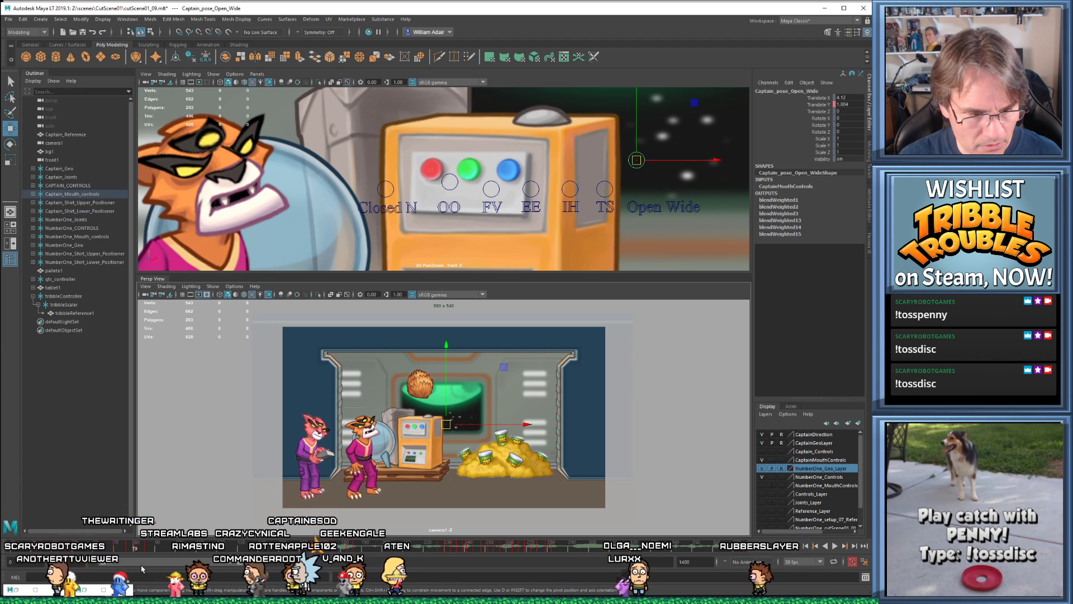
key("alt+comma")
key("alt+comma")
key("alt+comma")
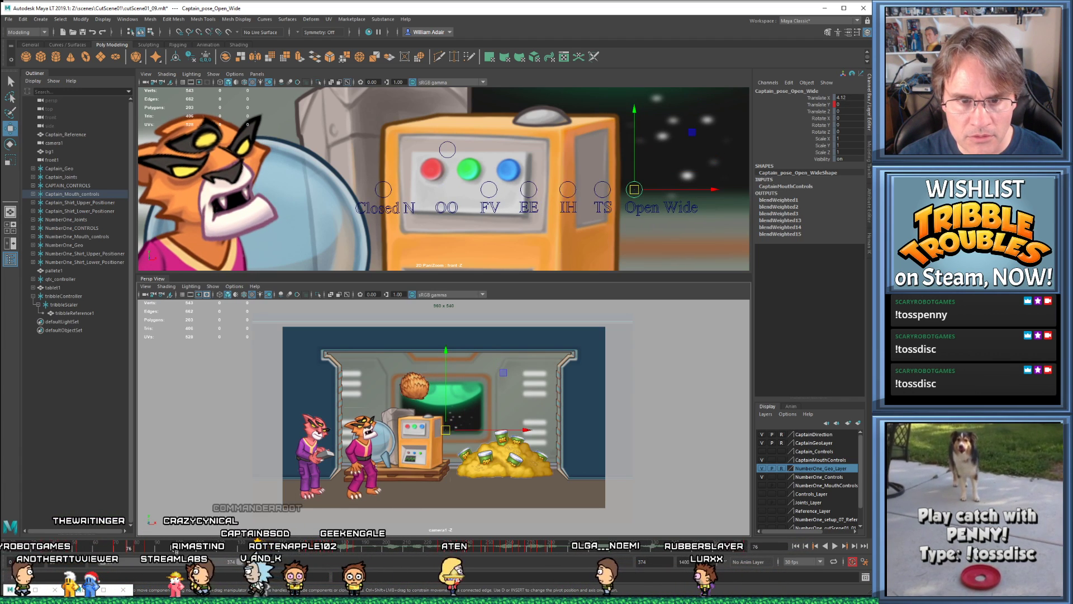
key("alt+period")
key("alt+period")
key("alt+period")
key("alt+period")
- Select all the captain's mouth controls and step through the mouth closing between frames 72 and 80
left_click_drag(347, 140, 678, 191)
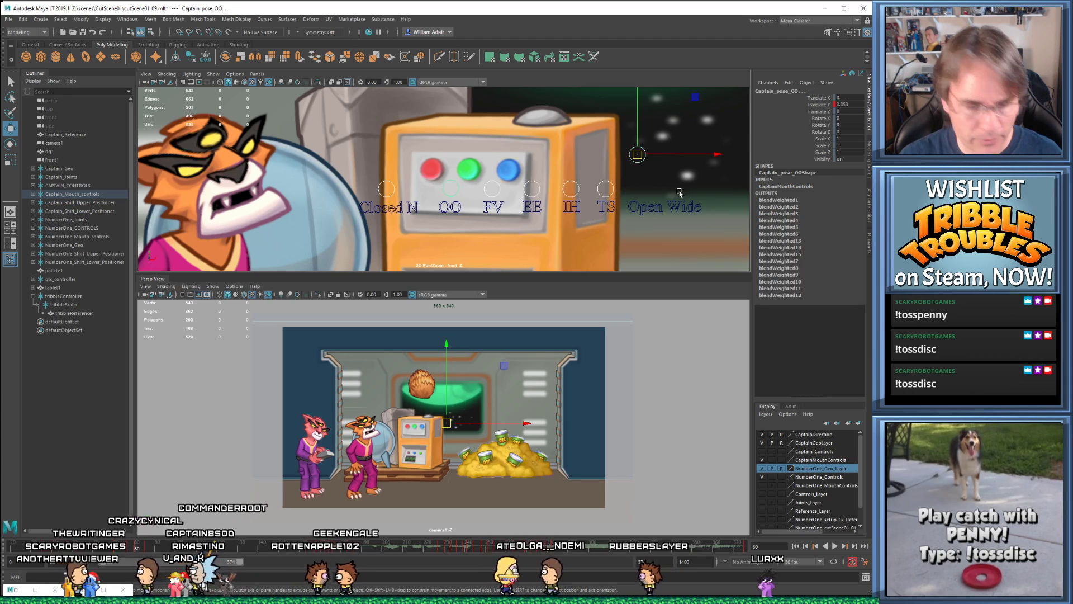
key("alt+period")
key("alt+period")
key("alt+period")
key("alt+period")
key("alt+period")
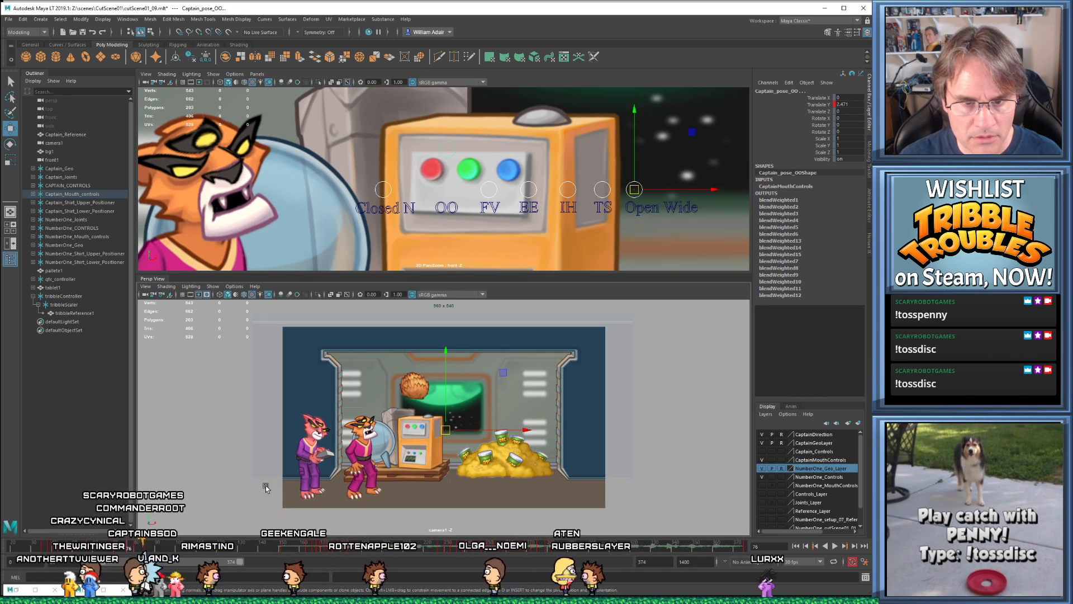
key("comma")
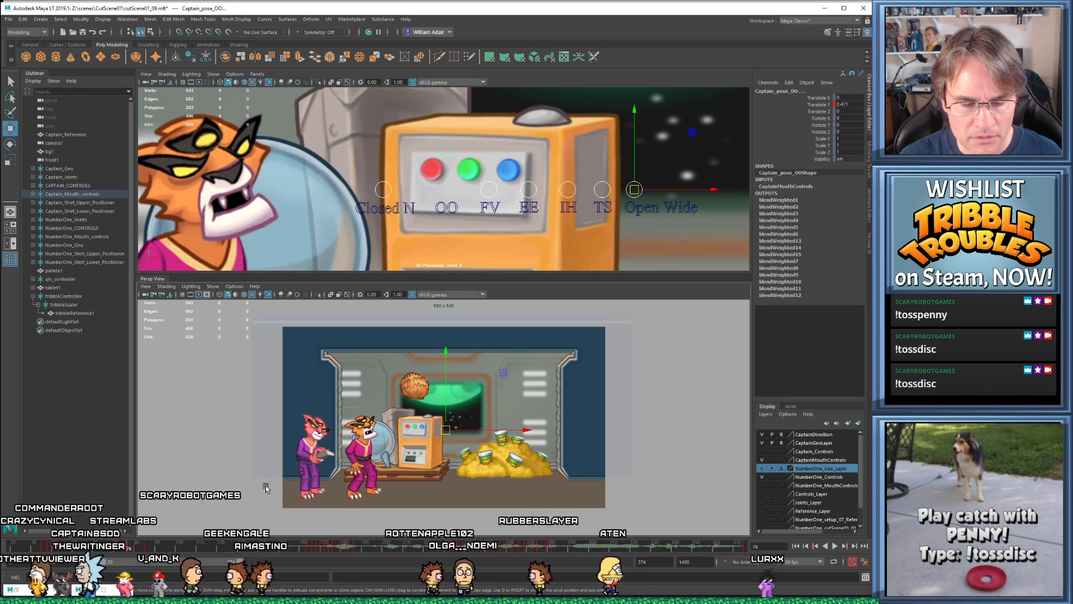
key("comma")
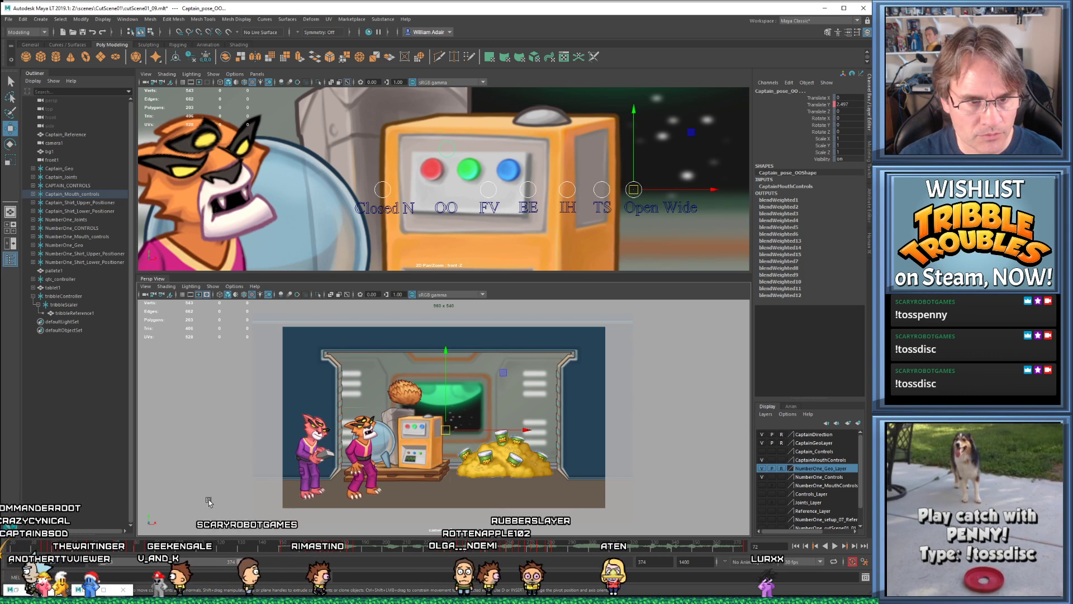
key("alt+period")
key("alt+period")
key("alt+period")
key("alt+period")
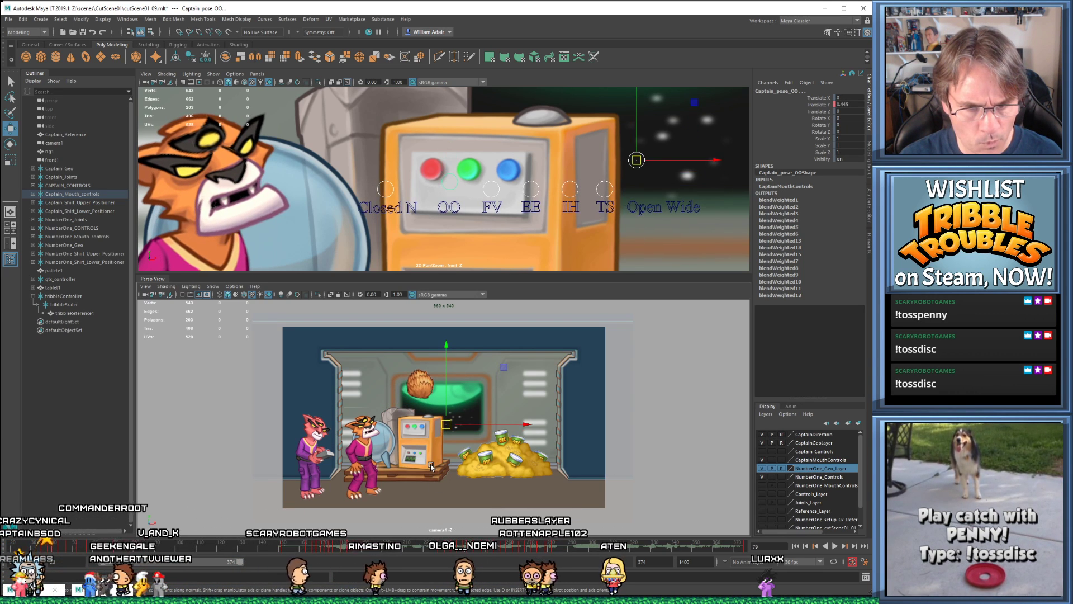
key("alt+period")
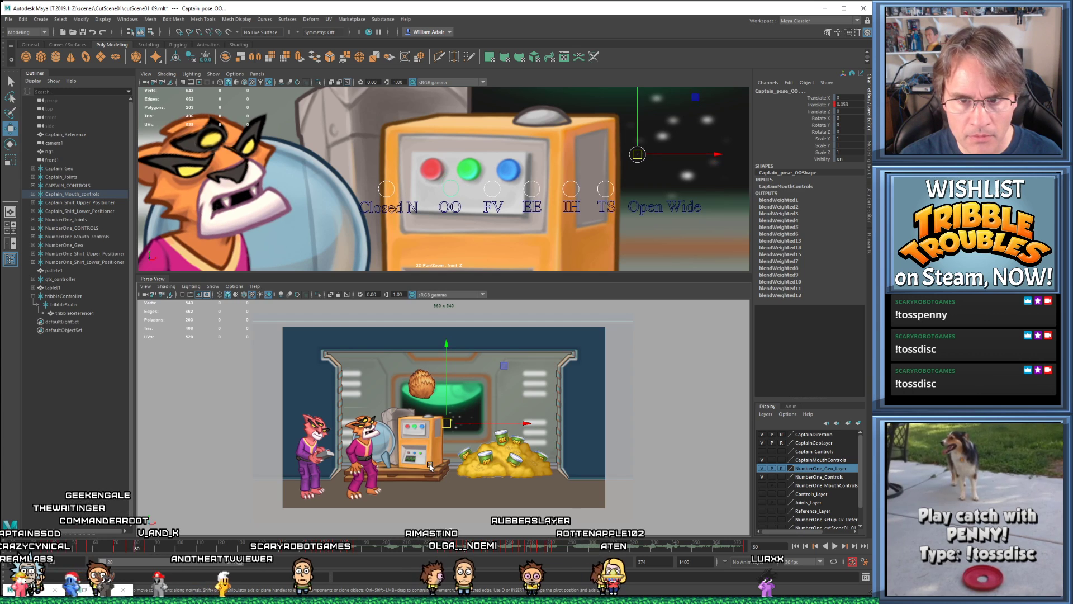
- Select the captain's OO mouth control and compare the mouth shapes on the frames around frame 76
key("alt+comma")
key("alt+comma")
key("alt+comma")
key("alt+comma")
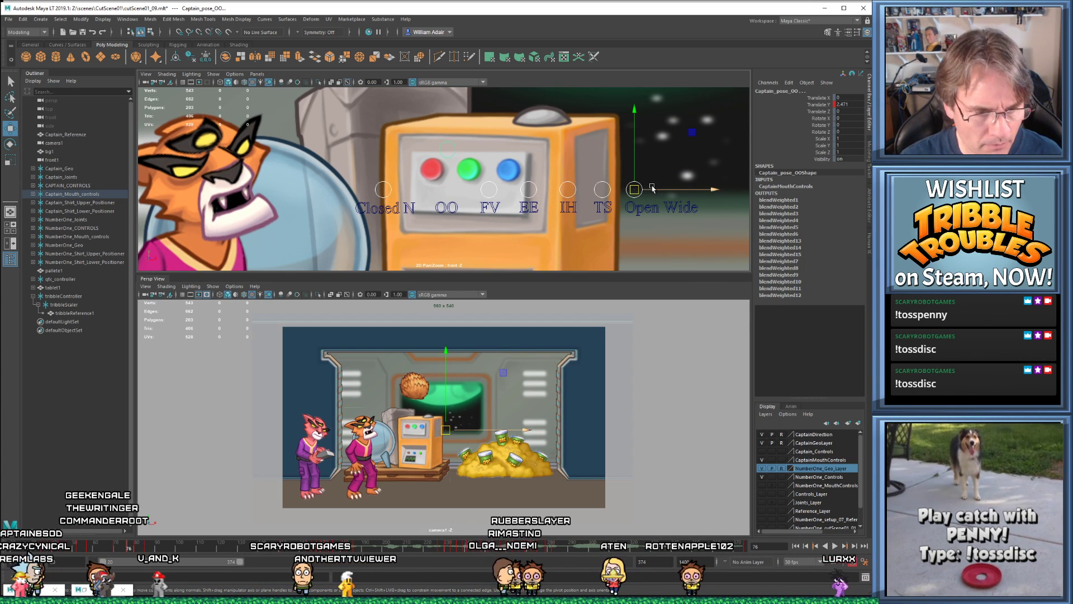
key("alt+period")
key("alt+comma")
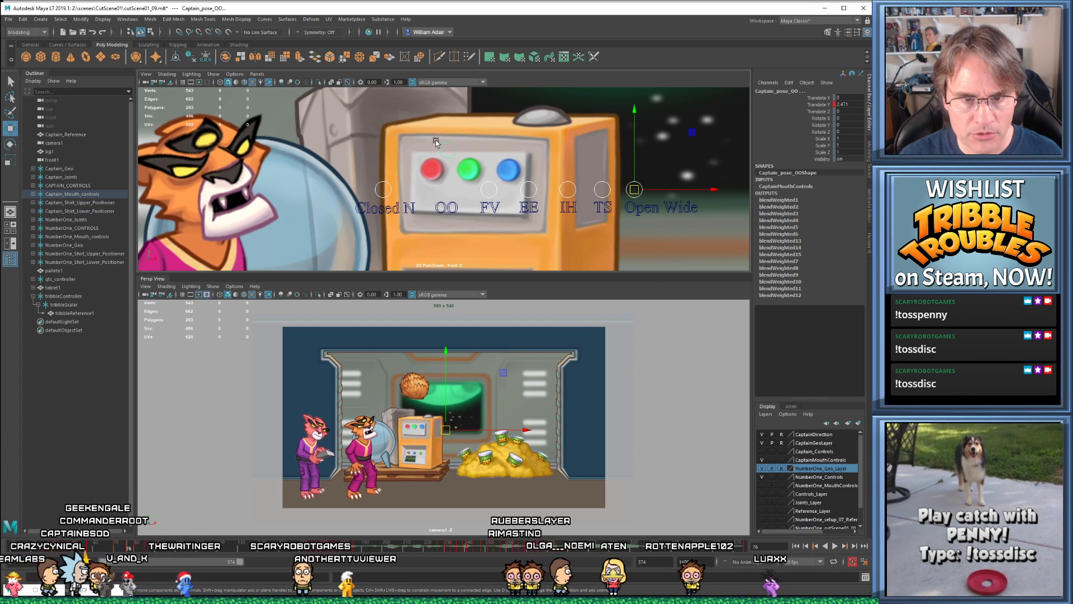
key("alt+period")
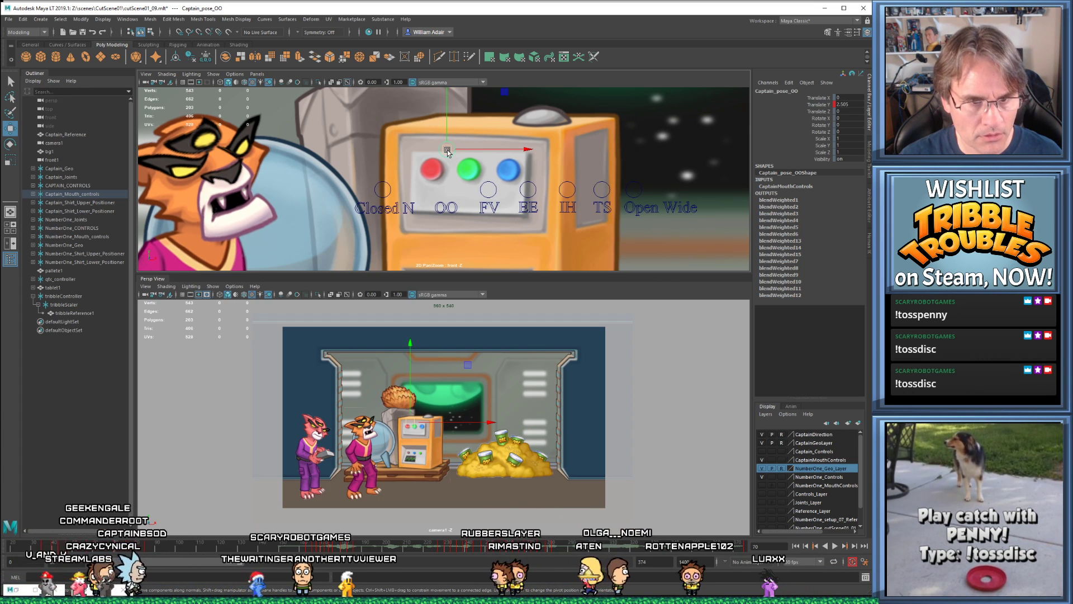
key("alt+period")
key("alt+comma")
key("alt+comma")
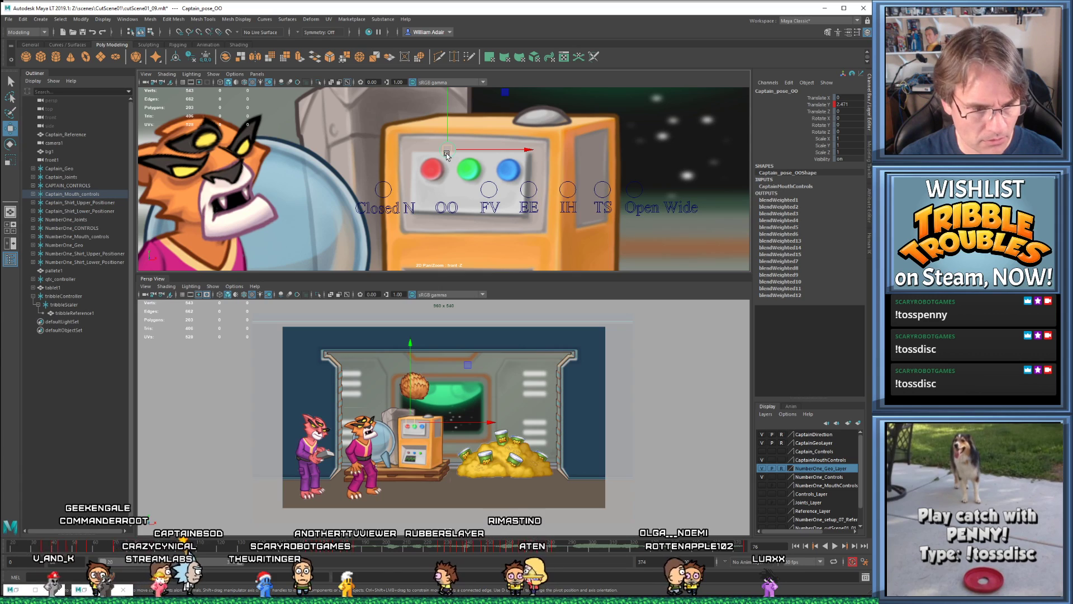
- Raise the captain's OO mouth control to a Translate Y of about 1 at frame 80 and step on to frame 85
key("alt+period")
key("alt+period")
key("alt+period")
key("alt+period")
key("alt+period")
key("alt+comma")
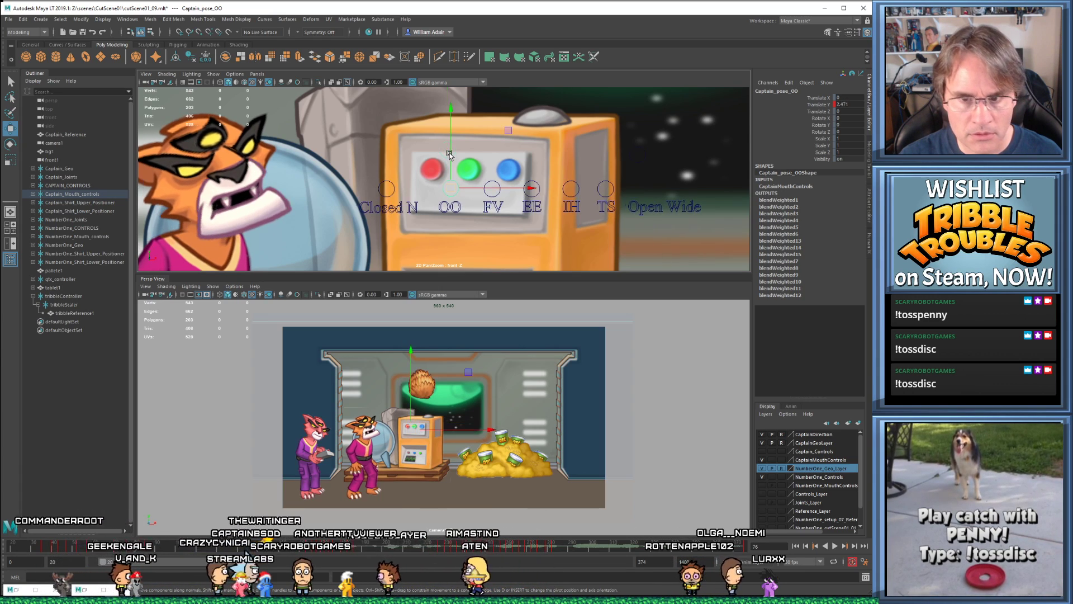
left_click_drag(452, 191, 454, 172)
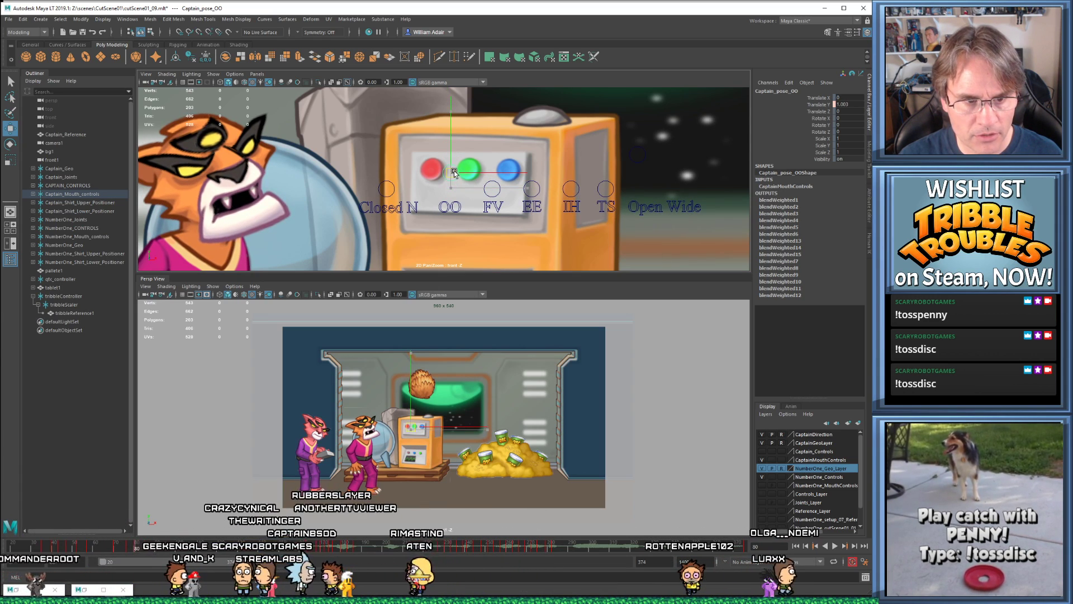
key("alt+period")
key("alt+period")
key("alt+period")
key("alt+period")
key("alt+period")
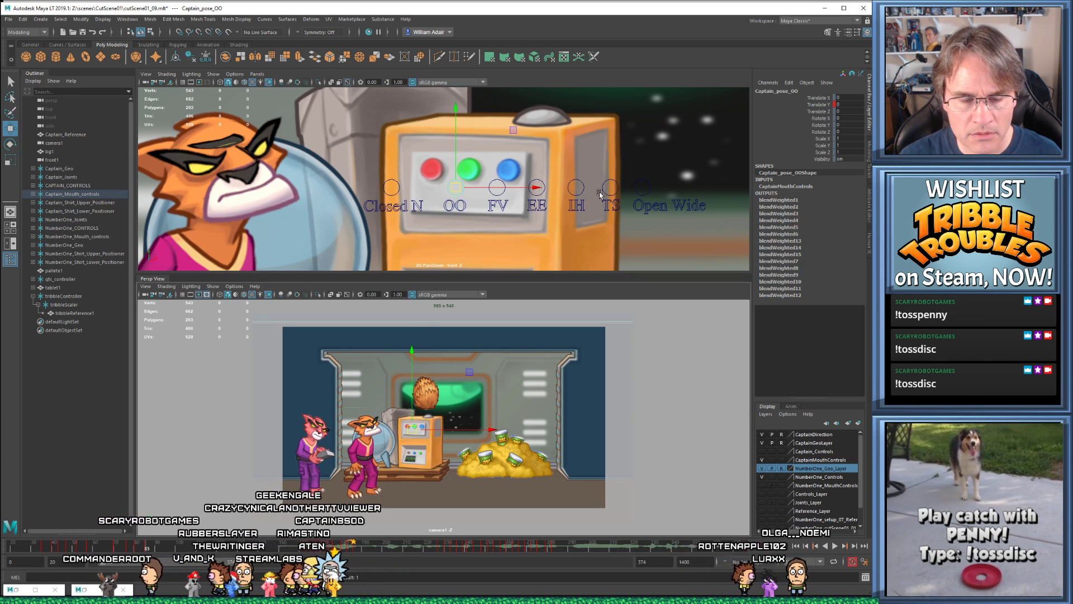
- Play back the captain's mouth closing repeatedly, restarting before frame 70 and running through to frame 100
left_click(92, 544)
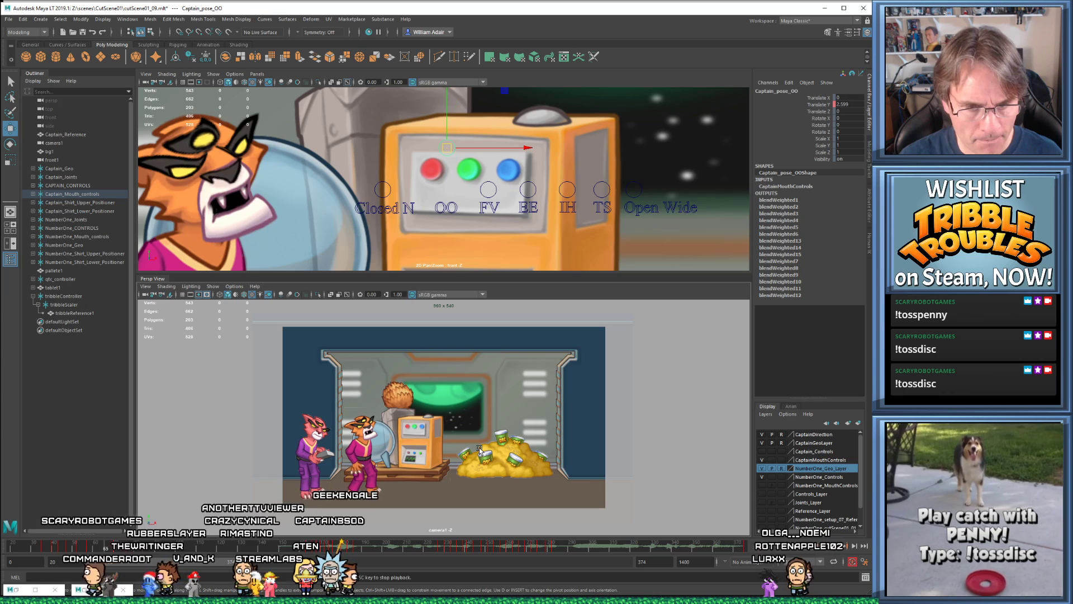
key("alt+v")
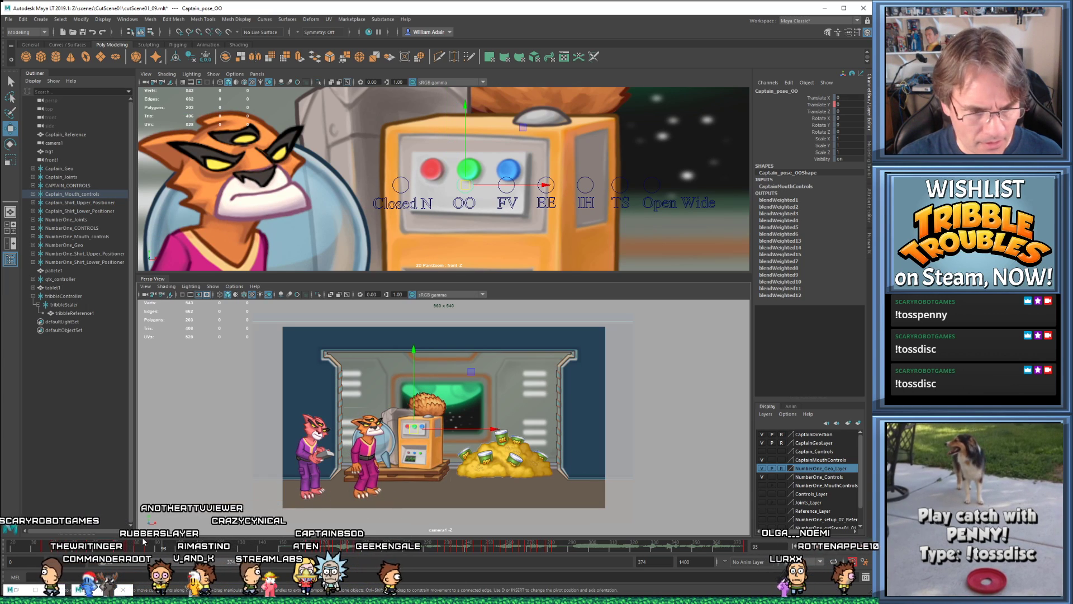
left_click(112, 544)
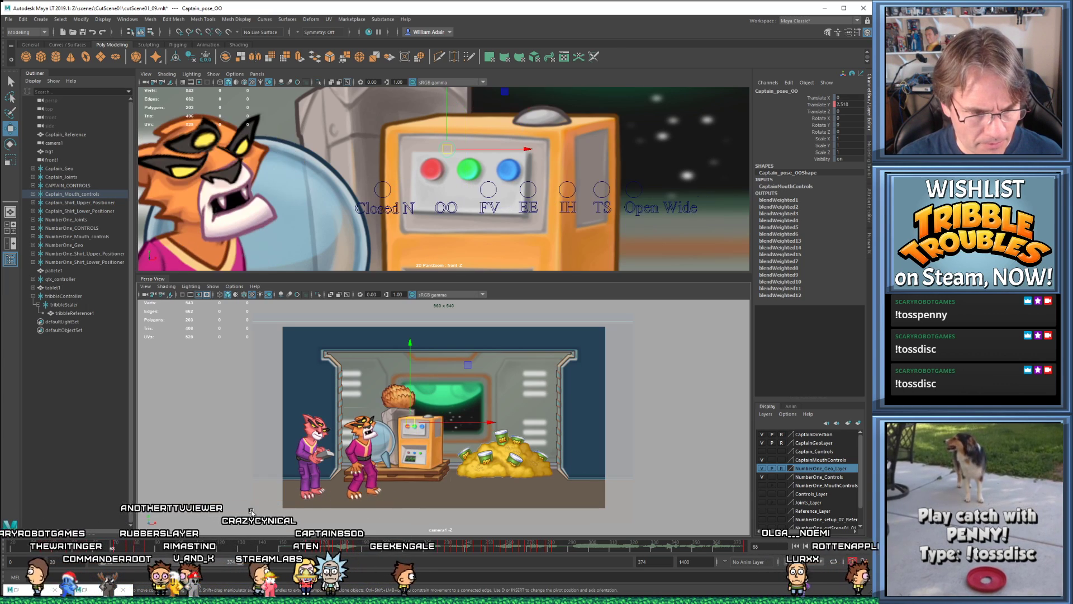
key("alt+v")
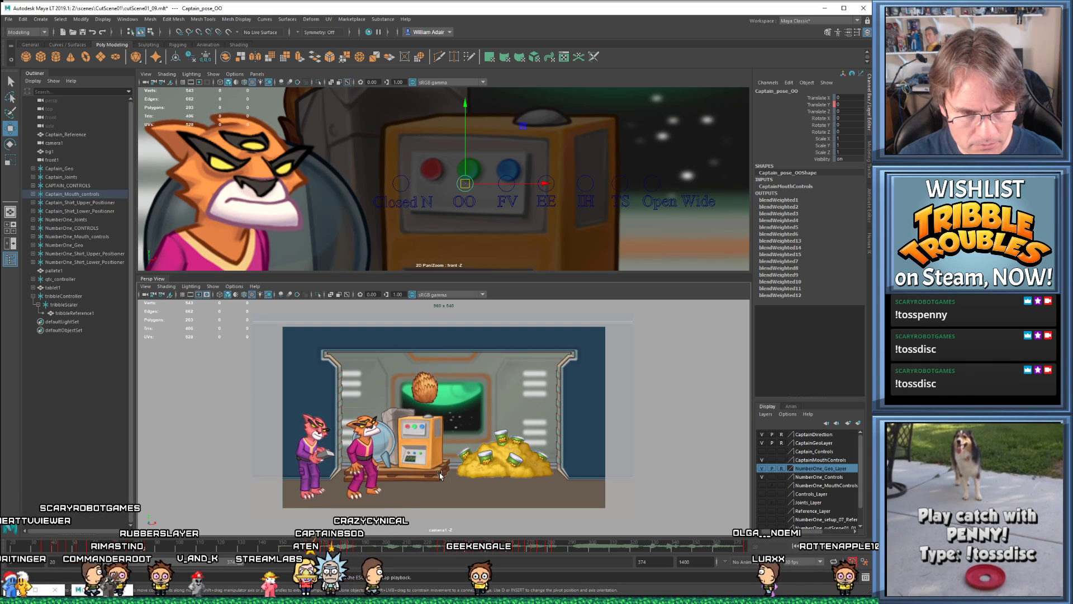
key("alt+v")
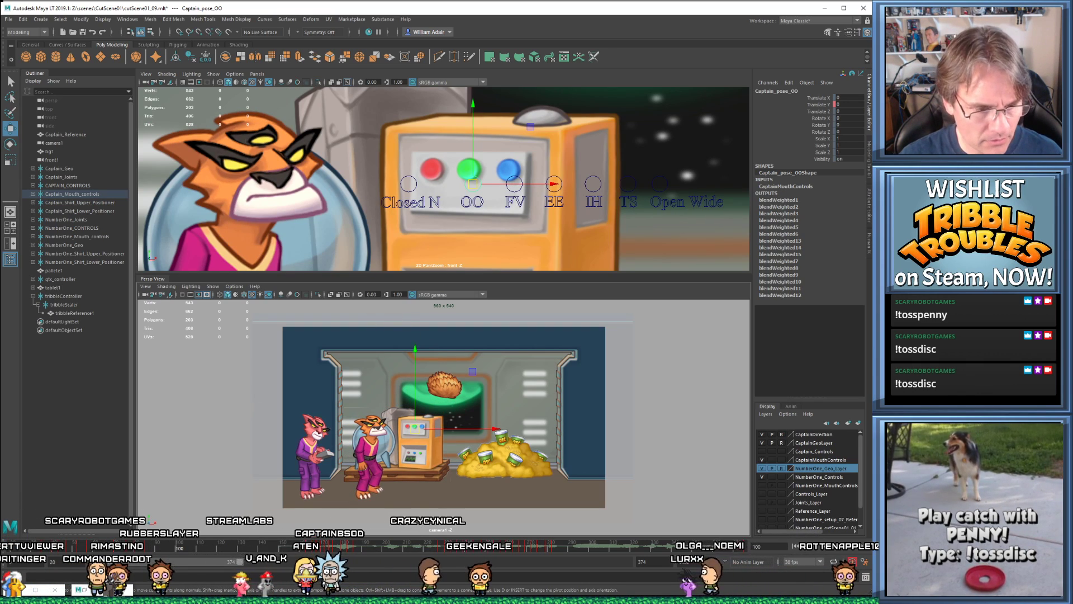
- Play back the shot in the separate Persp View window and scrub through the mouth closing to frame 80
left_click(85, 590)
key("alt+shift+v")
key("alt+v")
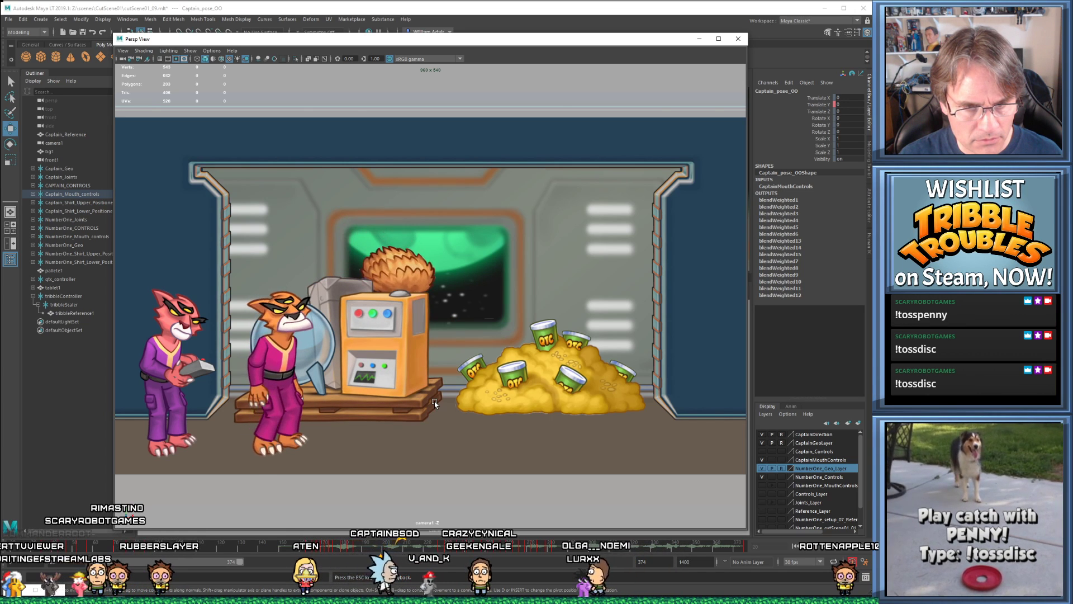
key("alt+v")
left_click_drag(111, 547, 138, 550)
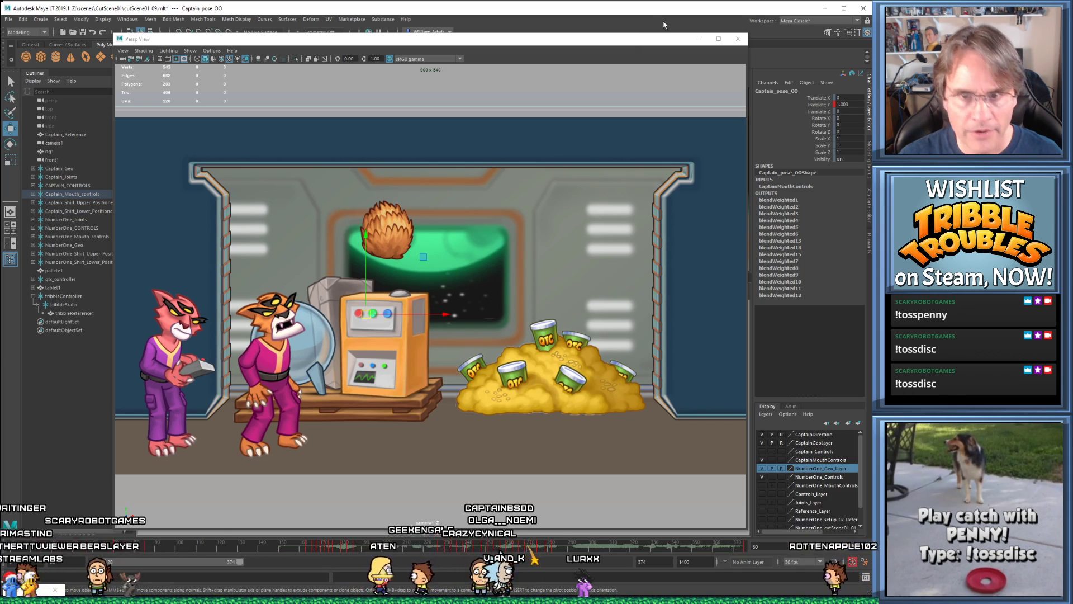
- Lower the captain's Open Wide mouth control to a Translate Y of about 1.45 at frame 80 and compare it with frame 76
left_click(738, 38)
left_click(638, 155)
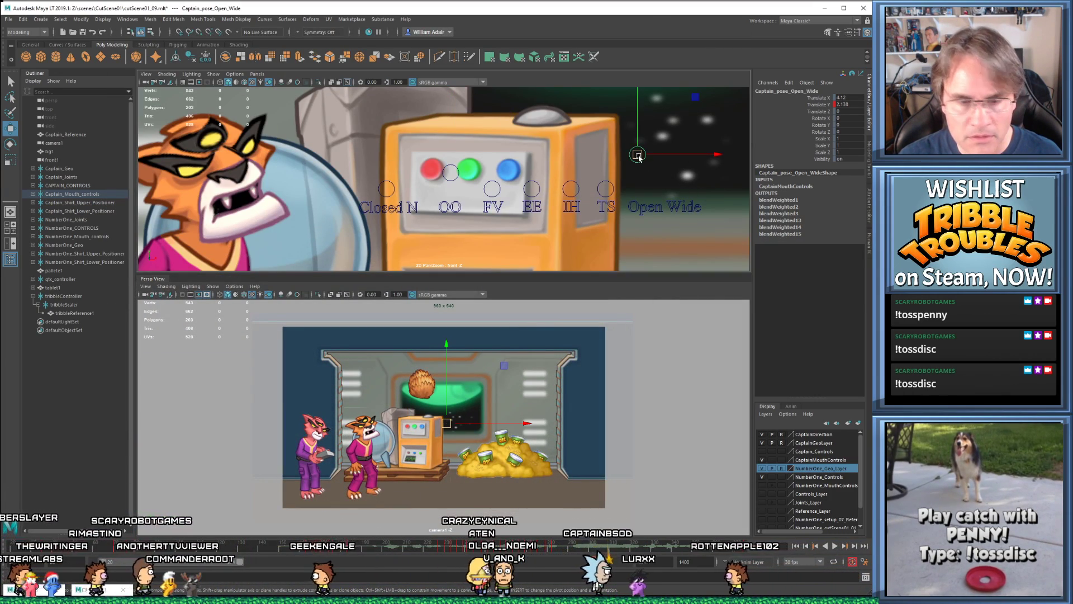
left_click_drag(637, 153, 638, 176)
key("comma")
left_click(448, 150)
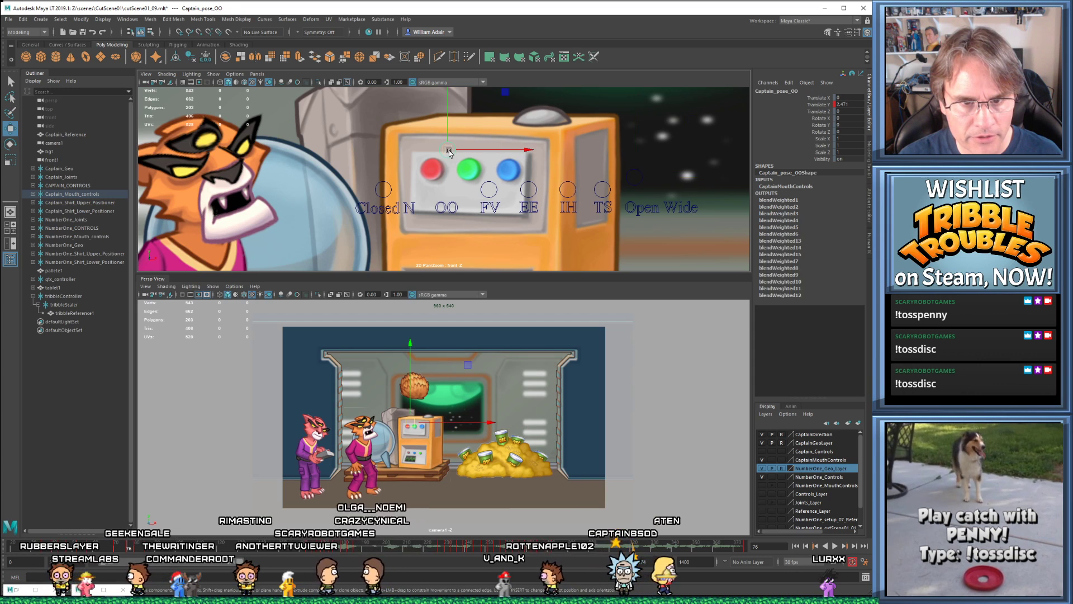
left_click_drag(448, 155, 449, 154)
key("period")
key("period")
key("period")
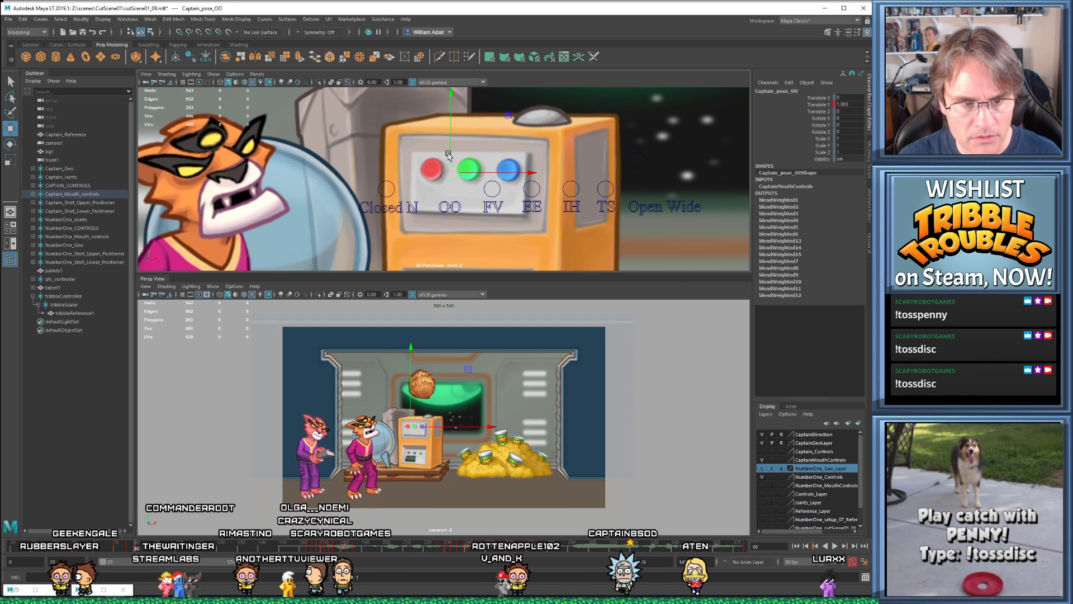
- Play back the revised mouth closing in the workspace and review it in the separate Persp View window
left_click(98, 548)
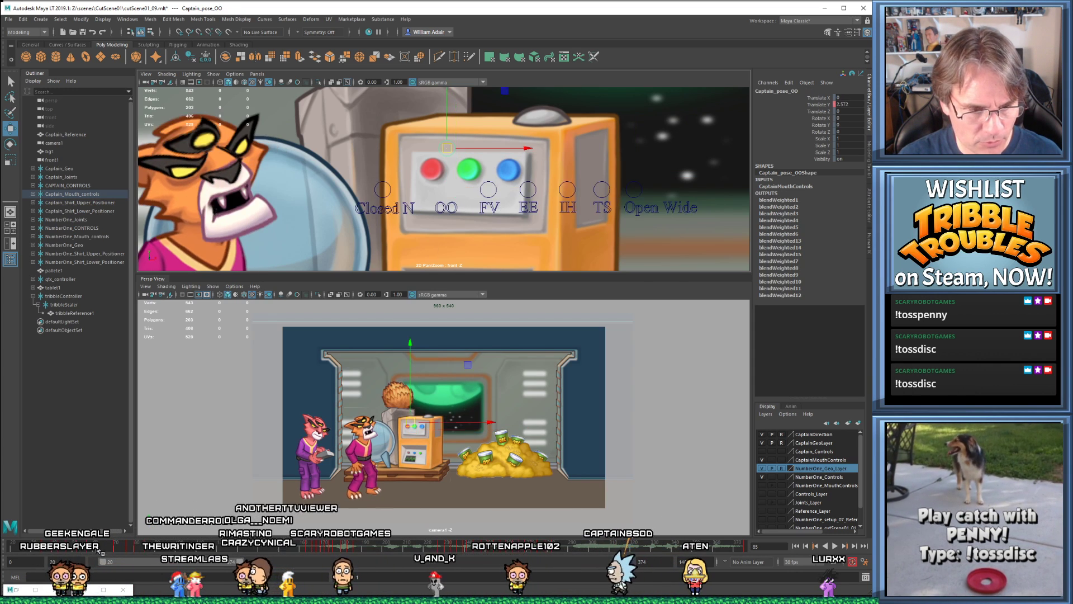
key("alt+v")
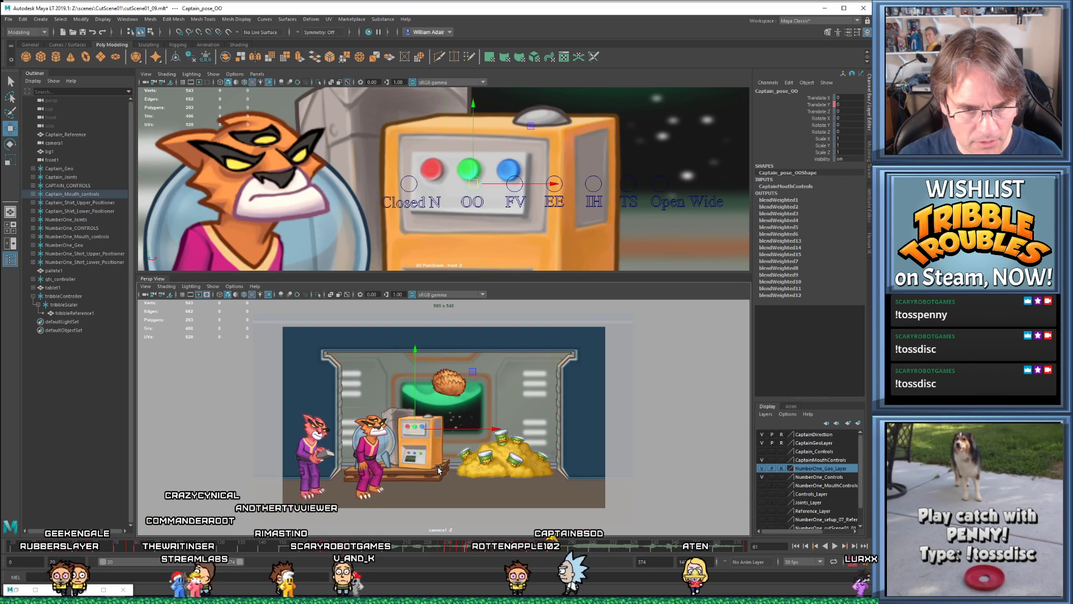
key("Escape")
left_click(86, 588)
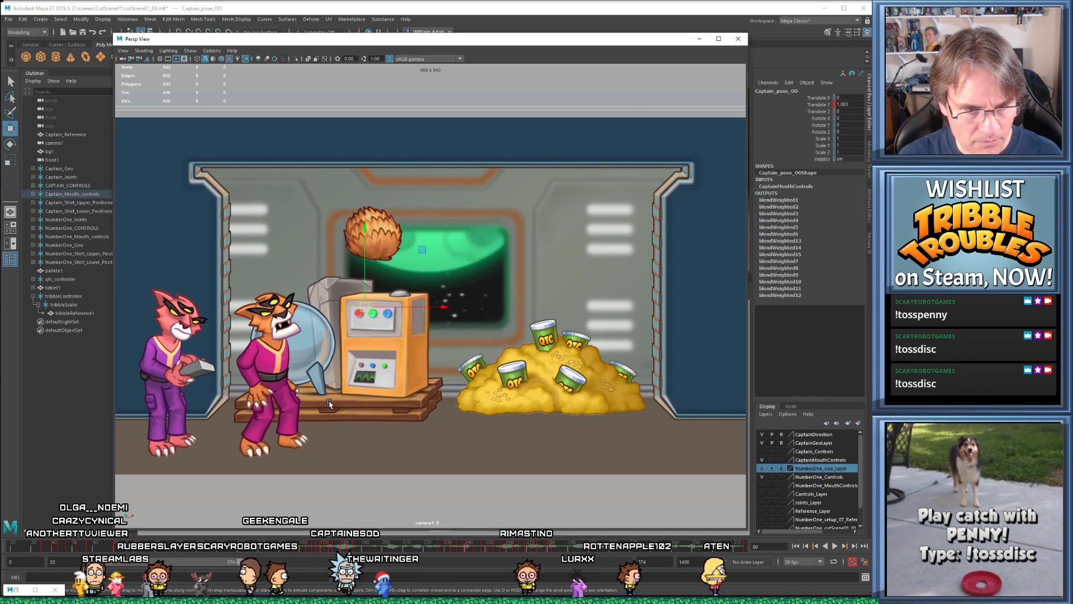
key("Escape")
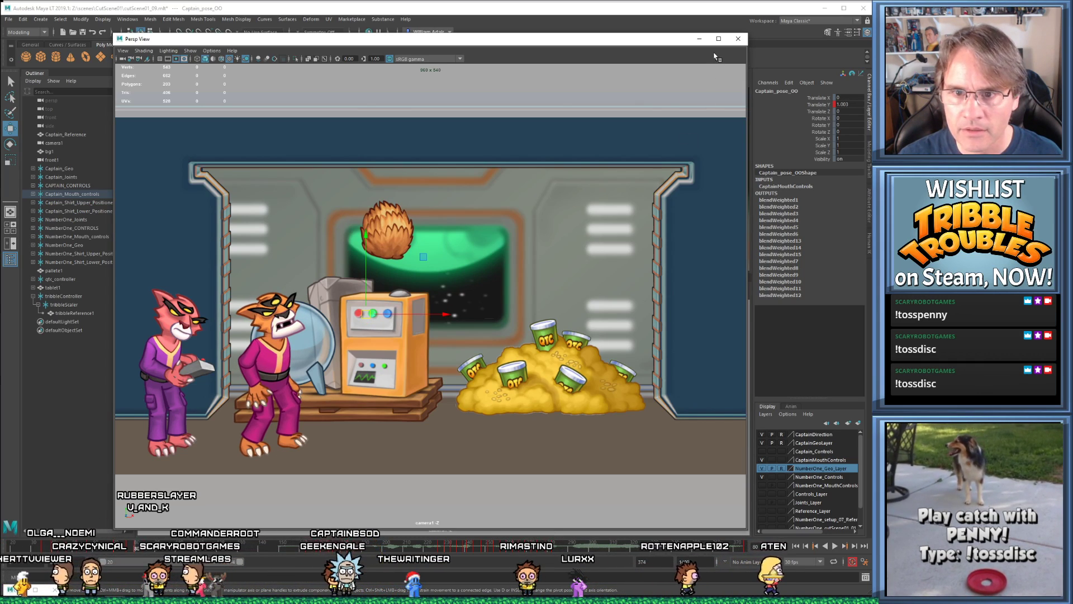
left_click(700, 39)
- Select the Open Wide mouth control, replay the shot in the Persp View window and scrub the mouth closing up to frame 85
left_click(637, 164)
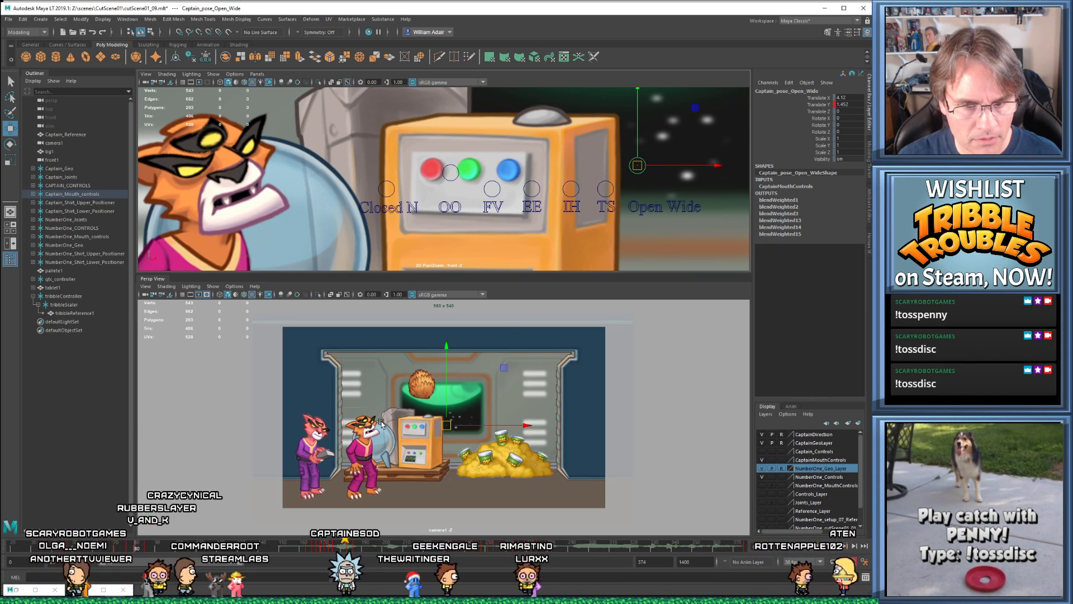
left_click(85, 590)
key("alt+shift+v")
key("alt+v")
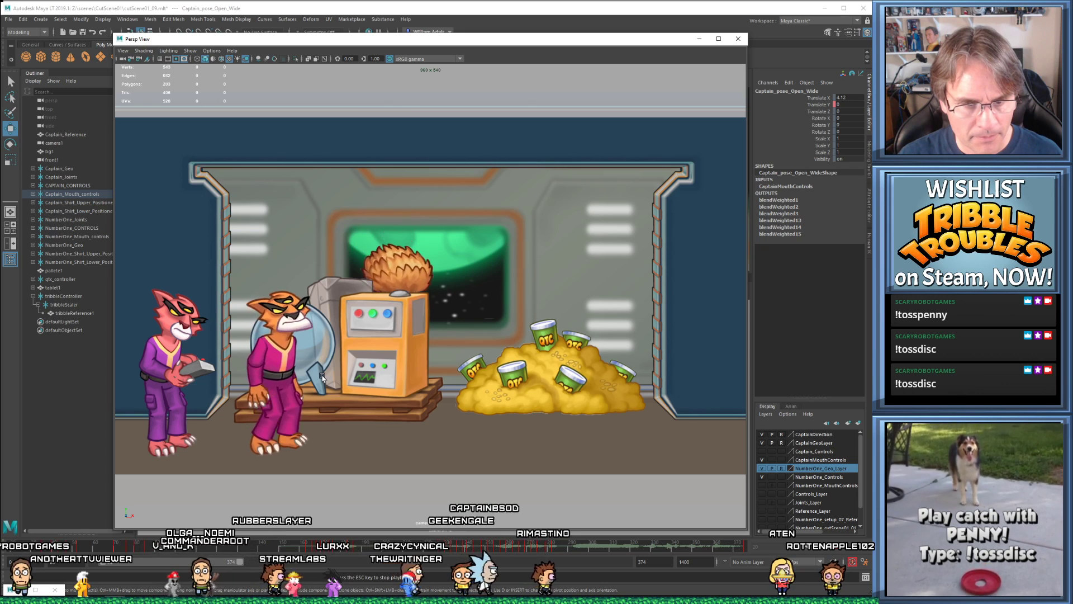
left_click_drag(96, 545, 146, 552)
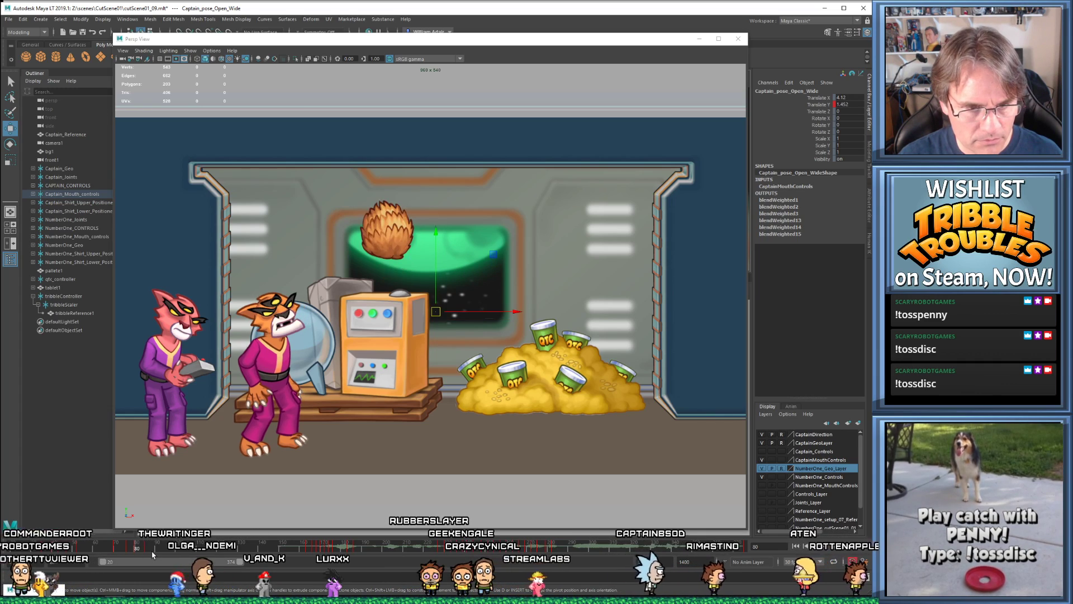
left_click(699, 39)
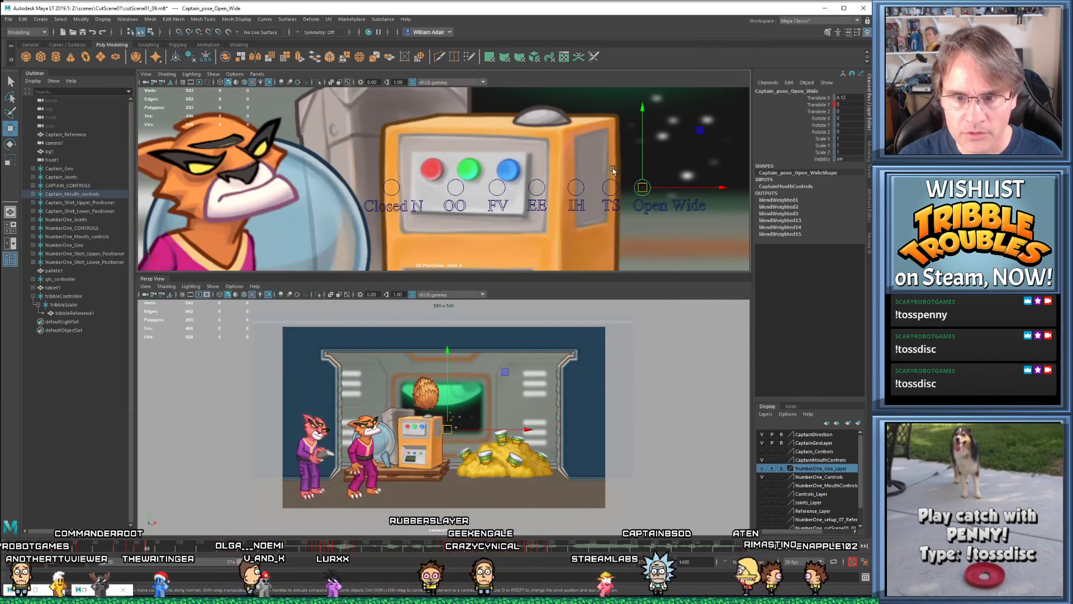
- Compare the captain's OO, Open Wide and Closed N mouth controls between about frames 80 and 90, and select Closed N
key("comma")
left_click(458, 176)
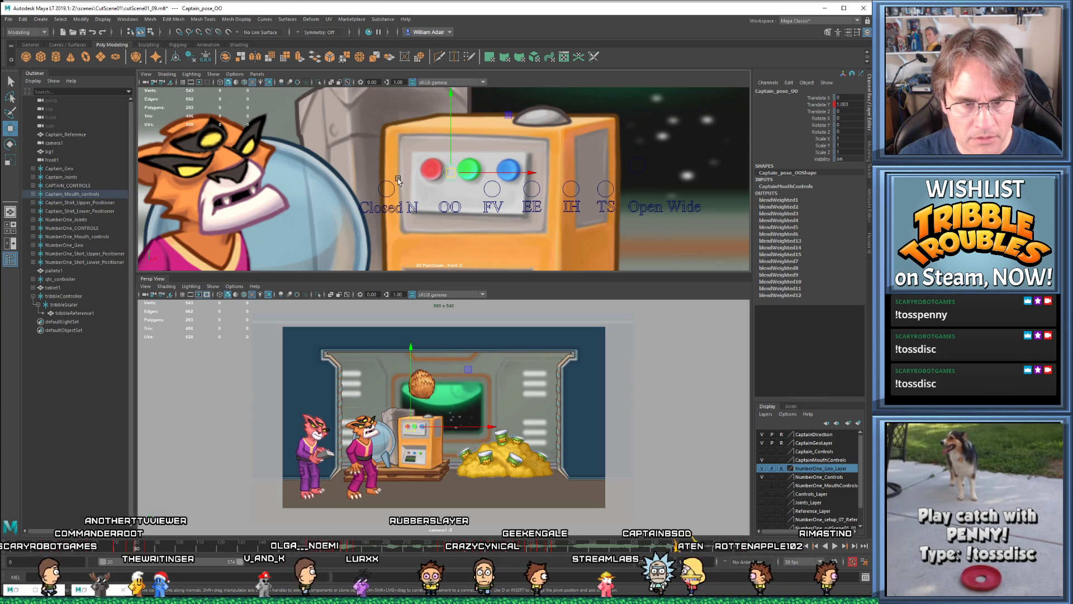
left_click(389, 196)
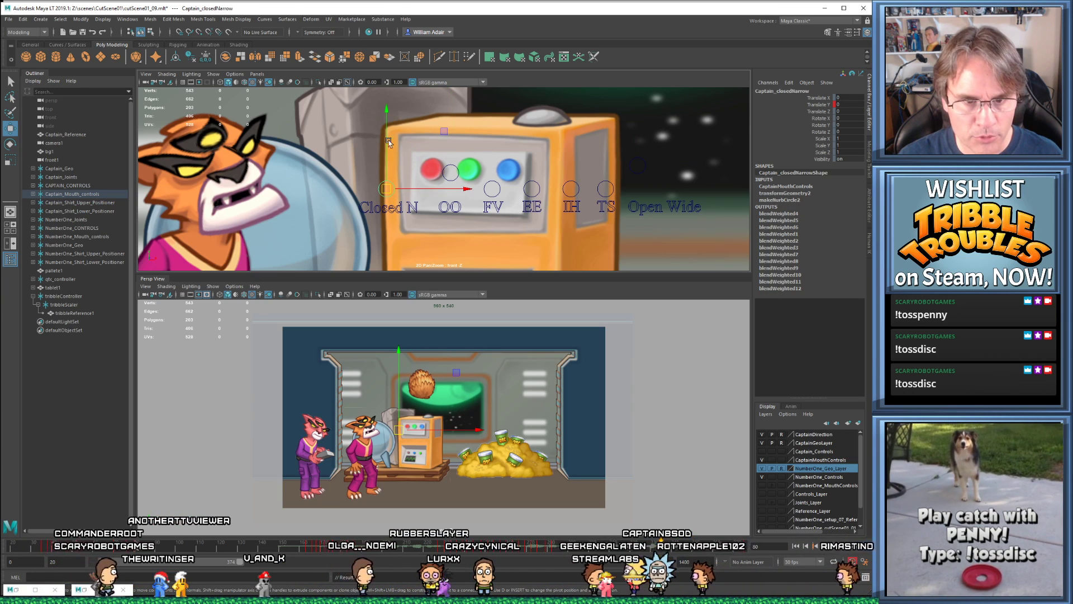
left_click_drag(373, 148, 689, 194)
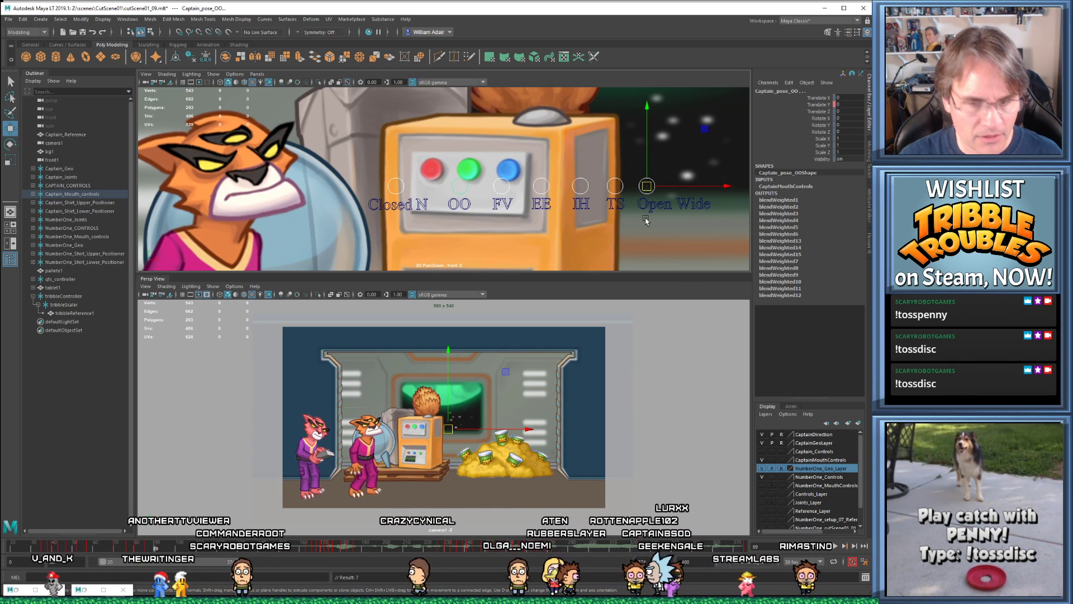
left_click(396, 185)
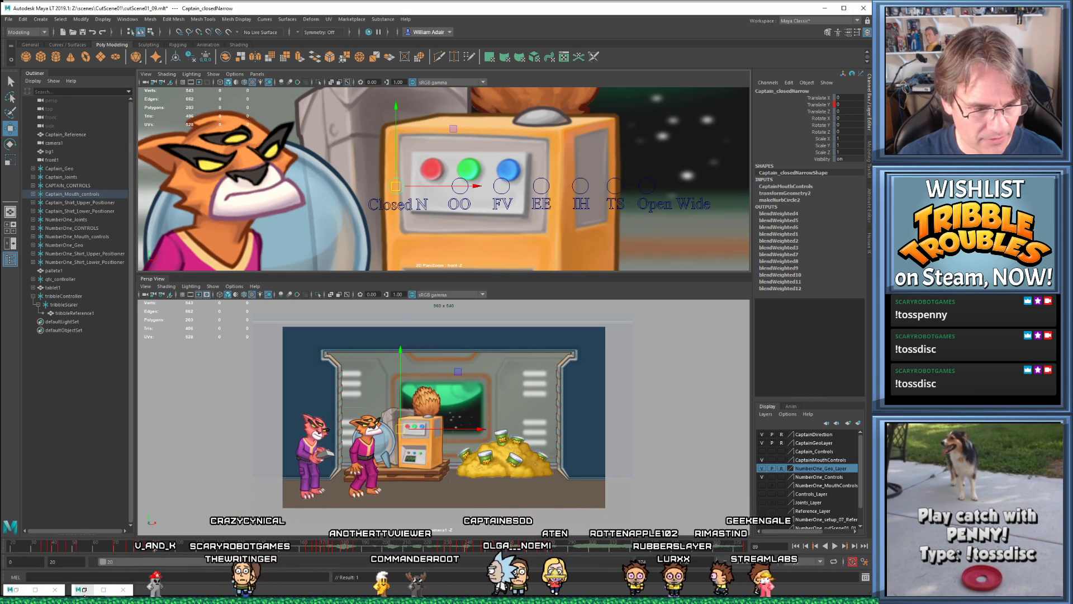
- Review the captain's mouth closing in the separate Persp View window and return to the main workspace
left_click(82, 590)
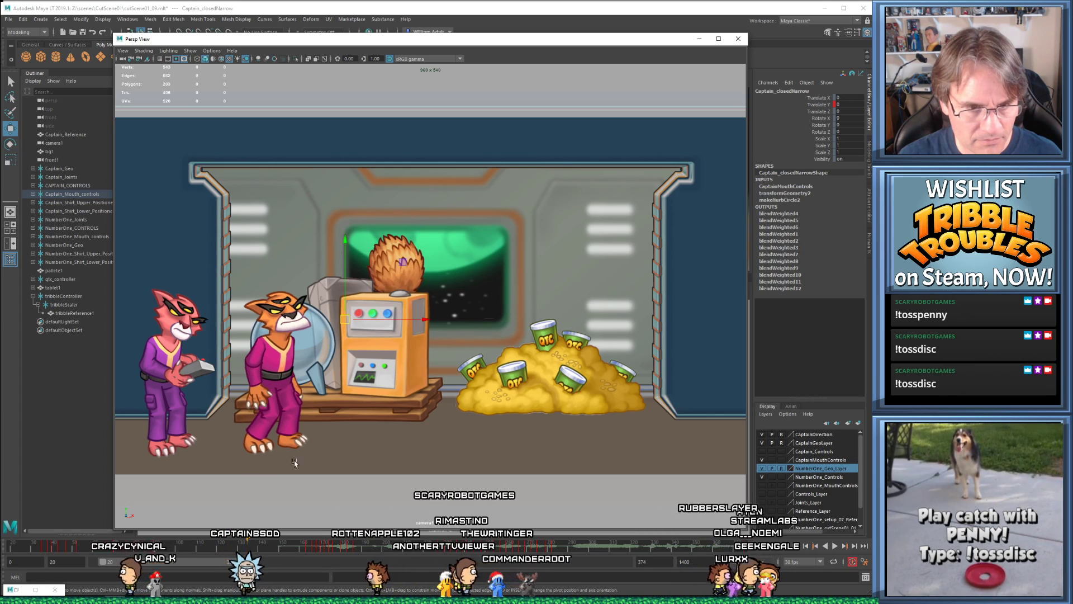
key("Escape")
left_click(699, 39)
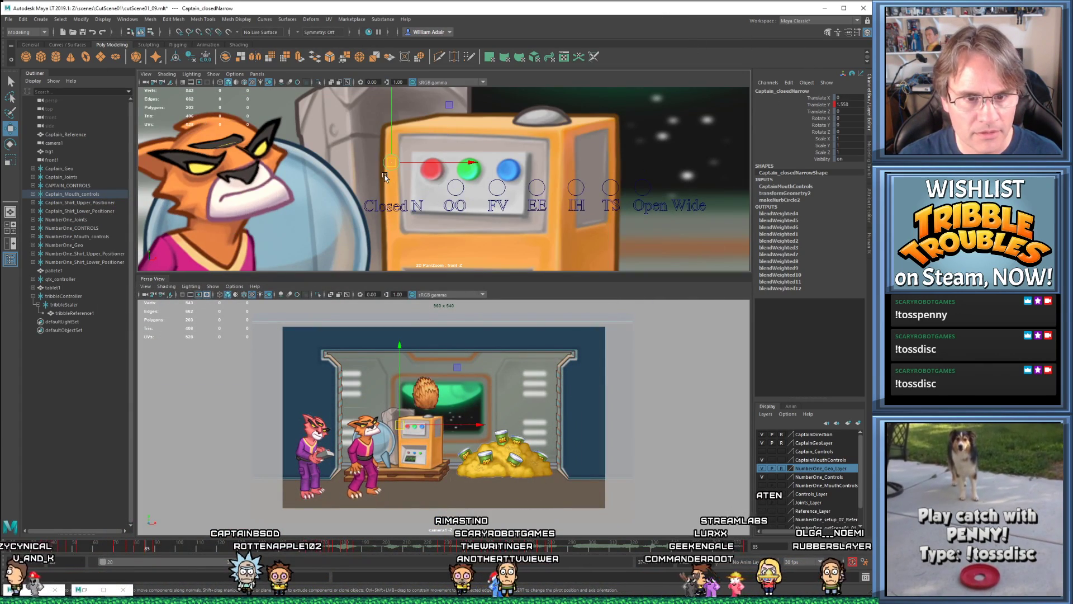
- Fine-tune the captain's partial Closed N mouth pose at frame 85 and review the playback in the Persp View window
left_click_drag(393, 163, 393, 169)
key("period")
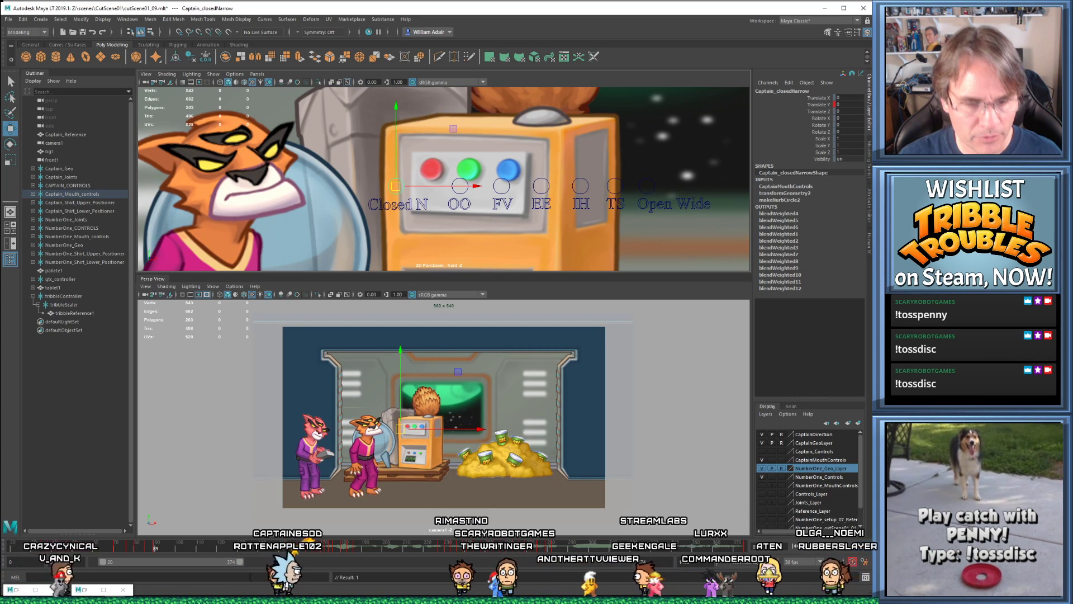
left_click(84, 590)
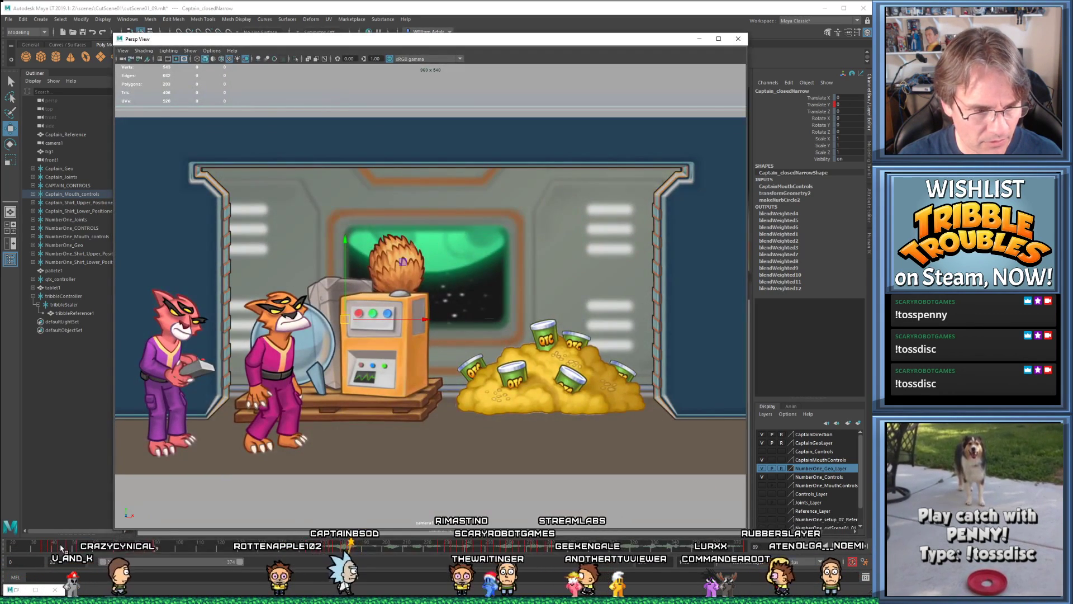
key("alt+v")
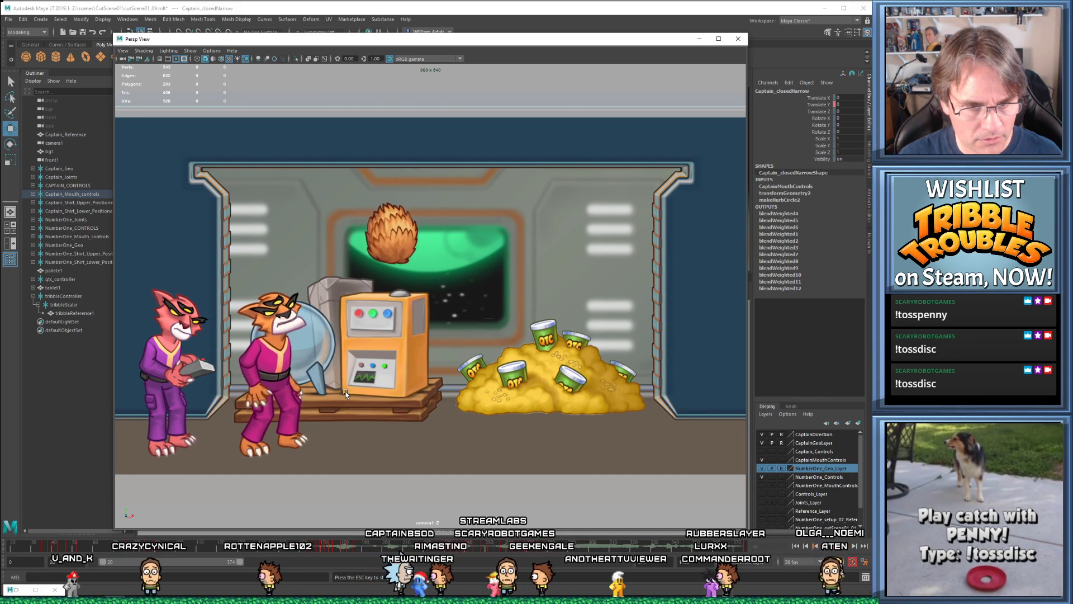
key("alt+v")
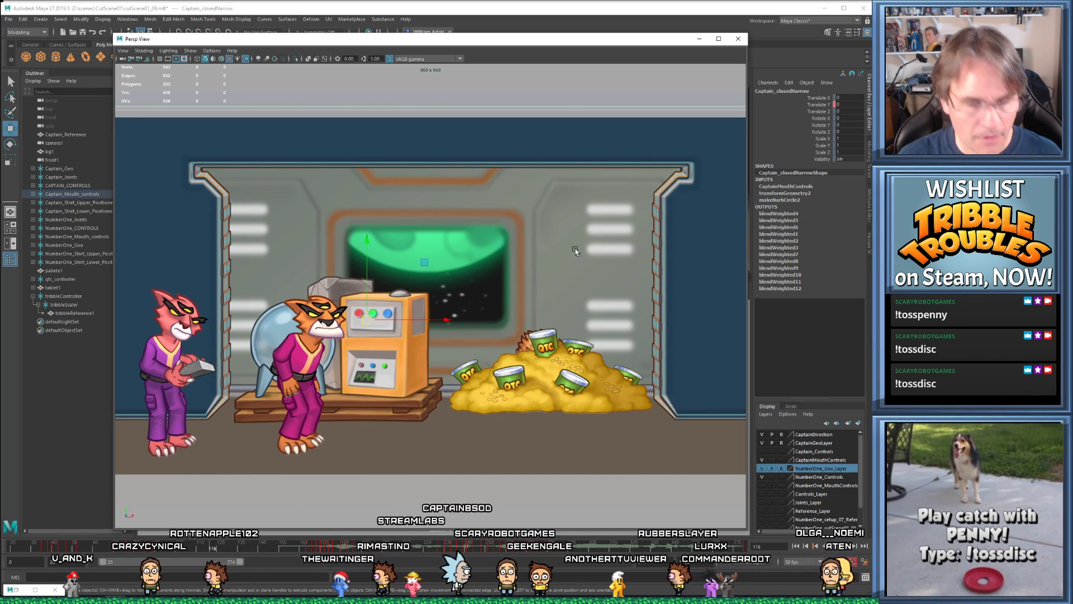
left_click(699, 39)
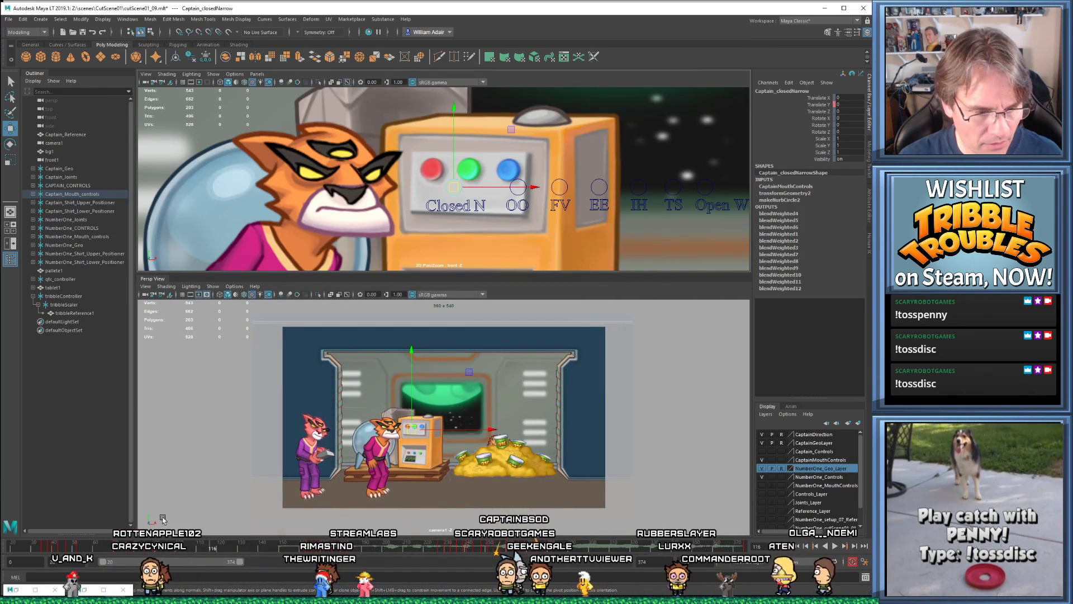
- Shorten the playback range to end at frame 177 and scrub through the captain's mouth closing
left_click_drag(238, 561, 164, 566)
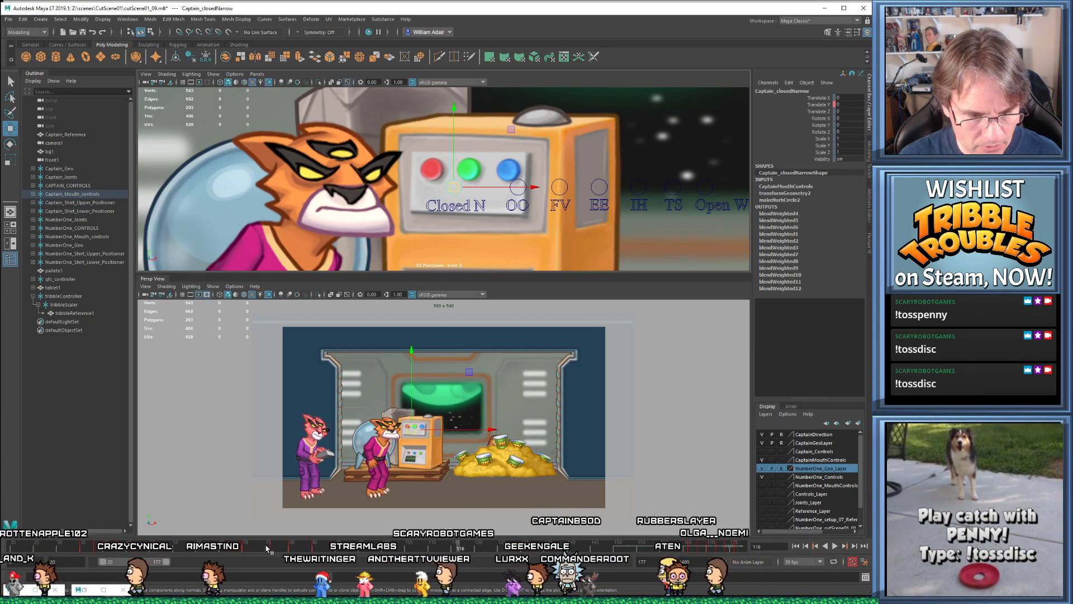
left_click_drag(257, 548, 245, 547)
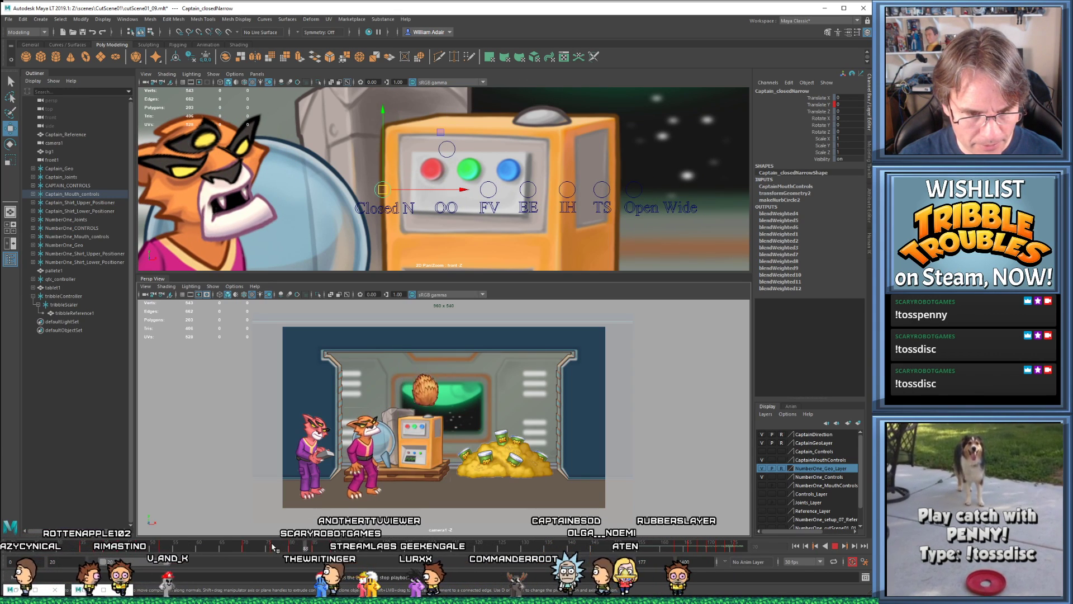
mouse_move(273, 546)
left_mouse_down()
mouse_move(246, 550)
mouse_move(302, 550)
mouse_move(278, 554)
left_mouse_up()
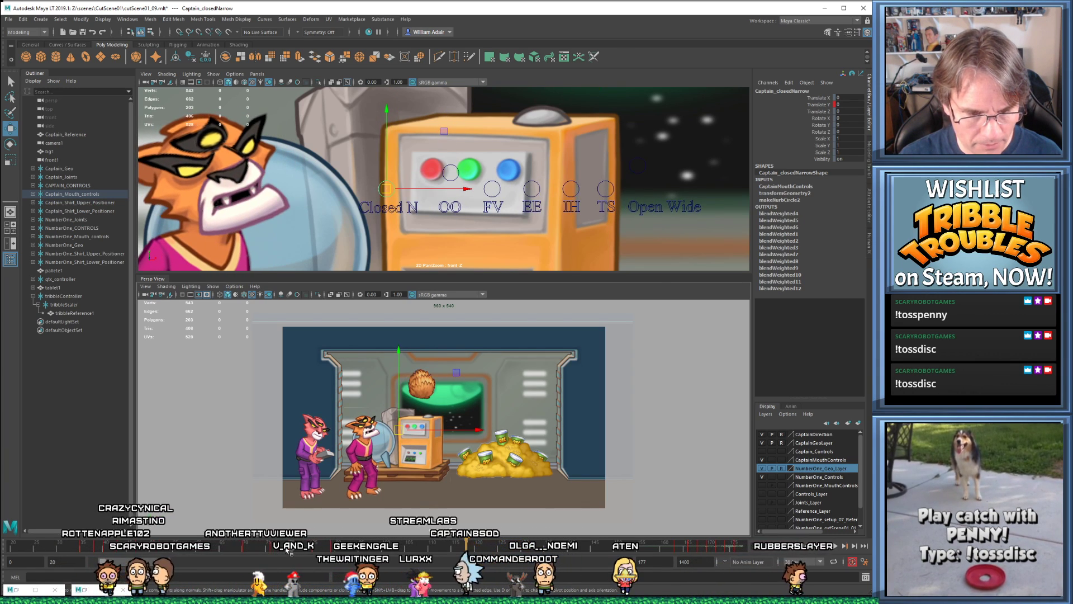
- Select all the captain's mouth controls and slide their closing keys after frame 80 about one frame earlier
left_click_drag(343, 154, 589, 199)
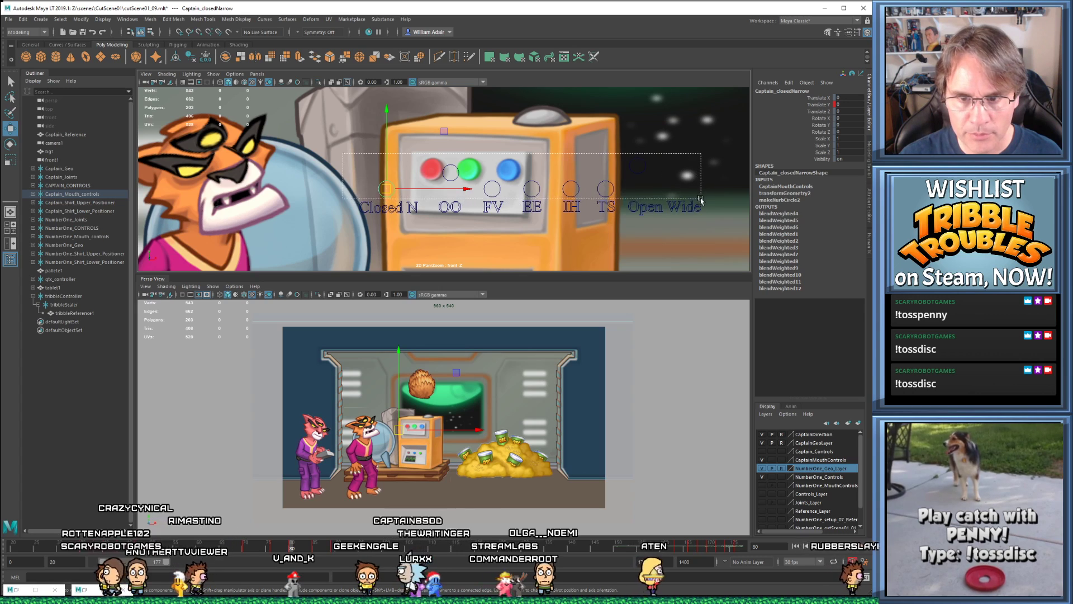
left_click_drag(703, 194, 706, 197)
key("comma")
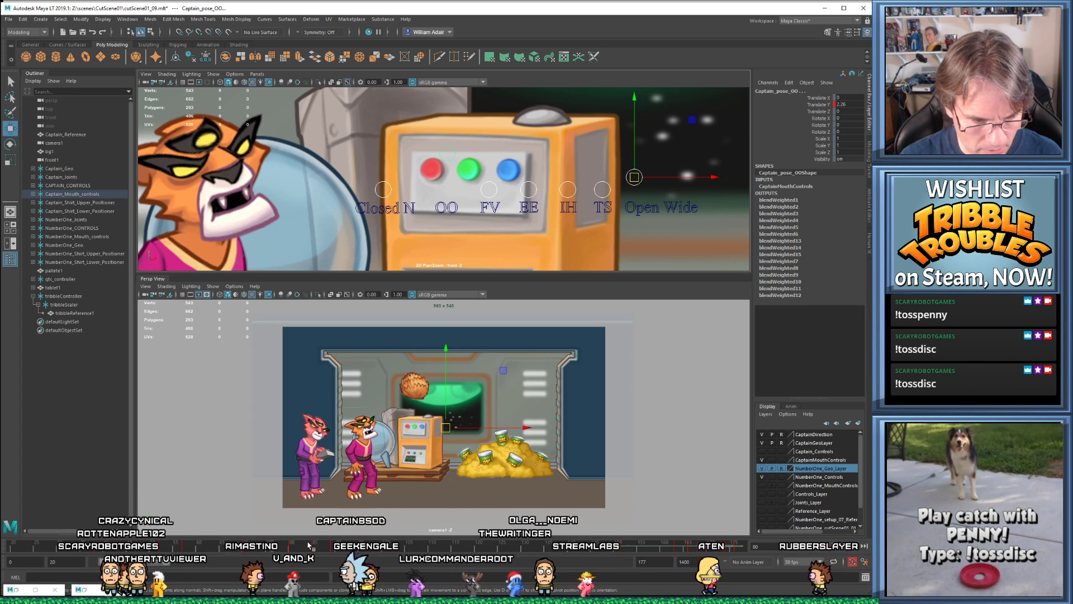
key("period")
left_click_drag(289, 551, 404, 549, "shift")
mouse_move(324, 549)
left_mouse_down("shift")
mouse_move(343, 550)
mouse_move(320, 550)
left_mouse_up("shift")
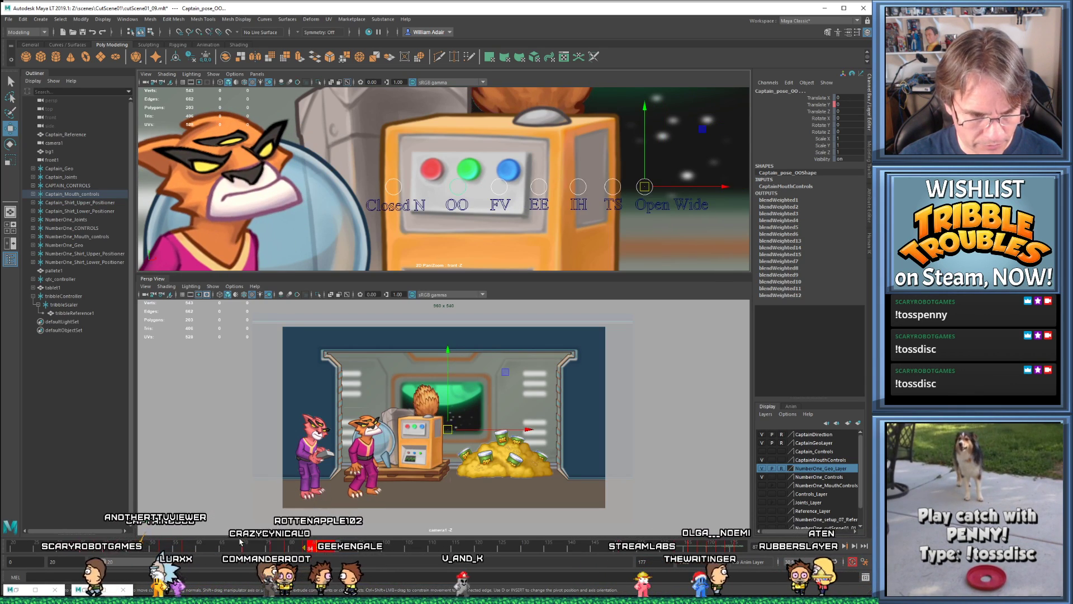
- Review the new timing, then shift the mouth keys from about frame 70 through the closing roughly two frames later
key("alt+v")
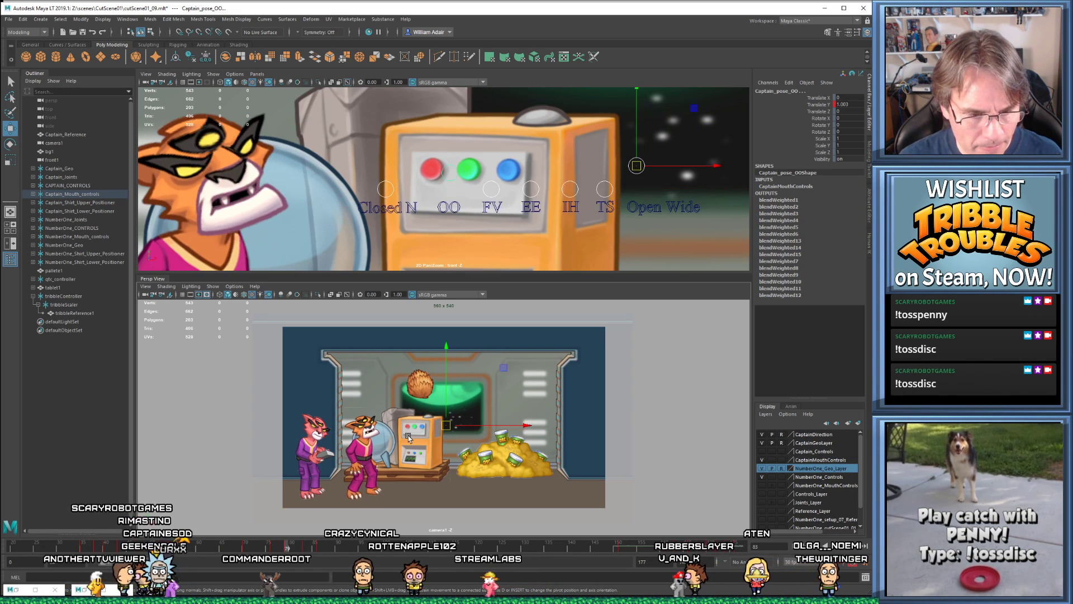
left_click_drag(244, 548, 358, 549)
key("alt+v")
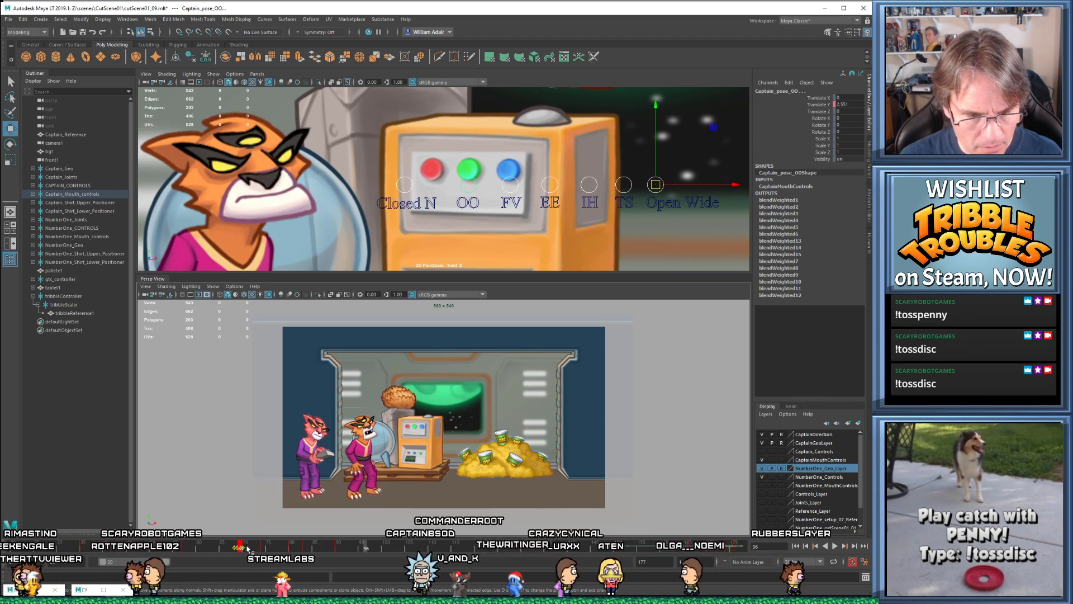
left_click_drag(246, 547, 388, 546, "shift")
left_click_drag(311, 547, 320, 547)
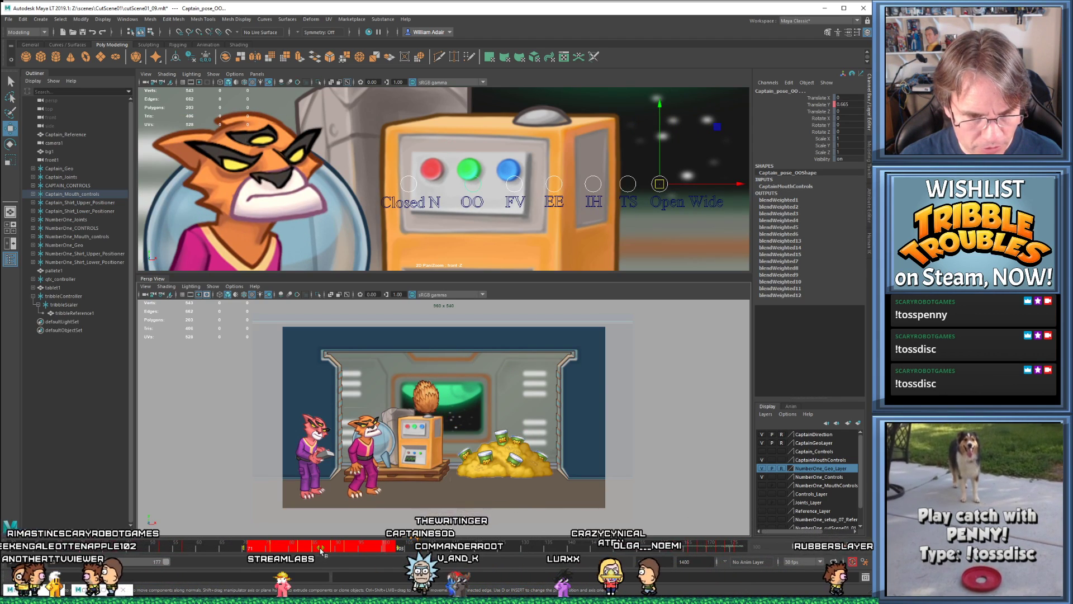
- Play the shot back twice in the workspace to check the retimed mouth closing
left_click(217, 547)
key("alt+v")
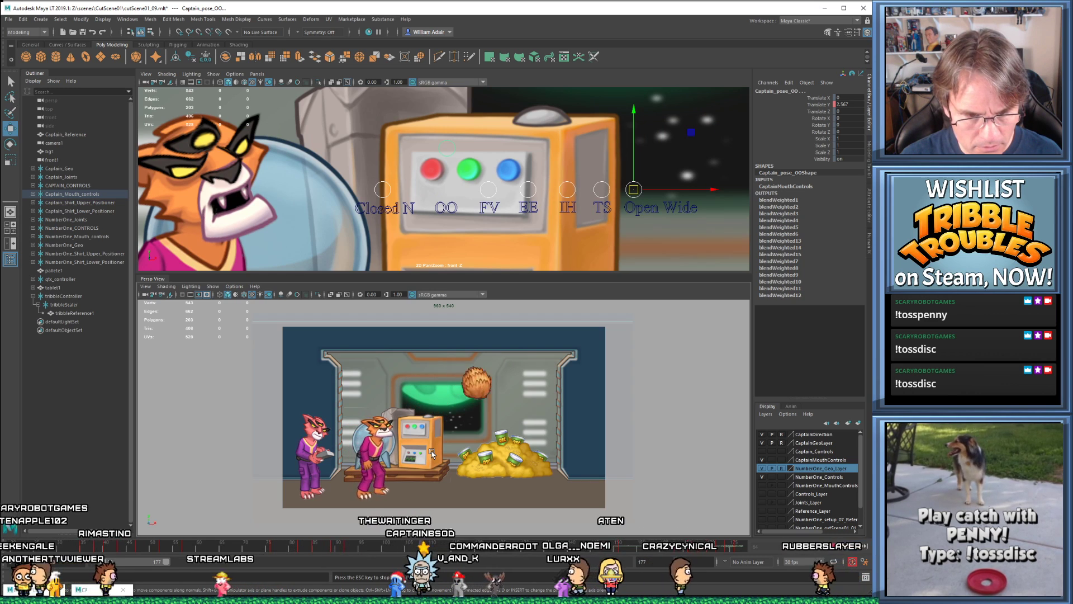
key("Escape")
key("alt+v")
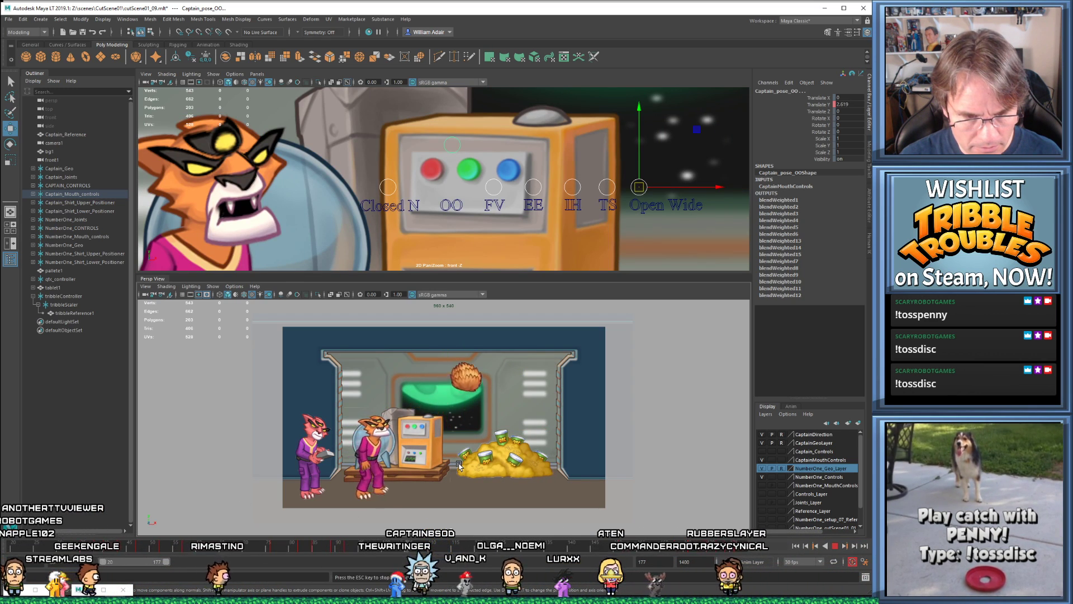
key("Escape")
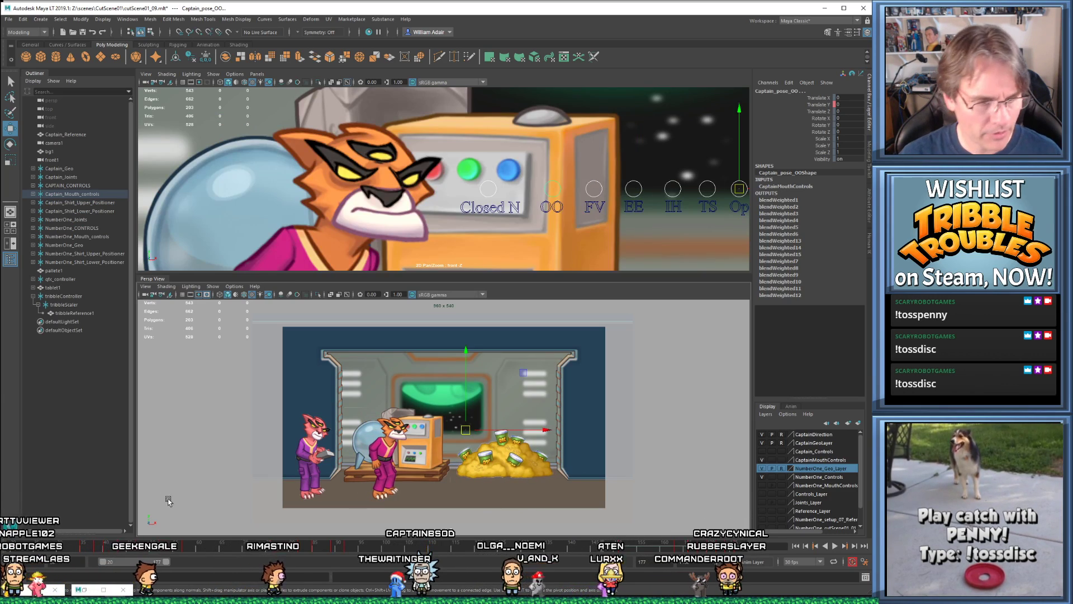
- Replay the retimed shot in the separate Persp View window and save the scene
left_click(85, 590)
key("alt+v")
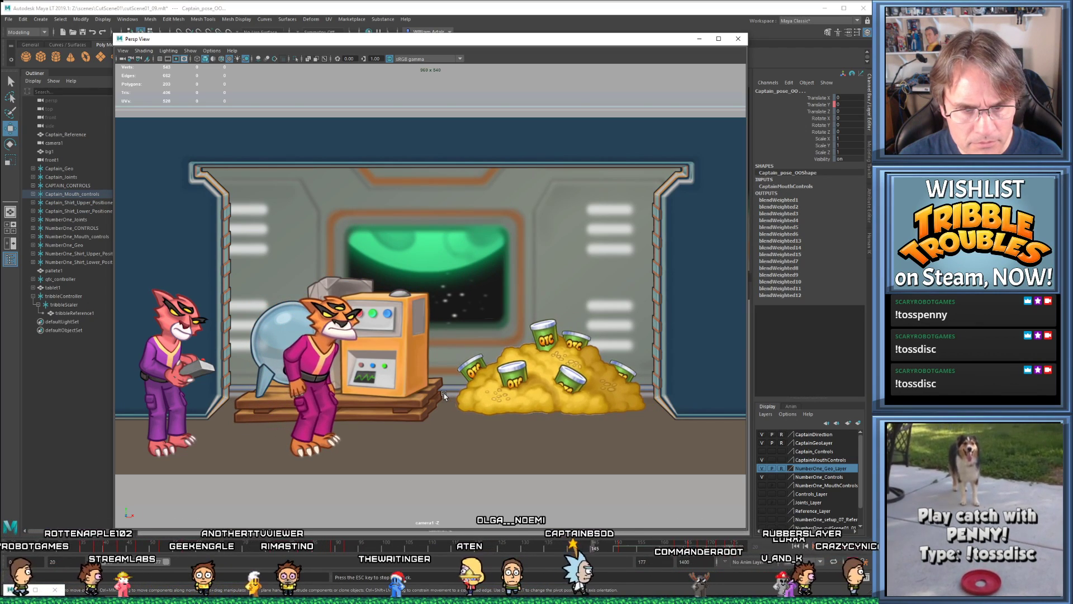
key("Escape")
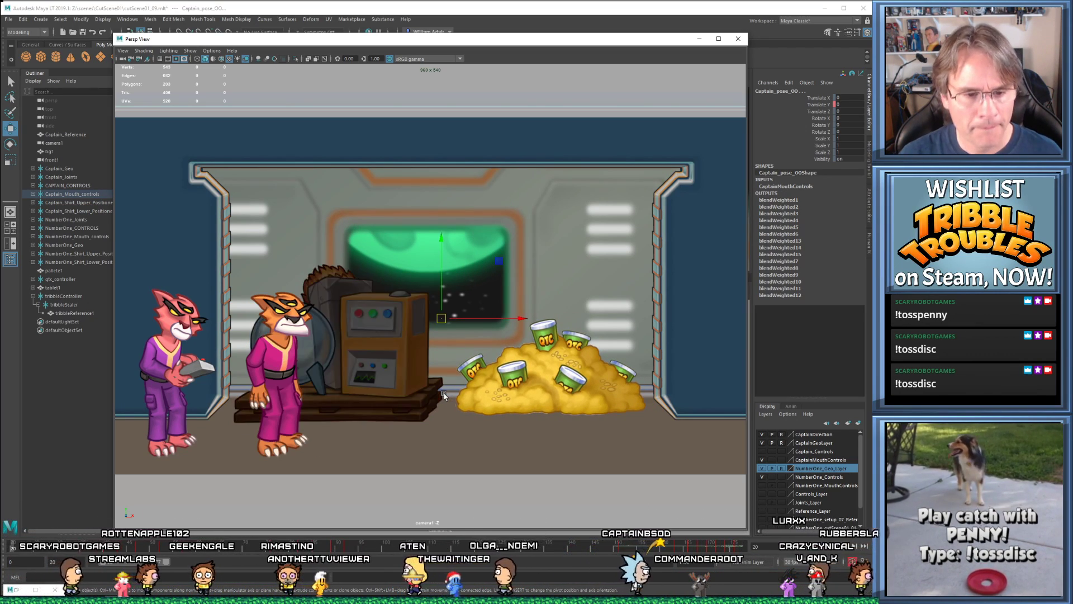
key("alt+v")
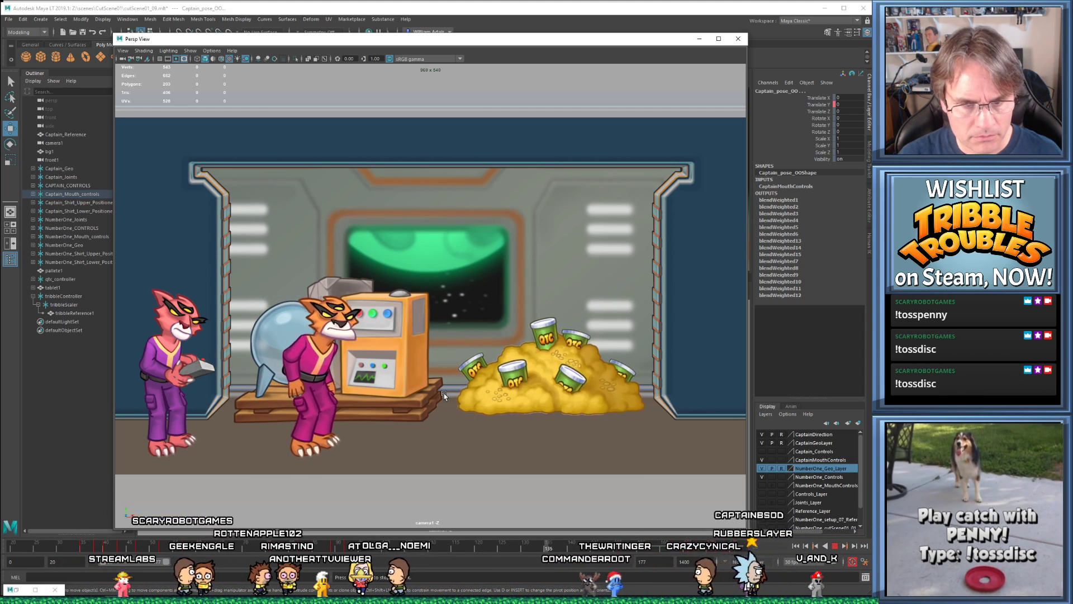
key("Escape")
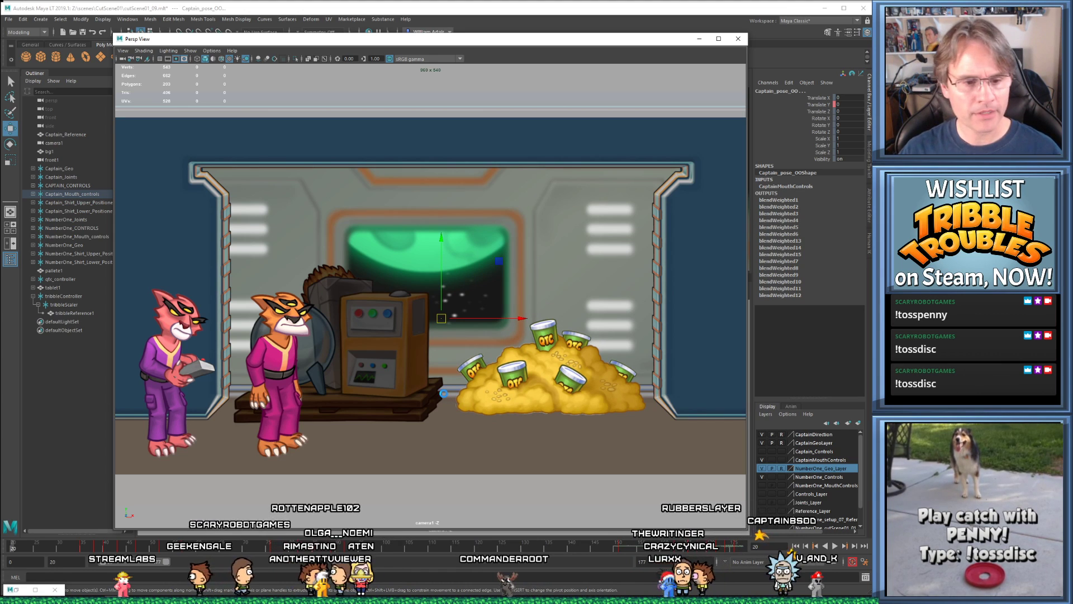
key("ctrl+s")
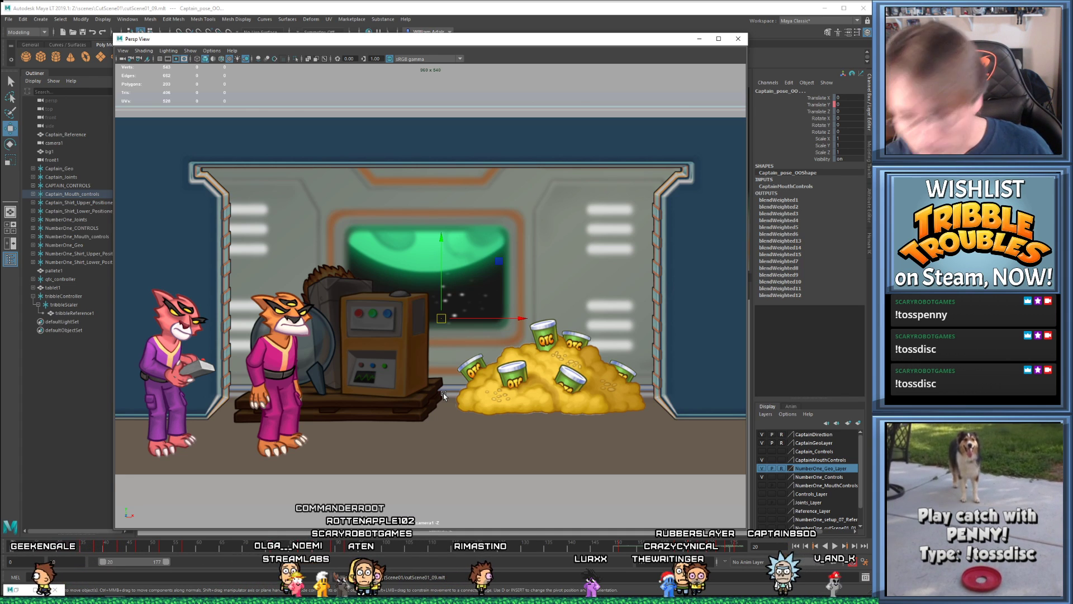
key("ctrl+s")
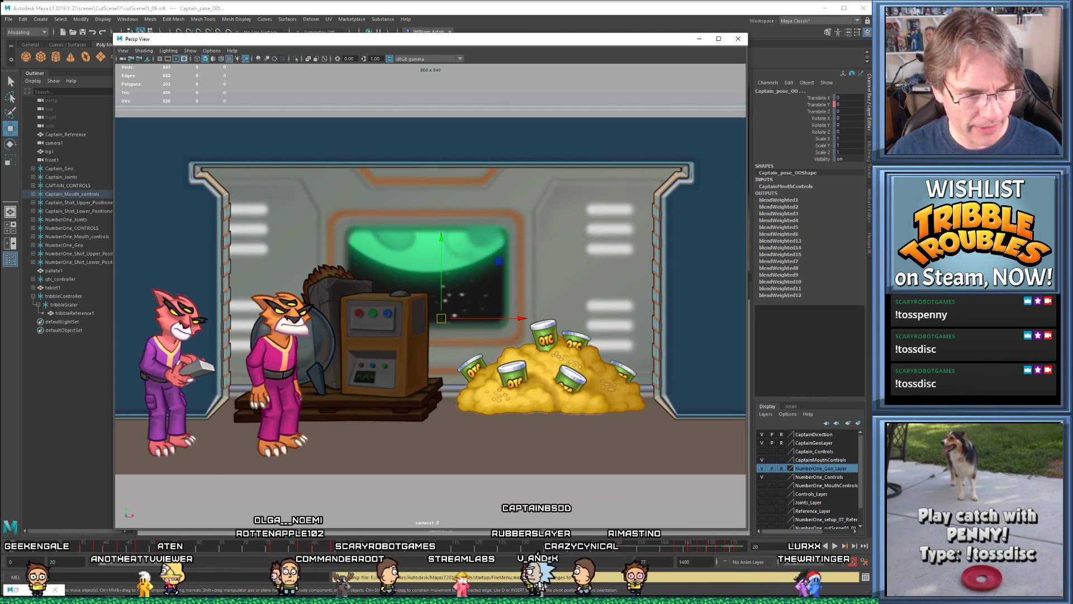
- Scrub and replay the captain watching the tribble in the Persp View window, continuing to about frame 125
left_click_drag(85, 550, 150, 551)
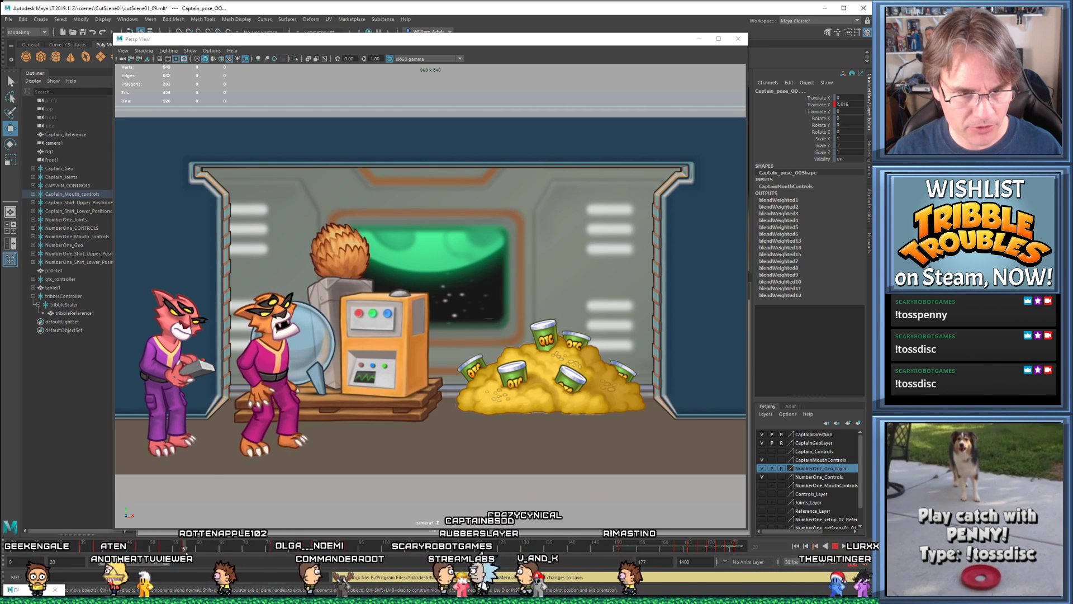
key("alt+v")
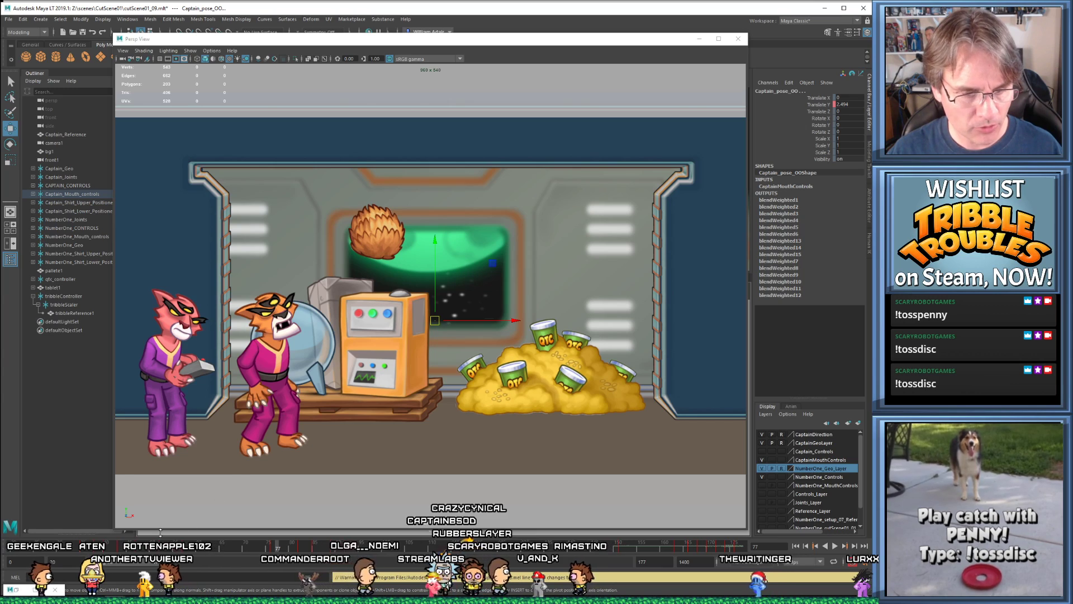
key("alt+v")
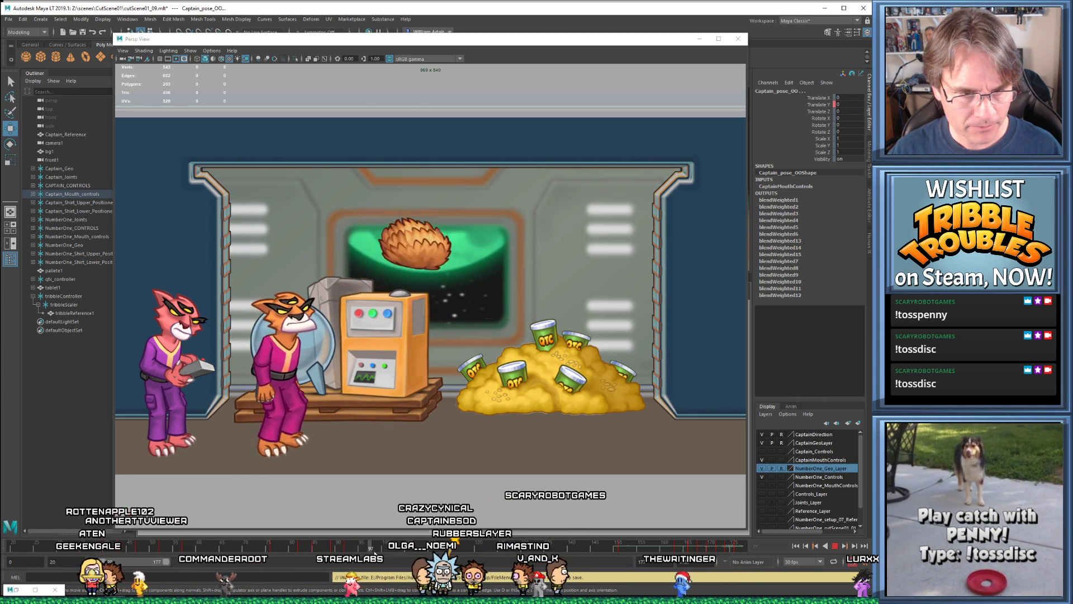
left_click(505, 548)
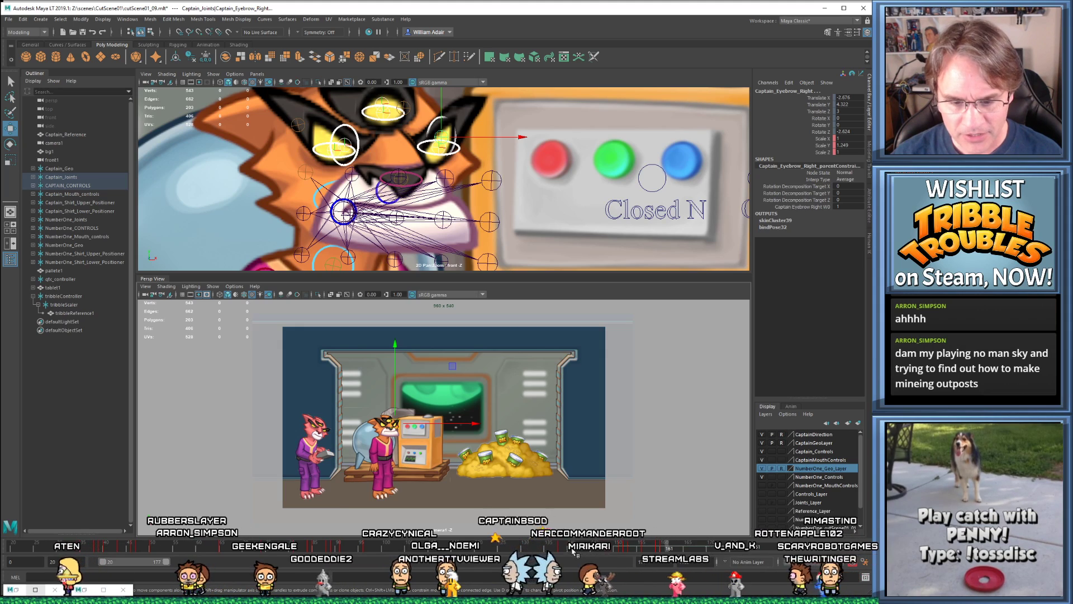
- Play back the captain's head and mouth movement from about frame 140 in the workspace
left_click(573, 551)
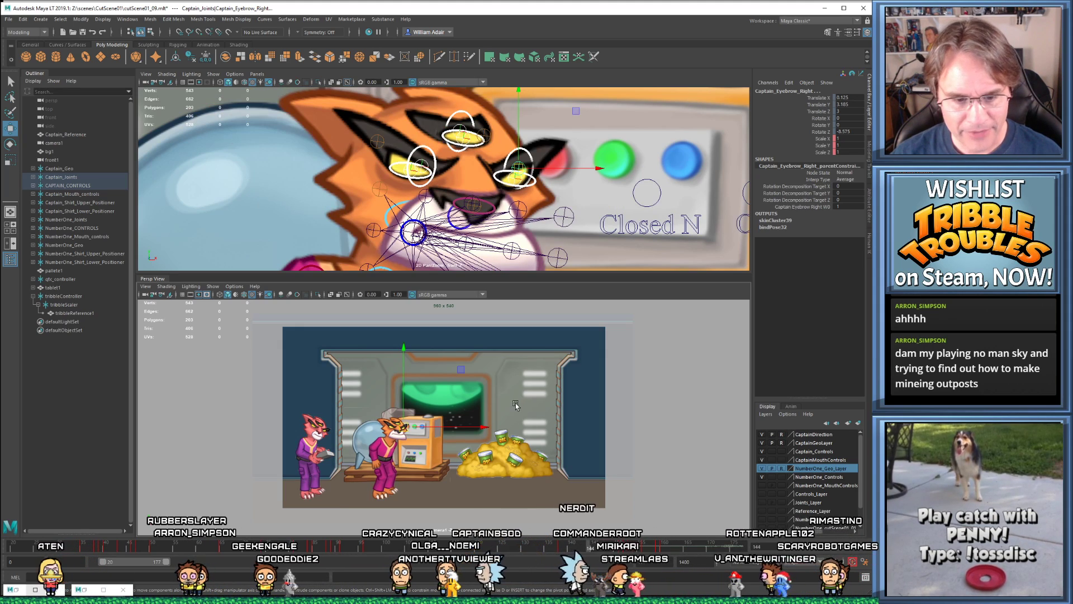
key("alt+v")
key("alt+v")
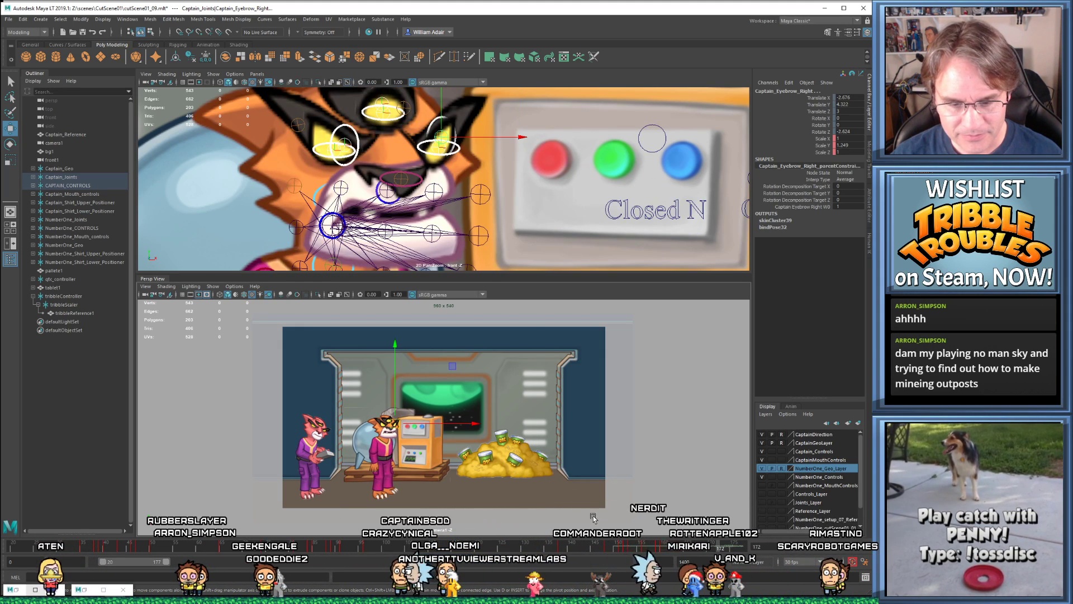
- Replay the shot in the workspace and from its first frame in the Persp View window to check the captain's expression
key("alt+shift+v")
key("alt+v")
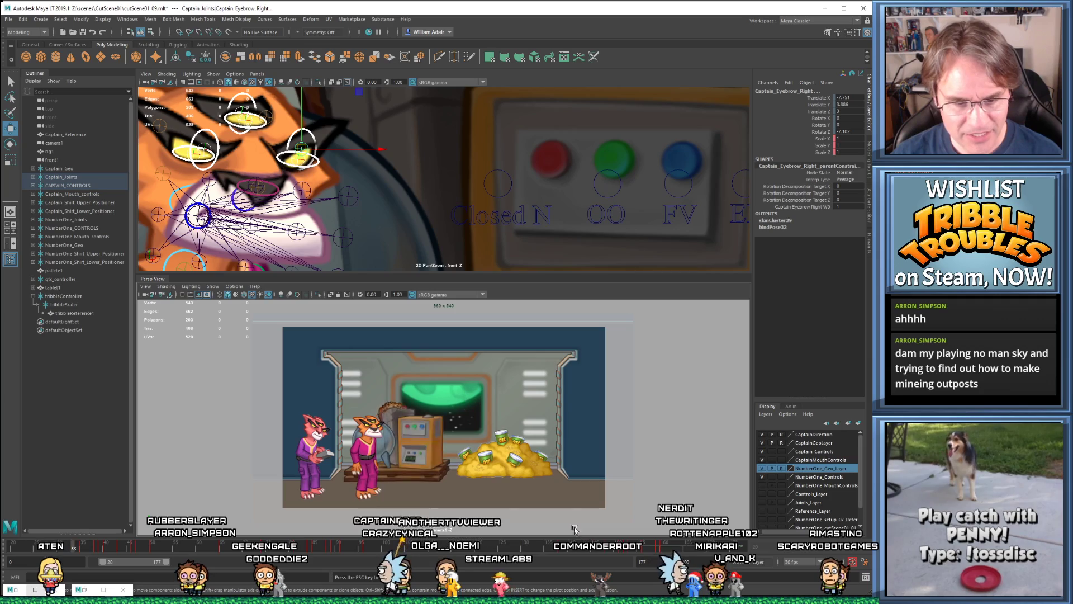
left_click(84, 590)
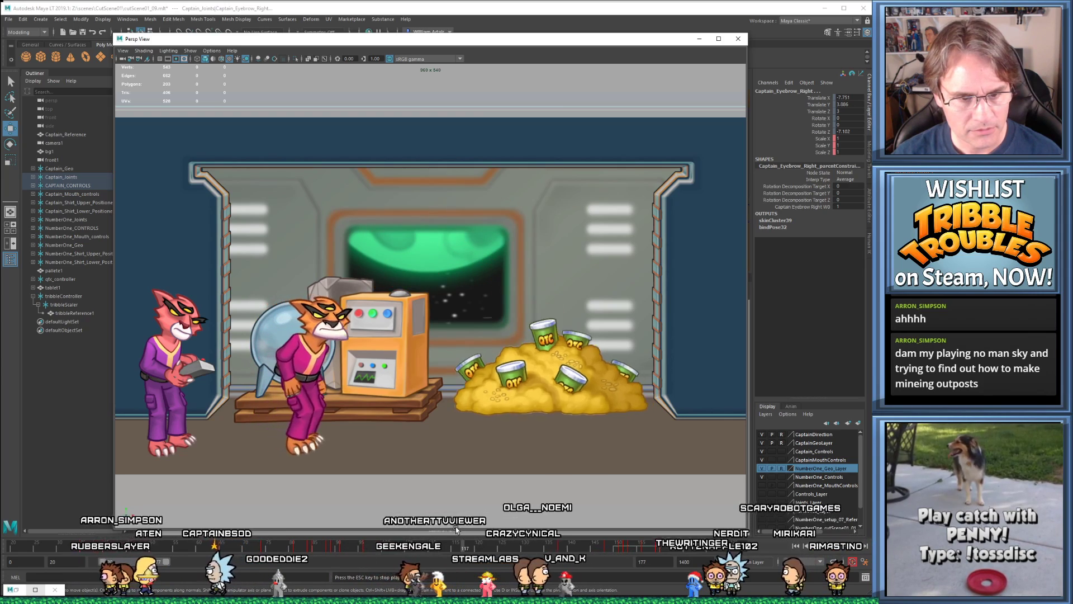
key("Escape")
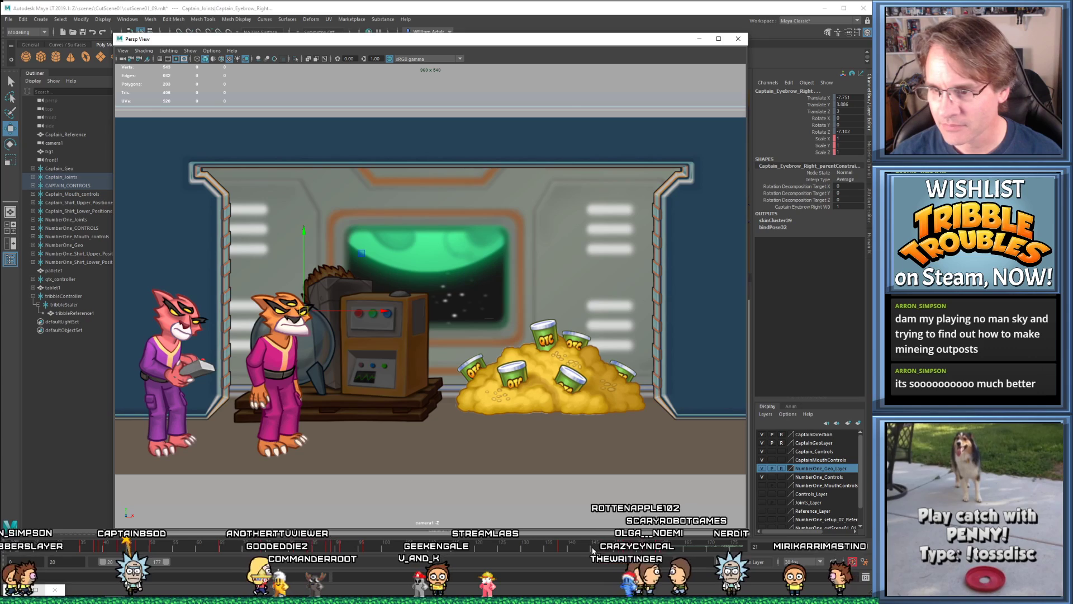
left_click(13, 545)
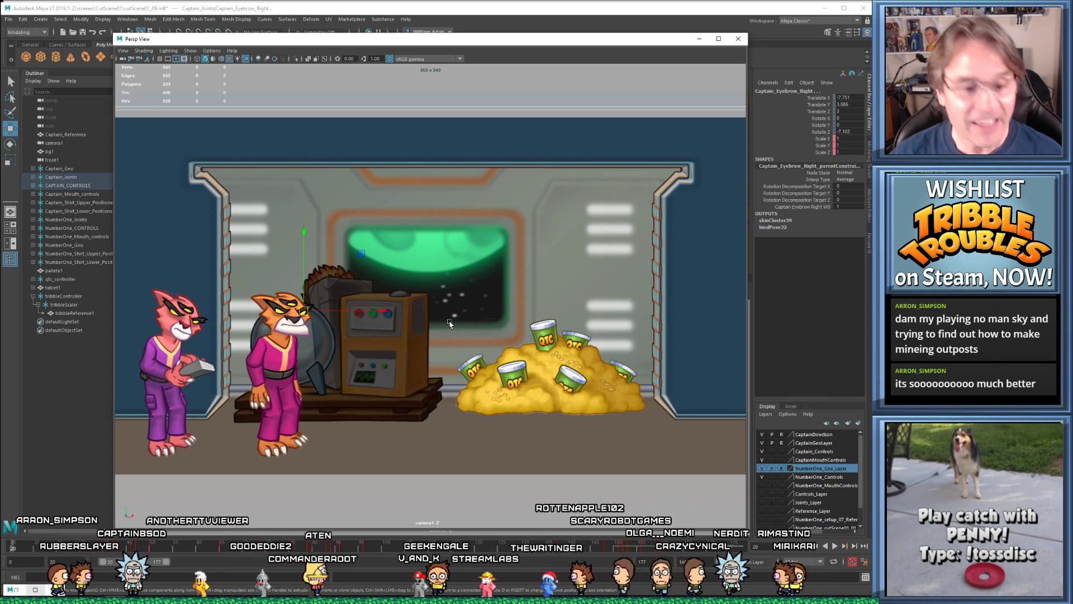
key("alt+v")
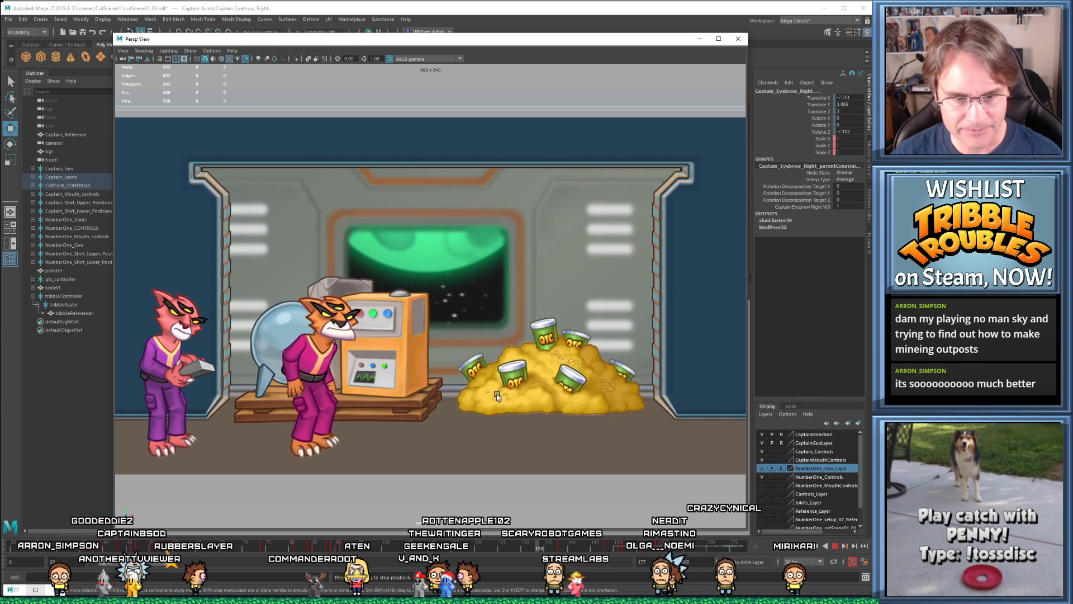
key("Escape")
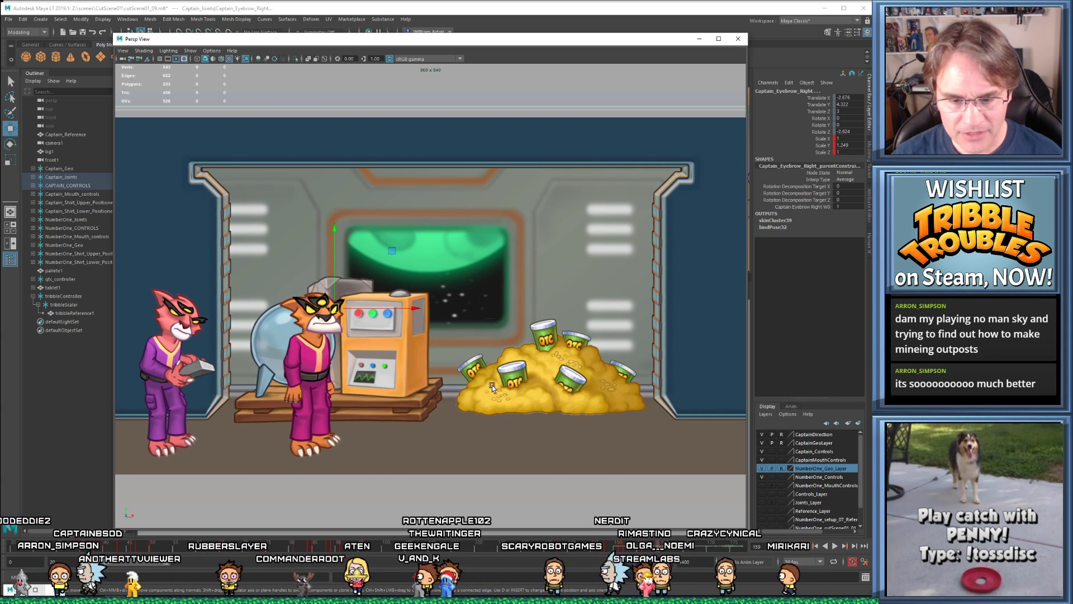
- Go back to the workspace and compare the keyframes around frame 156 while examining the captain's face up close
key("comma")
key("comma")
key("comma")
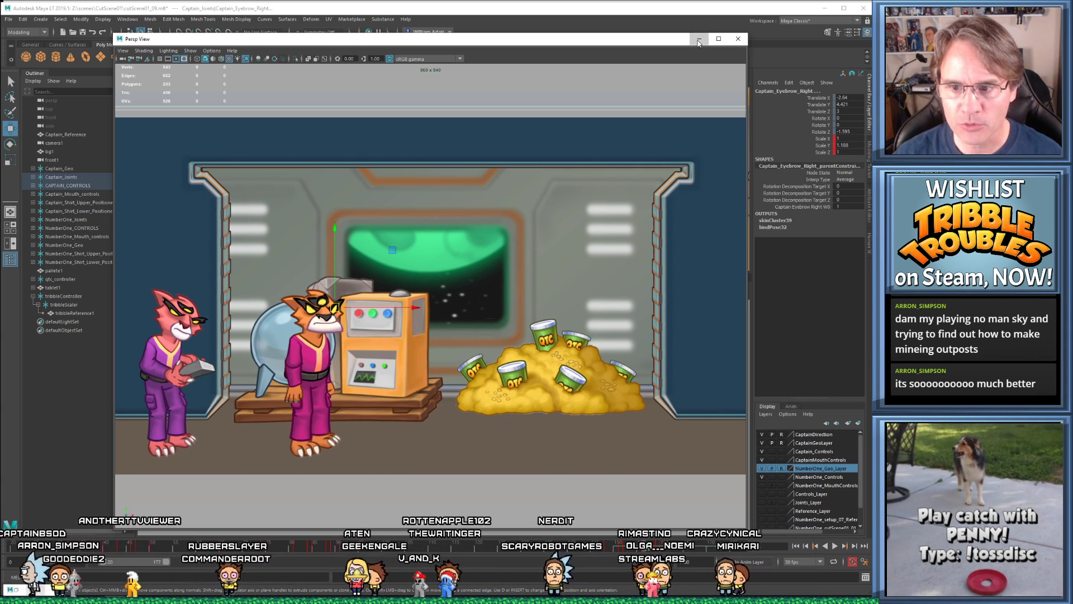
left_click(698, 41)
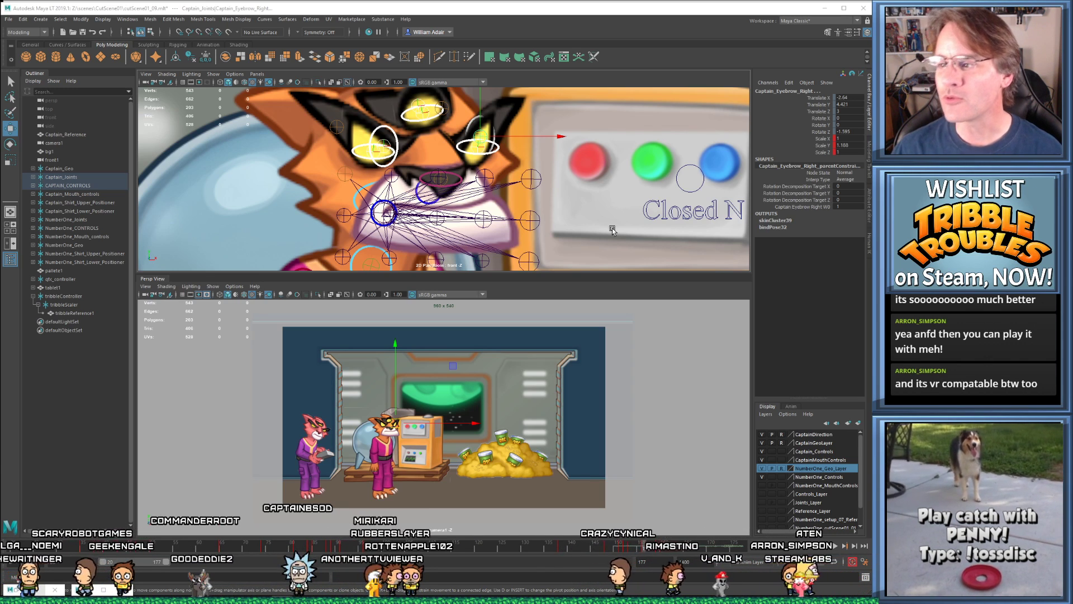
scroll(615, 229, "down", 1)
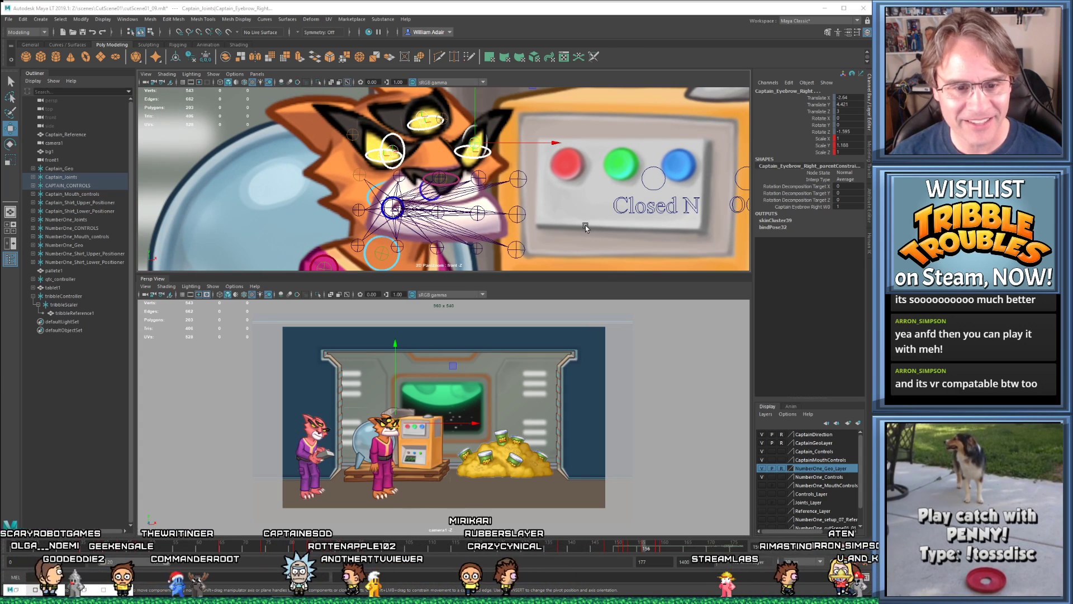
scroll(585, 226, "down", 1)
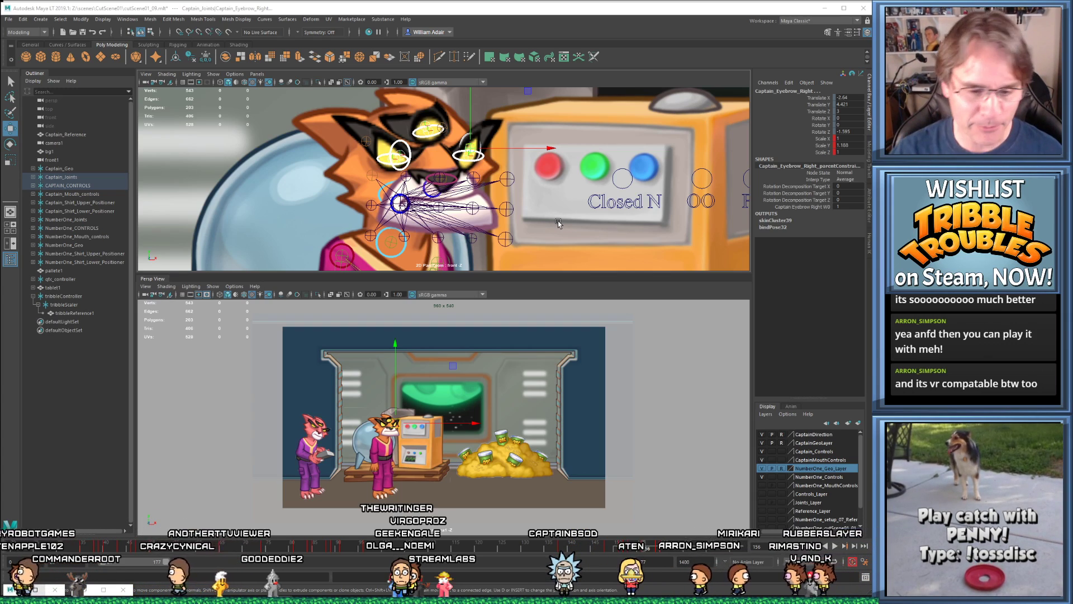
right_click_drag(527, 194, 520, 213, "alt")
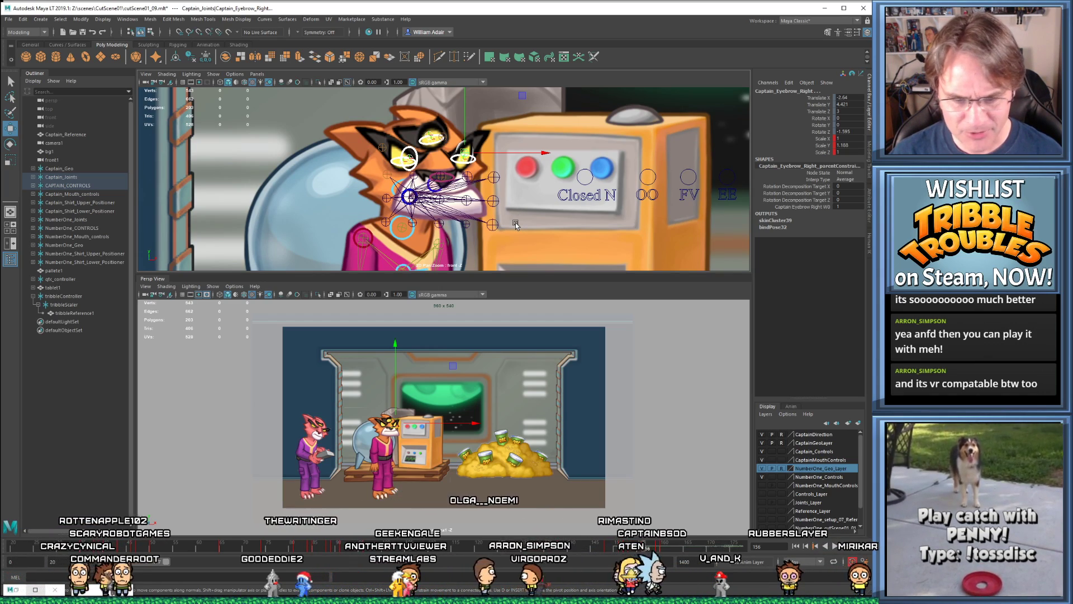
key("comma")
key("period")
scroll(468, 205, "up", 5)
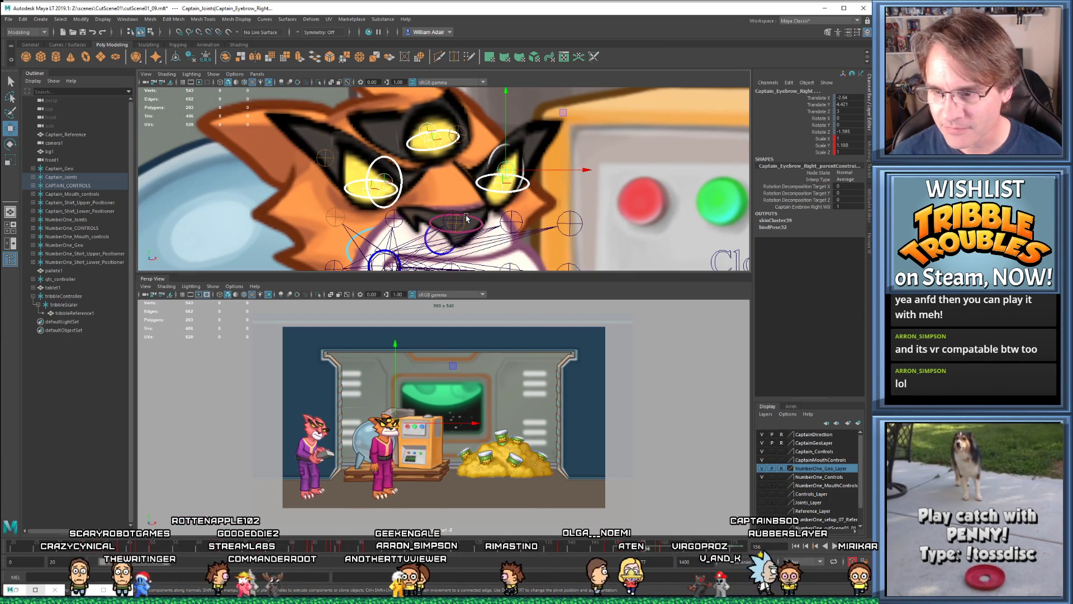
key("comma")
key("period")
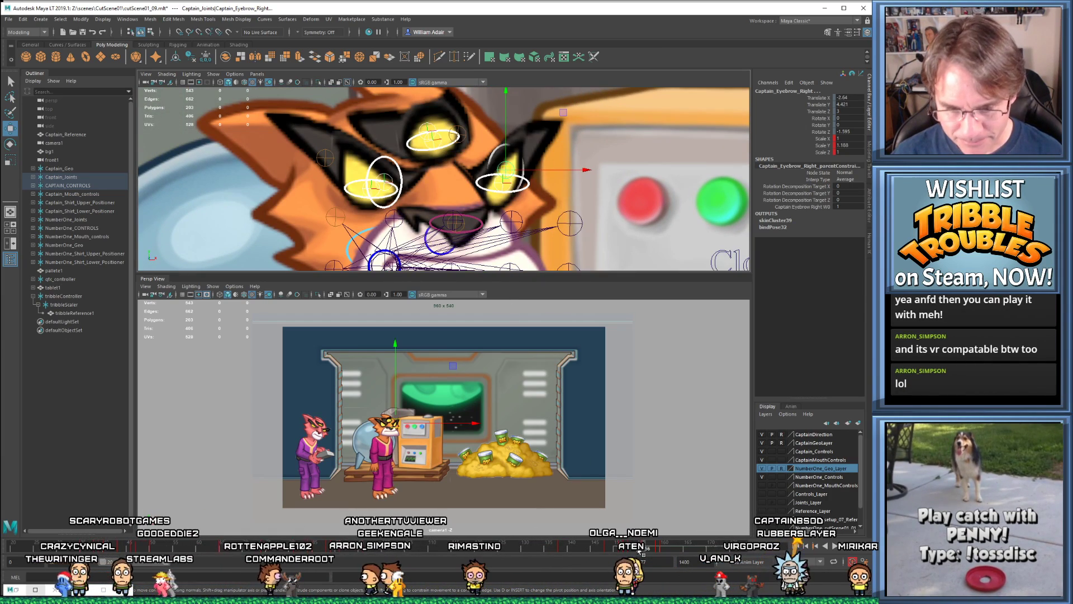
- Scale the captain's eyebrow controls vertically to 0.446 at frame 156
key("r")
middle_click_drag(512, 129, 516, 151, "alt")
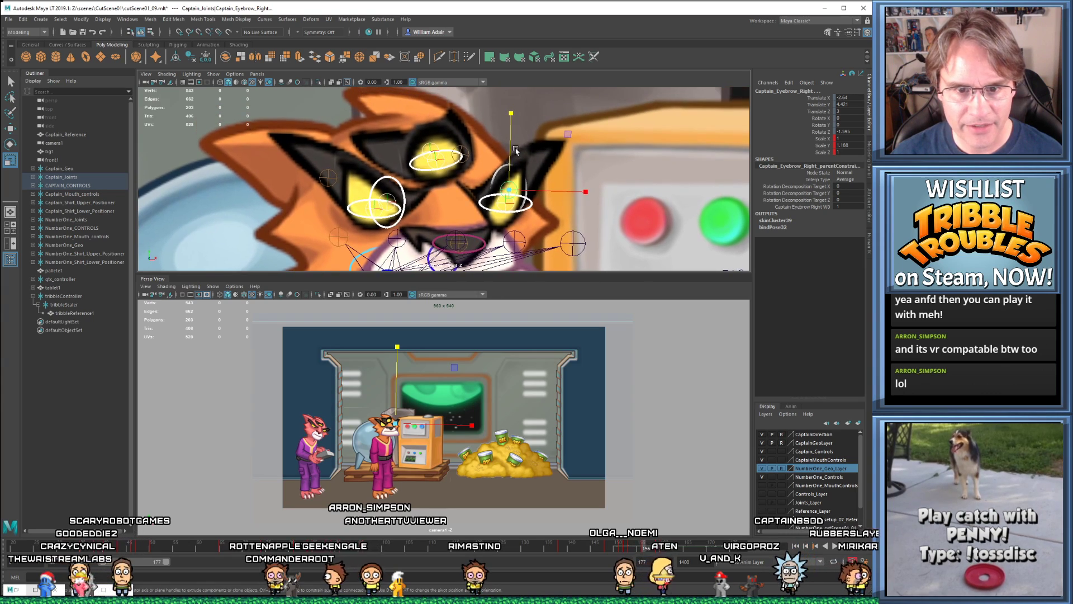
scroll(472, 178, "up", 2)
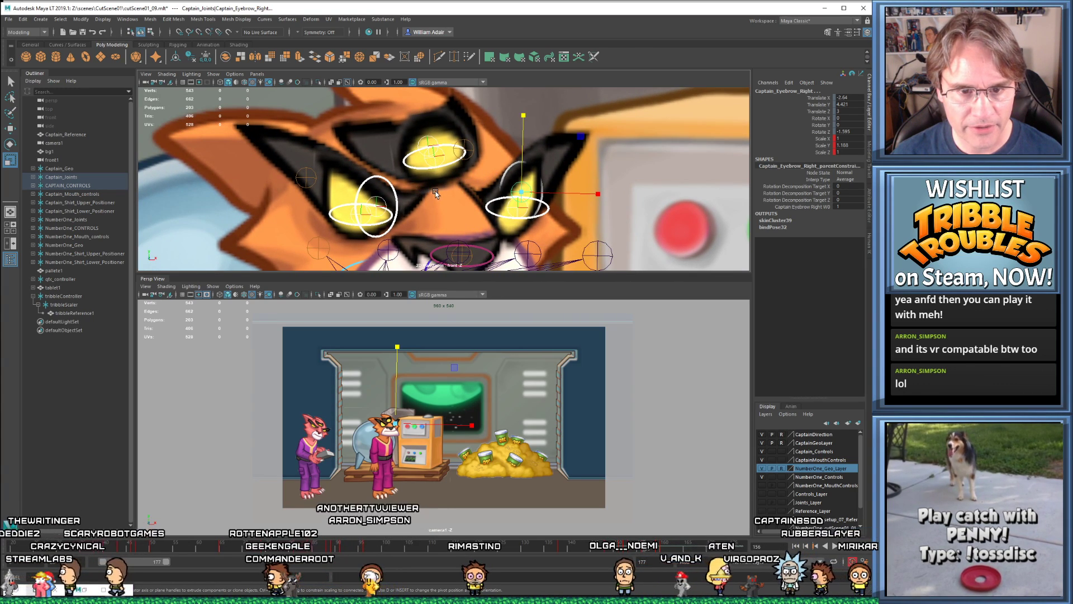
scroll(436, 193, "up", 1)
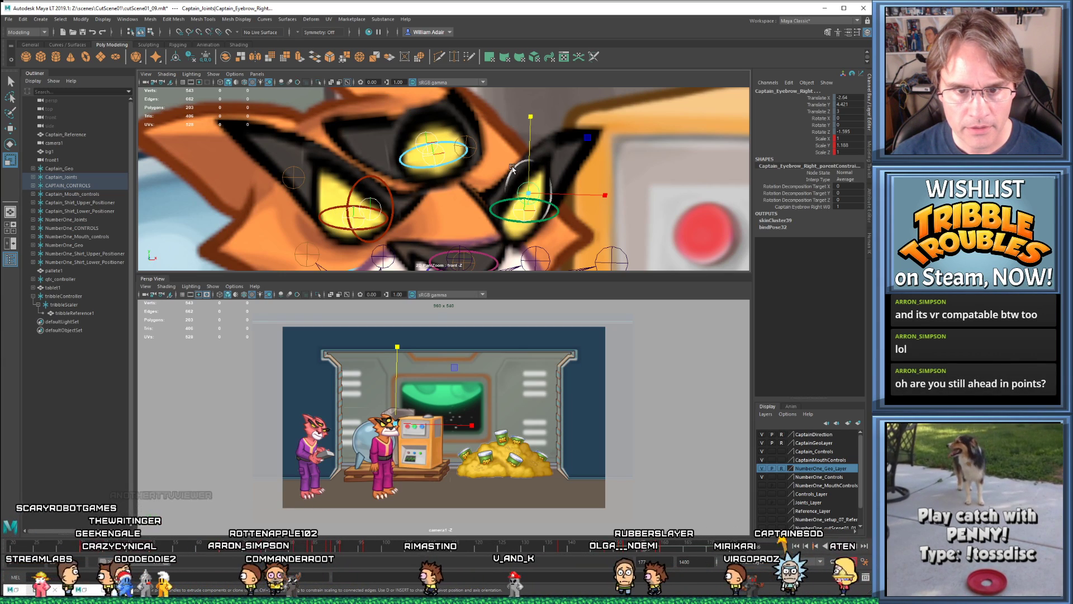
left_click_drag(532, 122, 527, 168)
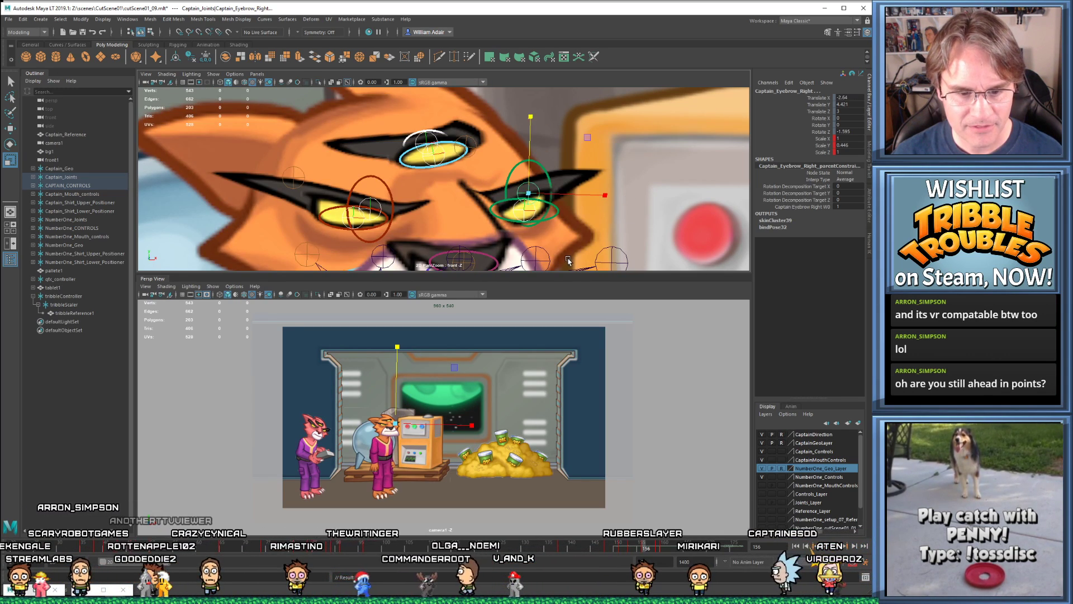
- Scale the captain's eyebrow controls vertically to 0.39 at frame 159, comparing them with the poses at frames 153 and 156
key("period")
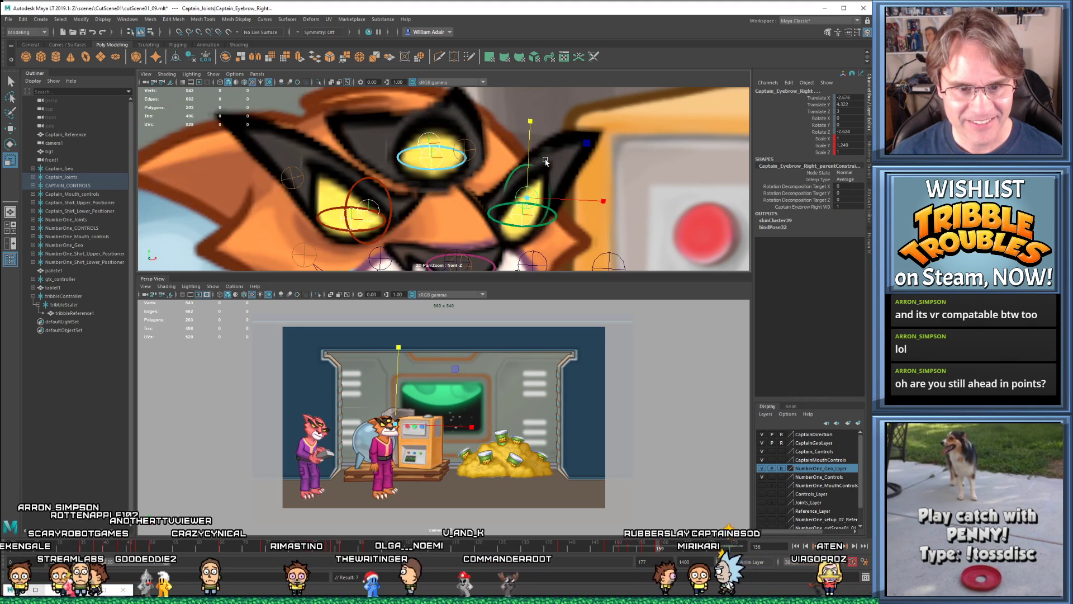
key("alt+comma")
key("alt+comma")
key("alt+comma")
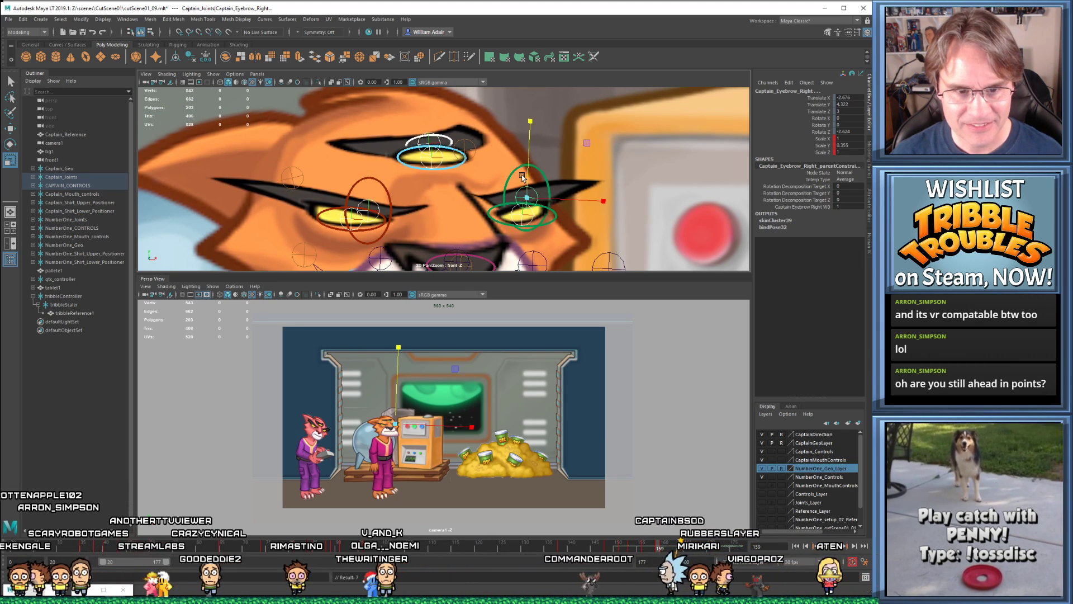
key("alt+comma")
key("alt+comma")
key("alt+comma")
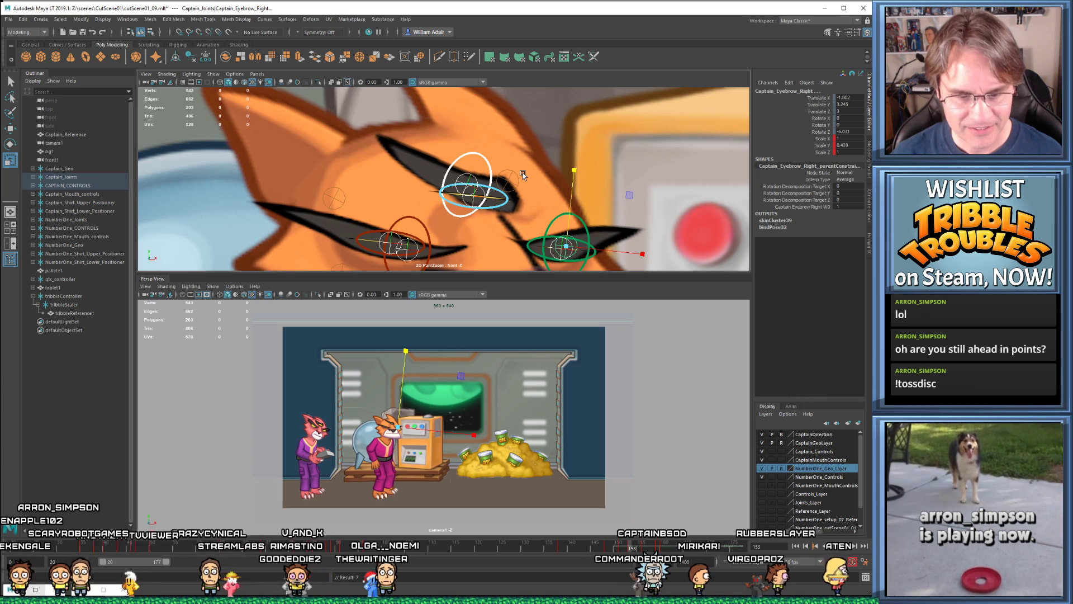
key("period")
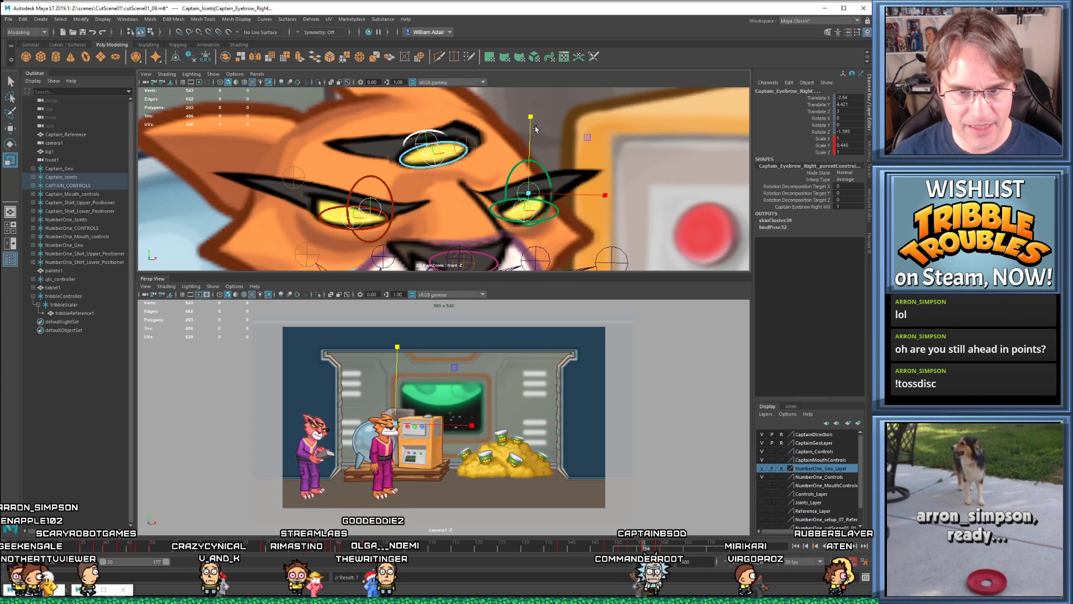
mouse_move(530, 117)
left_mouse_down()
mouse_move(534, 88)
mouse_move(531, 115)
left_mouse_up()
key("period")
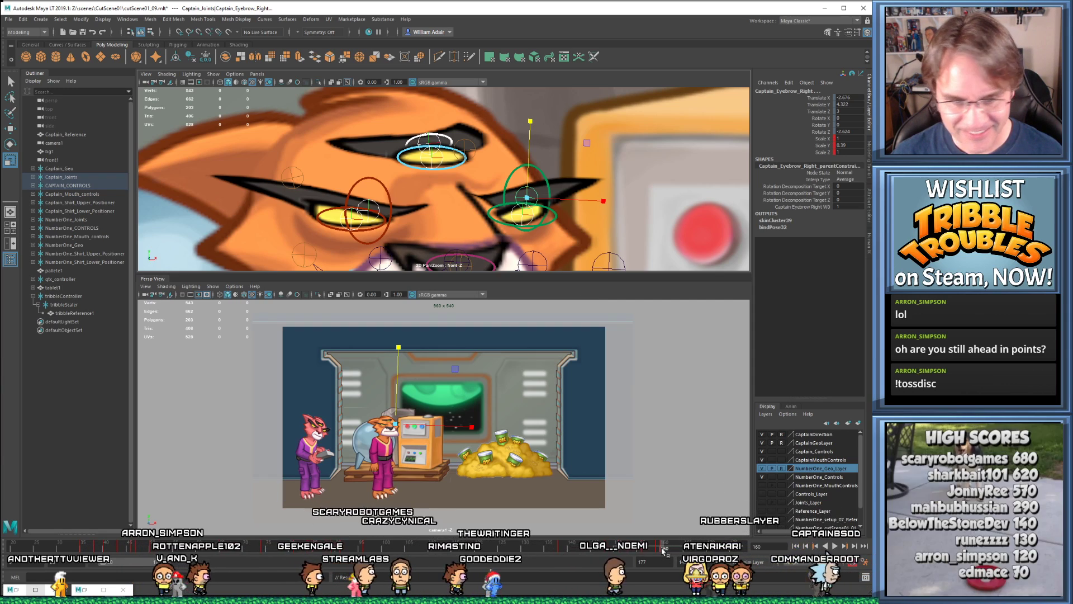
- Replay the shot several times in the Persp View window to check the captain's lowered eyebrows
key("period")
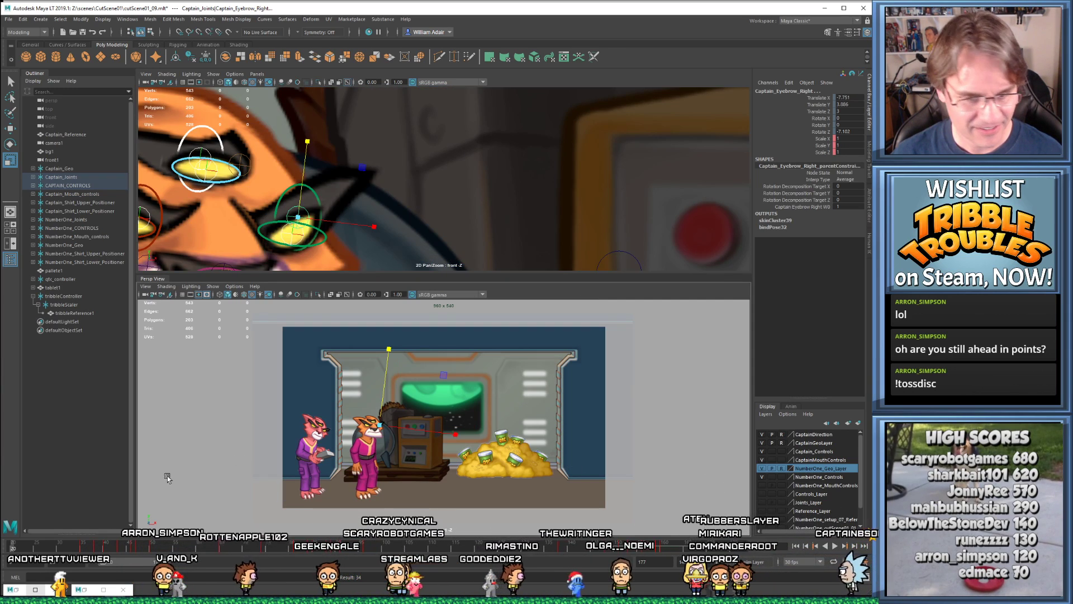
left_click(81, 589)
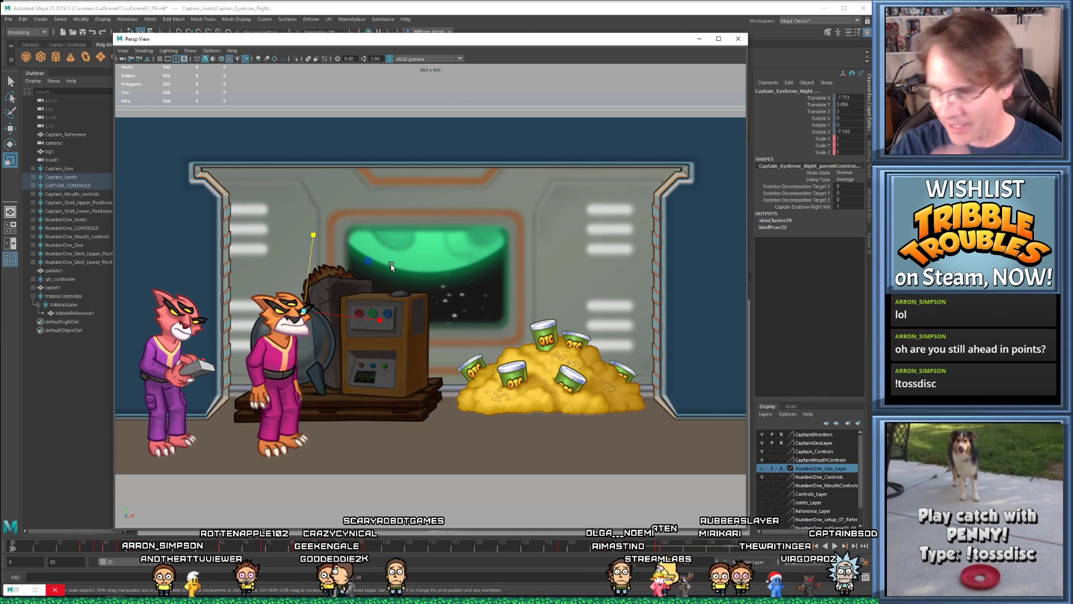
key("alt+v")
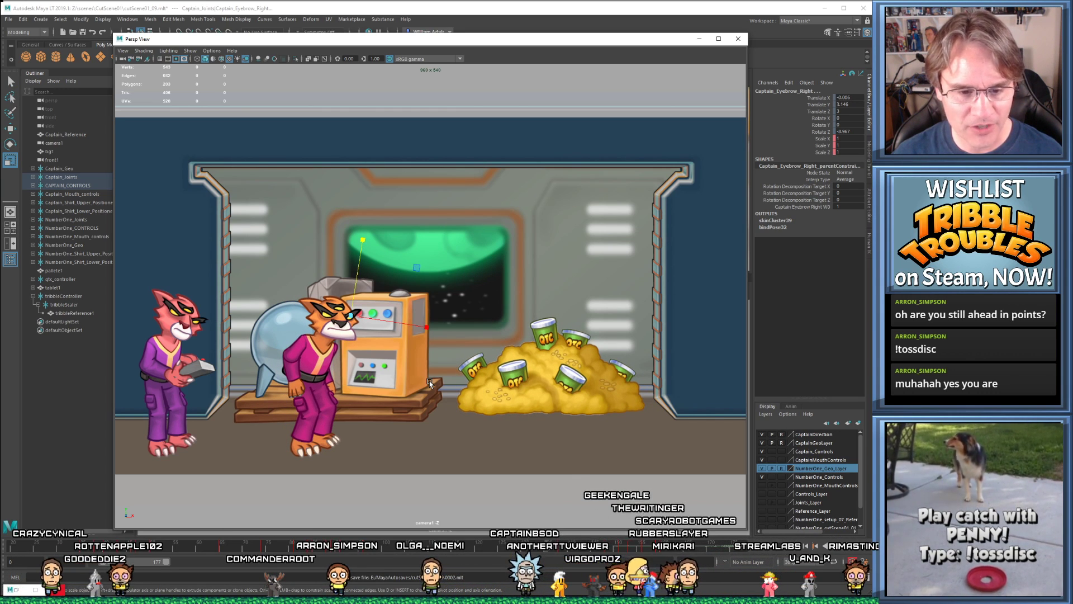
key("alt+v")
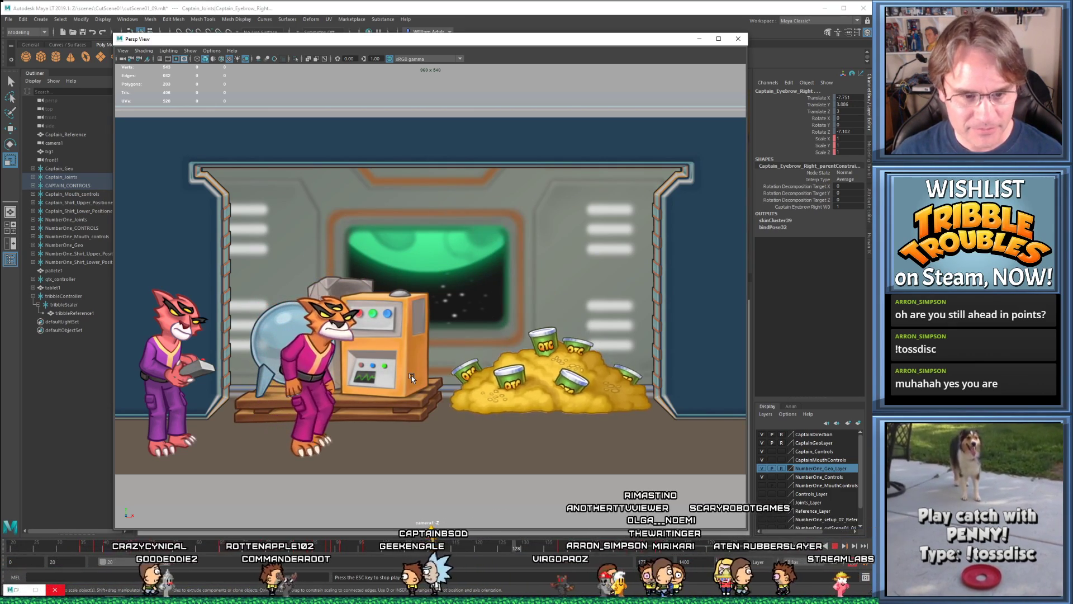
key("Escape")
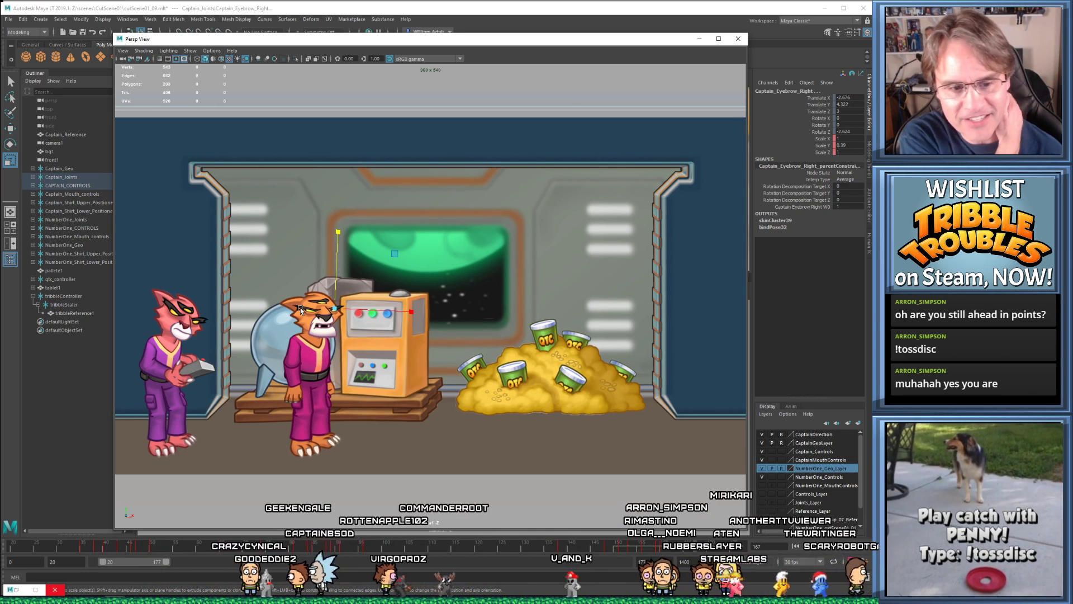
key("alt+v")
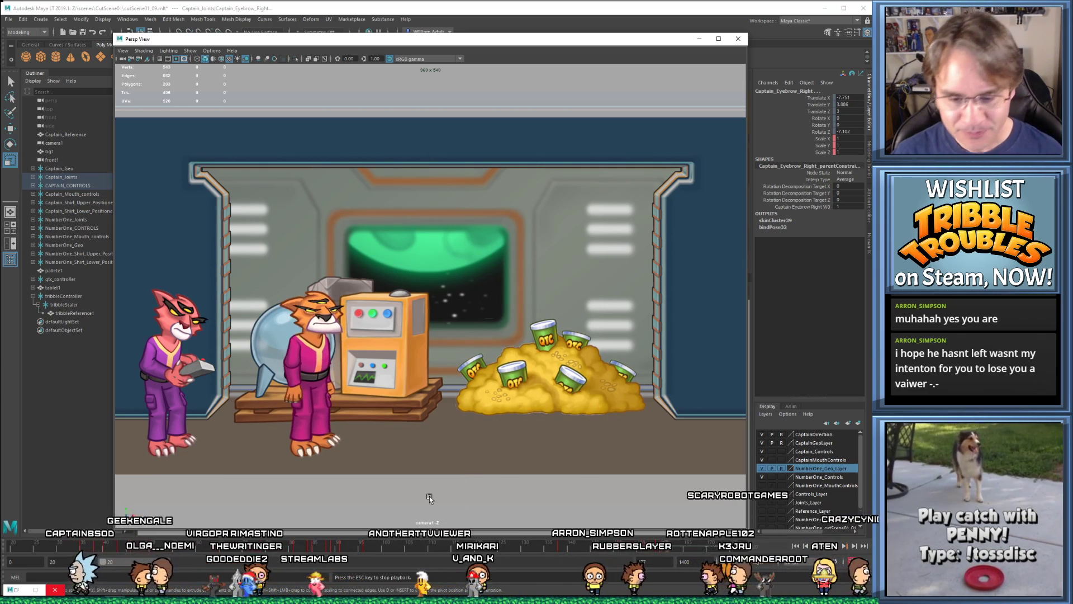
key("Escape")
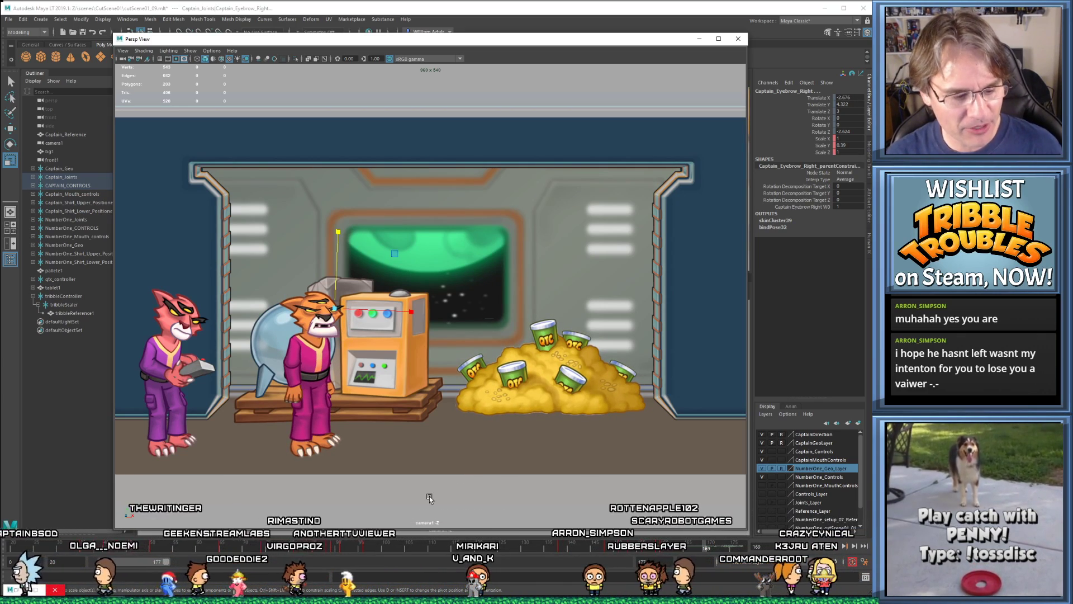
key("alt+v")
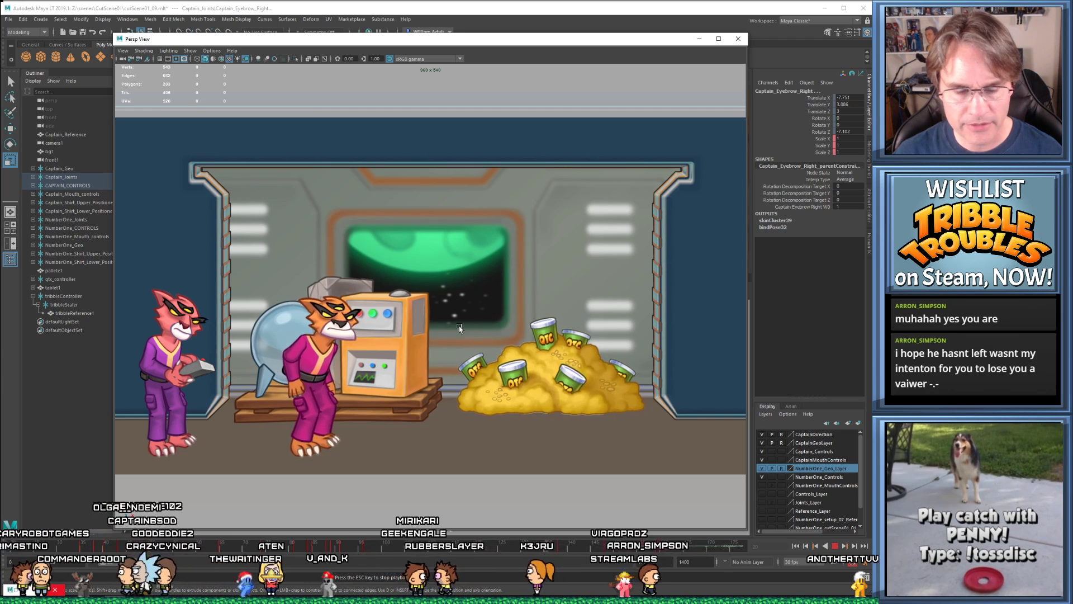
key("Escape")
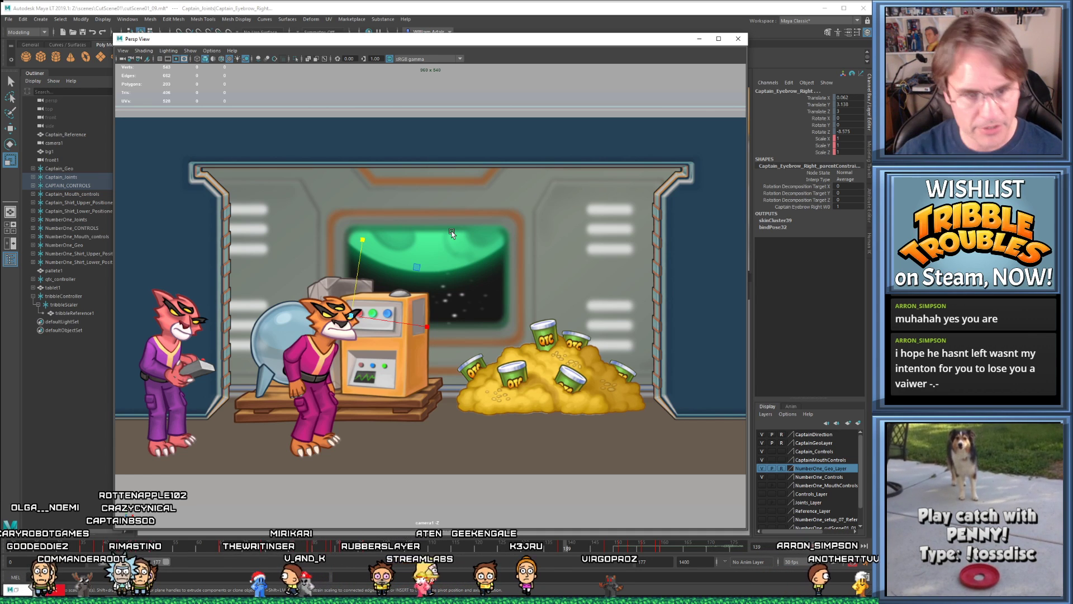
key("alt+shift+v")
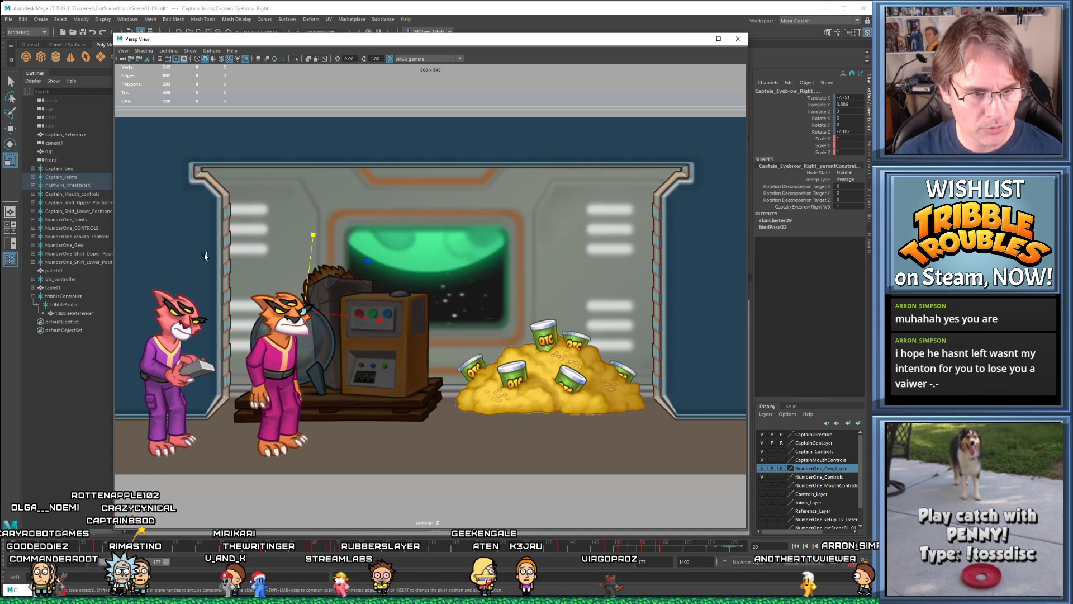
key("alt+v")
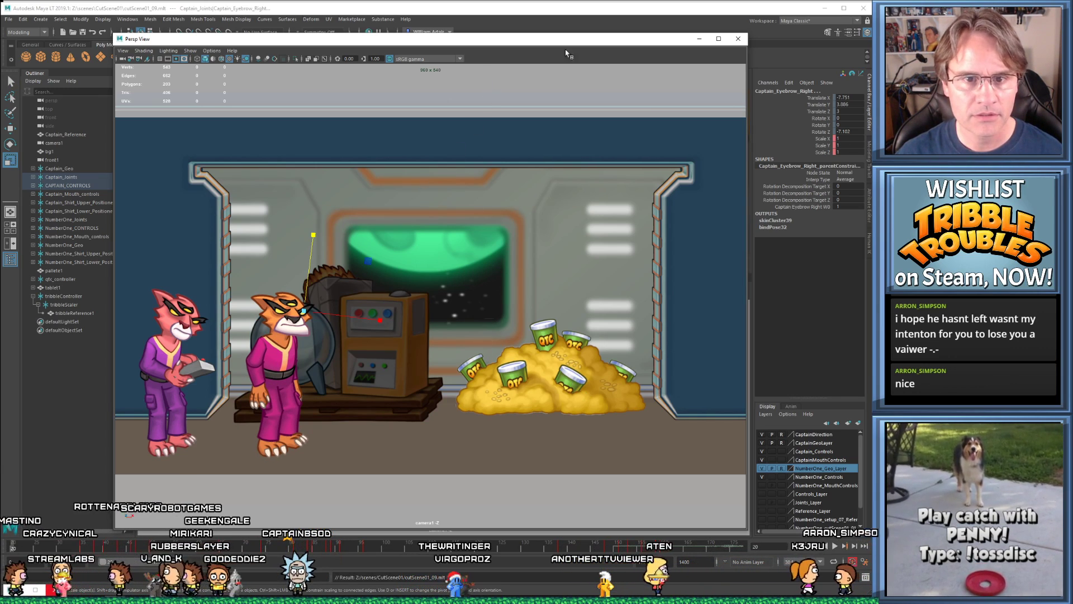
- Save the scene as a new version named cutScene01_10.mlt and clear the selection
left_click(700, 40)
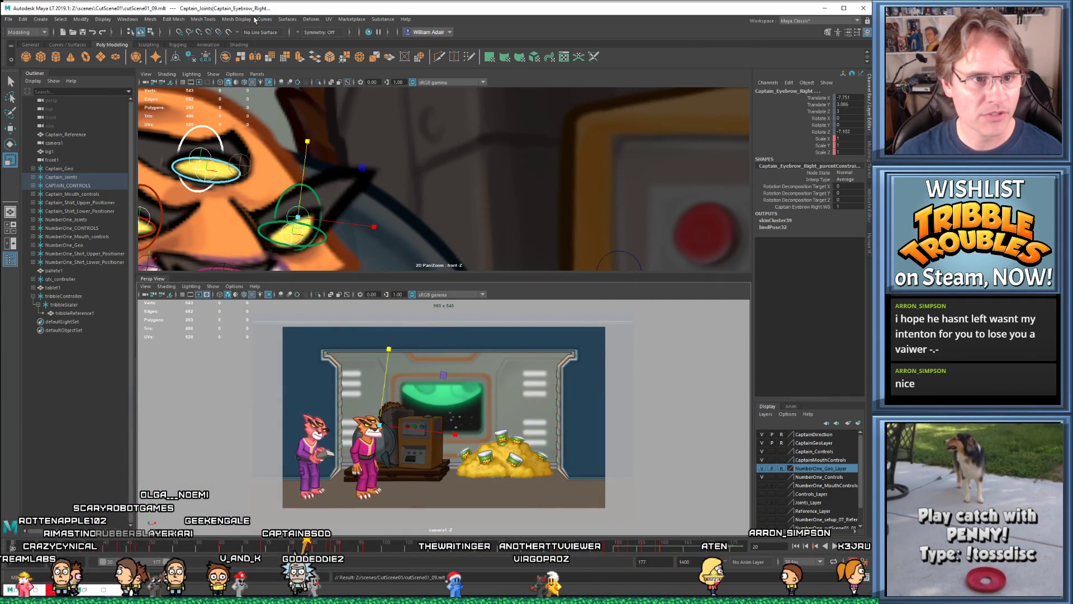
key("ctrl+s")
left_click(8, 19)
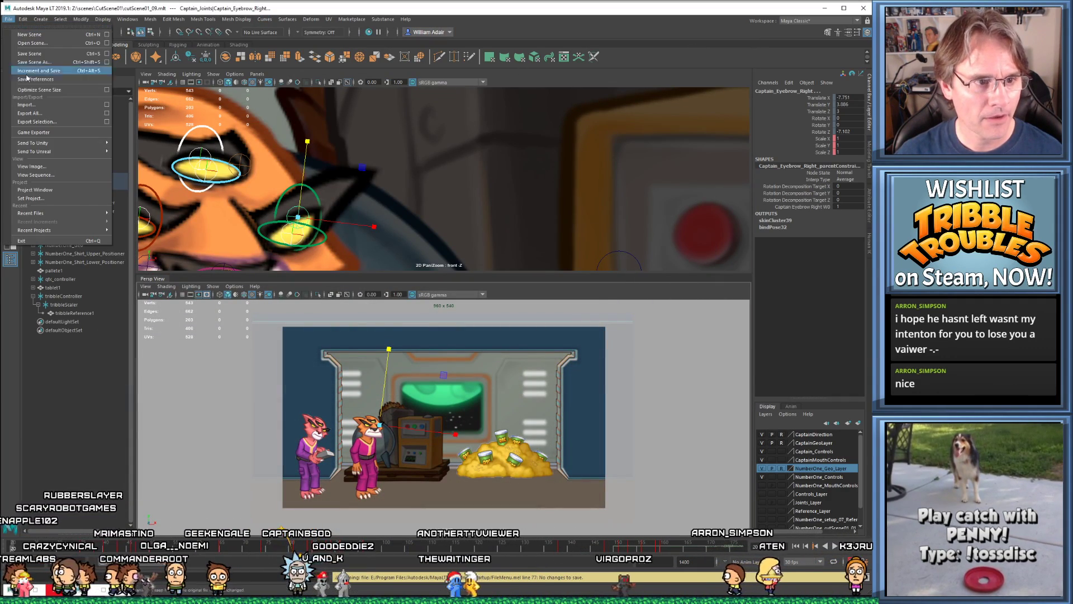
left_click(79, 62)
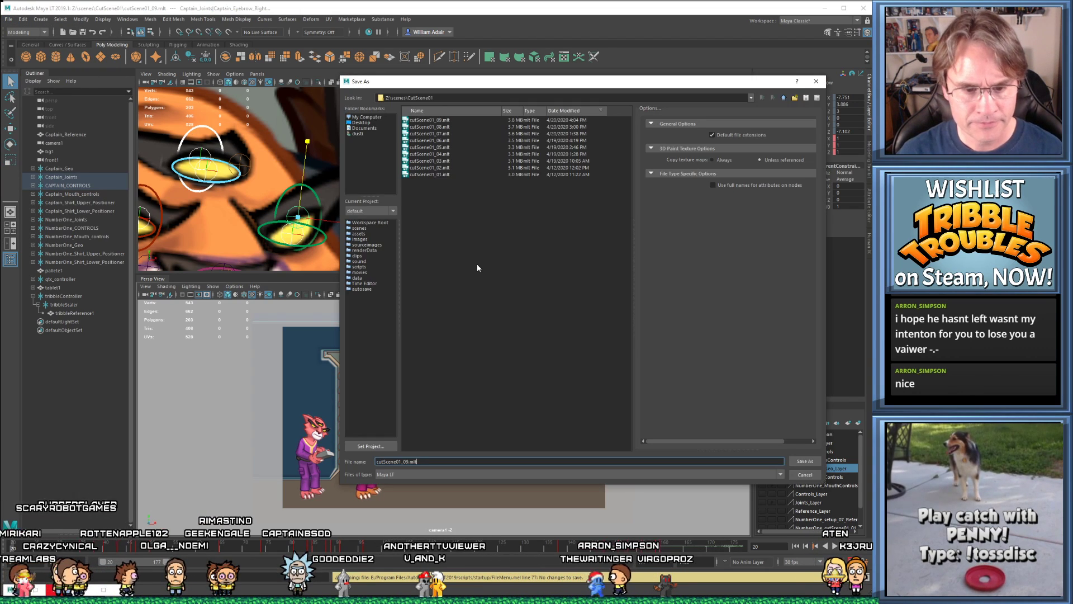
key("BackSpace")
type("1")
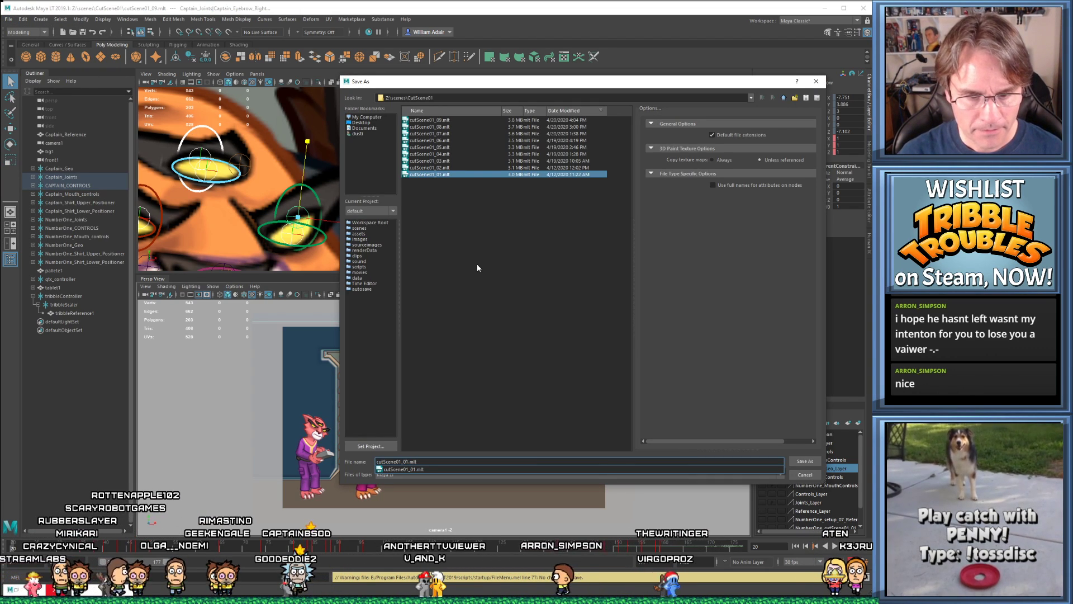
key("BackSpace")
type("9")
key("Return")
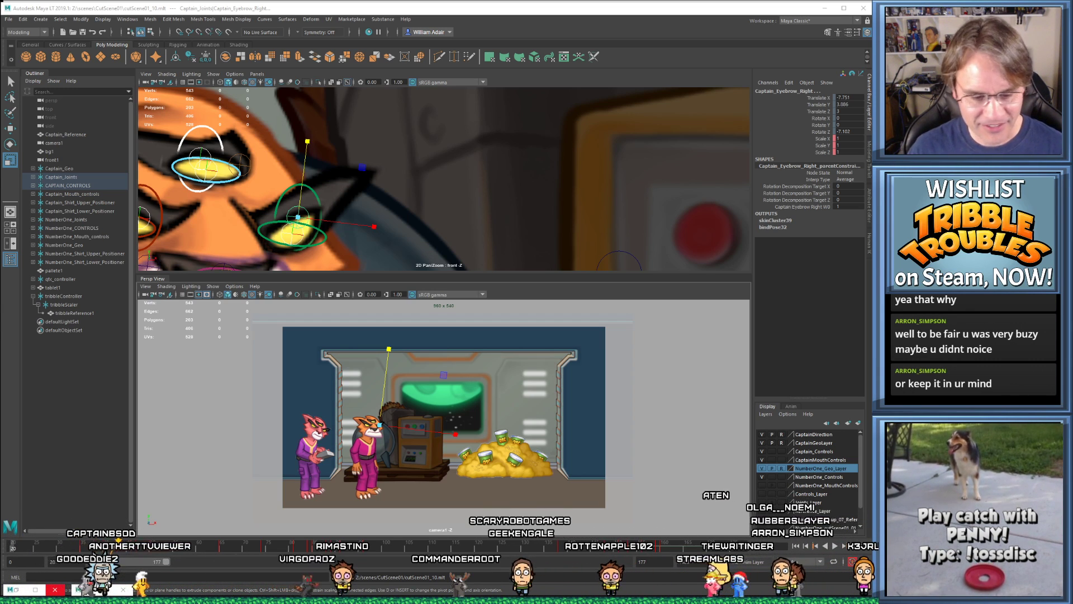
left_click(723, 417)
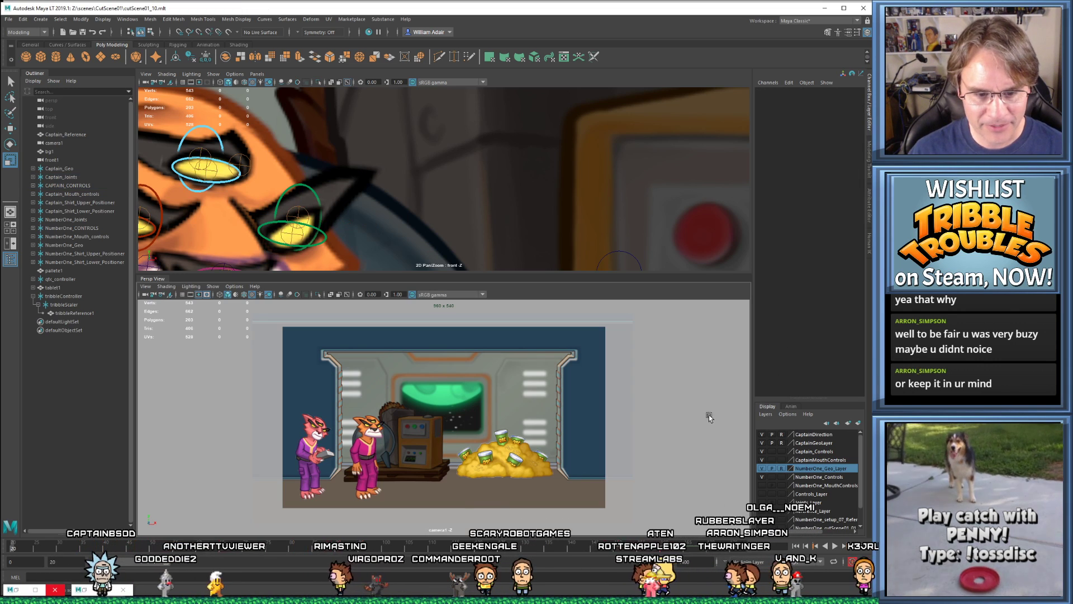